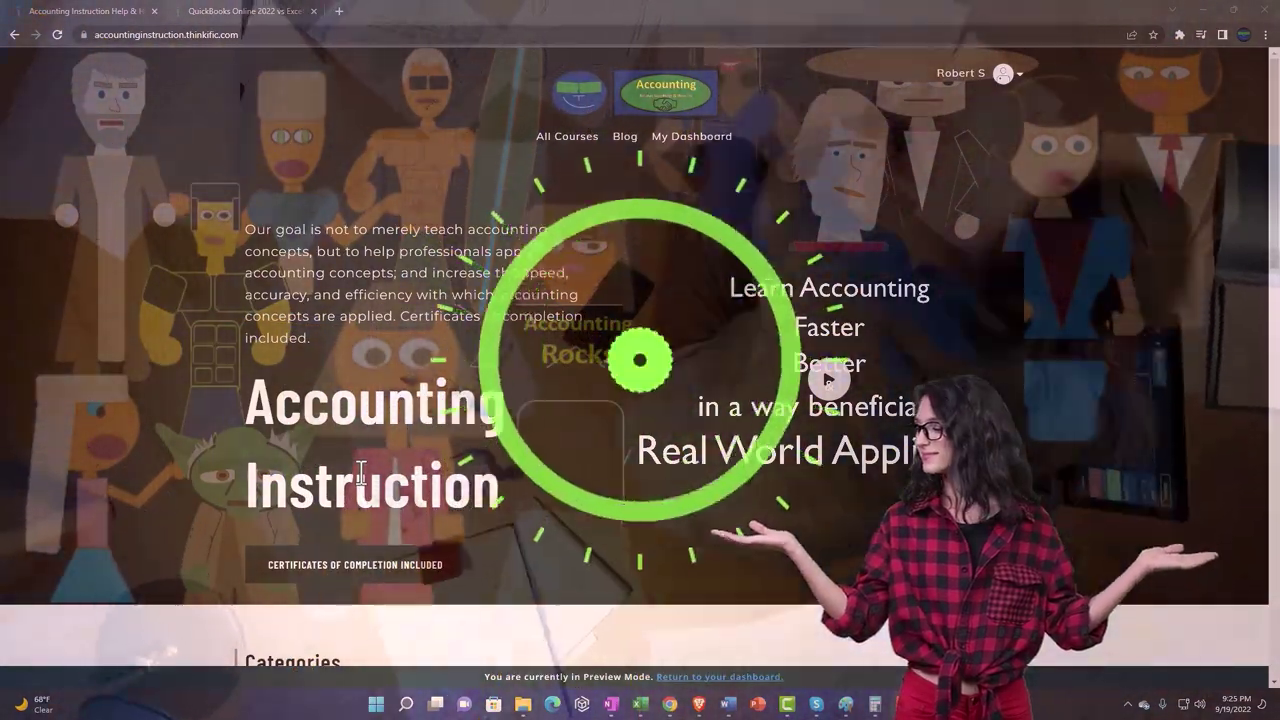
# Scroll the Thinkific Categories grid, then switch to the QuickBooks Online course lesson tab
pyautogui.scroll(-6, 177, 551)
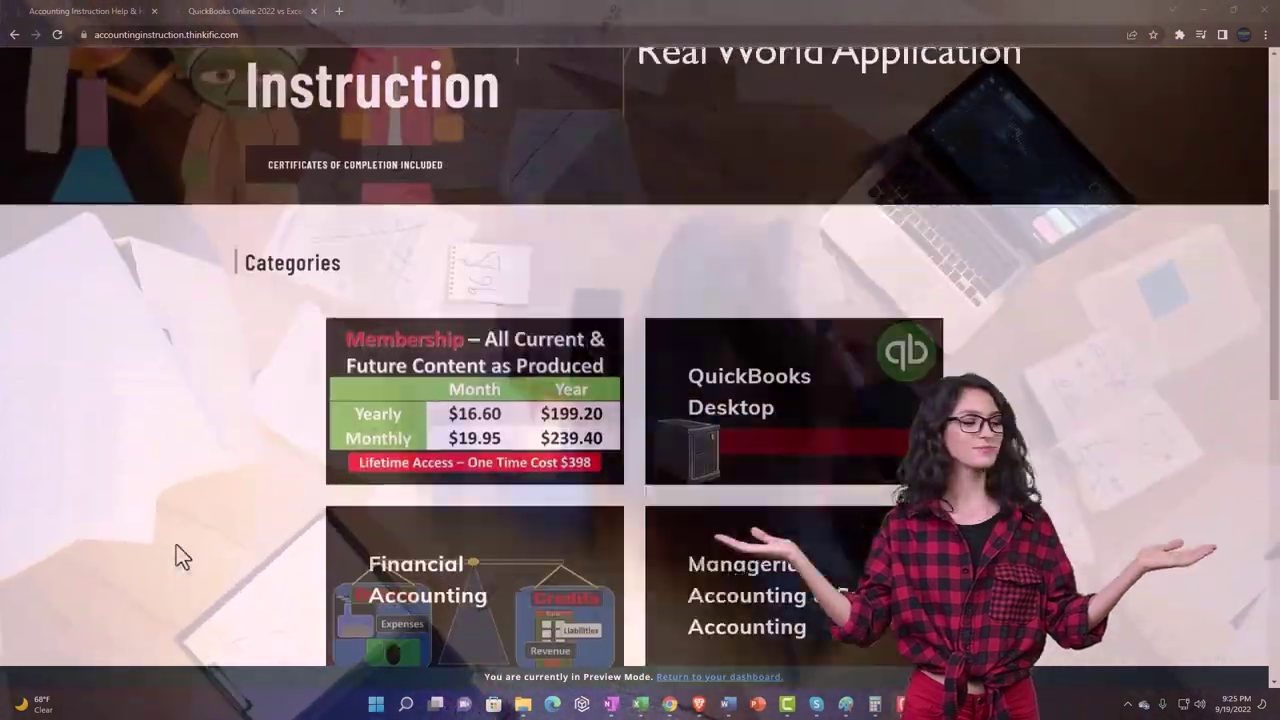
pyautogui.scroll(-3, 176, 548)
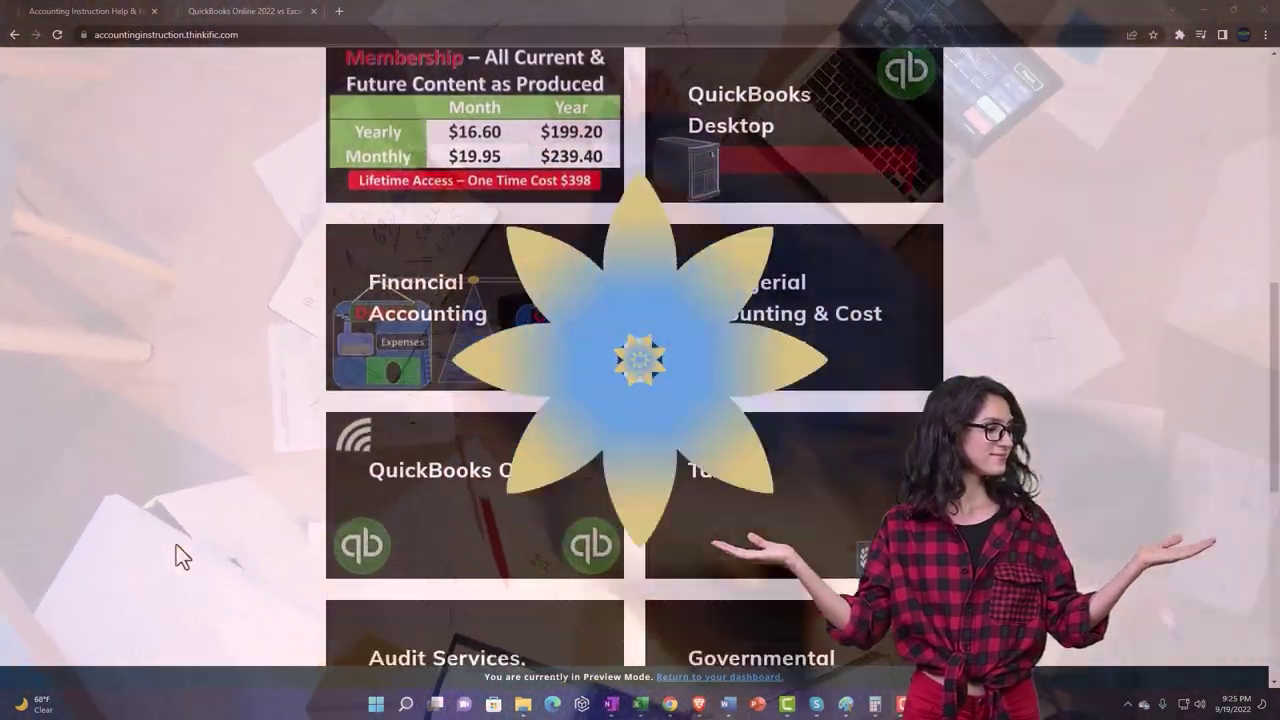
pyautogui.scroll(-3, 176, 545)
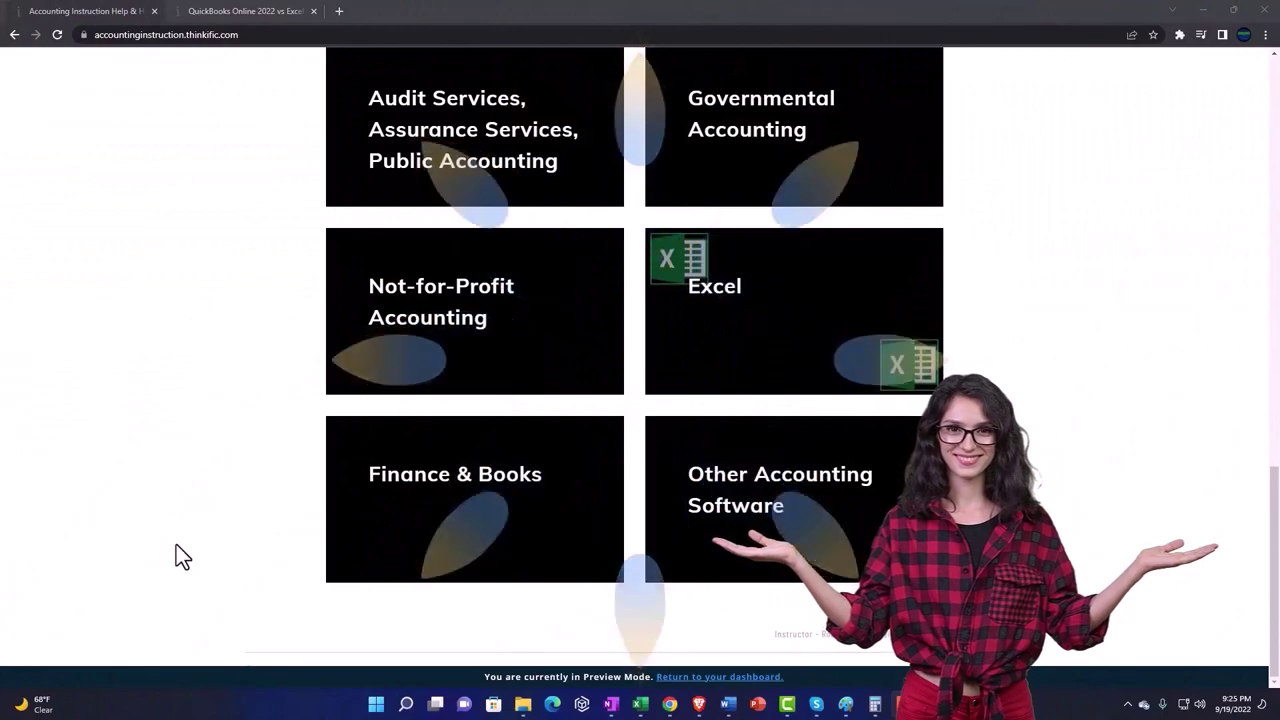
pyautogui.click(228, 11)
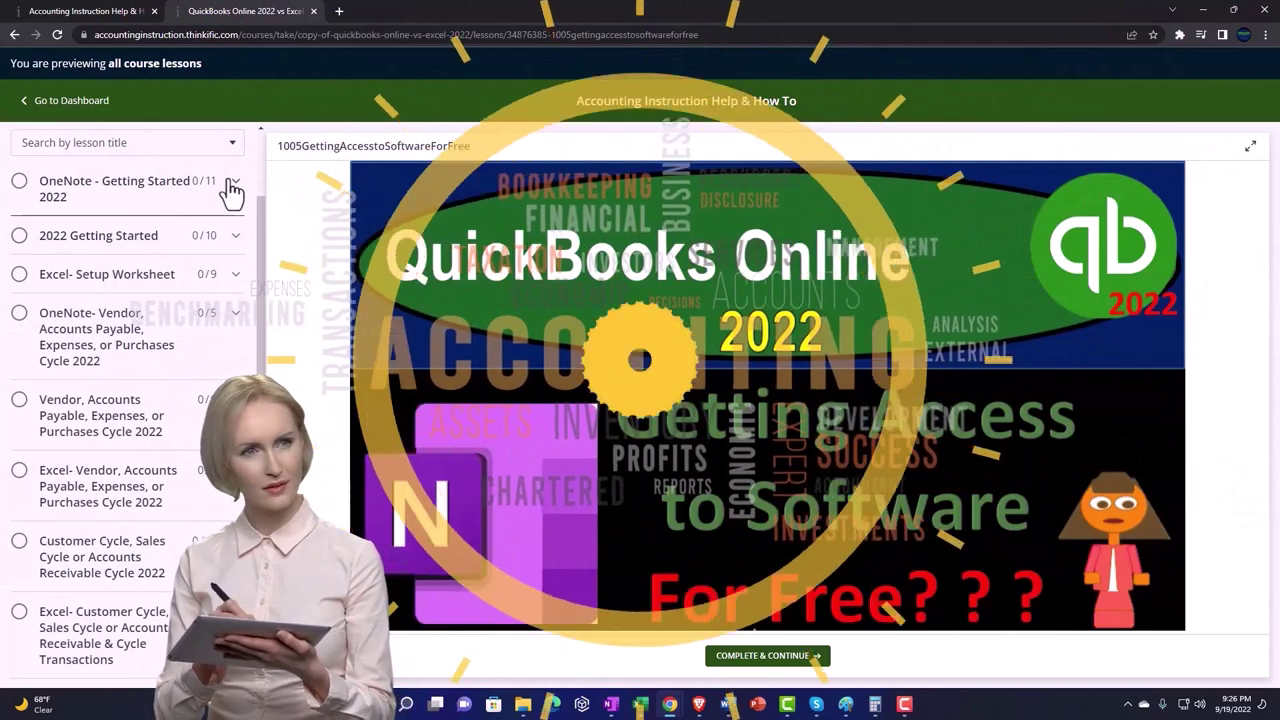
# Expand the OneNote - Getting Started 2022 section in the lesson sidebar
pyautogui.click(230, 185)
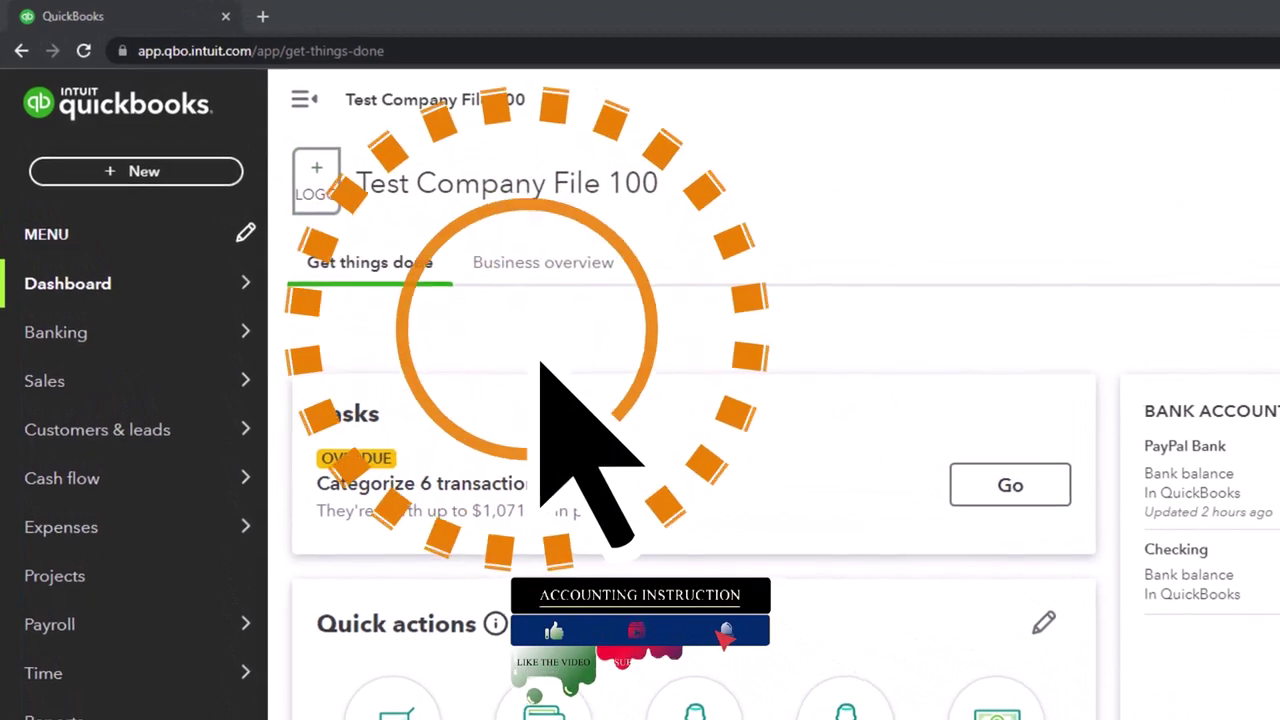
# Duplicate the QuickBooks tab twice for three copies, and show Reports in the second tab
pyautogui.click(1279, 100)
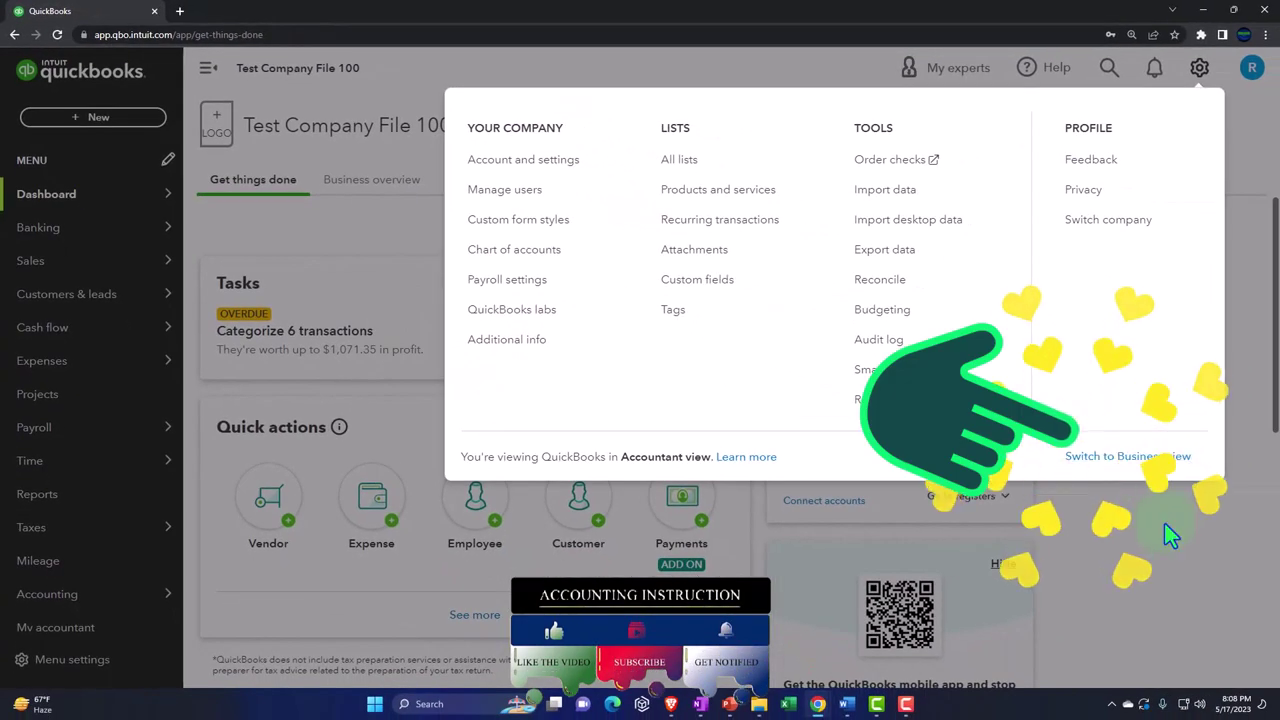
pyautogui.click(1164, 524)
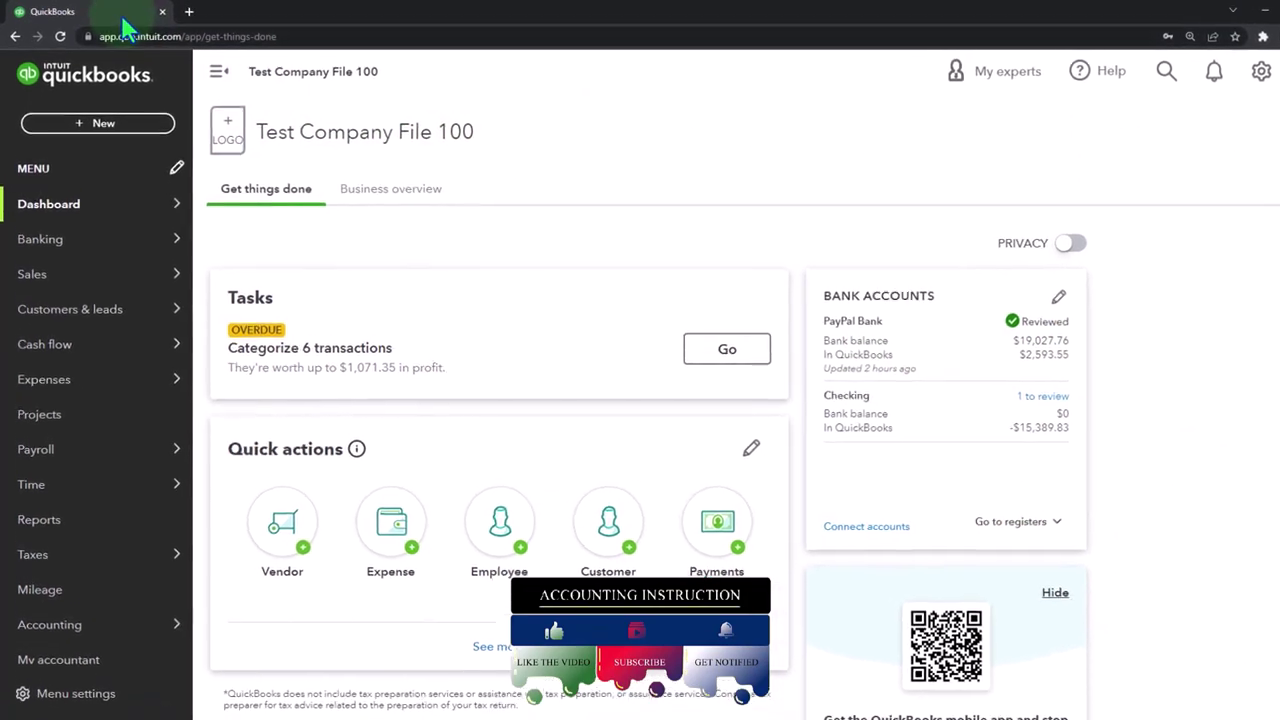
pyautogui.rightClick(118, 16)
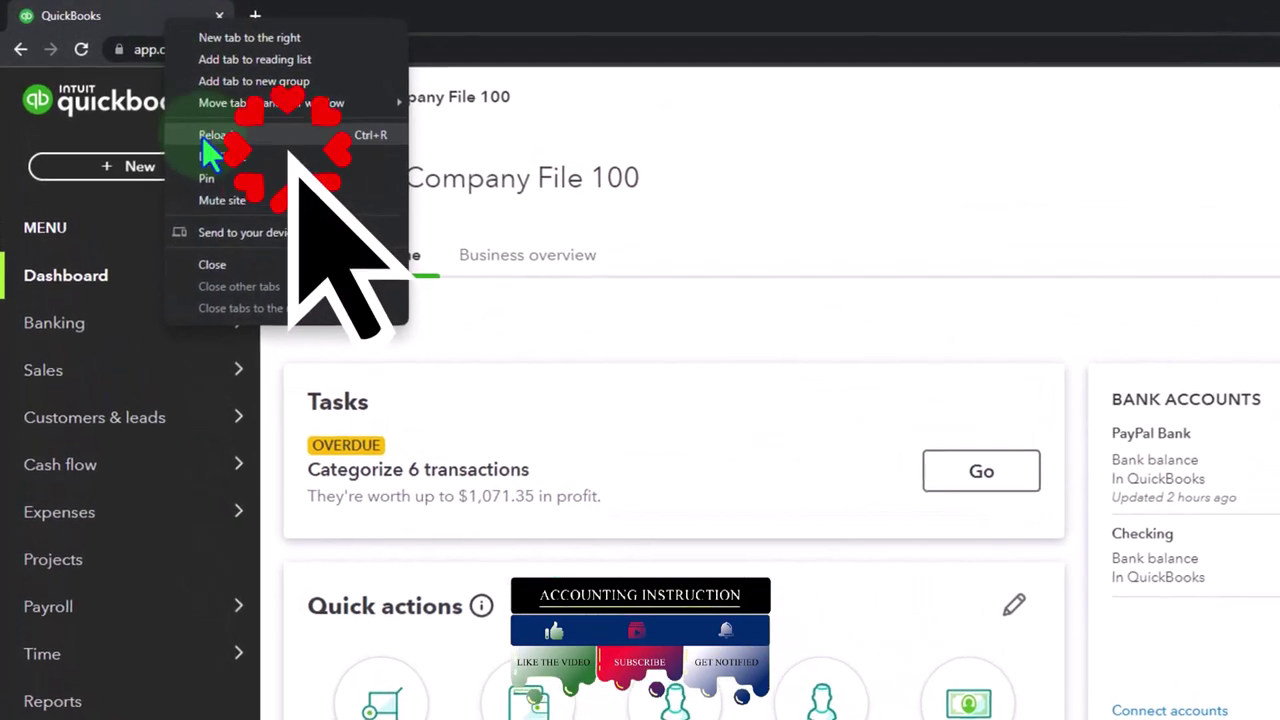
pyautogui.click(240, 152)
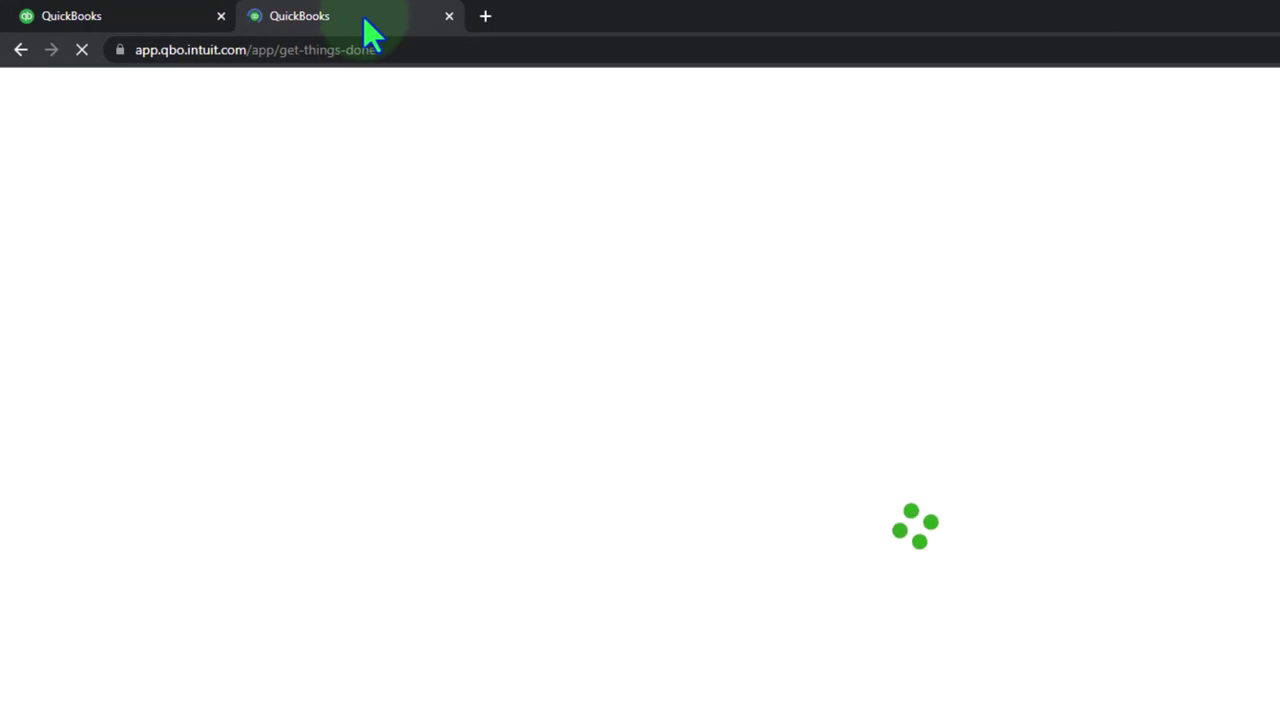
pyautogui.rightClick(363, 18)
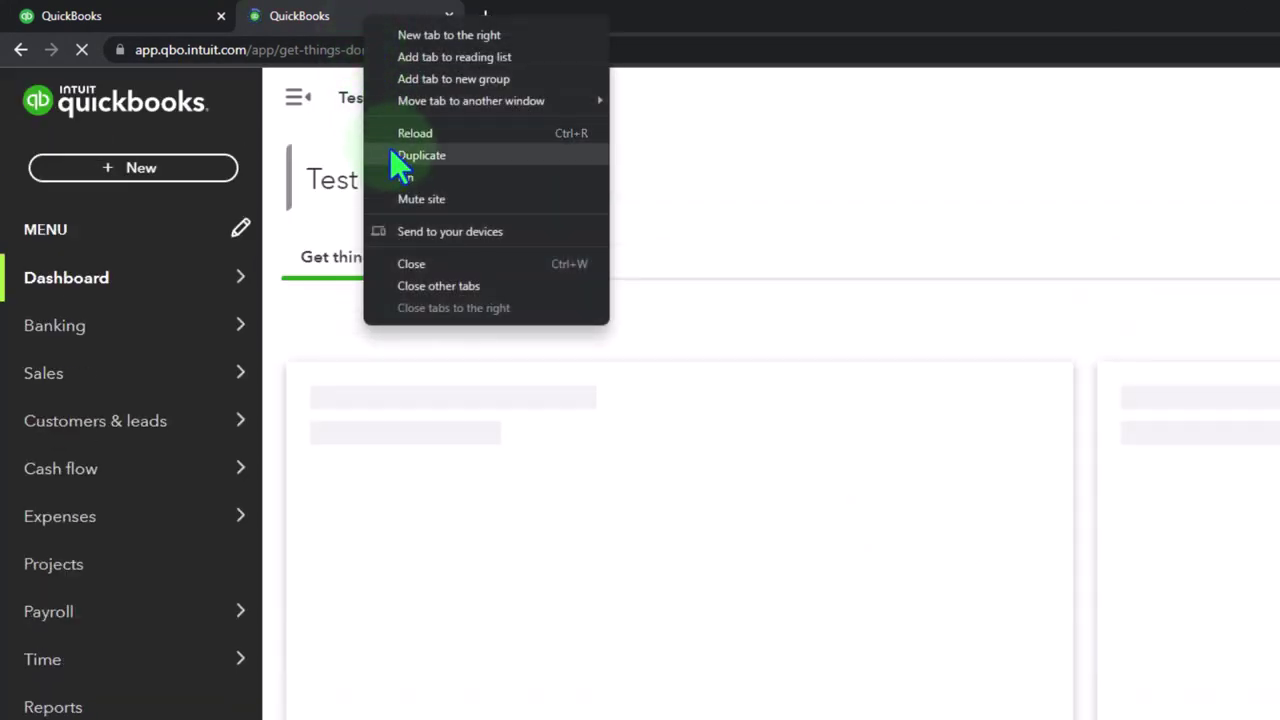
pyautogui.click(447, 160)
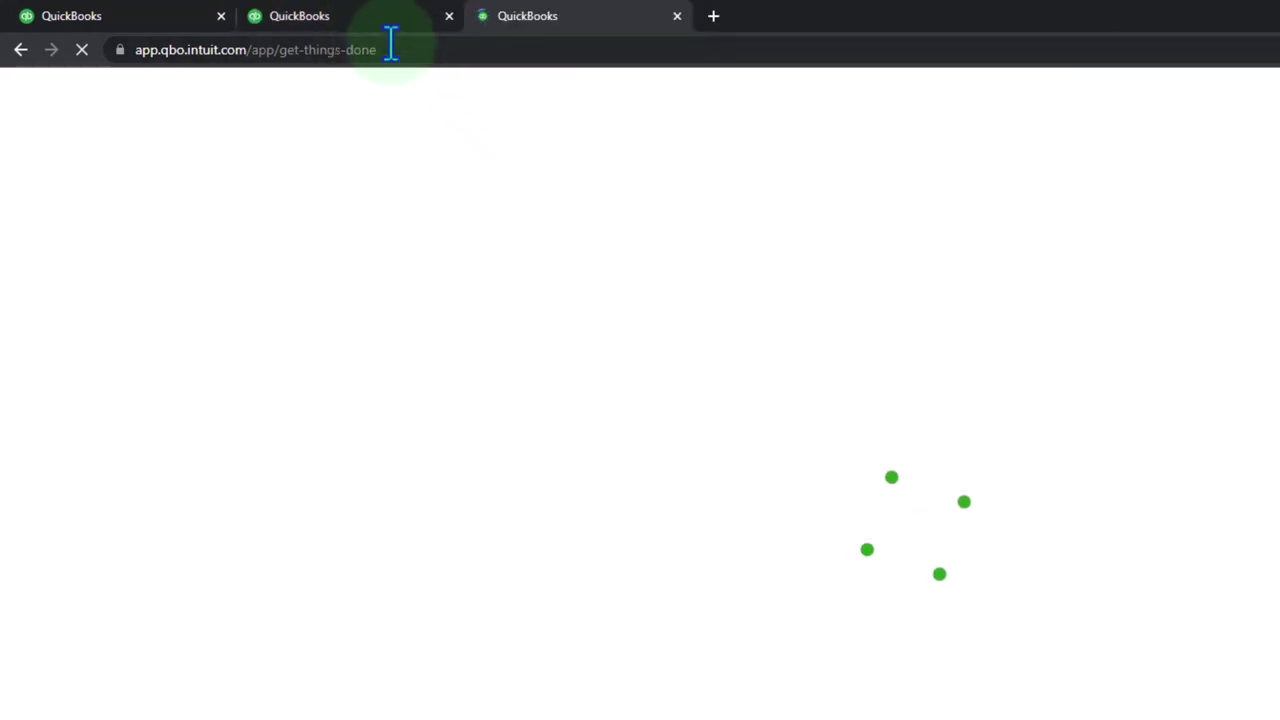
pyautogui.click(381, 22)
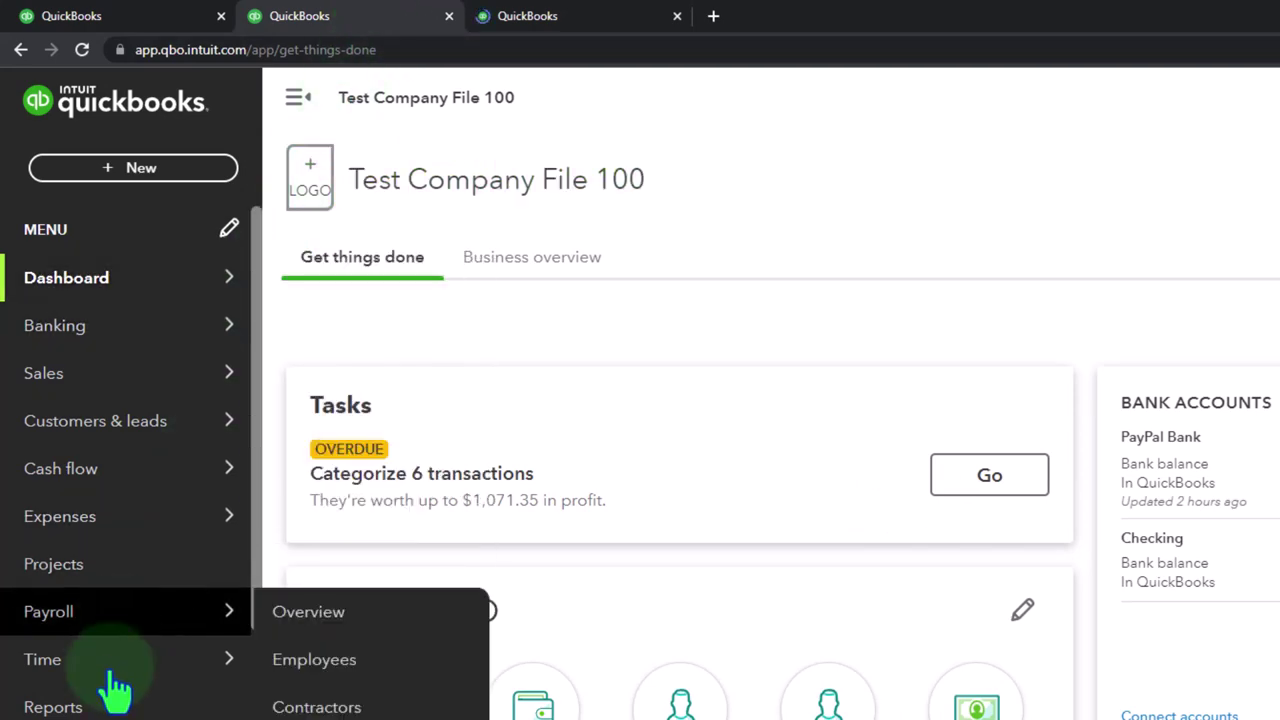
pyautogui.click(75, 705)
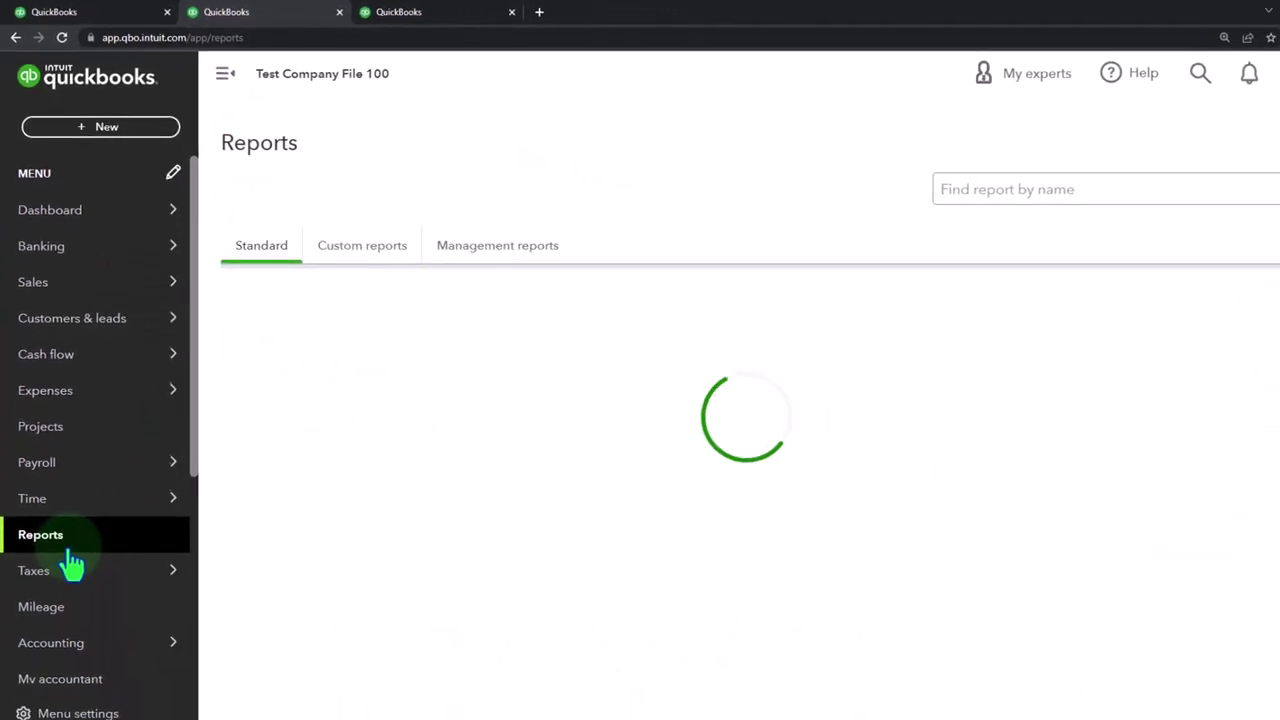
# Show the Balance Sheet in tab two and the Profit and Loss, menu collapsed, in tab three
pyautogui.click(312, 390)
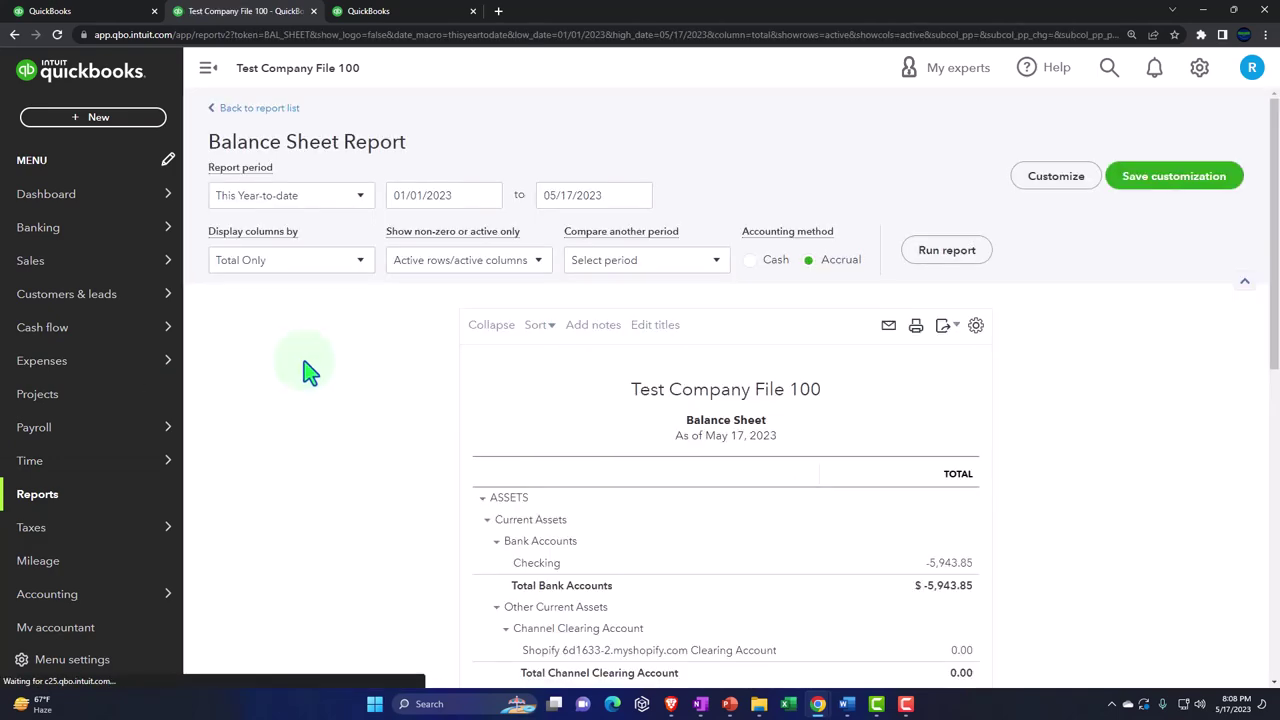
pyautogui.scroll(-2, 388, 100)
pyautogui.click(395, 14)
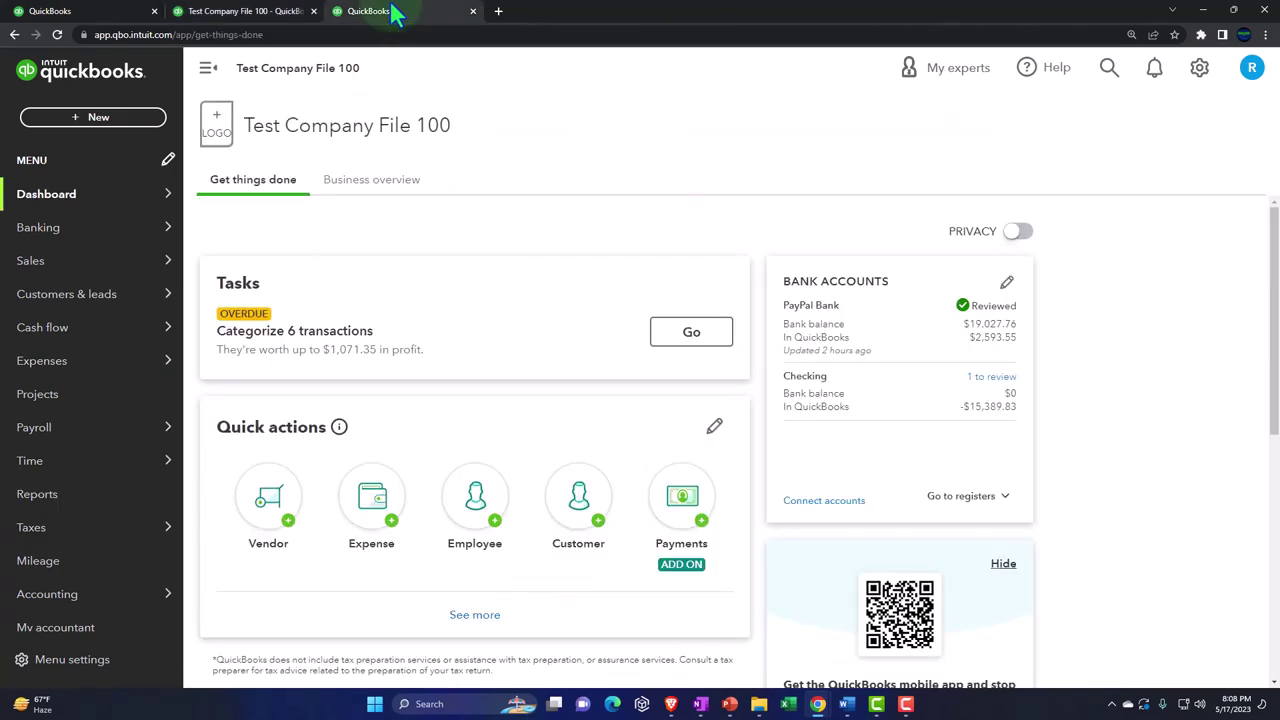
pyautogui.click(50, 510)
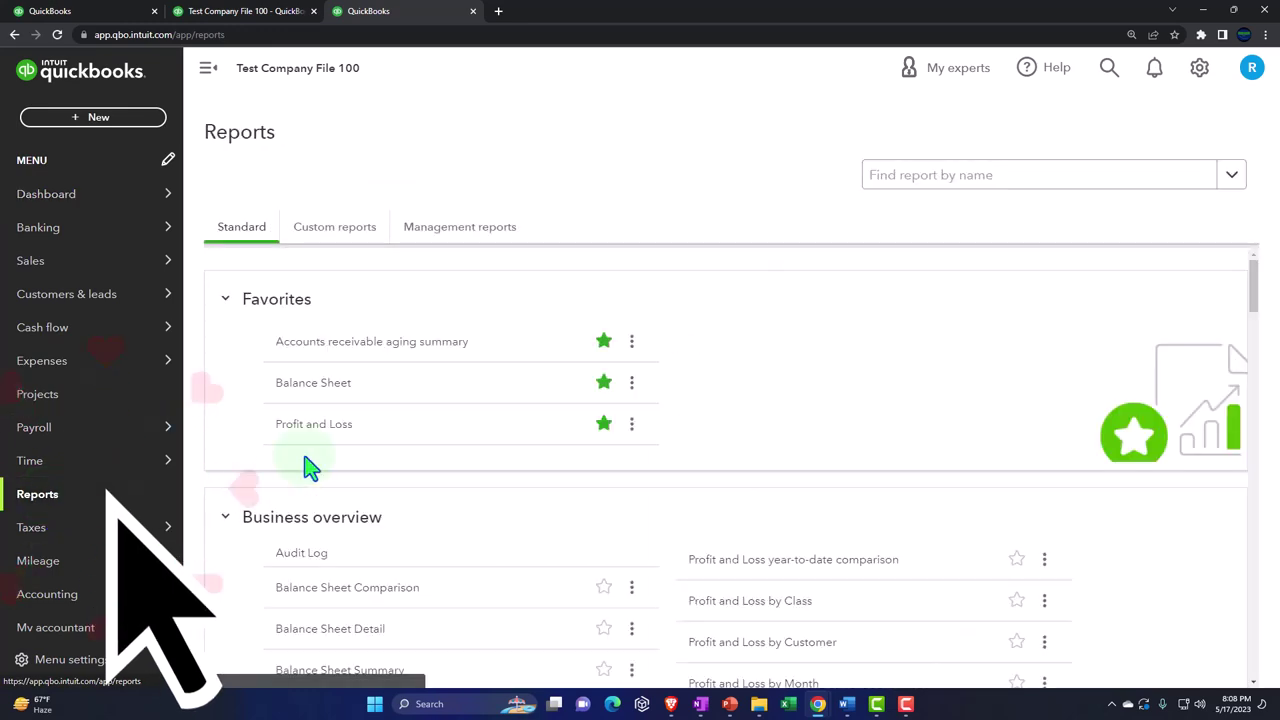
pyautogui.click(314, 426)
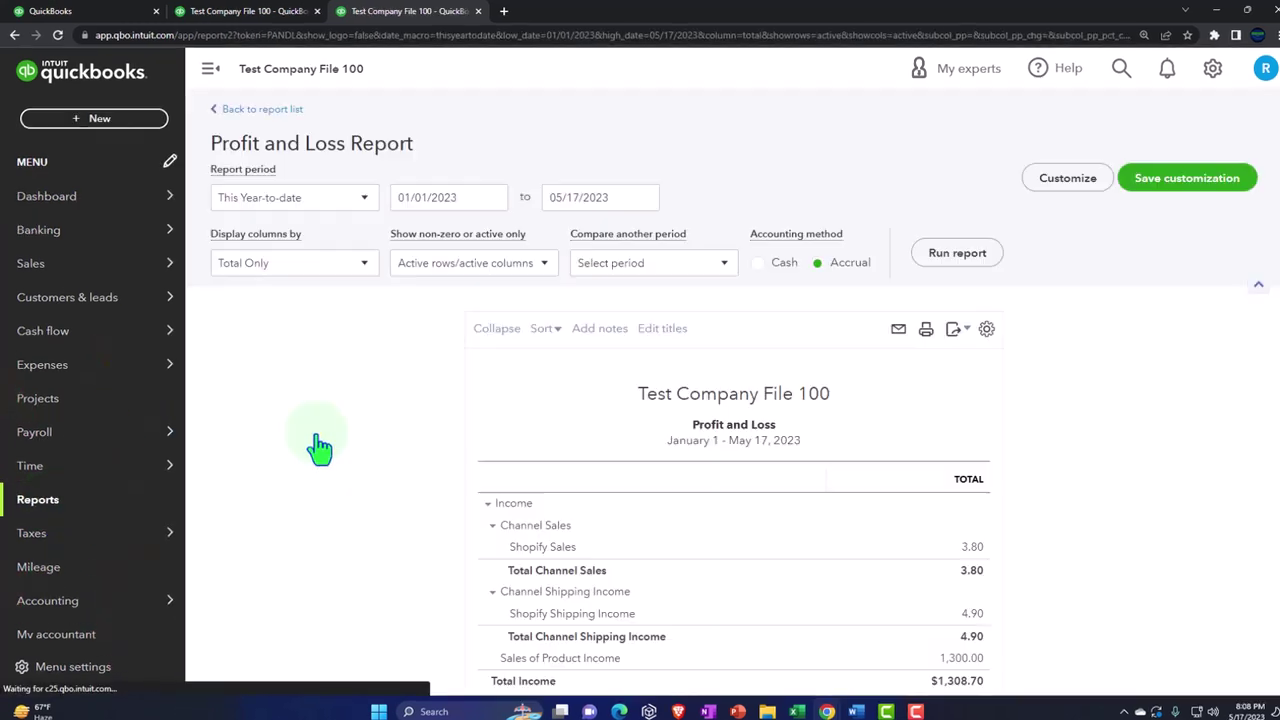
pyautogui.scroll(-3, 314, 449)
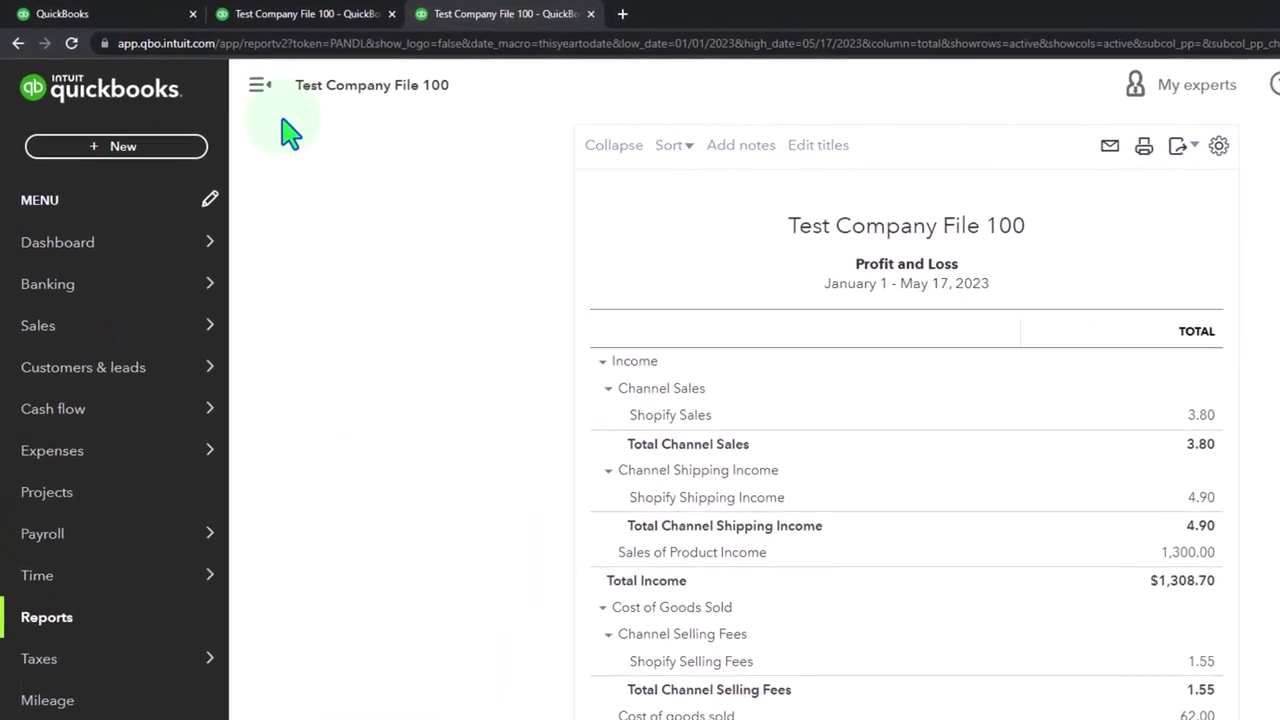
pyautogui.click(261, 86)
pyautogui.scroll(3, 272, 358)
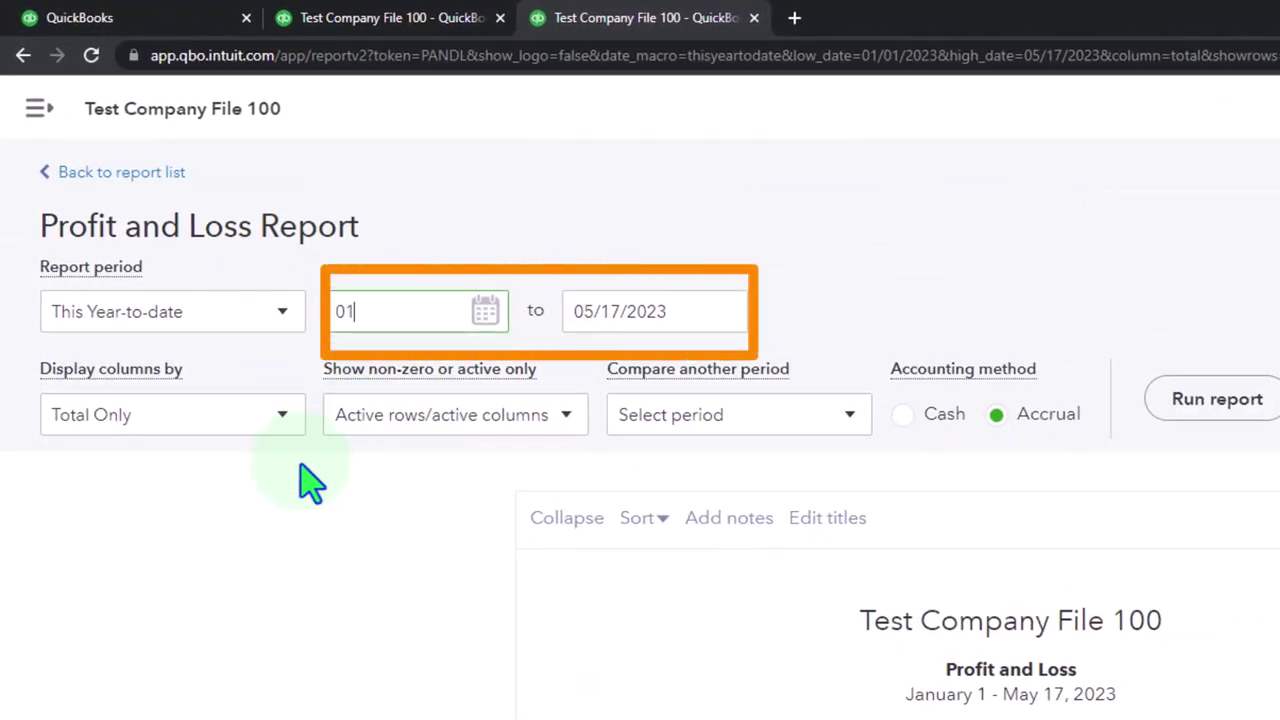
# Rerun the Profit and Loss report for 01/01/2023 to 12/31/2023
pyautogui.write('2023')
pyautogui.press('Tab')
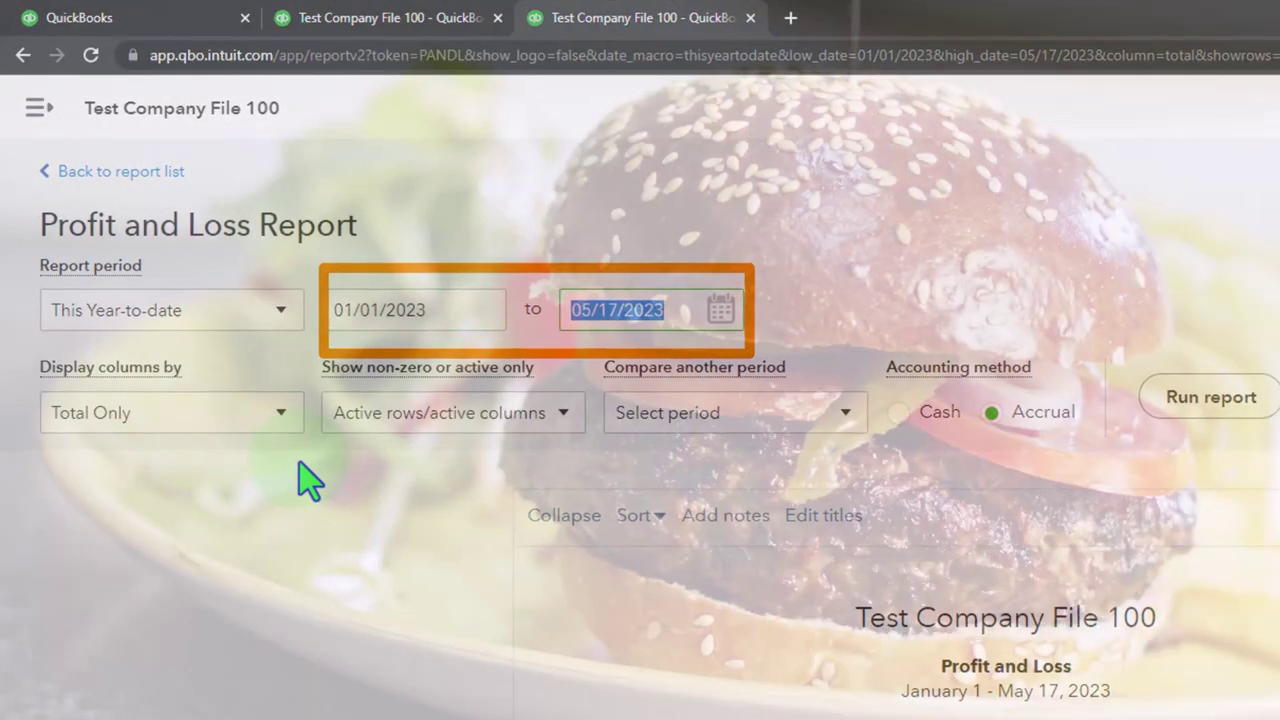
pyautogui.write('12/31/2023')
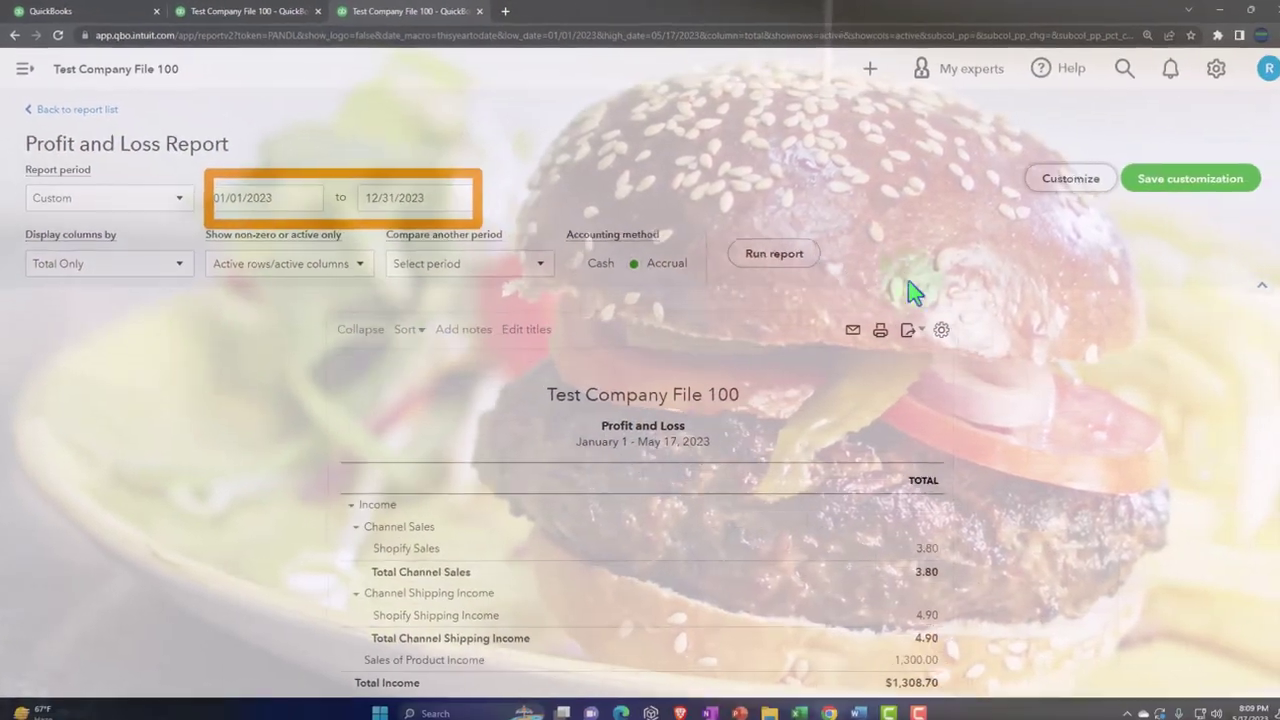
pyautogui.click(763, 251)
pyautogui.scroll(-2, 771, 271)
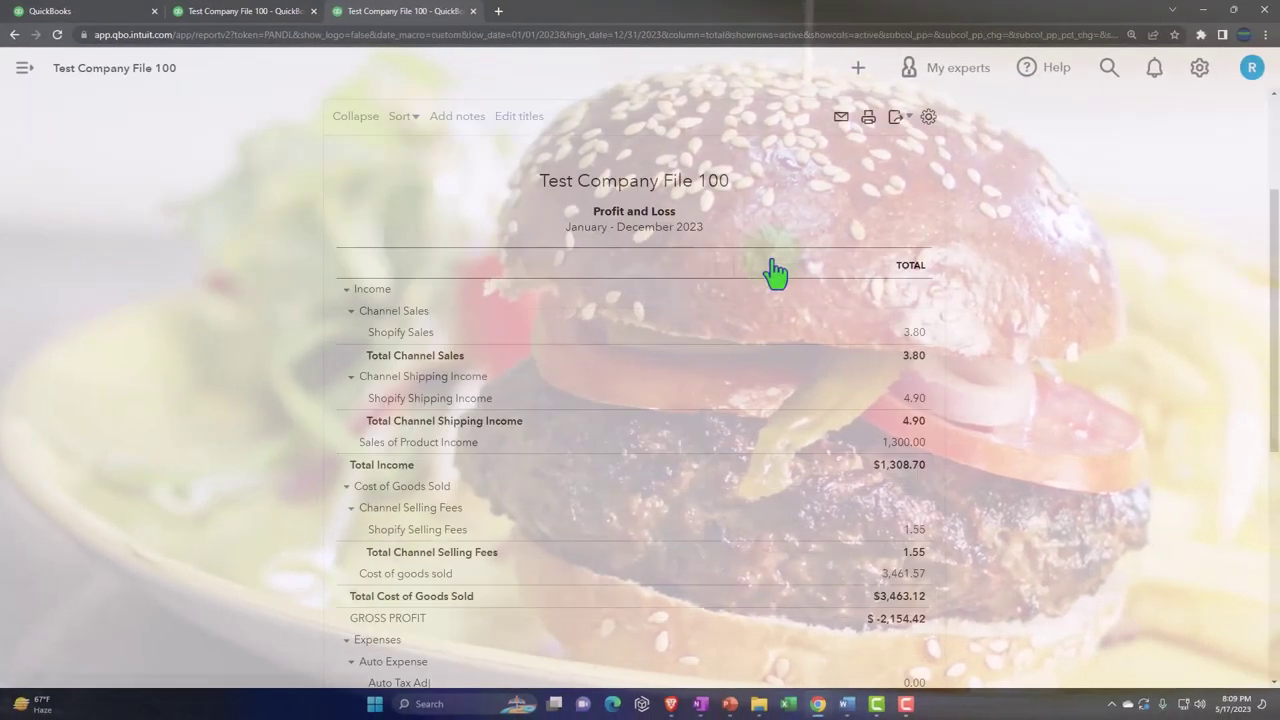
# Rerun the Balance Sheet for 01/01/2023 to 12/31/2023, then return to the dashboard tab
pyautogui.click(263, 18)
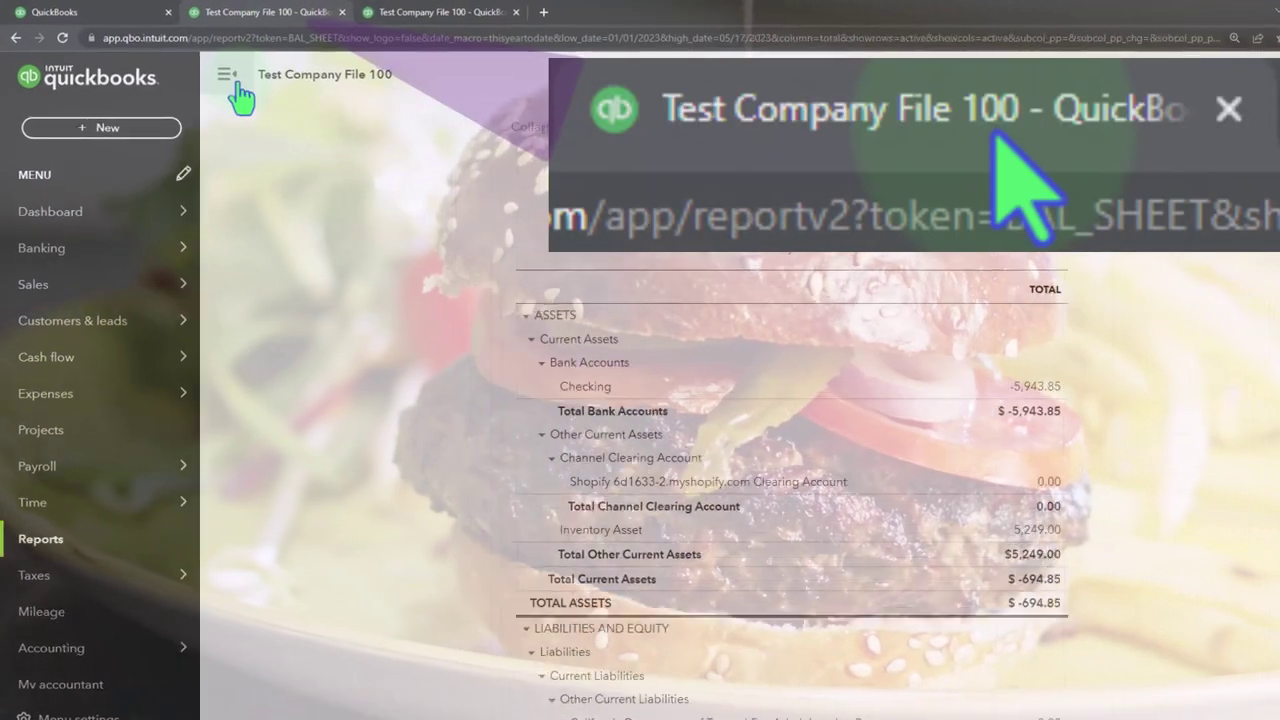
pyautogui.click(226, 82)
pyautogui.scroll(3, 270, 325)
pyautogui.moveTo(400, 294); pyautogui.dragTo(297, 311)
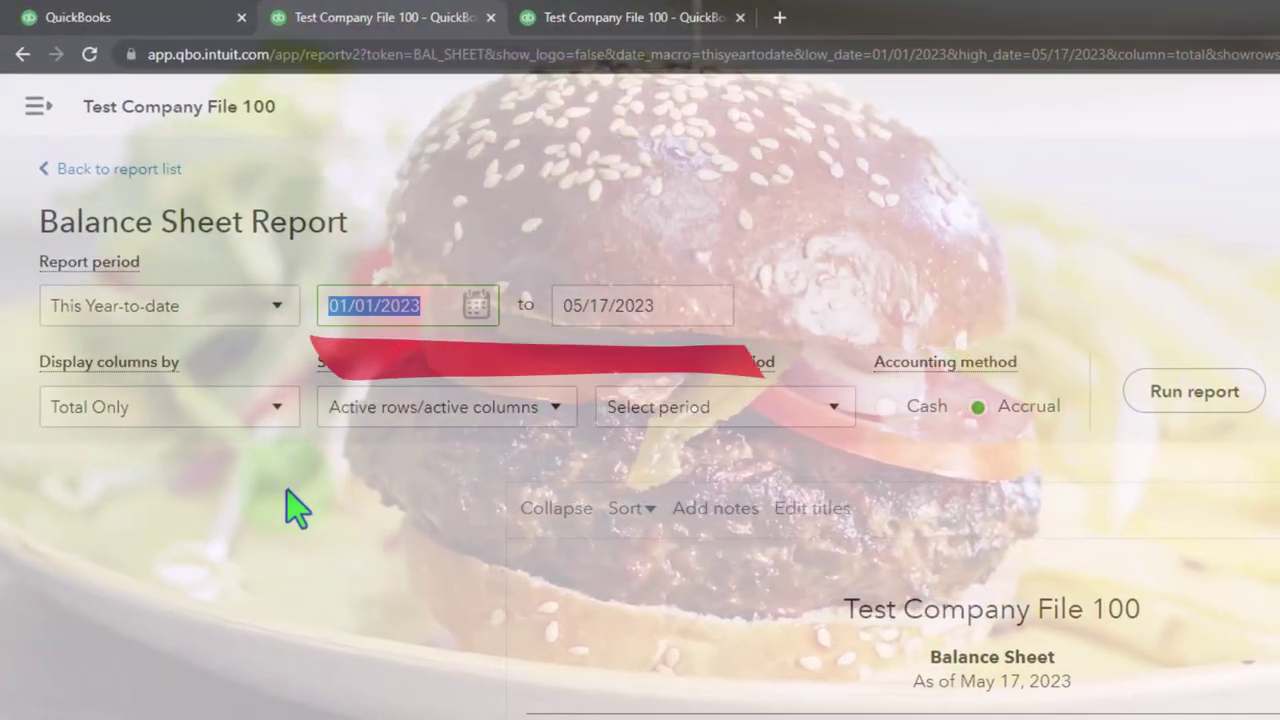
pyautogui.write('01012023')
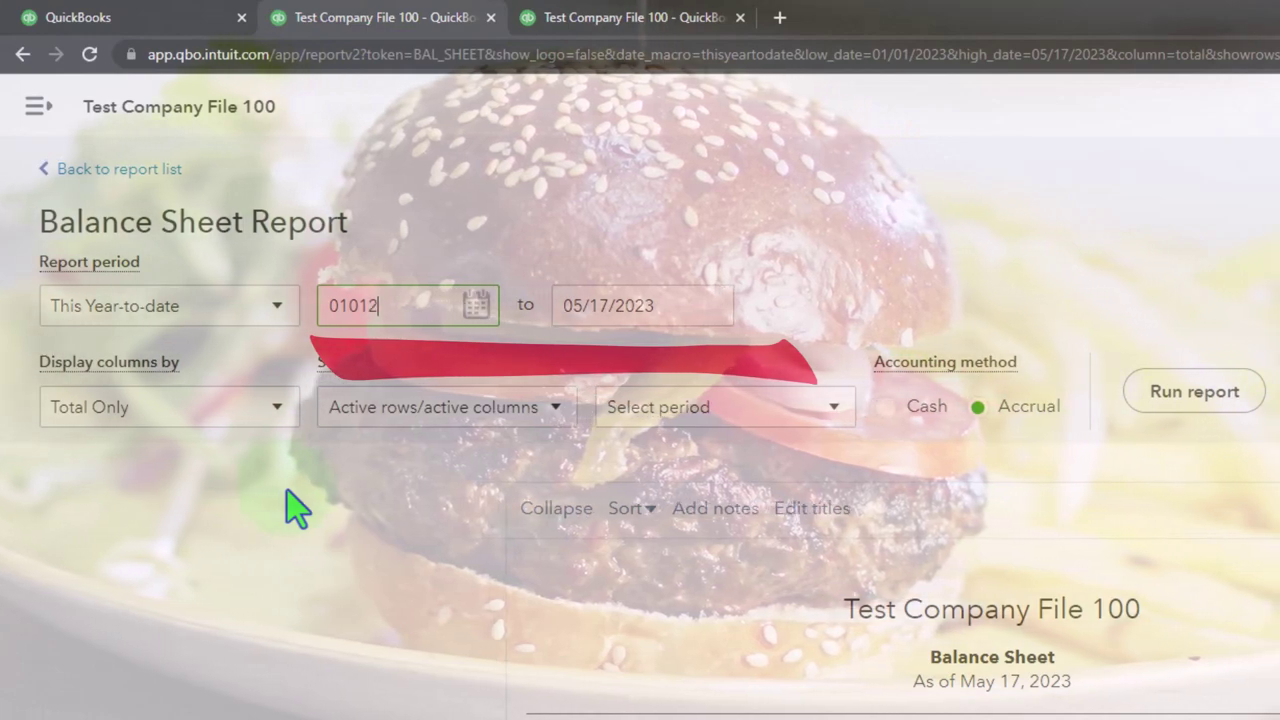
pyautogui.press('Tab')
pyautogui.write('12312023')
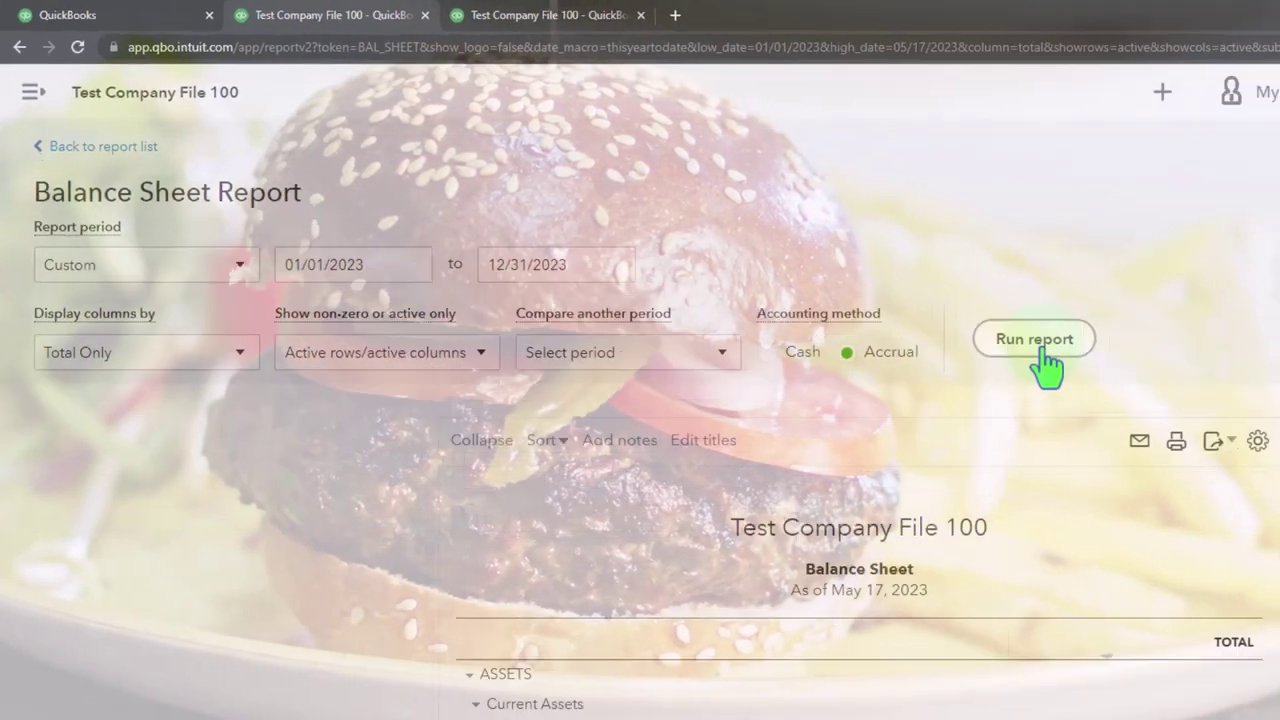
pyautogui.click(1040, 350)
pyautogui.scroll(-3, 940, 330)
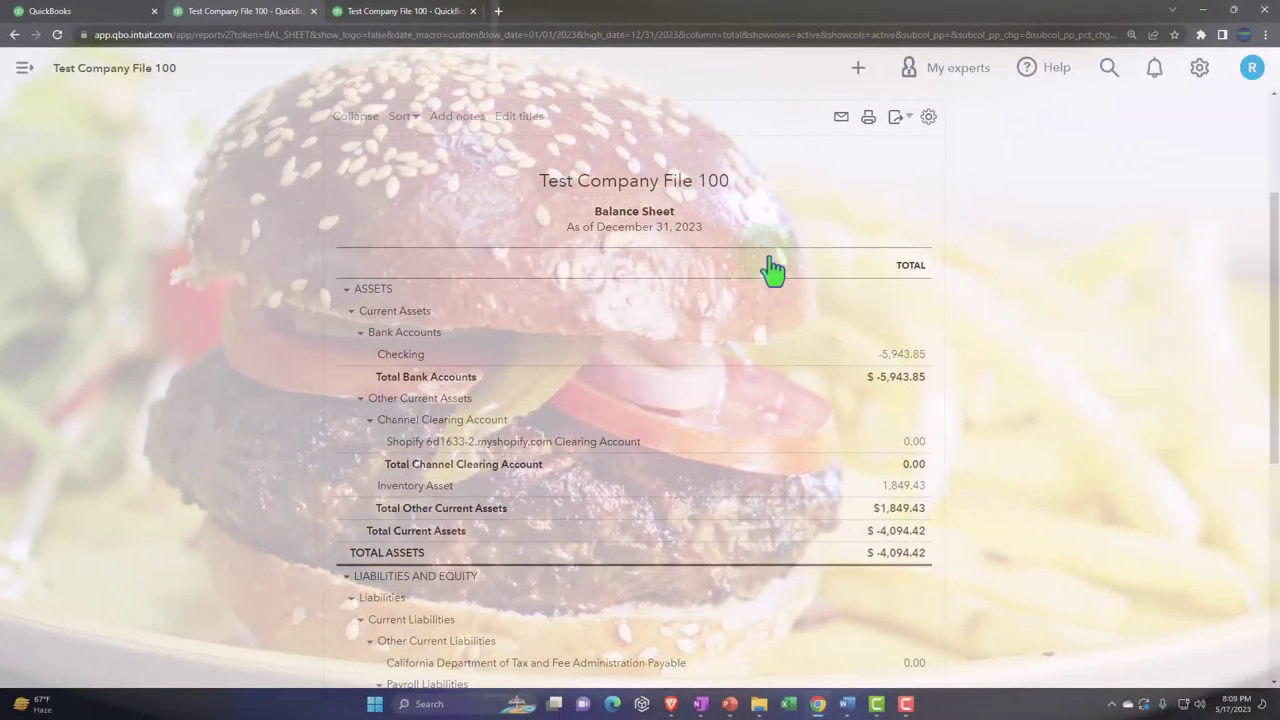
pyautogui.click(113, 12)
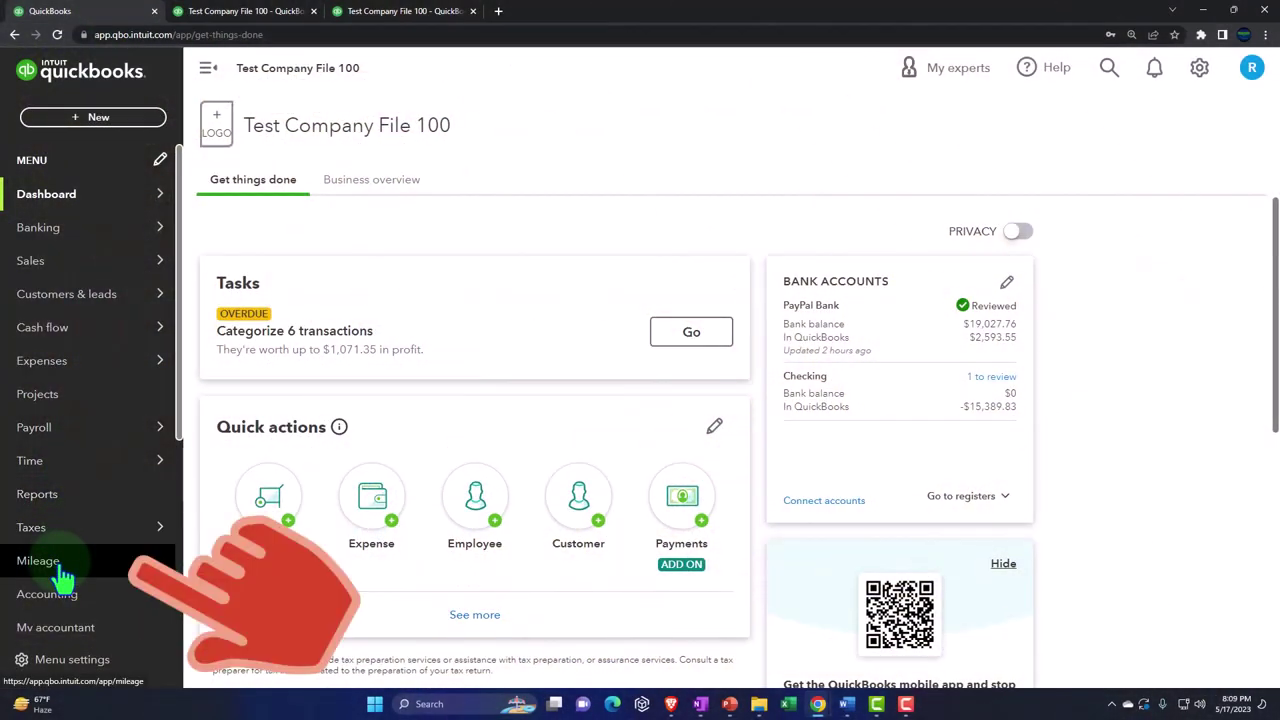
# Open the Mileage page with the sidebar collapsed, showing the $23.42 deduction for 2023
pyautogui.click(40, 561)
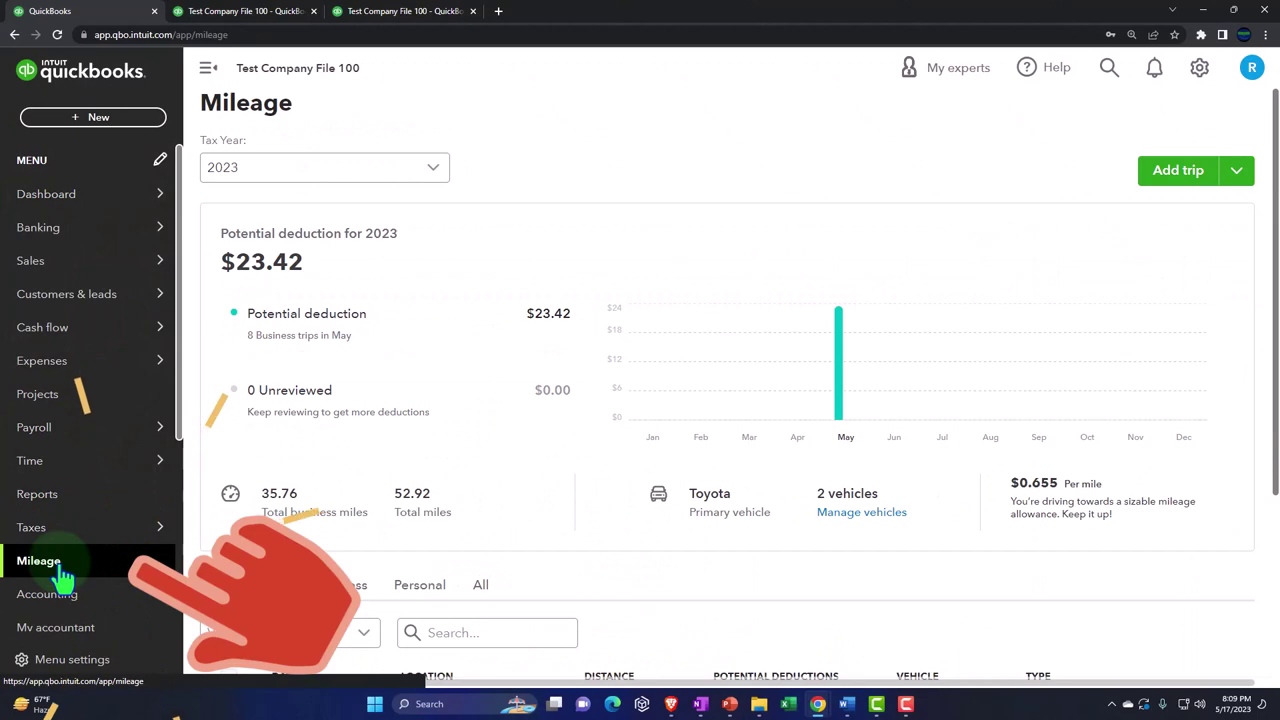
pyautogui.click(208, 67)
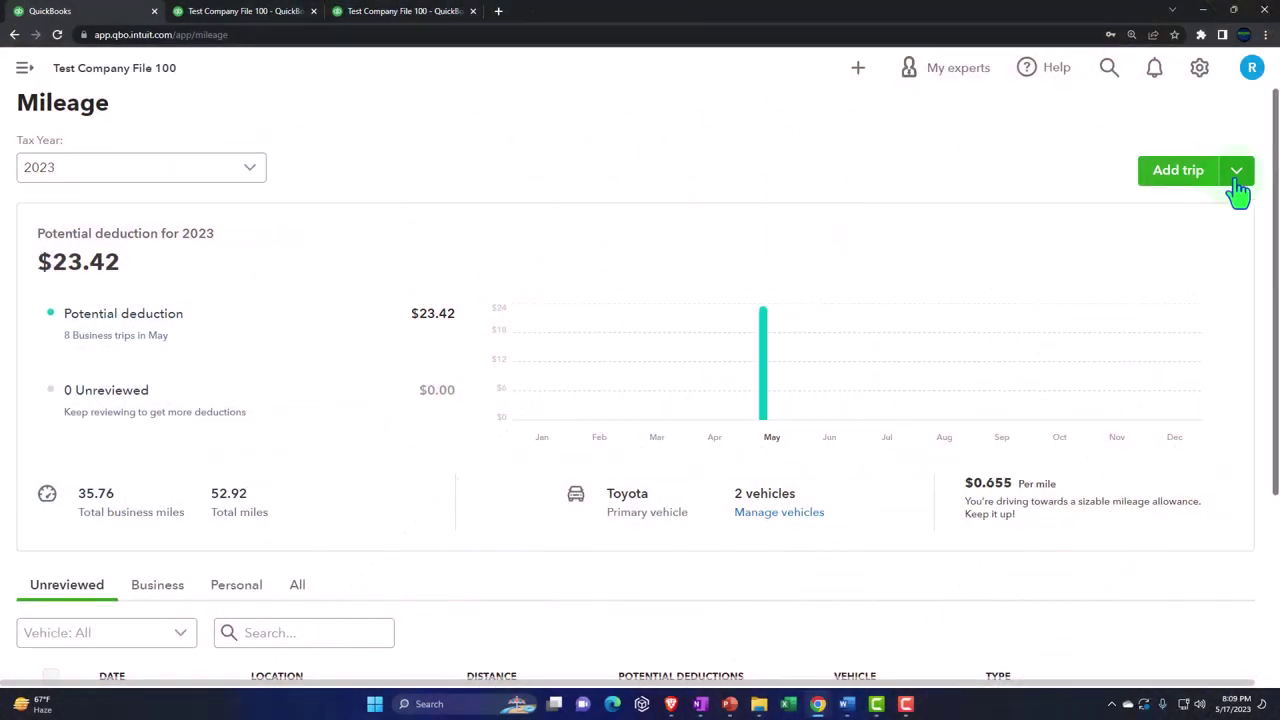
# Look over the Add trip extra options, then switch to the Profit and Loss tab
pyautogui.click(1237, 175)
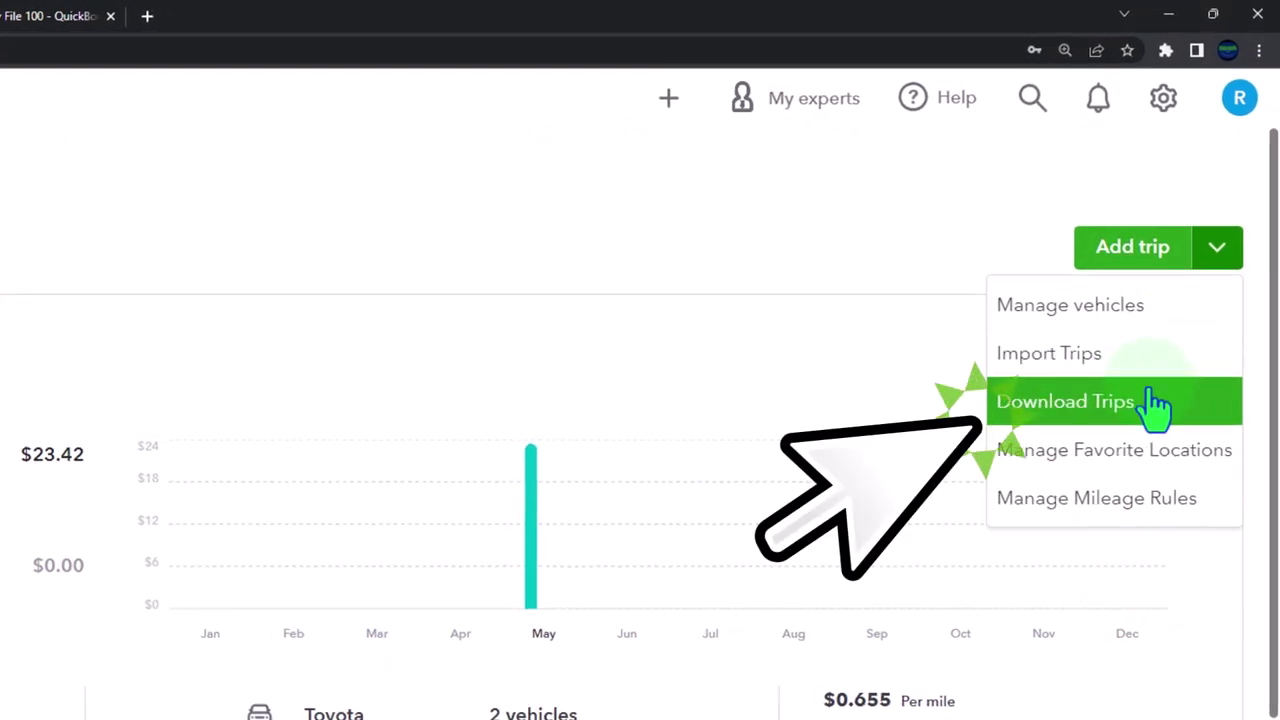
pyautogui.click(520, 280)
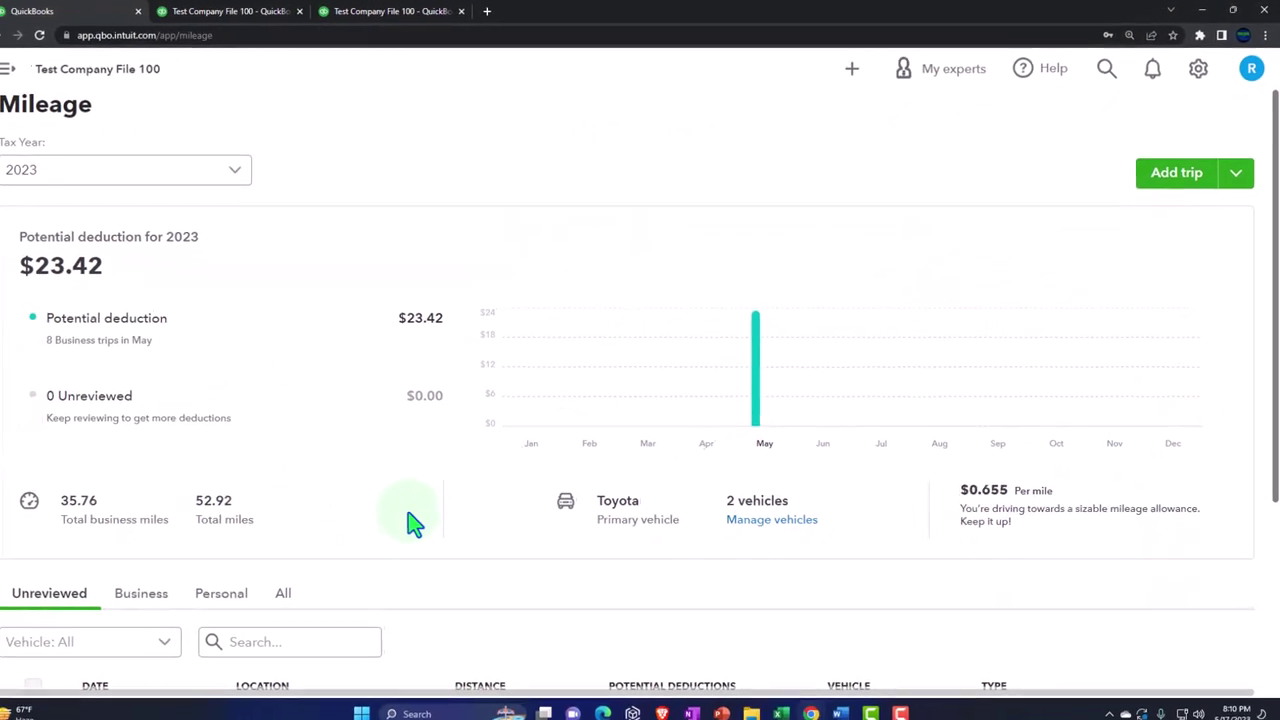
pyautogui.scroll(-2, 408, 518)
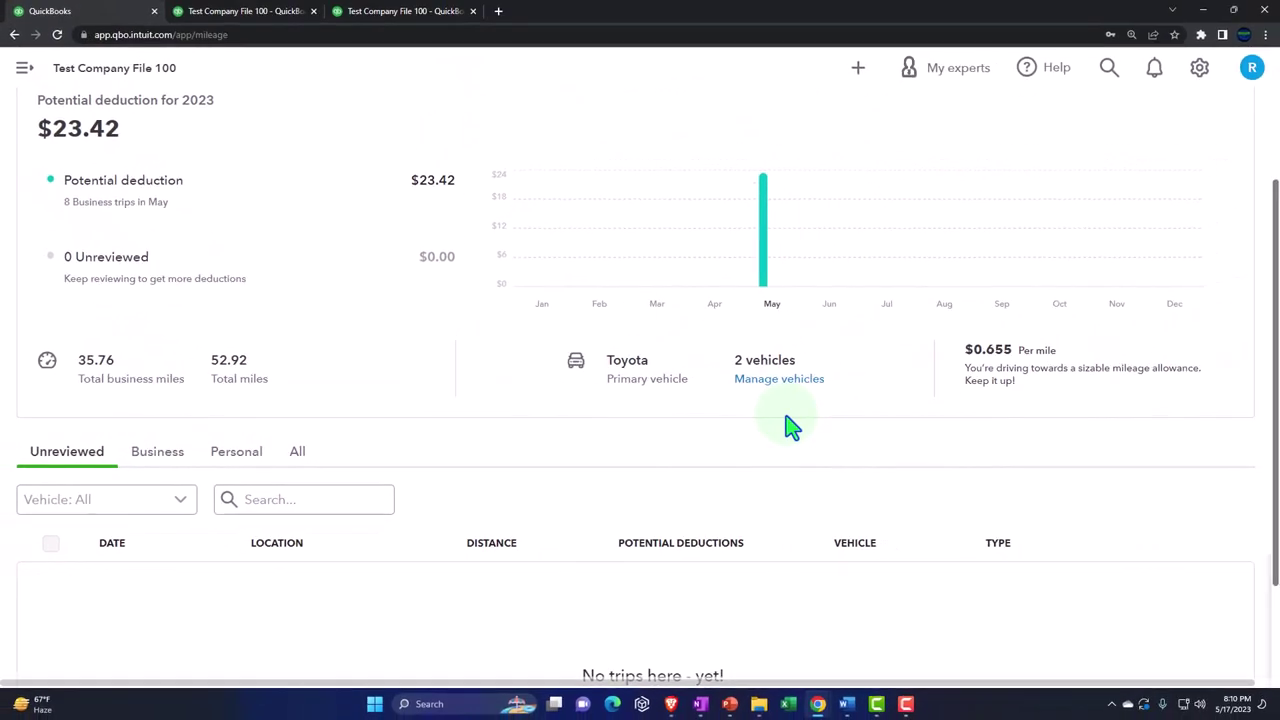
pyautogui.scroll(2, 790, 427)
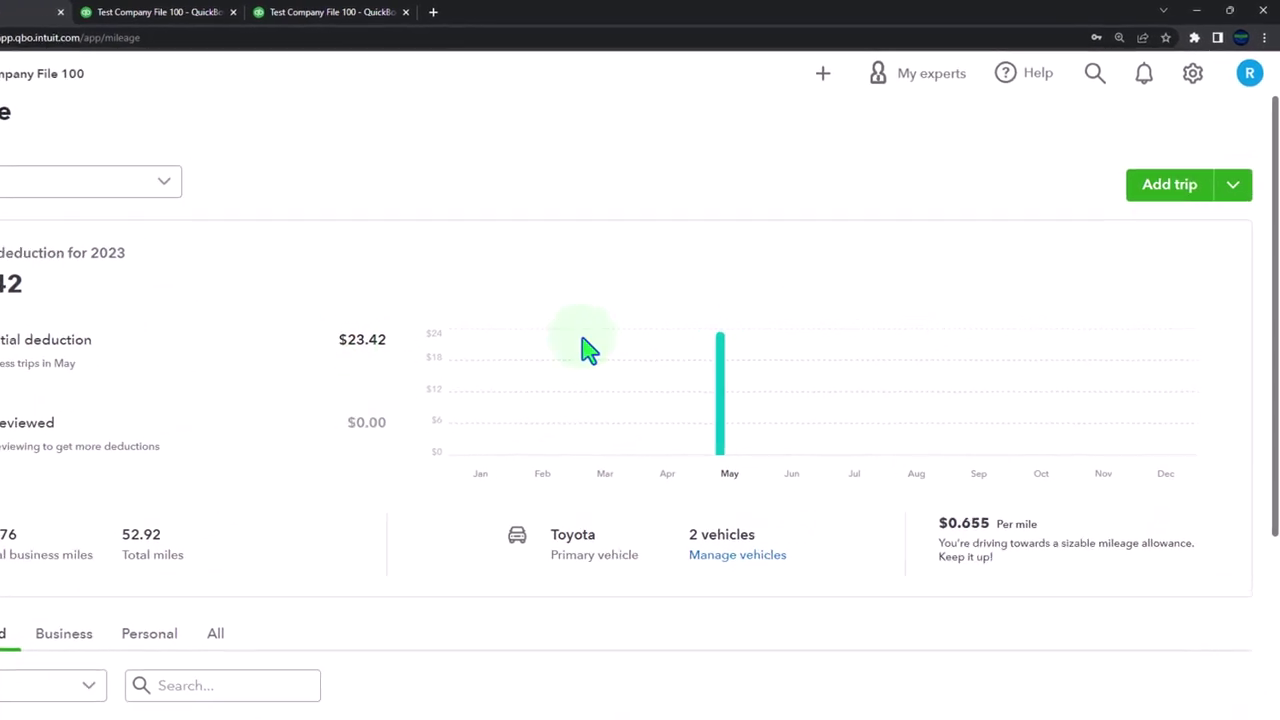
pyautogui.click(1222, 226)
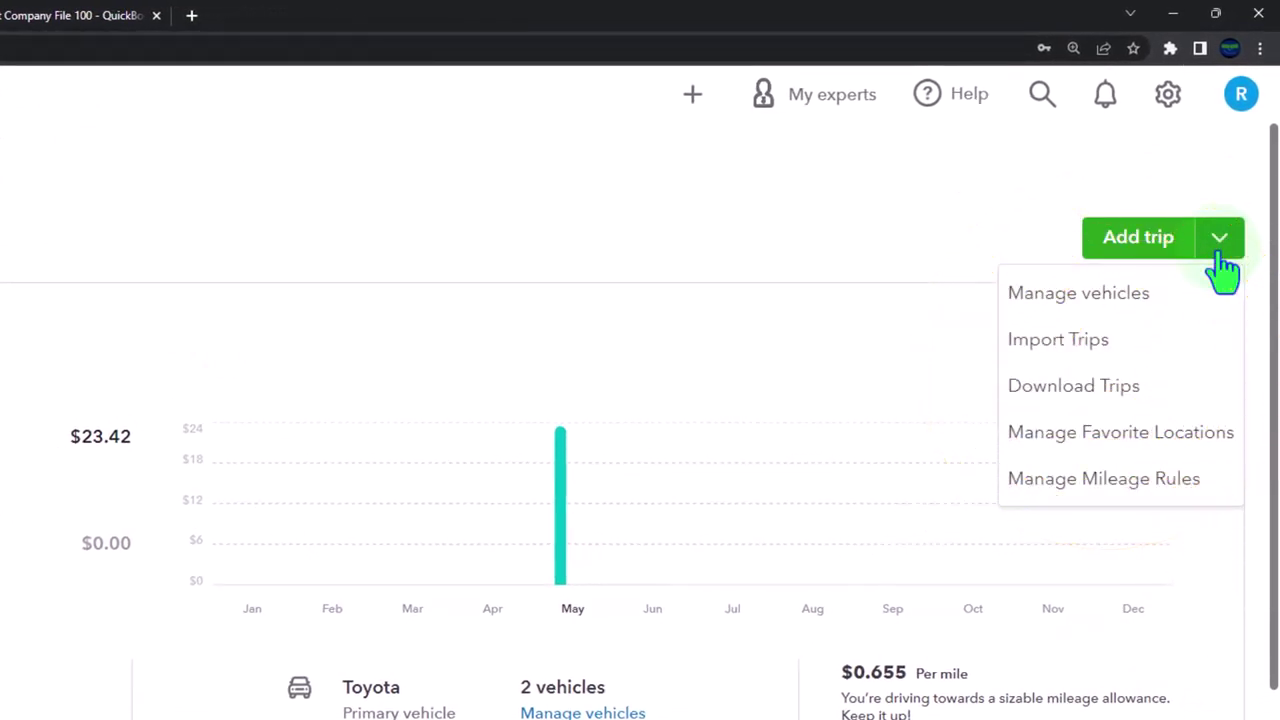
pyautogui.click(532, 243)
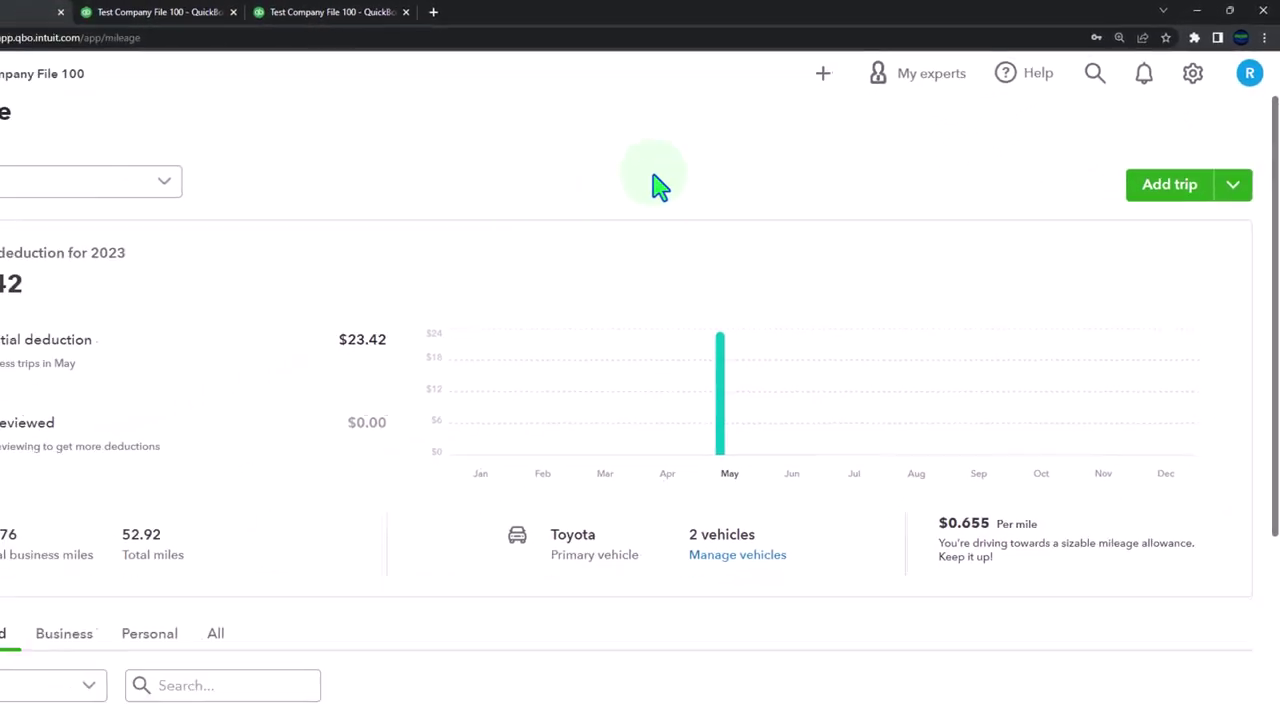
pyautogui.click(301, 15)
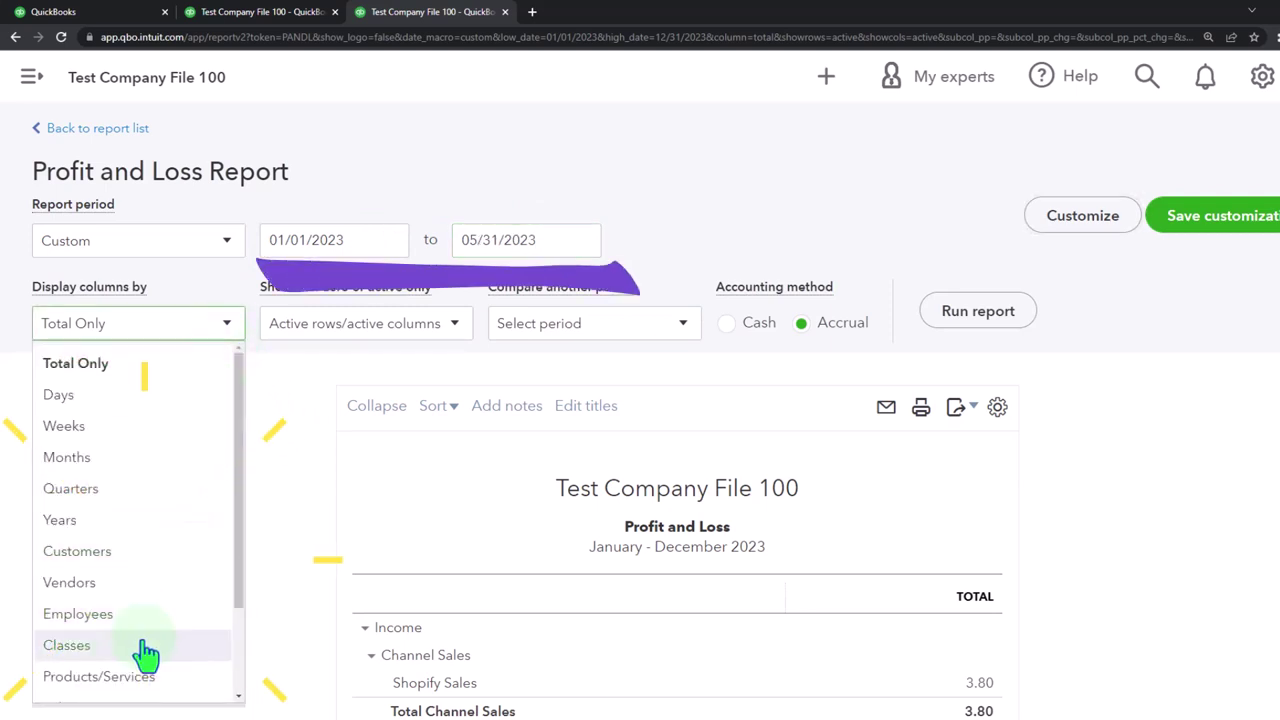
# Rerun the Profit and Loss for January–May 2023 by class, then return to the Mileage tab
pyautogui.click(140, 648)
pyautogui.click(962, 316)
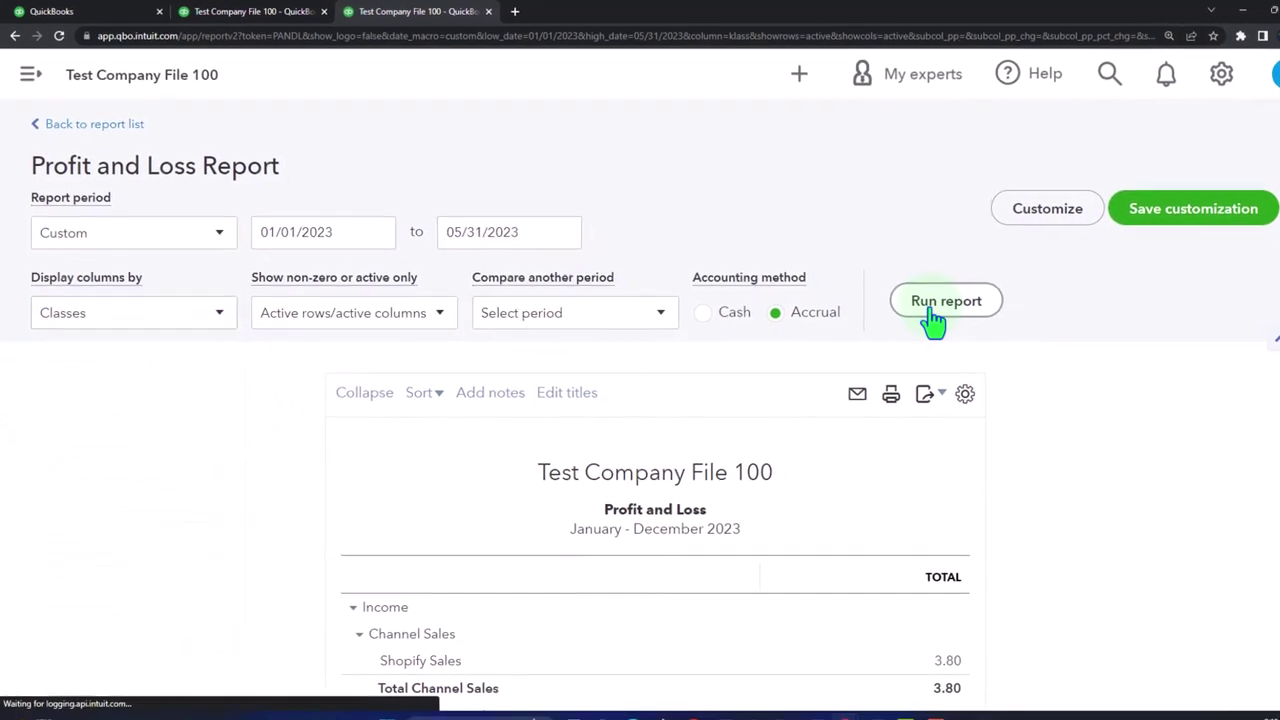
pyautogui.scroll(-6, 990, 388)
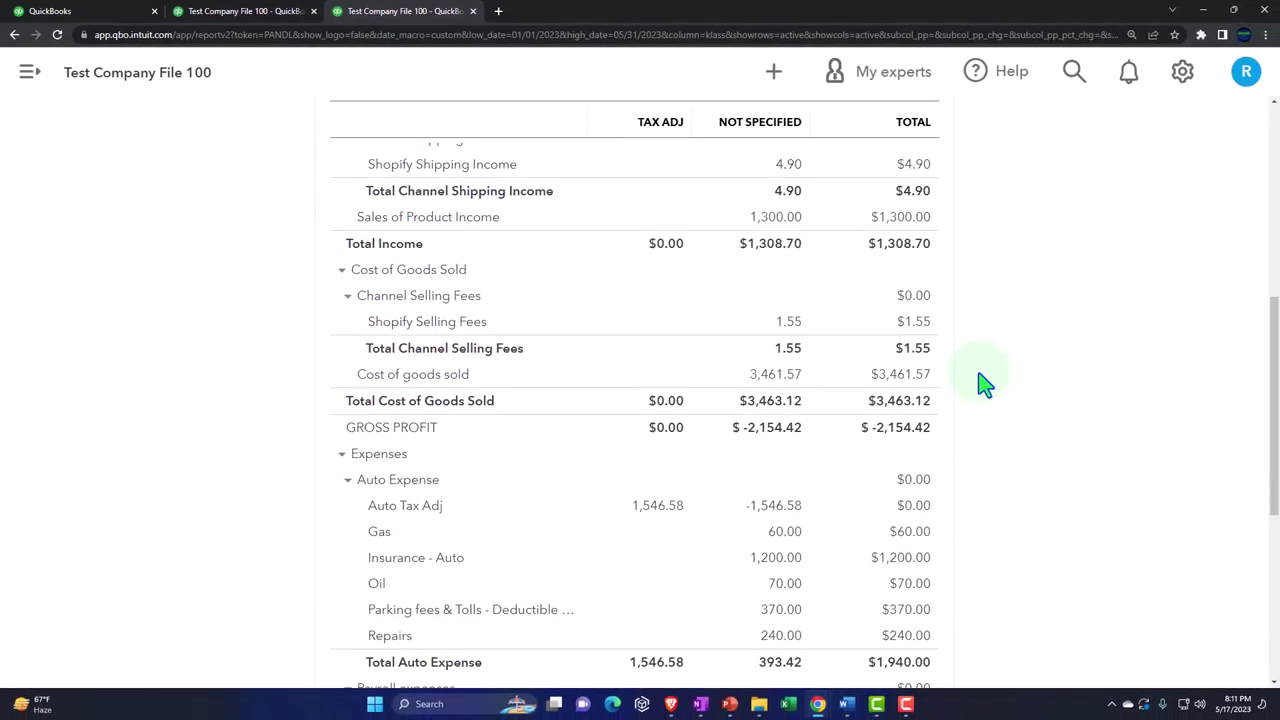
pyautogui.scroll(-3, 985, 385)
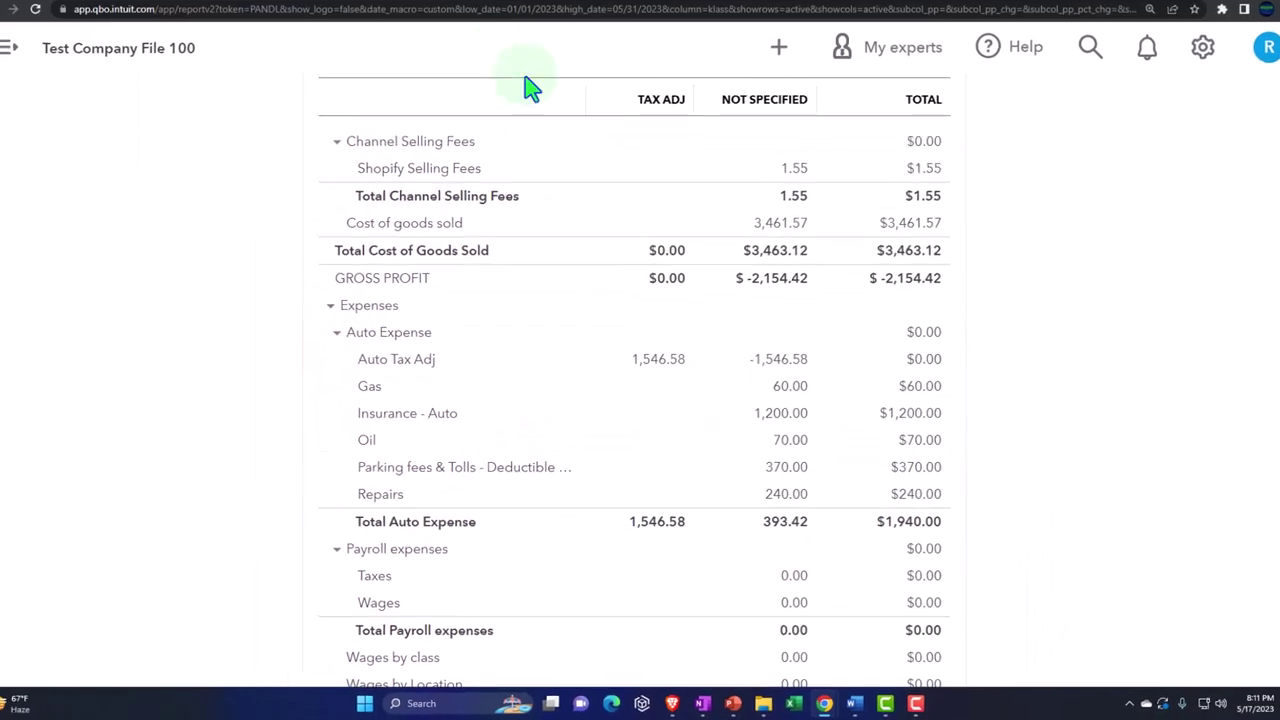
pyautogui.click(114, 14)
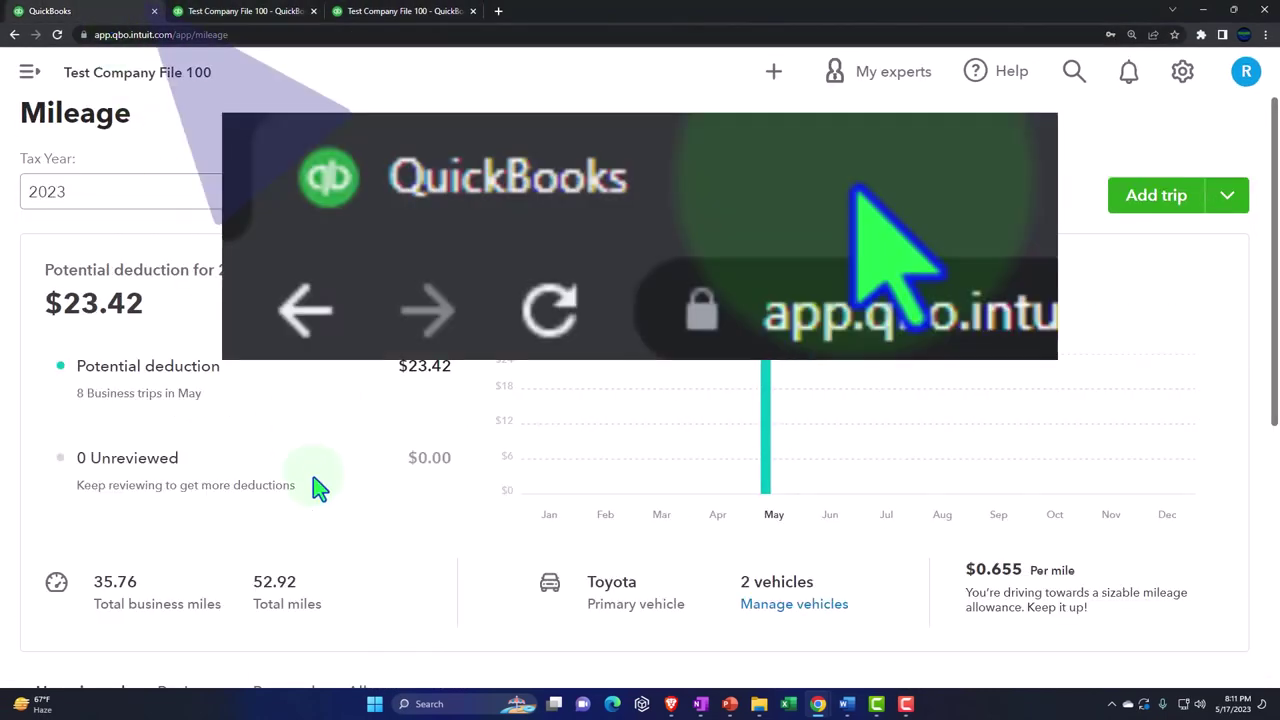
# Zoom the browser out and list the Add trip extra options on the Mileage page
pyautogui.hotkey('ctrl', '-')
pyautogui.hotkey('ctrl', '-')
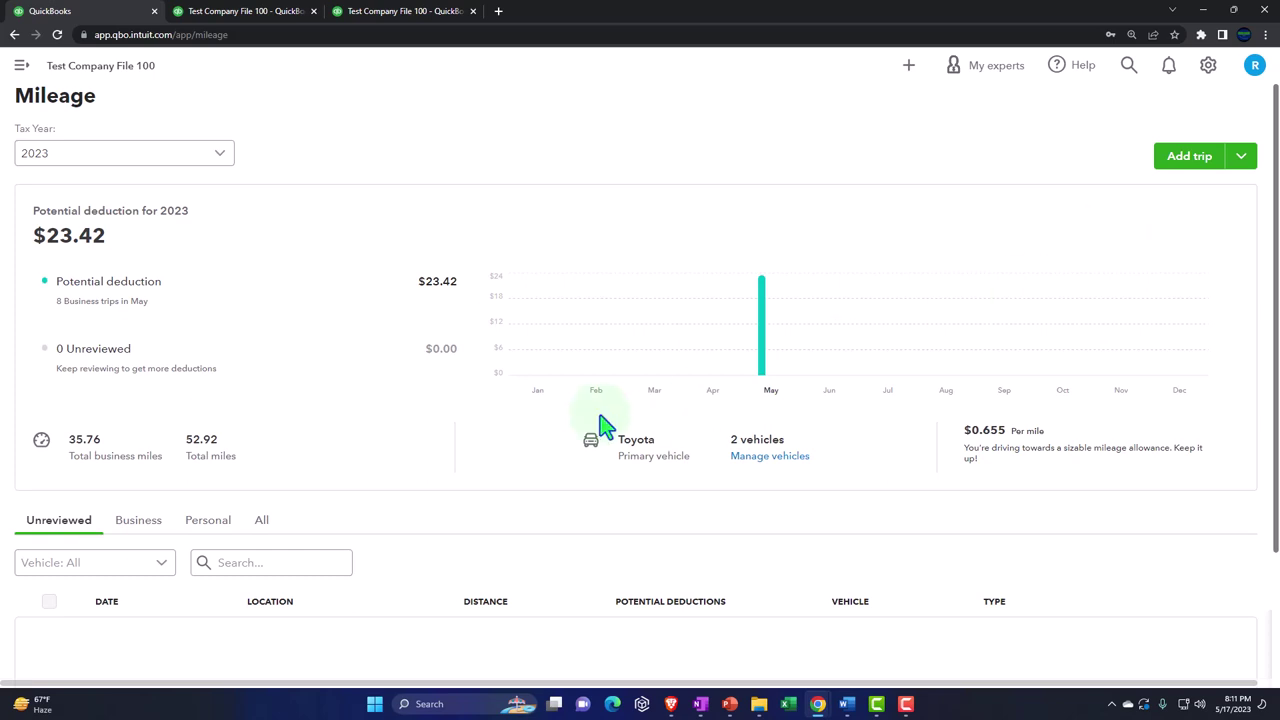
pyautogui.scroll(-2, 605, 421)
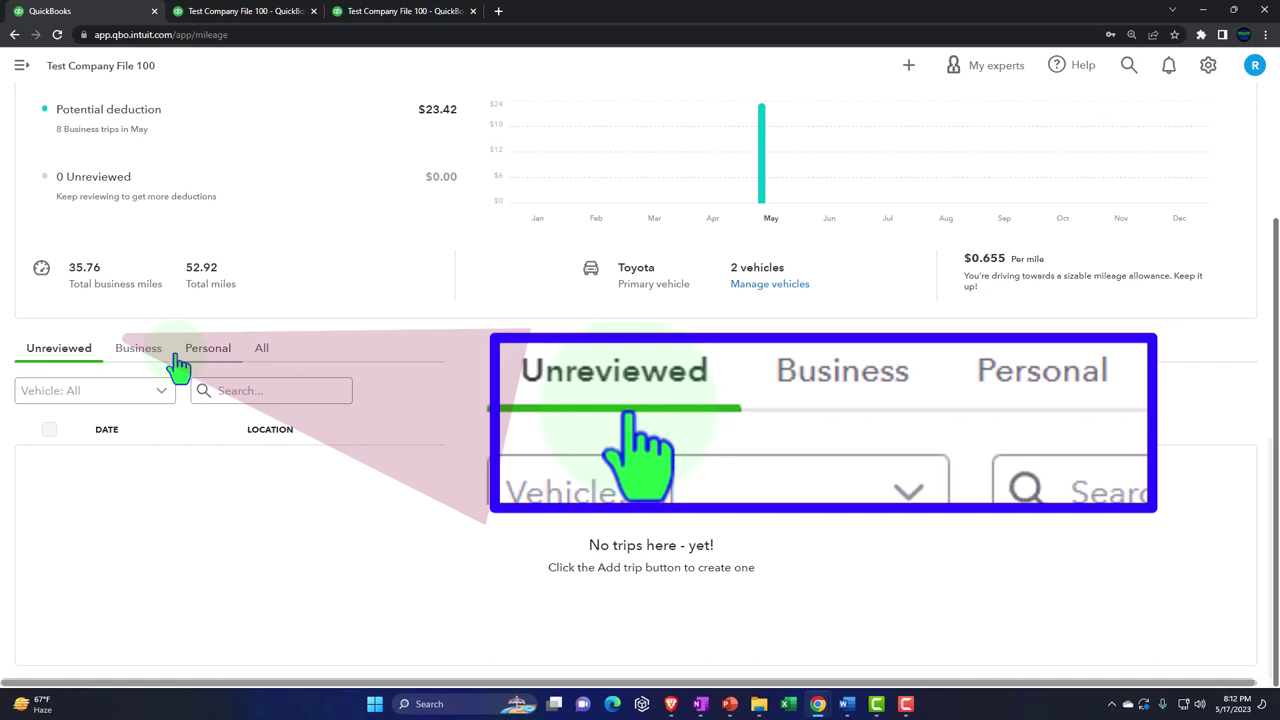
pyautogui.scroll(3, 872, 432)
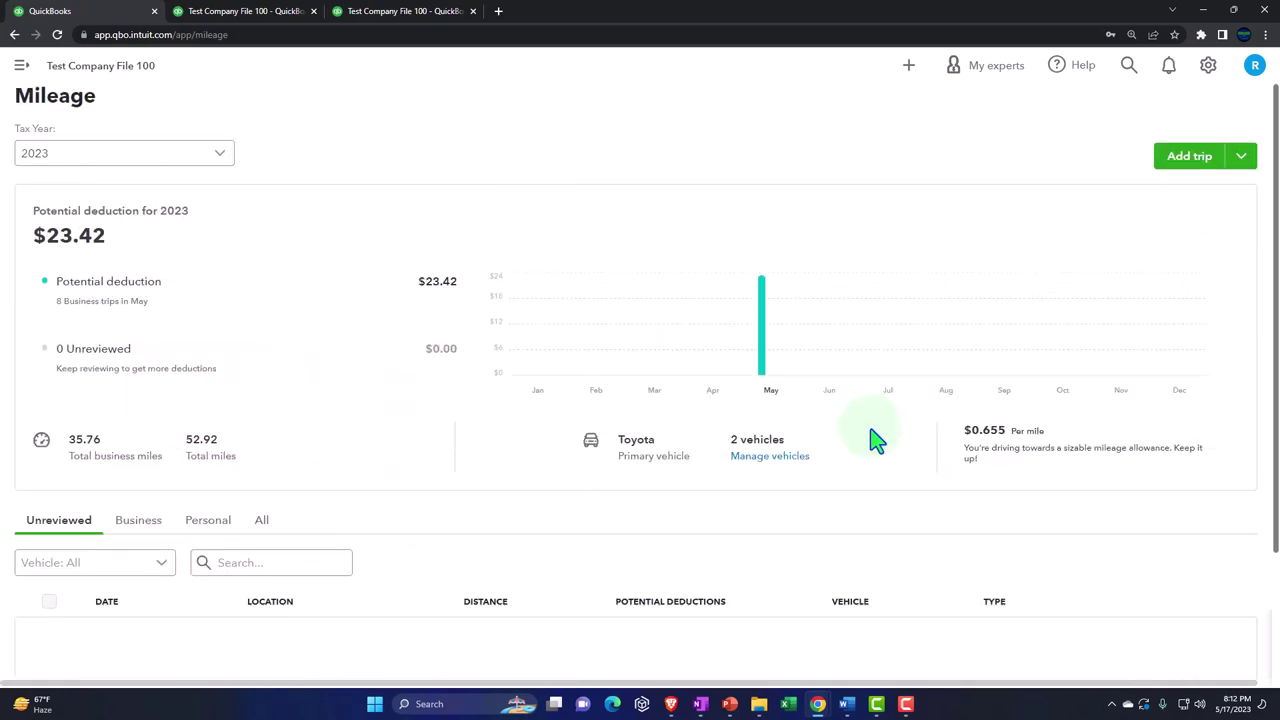
pyautogui.click(1240, 160)
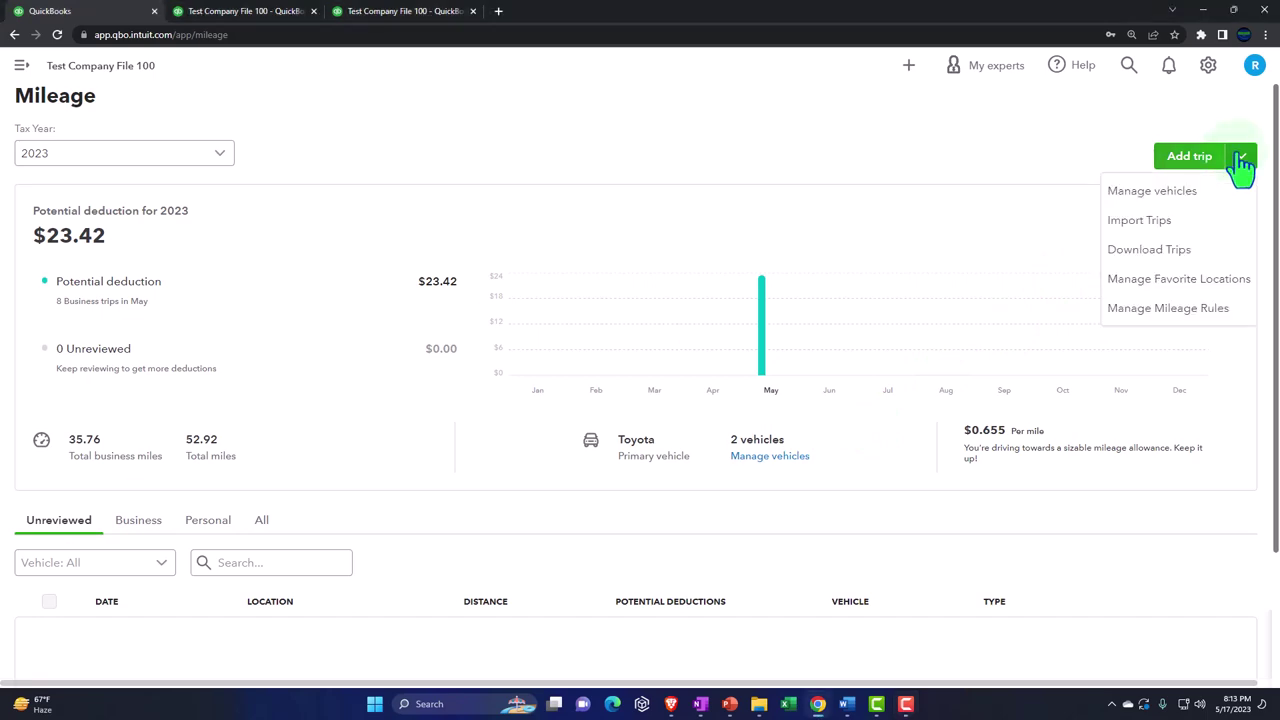
# Start a new trip dated June 1, 2023 with Office as the start point
pyautogui.click(1198, 160)
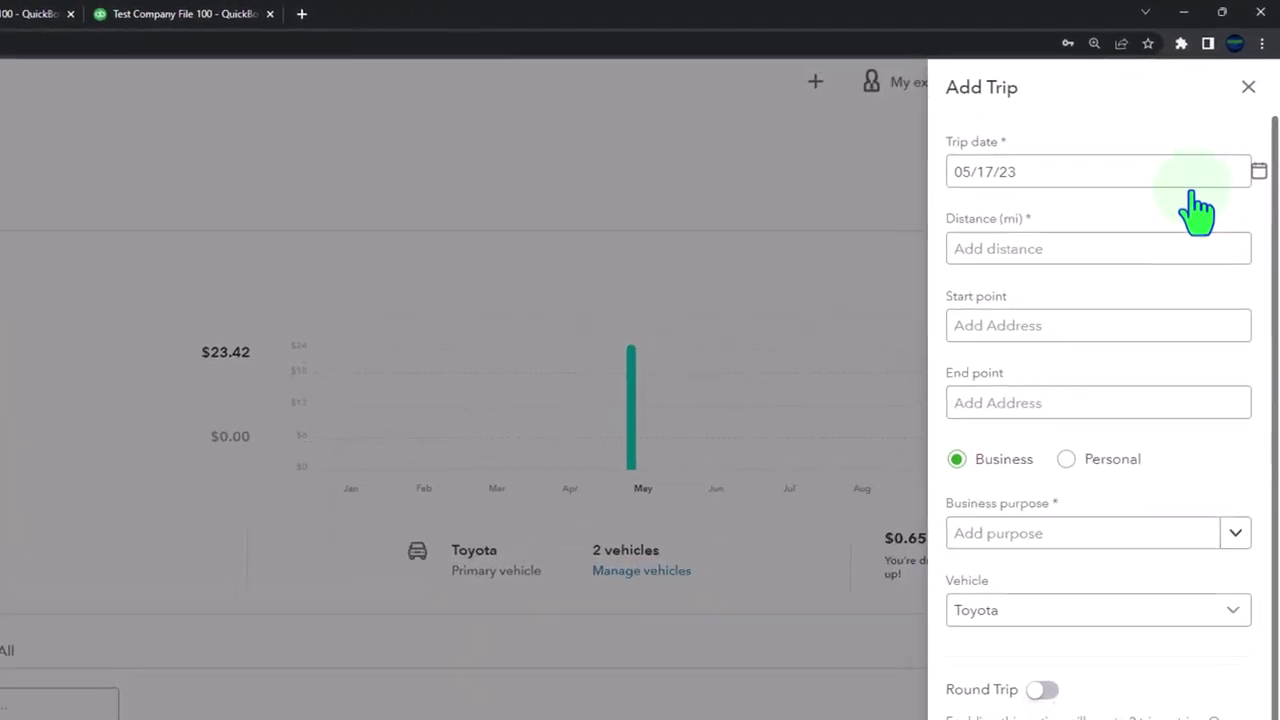
pyautogui.click(1255, 200)
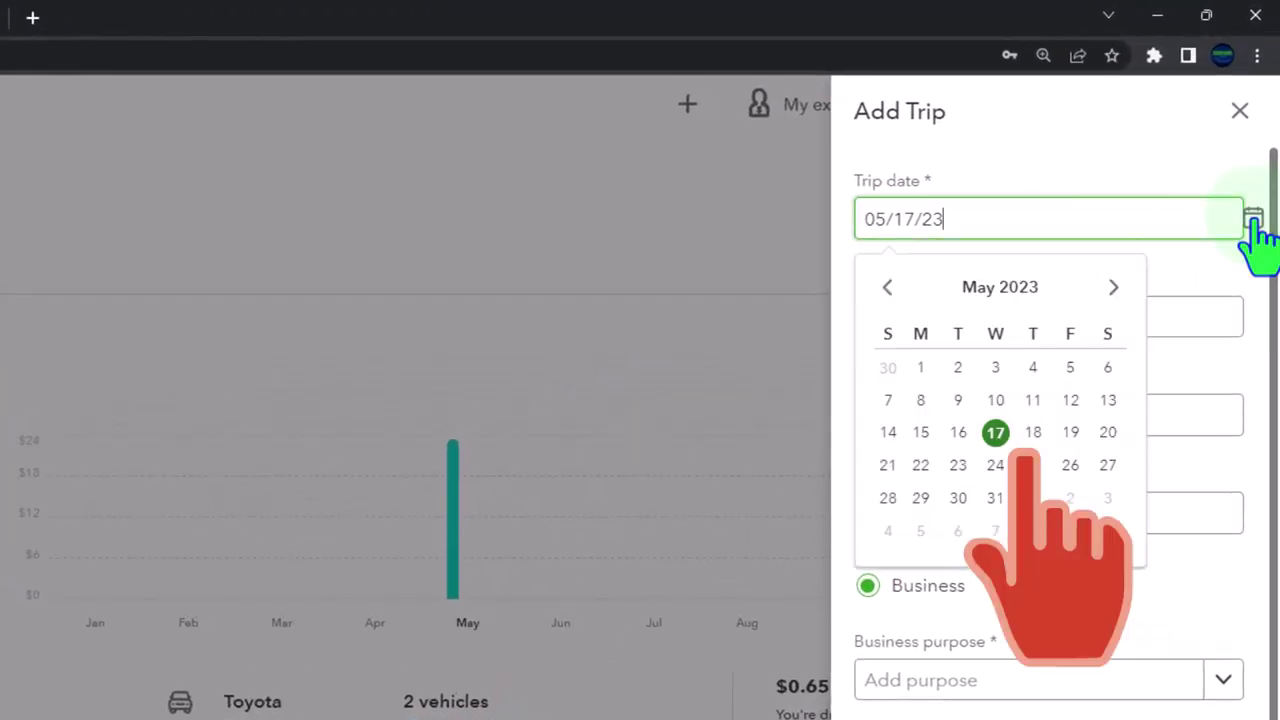
pyautogui.click(1113, 287)
pyautogui.click(1036, 368)
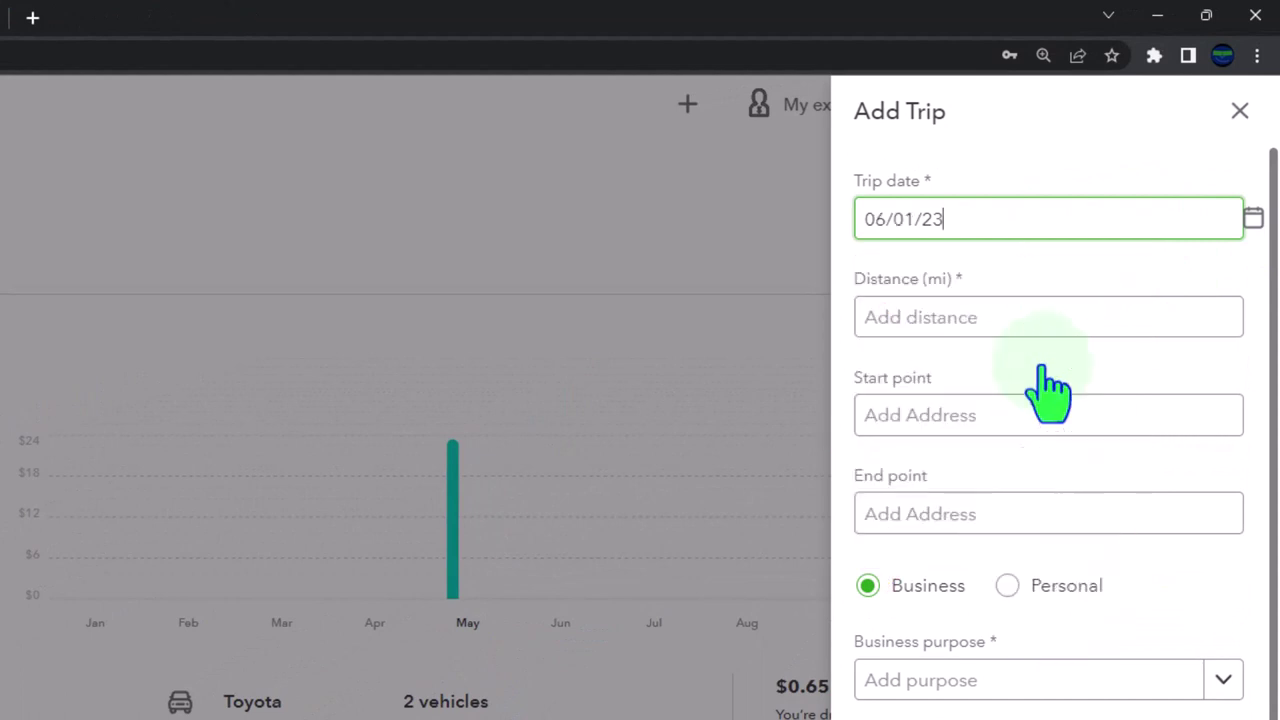
pyautogui.click(957, 412)
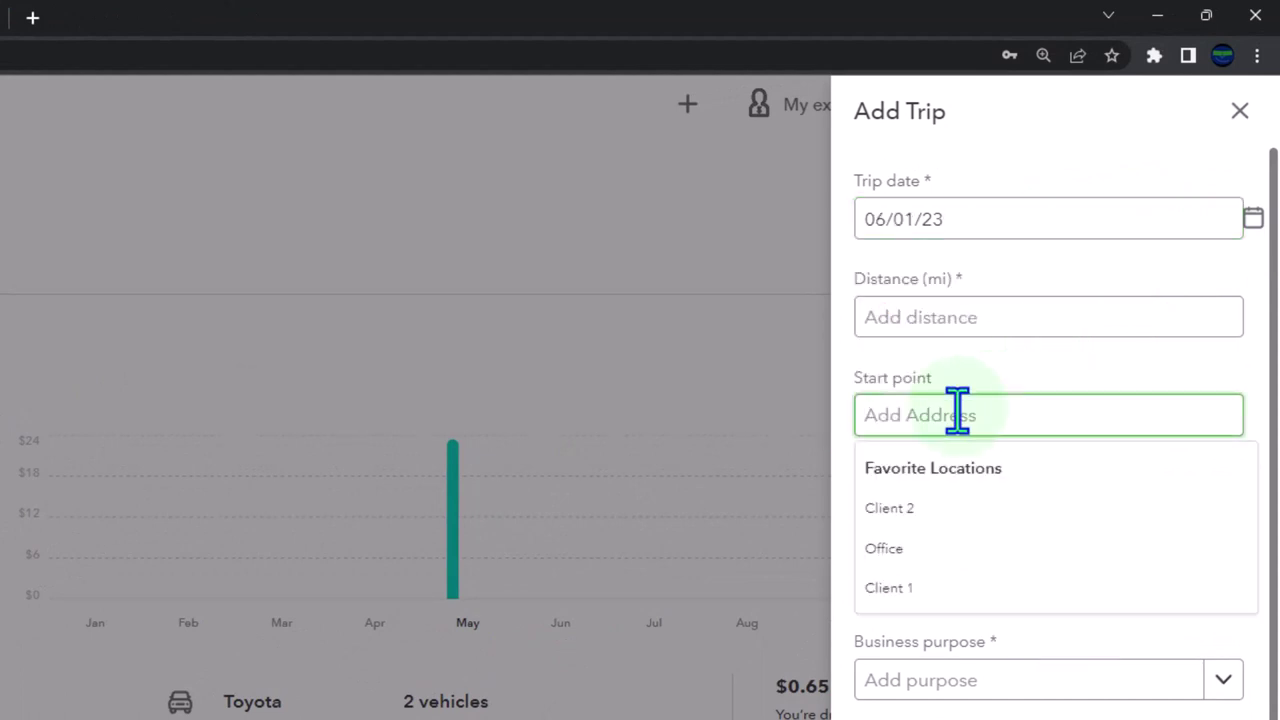
pyautogui.click(945, 551)
# Finish it as a round trip to Client 1 for 'Meeting with client' and save
pyautogui.click(949, 517)
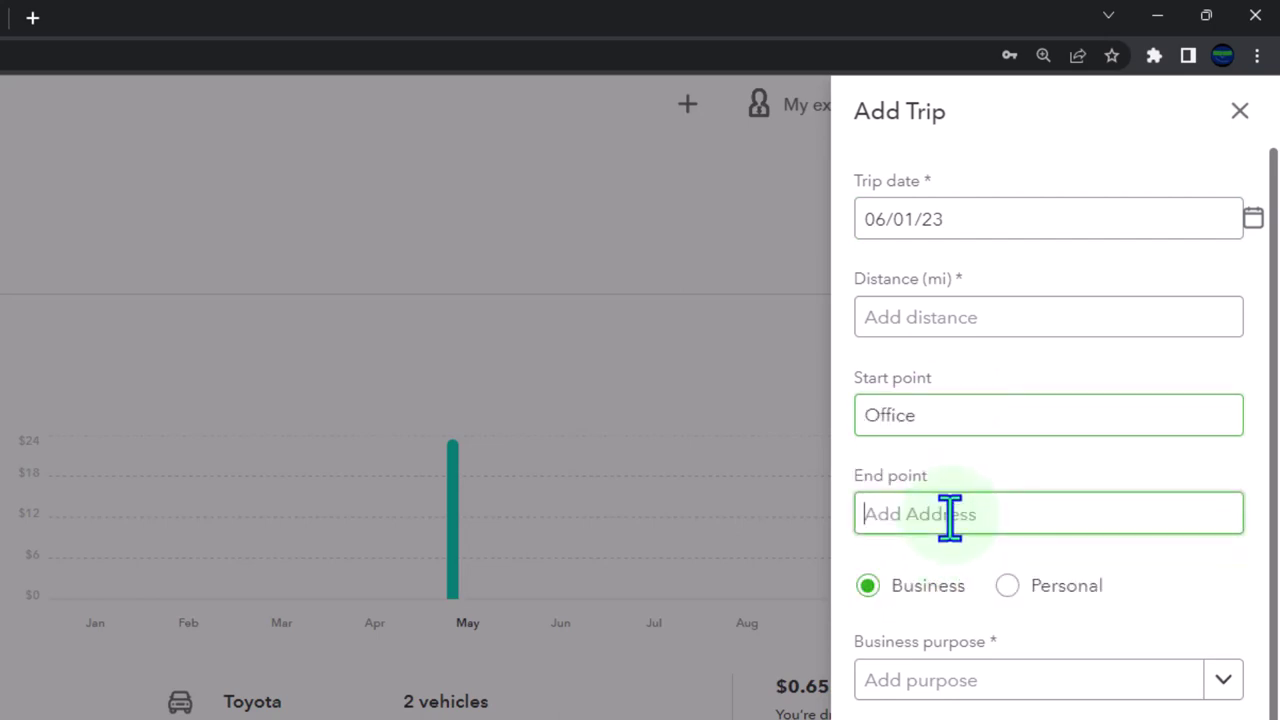
pyautogui.click(945, 687)
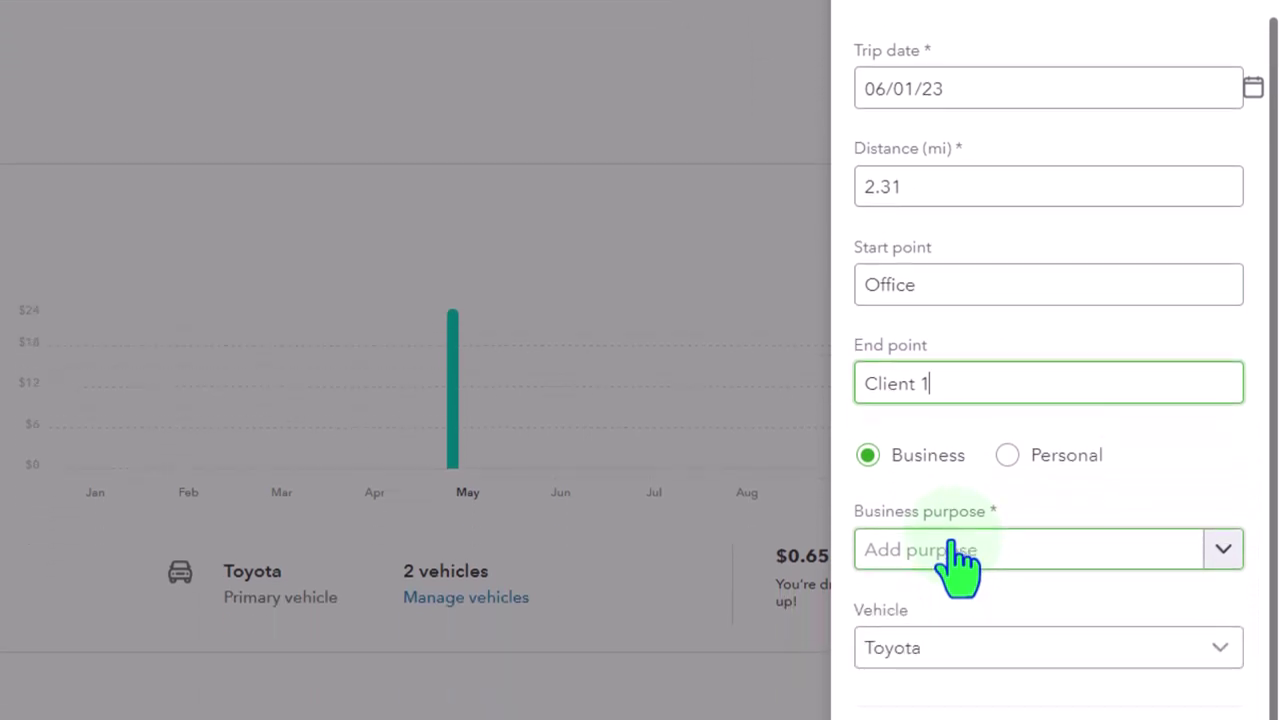
pyautogui.click(978, 459)
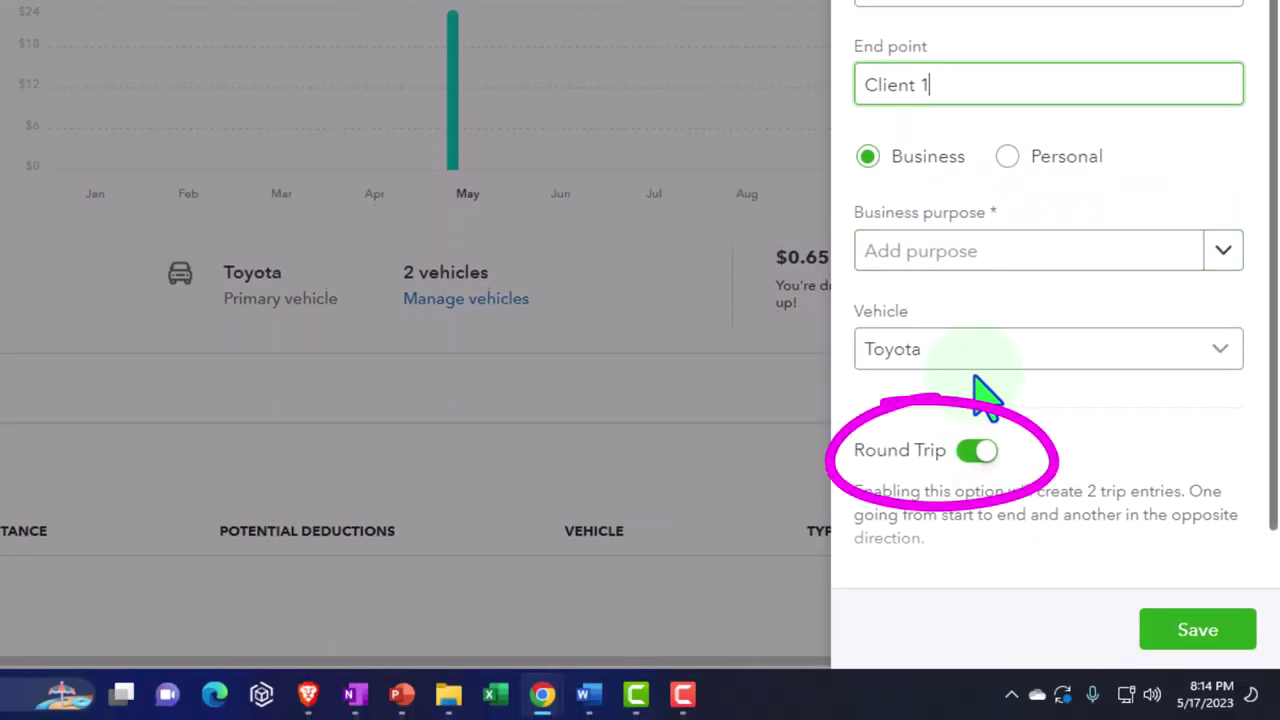
pyautogui.click(1222, 251)
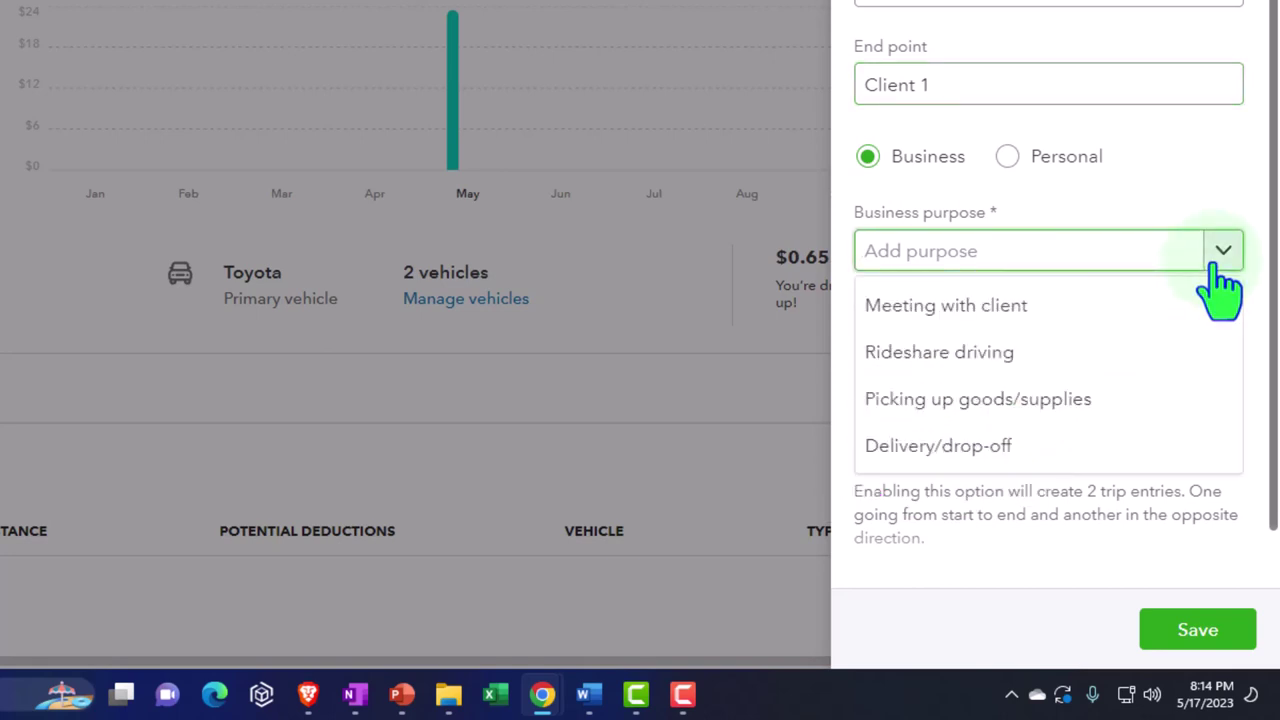
pyautogui.click(1153, 310)
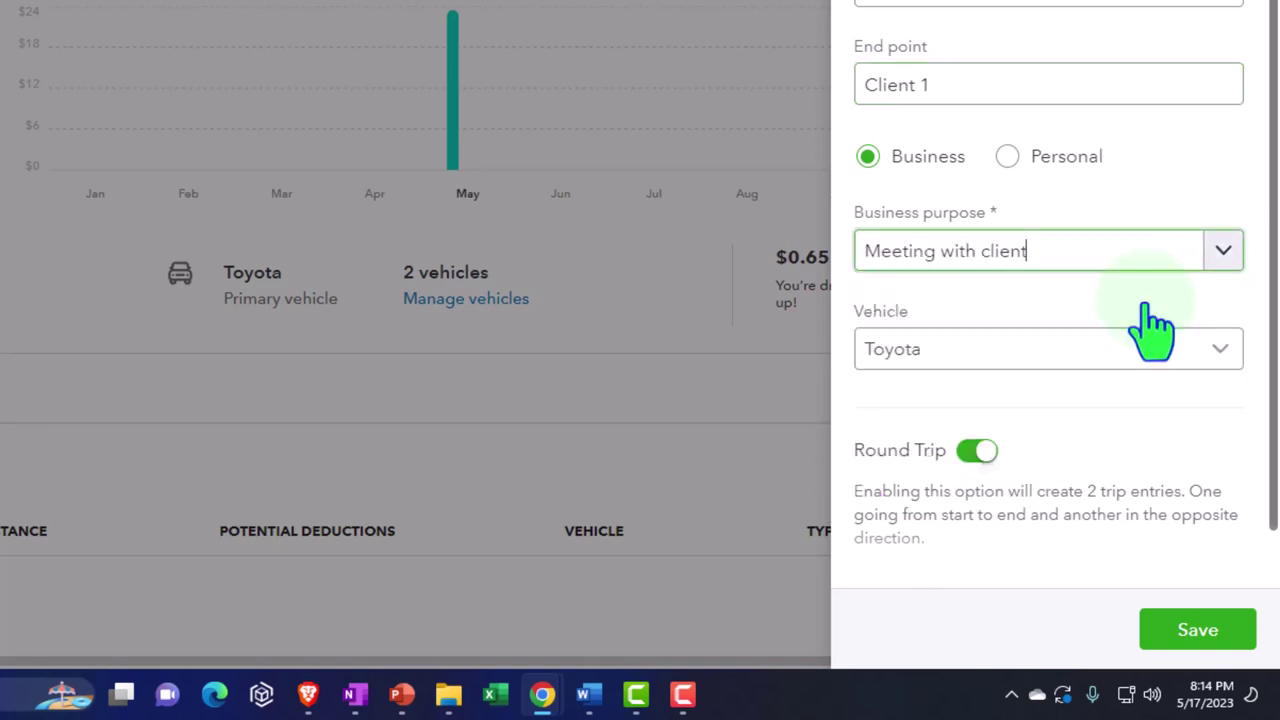
pyautogui.scroll(-1, 1151, 320)
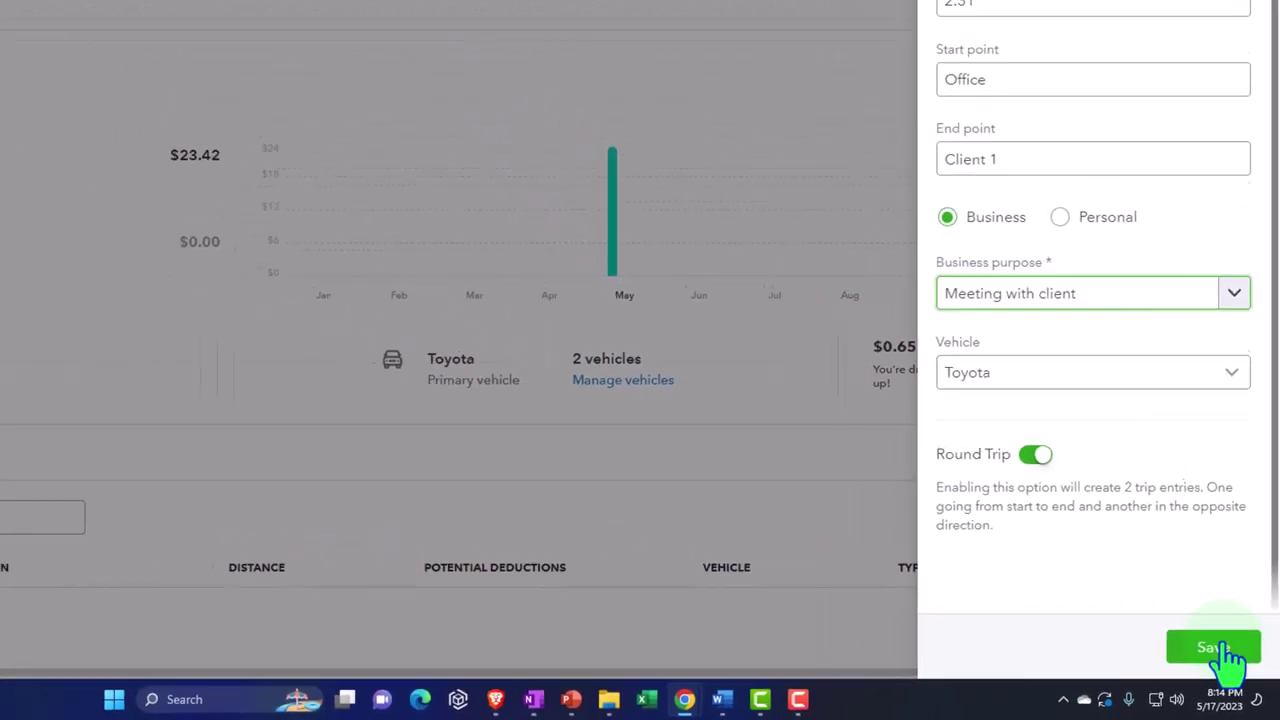
pyautogui.click(1215, 648)
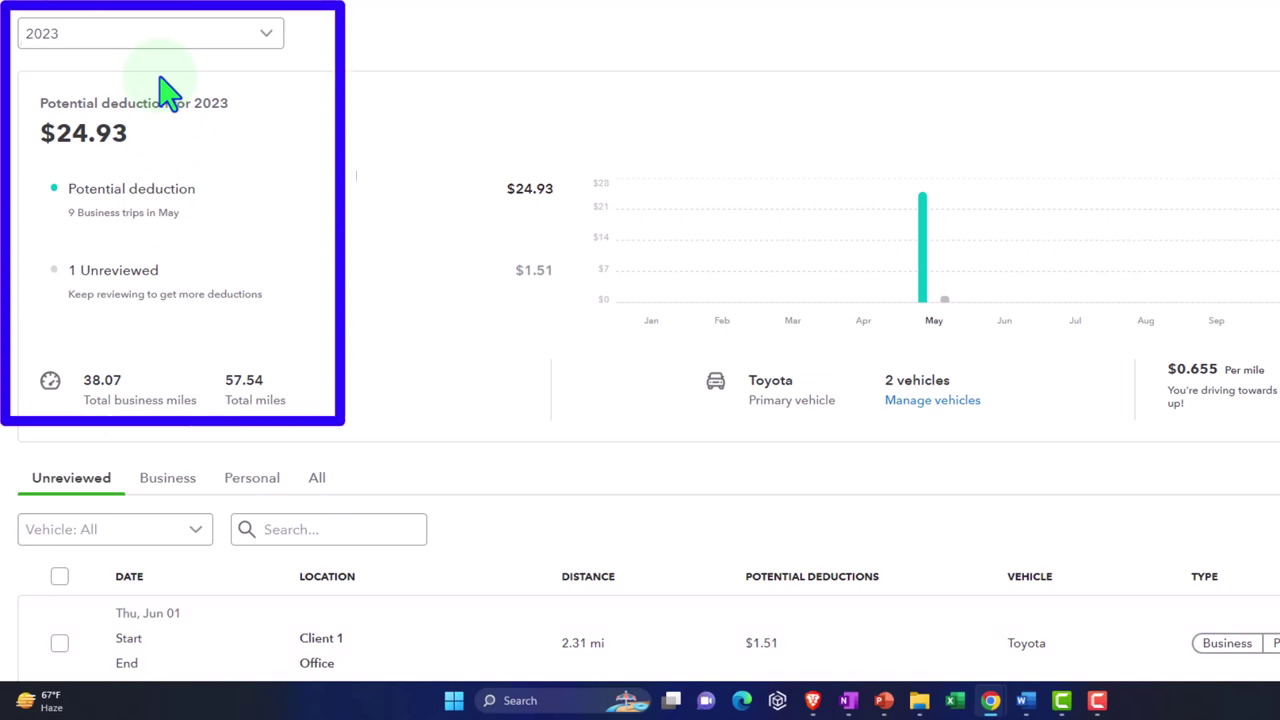
# Mark the June 1 Client 1-to-Office trip as business for Meeting with client, then start a new trip
pyautogui.scroll(-1, 223, 206)
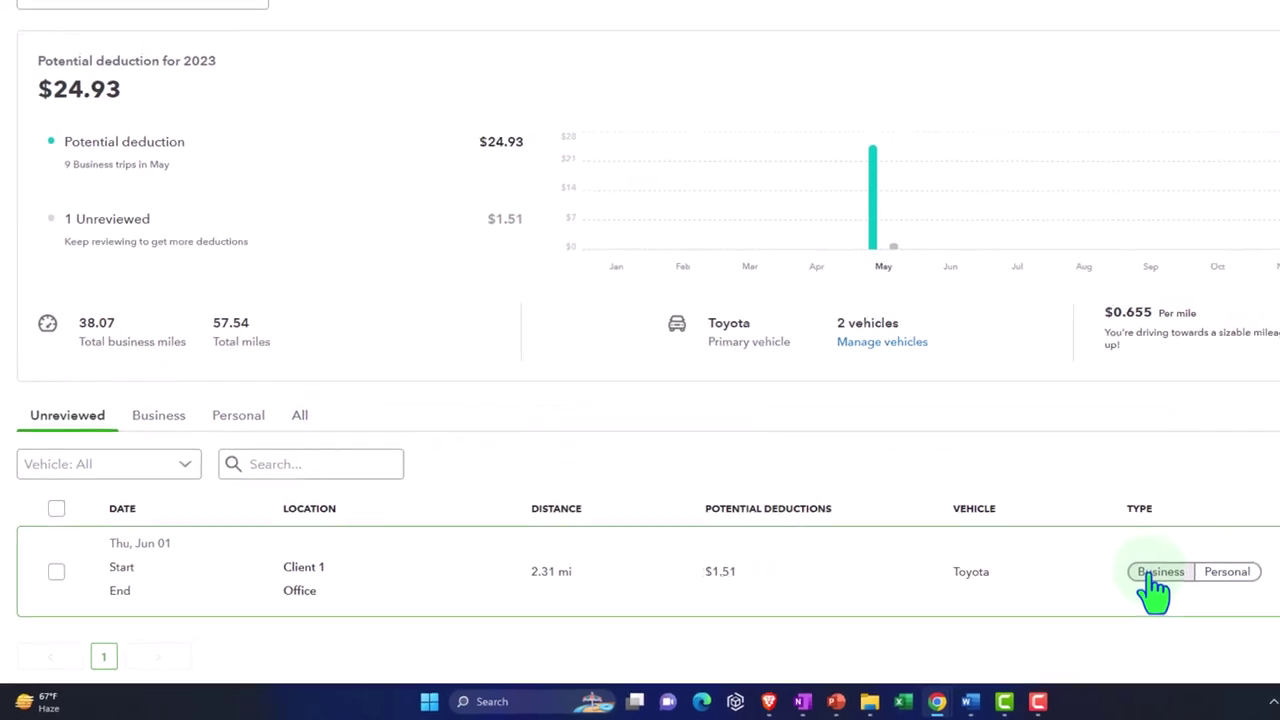
pyautogui.click(1158, 573)
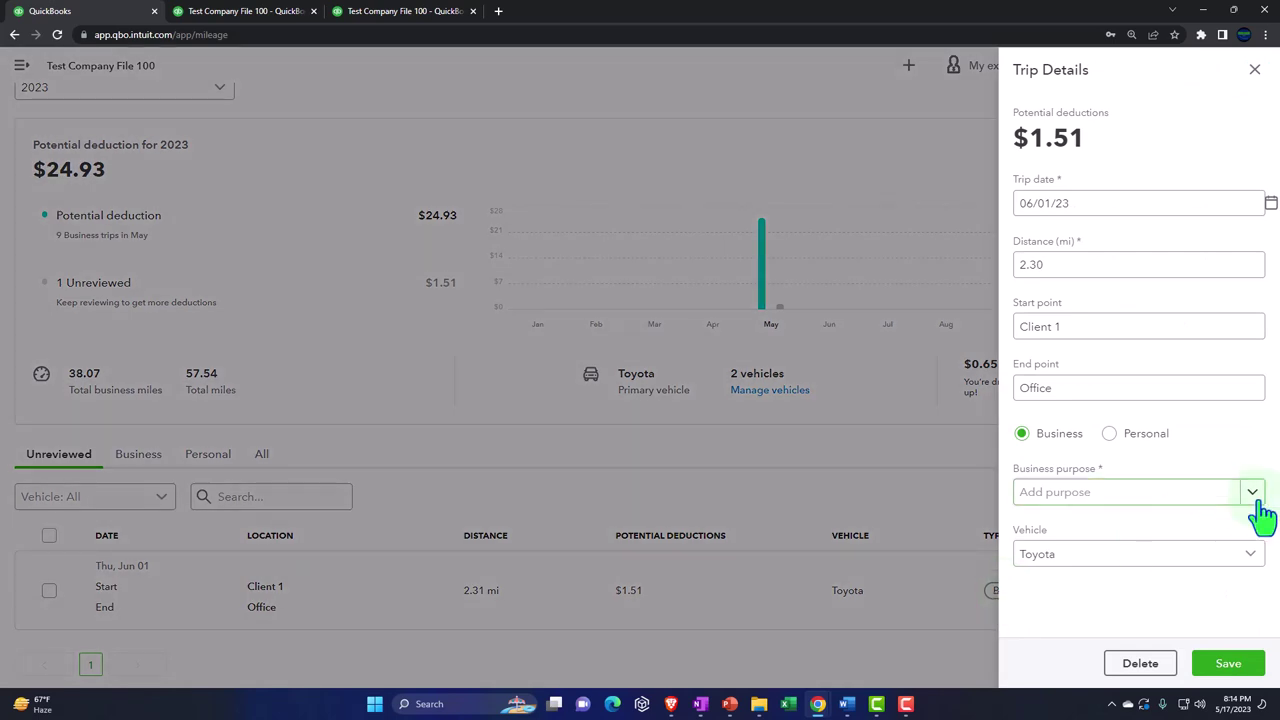
pyautogui.click(1250, 493)
pyautogui.click(1214, 530)
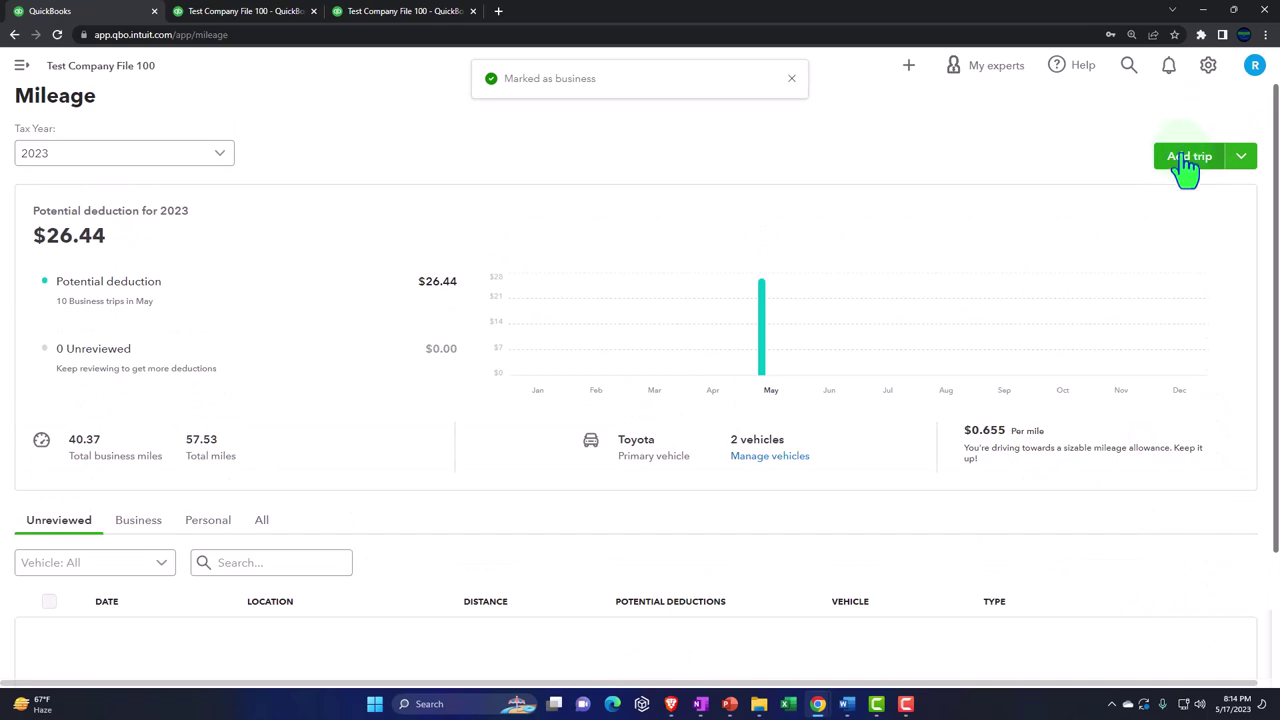
pyautogui.click(1186, 157)
# Set the trip date to June 3, 2023, from Office to Client 2
pyautogui.click(1262, 138)
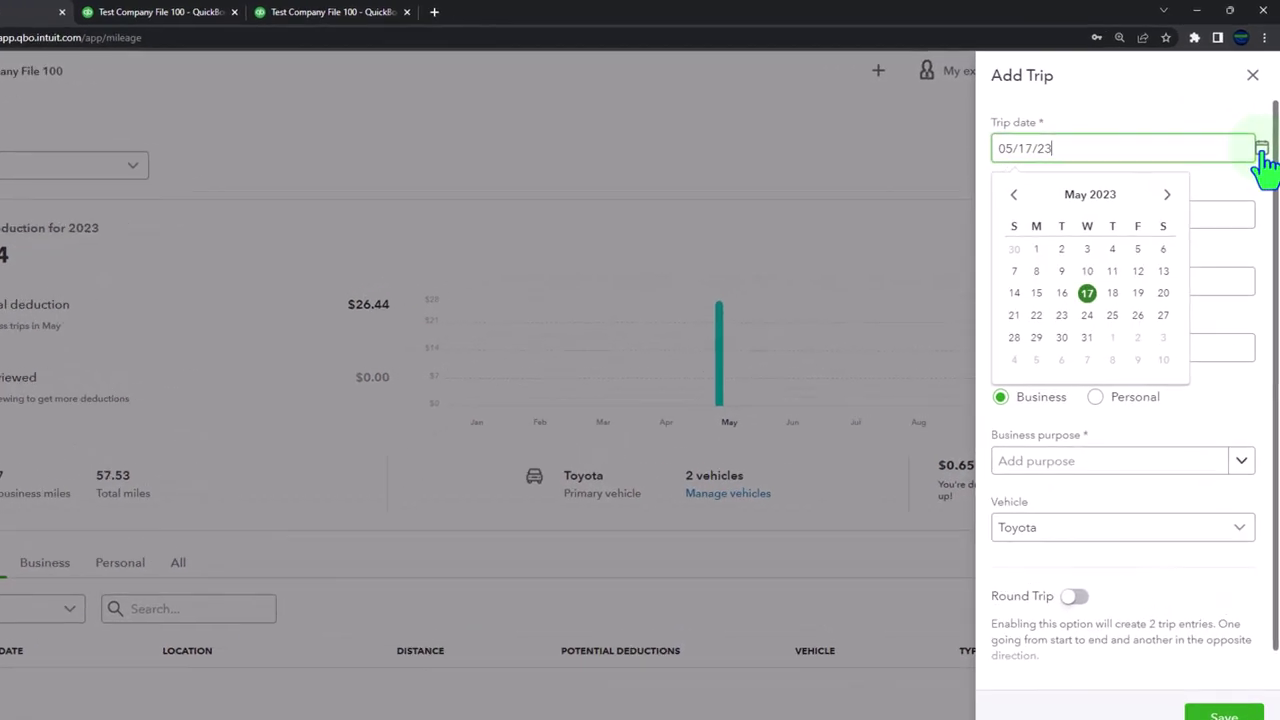
pyautogui.click(1136, 248)
pyautogui.click(1131, 317)
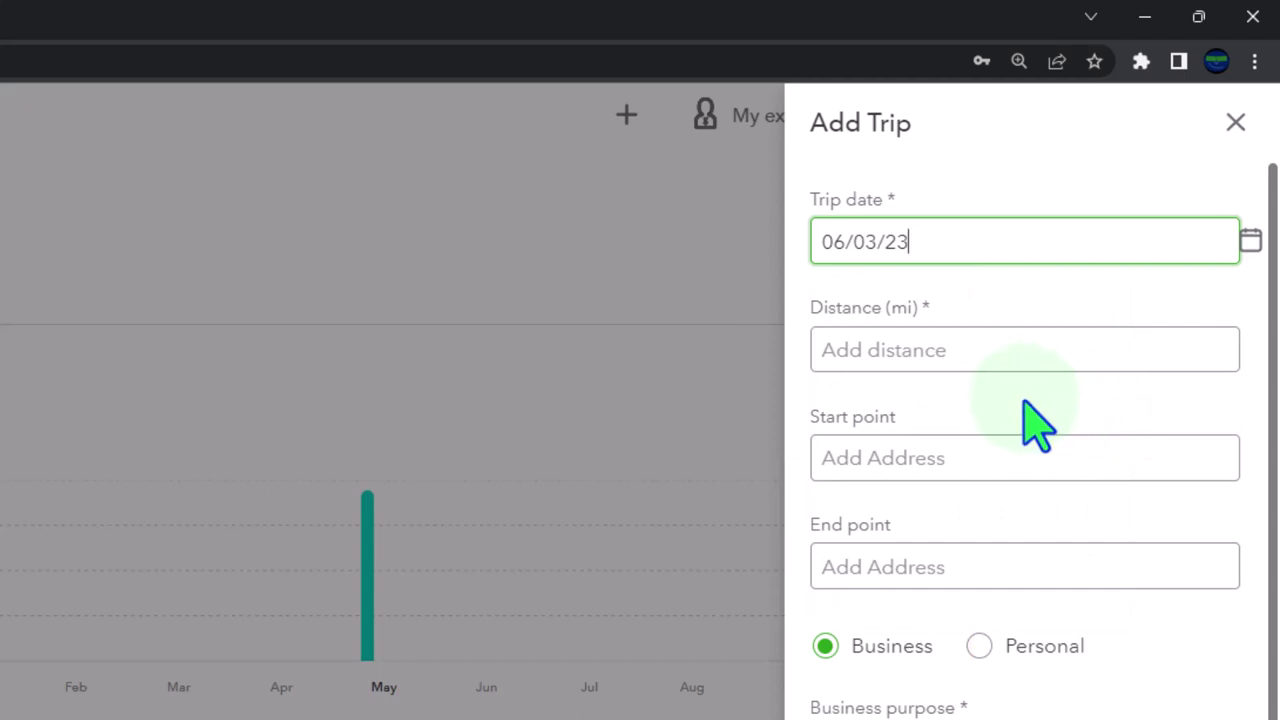
pyautogui.click(885, 462)
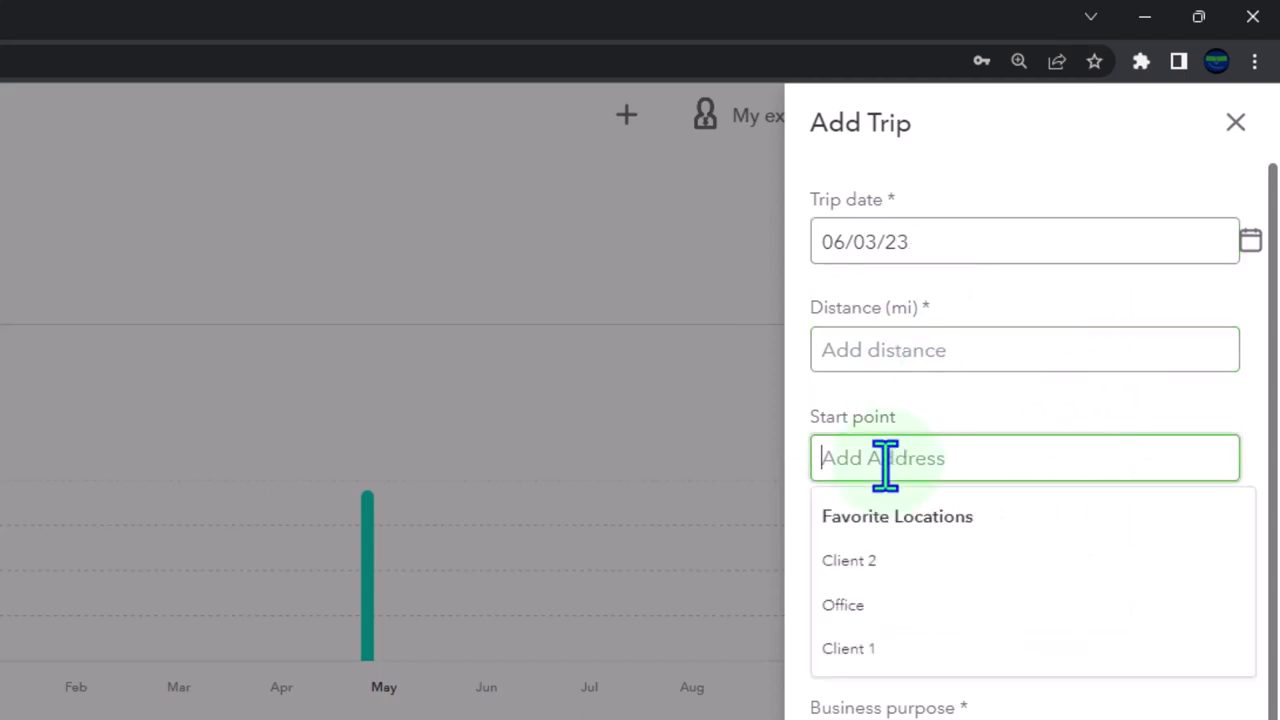
pyautogui.click(896, 612)
pyautogui.click(894, 572)
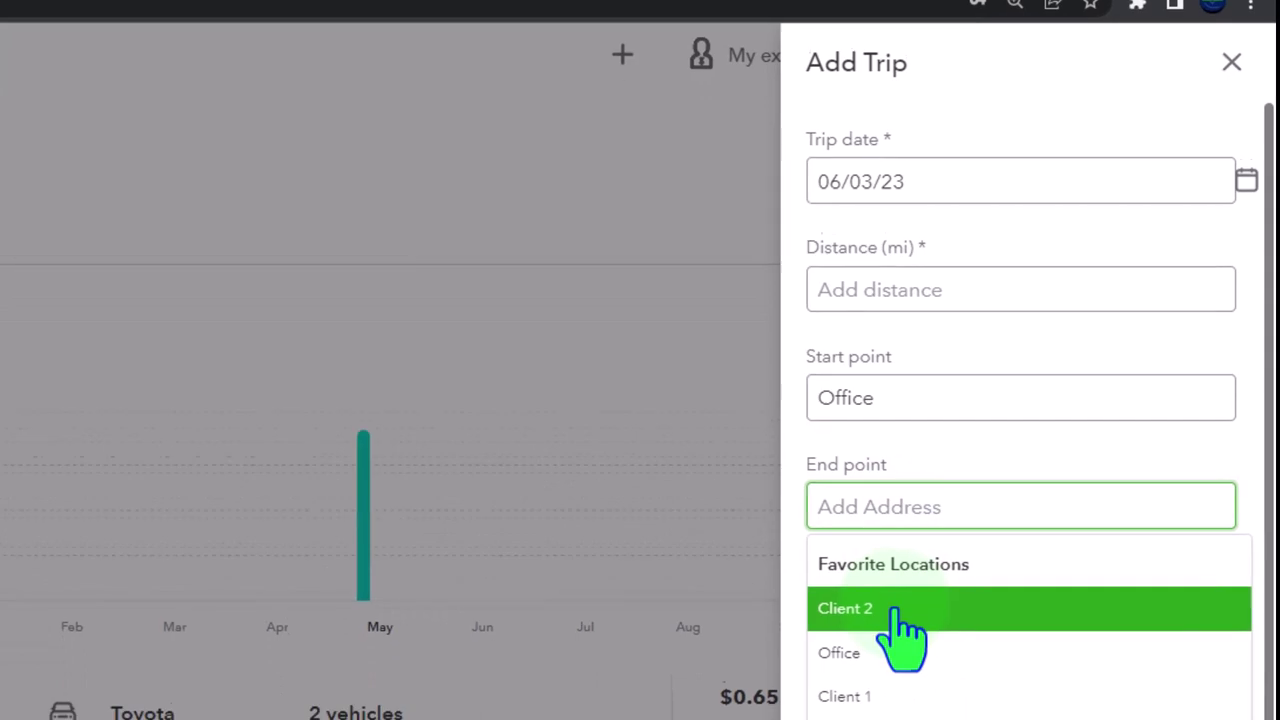
pyautogui.click(895, 612)
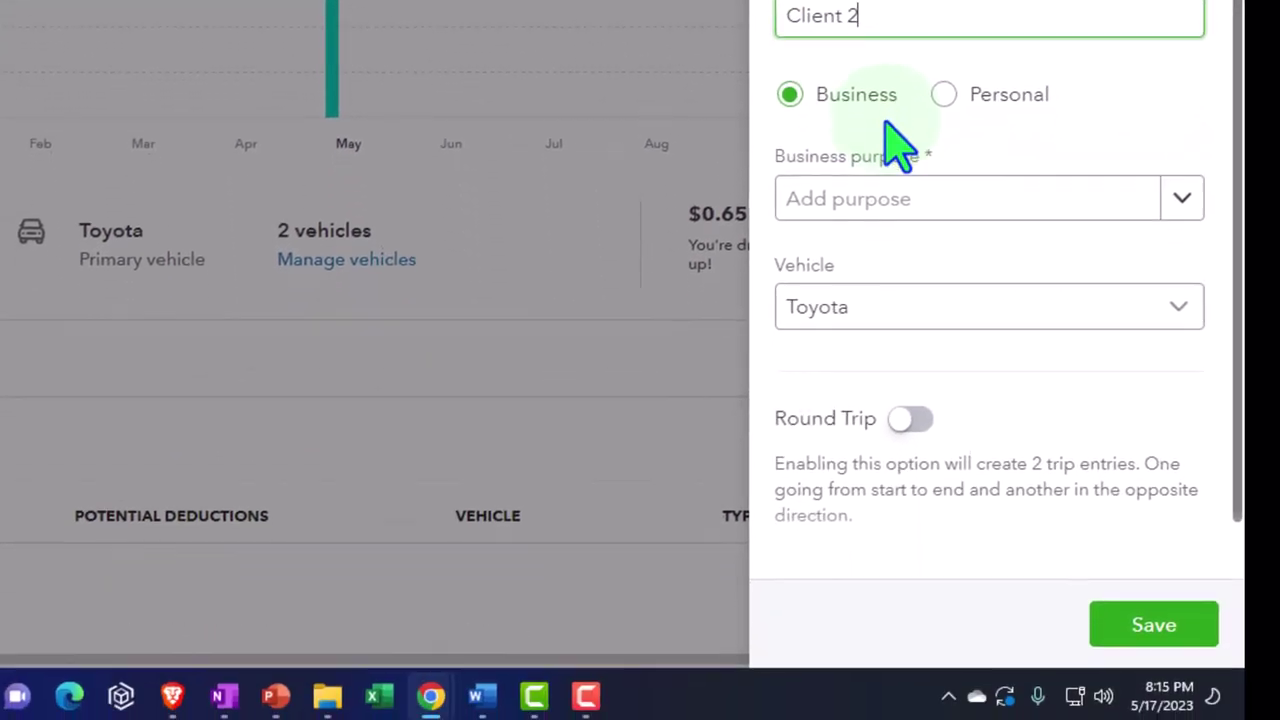
# Make it a round trip for Meeting with client and save it as two trips
pyautogui.scroll(-1, 918, 360)
pyautogui.click(910, 358)
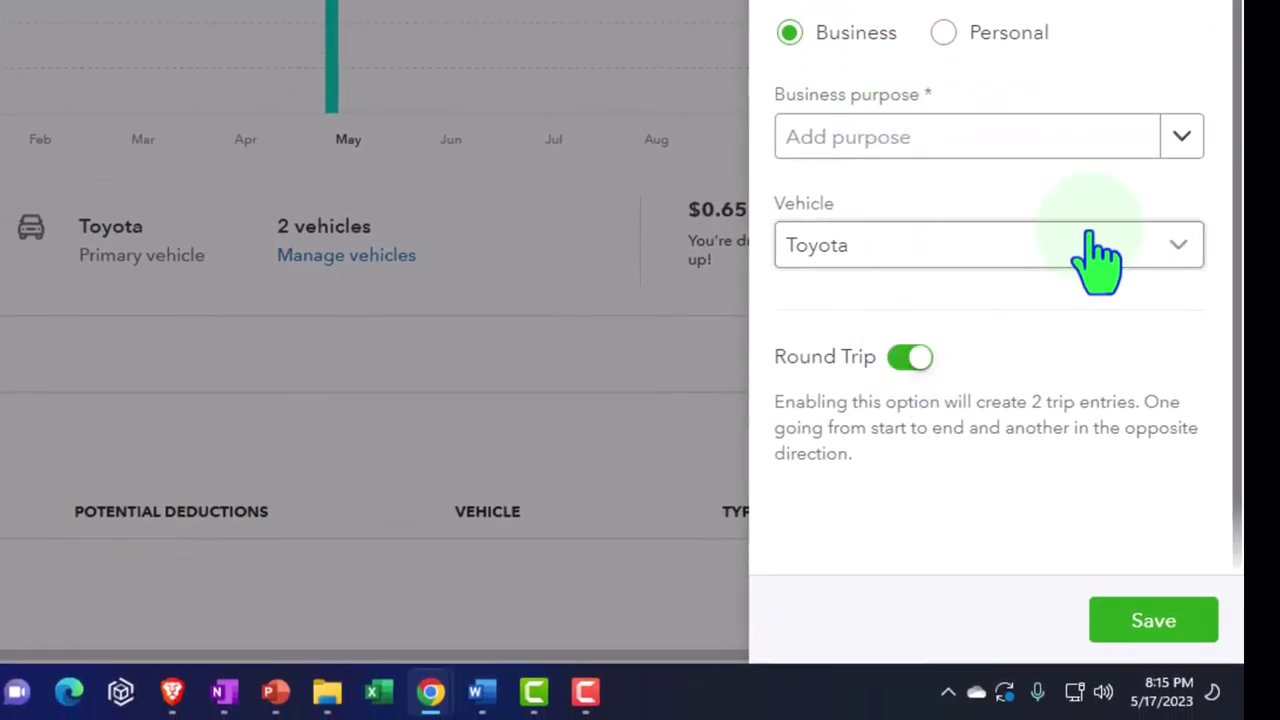
pyautogui.click(1180, 140)
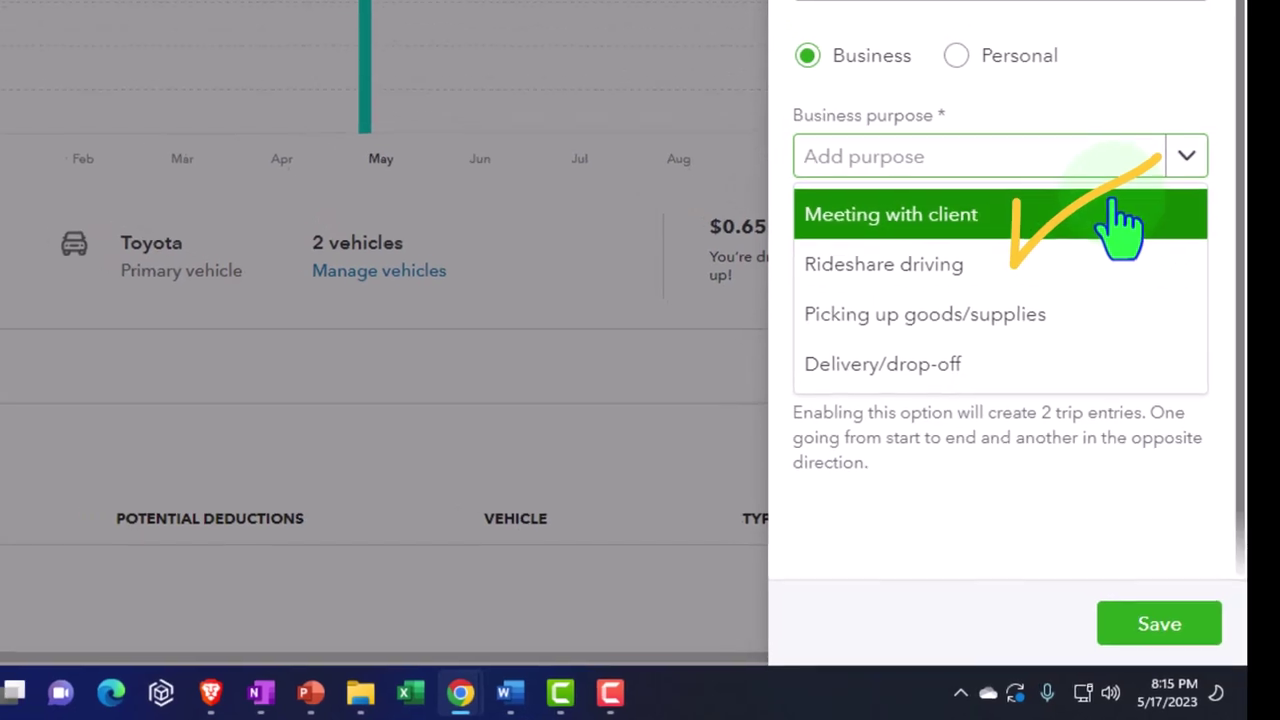
pyautogui.click(1110, 203)
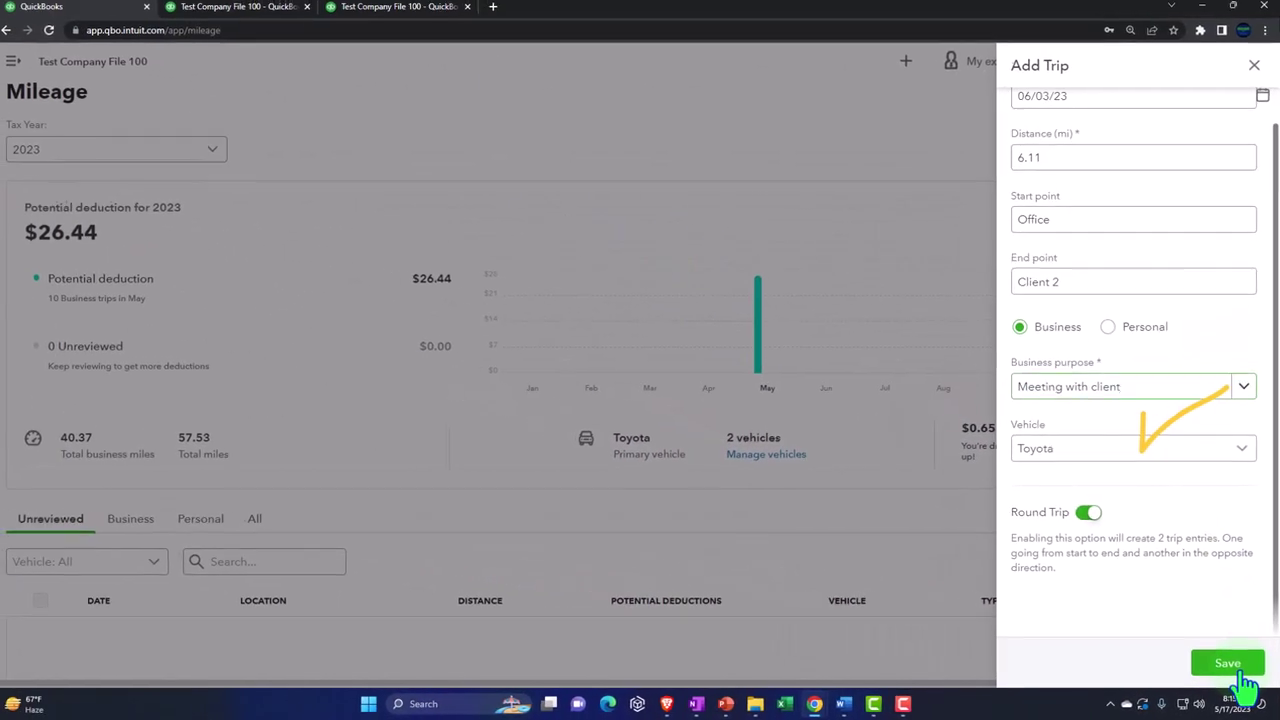
pyautogui.click(1240, 670)
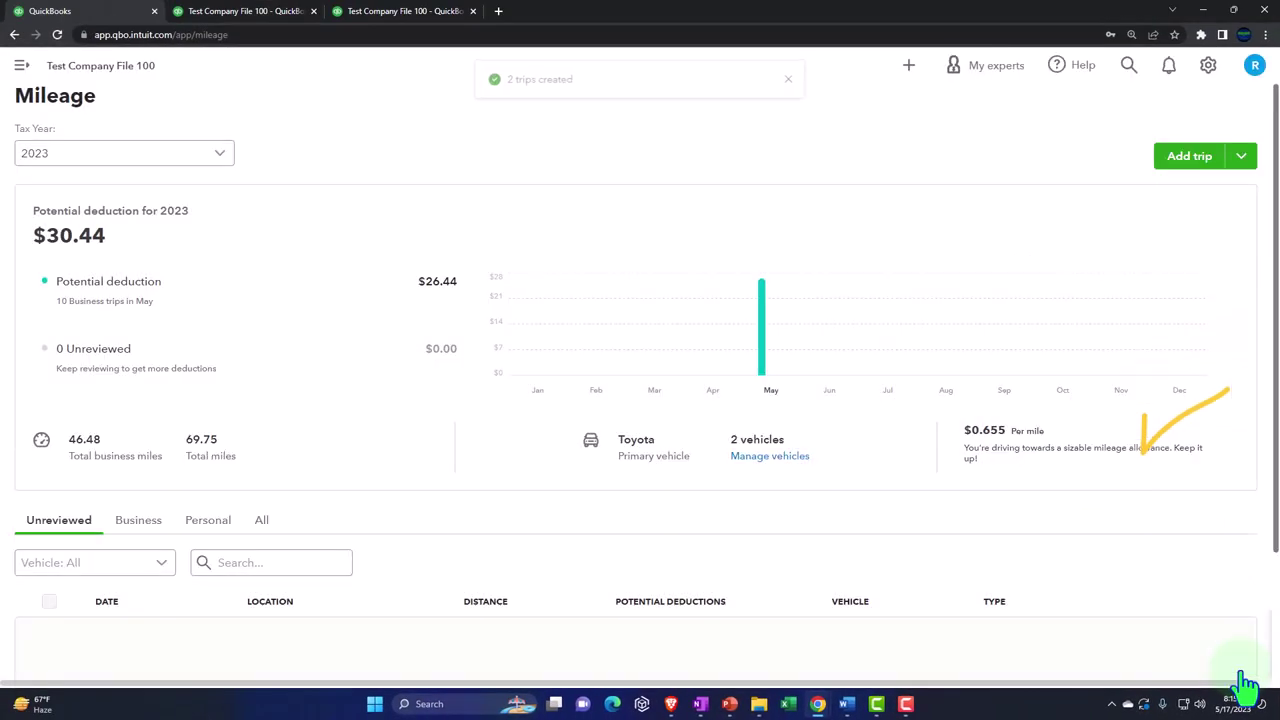
# Mark the June 3 Client 2-to-Office return trip as business for Meeting with client
pyautogui.scroll(-1, 800, 515)
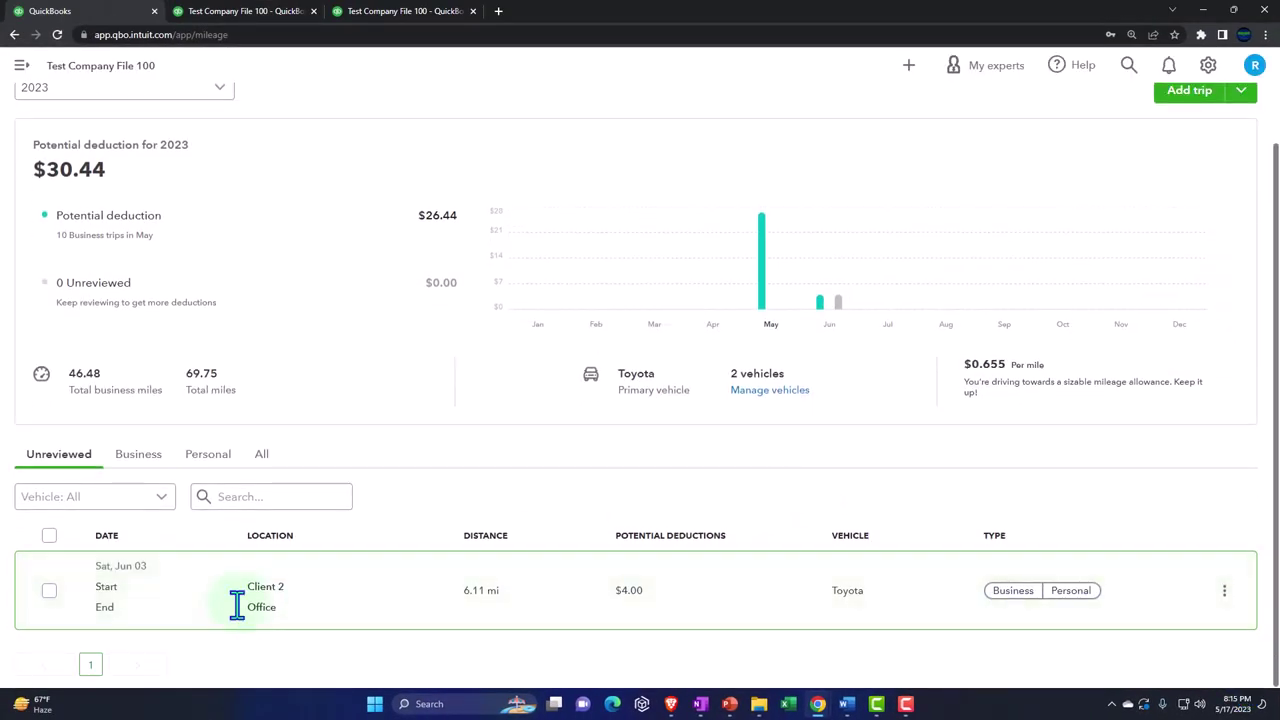
pyautogui.click(1007, 600)
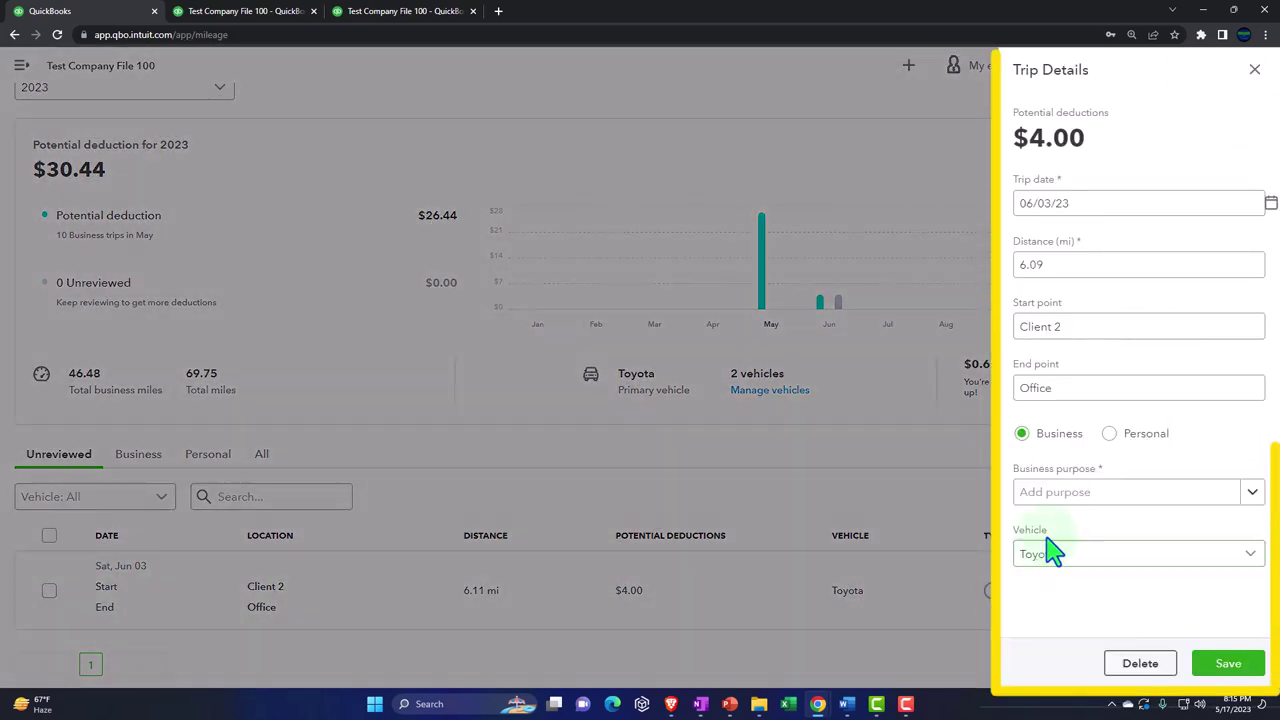
pyautogui.click(1236, 665)
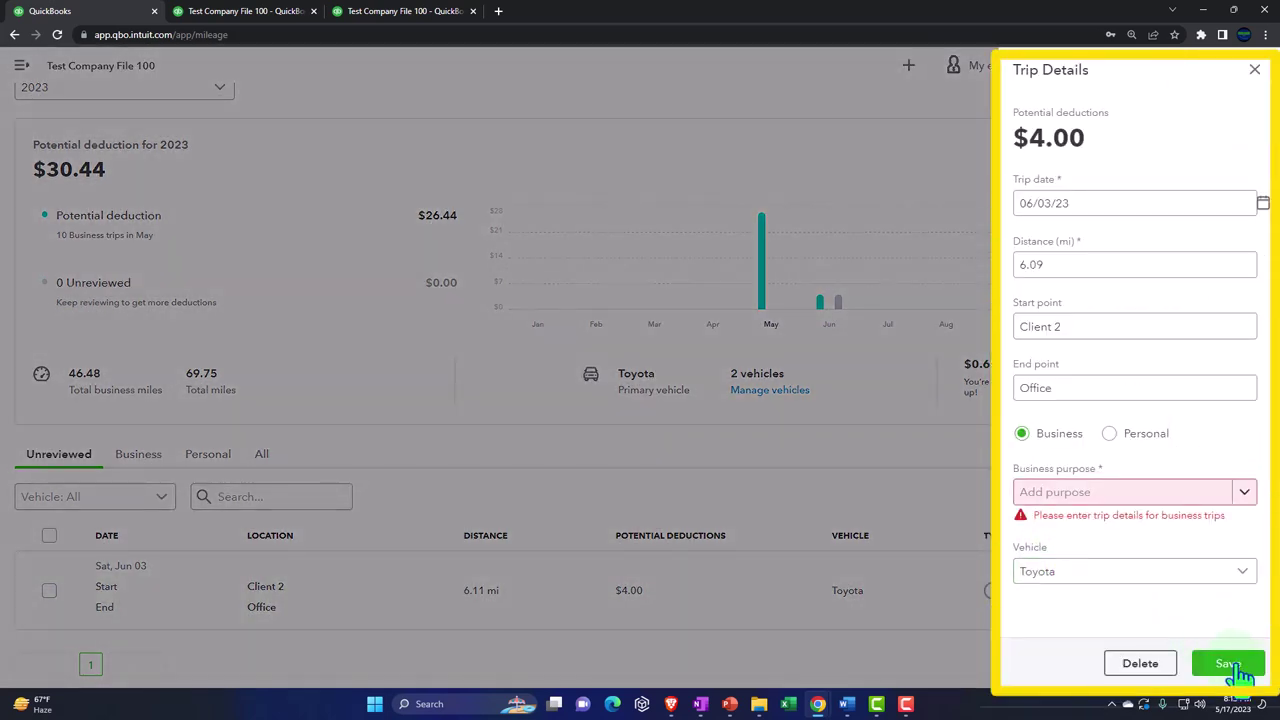
pyautogui.click(1245, 493)
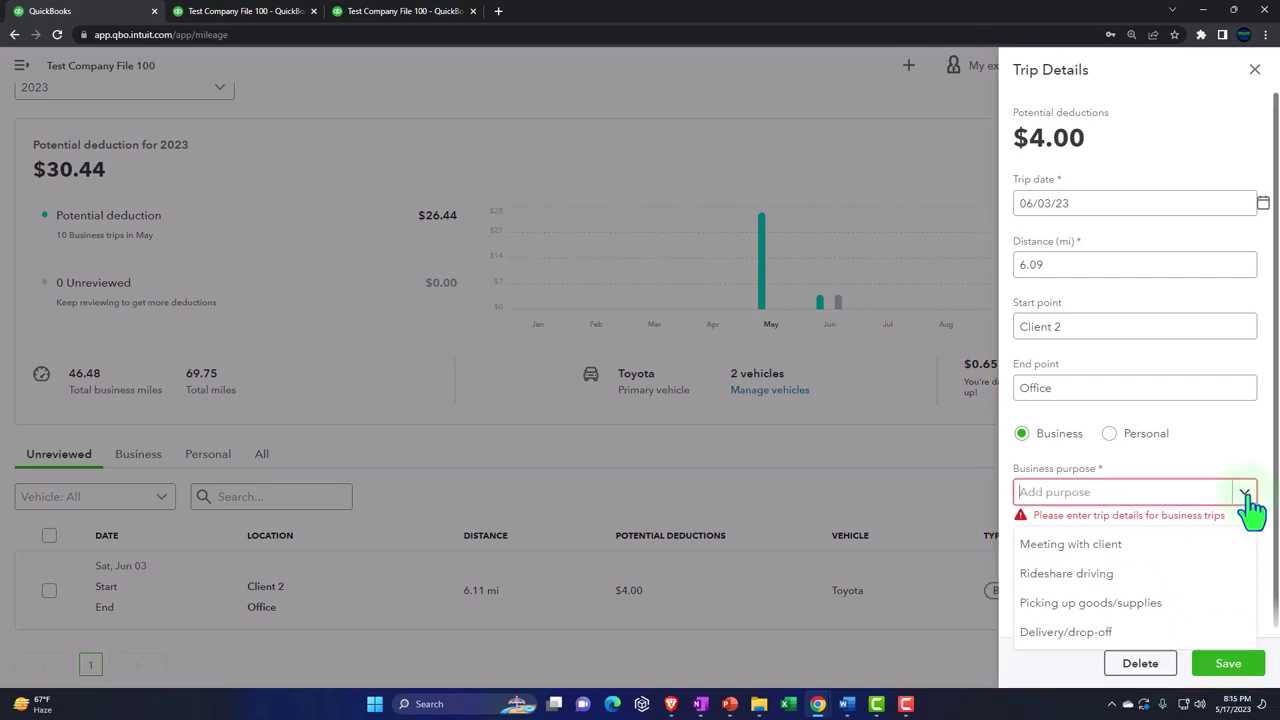
pyautogui.click(1180, 541)
pyautogui.click(1228, 664)
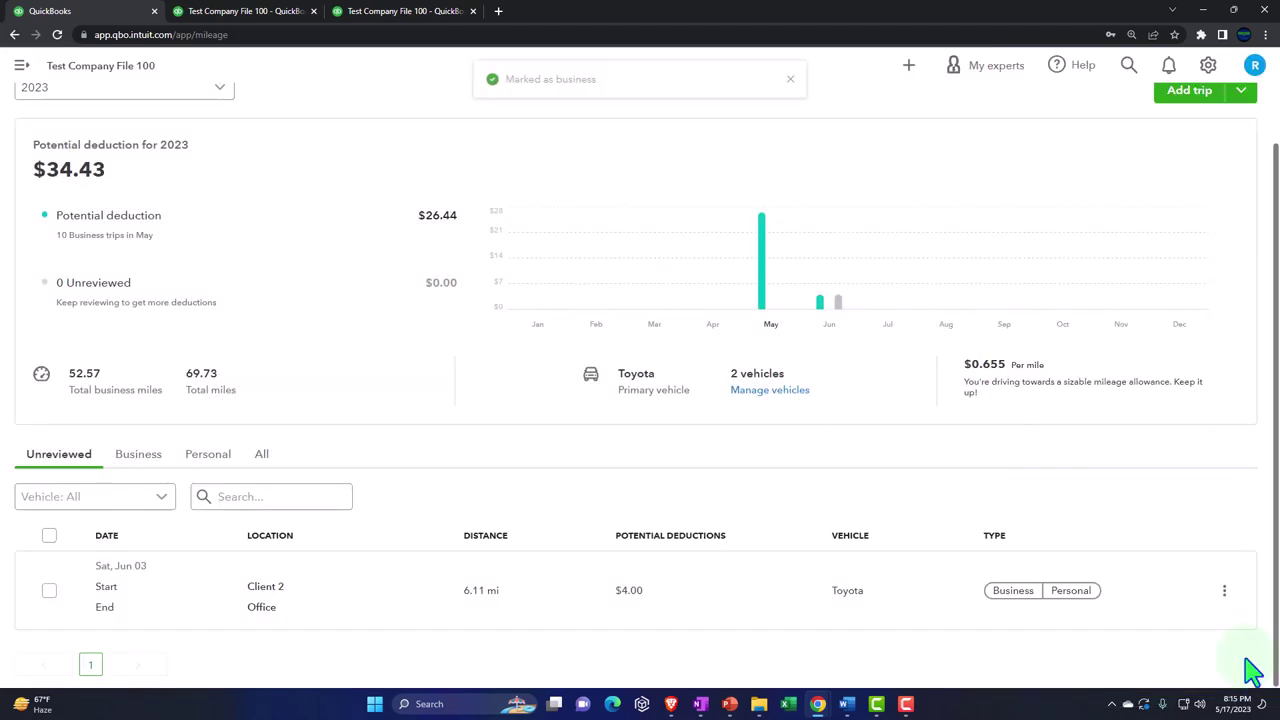
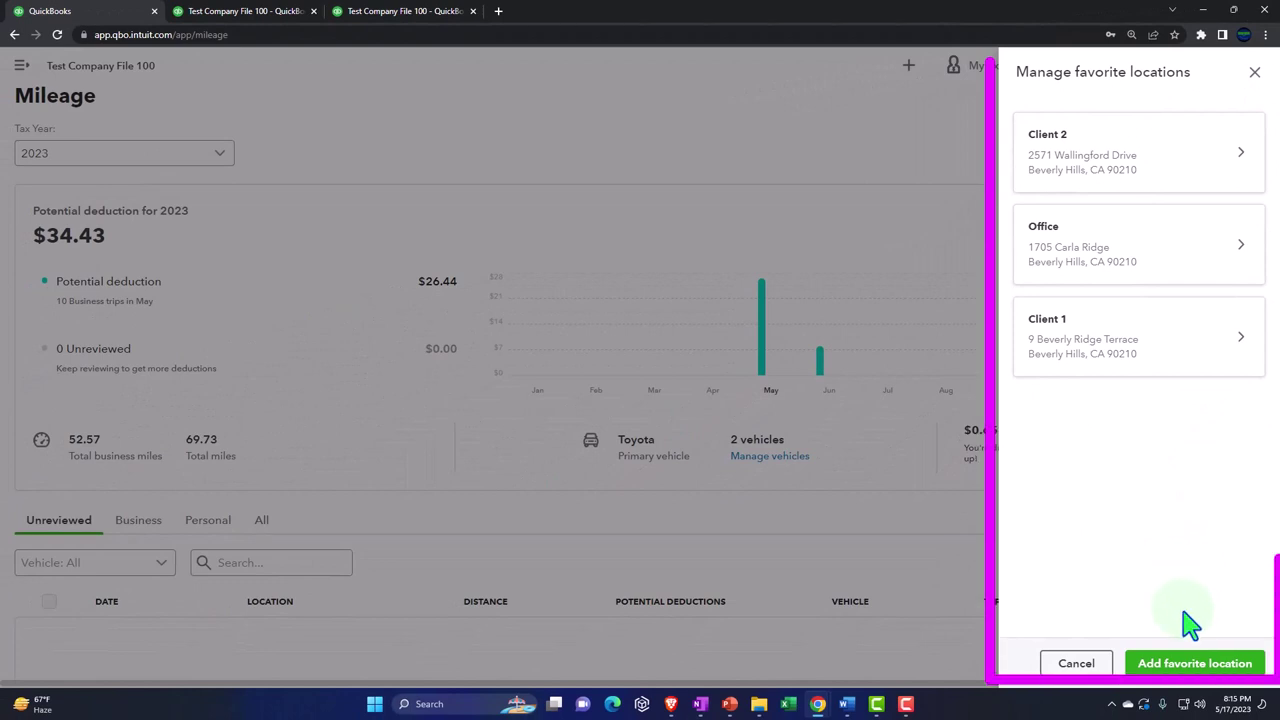
# Add a favorite location named Charity 1 at the suggested Garden Grove, CA address
pyautogui.click(1160, 663)
pyautogui.click(1042, 145)
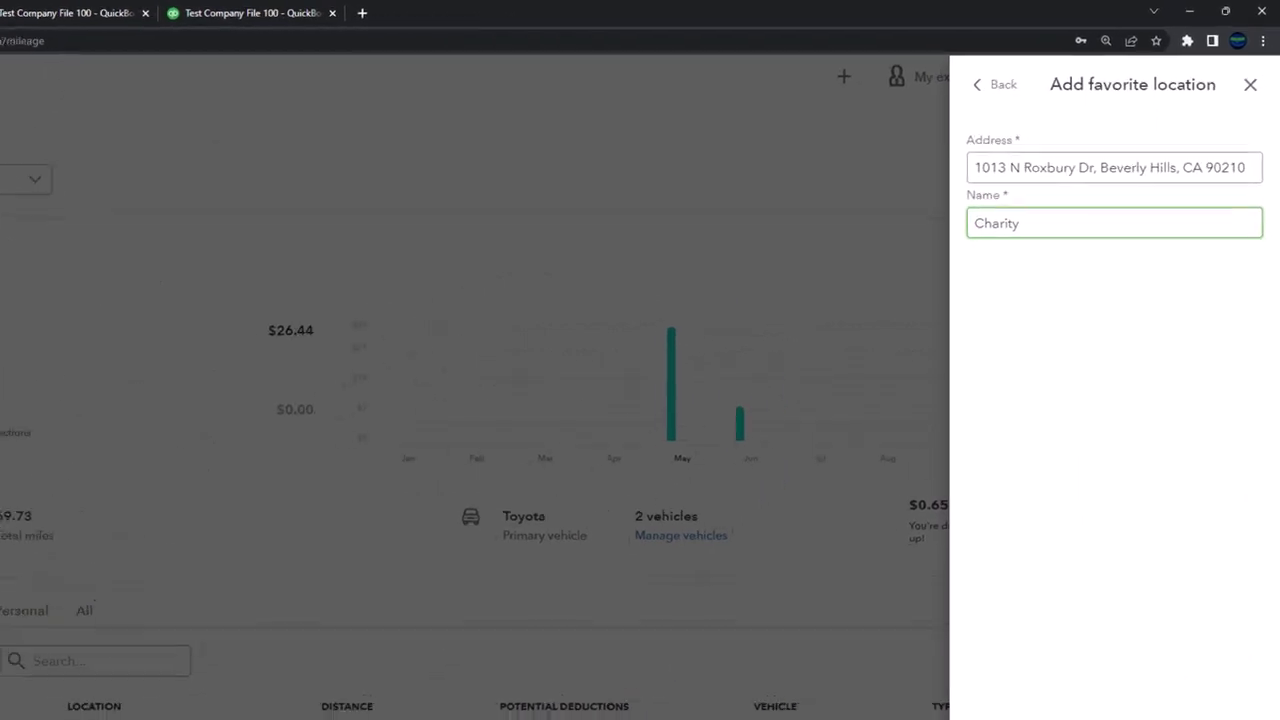
pyautogui.press('Return')
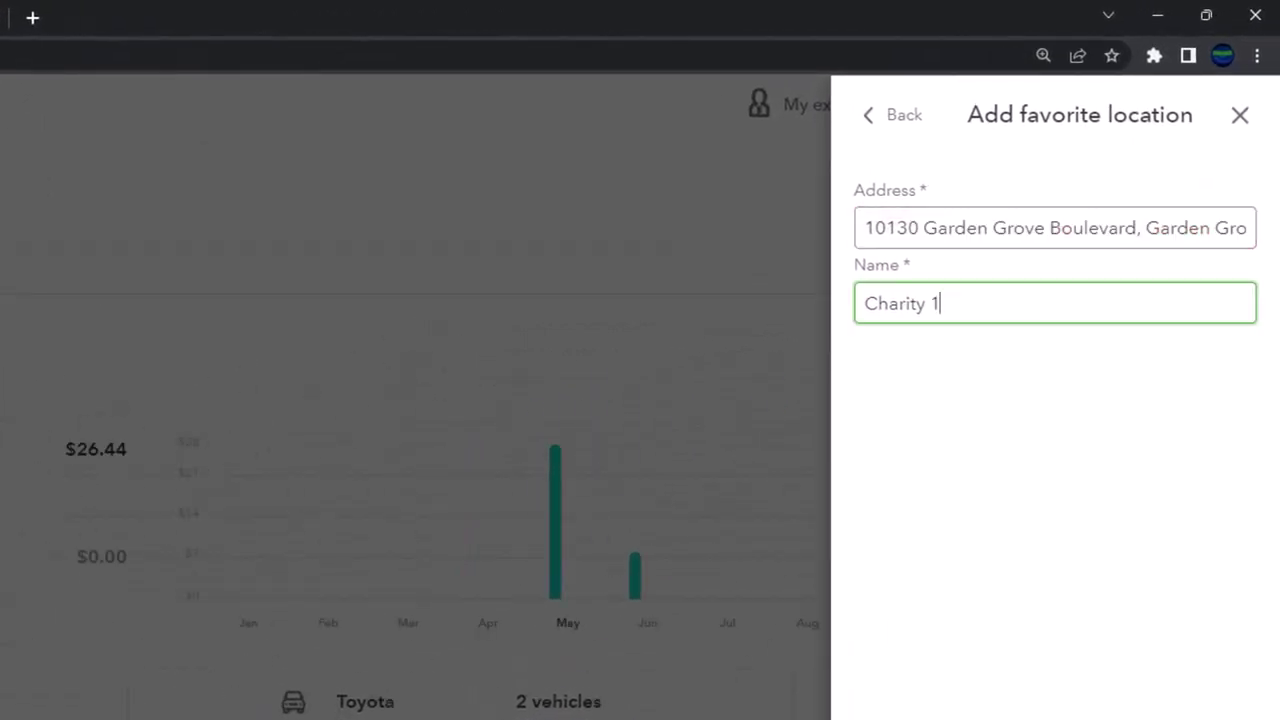
pyautogui.click(1057, 238)
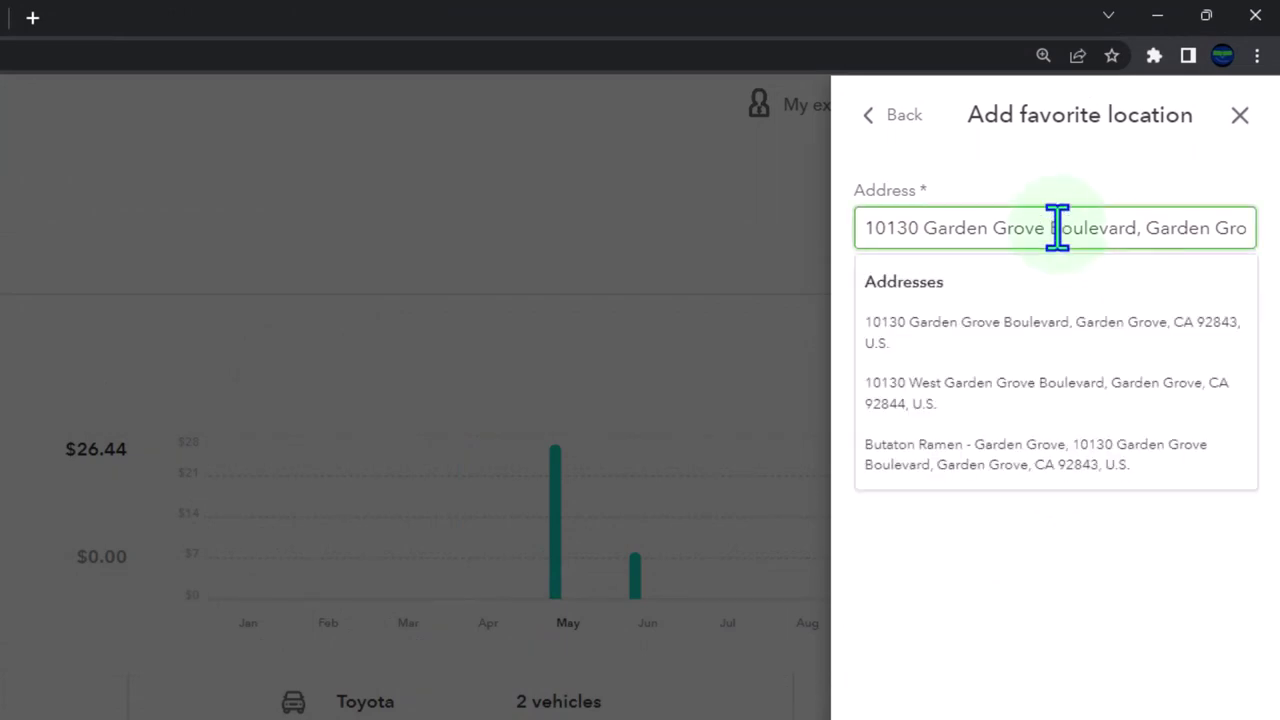
pyautogui.click(986, 302)
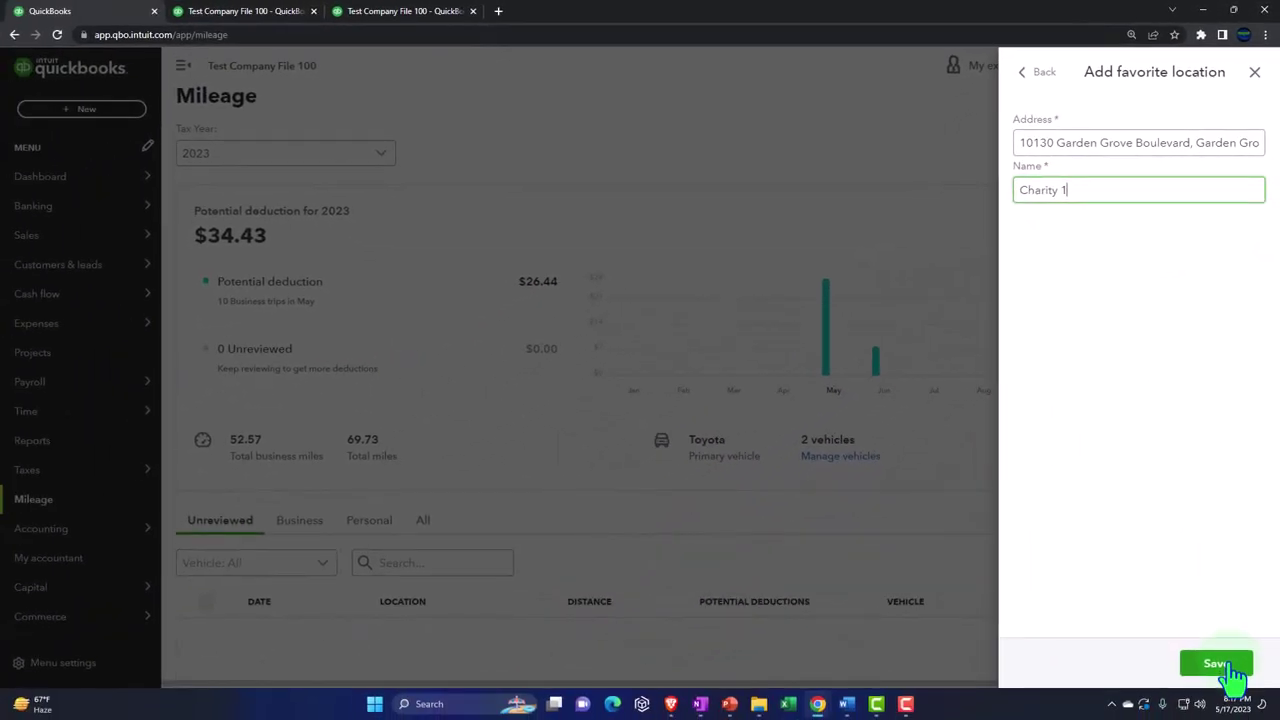
pyautogui.click(1216, 664)
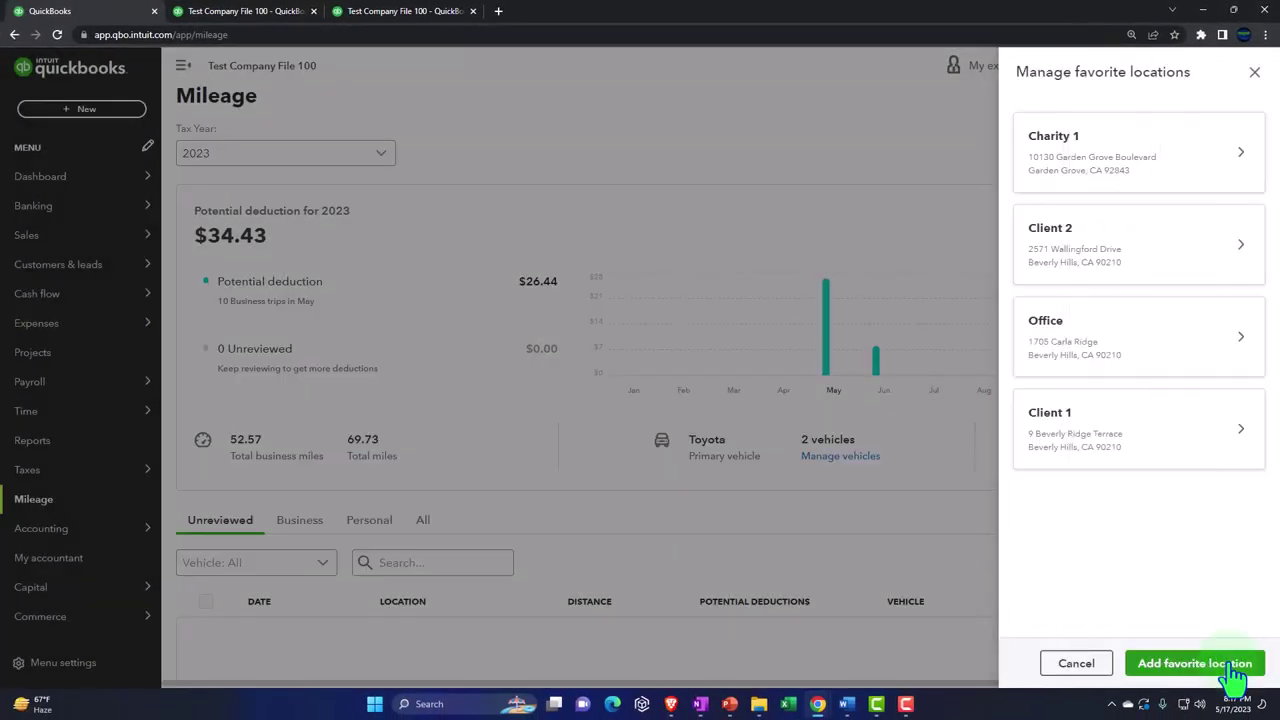
# Start a new mileage rule for trips from Office to Charity 1
pyautogui.click(1254, 72)
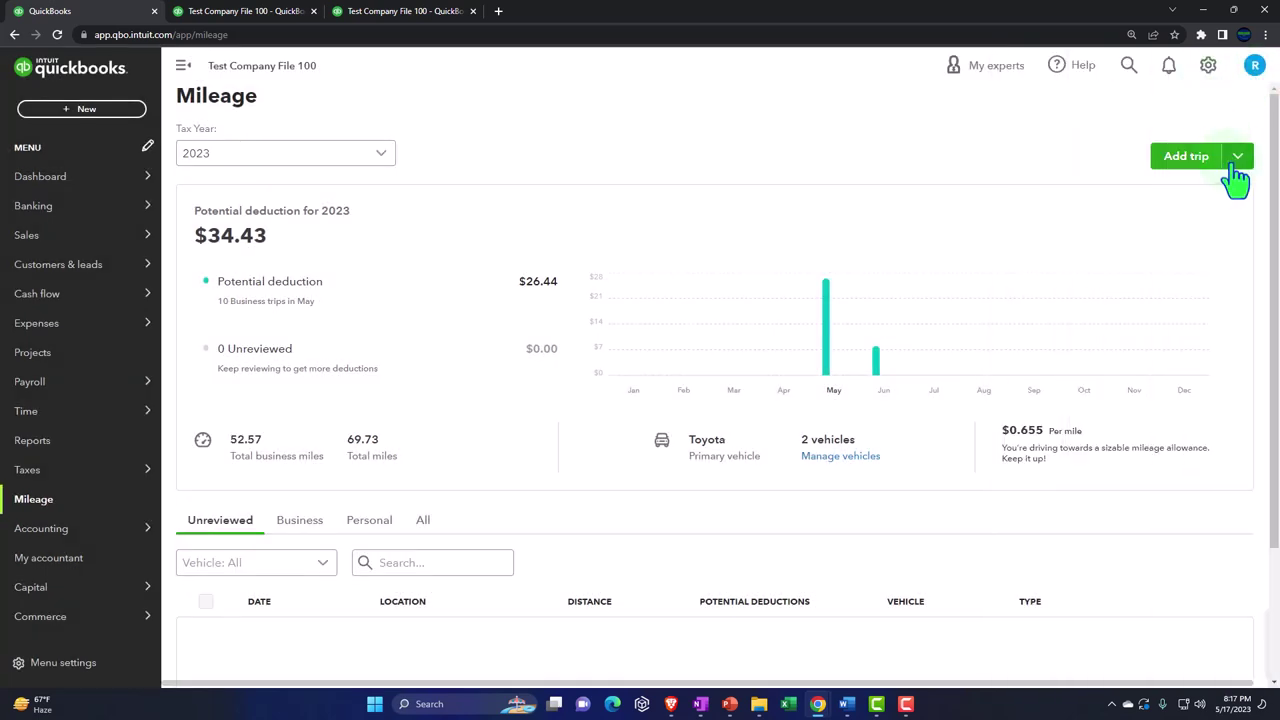
pyautogui.click(1236, 165)
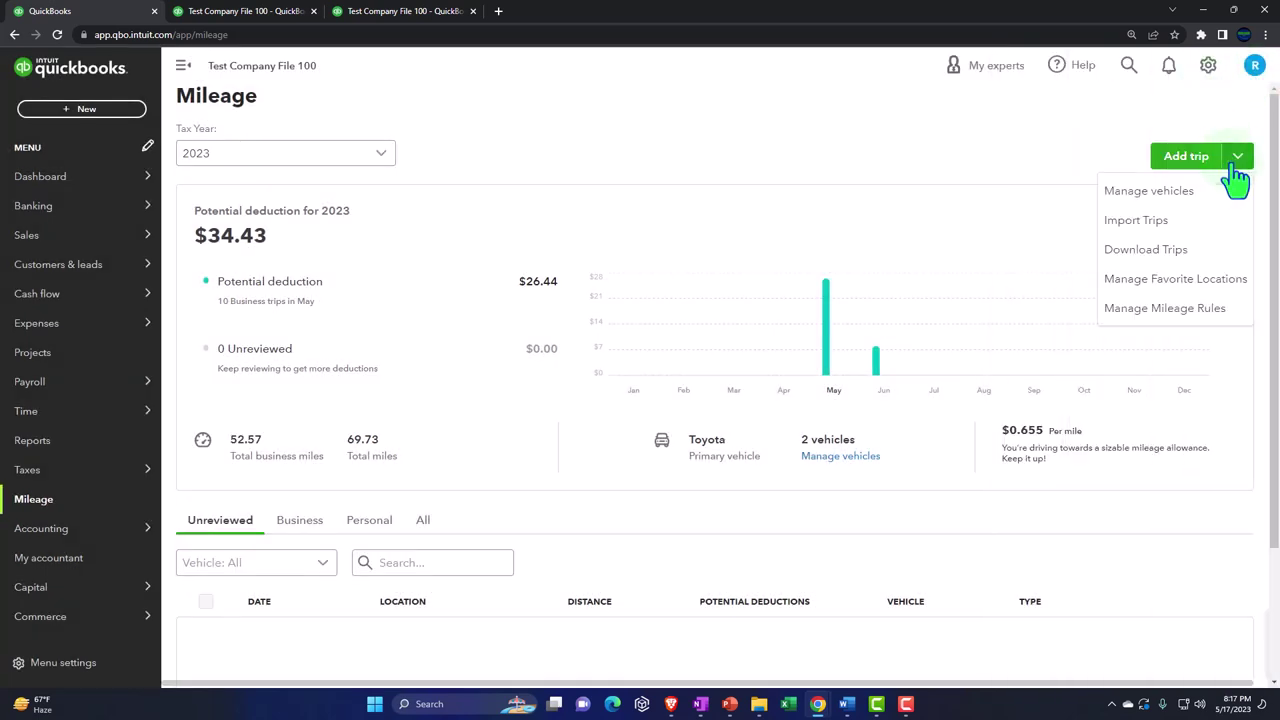
pyautogui.click(1190, 314)
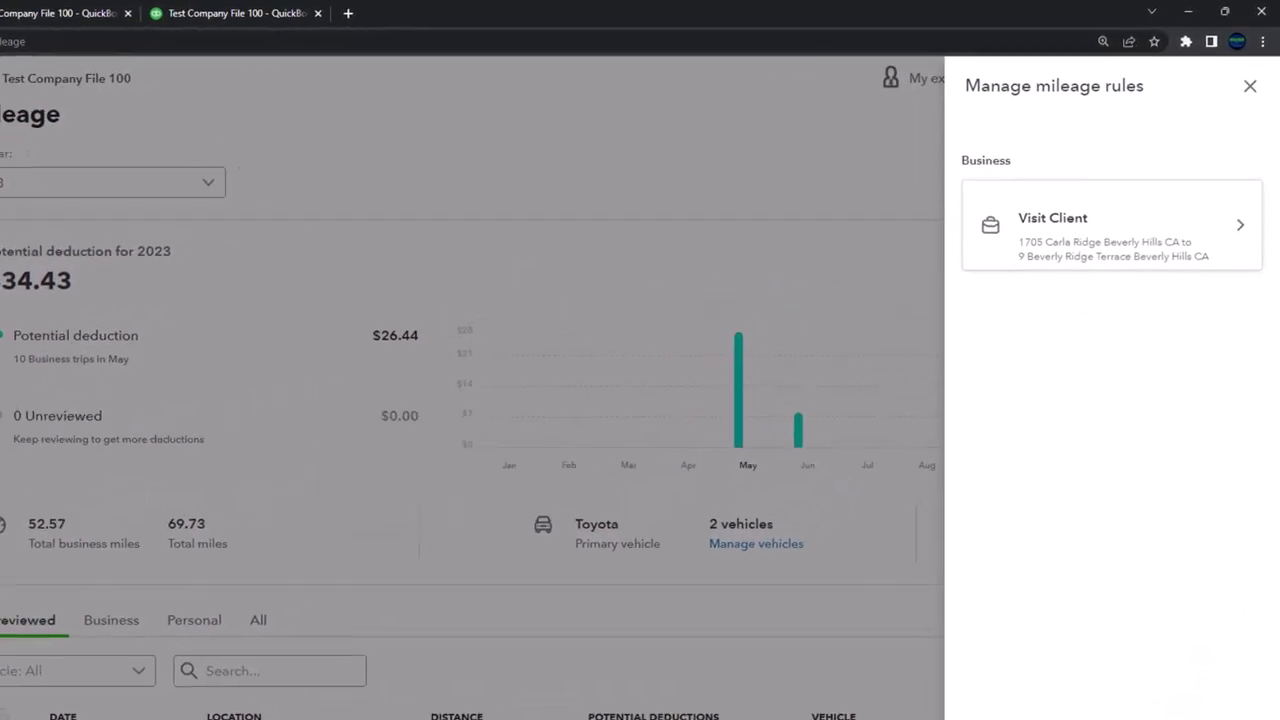
pyautogui.click(1110, 715)
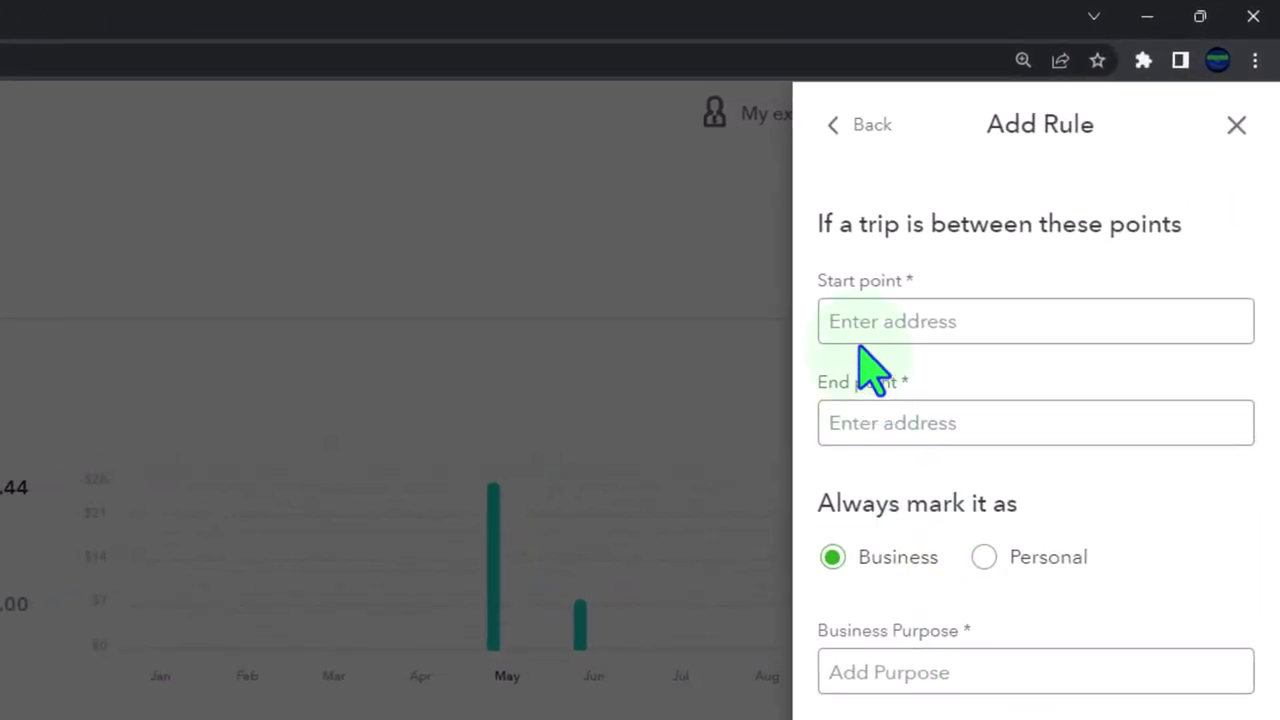
pyautogui.click(859, 318)
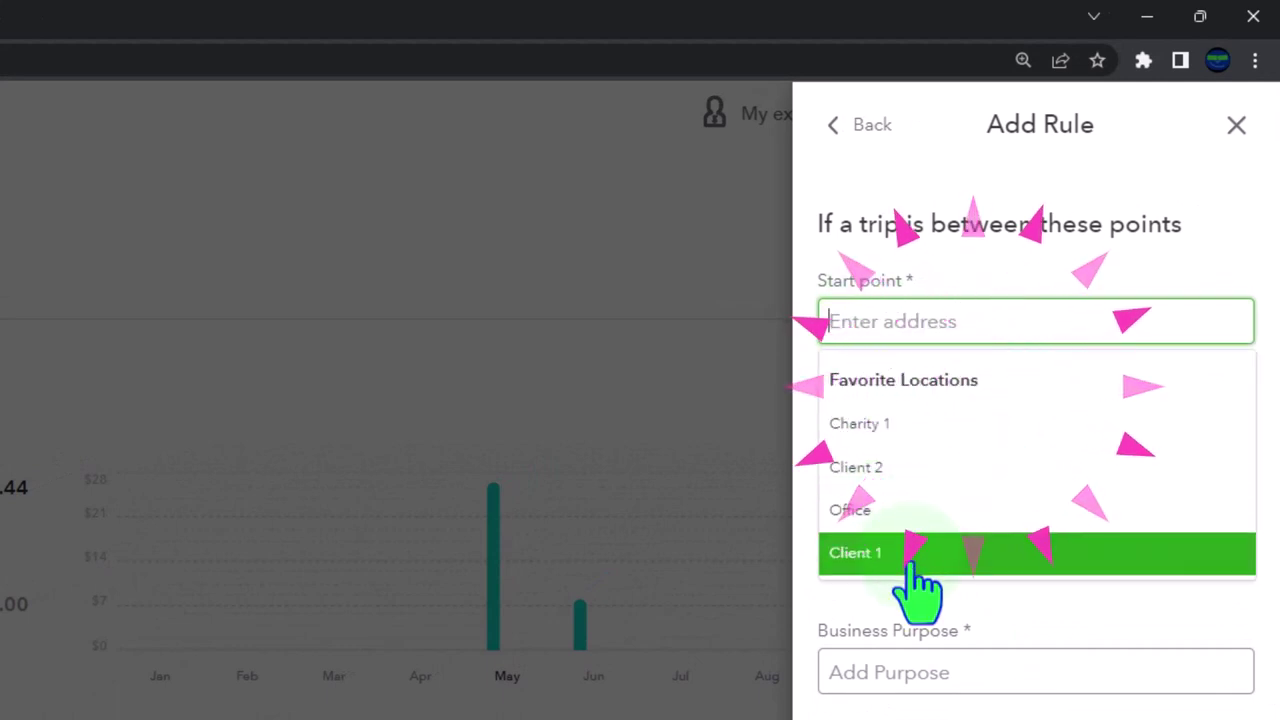
pyautogui.click(910, 512)
pyautogui.click(919, 423)
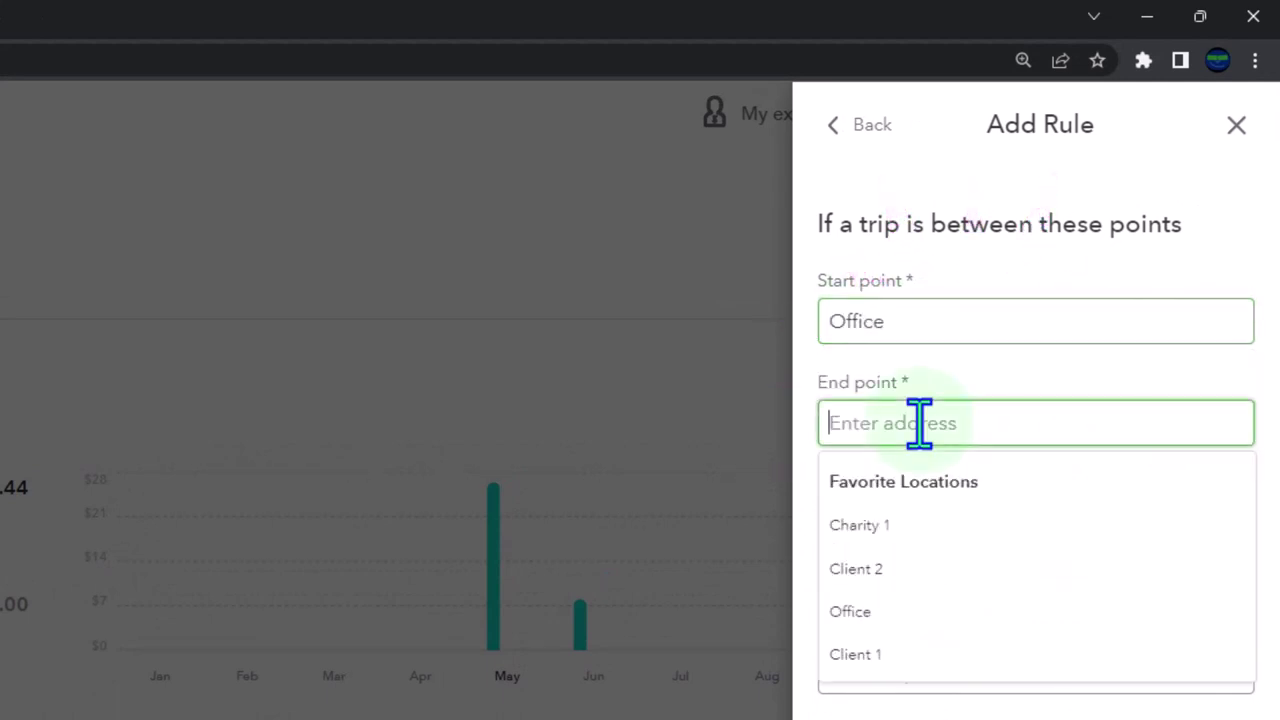
pyautogui.click(945, 526)
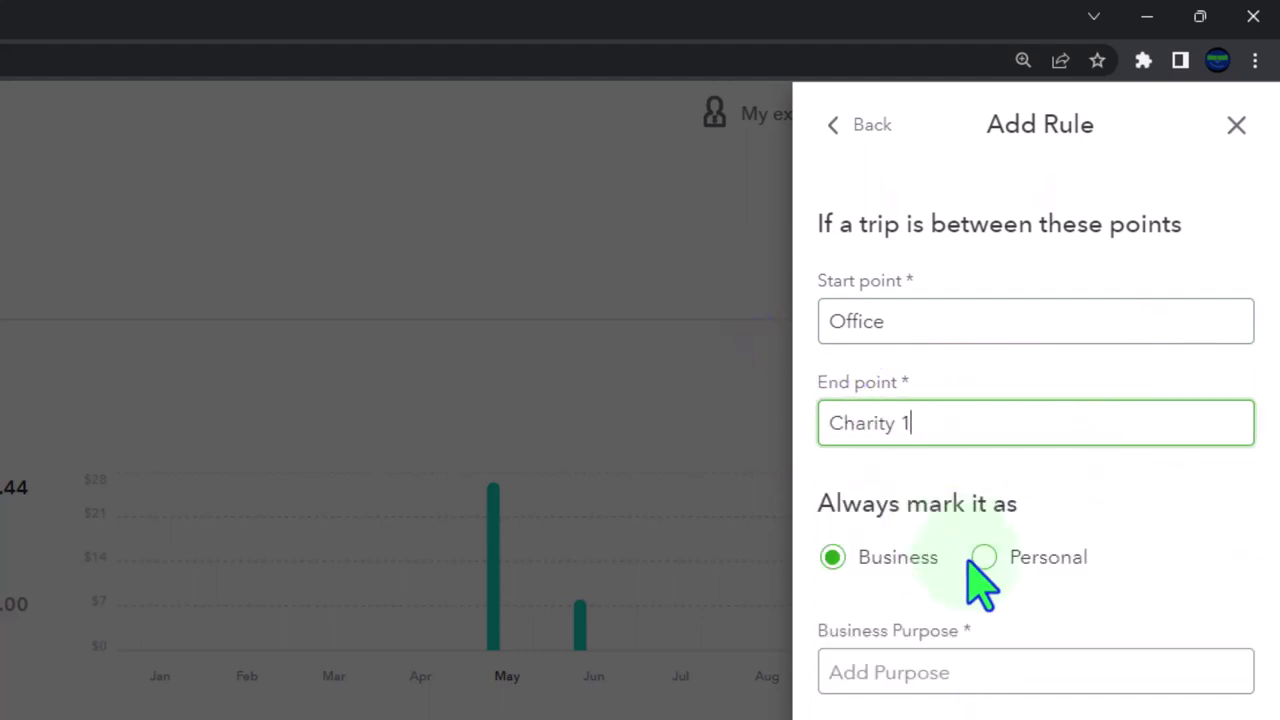
# Make the rule always Personal for the Toyota and save it
pyautogui.click(984, 557)
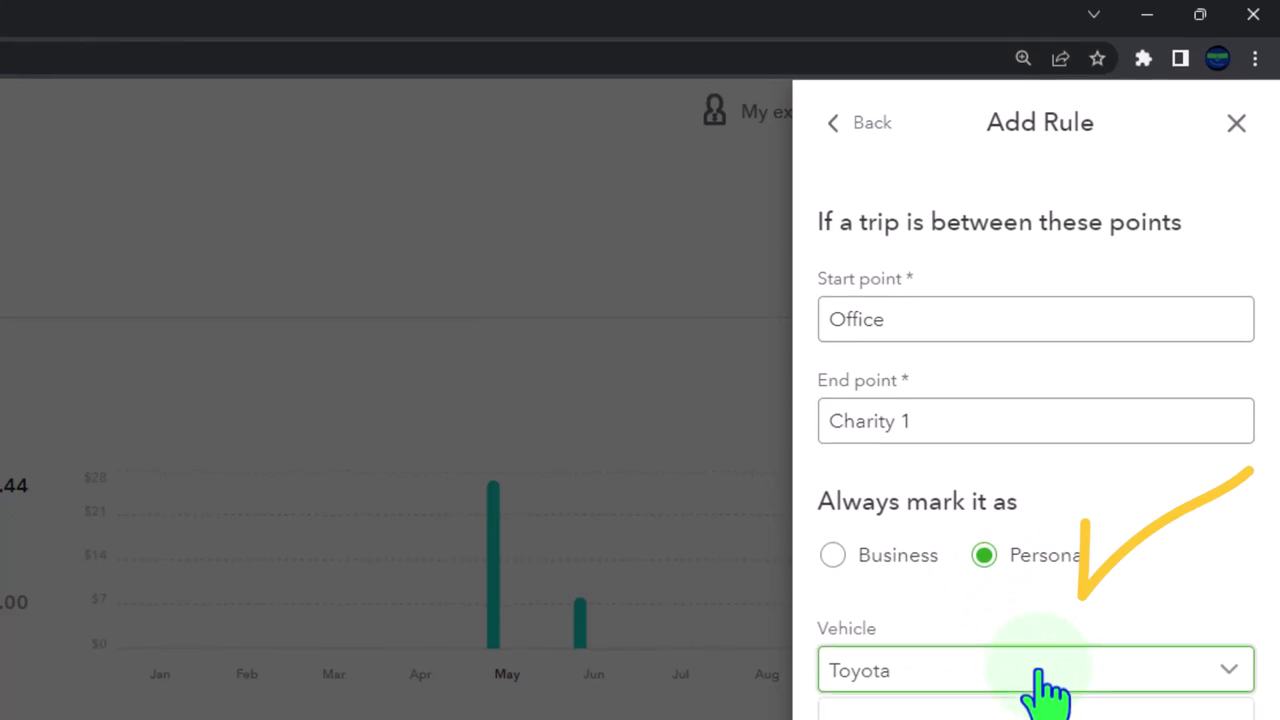
pyautogui.click(1045, 680)
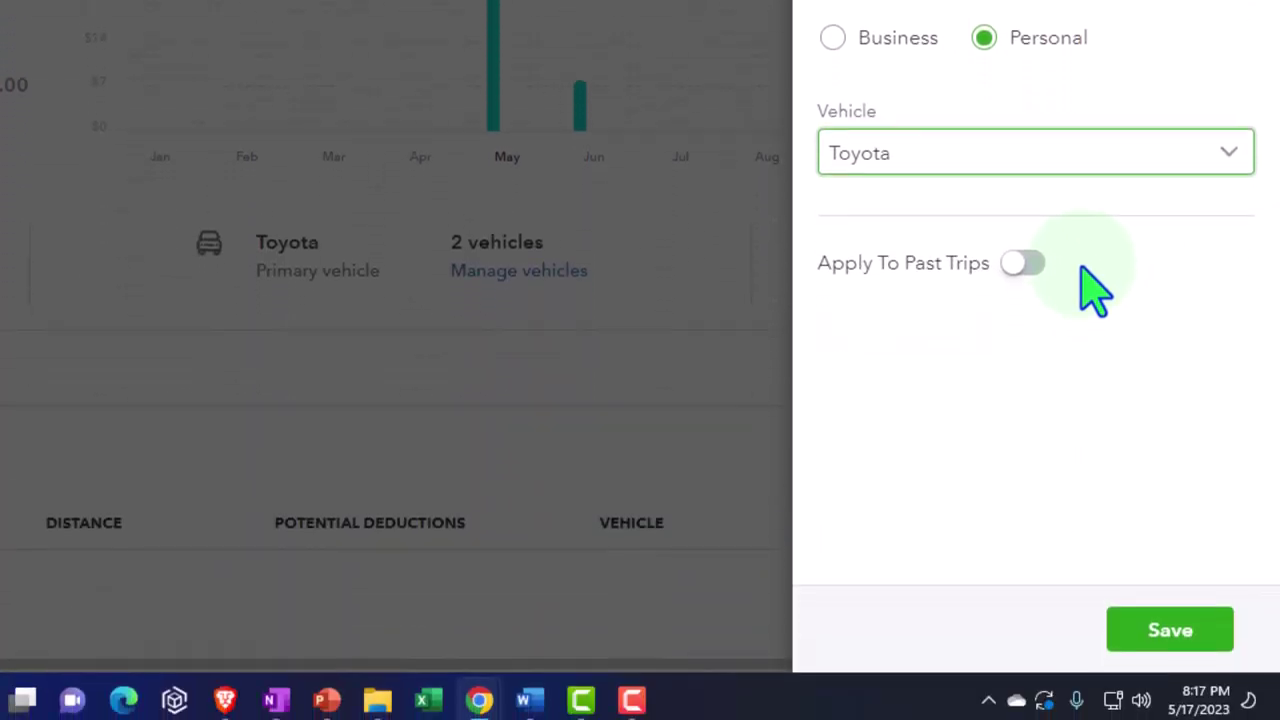
pyautogui.click(1025, 368)
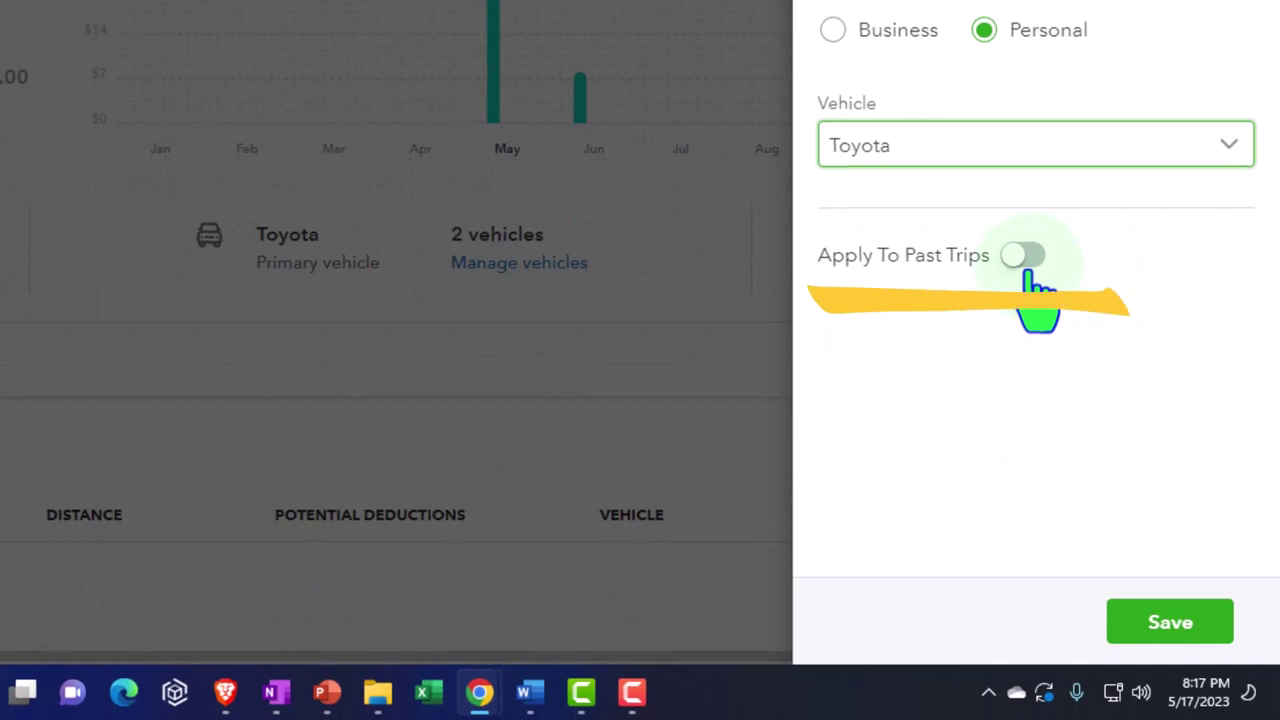
pyautogui.click(1170, 622)
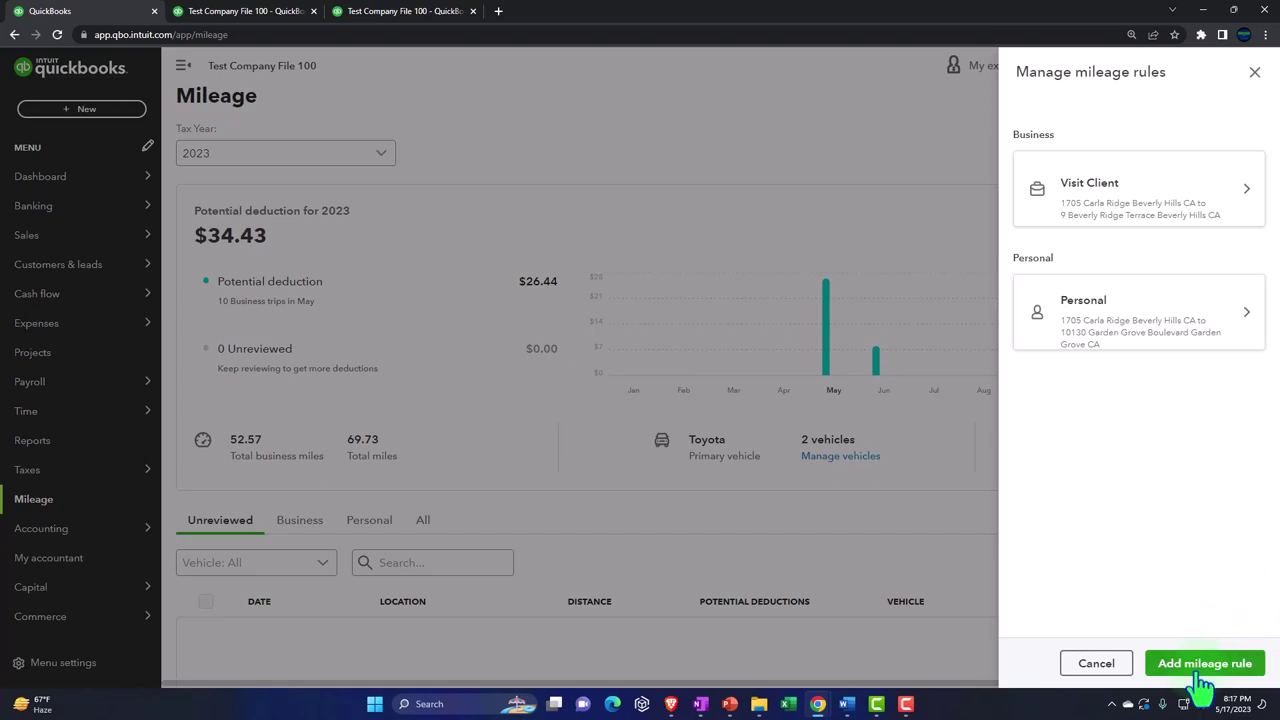
pyautogui.click(1252, 82)
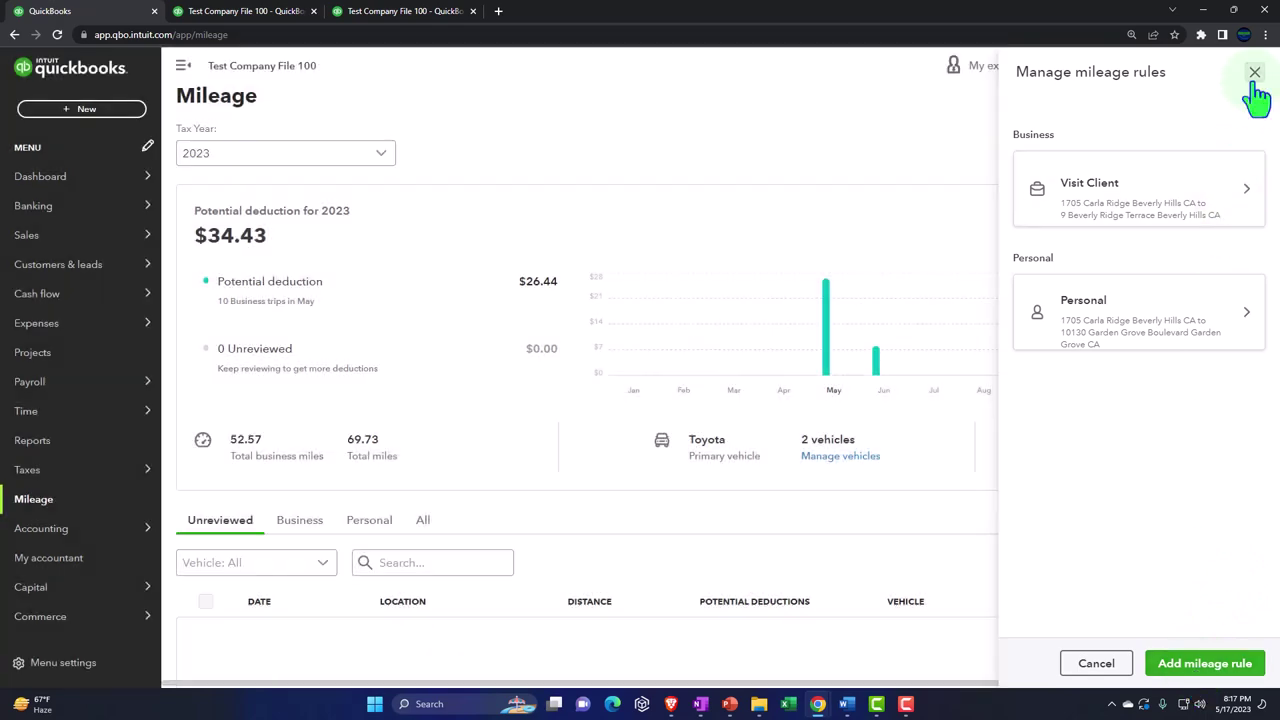
# Start a new trip dated 06/05/23 from Office to Charity 1
pyautogui.click(1202, 156)
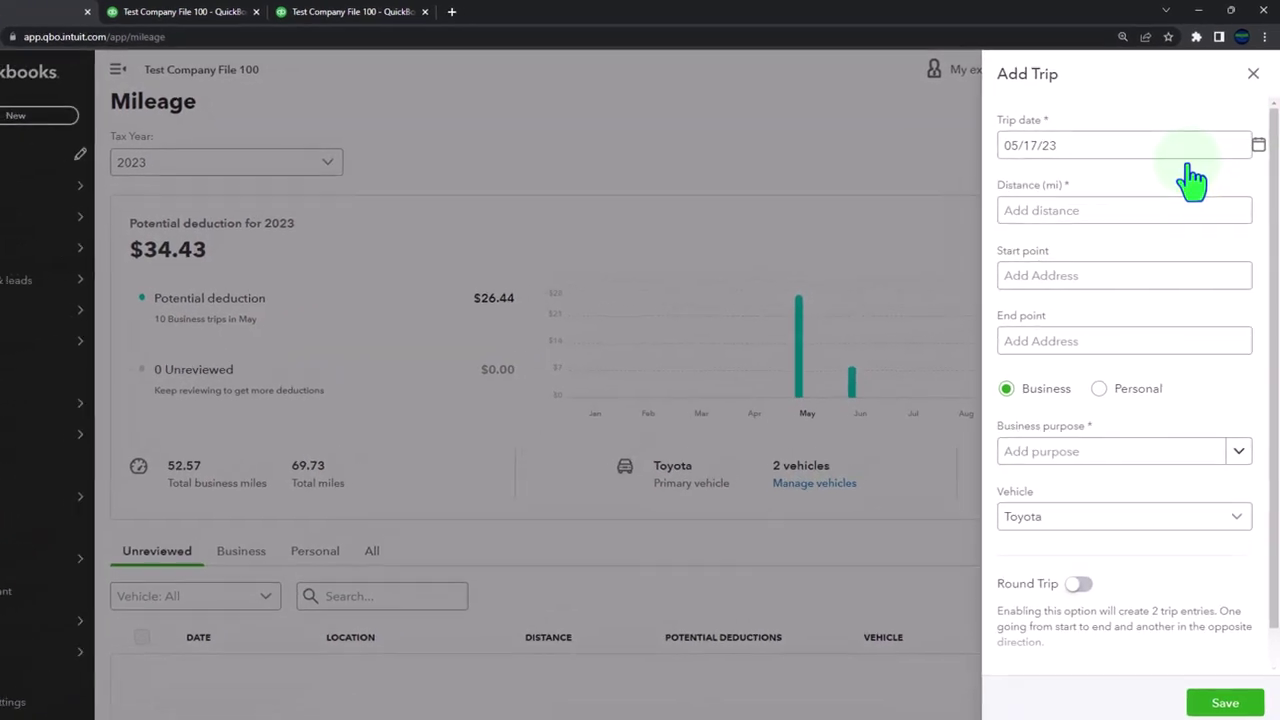
pyautogui.click(1258, 144)
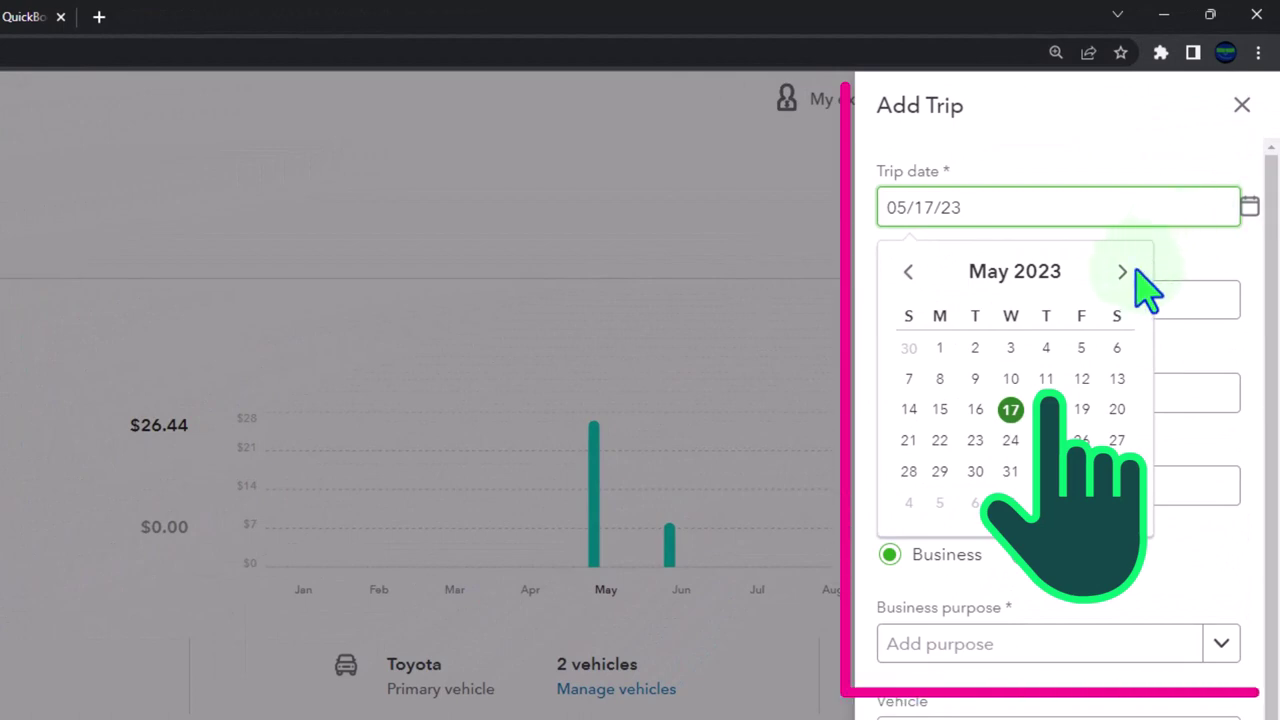
pyautogui.click(1124, 272)
pyautogui.click(940, 378)
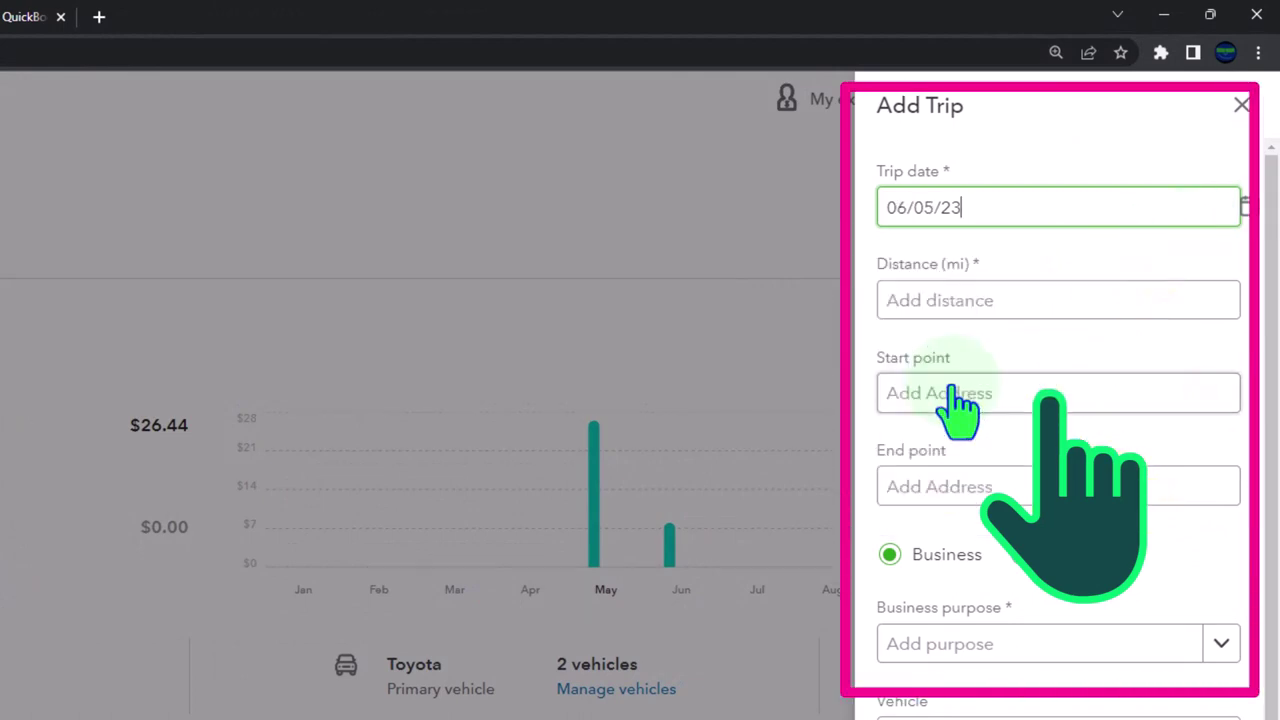
pyautogui.click(945, 385)
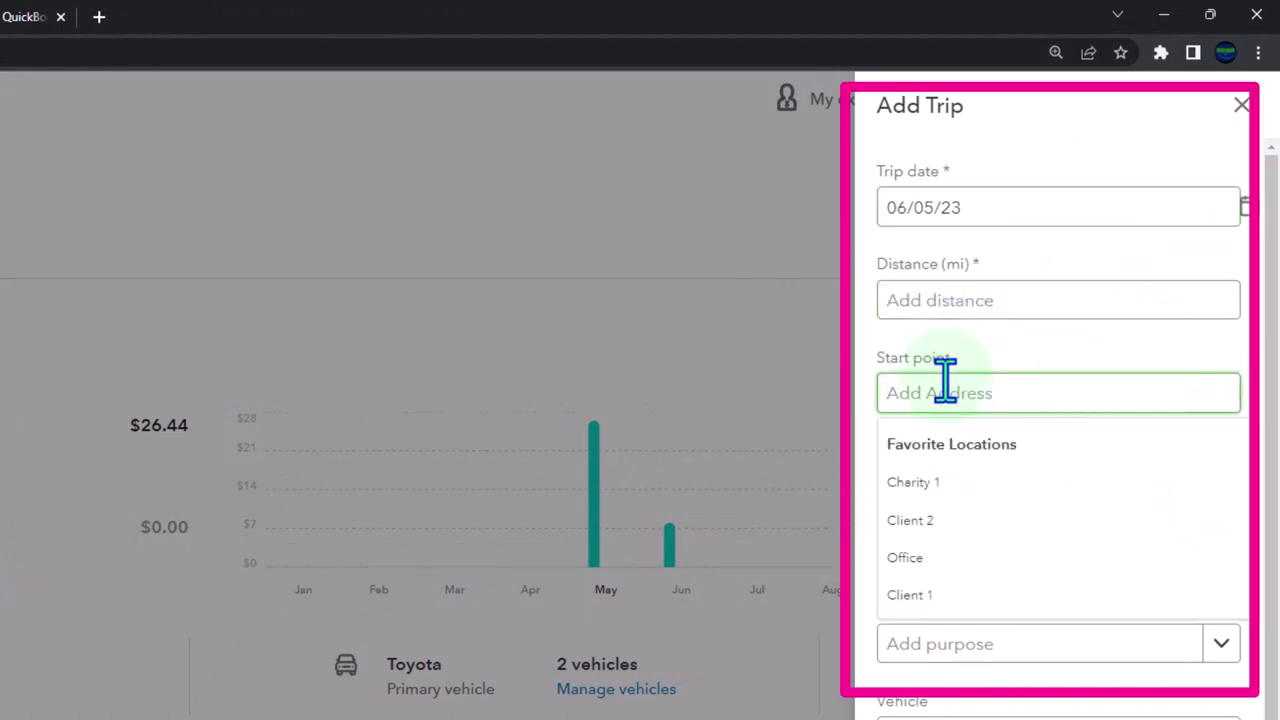
pyautogui.click(945, 385)
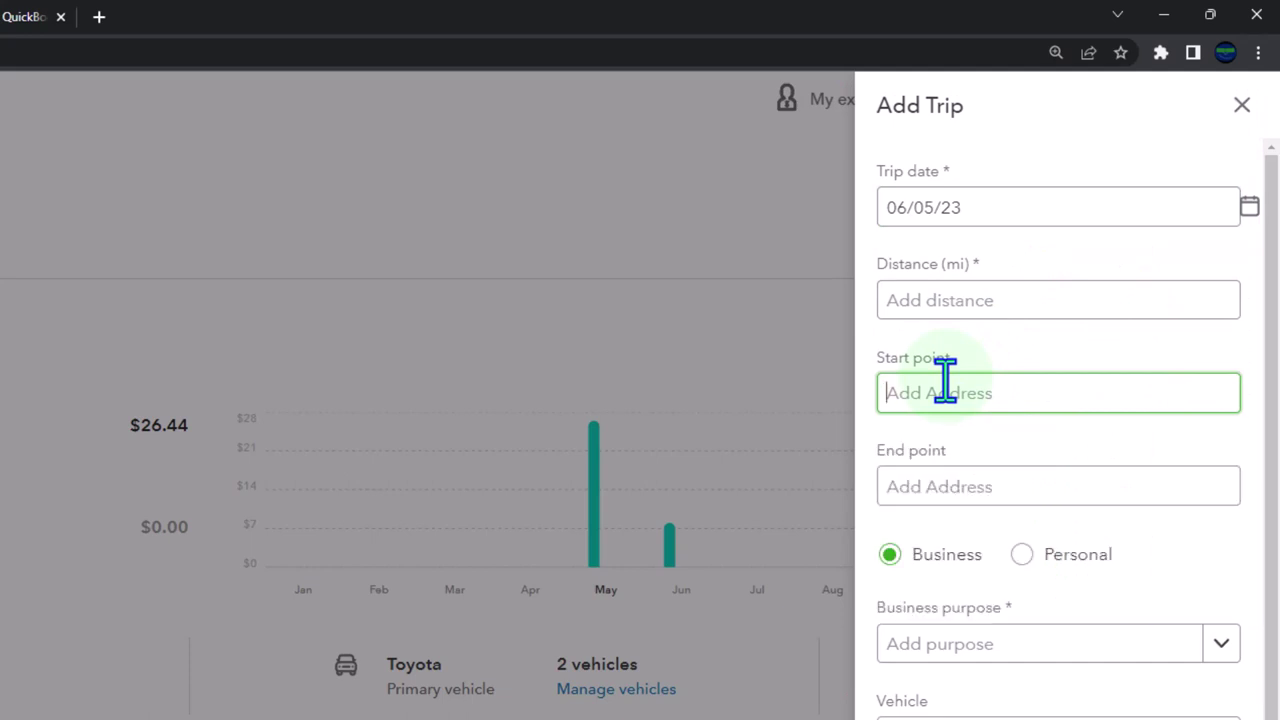
pyautogui.click(945, 385)
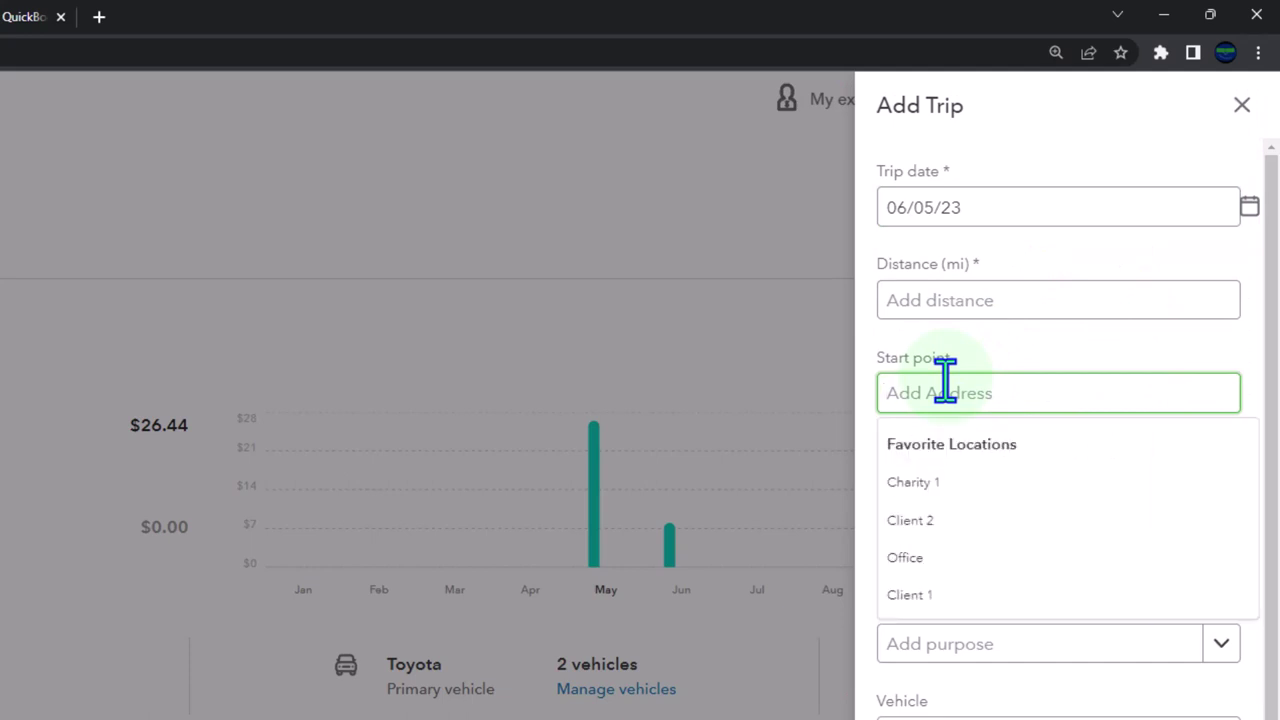
pyautogui.click(952, 562)
pyautogui.click(945, 487)
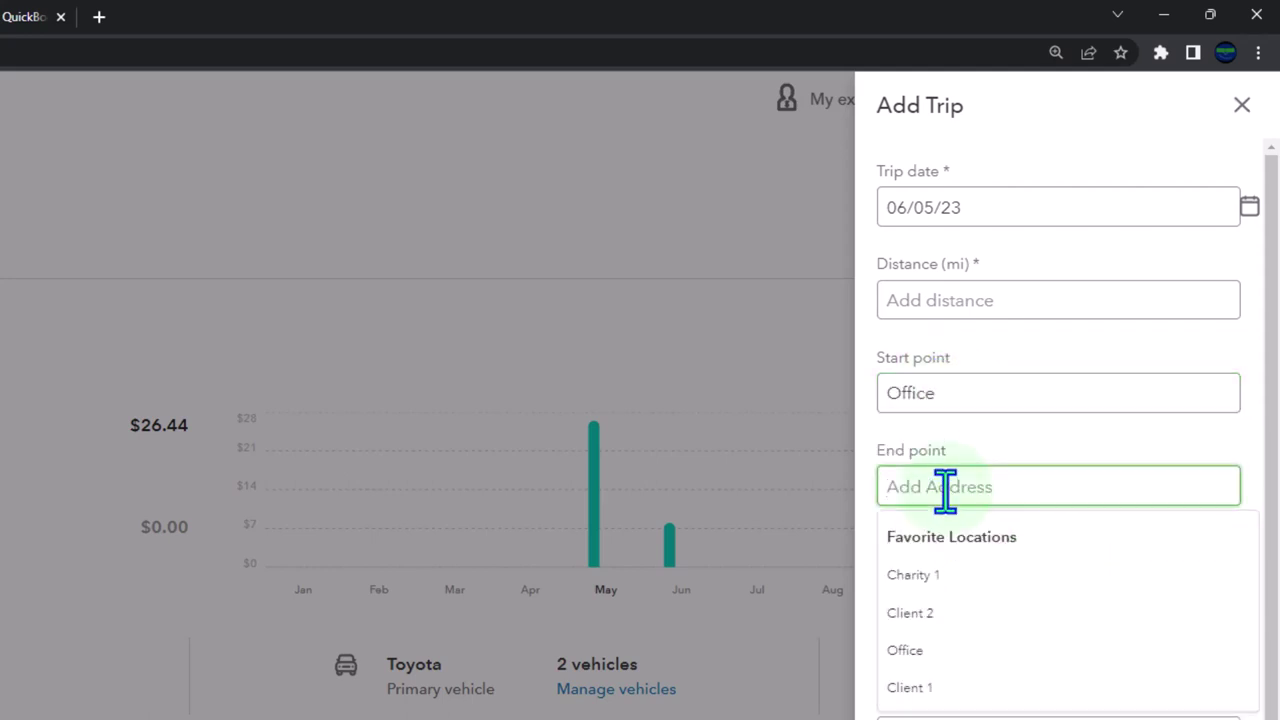
pyautogui.click(962, 575)
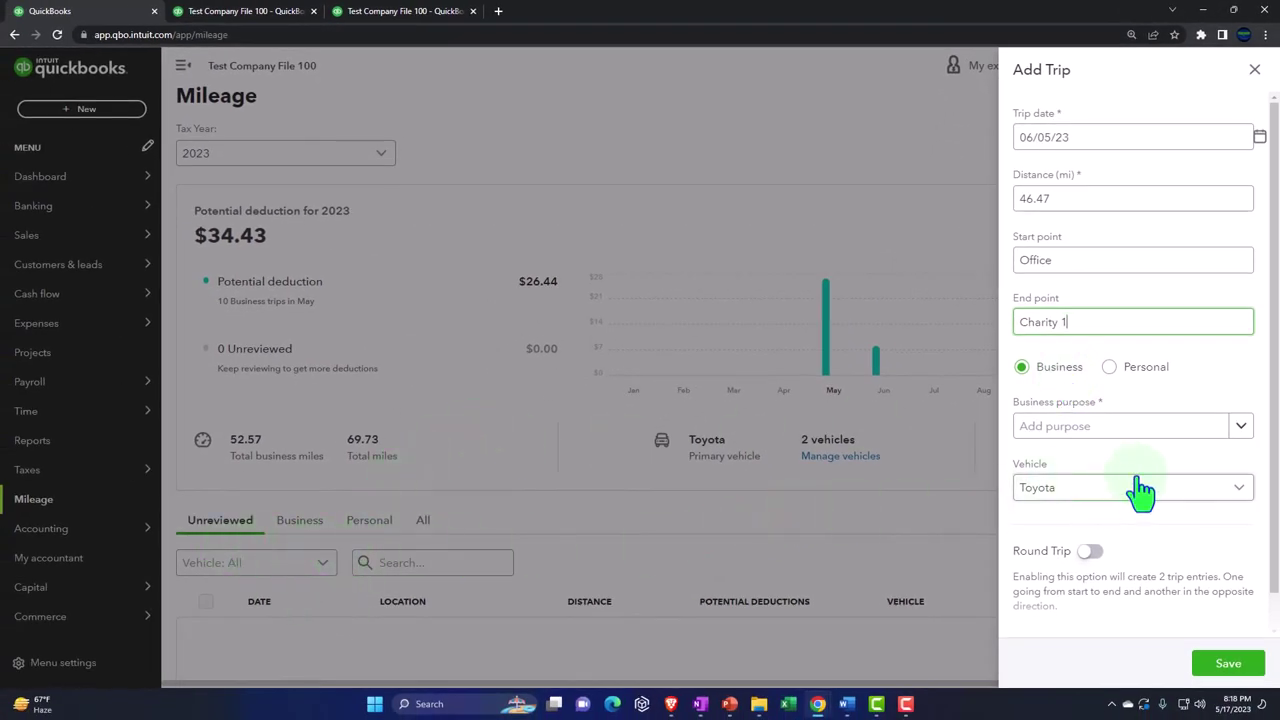
# Mark the trip Personal with purpose Charity, turn on Round Trip, and save
pyautogui.click(1245, 432)
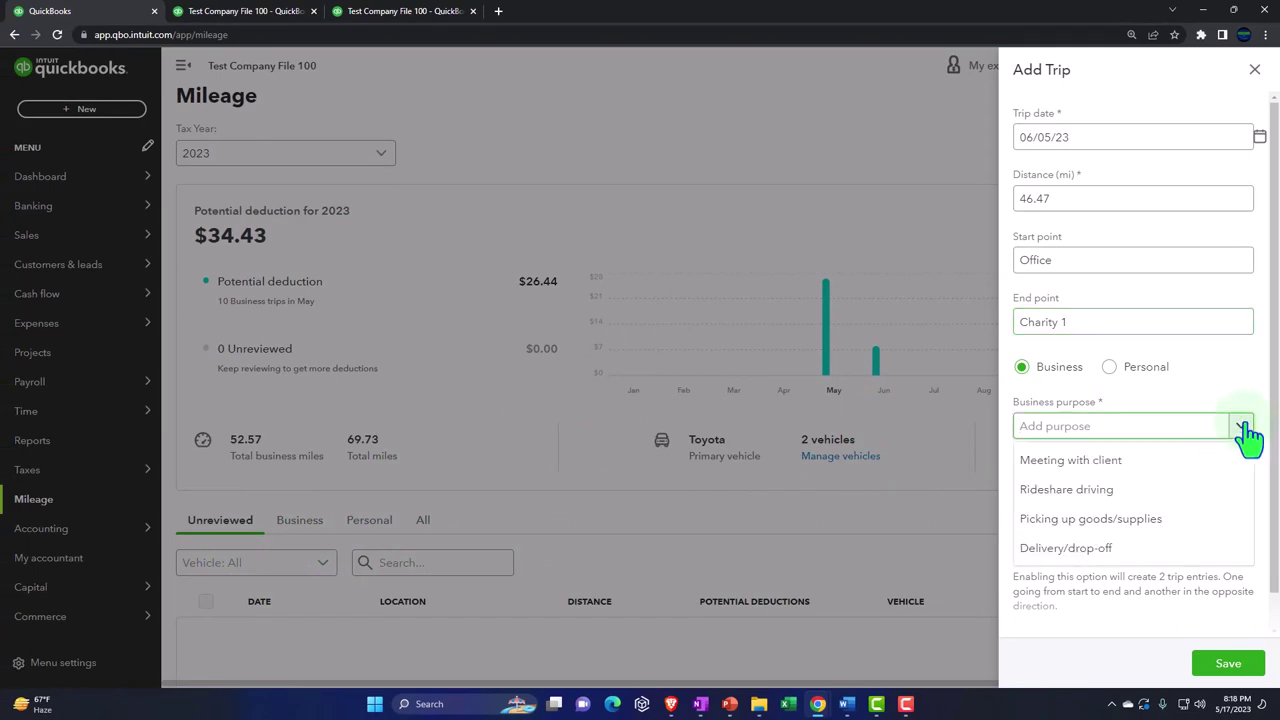
pyautogui.click(1245, 432)
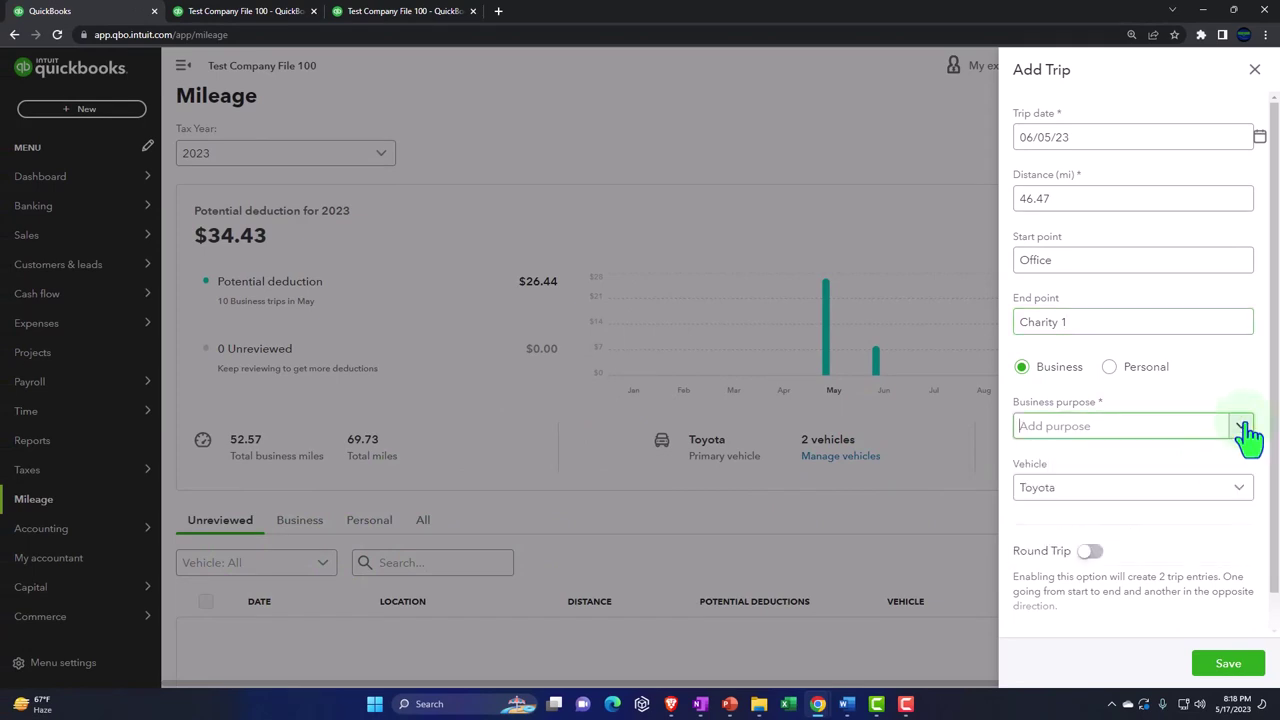
pyautogui.click(1110, 368)
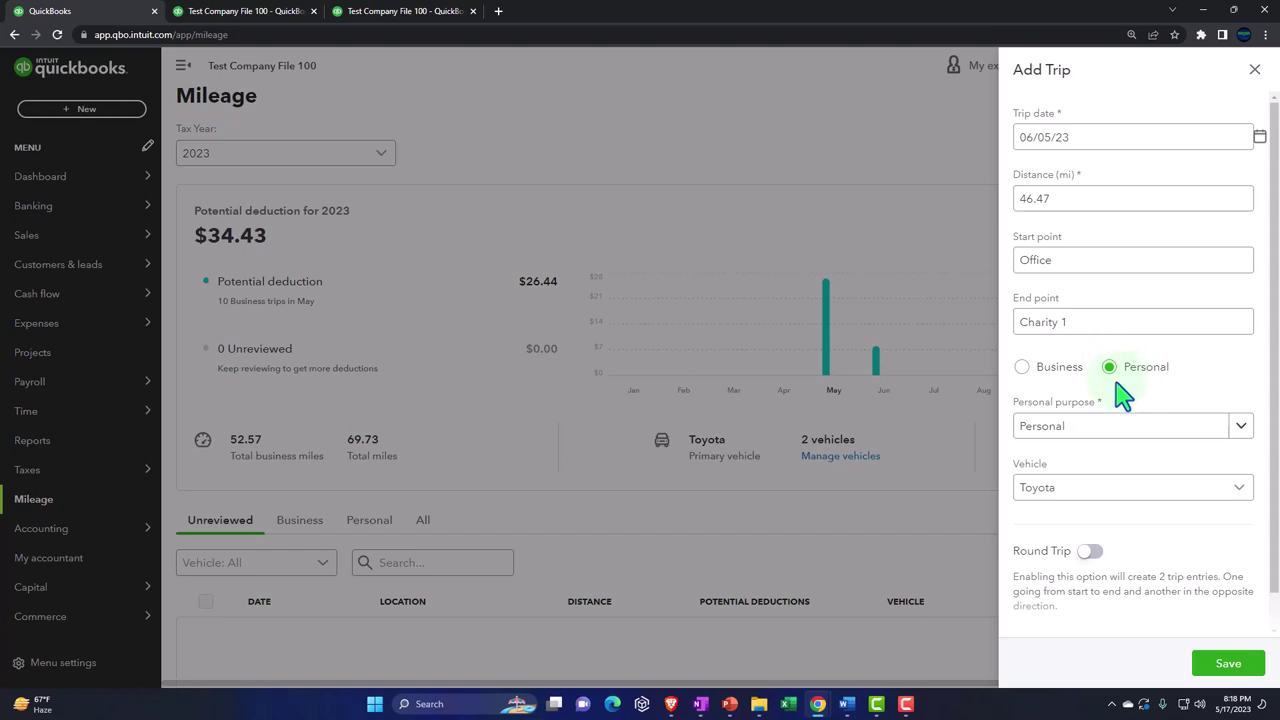
pyautogui.click(1241, 432)
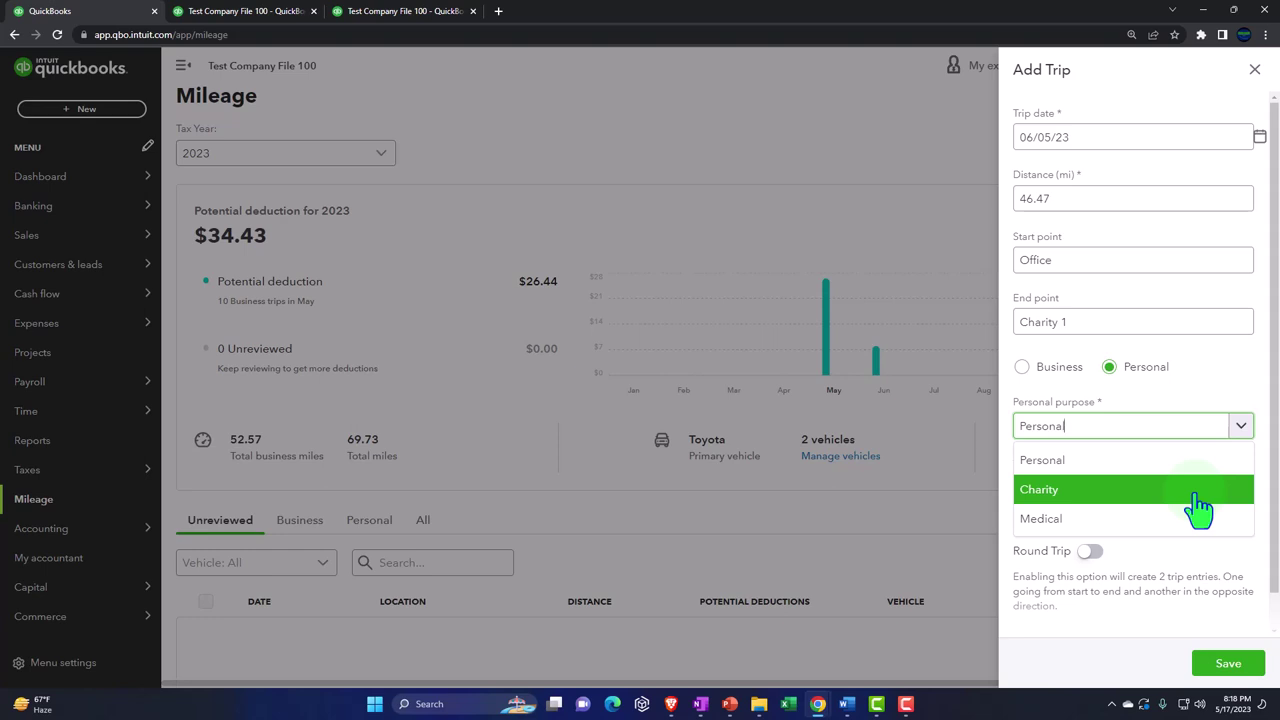
pyautogui.click(1199, 495)
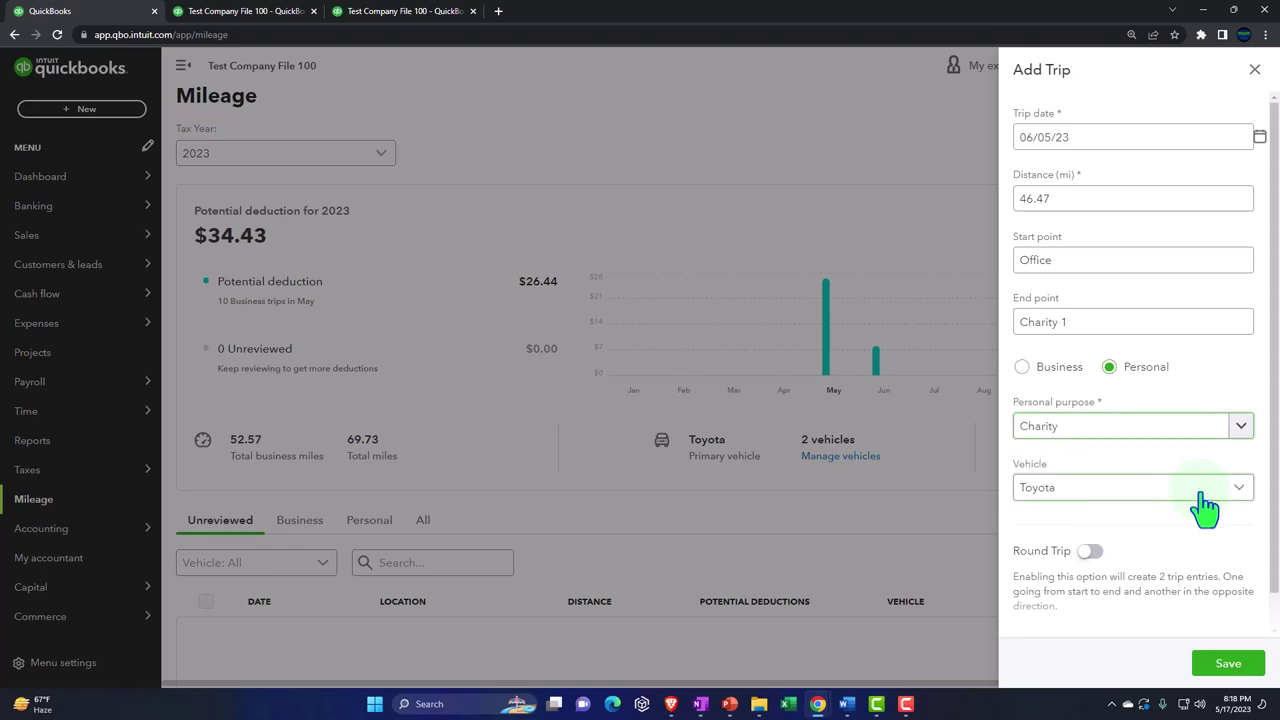
pyautogui.click(1090, 551)
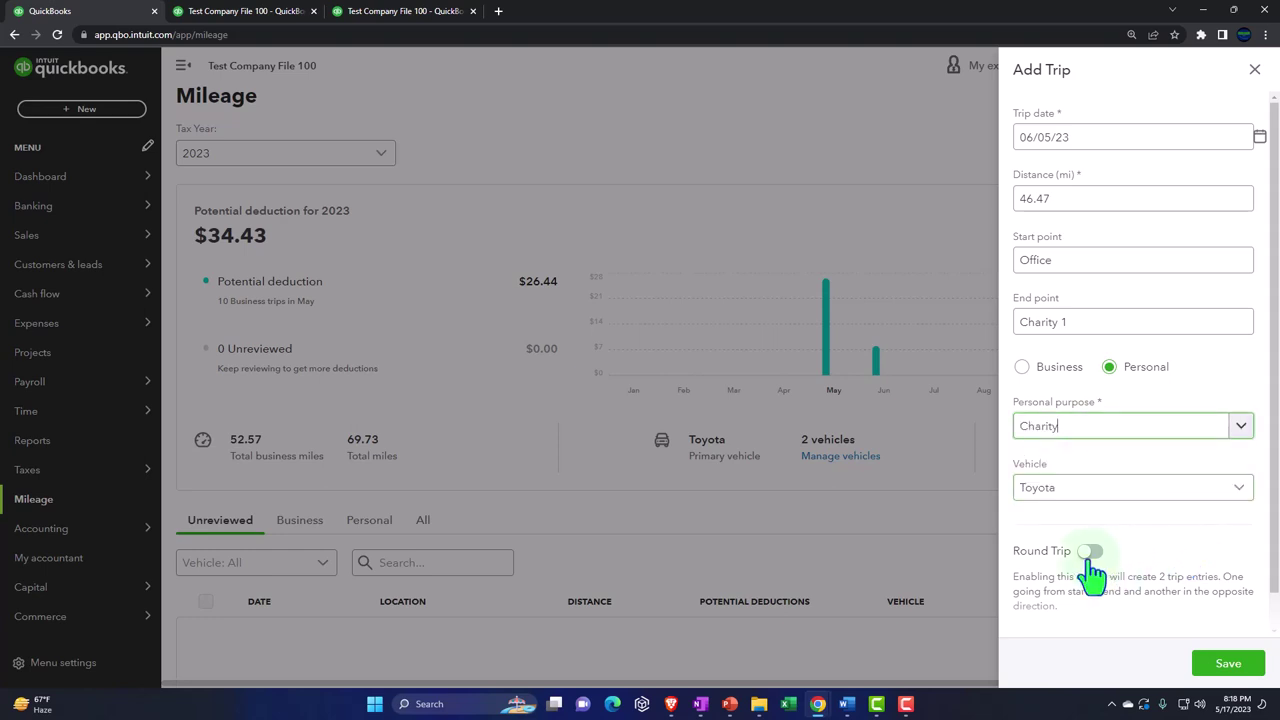
pyautogui.click(1218, 664)
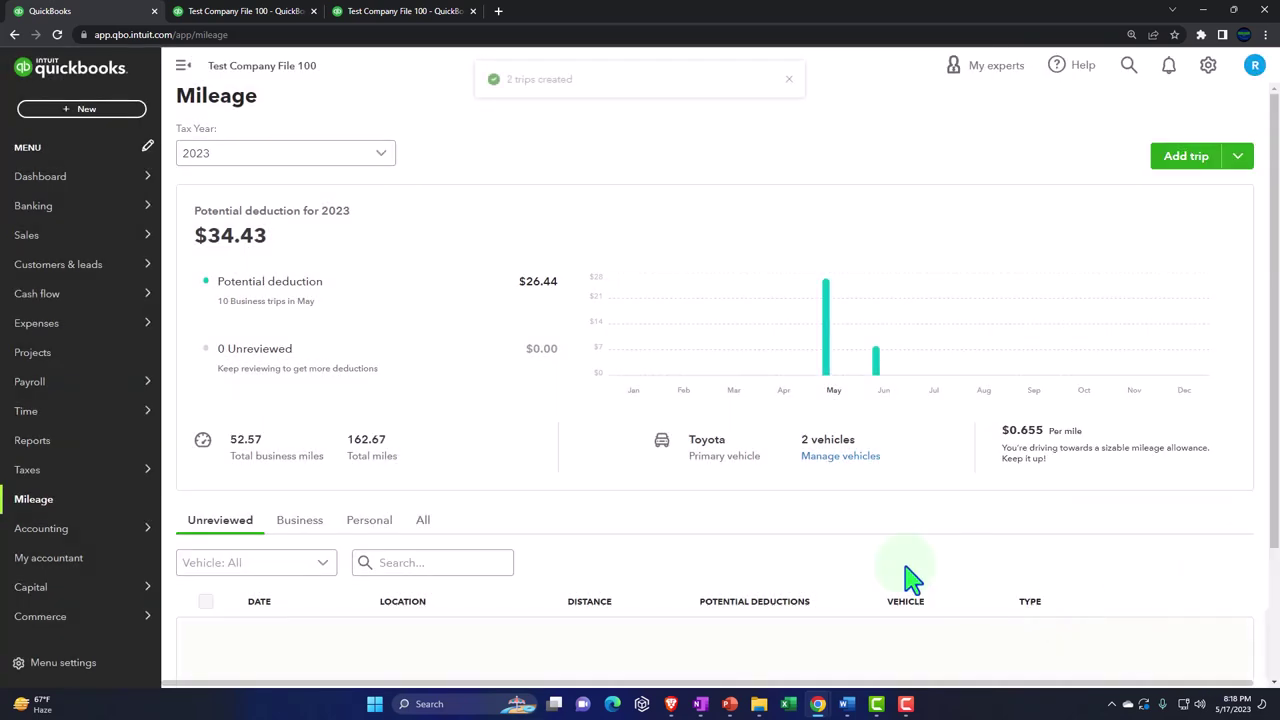
# Mark the June 05 Charity 1 trip Personal, confirm it under Personal, then return to Unreviewed
pyautogui.scroll(-1, 566, 423)
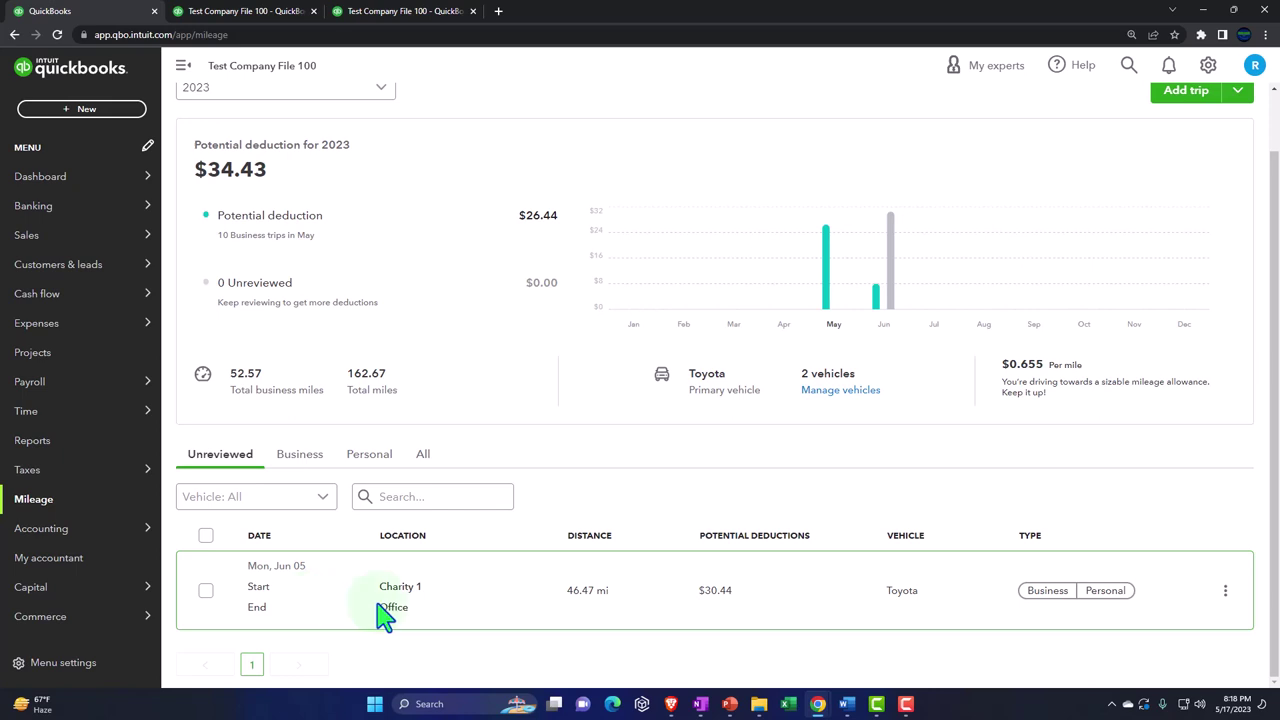
pyautogui.click(1106, 592)
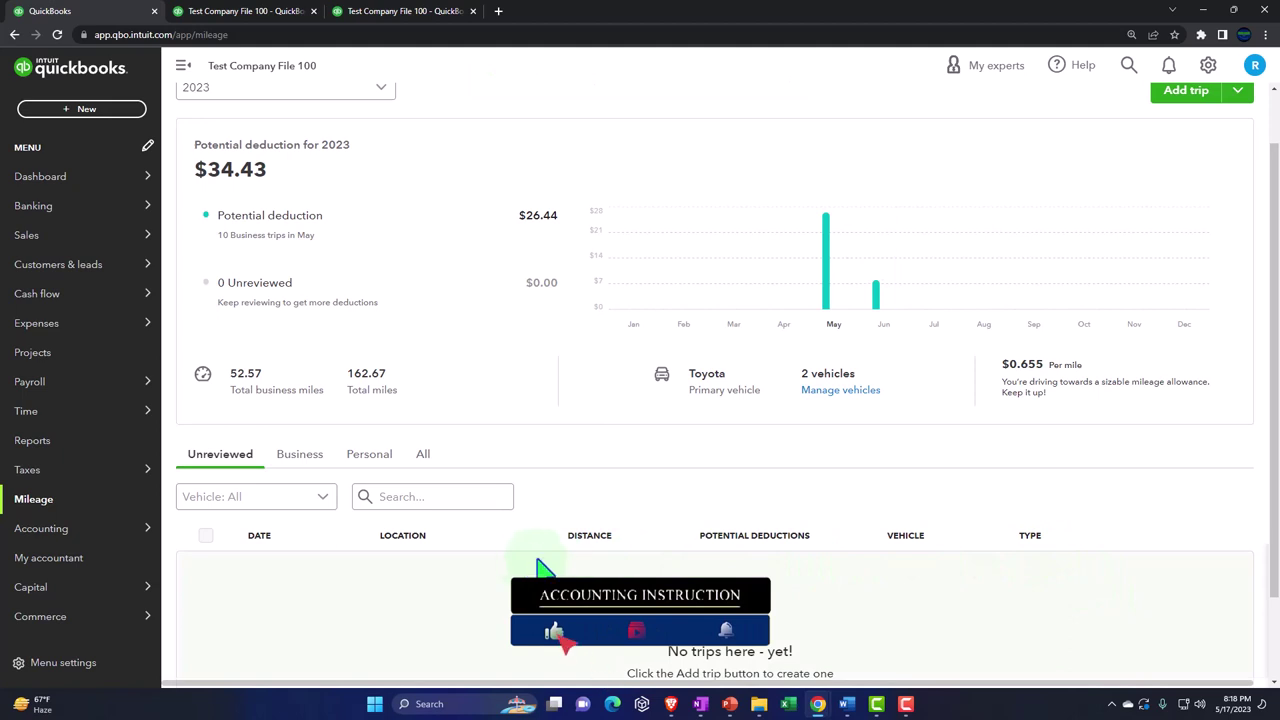
pyautogui.scroll(-1, 540, 568)
pyautogui.click(383, 352)
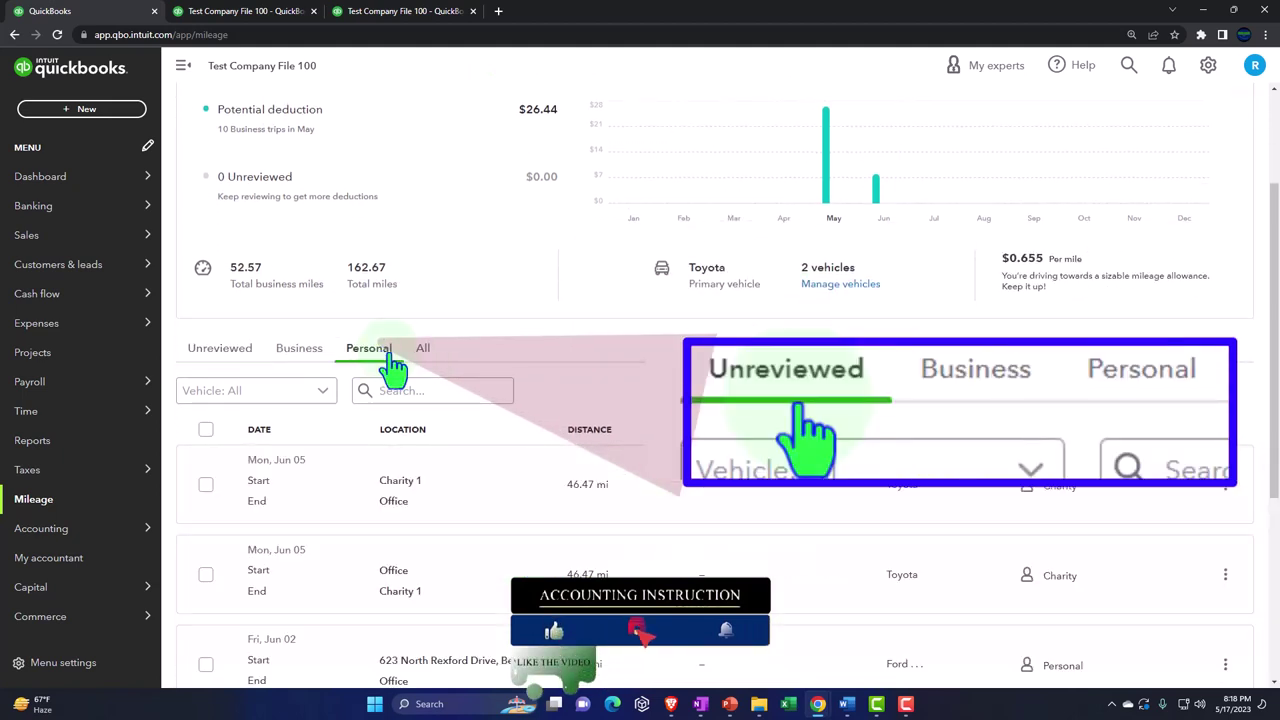
pyautogui.scroll(-2, 390, 368)
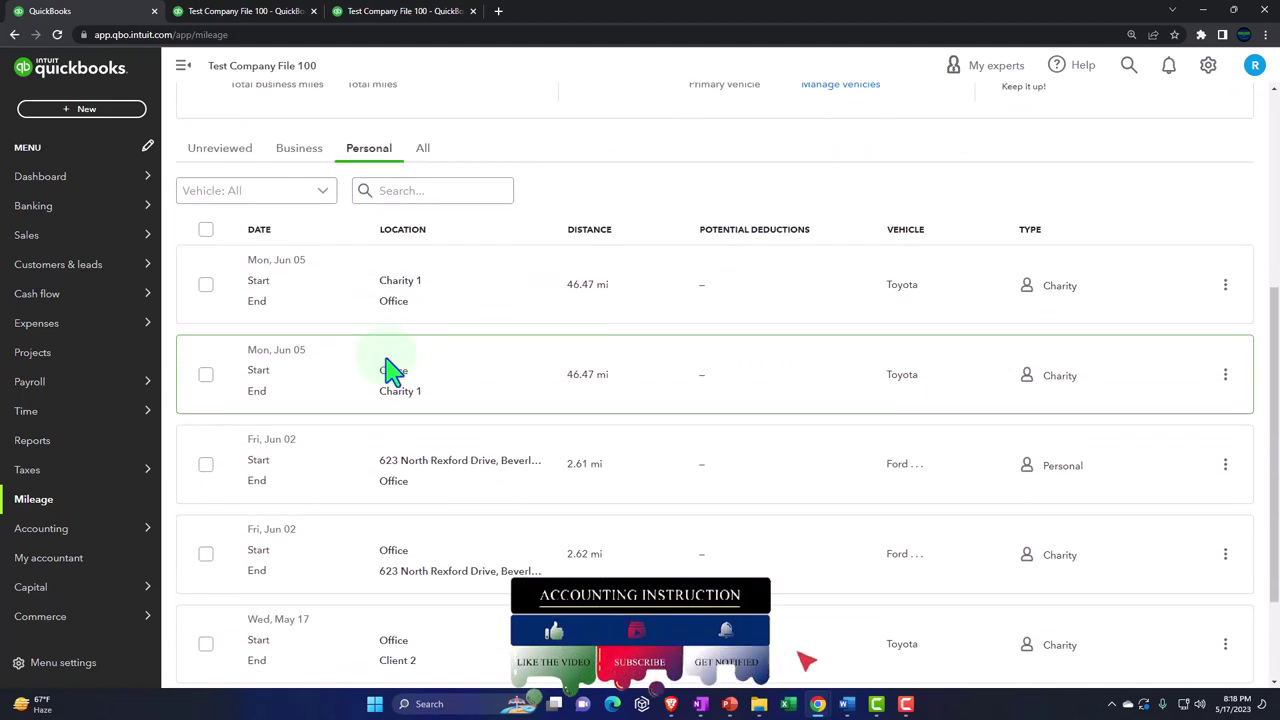
pyautogui.scroll(-2, 390, 370)
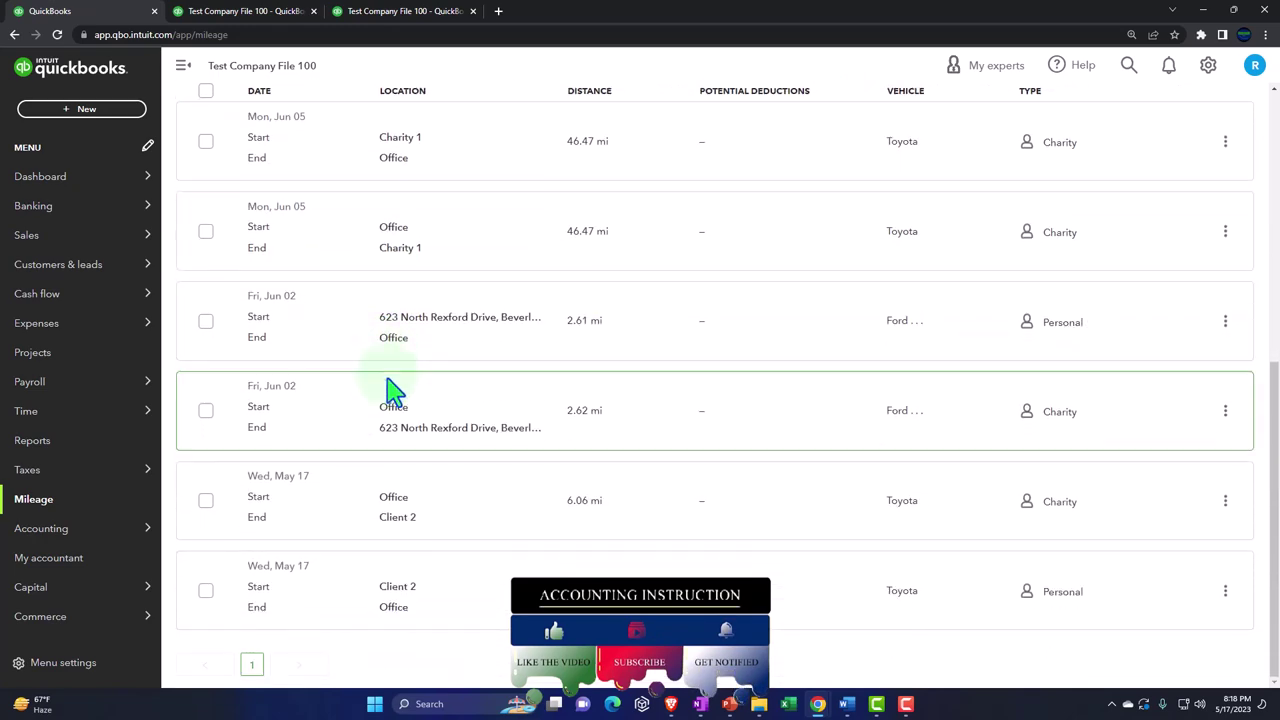
pyautogui.scroll(3, 410, 470)
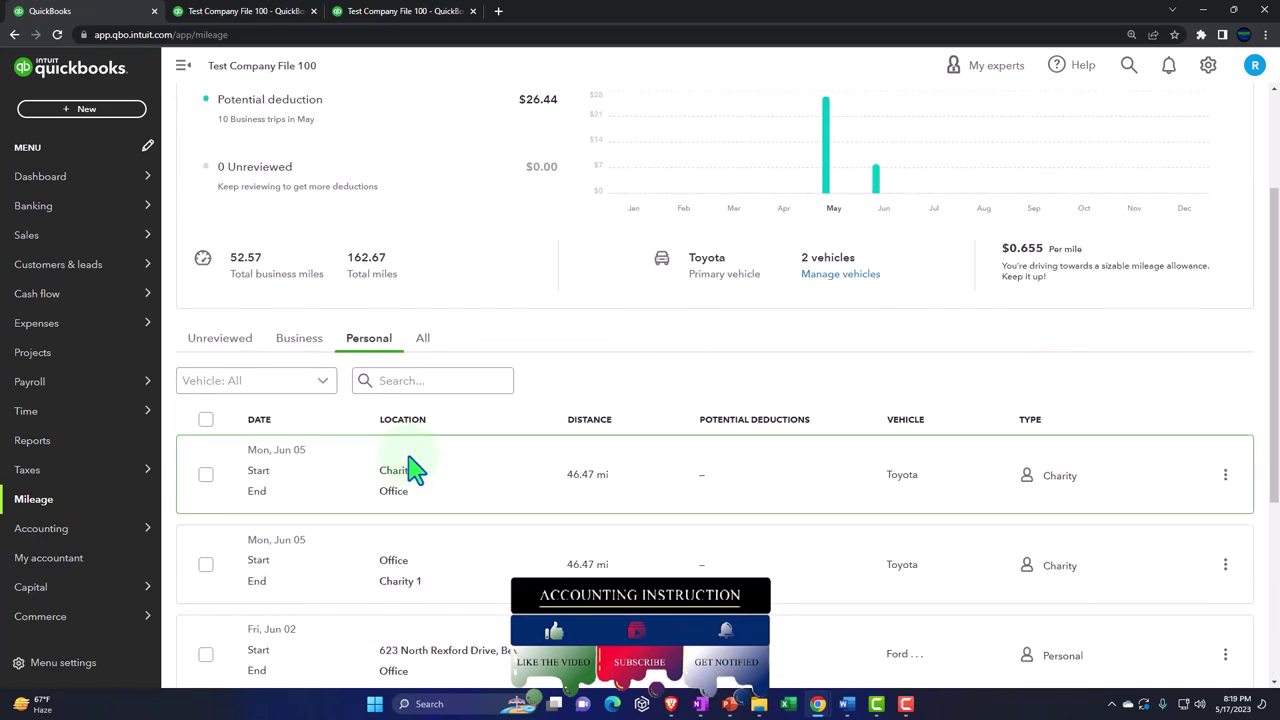
pyautogui.click(218, 348)
pyautogui.scroll(2, 886, 400)
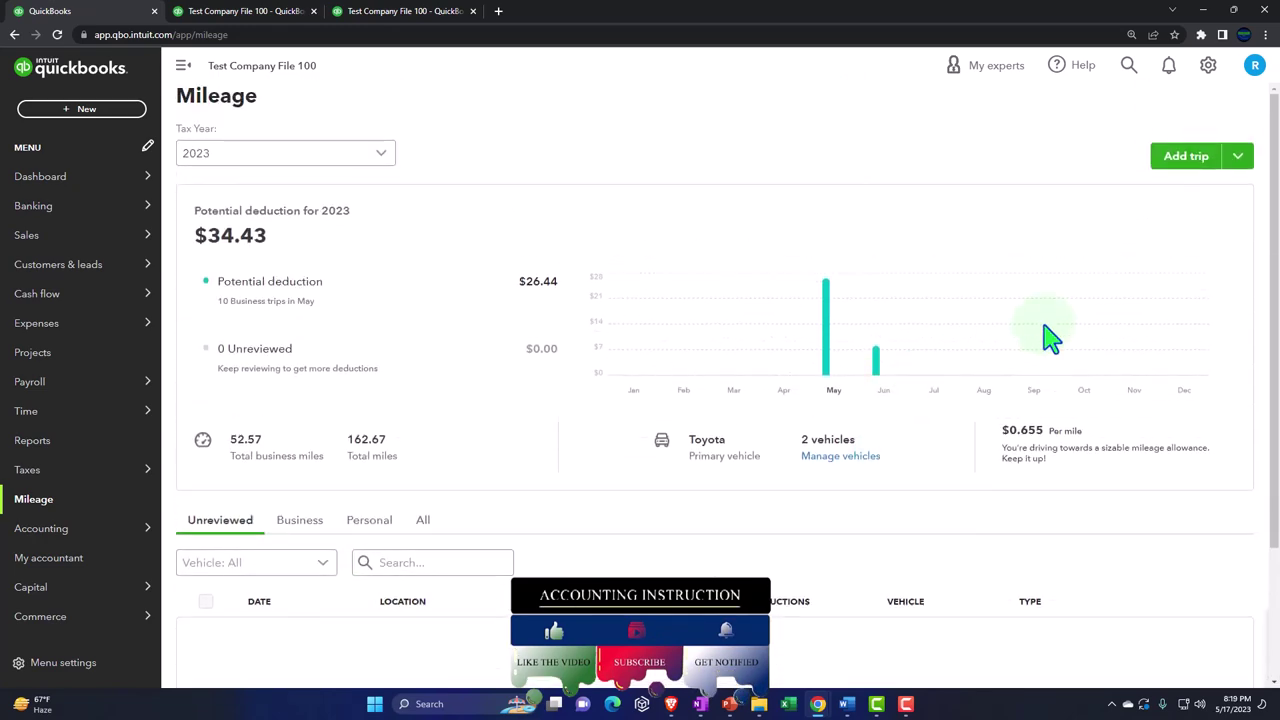
# Start a new trip dated 06/13/23 from Office to Charity 1
pyautogui.click(1172, 162)
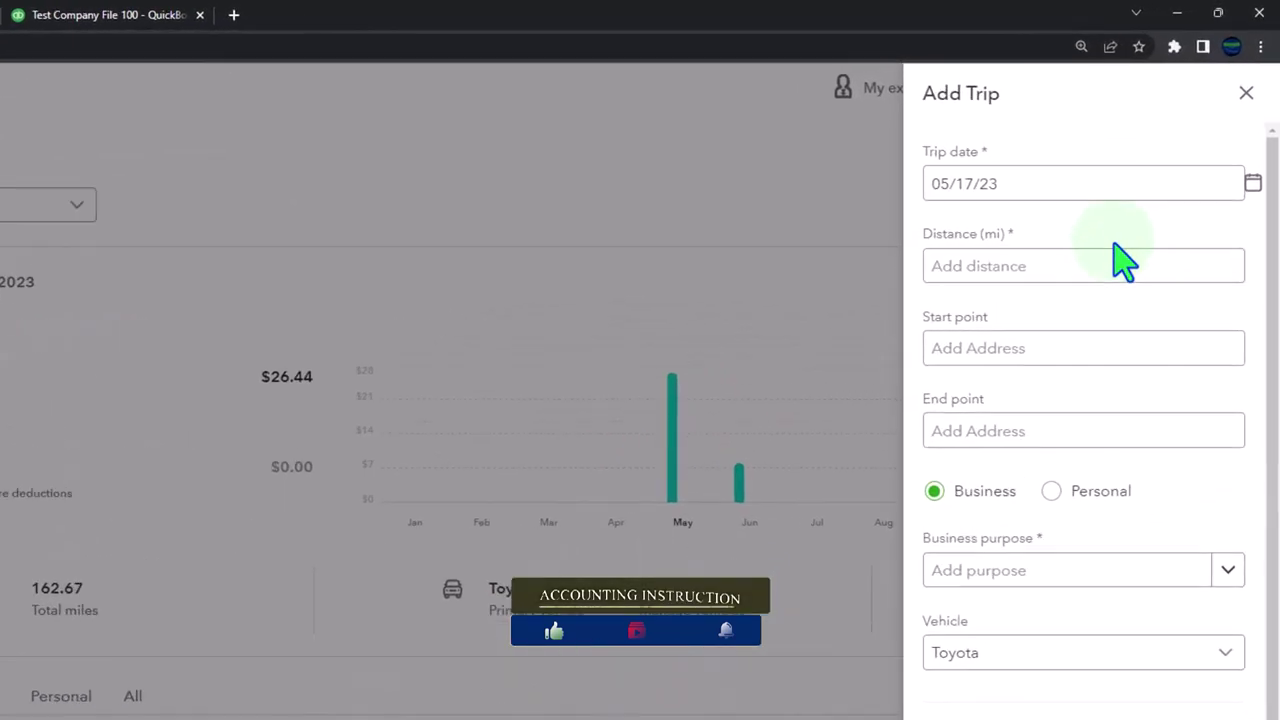
pyautogui.click(1057, 227)
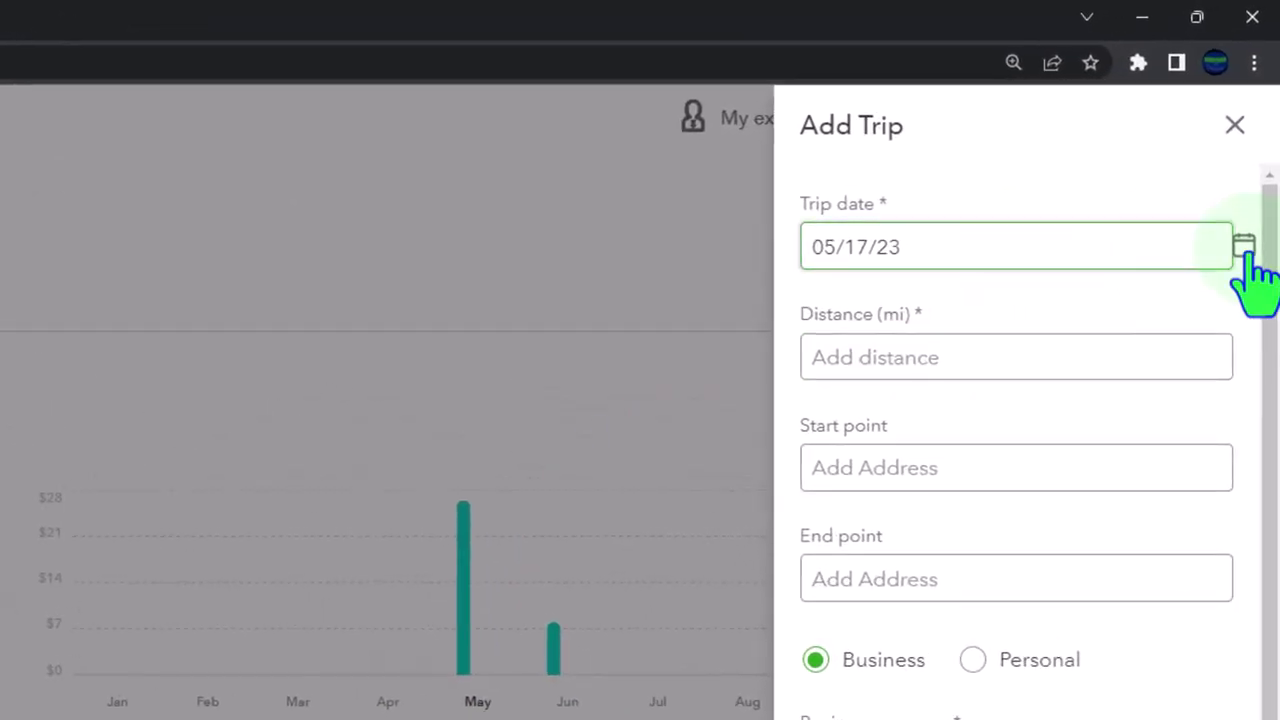
pyautogui.click(1247, 218)
pyautogui.click(1092, 323)
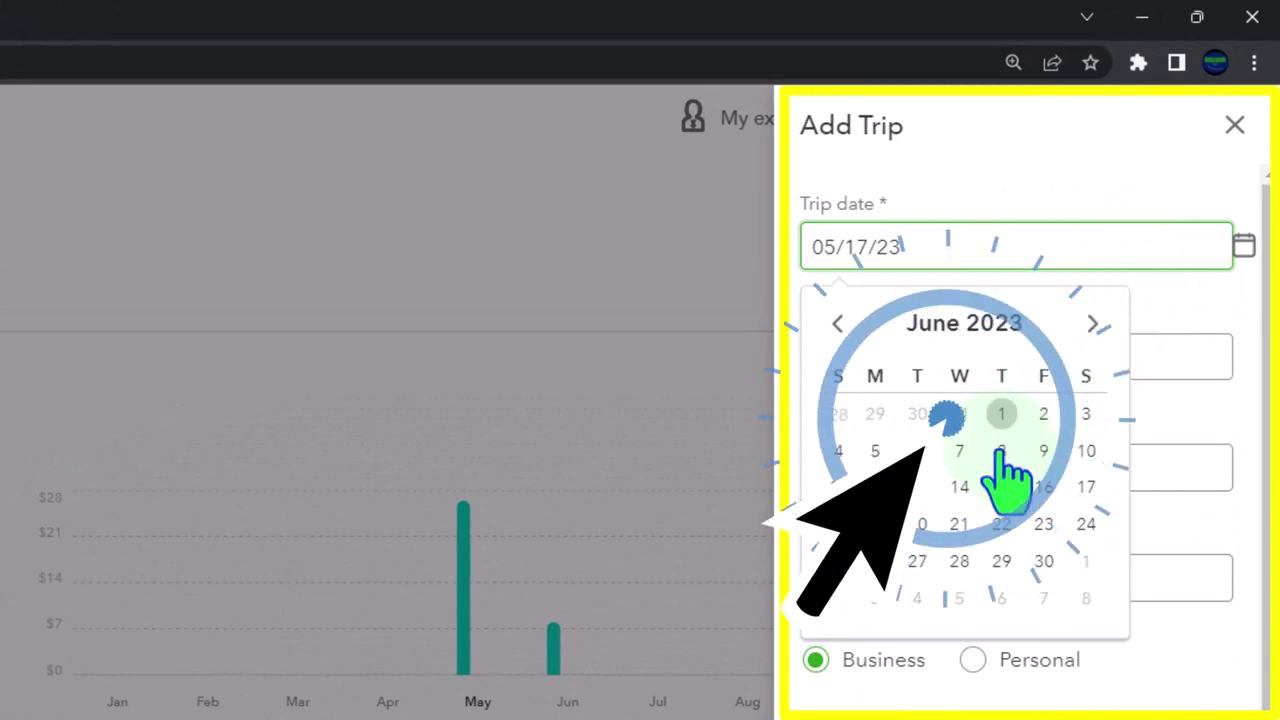
pyautogui.click(918, 488)
pyautogui.click(891, 467)
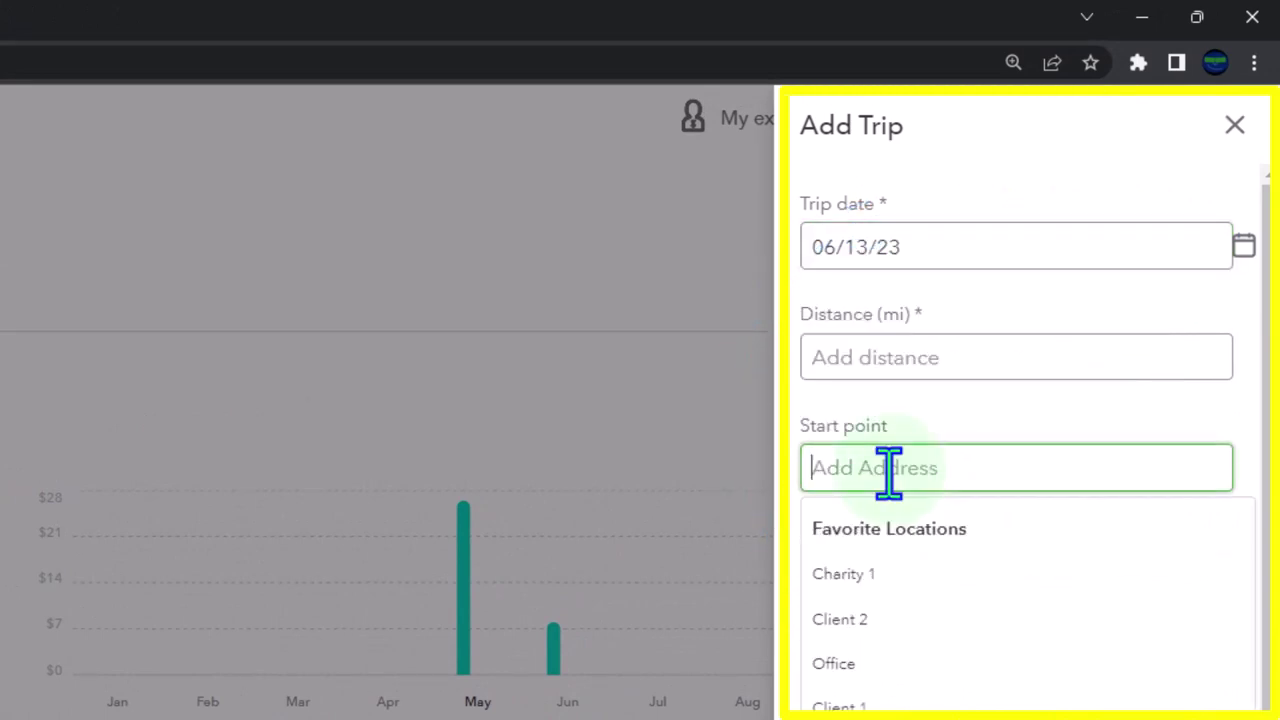
pyautogui.click(912, 666)
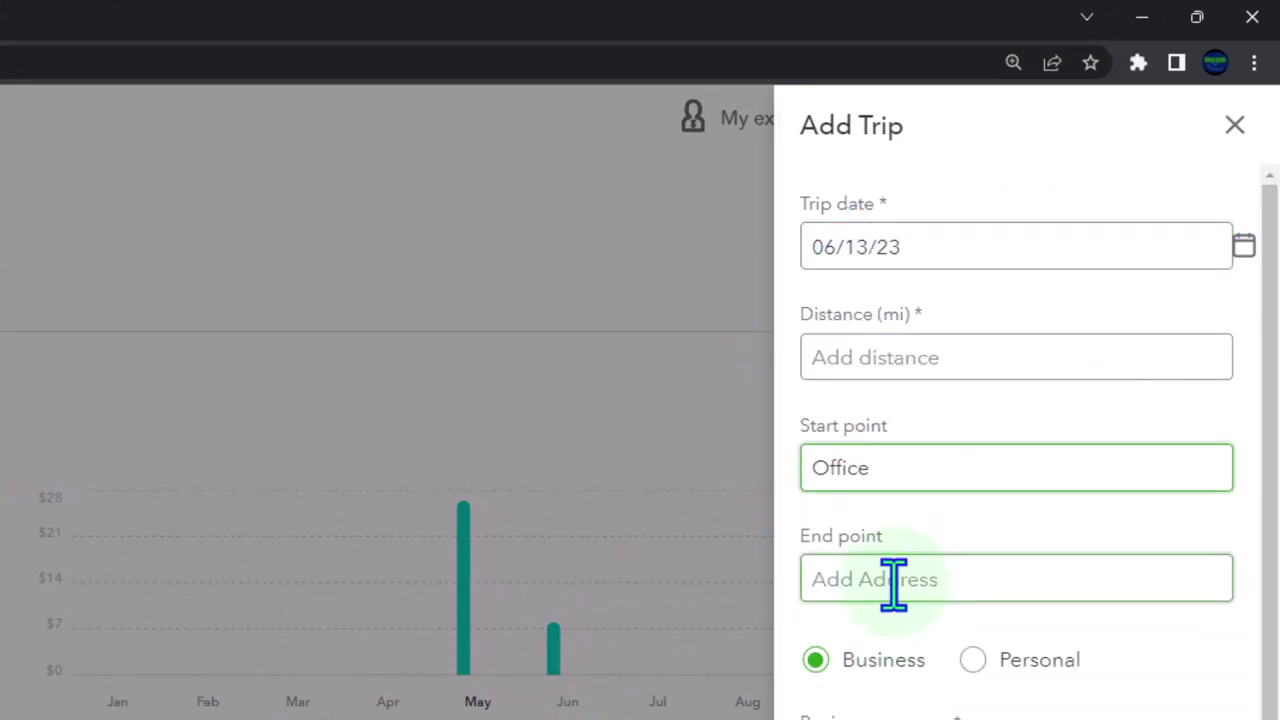
pyautogui.click(892, 580)
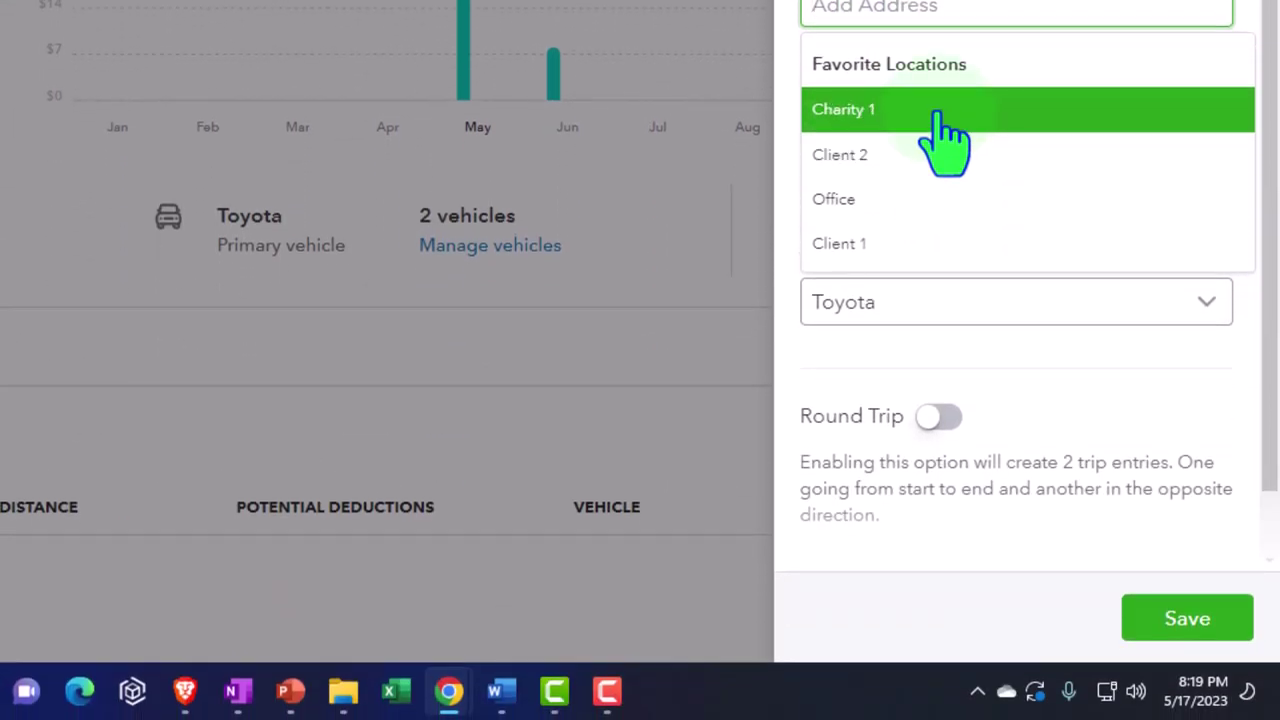
pyautogui.click(934, 113)
# Set the trip to Personal with purpose Charity, enable Round Trip, and save
pyautogui.click(1210, 195)
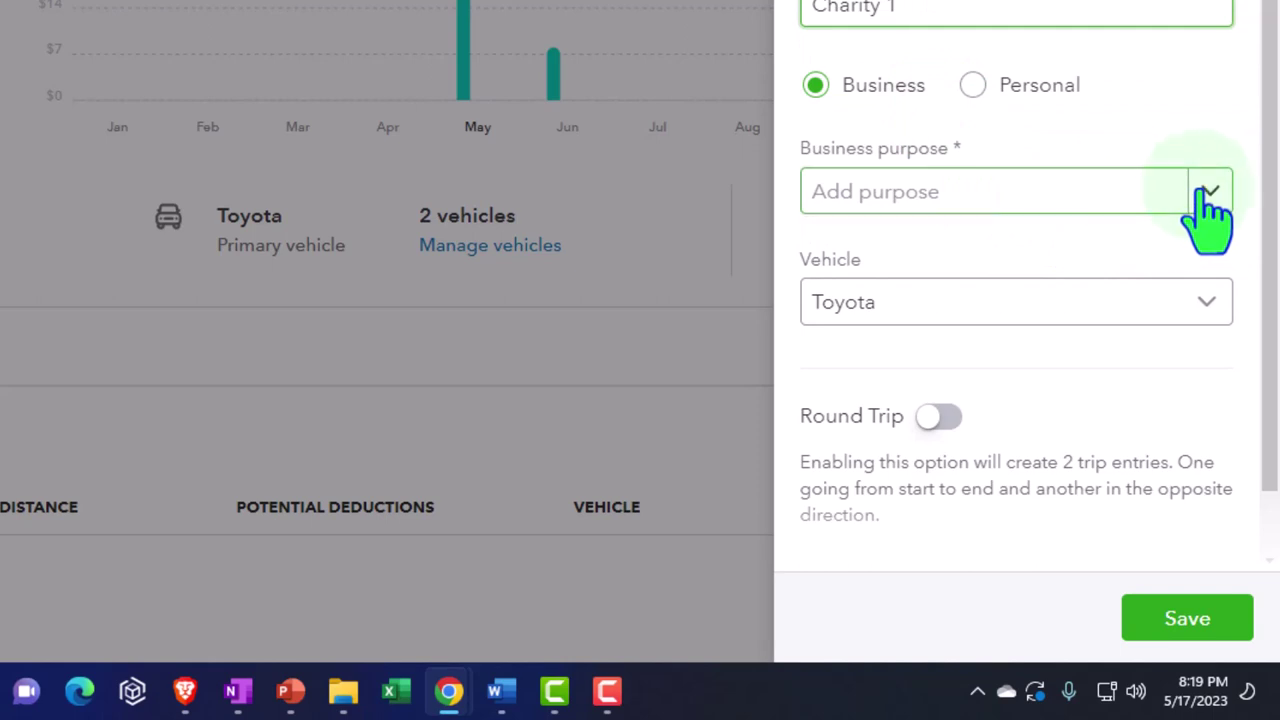
pyautogui.click(1210, 195)
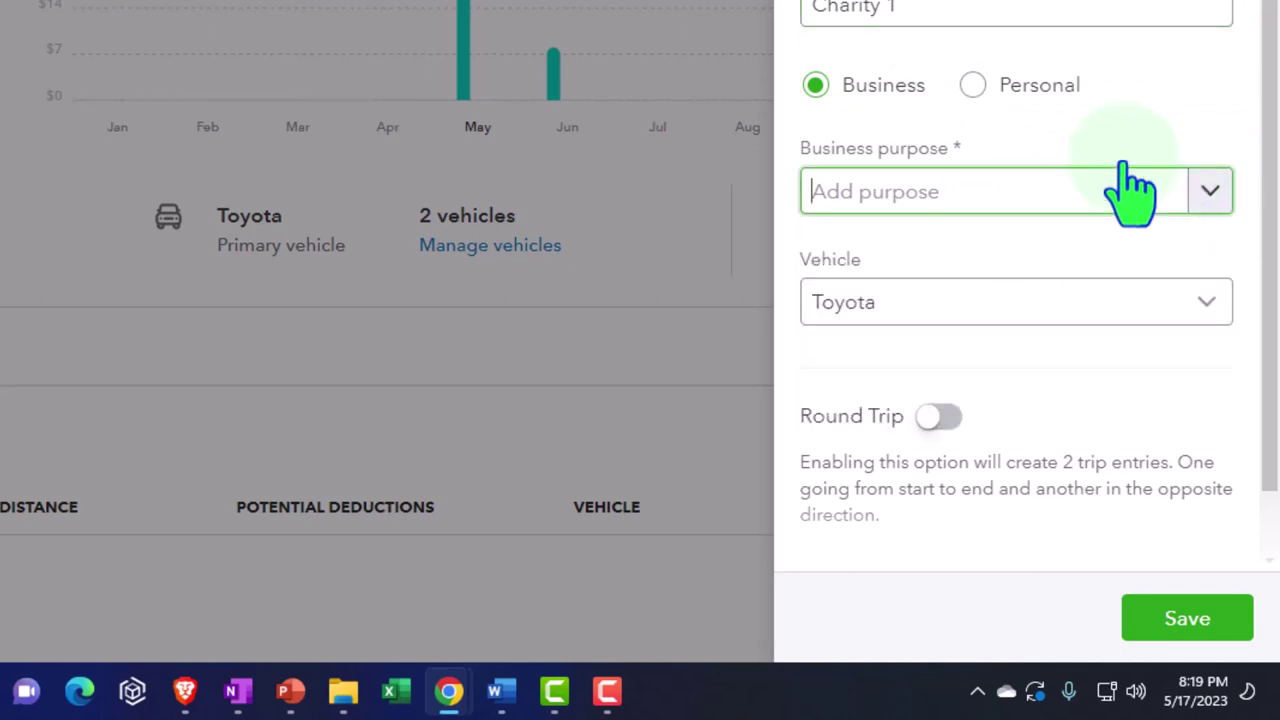
pyautogui.click(972, 86)
pyautogui.click(1207, 195)
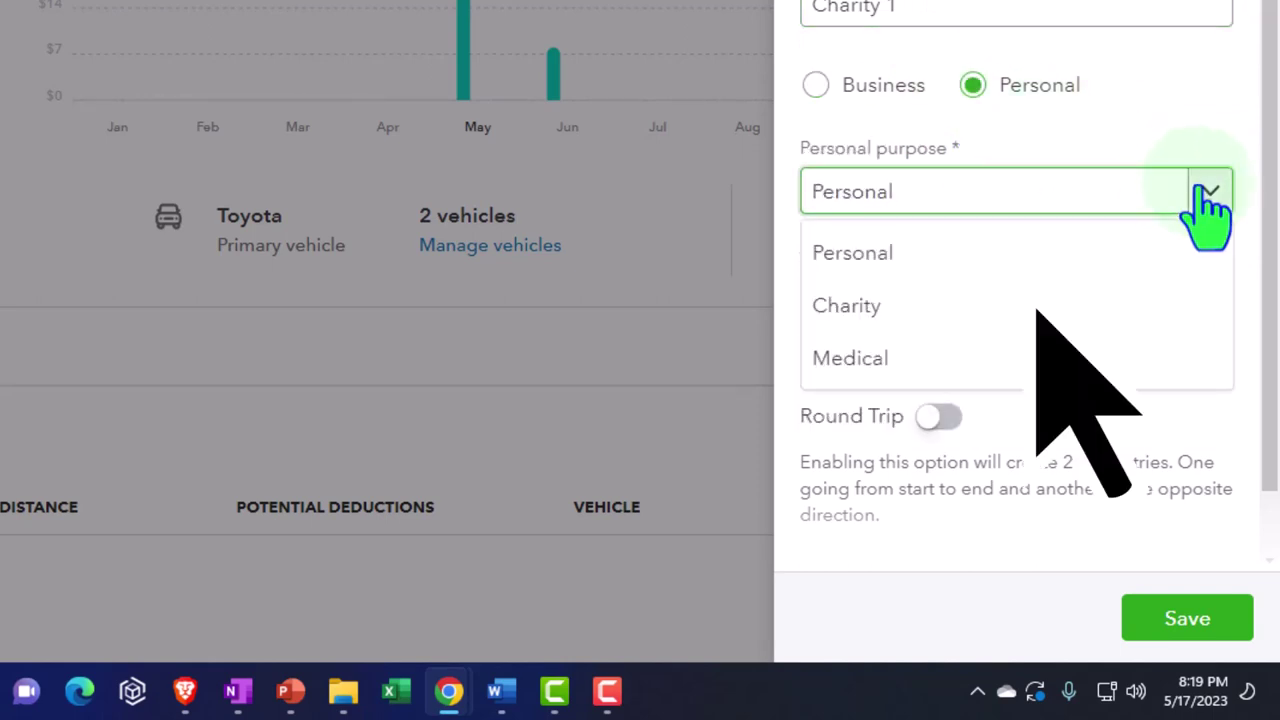
pyautogui.click(1115, 305)
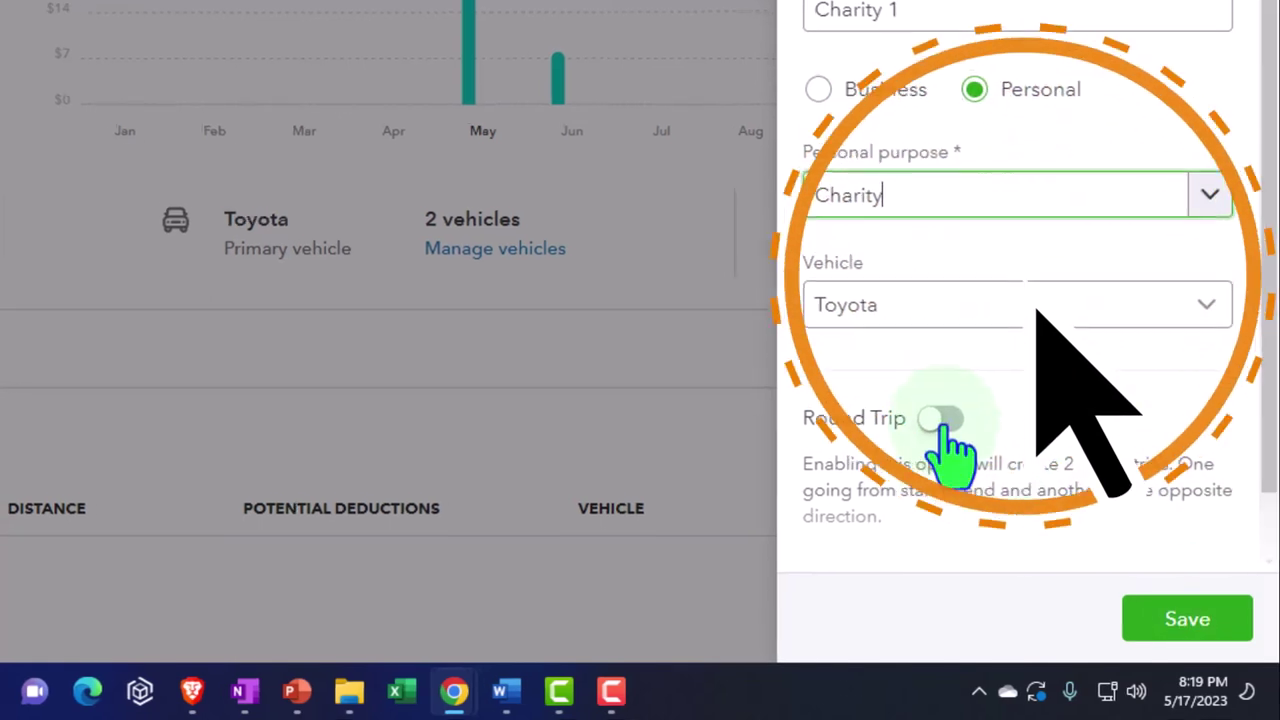
pyautogui.click(940, 420)
pyautogui.click(1187, 619)
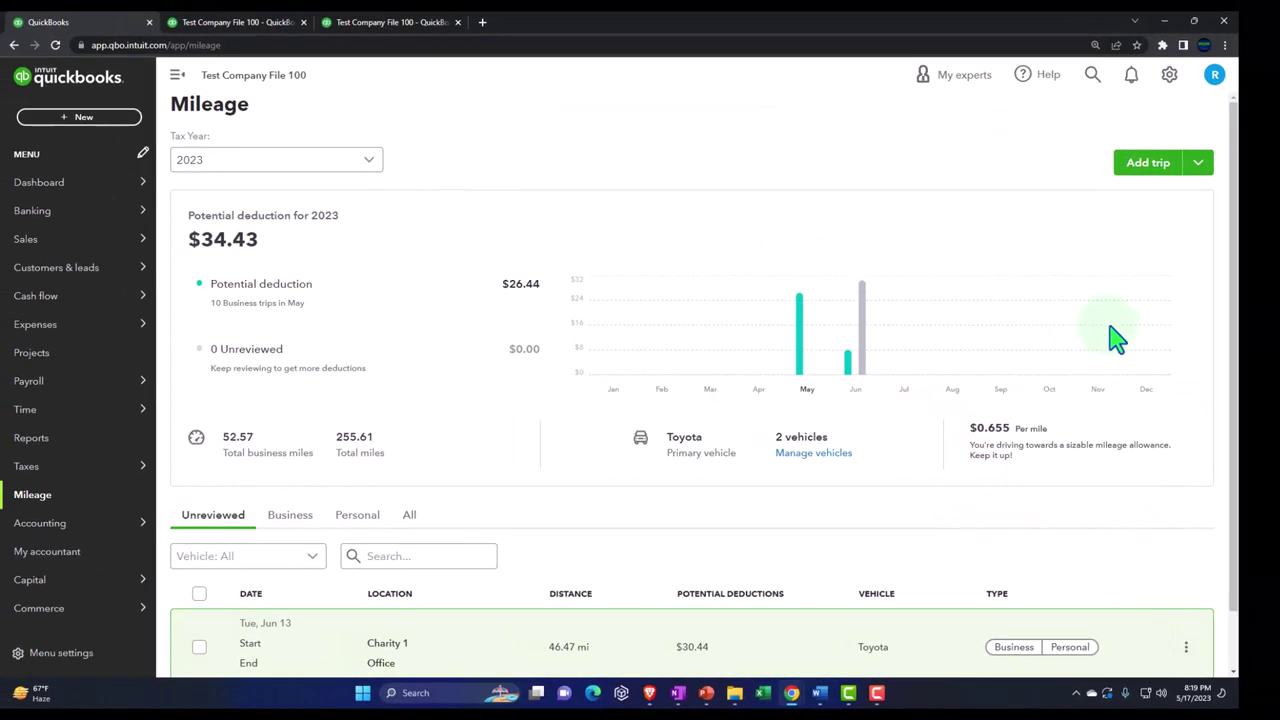
pyautogui.click(1196, 165)
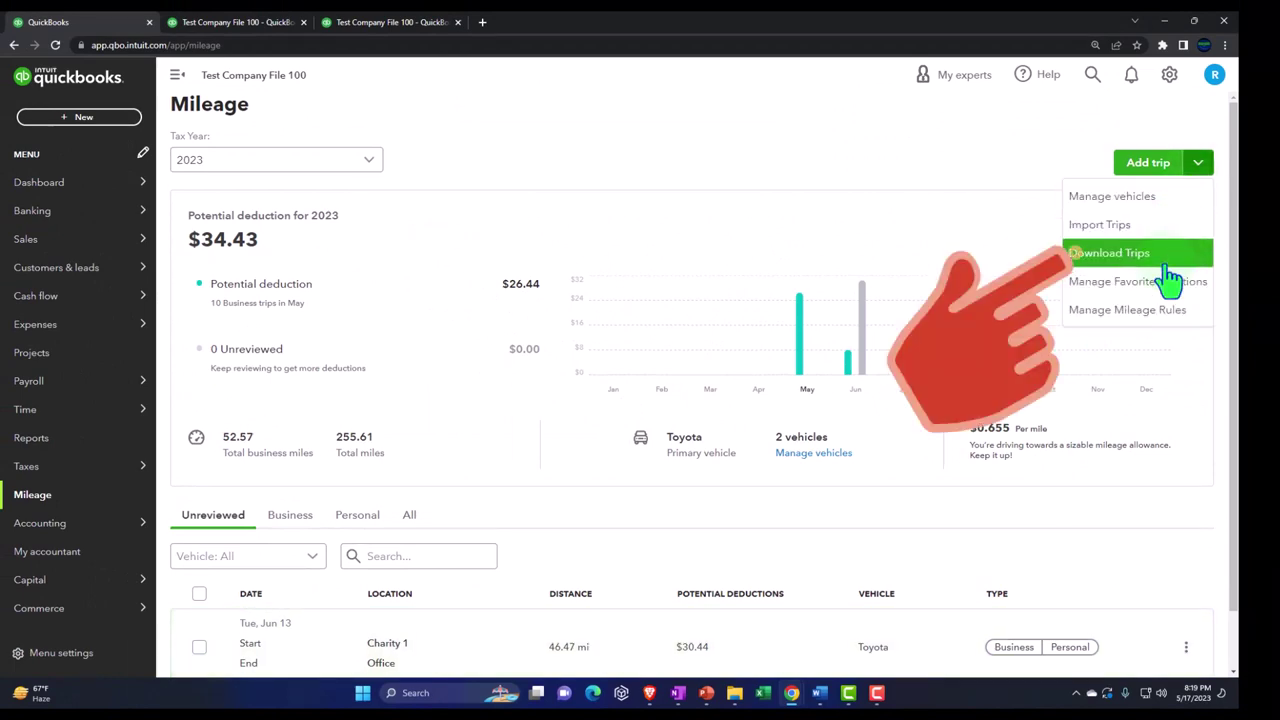
pyautogui.click(1145, 312)
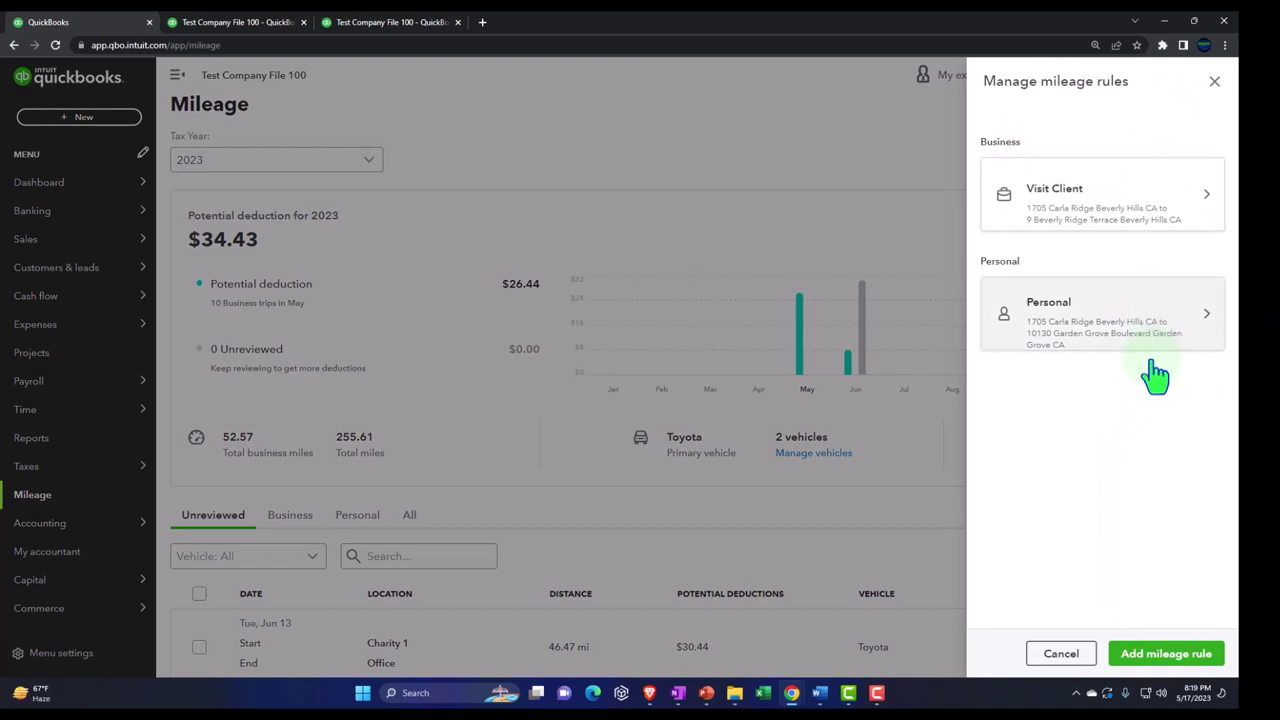
pyautogui.click(1134, 663)
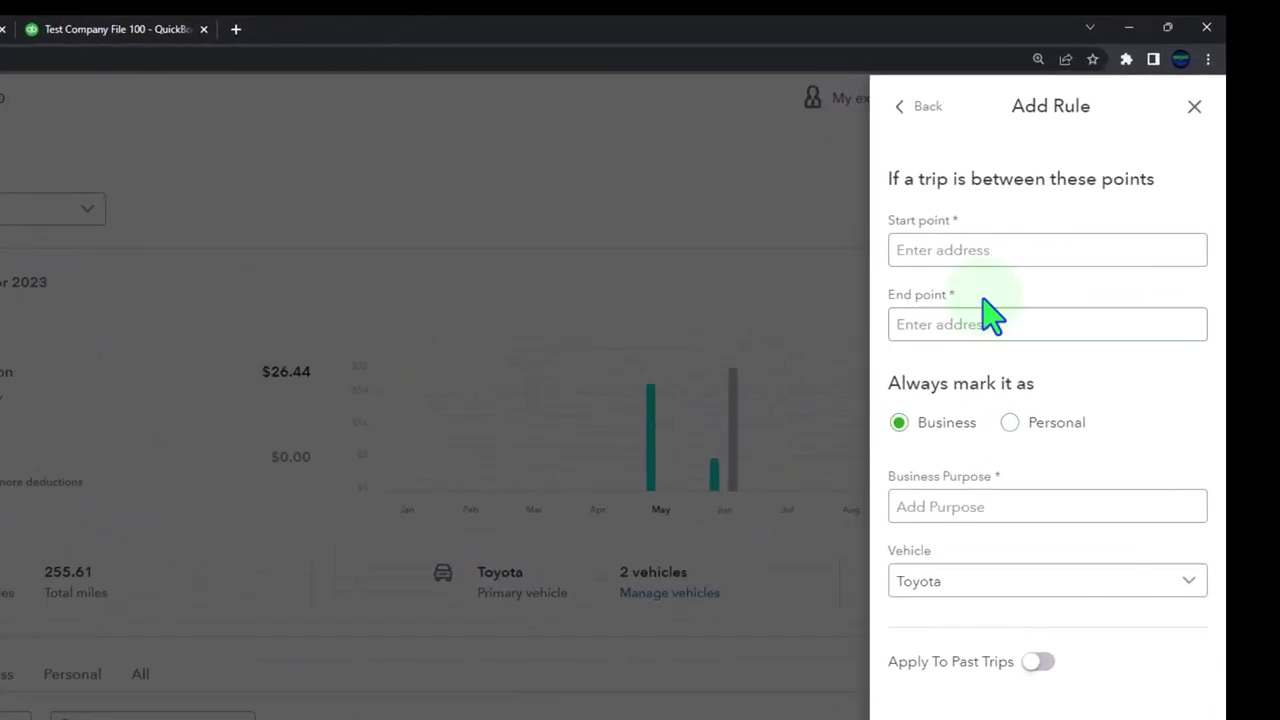
pyautogui.click(946, 247)
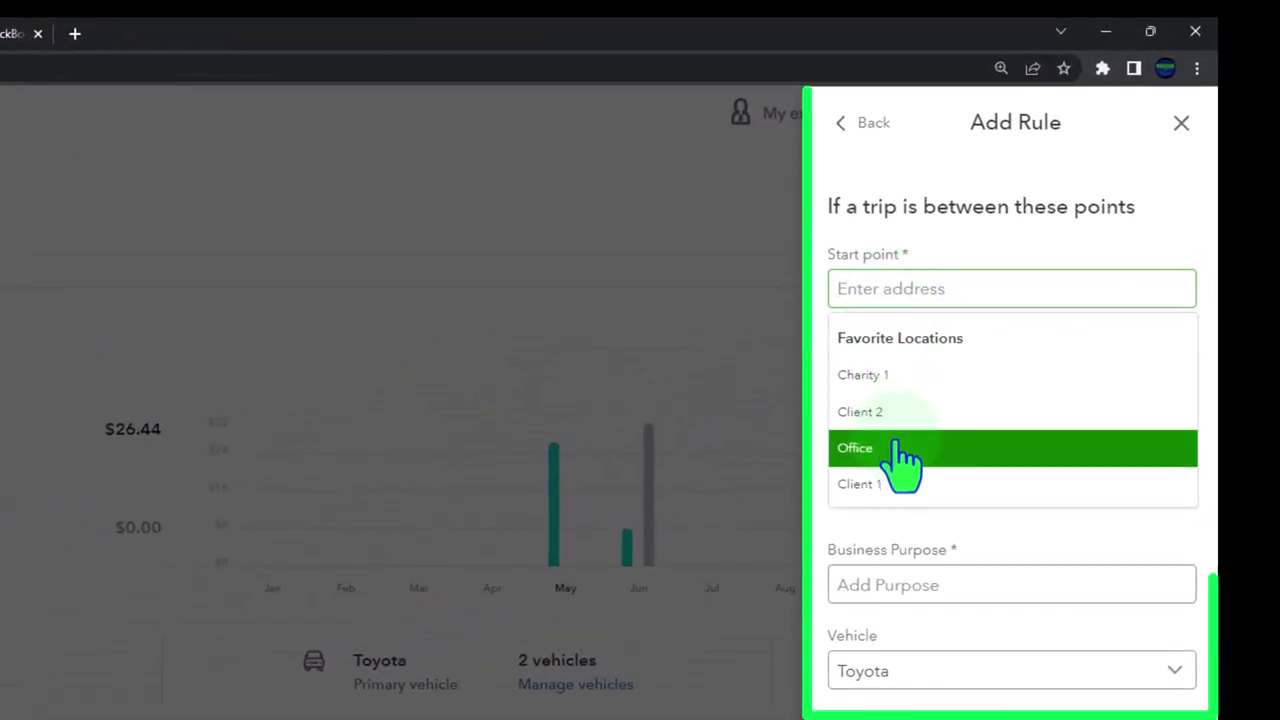
pyautogui.click(903, 455)
pyautogui.click(864, 376)
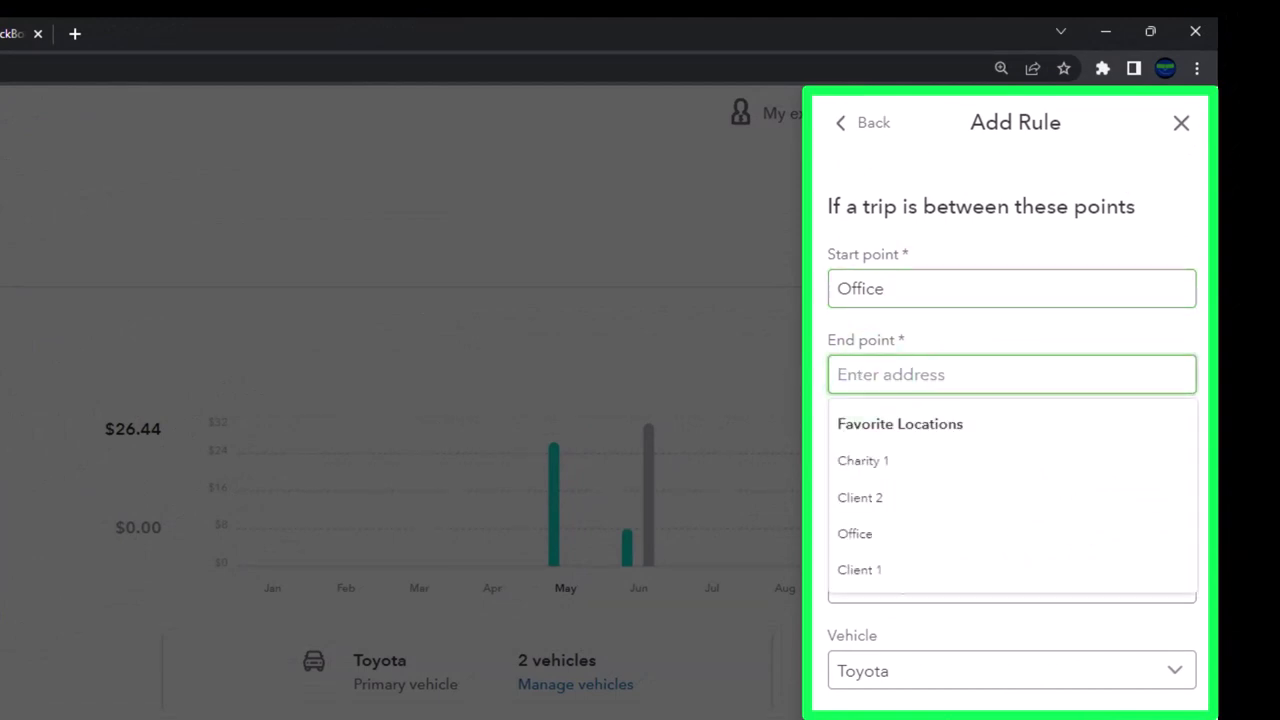
pyautogui.click(908, 368)
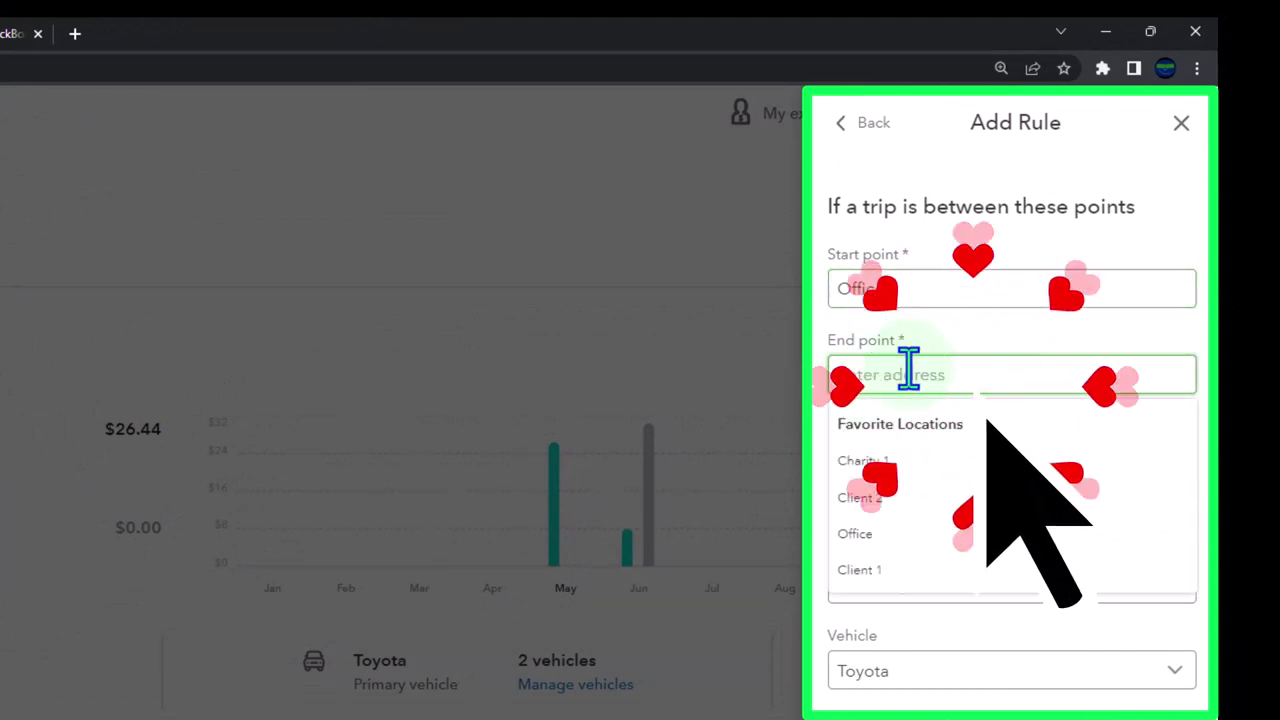
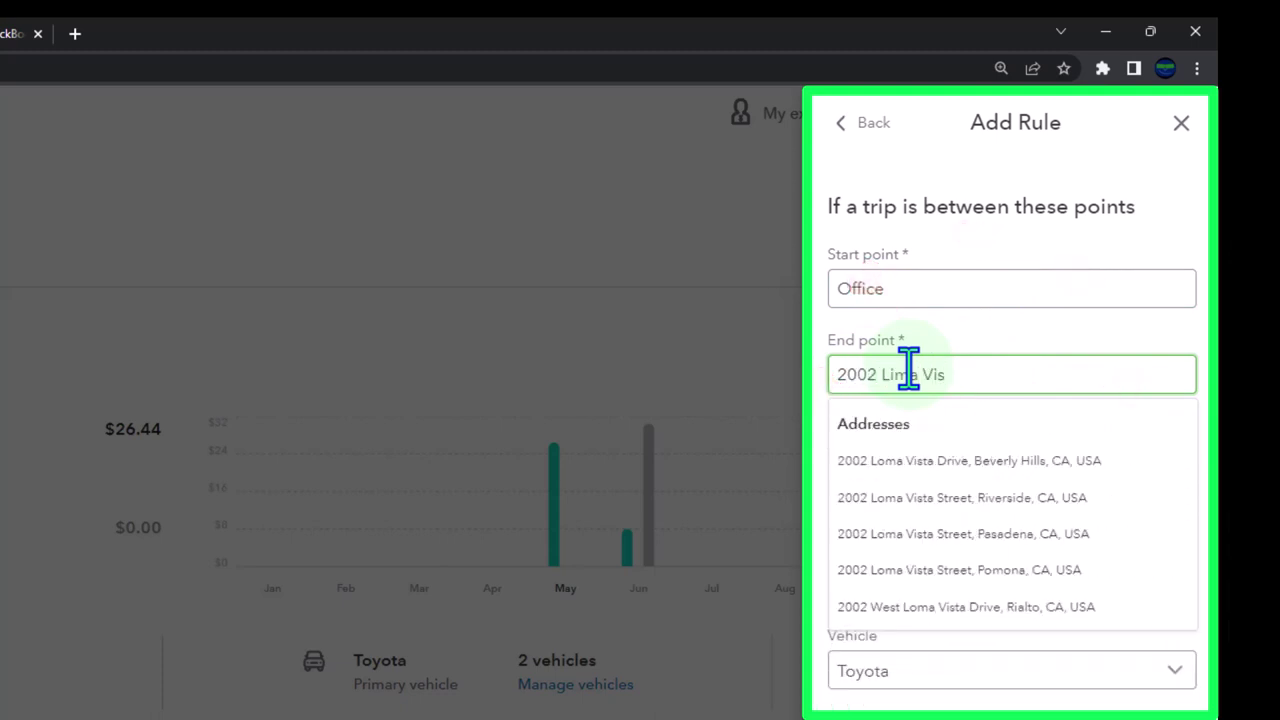
pyautogui.click(945, 462)
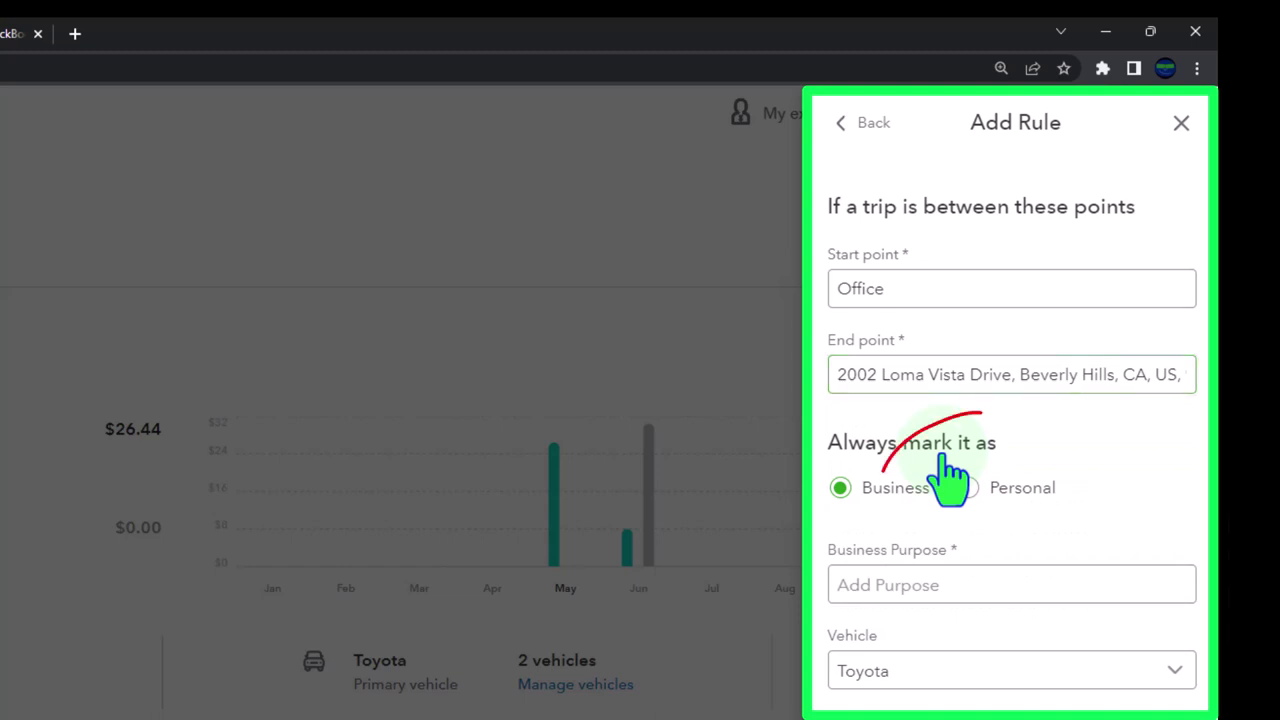
# Make the rule Personal, apply it to past trips, and save it
pyautogui.click(968, 488)
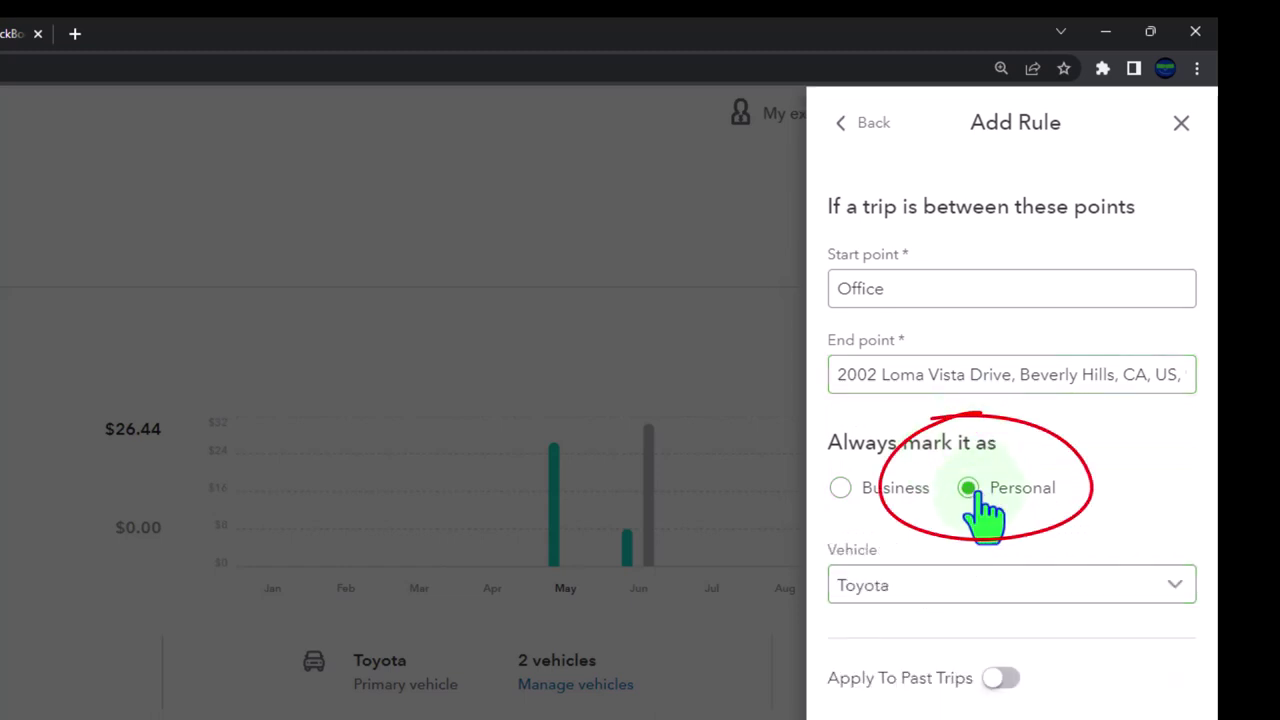
pyautogui.click(1002, 678)
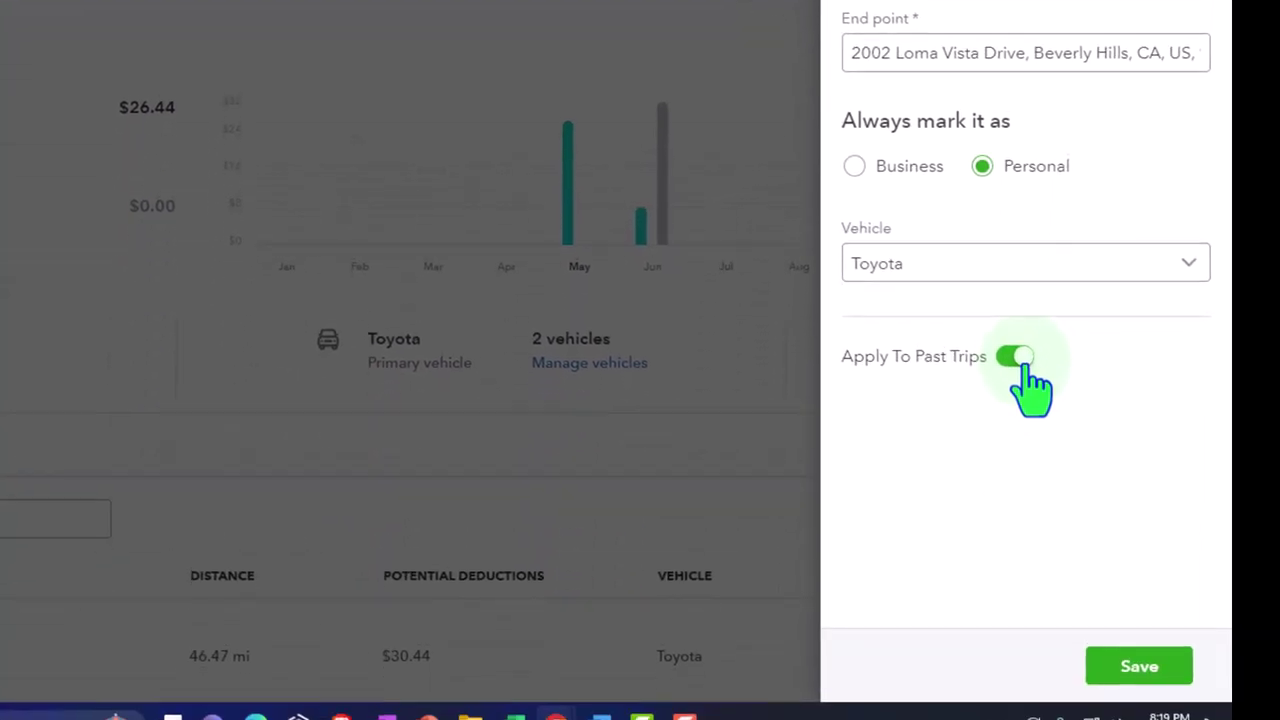
pyautogui.click(1140, 637)
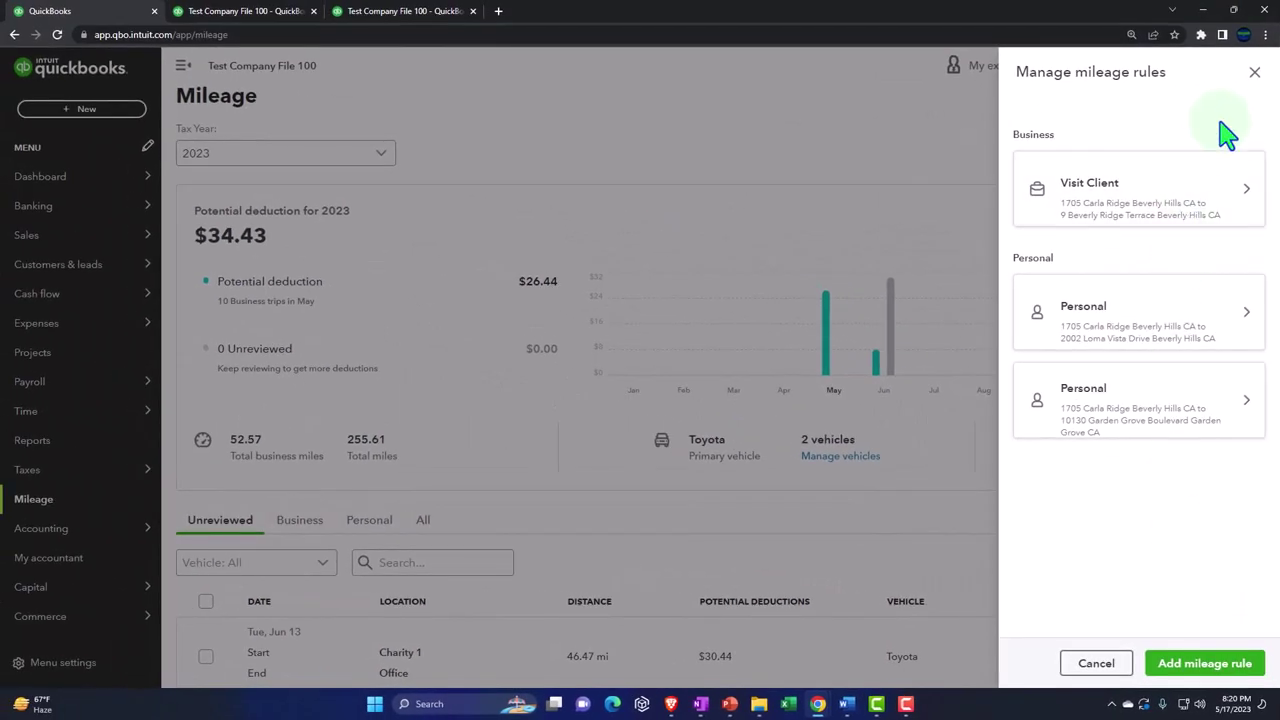
pyautogui.click(1254, 75)
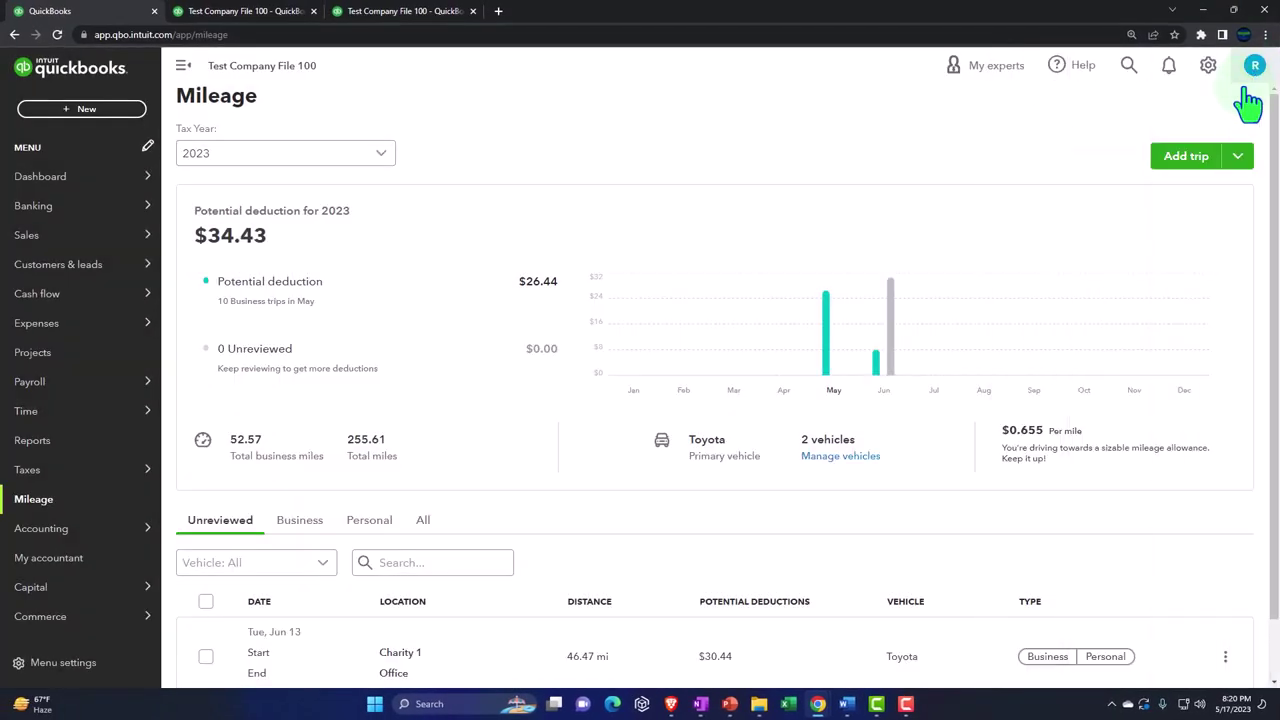
pyautogui.click(1185, 157)
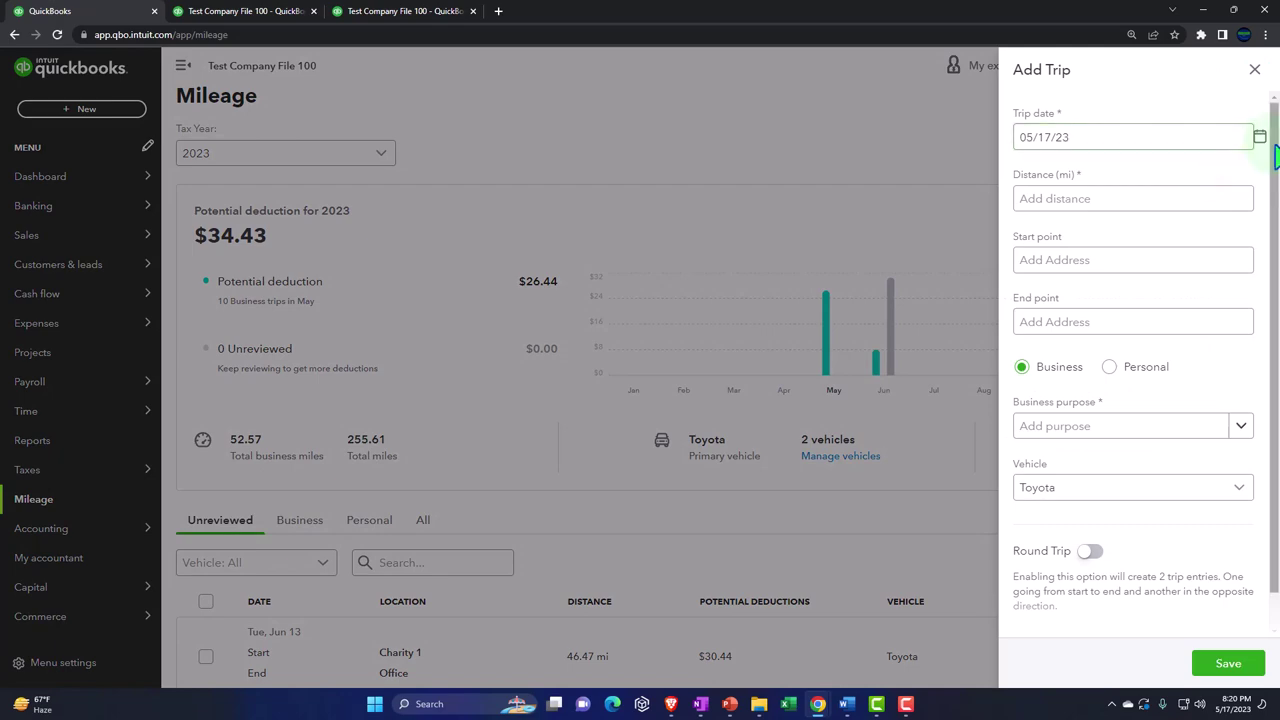
pyautogui.click(1259, 138)
pyautogui.click(1173, 183)
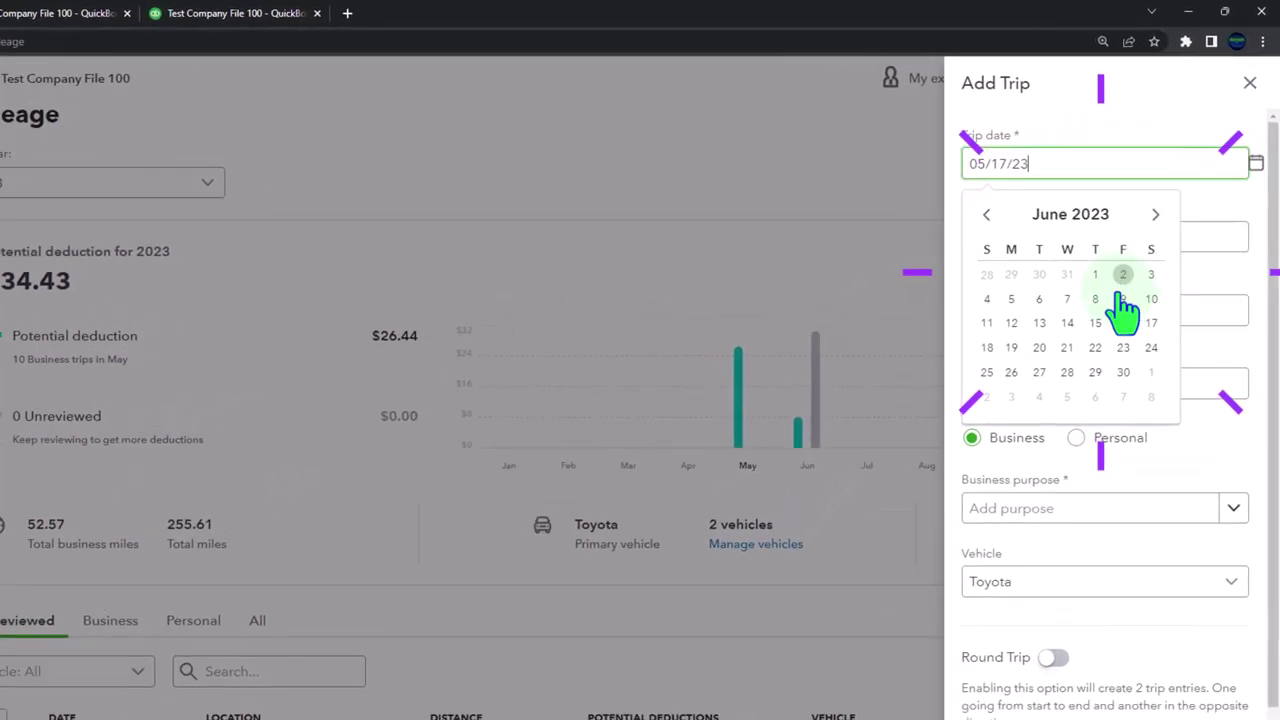
pyautogui.click(1122, 275)
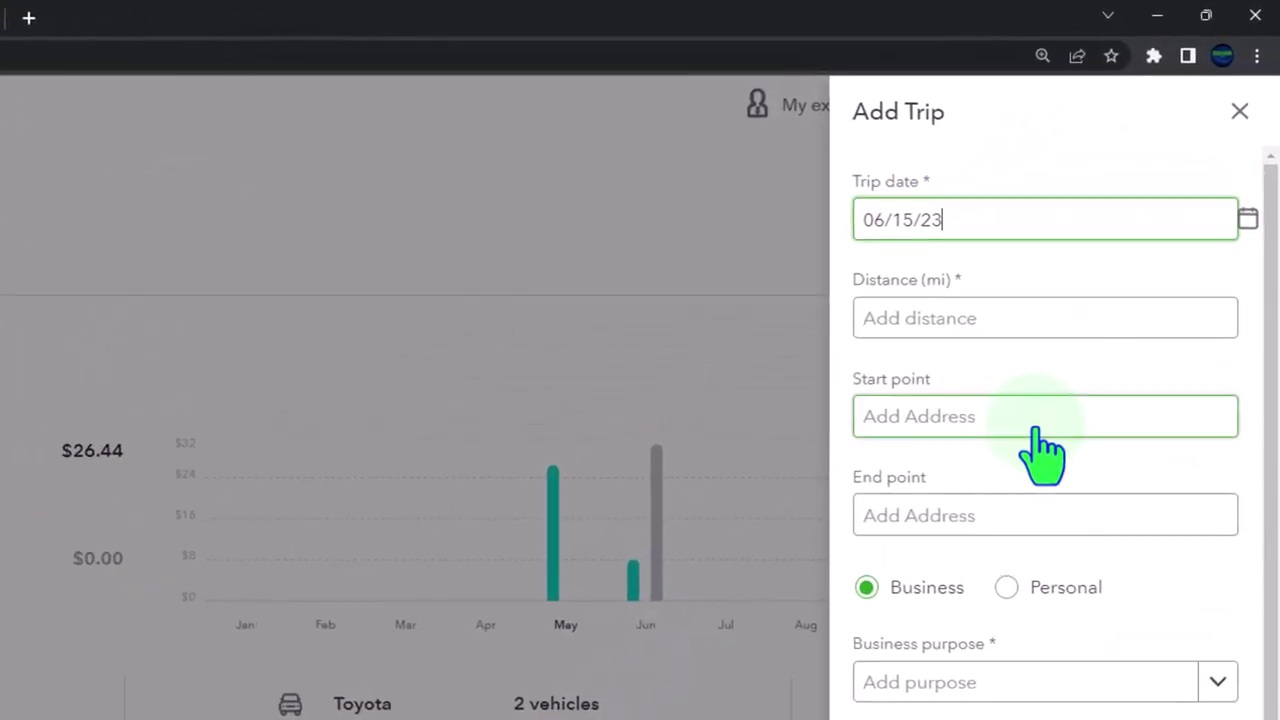
pyautogui.click(941, 412)
pyautogui.click(937, 598)
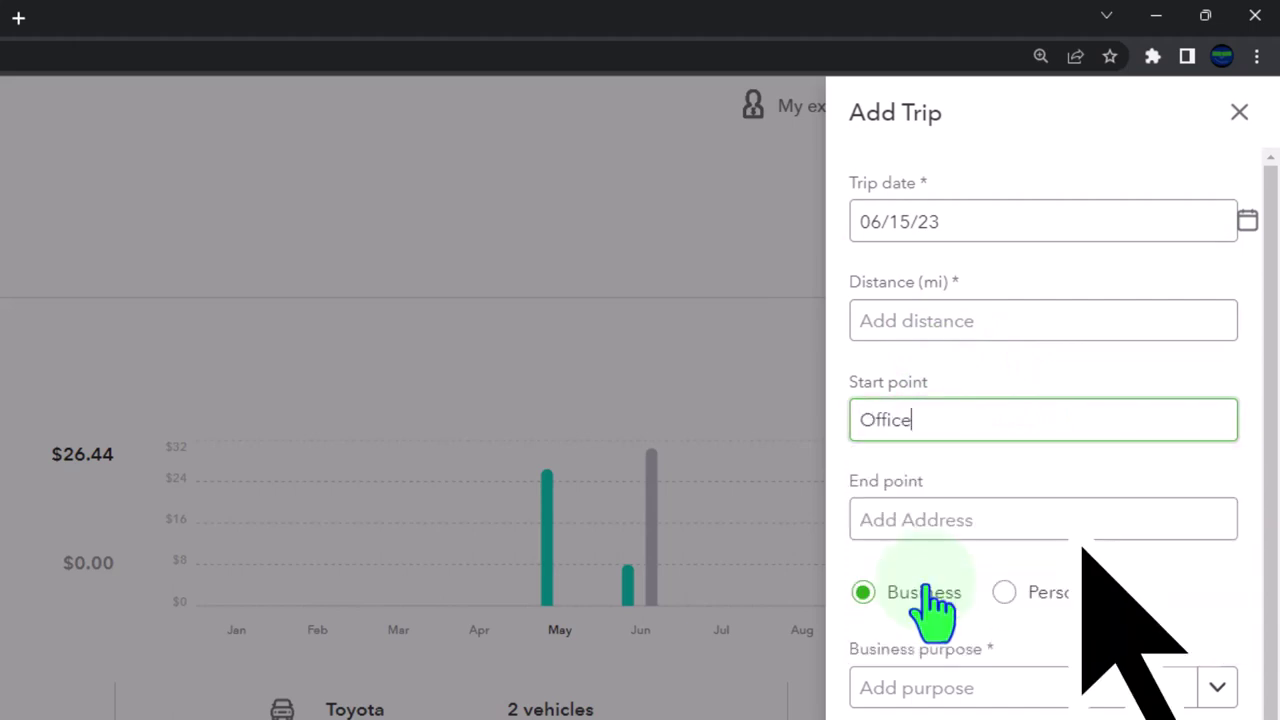
pyautogui.click(917, 522)
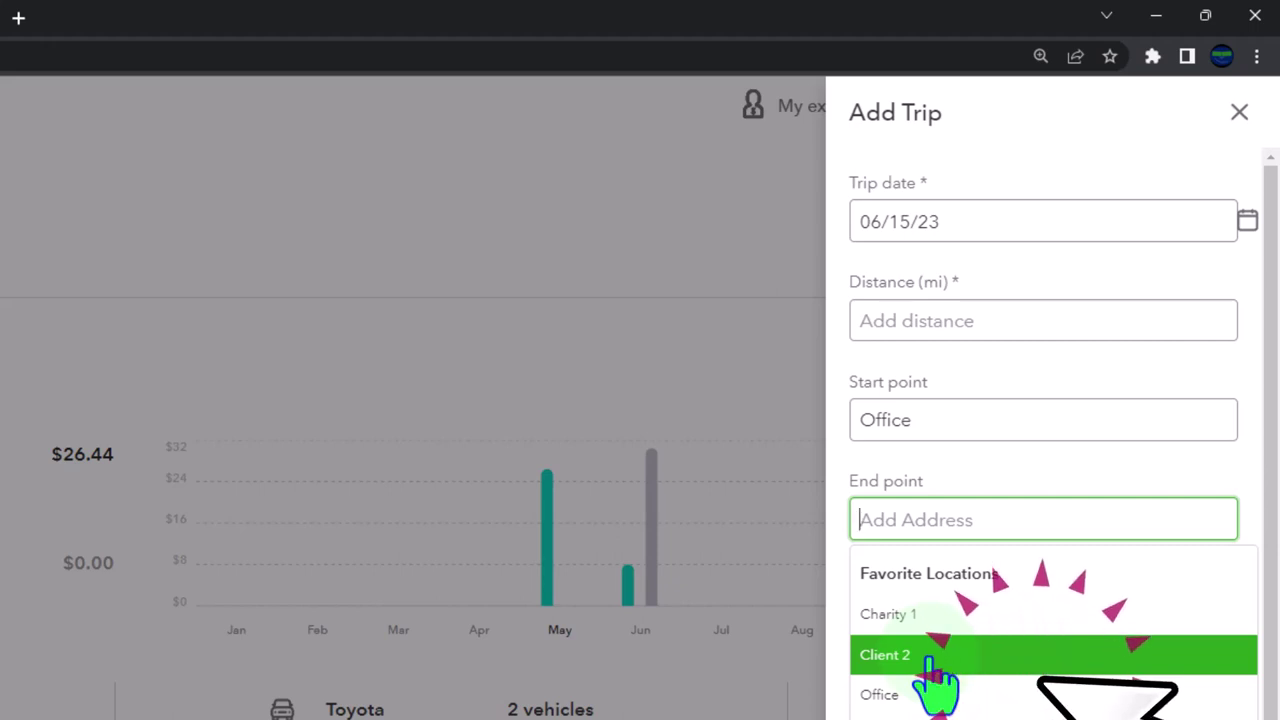
pyautogui.click(931, 520)
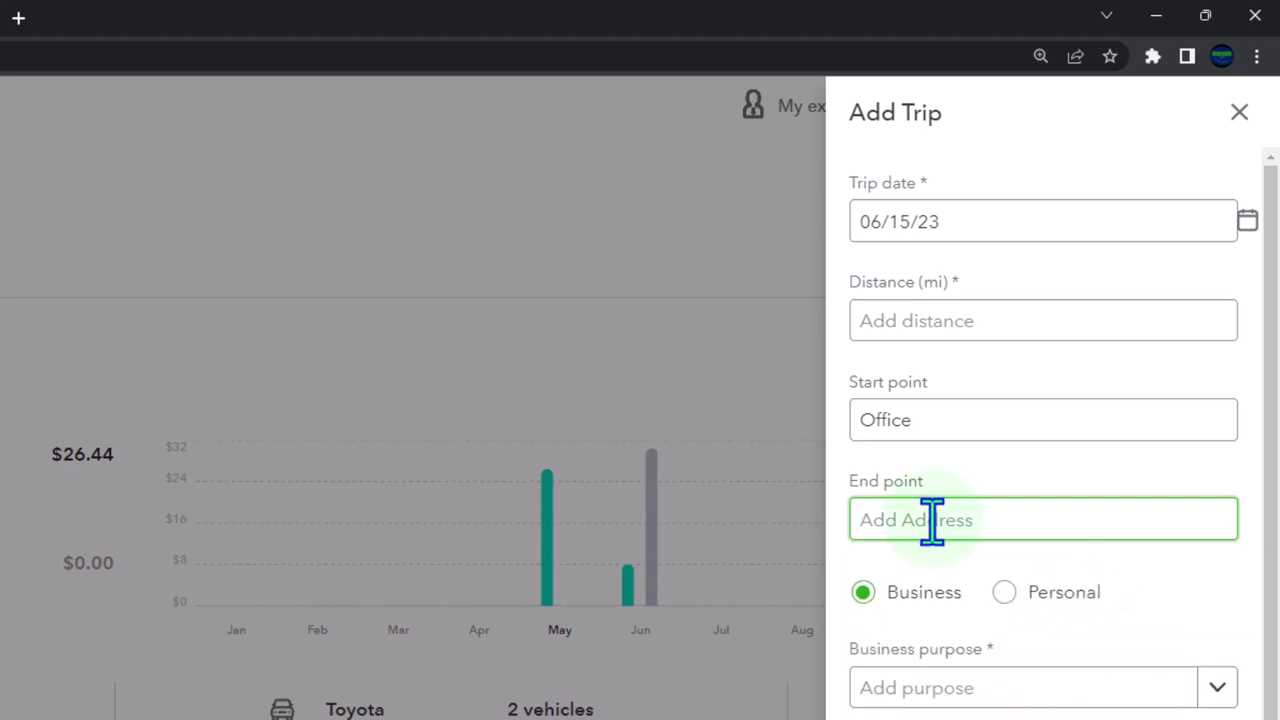
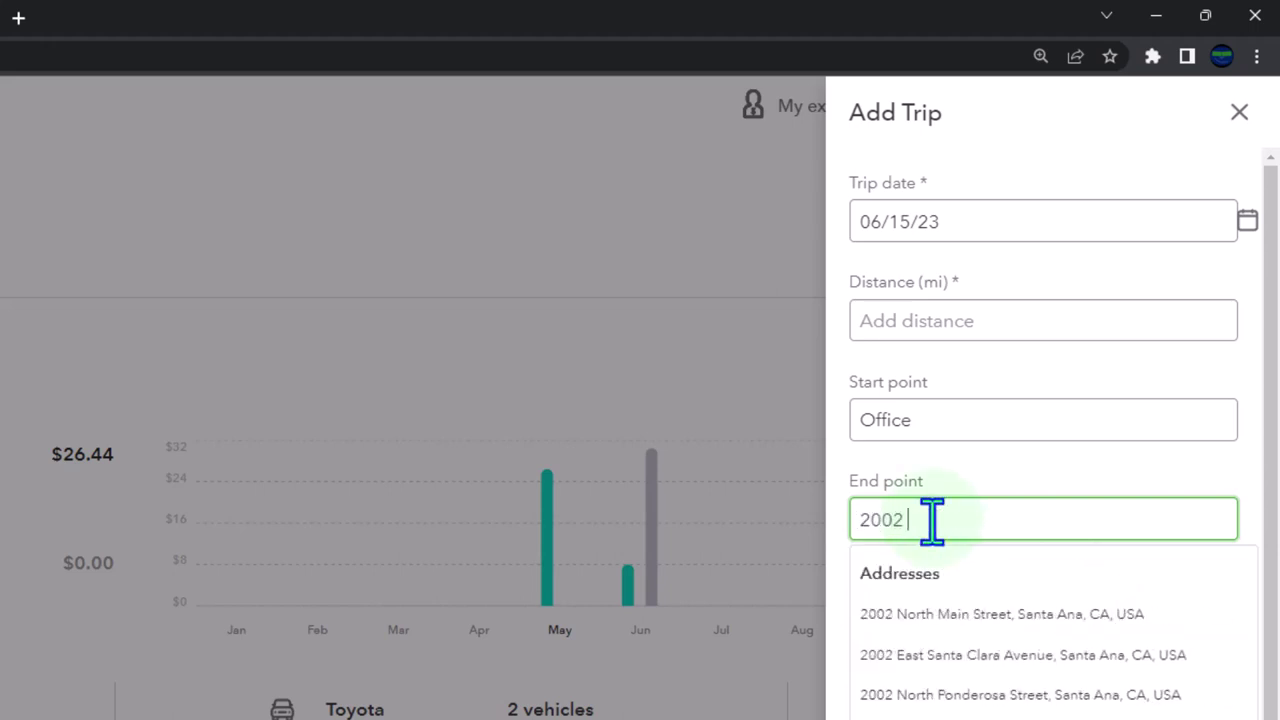
pyautogui.press('Down')
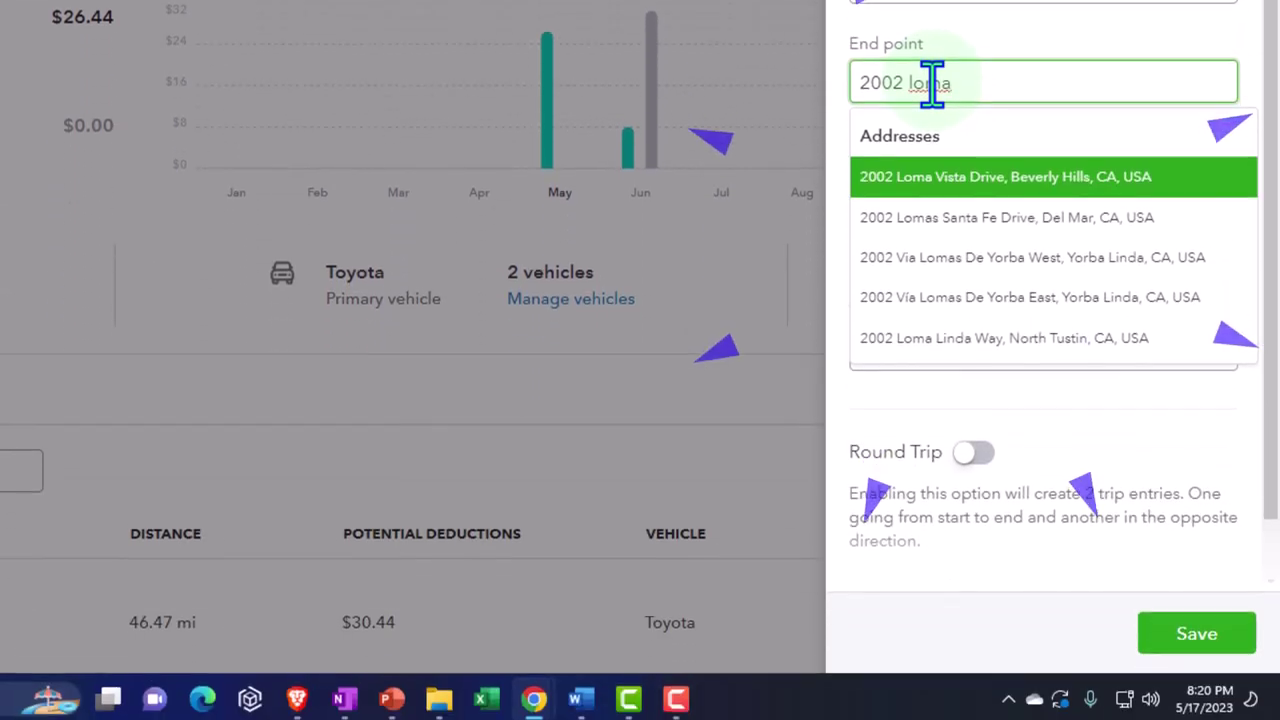
pyautogui.click(986, 182)
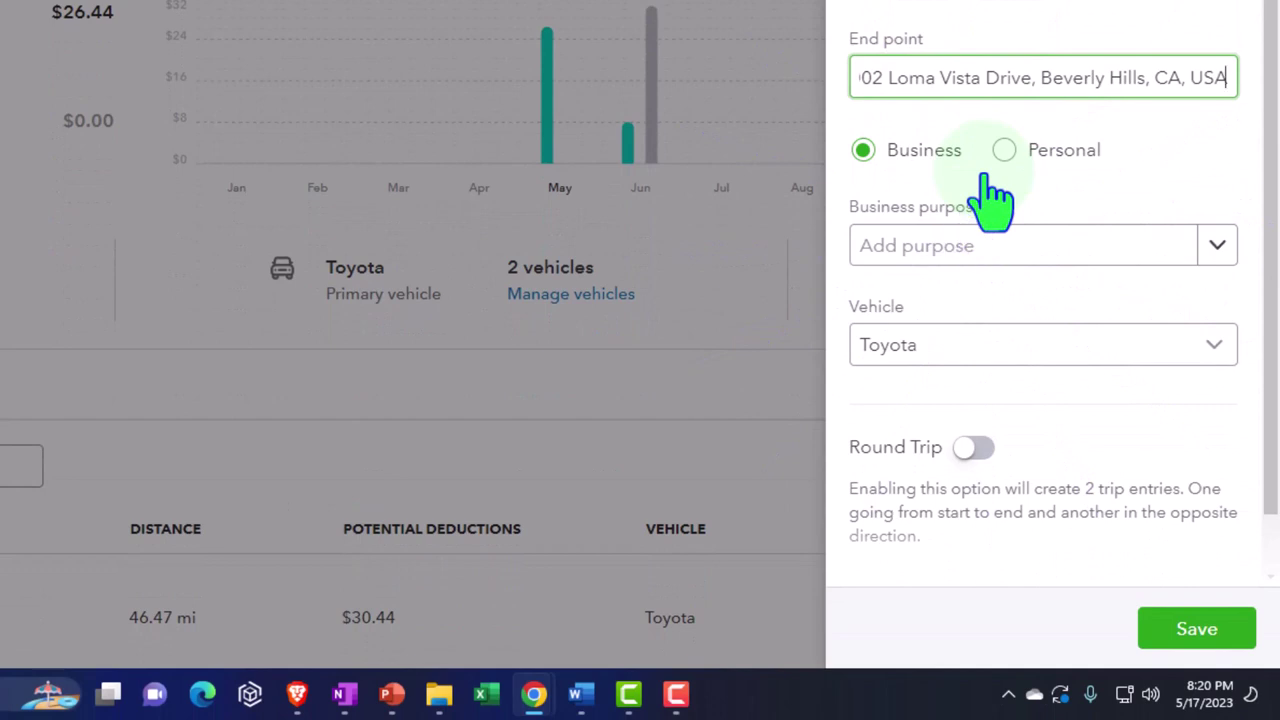
# Set the trip to Personal with purpose Medical as a round trip and save
pyautogui.click(1213, 250)
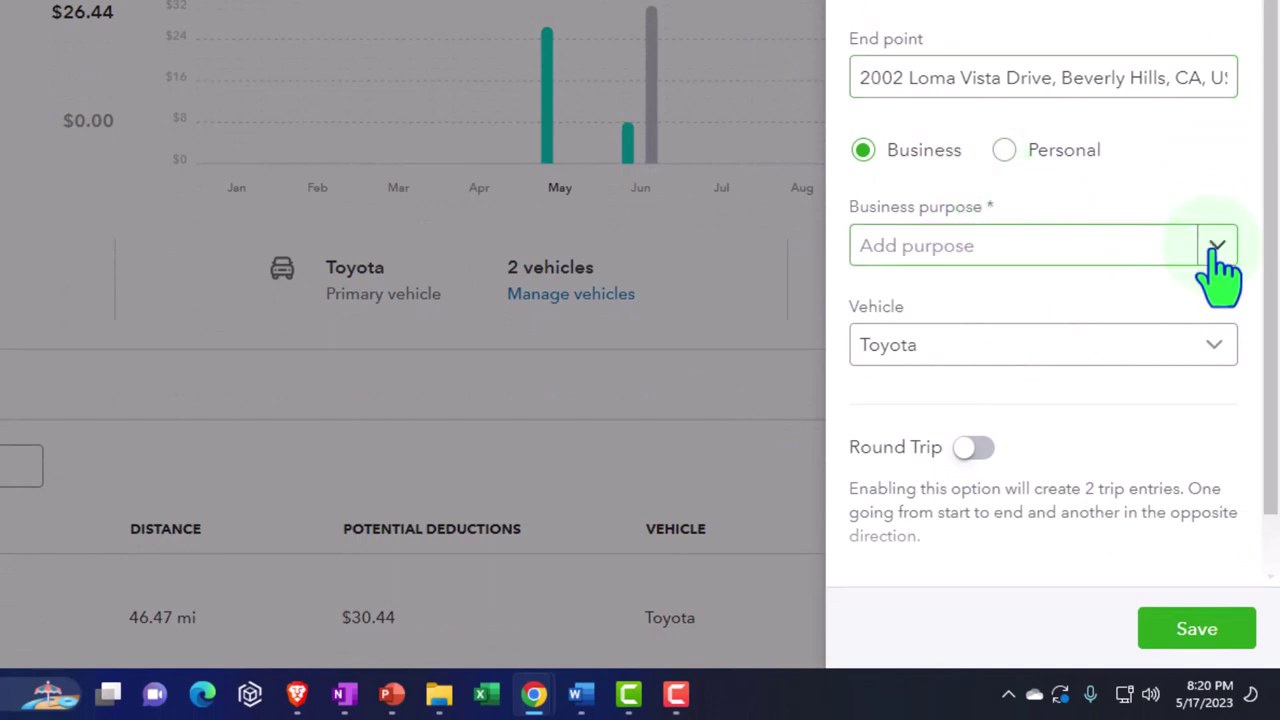
pyautogui.click(1215, 248)
pyautogui.click(1050, 152)
pyautogui.click(1214, 248)
pyautogui.click(1041, 392)
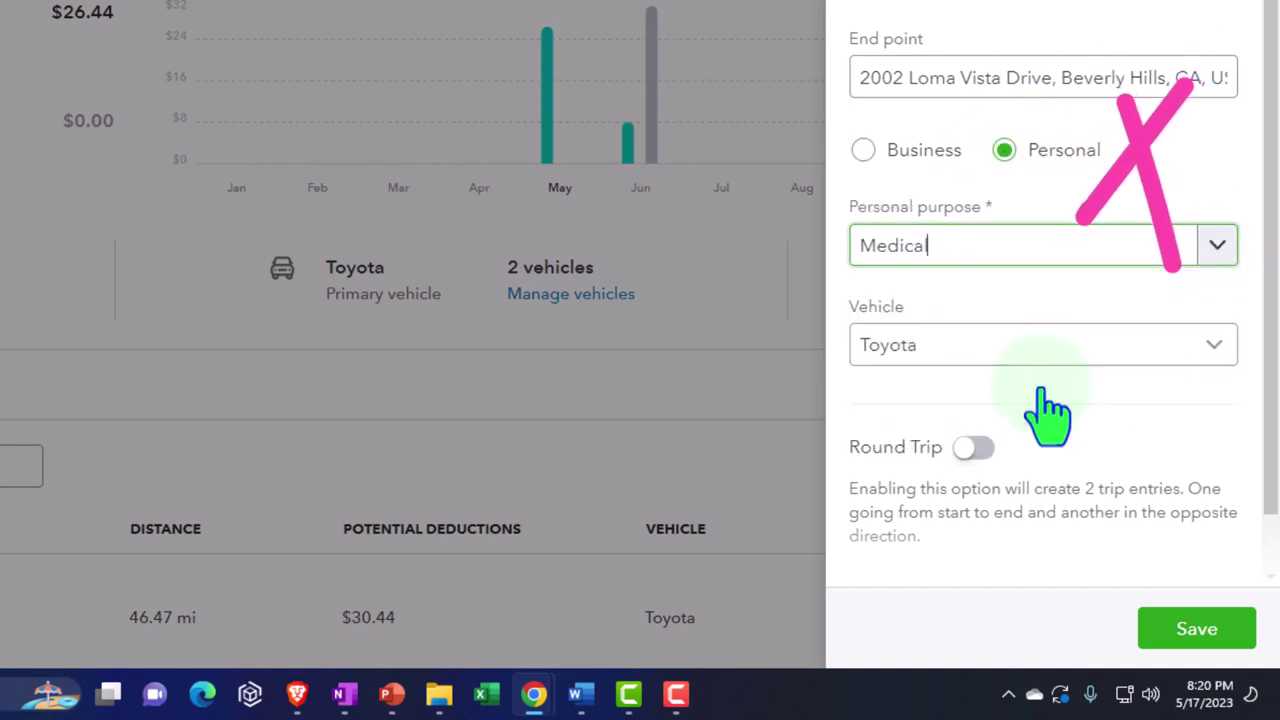
pyautogui.click(975, 449)
pyautogui.click(1205, 650)
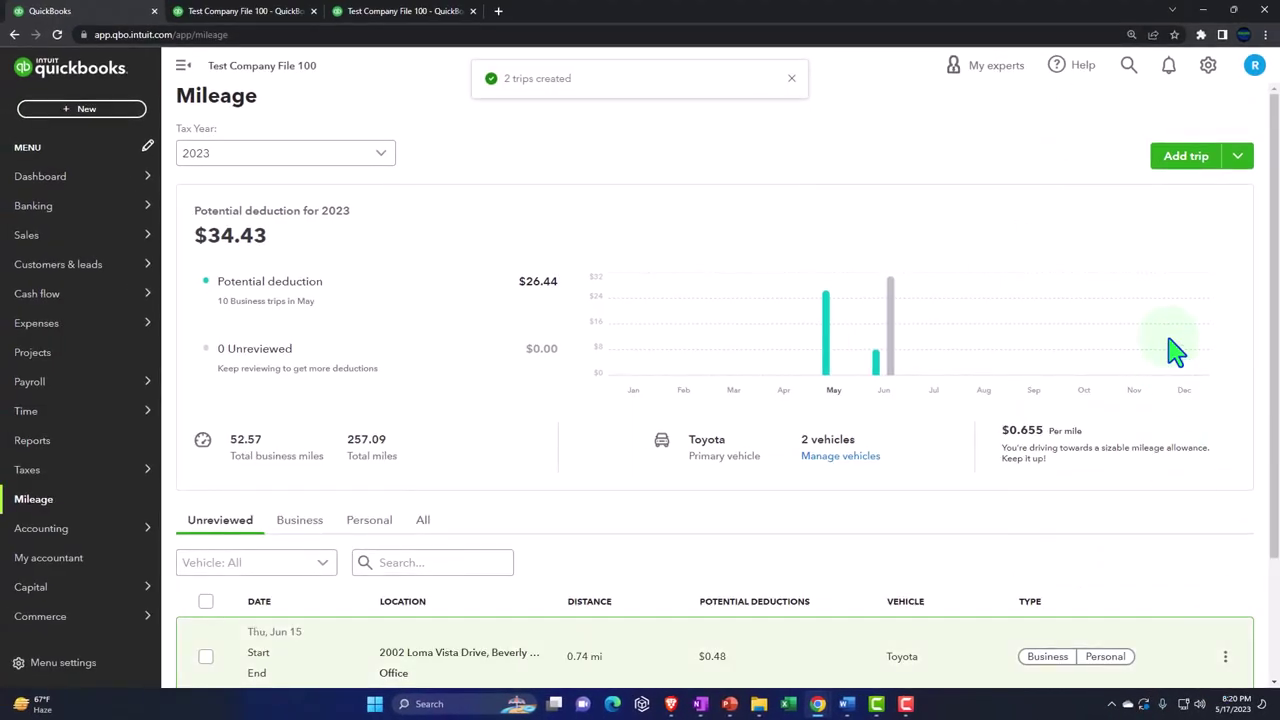
pyautogui.click(1230, 163)
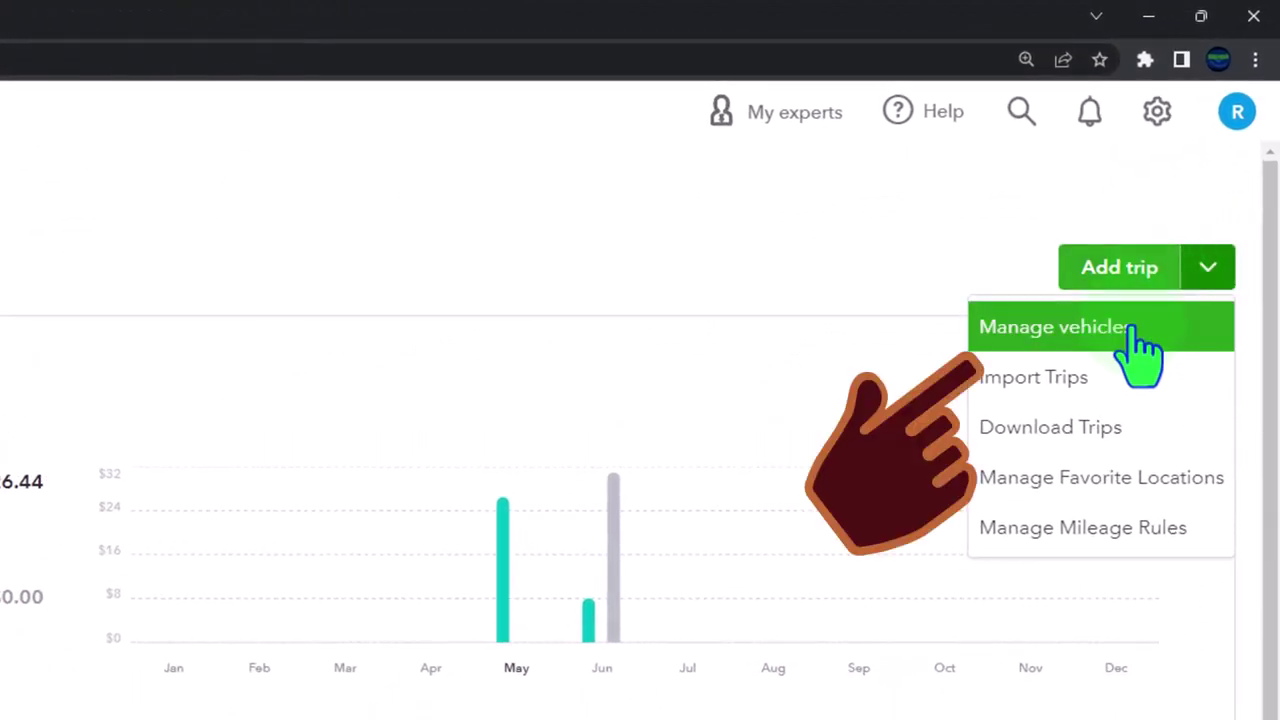
pyautogui.click(1140, 480)
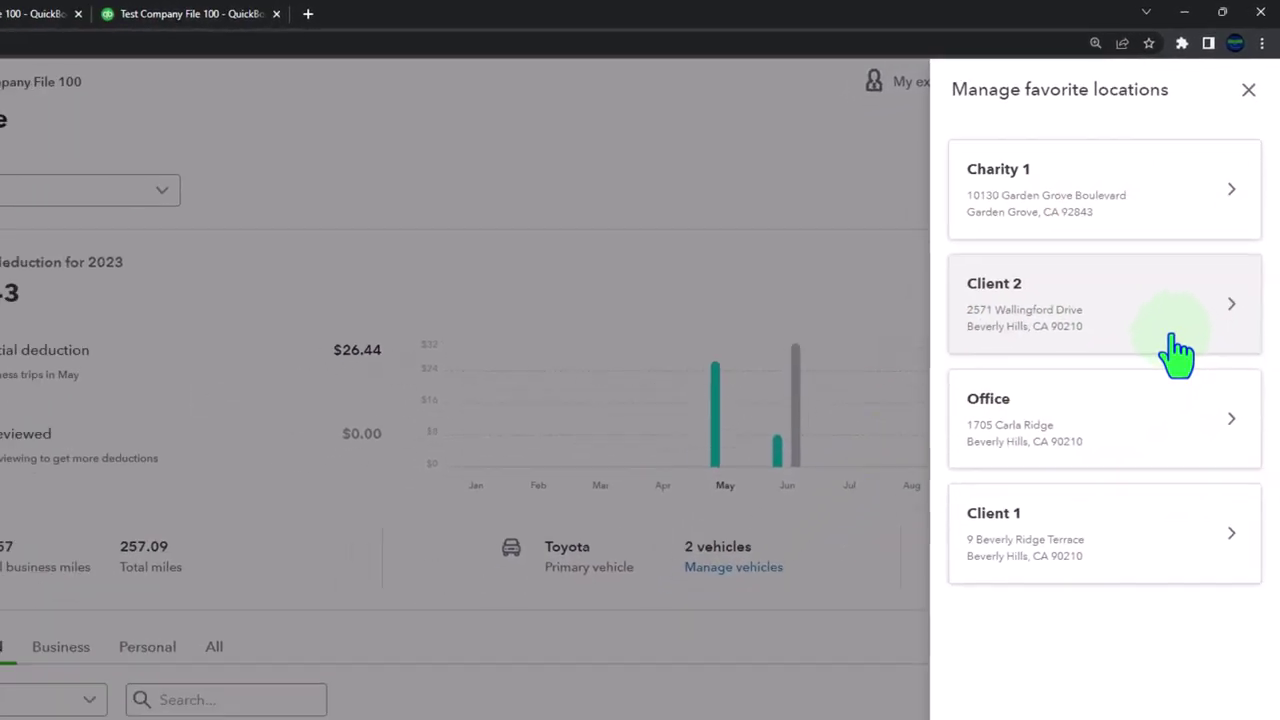
pyautogui.click(1198, 662)
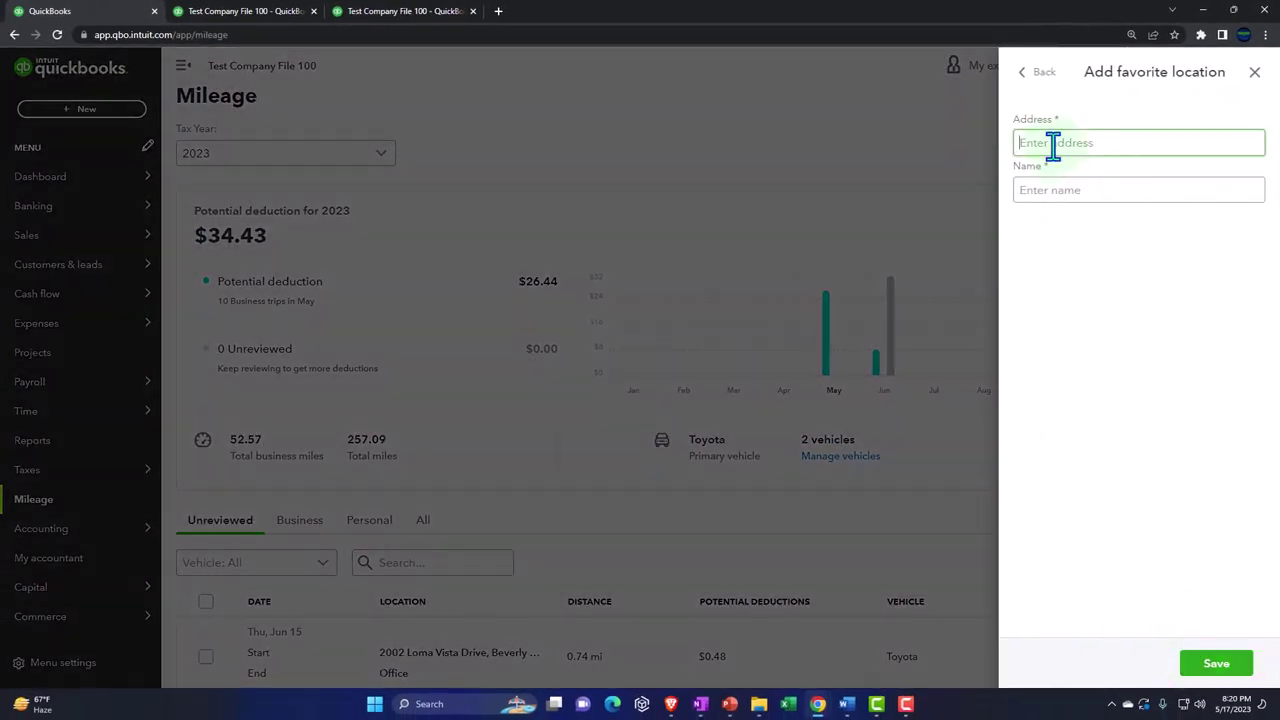
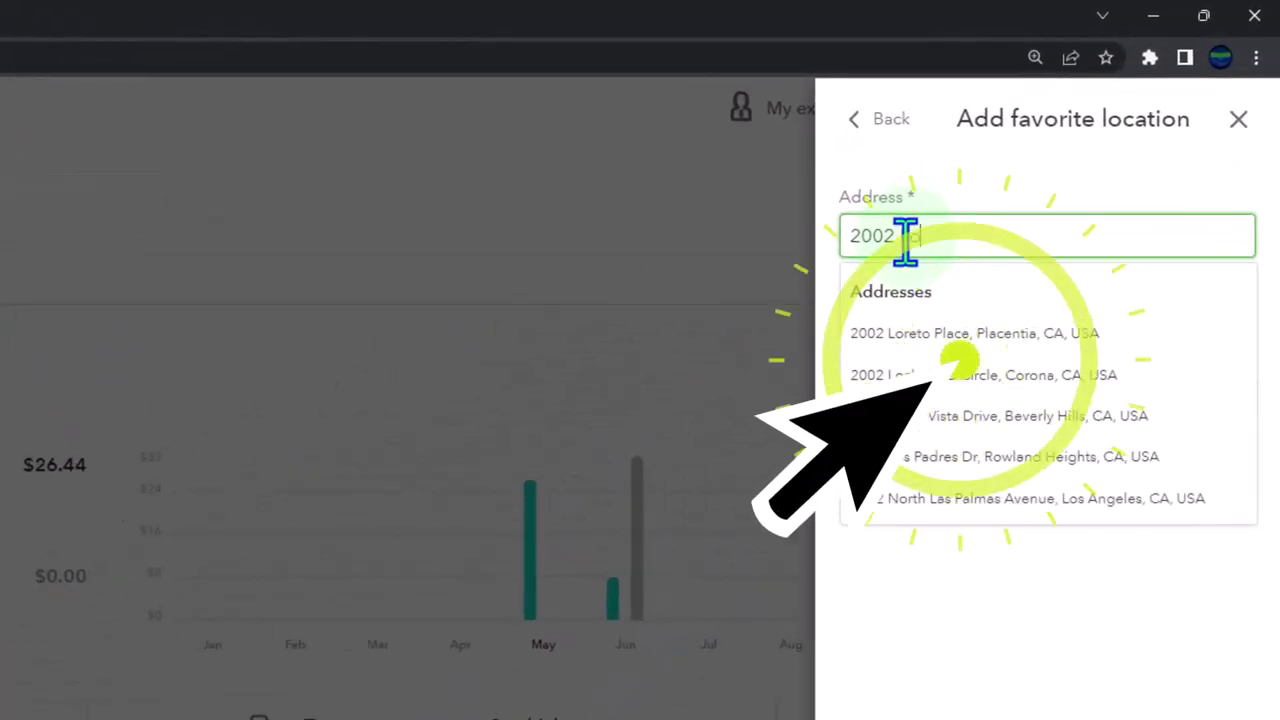
pyautogui.click(953, 335)
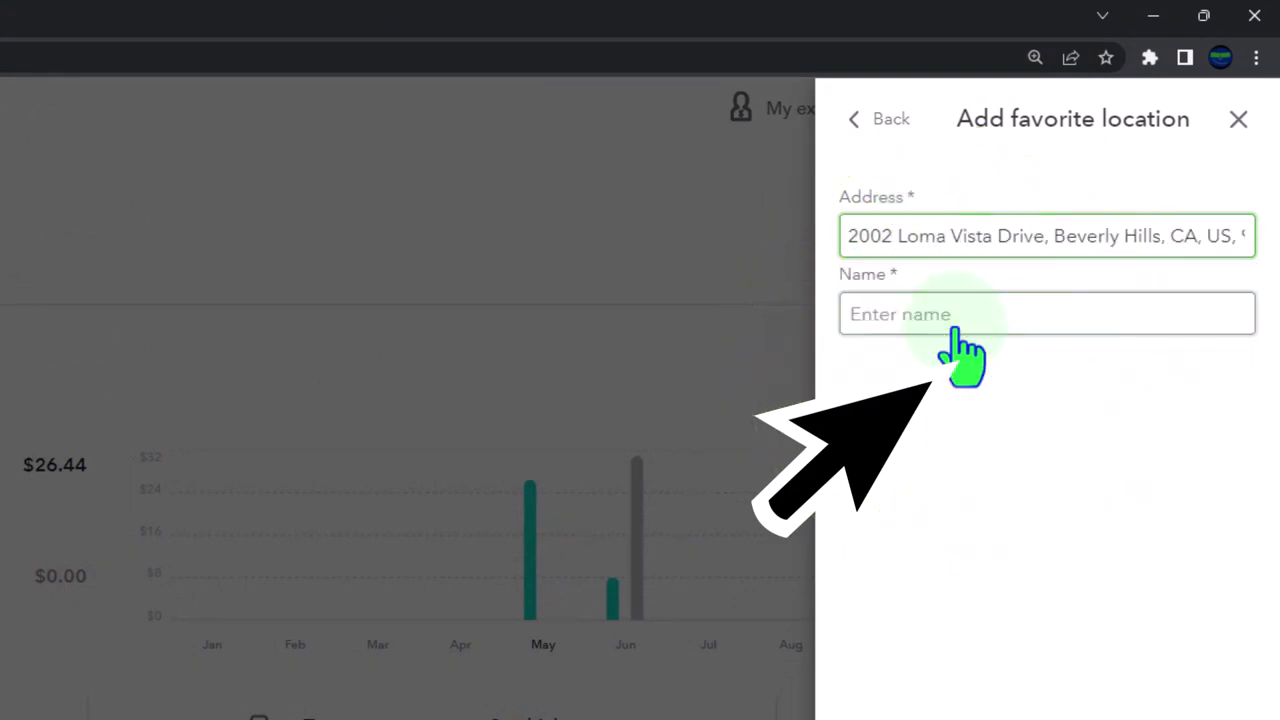
pyautogui.click(955, 326)
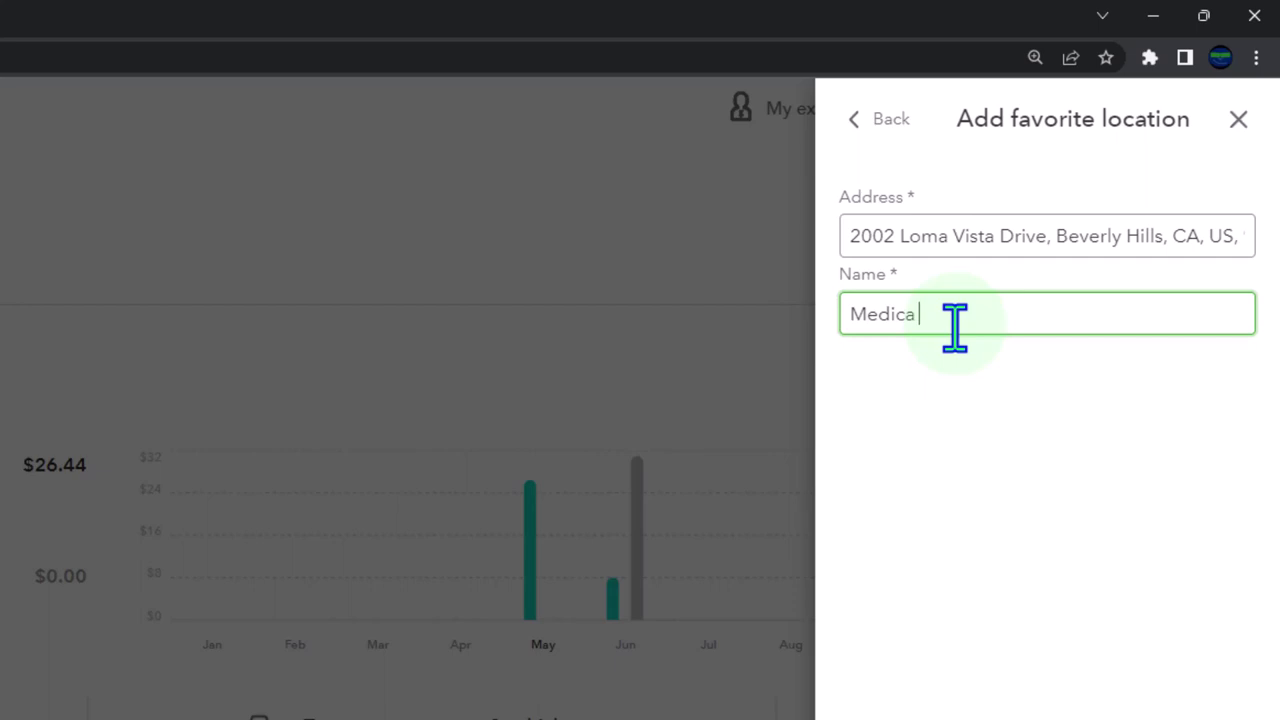
pyautogui.write('Medical ')
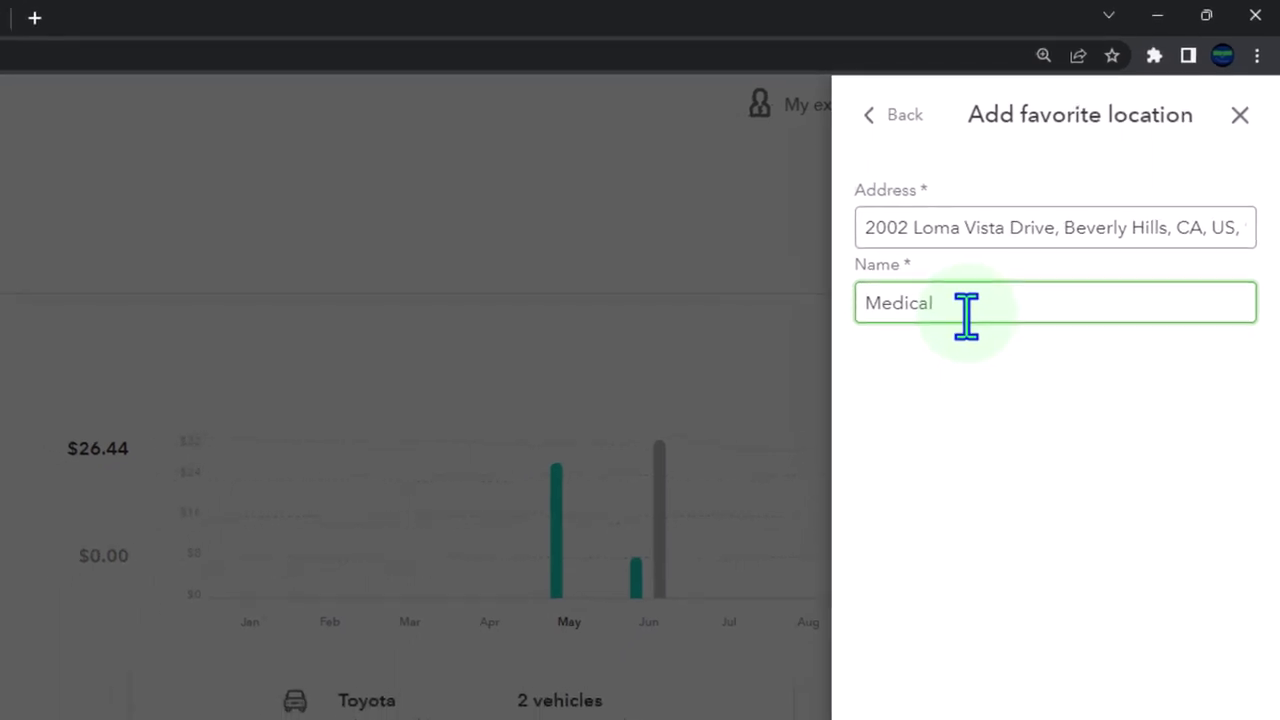
pyautogui.write('1')
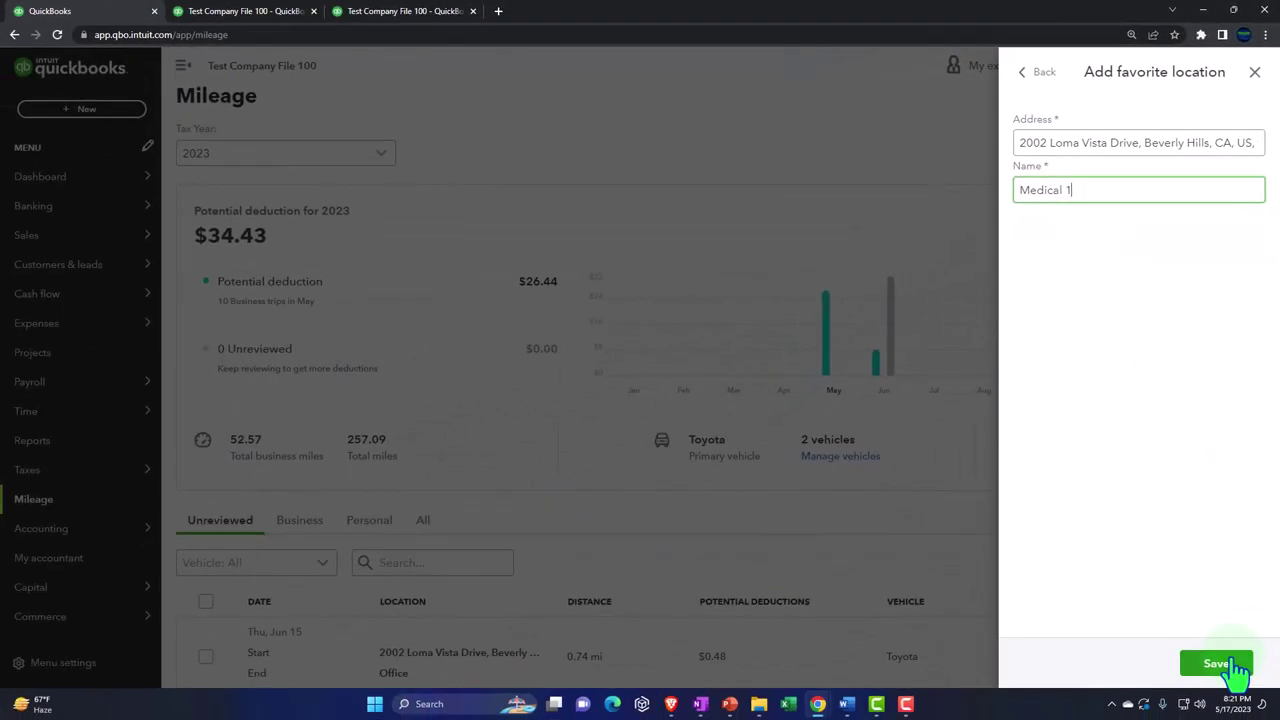
pyautogui.click(1216, 664)
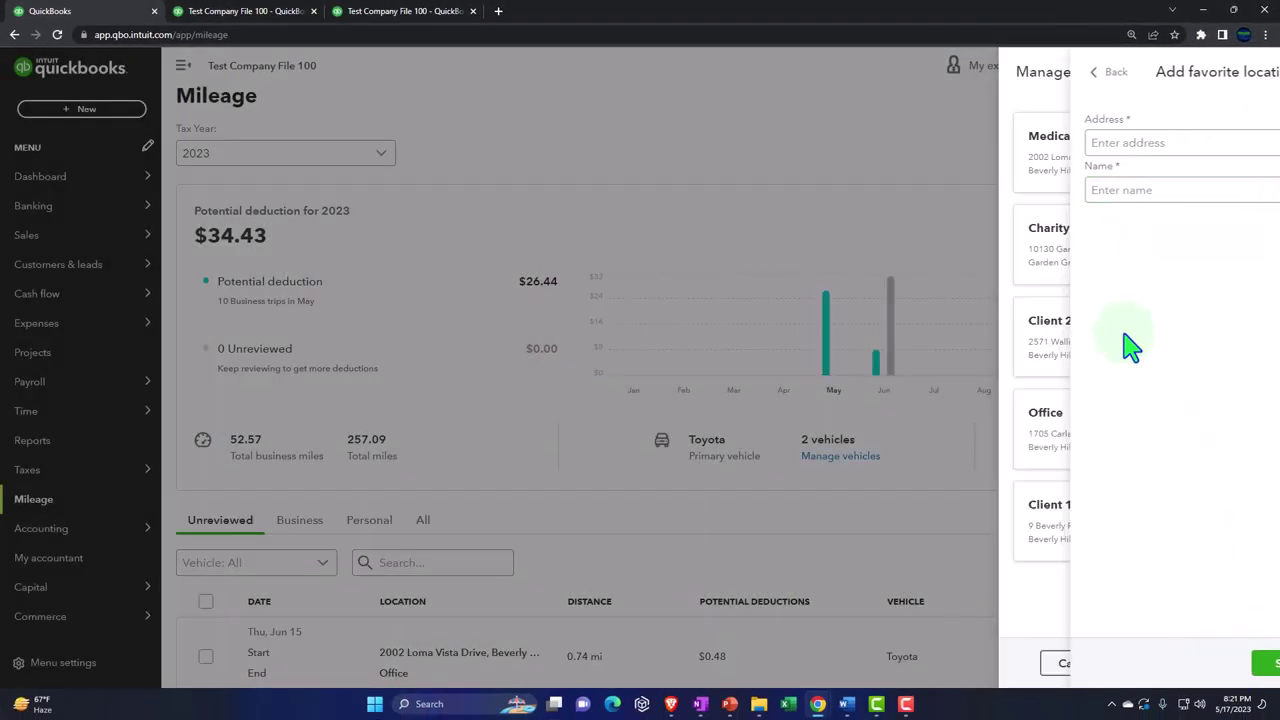
# Start a new trip dated 06/19/23 from Office to Medical 1
pyautogui.click(1254, 74)
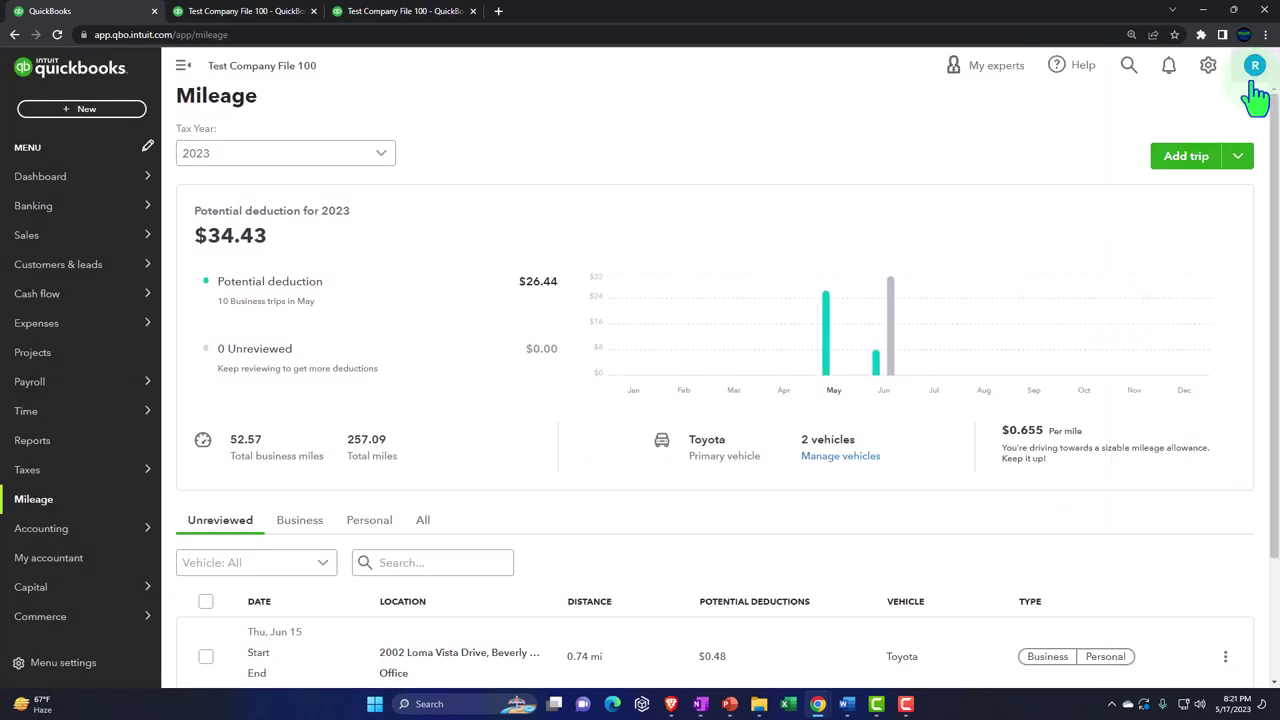
pyautogui.click(1236, 160)
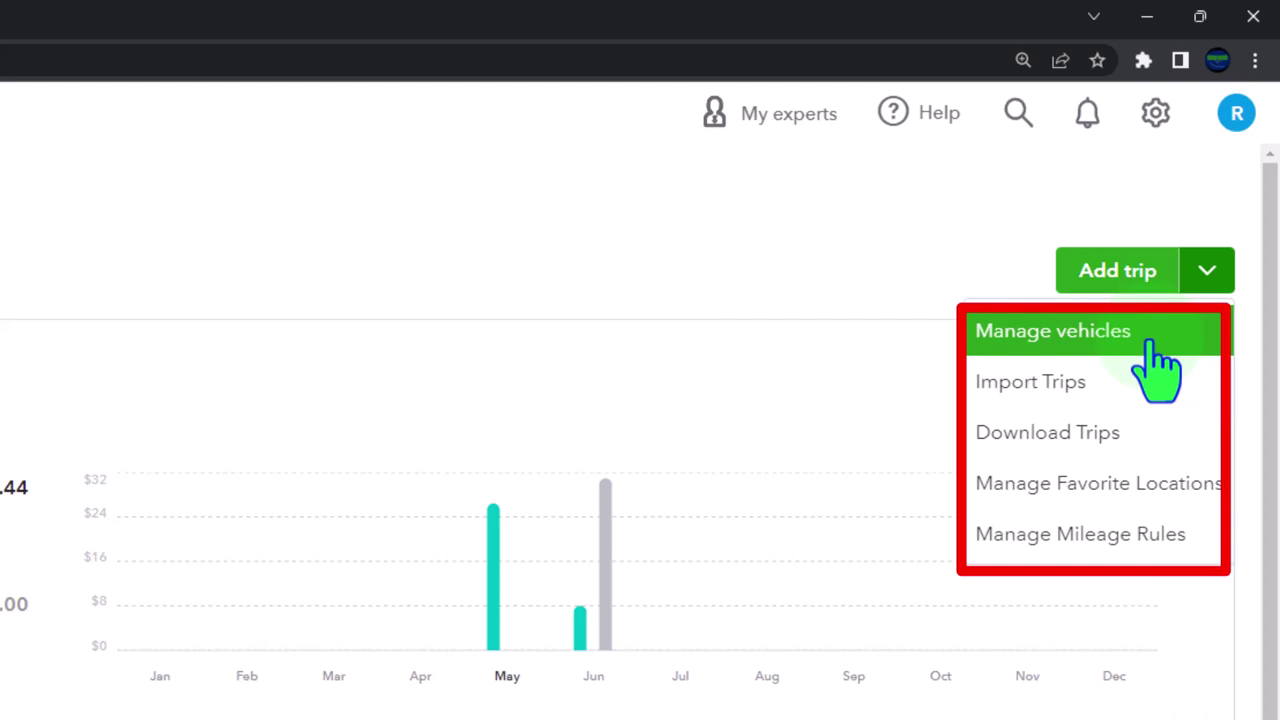
pyautogui.click(1114, 278)
pyautogui.click(1245, 237)
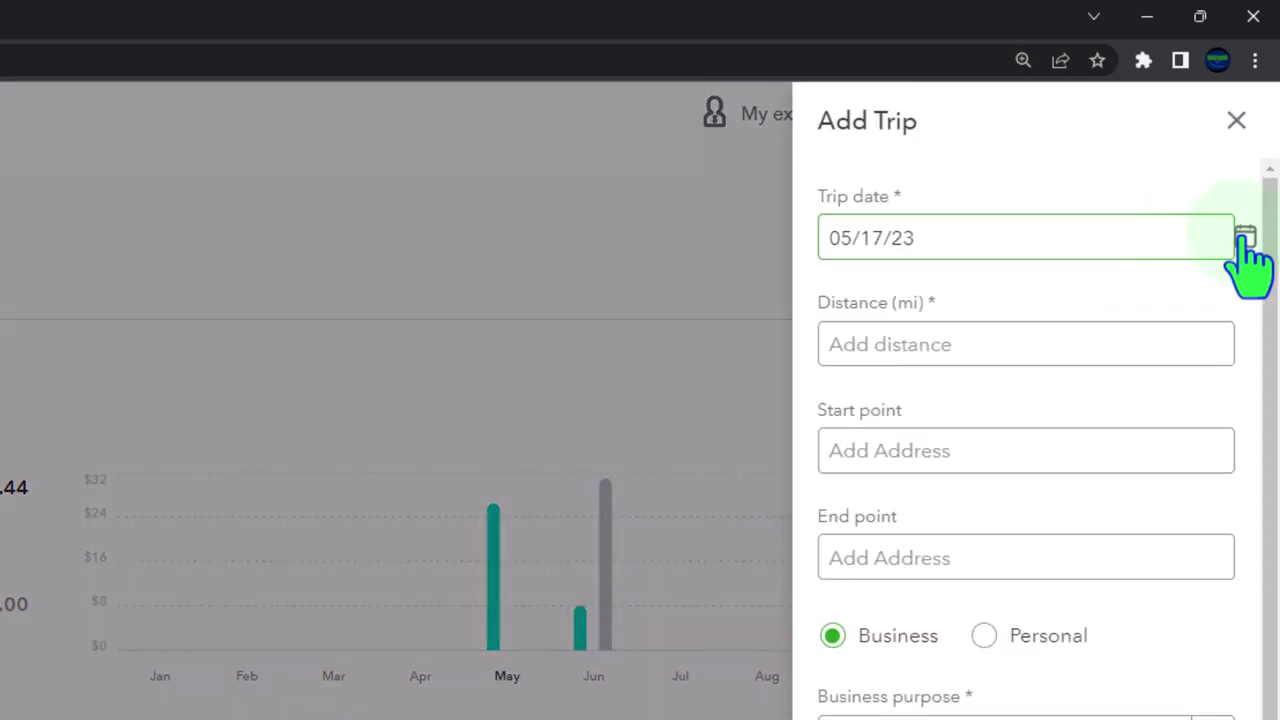
pyautogui.click(1101, 313)
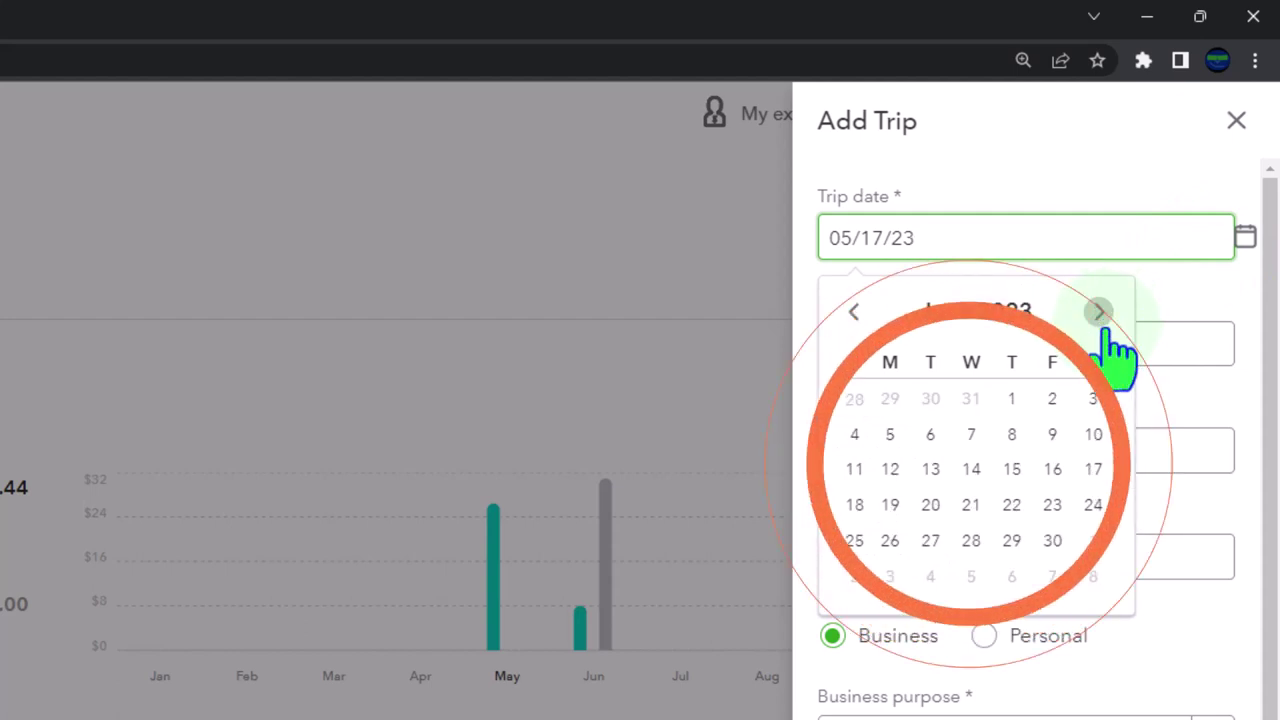
pyautogui.click(890, 508)
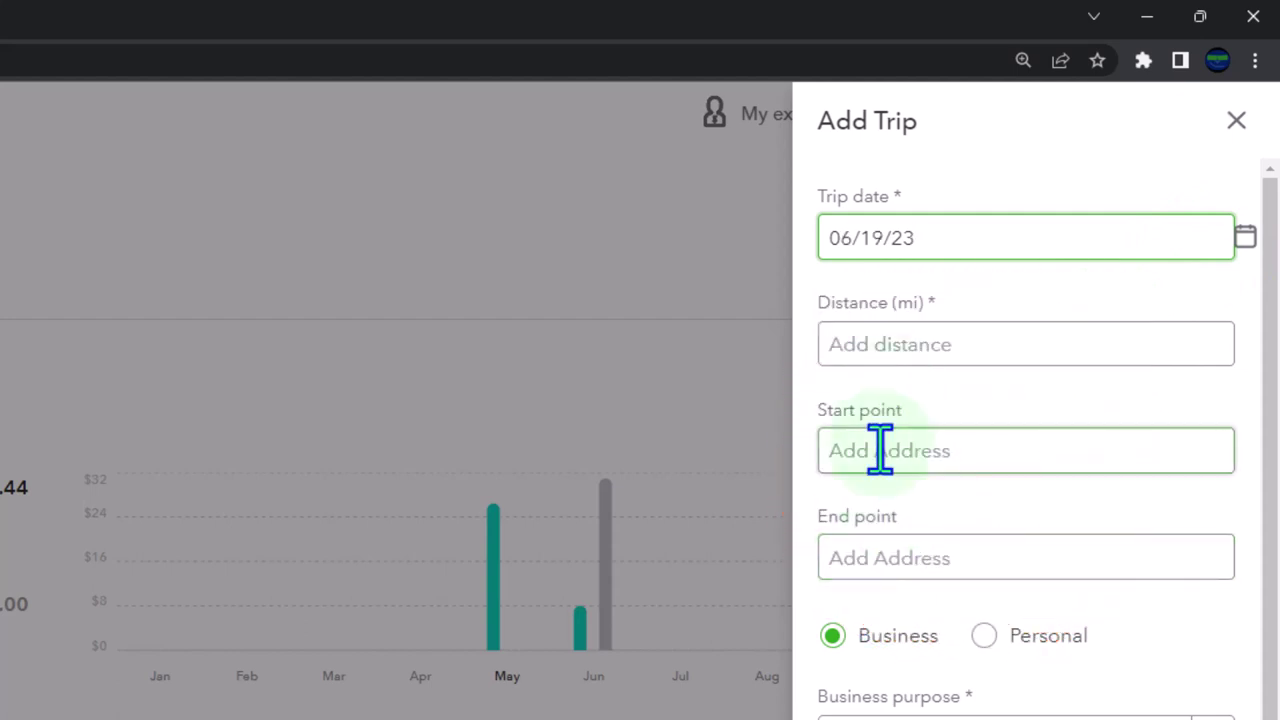
pyautogui.click(880, 450)
pyautogui.click(913, 680)
pyautogui.click(902, 557)
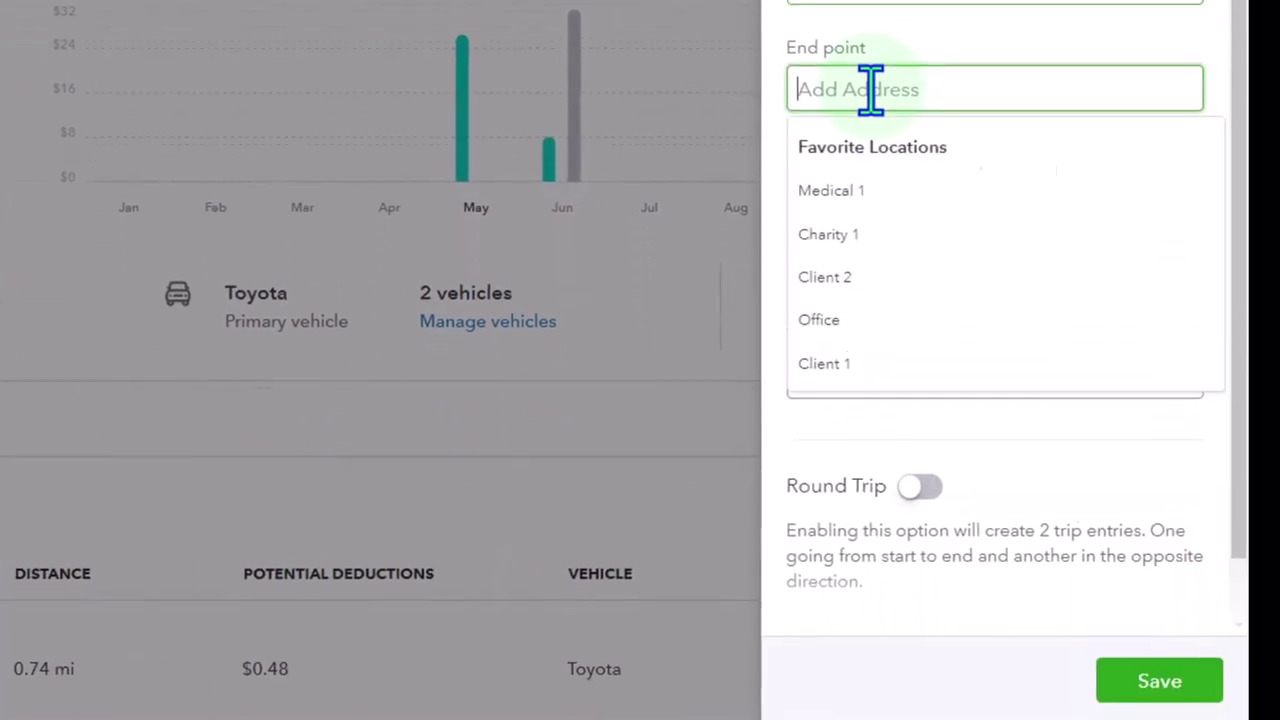
pyautogui.click(868, 190)
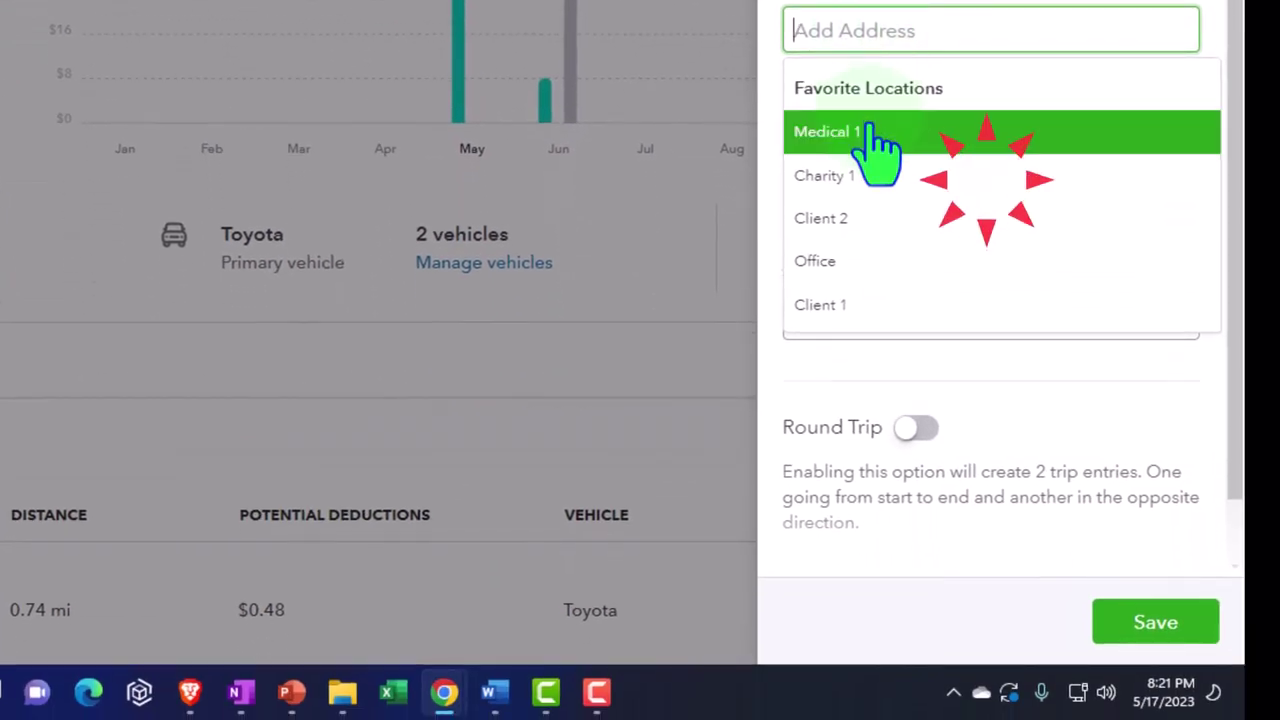
# Mark the trip Personal with purpose Medical and save it
pyautogui.click(946, 110)
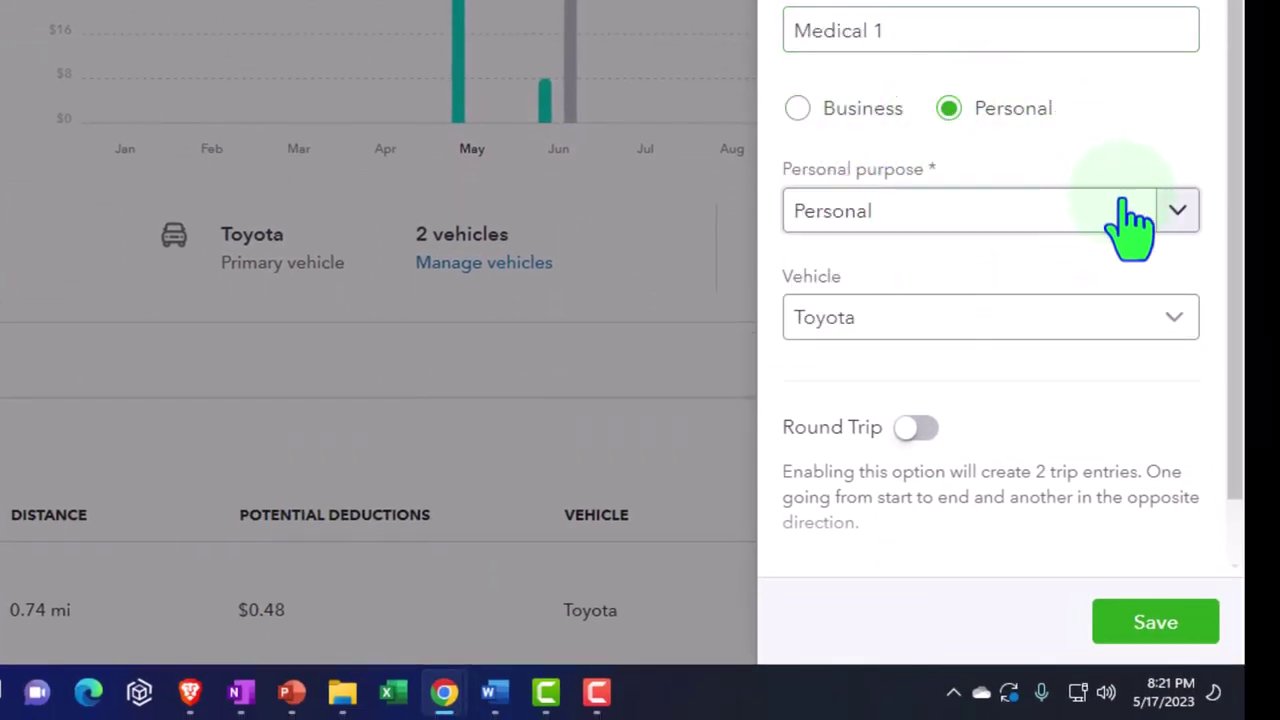
pyautogui.click(1178, 226)
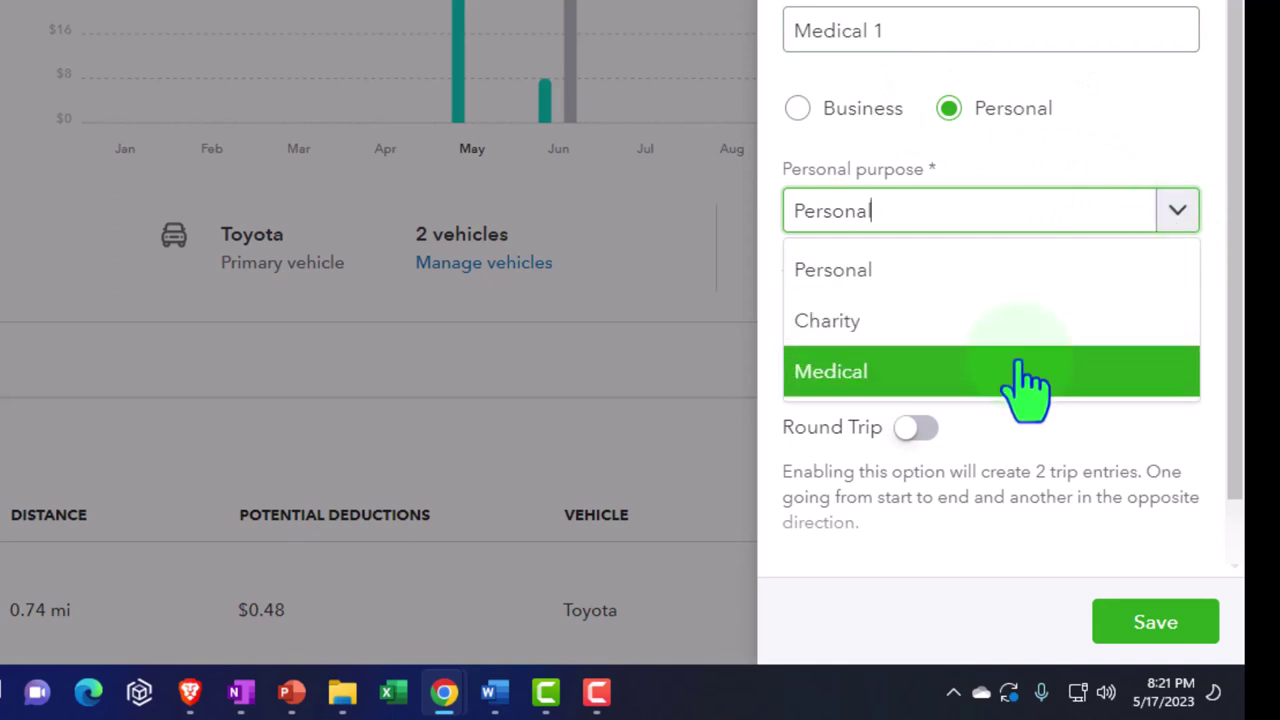
pyautogui.click(1022, 375)
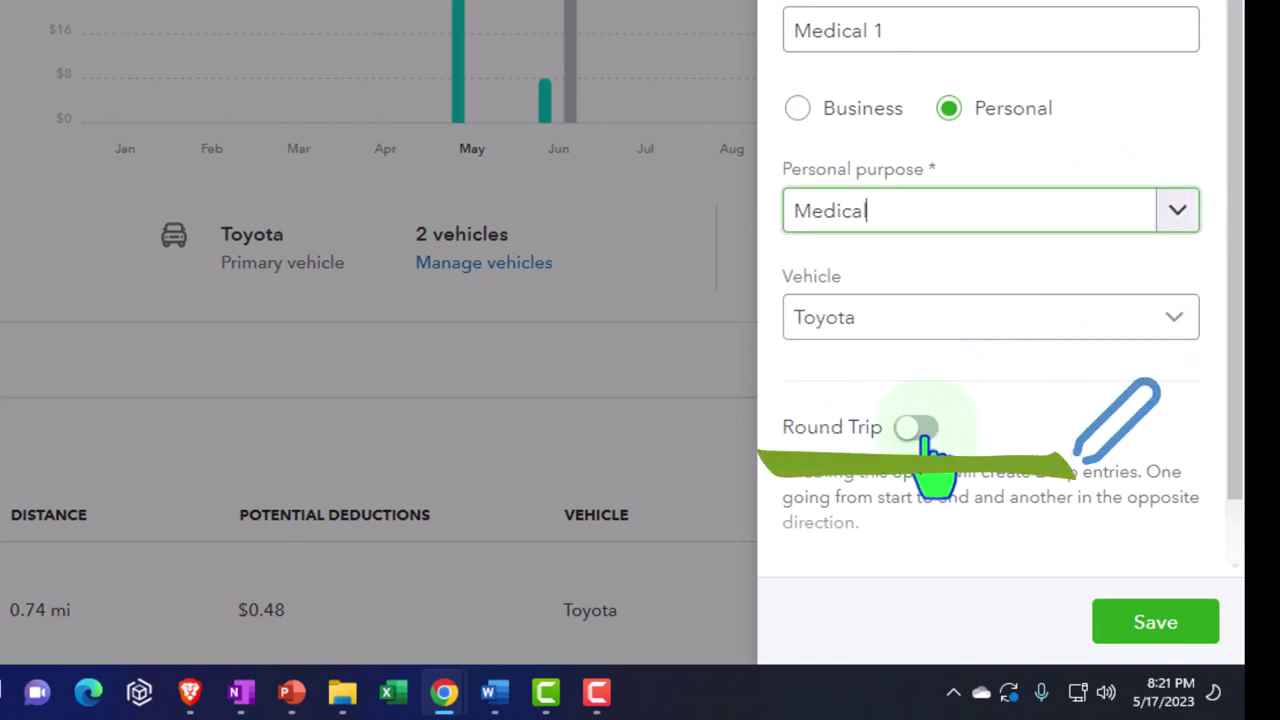
pyautogui.click(1155, 622)
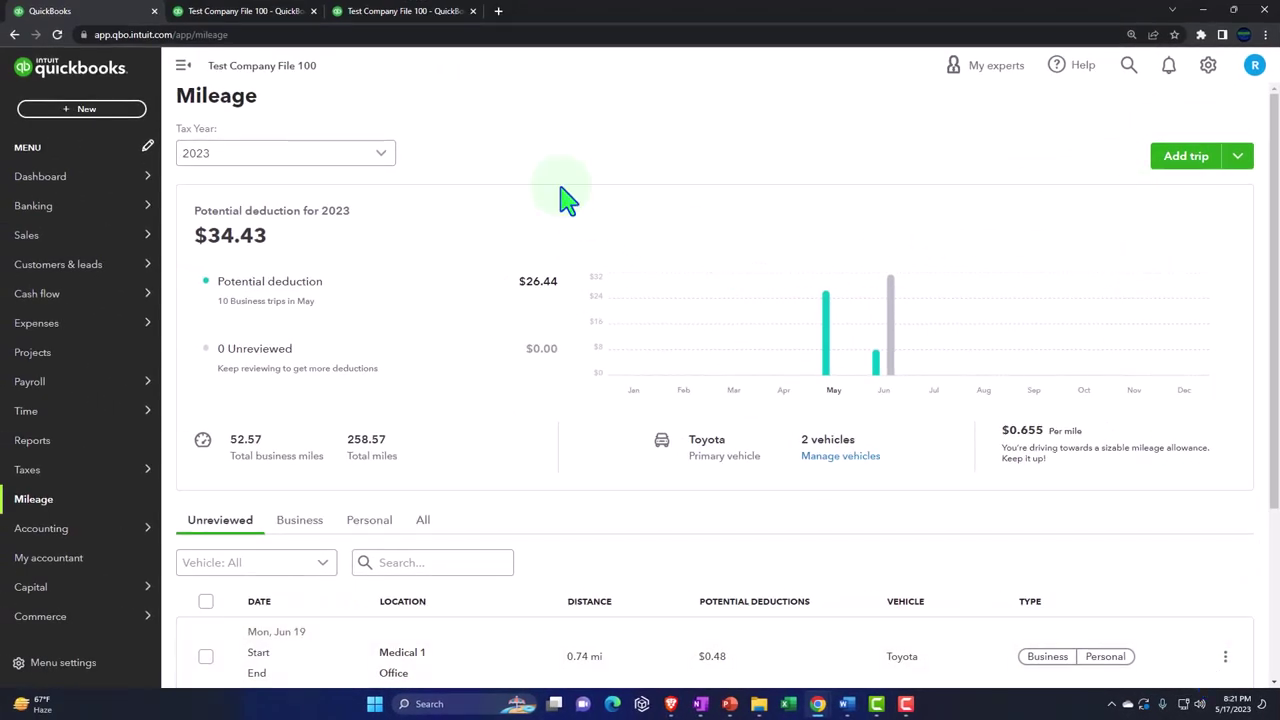
# Start a new expense with Gas Station as the payee
pyautogui.click(395, 12)
pyautogui.scroll(5, 510, 380)
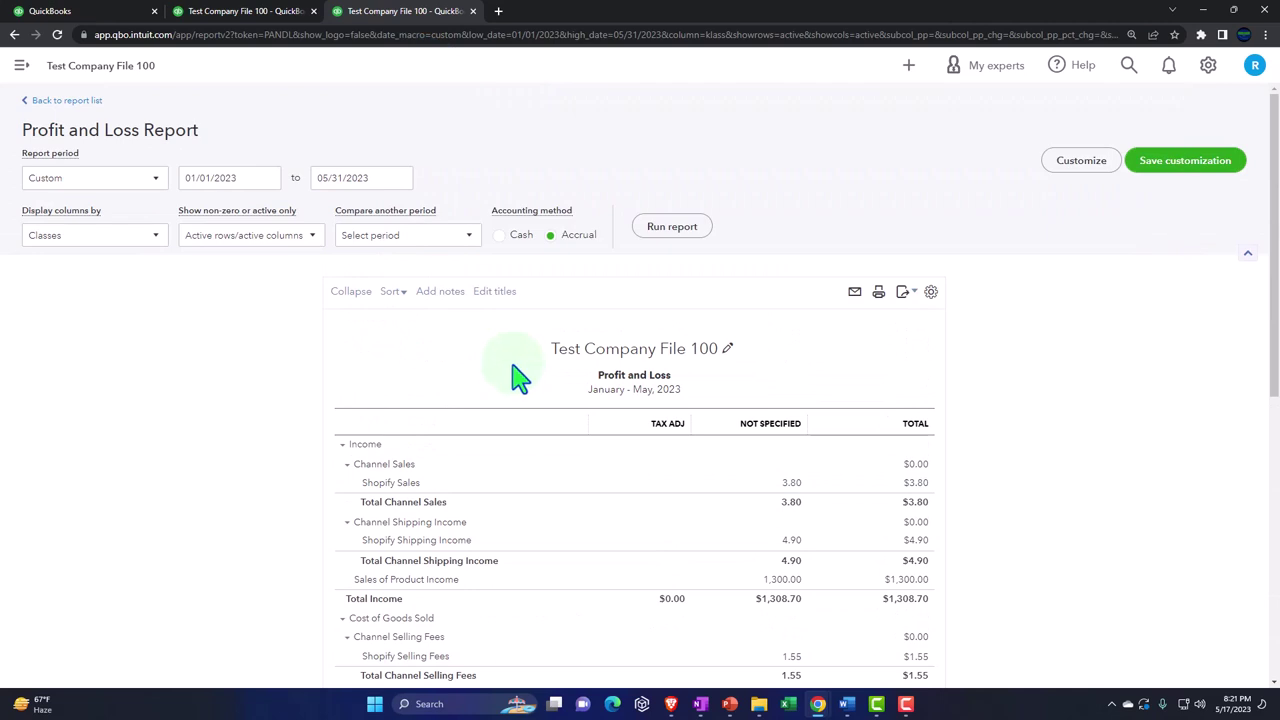
pyautogui.click(116, 14)
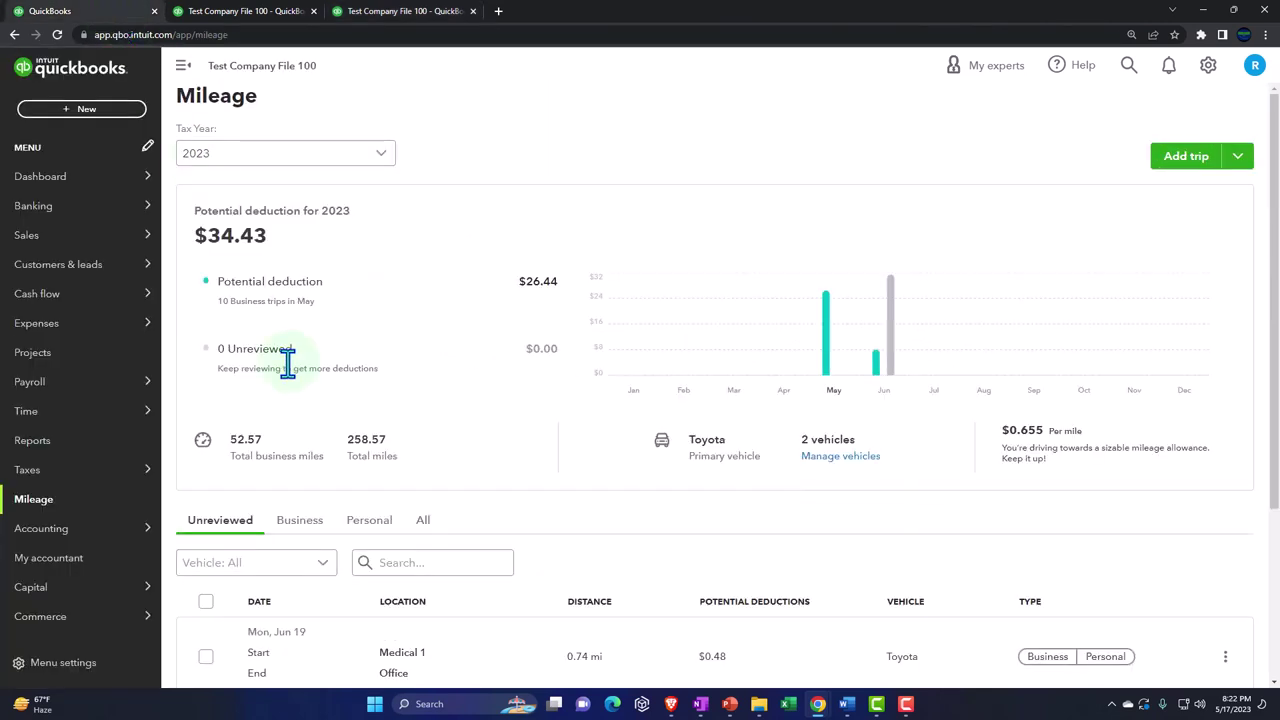
pyautogui.click(85, 118)
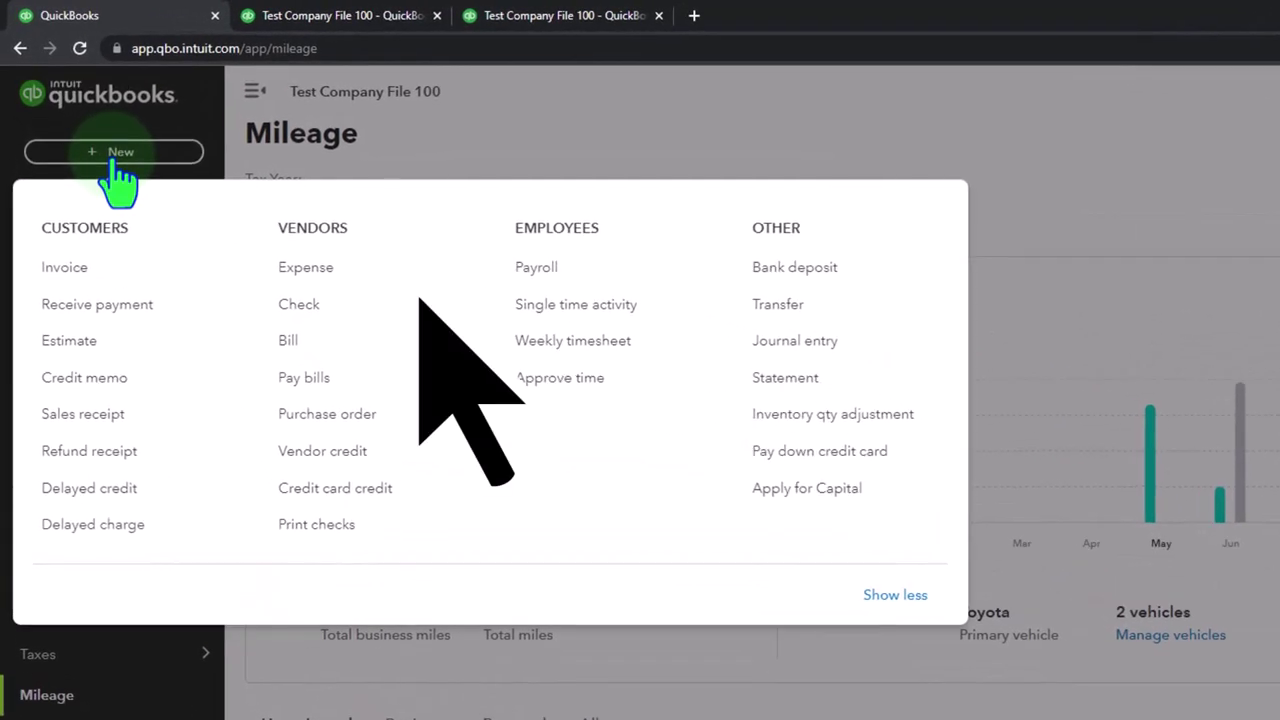
pyautogui.click(300, 268)
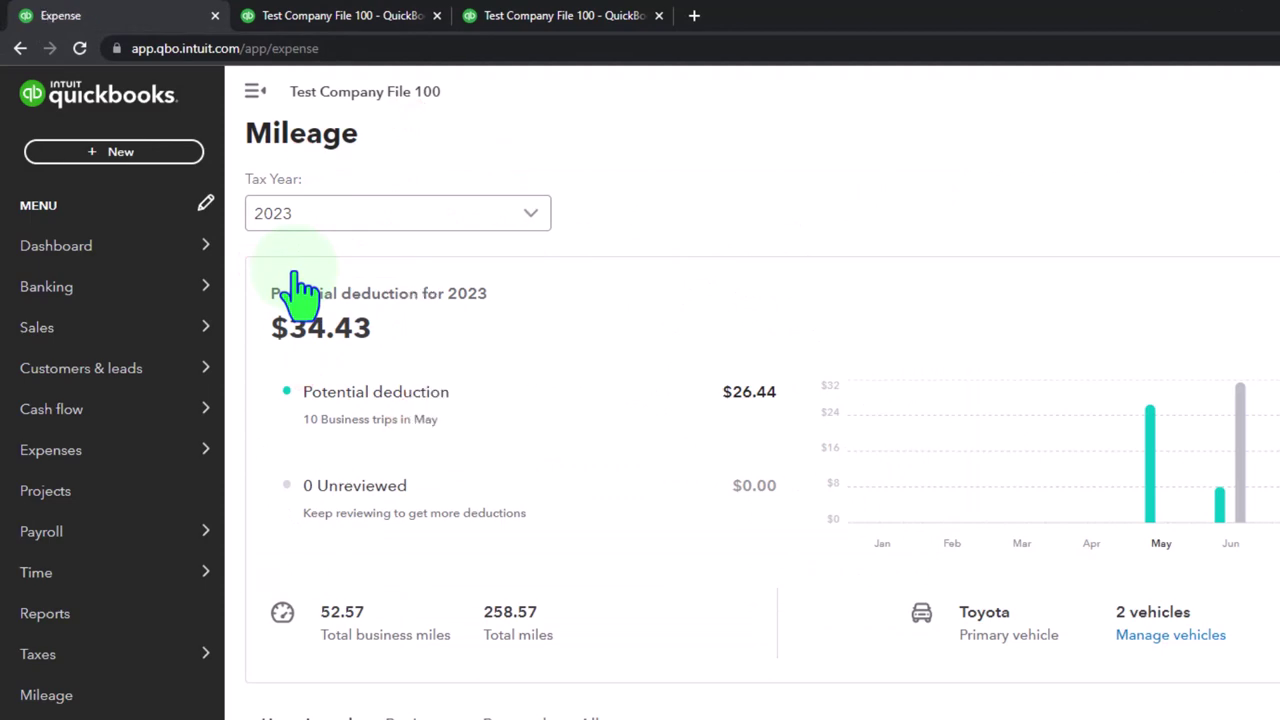
pyautogui.click(259, 191)
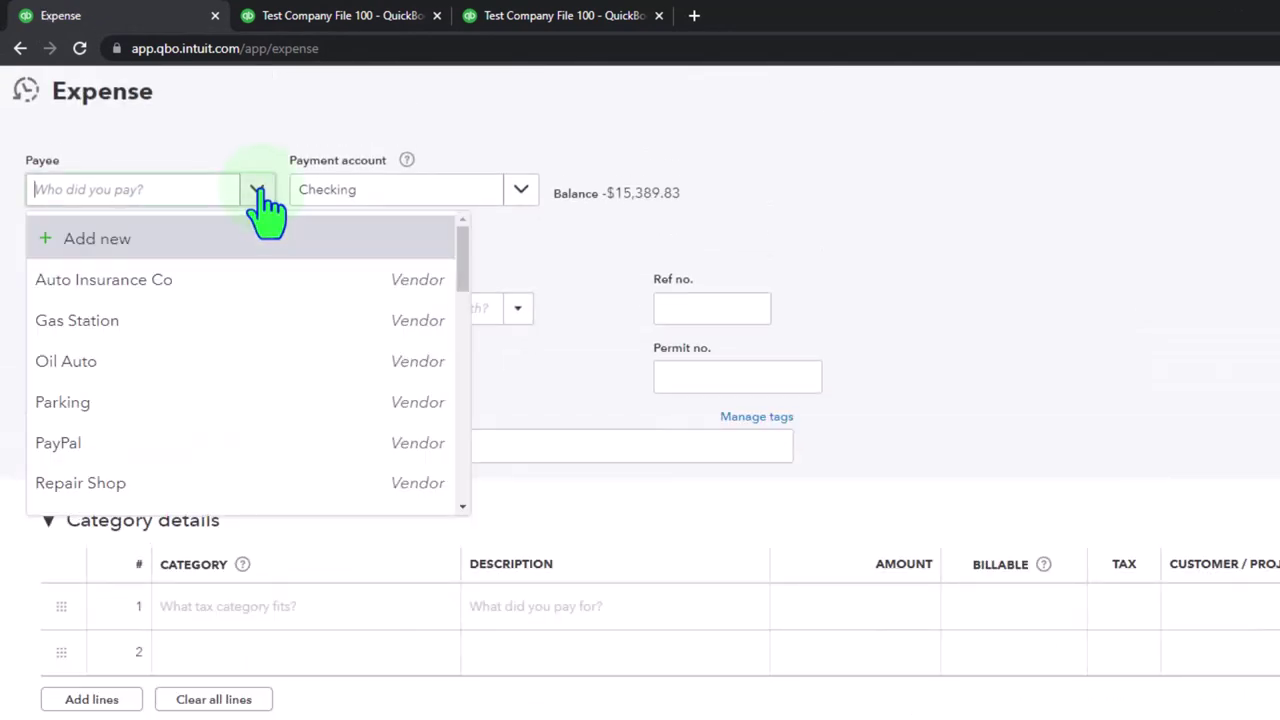
pyautogui.click(188, 190)
pyautogui.write('Ga')
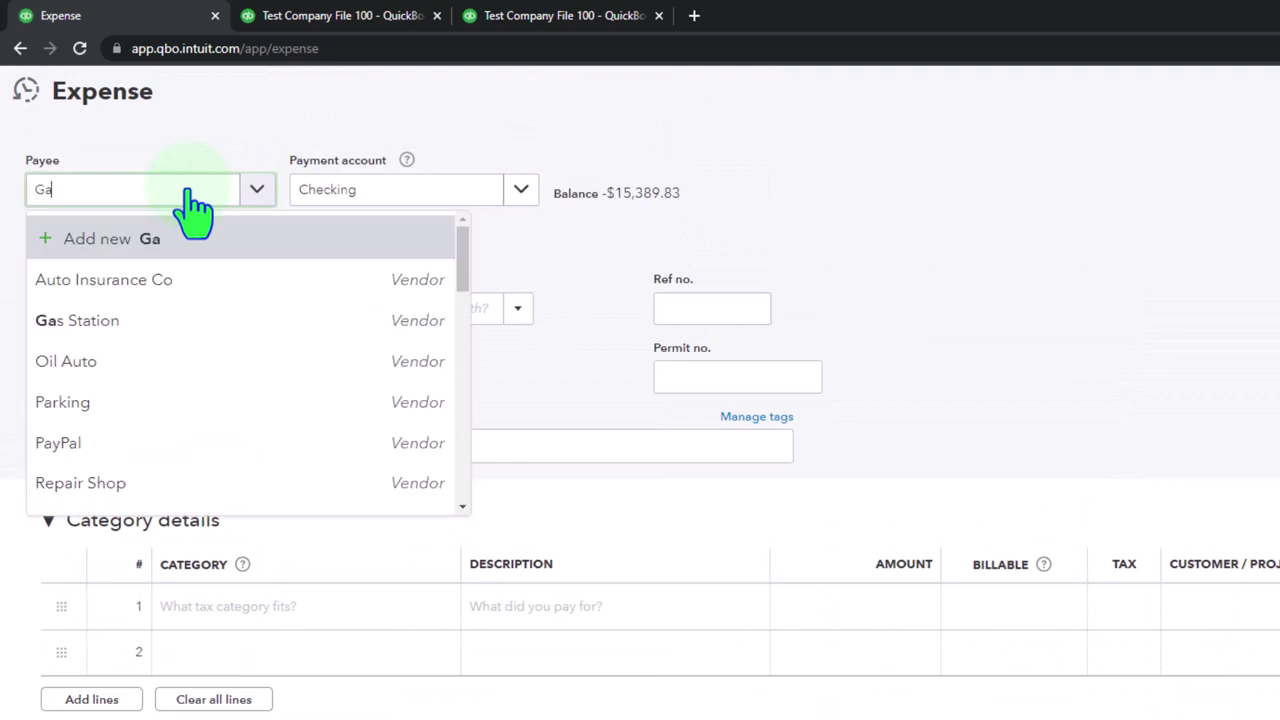
pyautogui.press('Down')
pyautogui.press('Down')
pyautogui.press('Tab')
pyautogui.press('Tab')
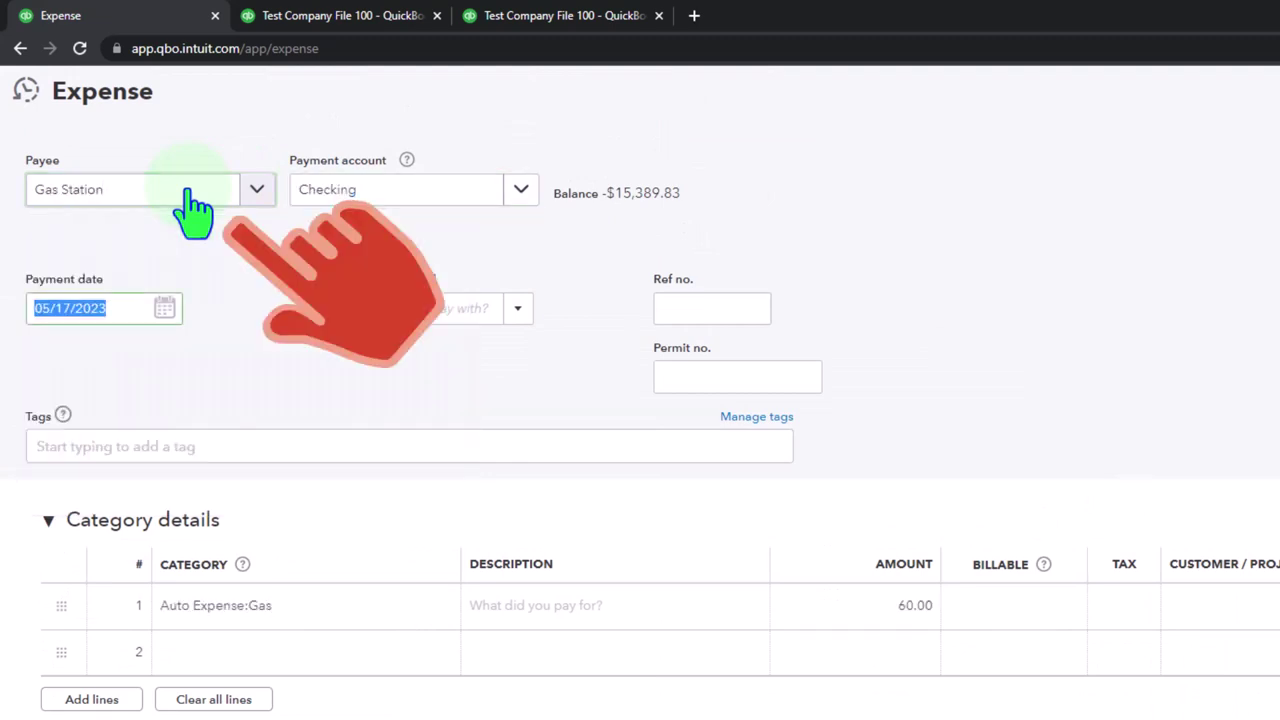
pyautogui.press('Tab')
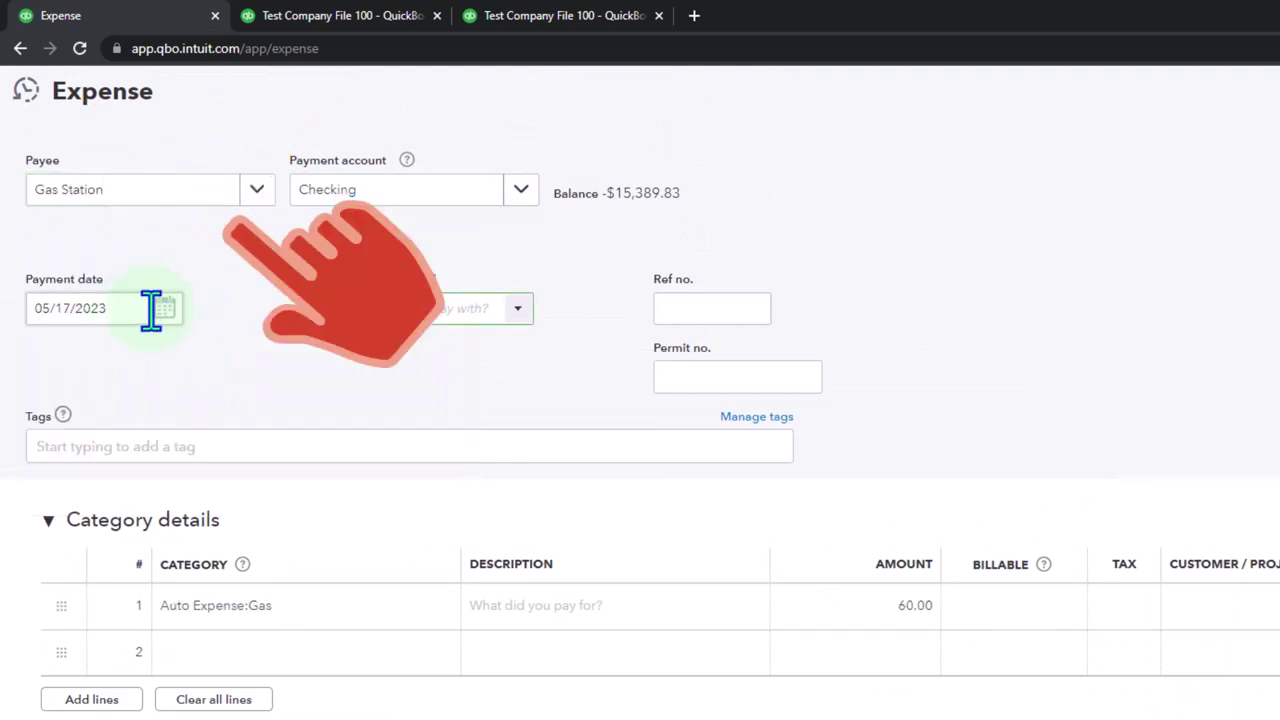
# Set the expense payment date to 06/07/2023
pyautogui.click(164, 309)
pyautogui.click(218, 361)
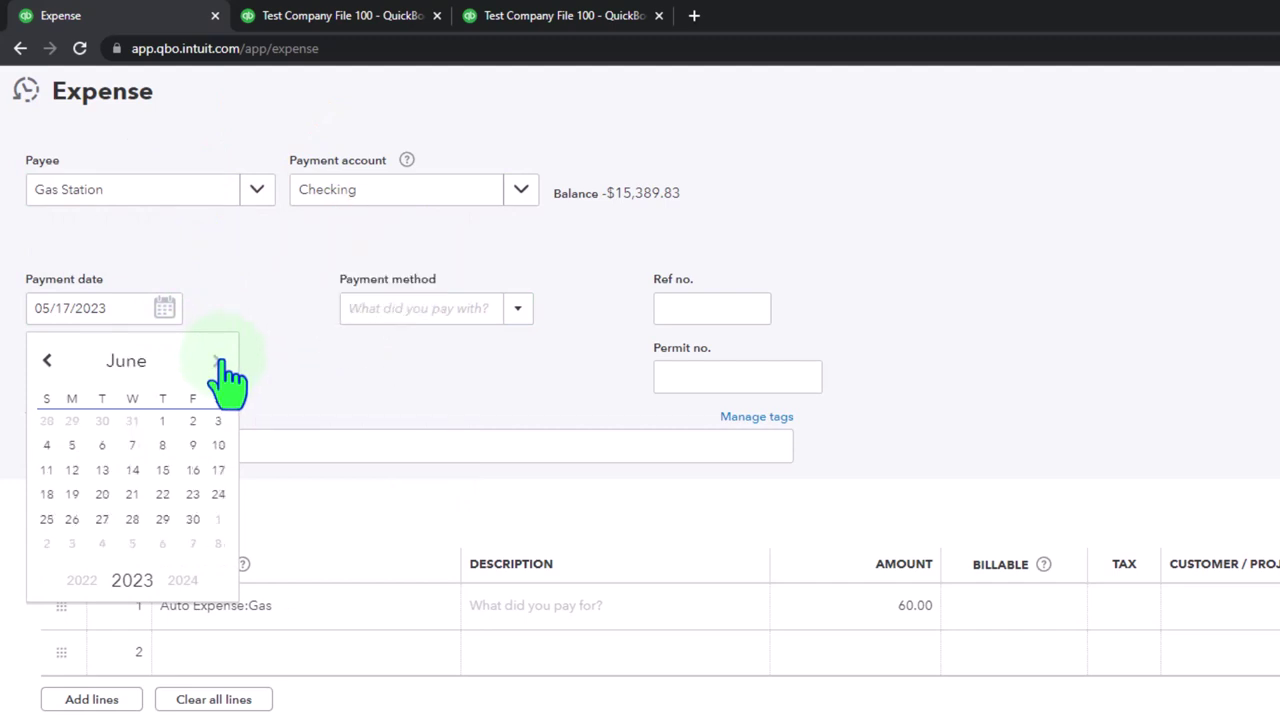
pyautogui.click(132, 445)
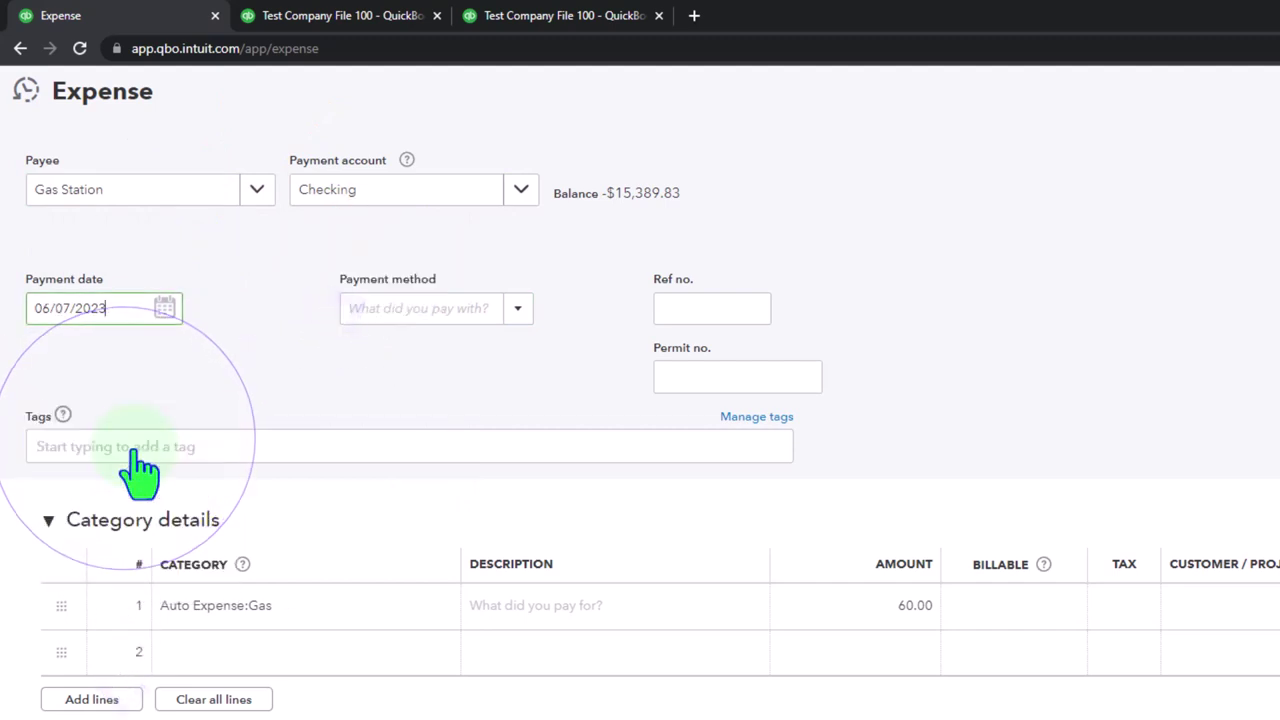
pyautogui.press('Tab')
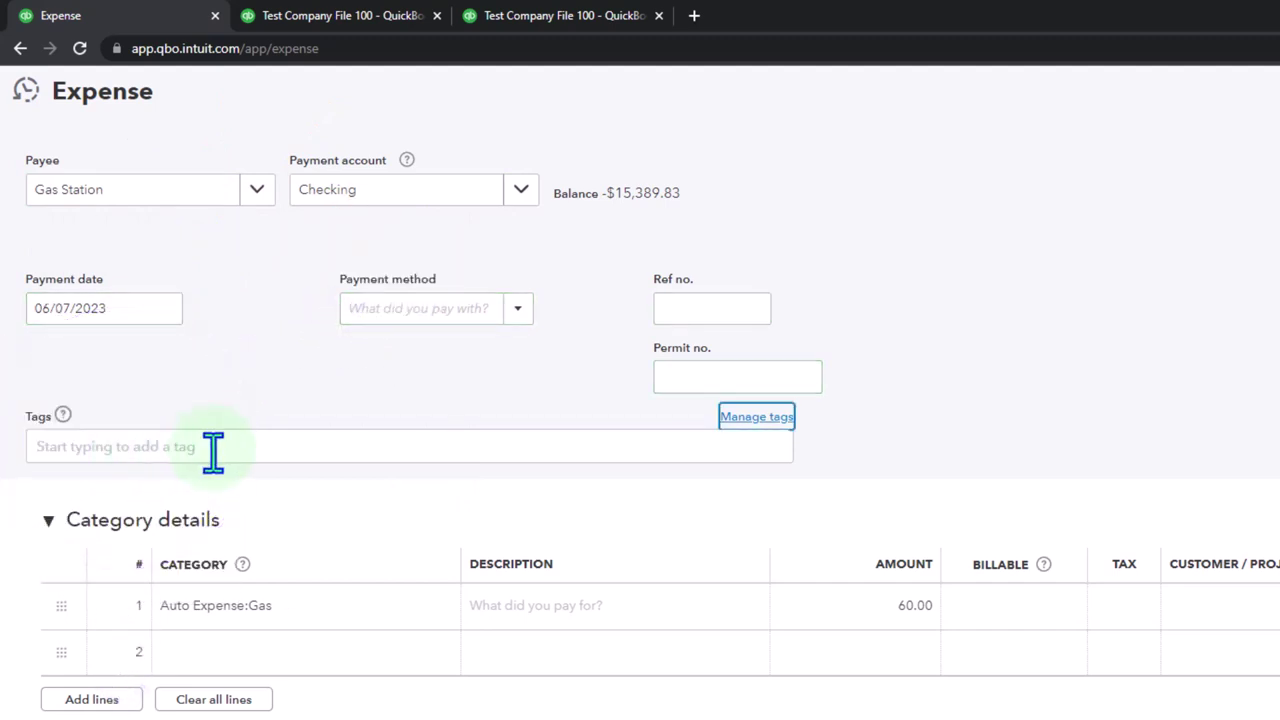
pyautogui.click(213, 447)
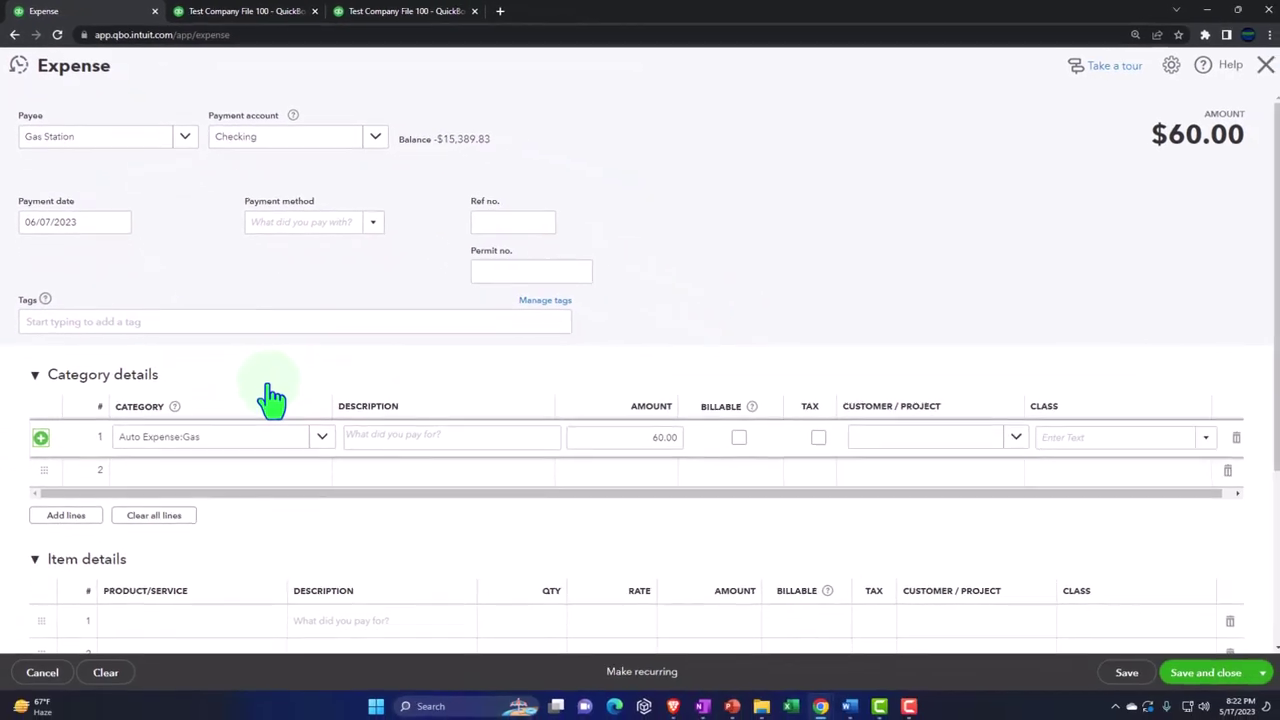
pyautogui.press('Tab')
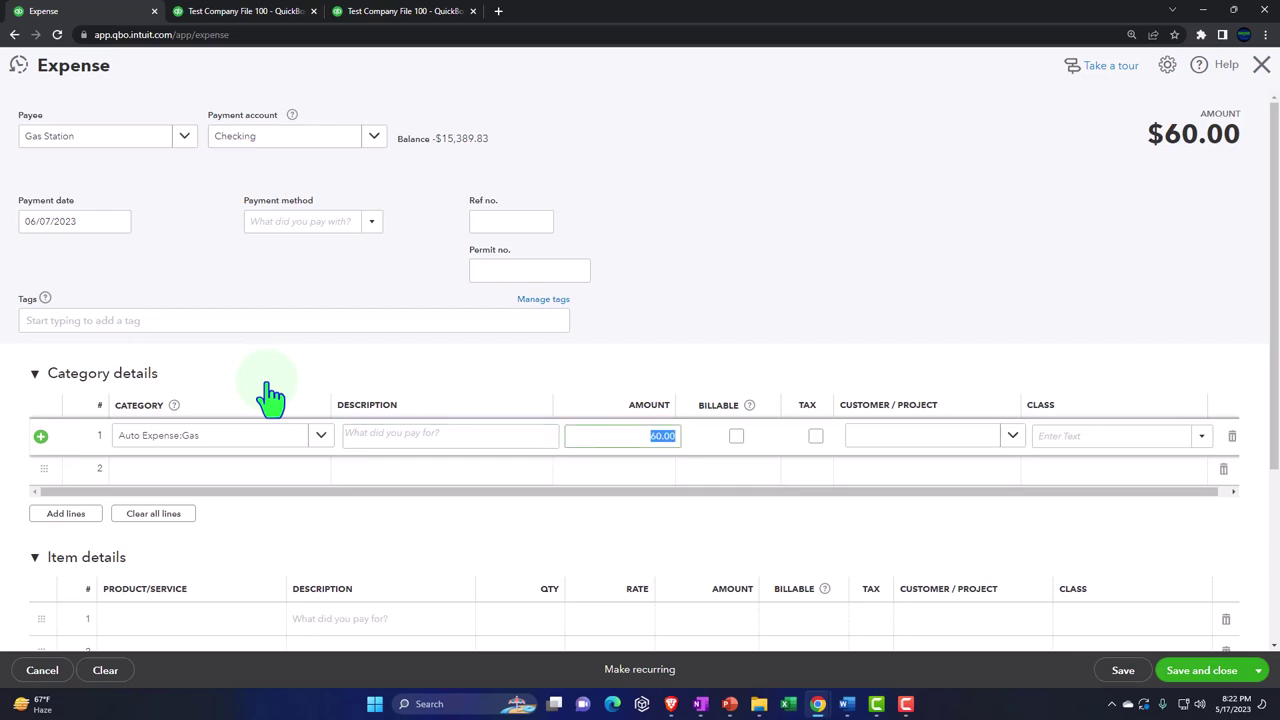
# Enter the $200.00 amount and save with Save and new
pyautogui.write('200')
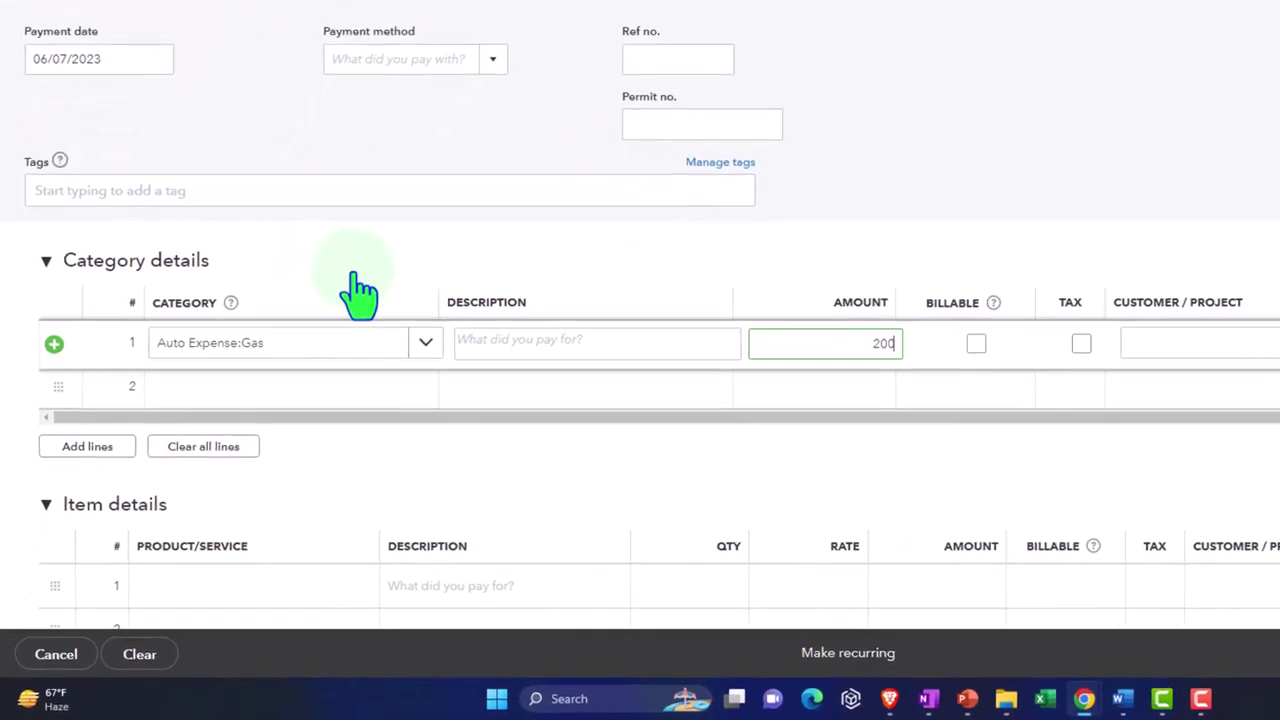
pyautogui.press('BackSpace')
pyautogui.press('BackSpace')
pyautogui.press('BackSpace')
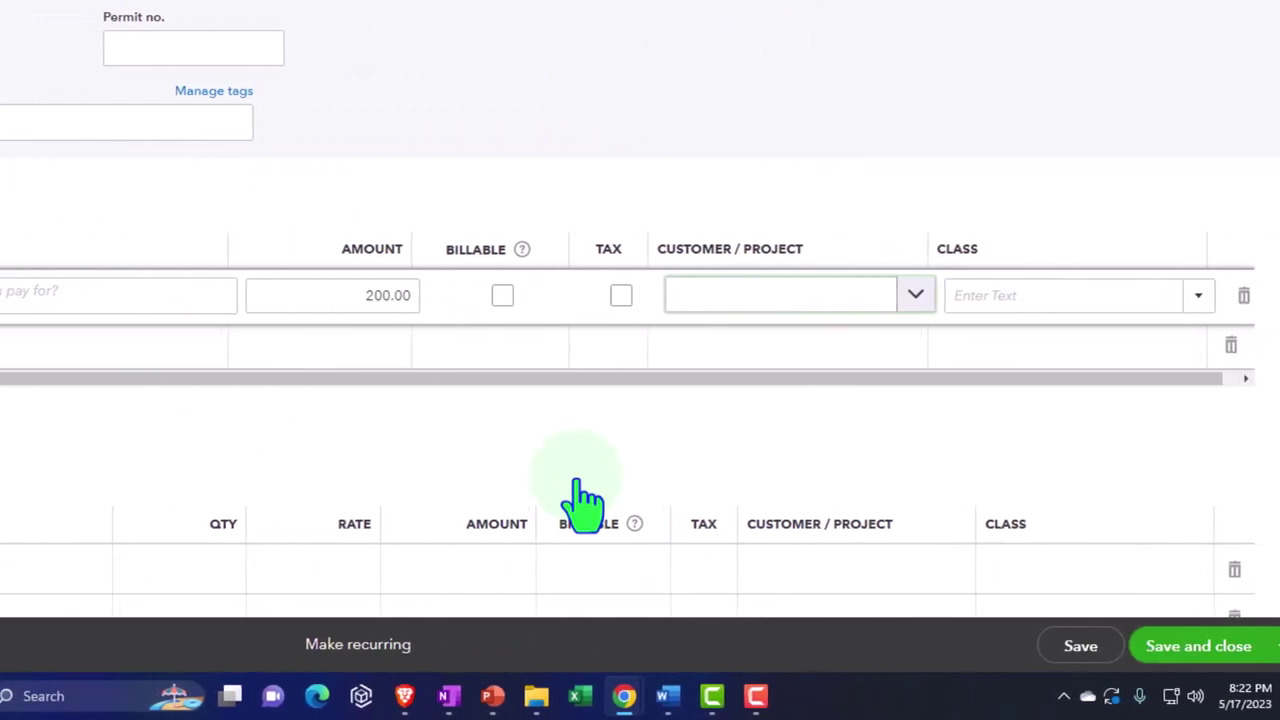
pyautogui.click(1246, 648)
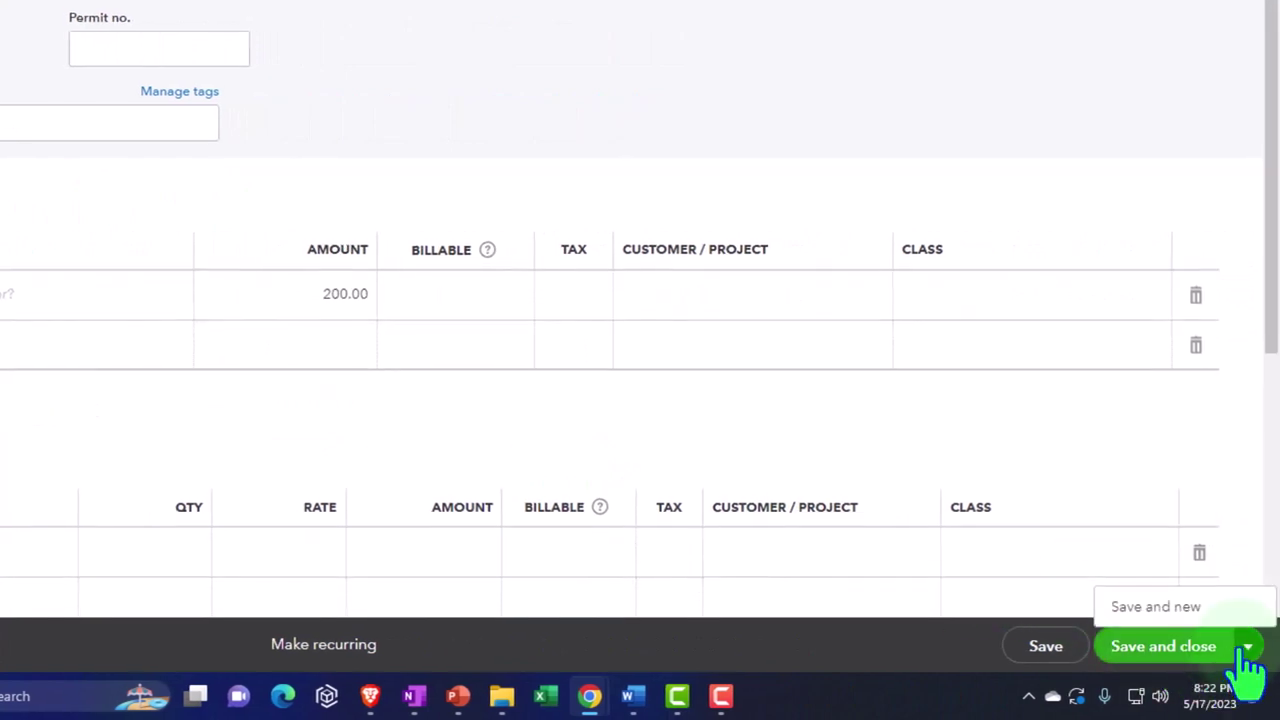
pyautogui.click(1162, 612)
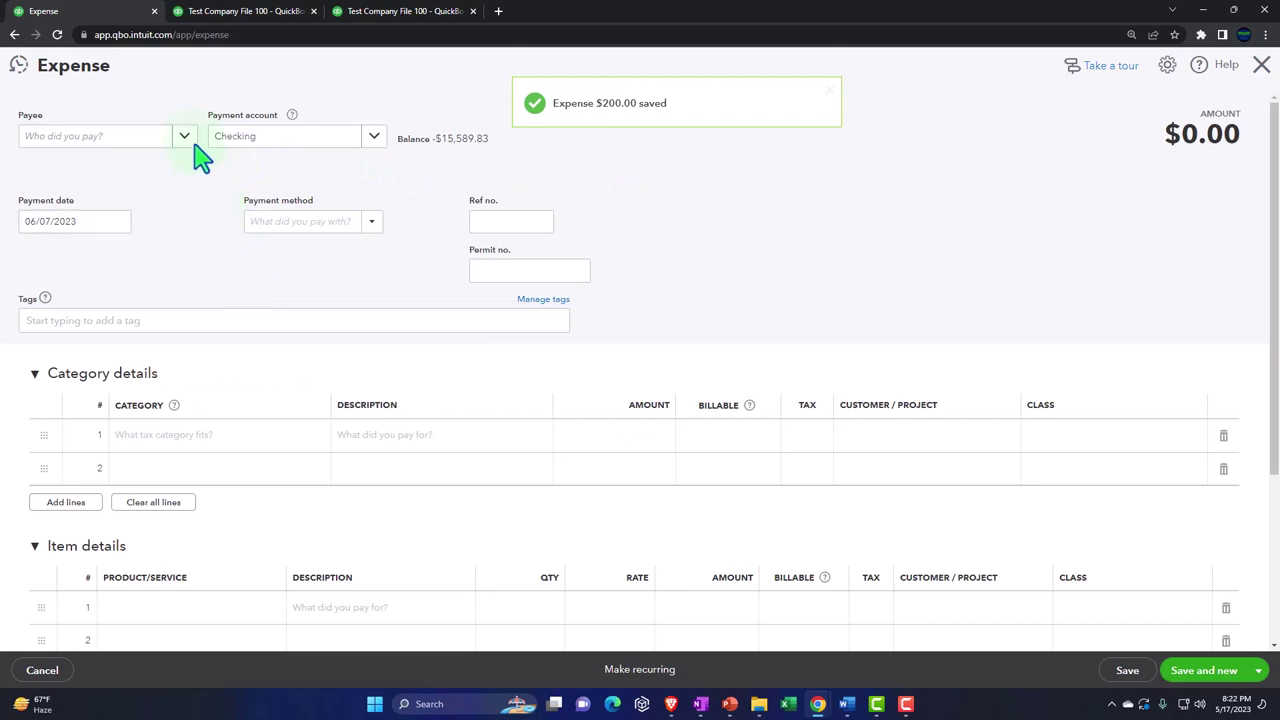
# Choose Parking as the payee on the expense
pyautogui.click(140, 140)
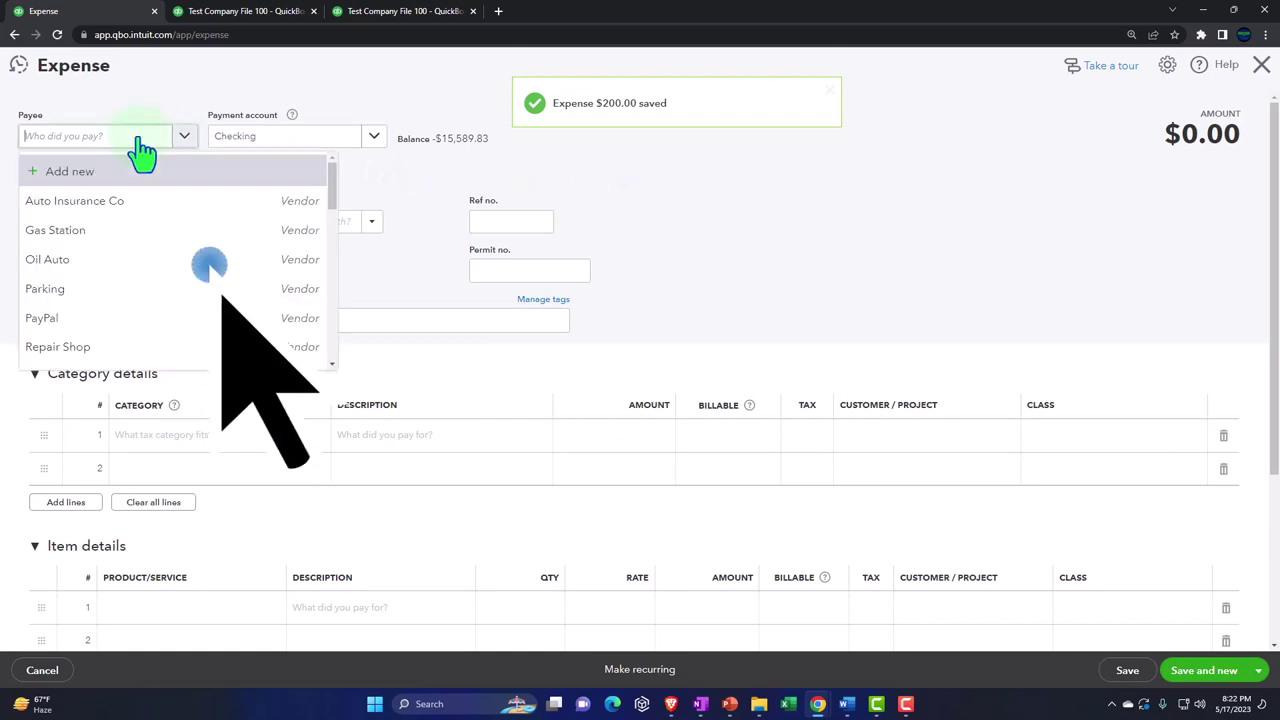
pyautogui.click(110, 289)
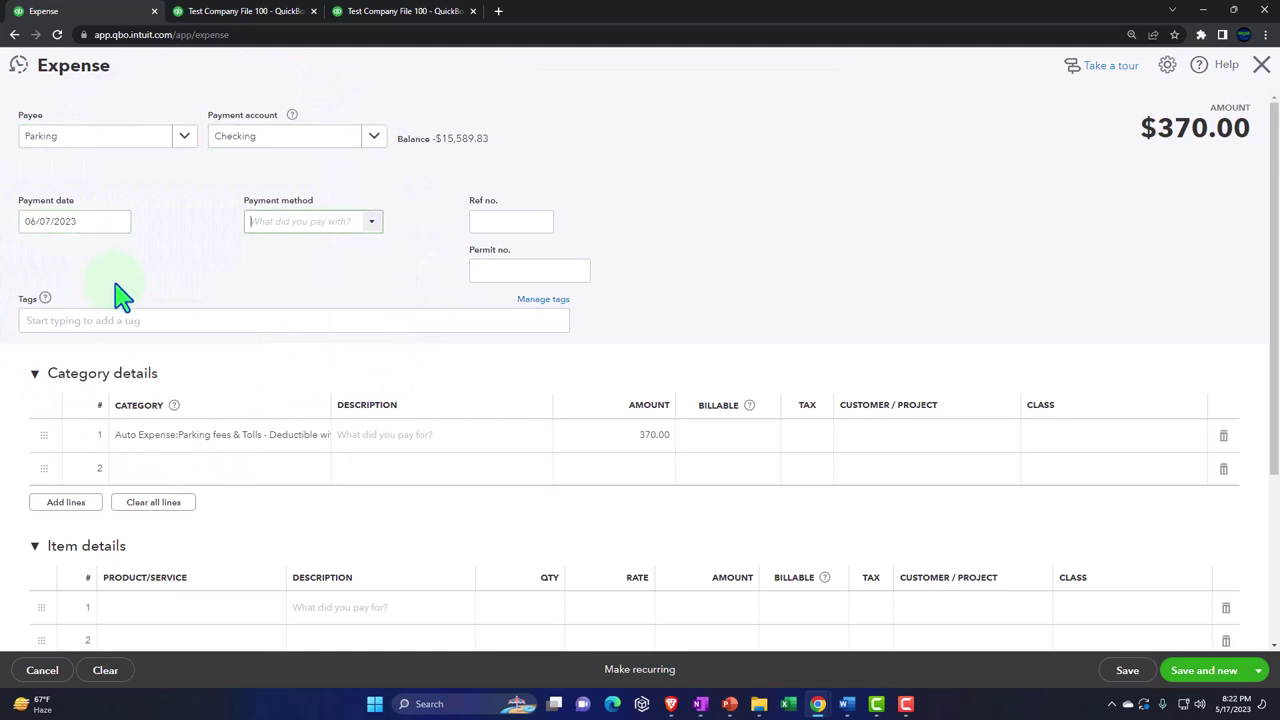
pyautogui.press('Tab')
pyautogui.press('Tab')
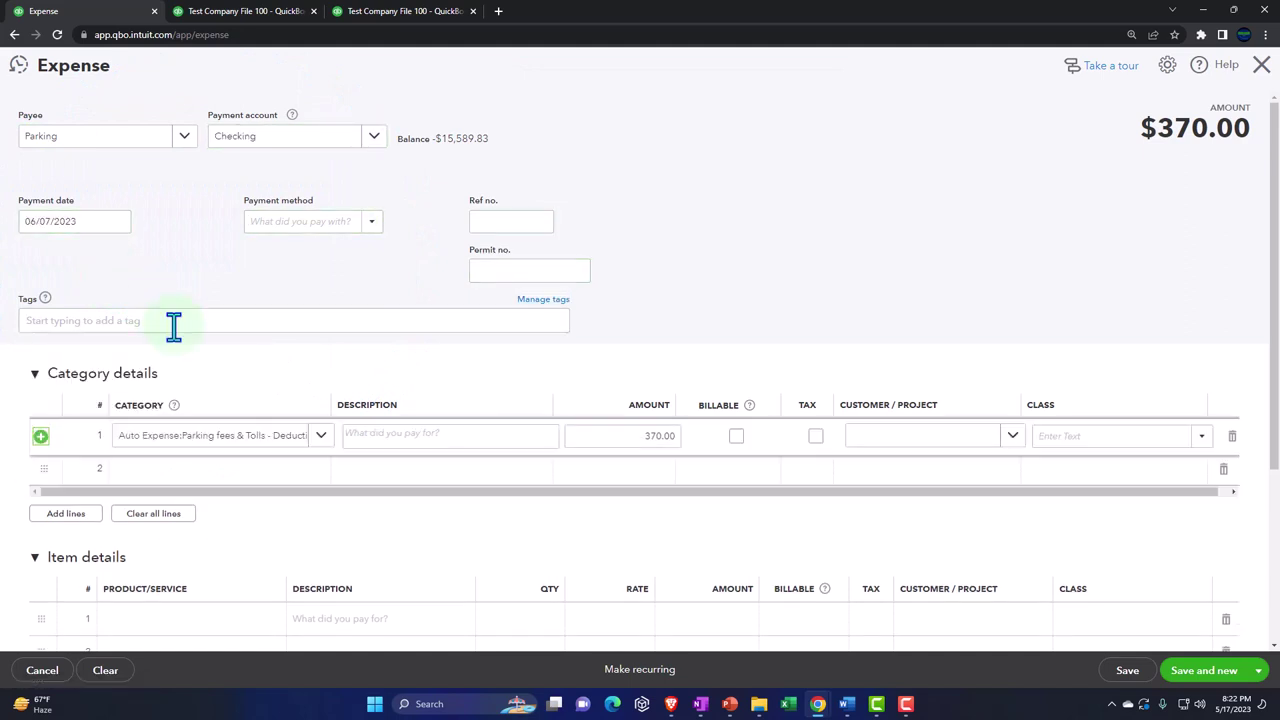
pyautogui.press('Tab')
pyautogui.press('Tab')
pyautogui.press('Tab')
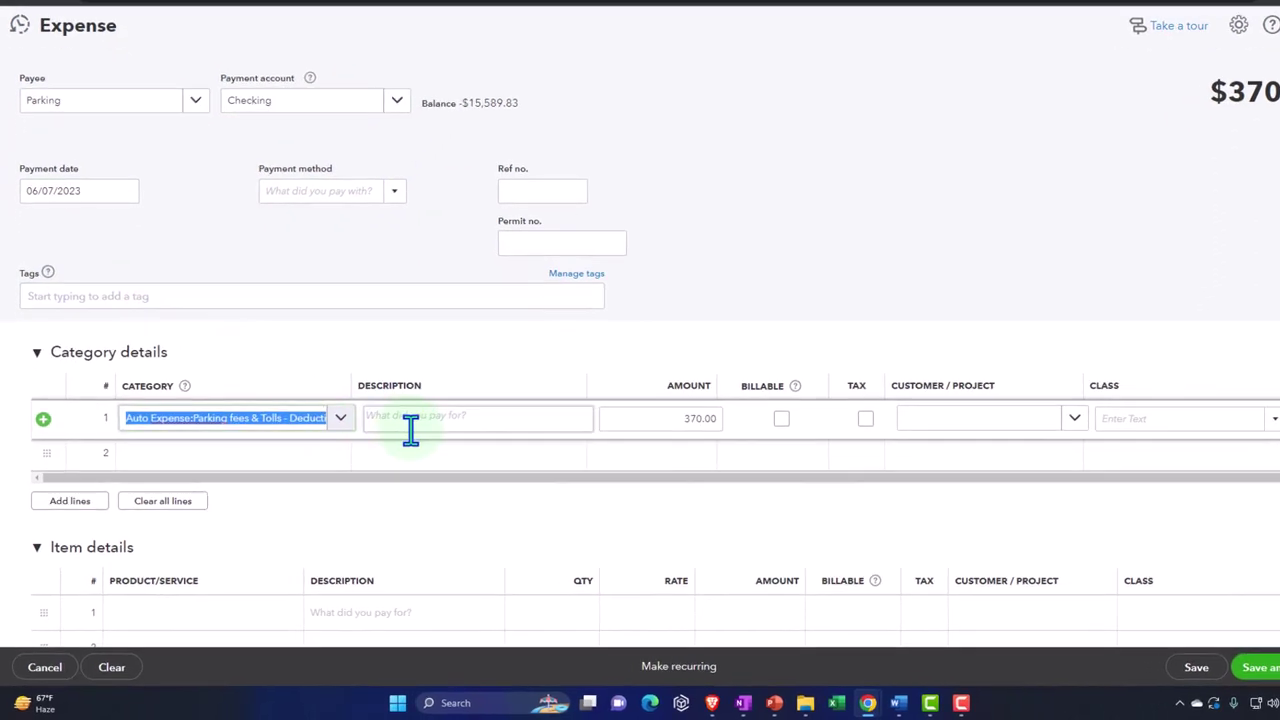
# Change the amount from 370.00 to 150, save and close the expense, and return to the Profit and Loss report
pyautogui.click(1050, 268)
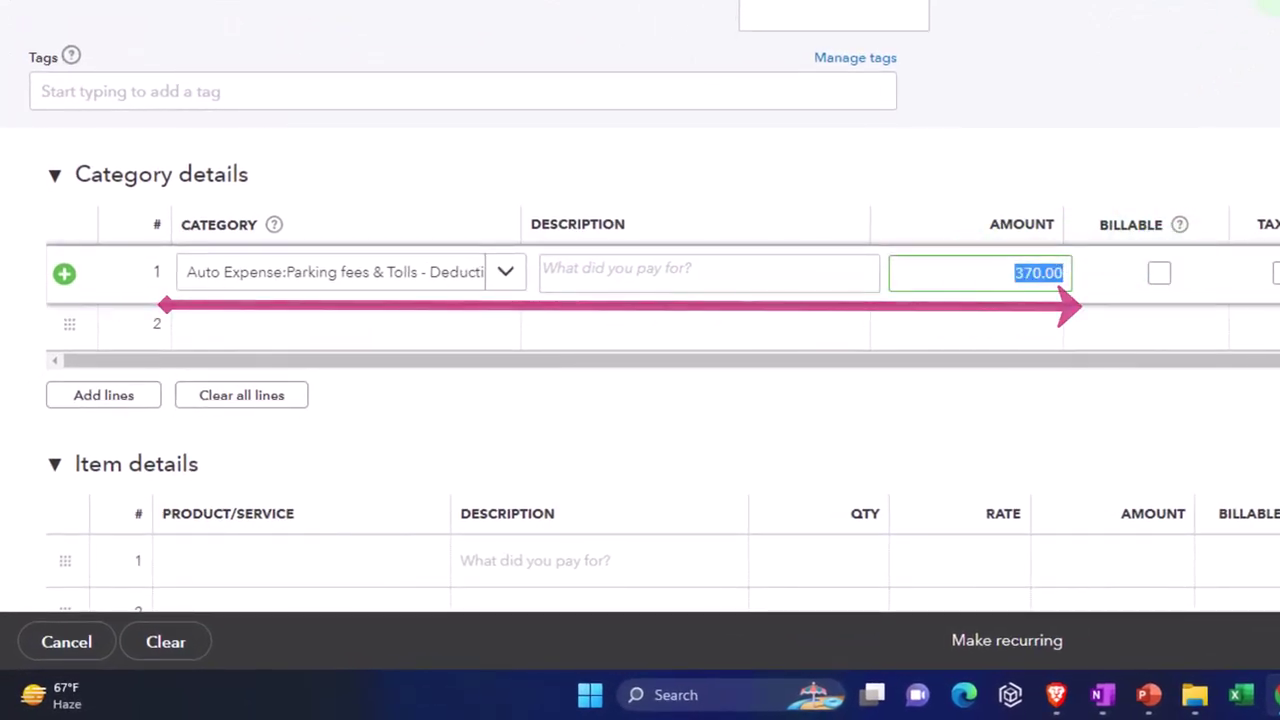
pyautogui.write('150')
pyautogui.press('Tab')
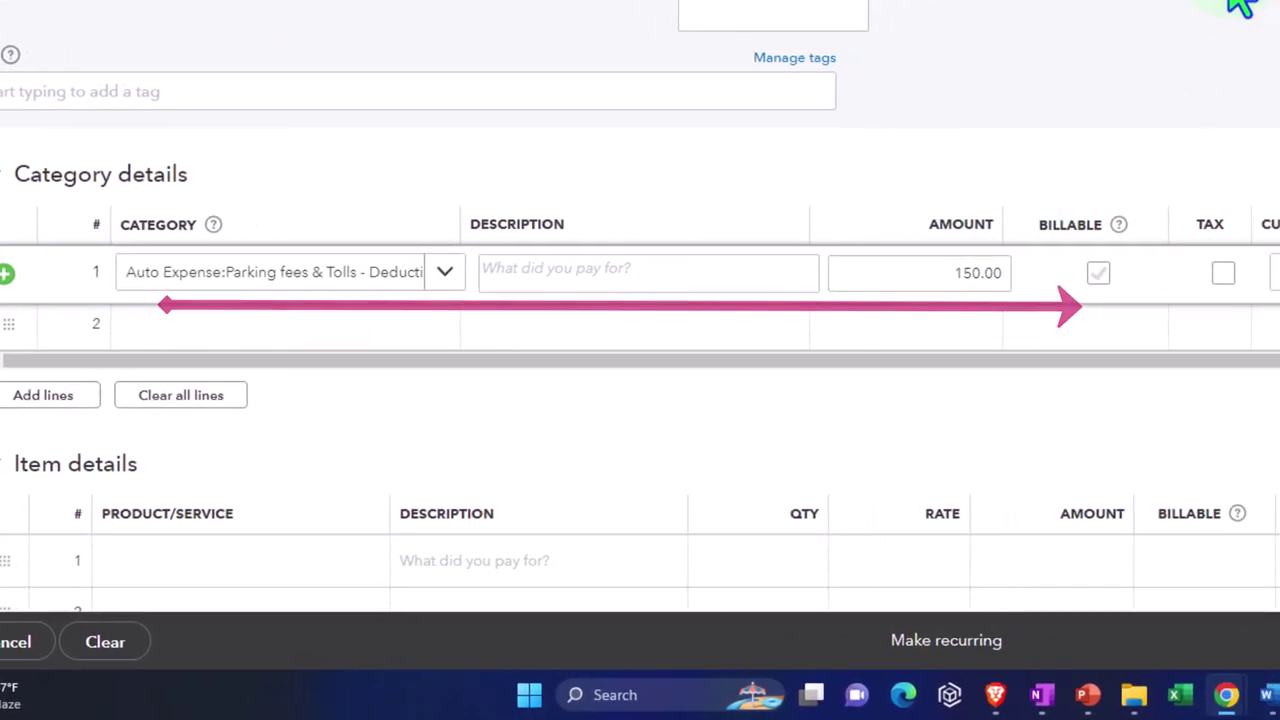
pyautogui.press('Tab')
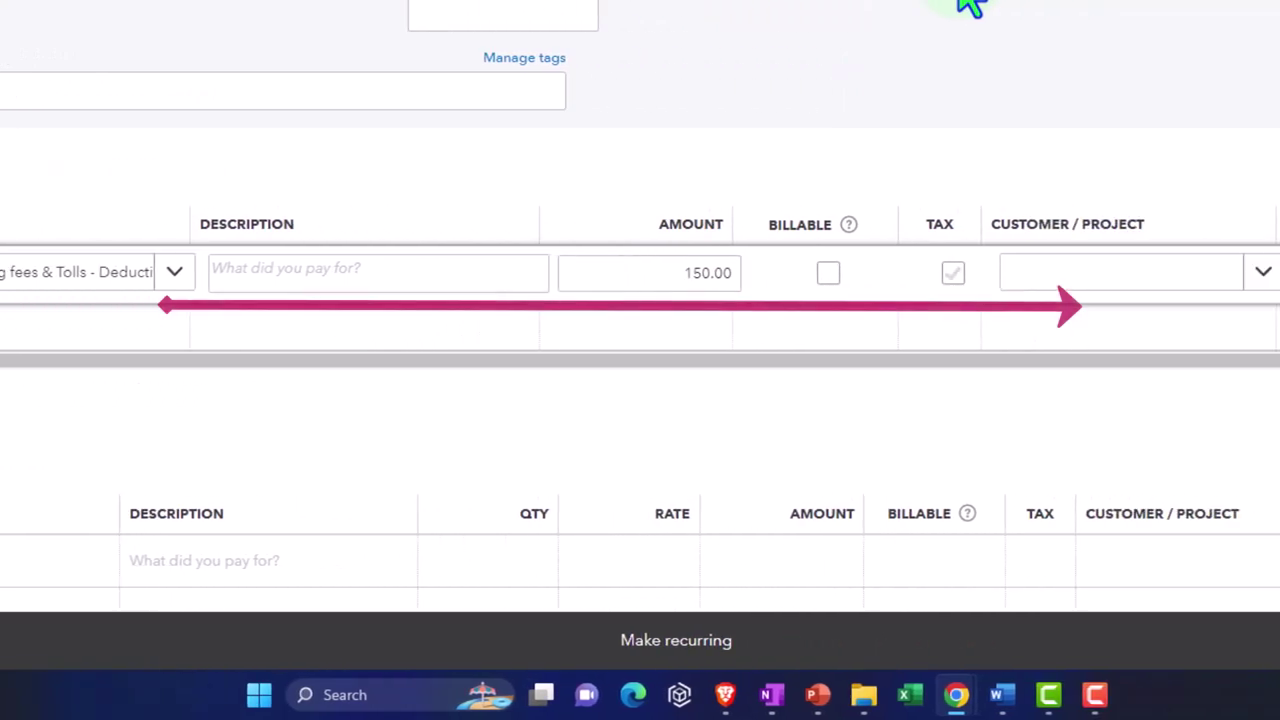
pyautogui.press('Tab')
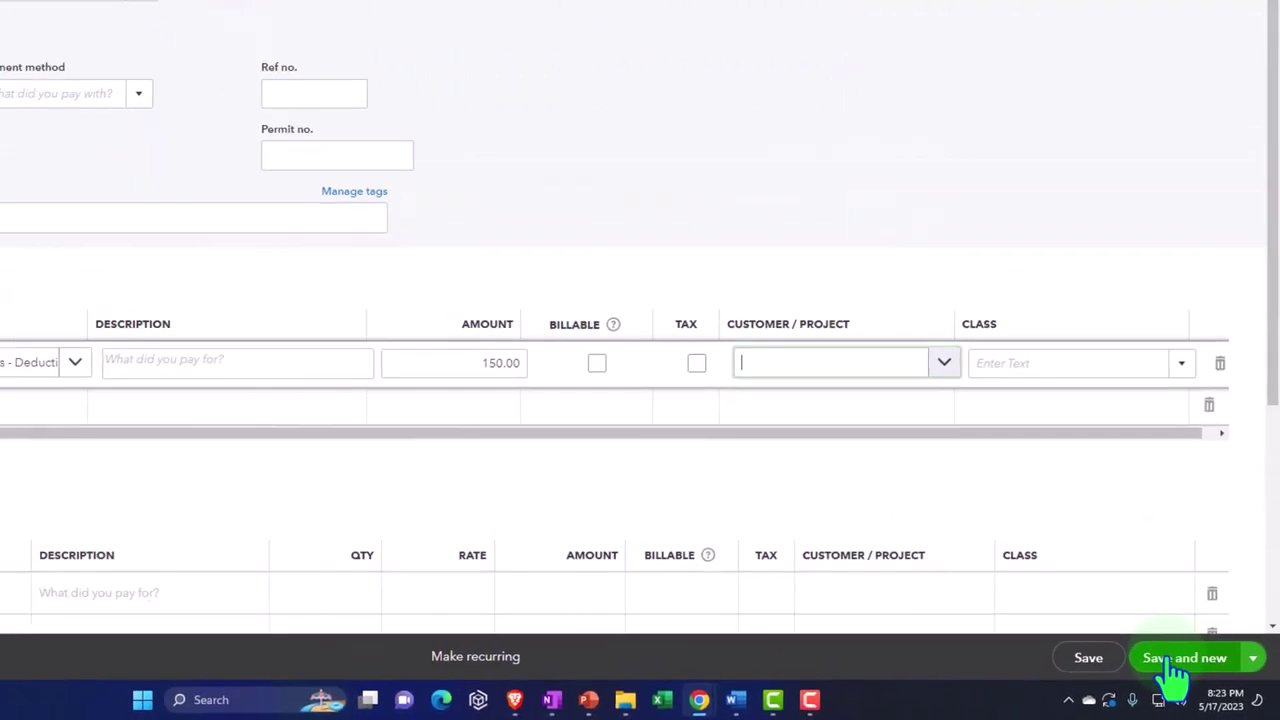
pyautogui.click(1150, 640)
pyautogui.click(1210, 652)
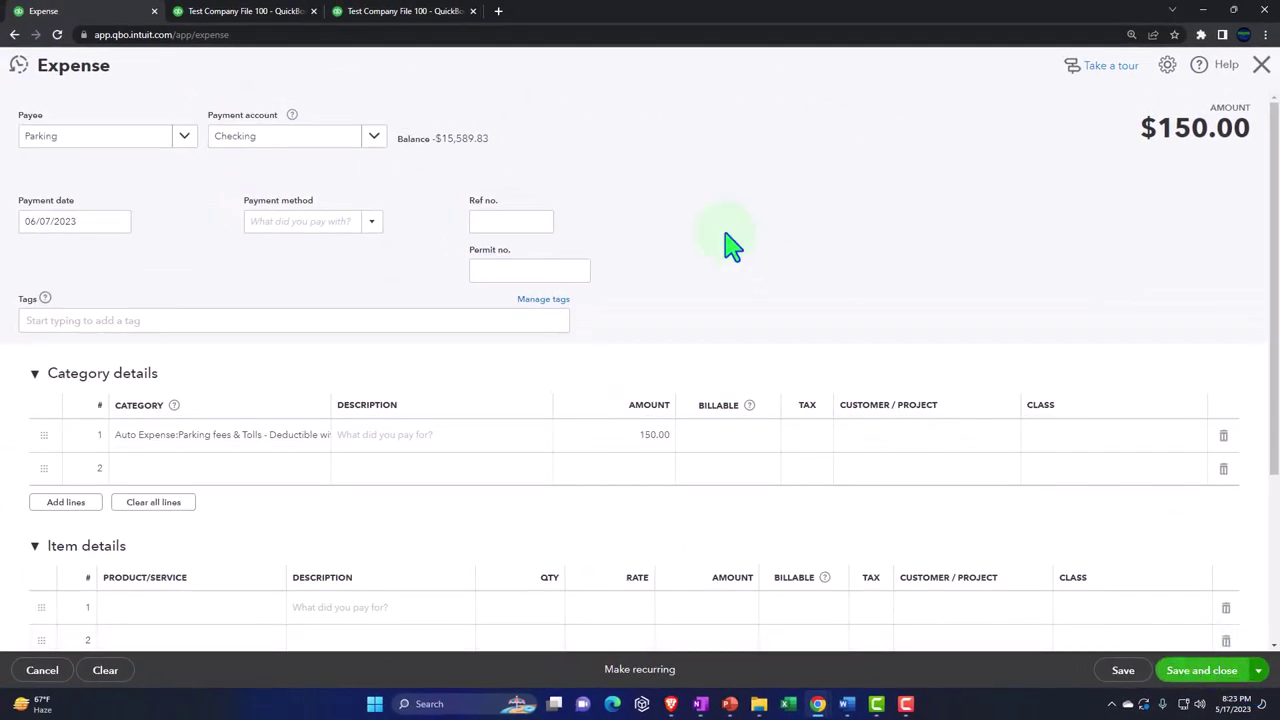
pyautogui.click(414, 14)
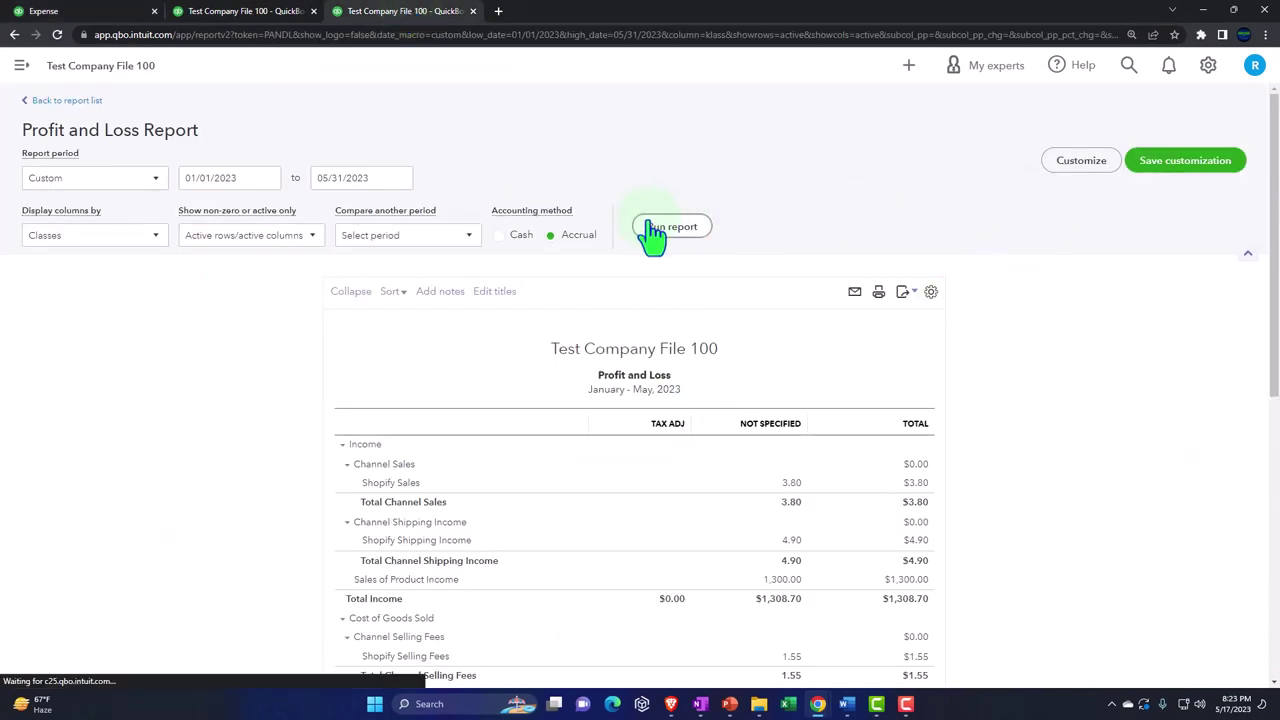
# Run the Profit and Loss from 05/01/2023 with columns displayed by Months
pyautogui.scroll(-2, 651, 233)
pyautogui.scroll(3, 337, 370)
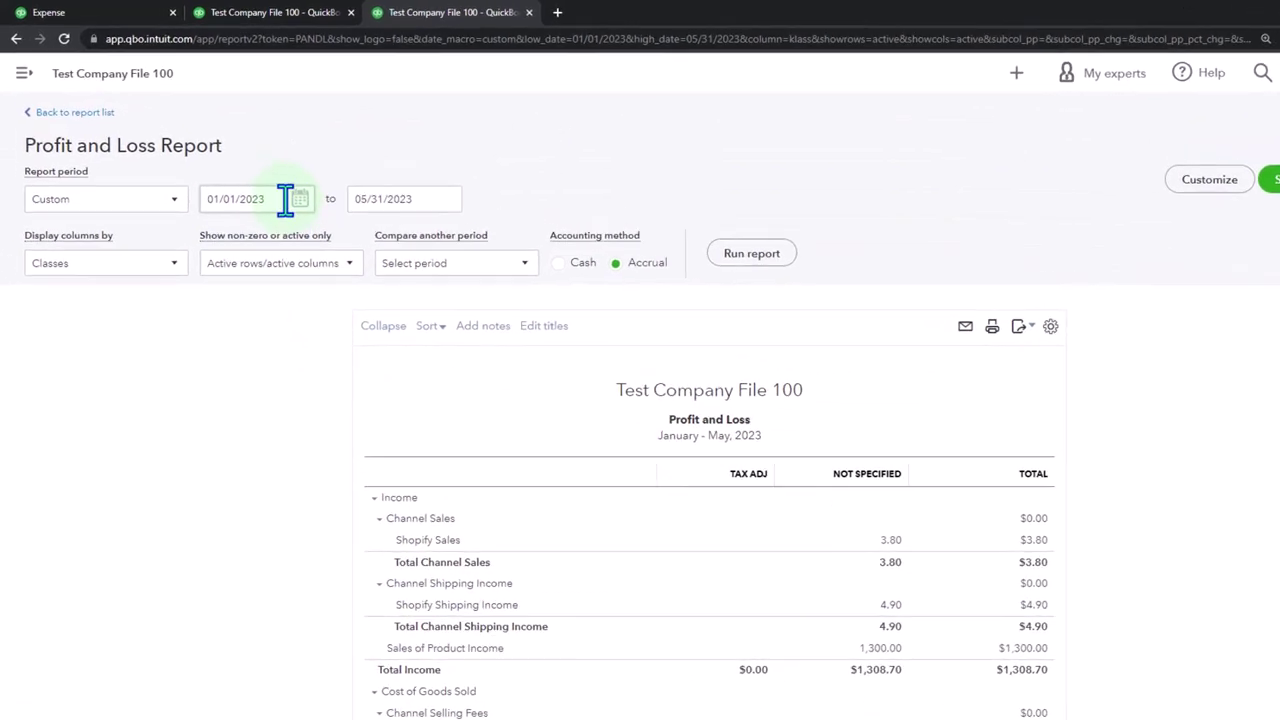
pyautogui.click(286, 199)
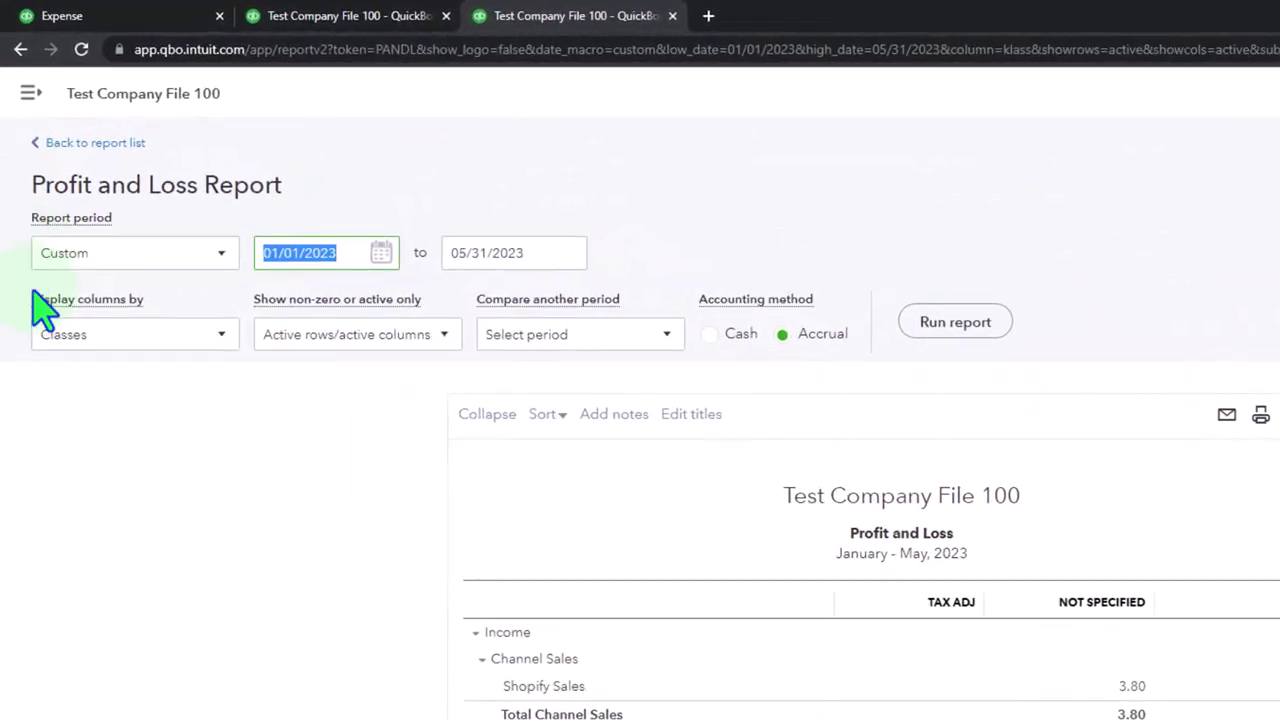
pyautogui.write('05')
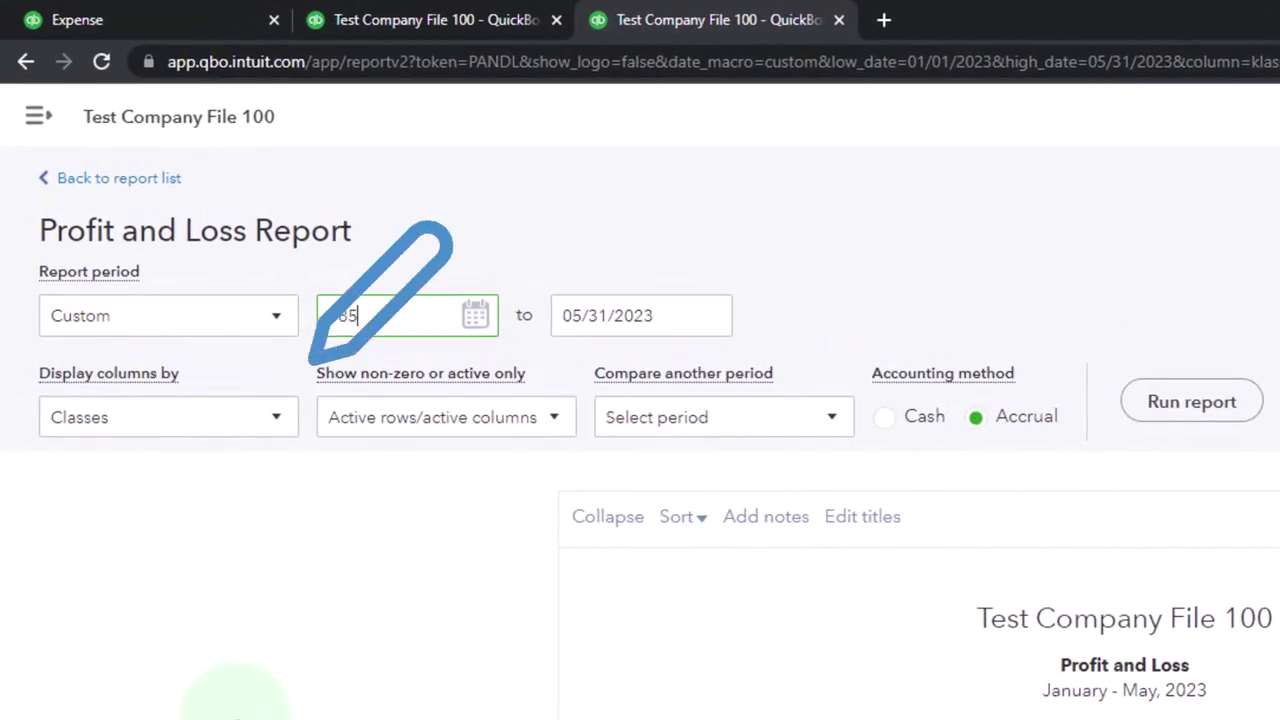
pyautogui.moveTo(300, 352); pyautogui.dragTo(790, 376)
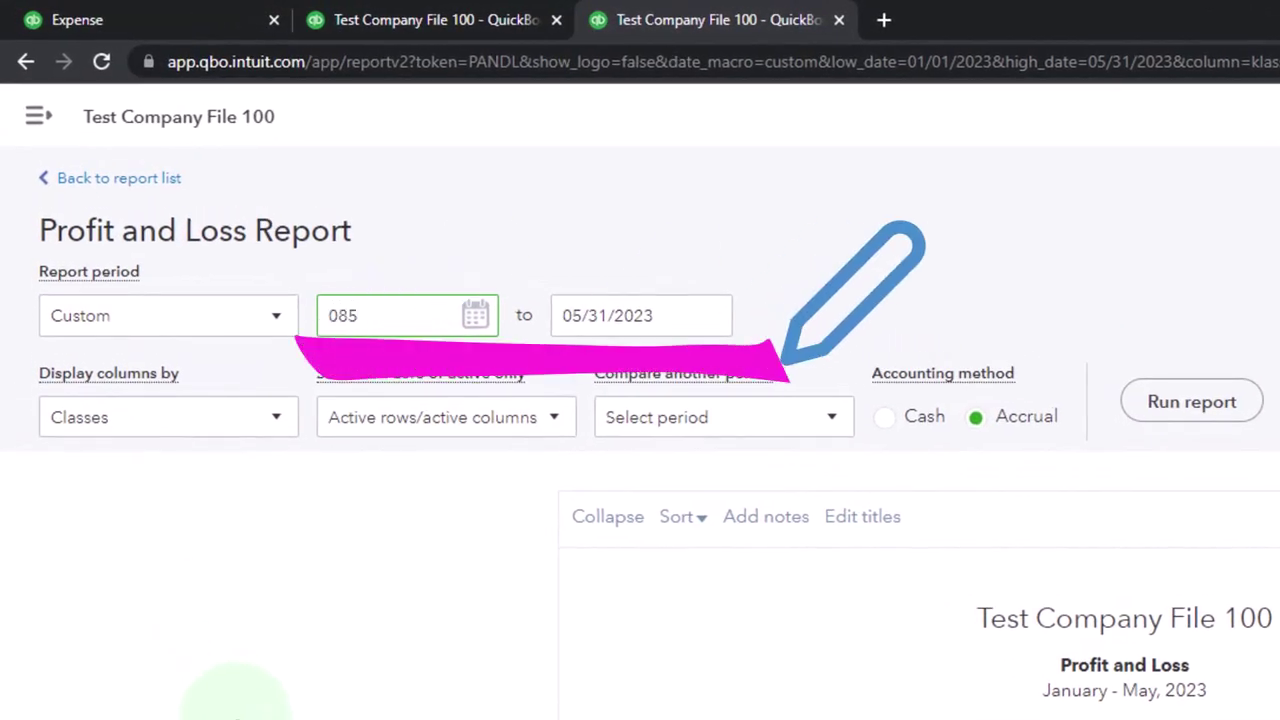
pyautogui.press('BackSpace')
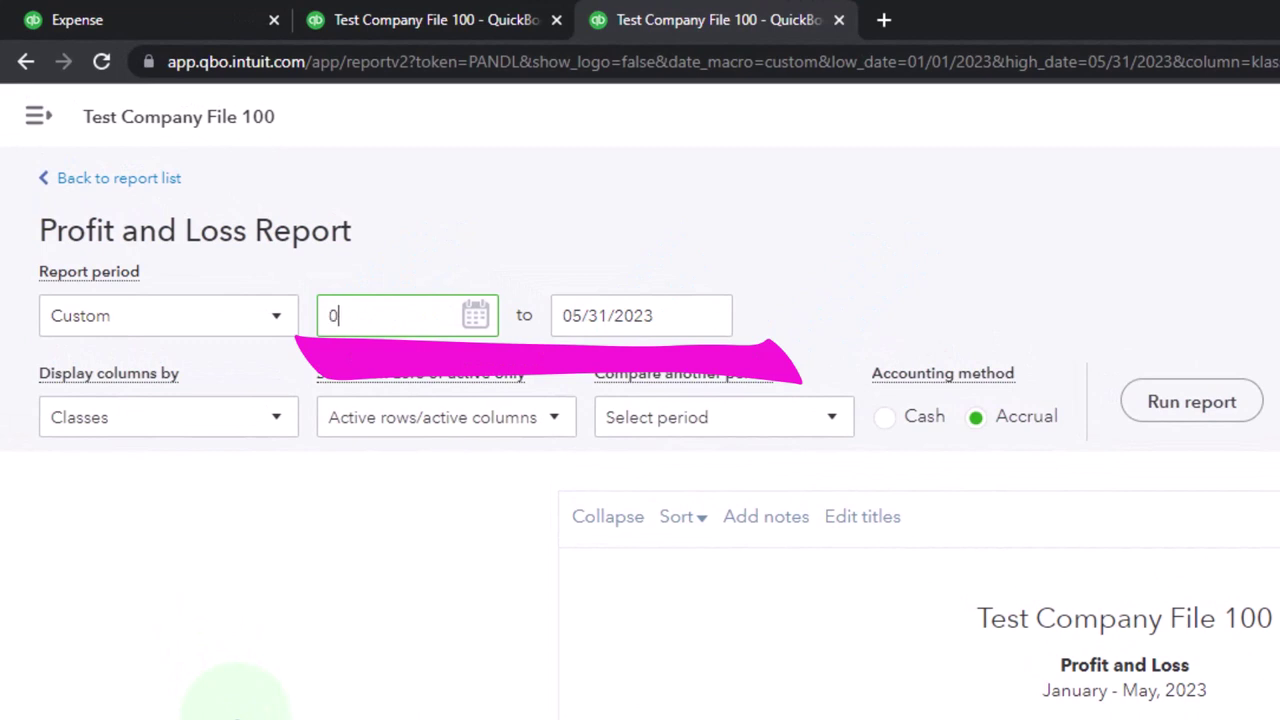
pyautogui.press('Tab')
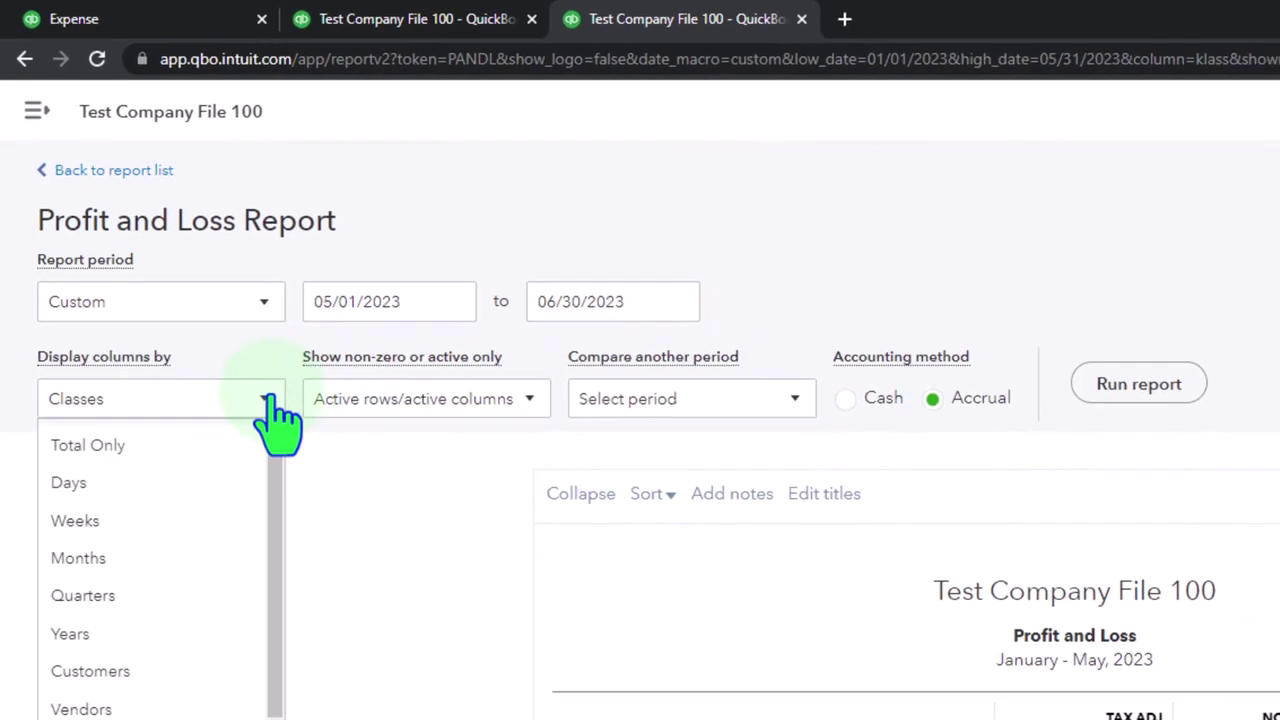
pyautogui.click(276, 418)
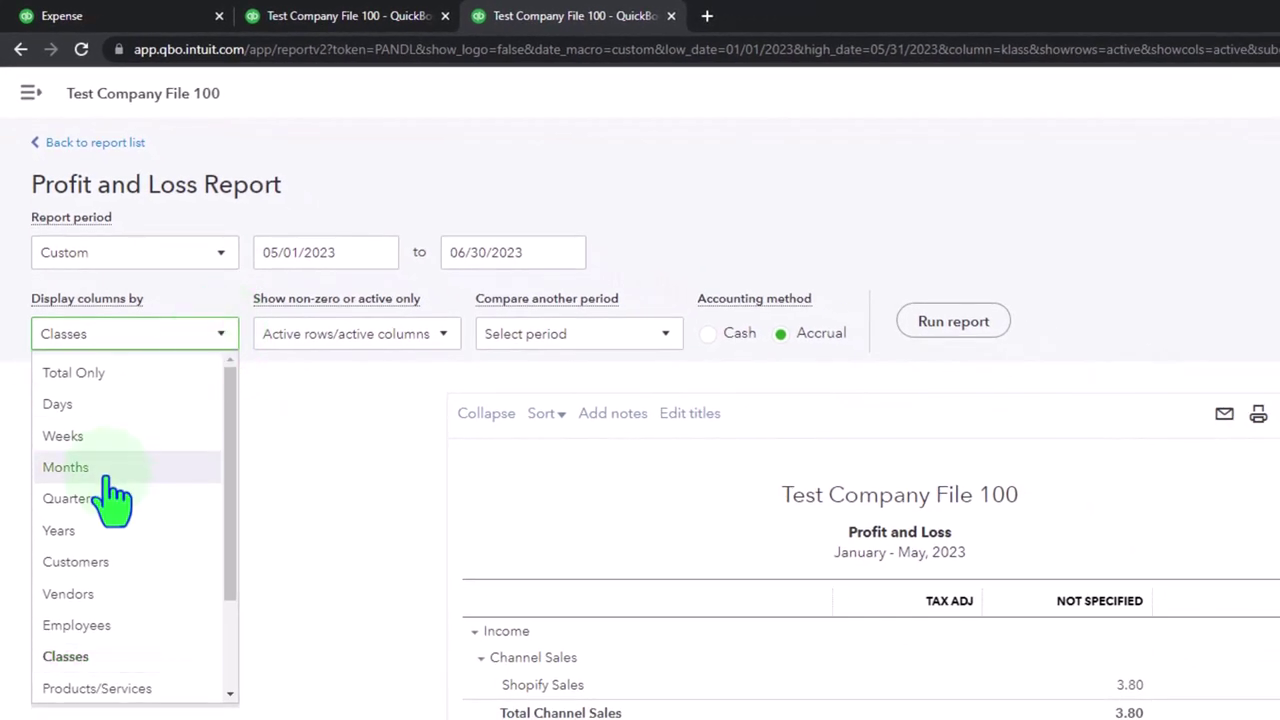
pyautogui.click(100, 466)
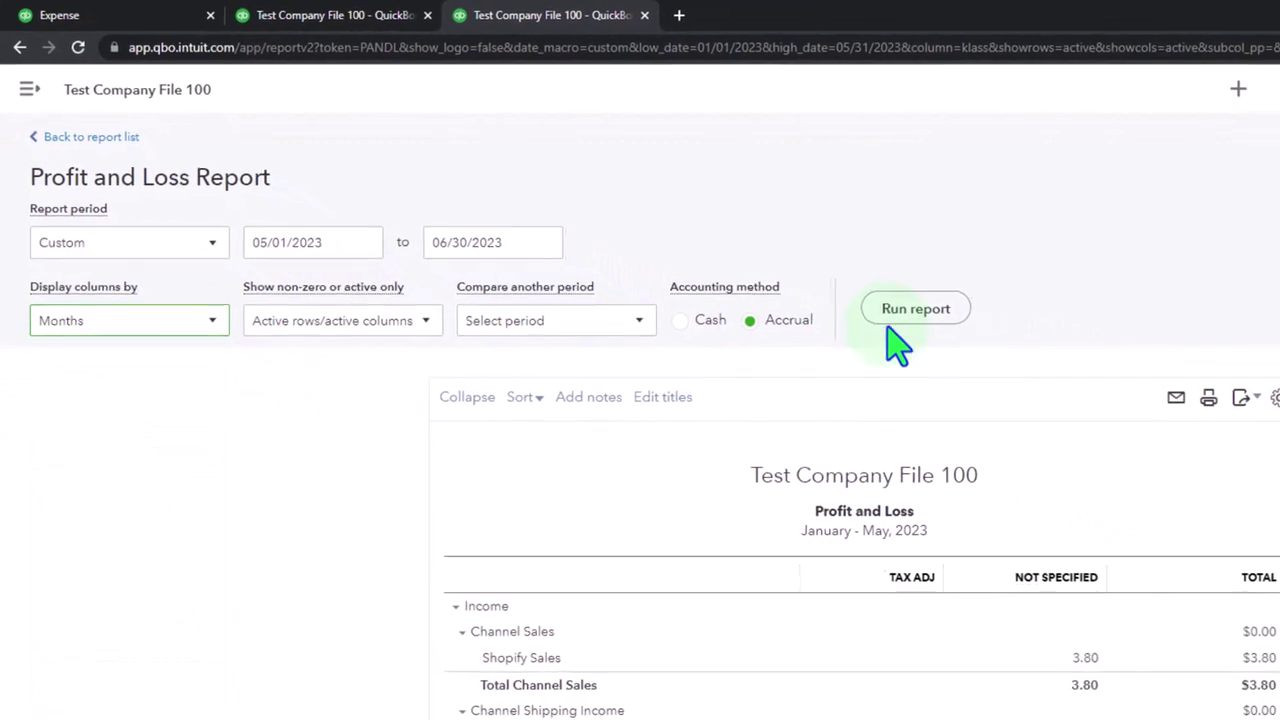
pyautogui.click(913, 310)
# Zoom the page to 125% and rerun the report starting 01/01/2023
pyautogui.scroll(-3, 900, 336)
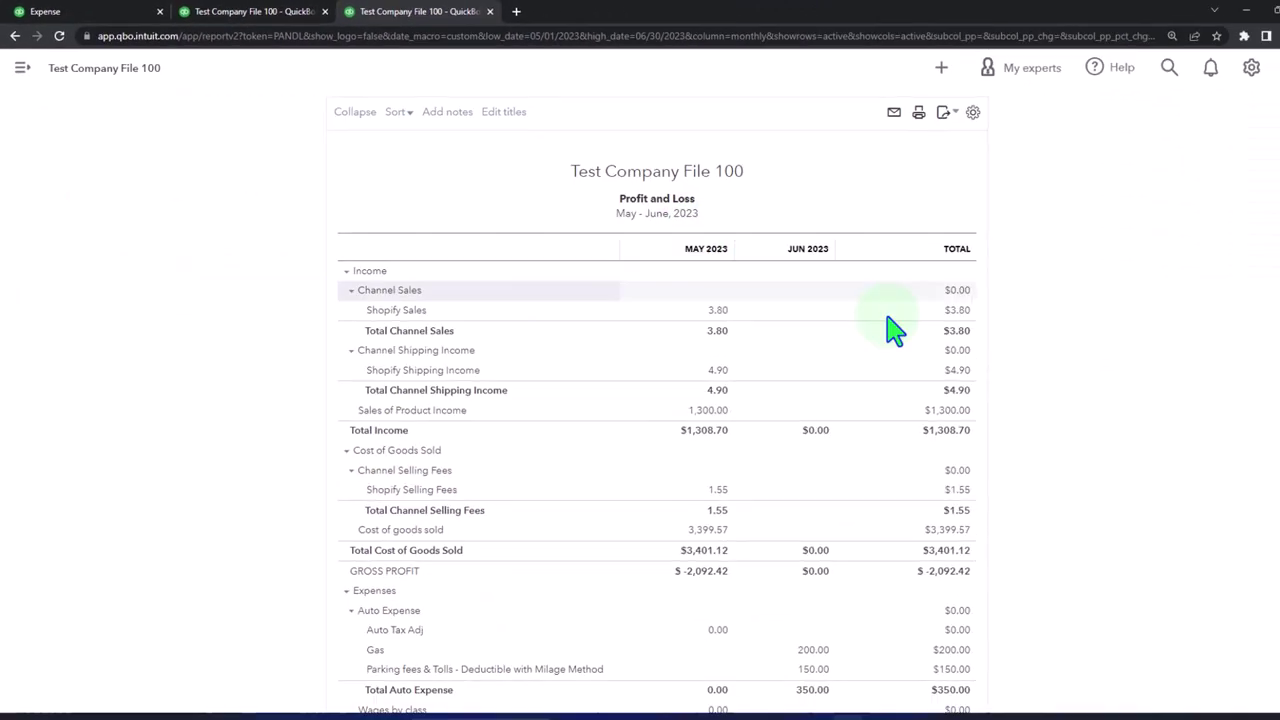
pyautogui.hotkey('ctrl', '+')
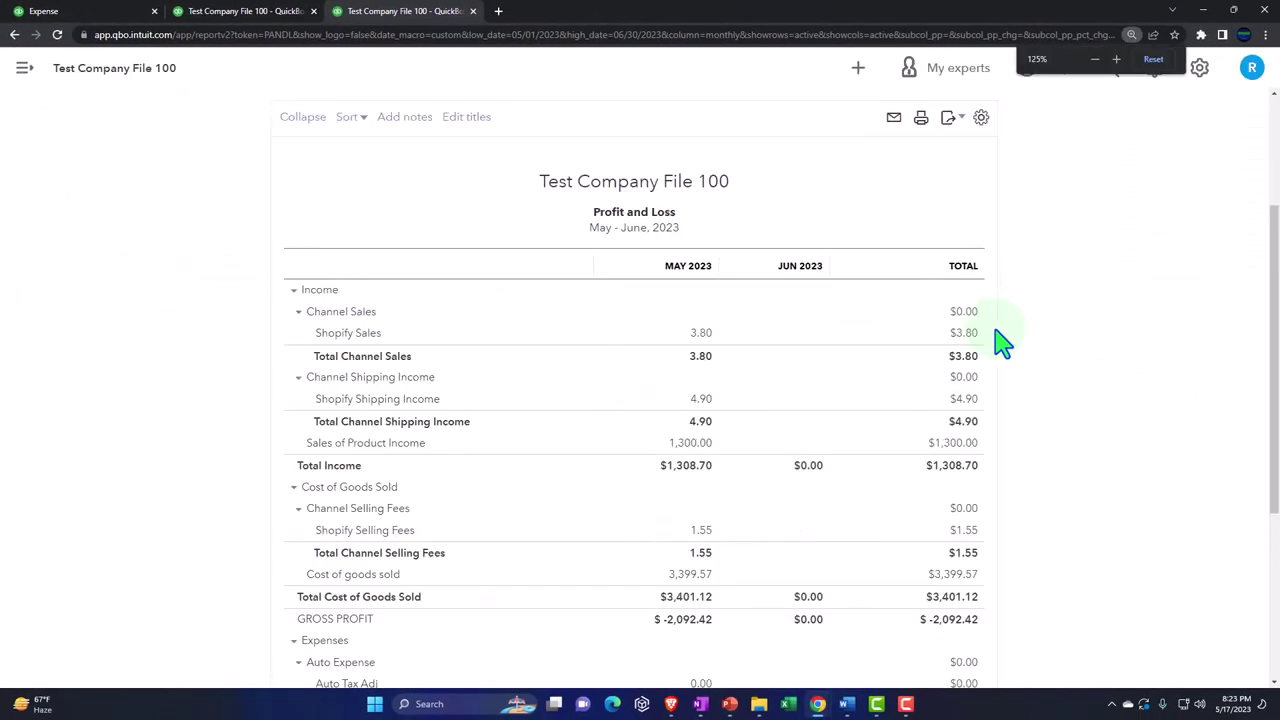
pyautogui.scroll(-5, 1003, 340)
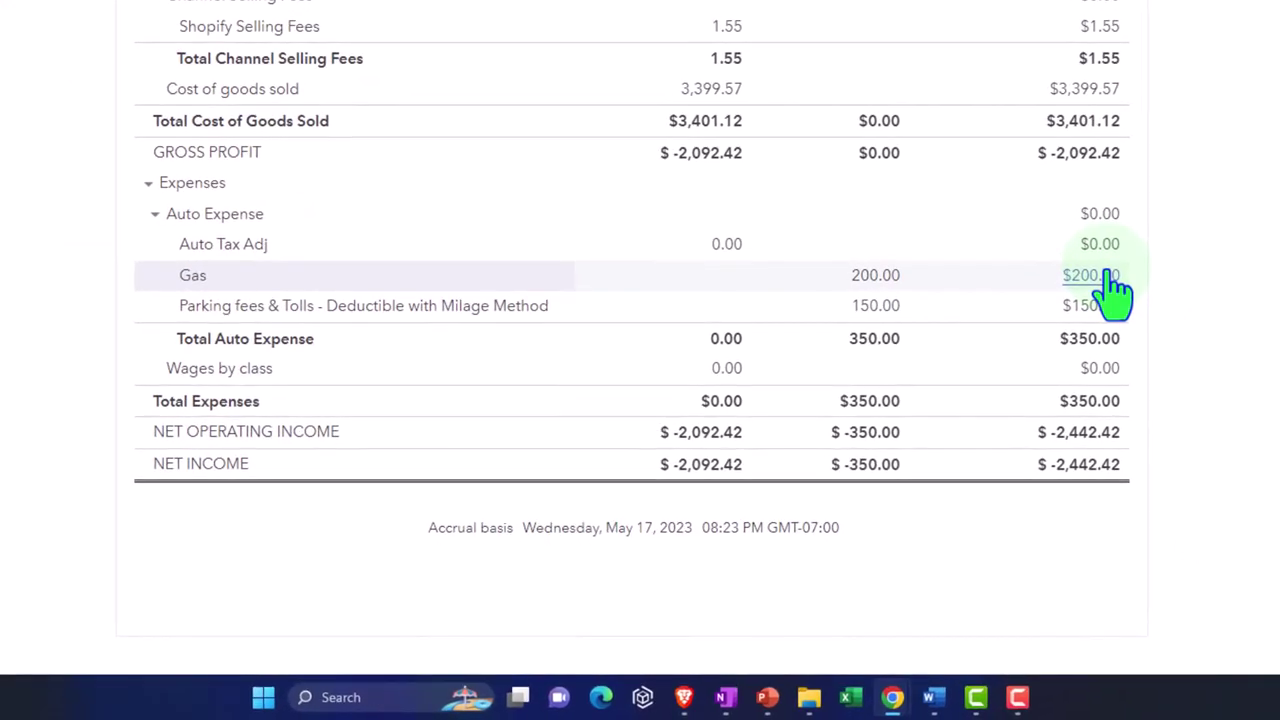
pyautogui.scroll(5, 790, 390)
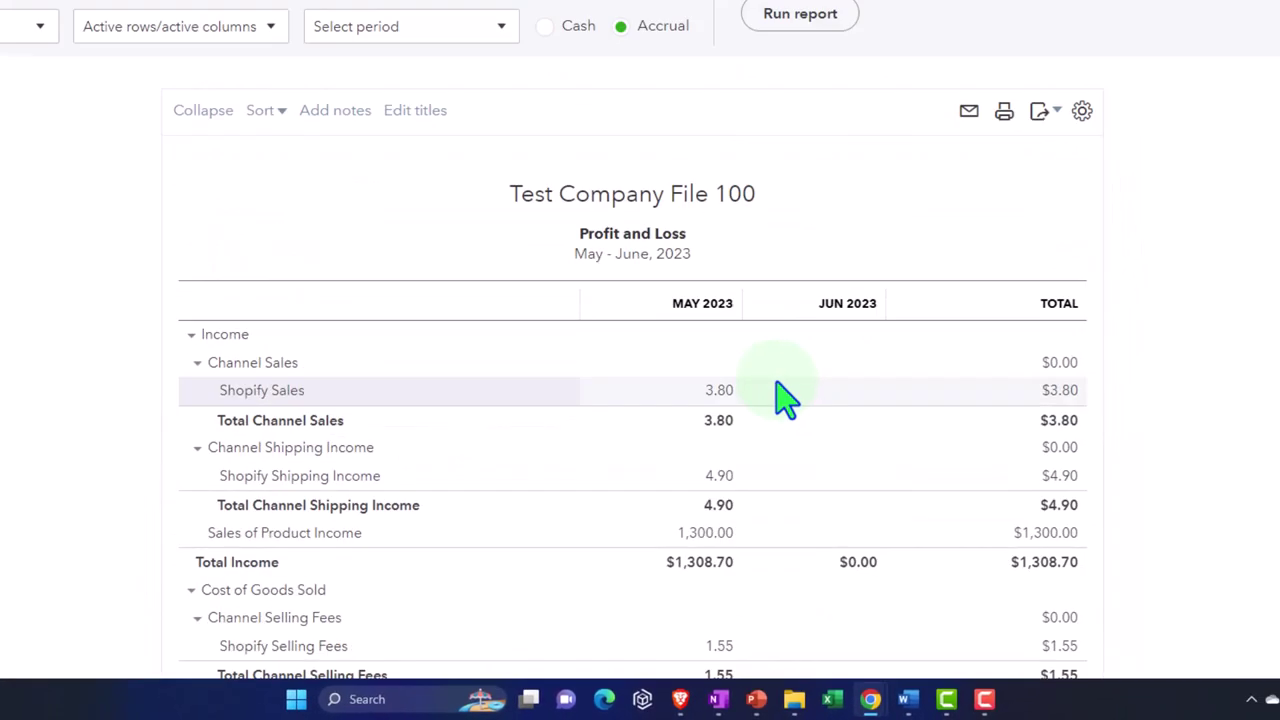
pyautogui.click(257, 196)
pyautogui.write('01/01/2023')
pyautogui.press('Tab')
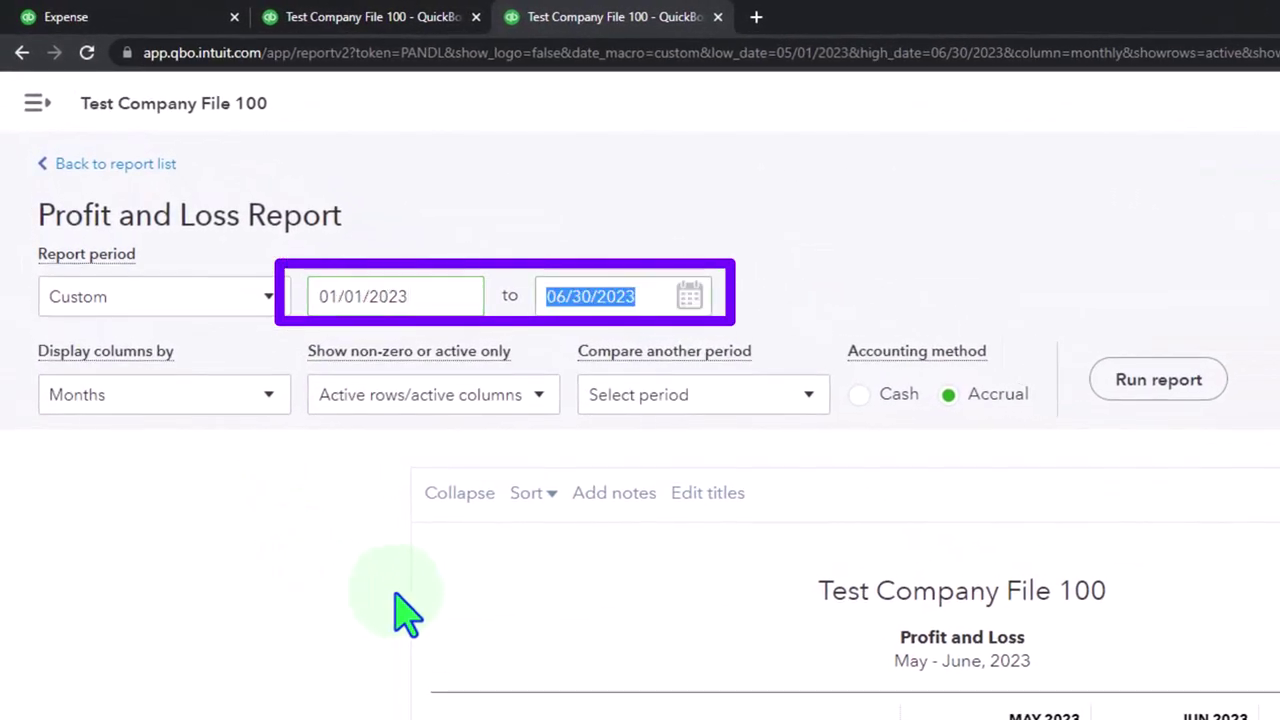
pyautogui.click(1150, 385)
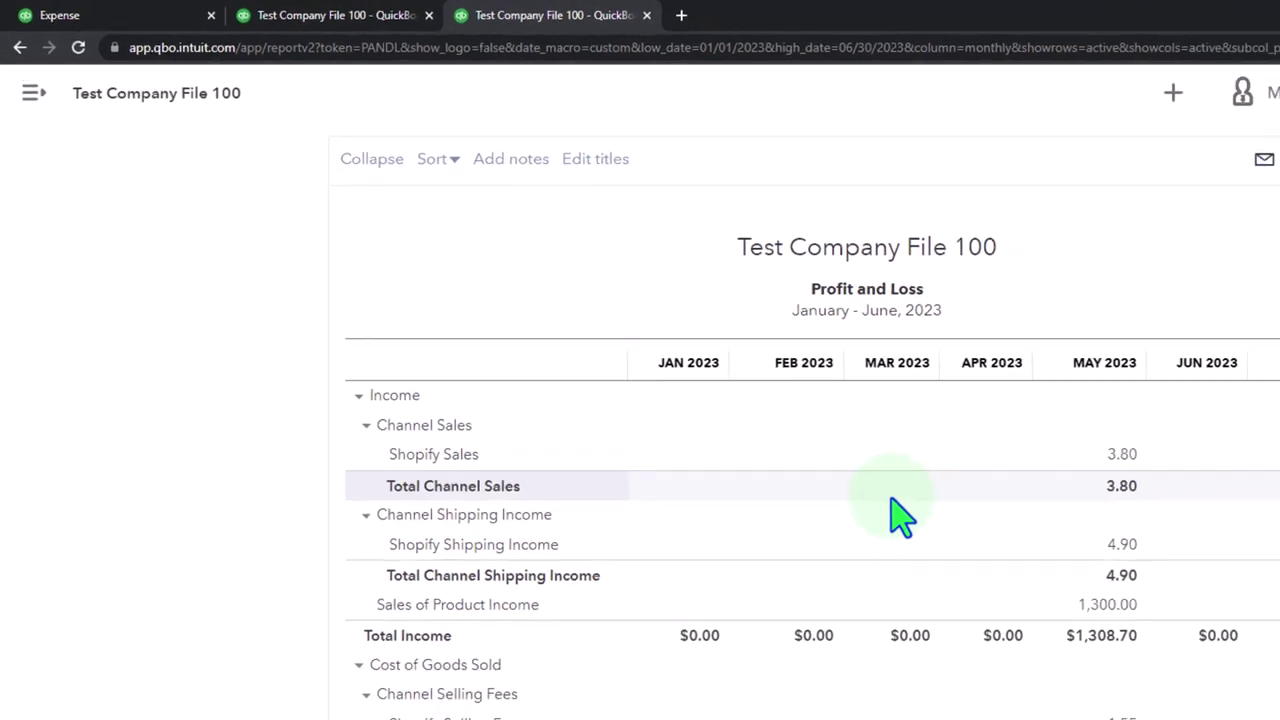
pyautogui.scroll(-5, 900, 515)
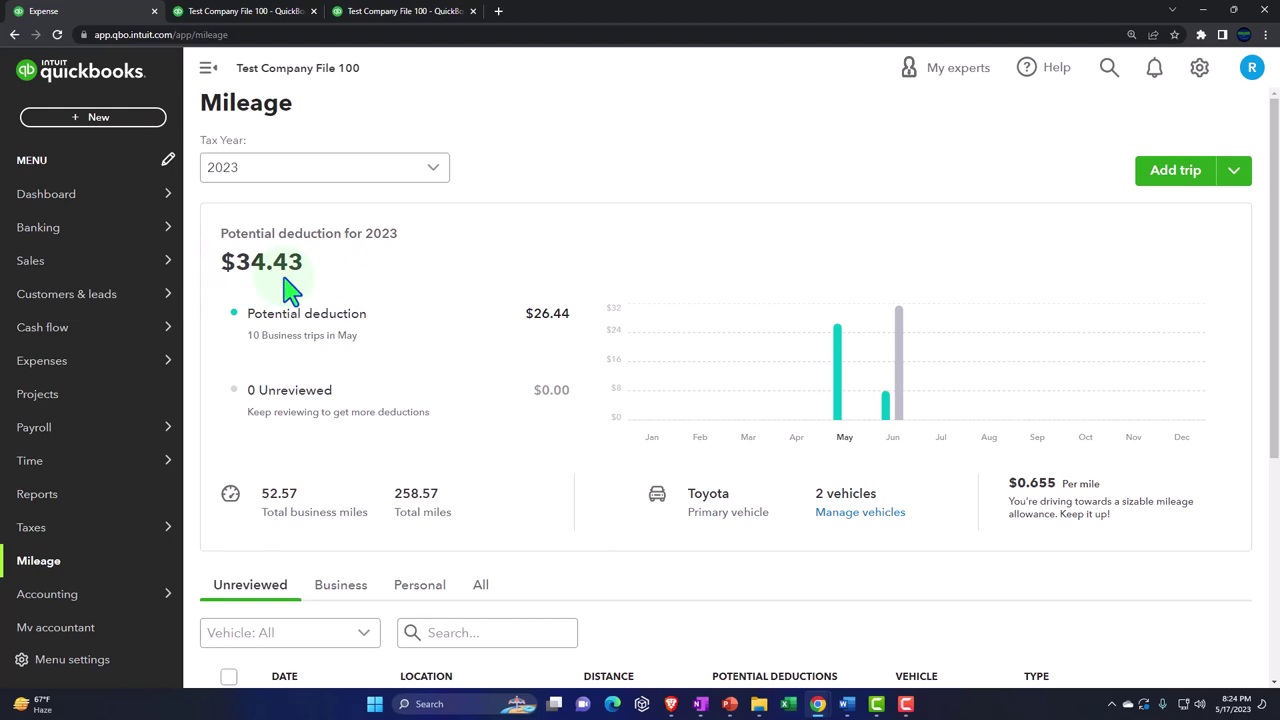
# Choose Download Trips from the Add trip dropdown and open the downloaded mileage CSV
pyautogui.scroll(-1, 291, 289)
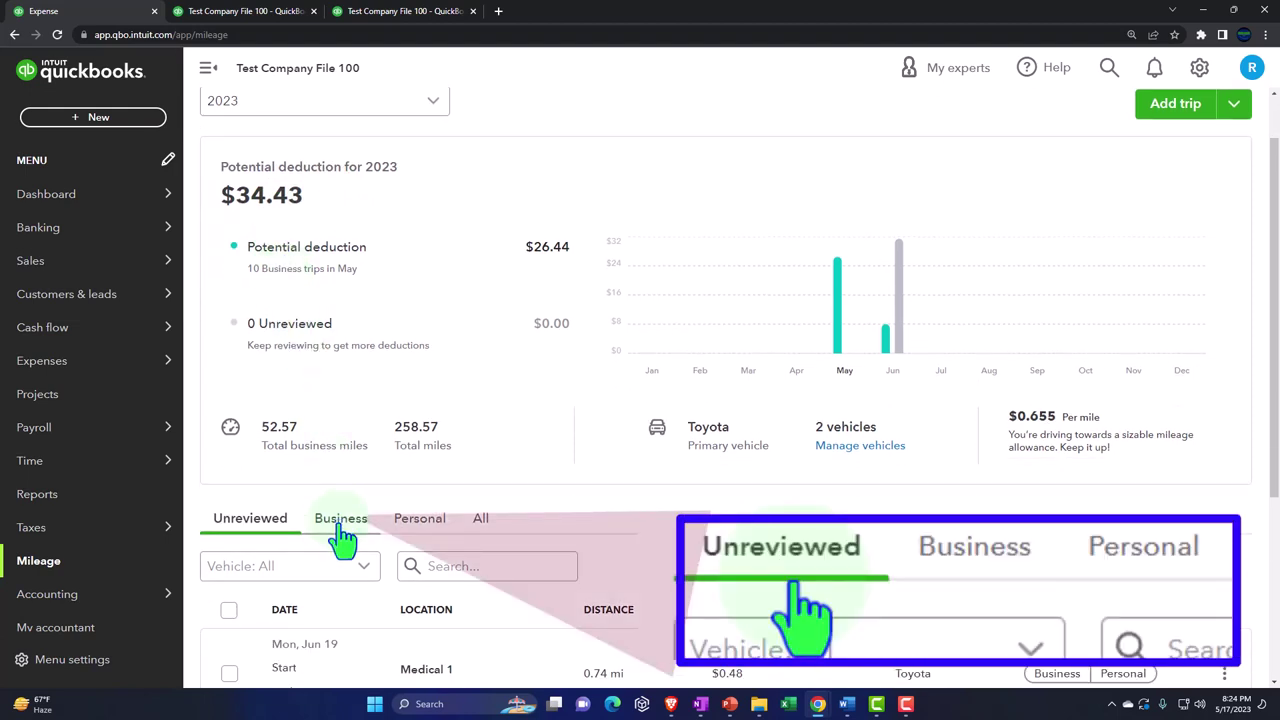
pyautogui.scroll(-1, 341, 537)
pyautogui.scroll(2, 1017, 320)
pyautogui.click(1234, 169)
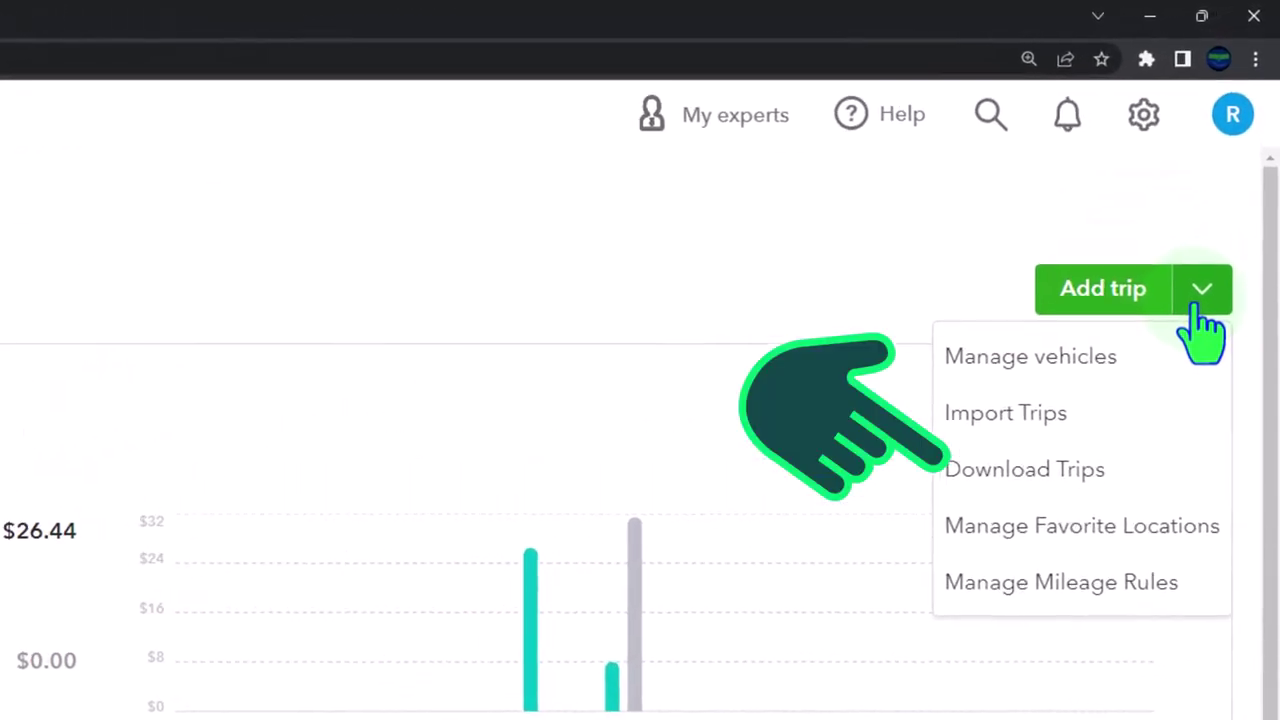
pyautogui.click(1075, 500)
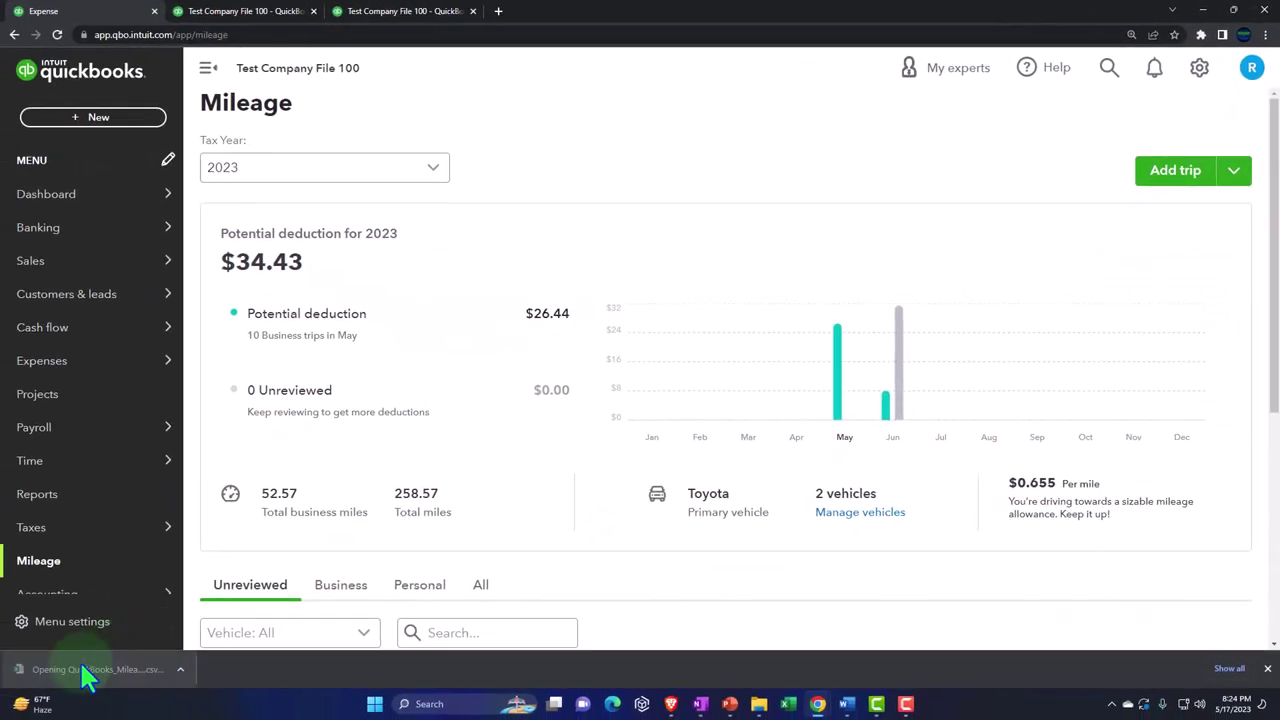
pyautogui.click(95, 669)
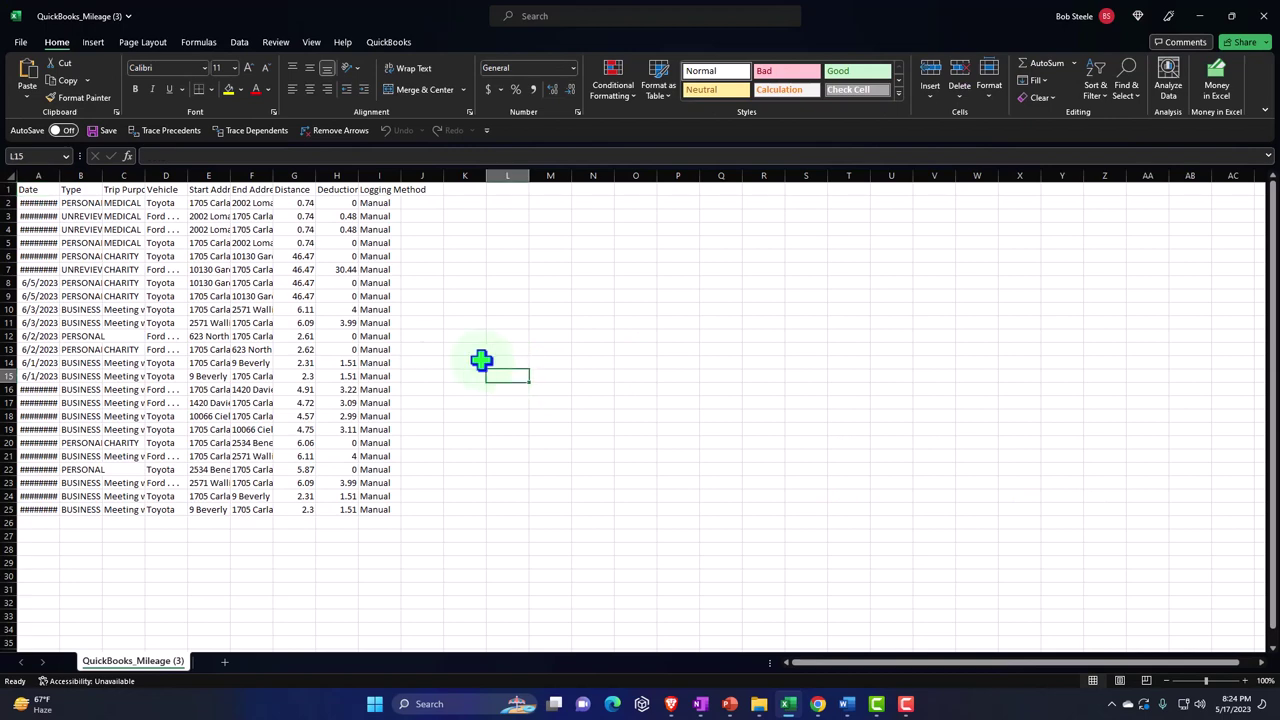
# Save As to the Pictures folder with file type Excel Workbook, named QuickBooks_Mileage (3)
pyautogui.click(17, 45)
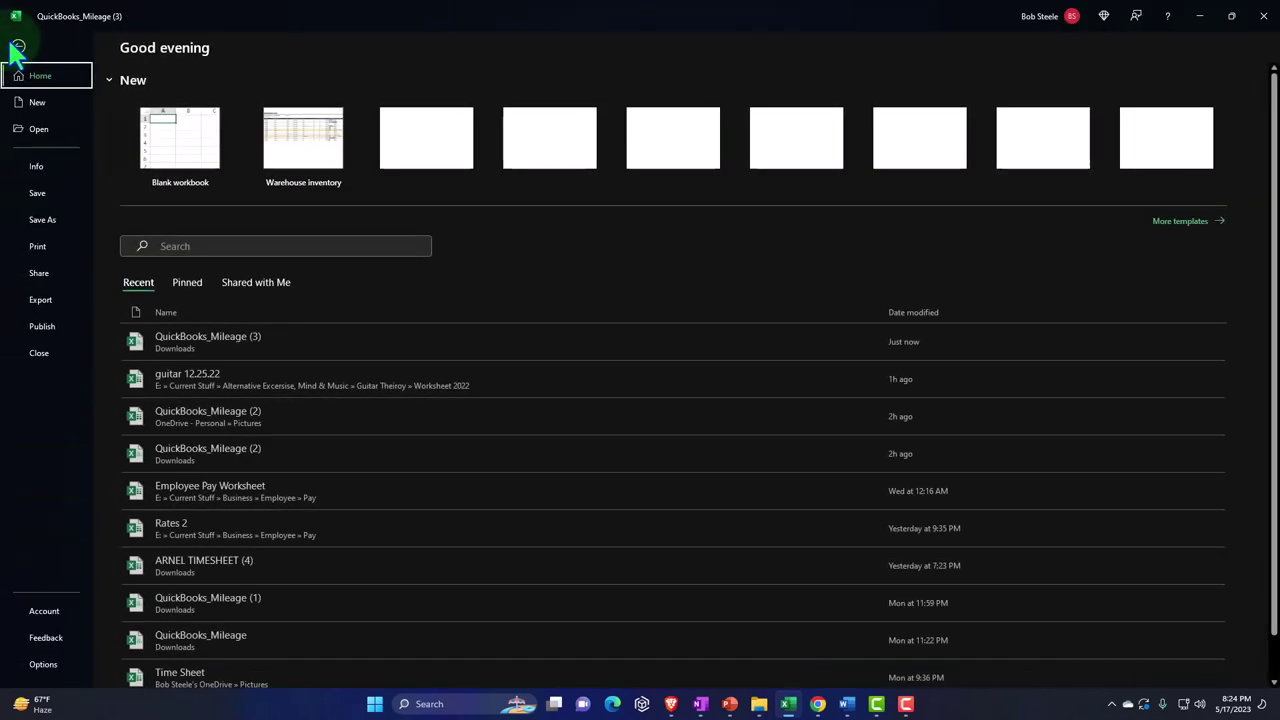
pyautogui.click(57, 222)
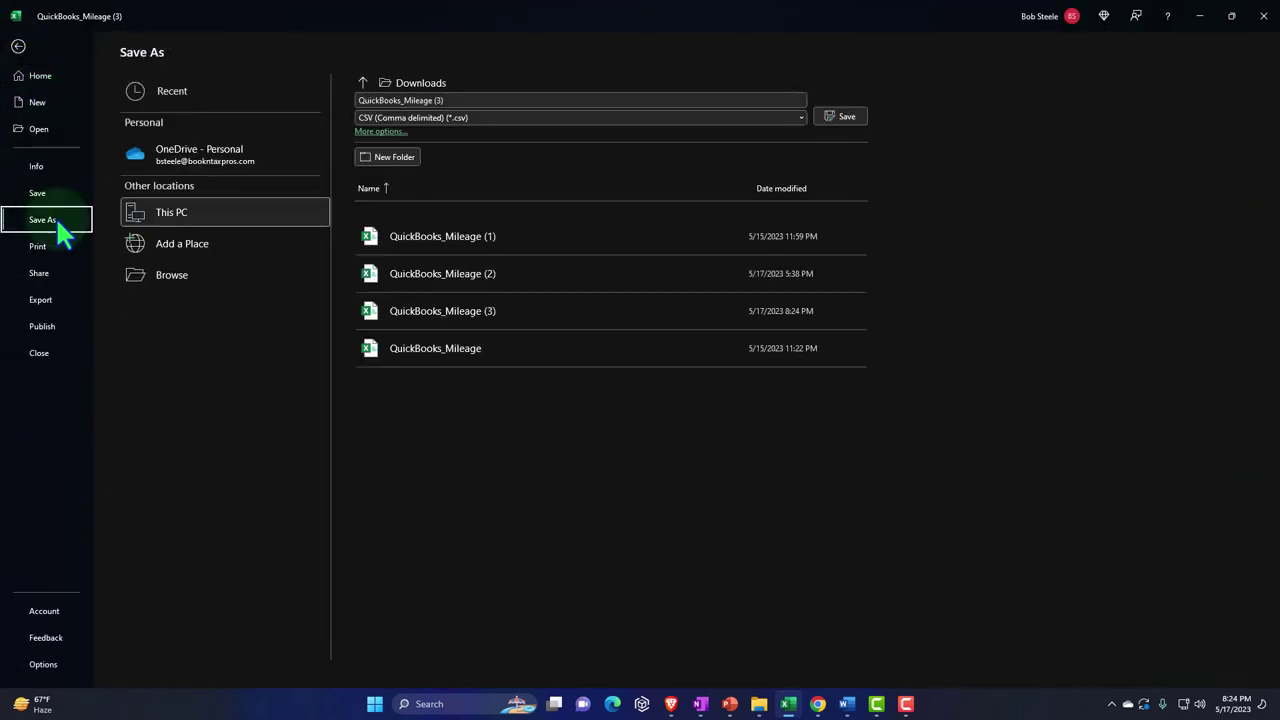
pyautogui.click(158, 280)
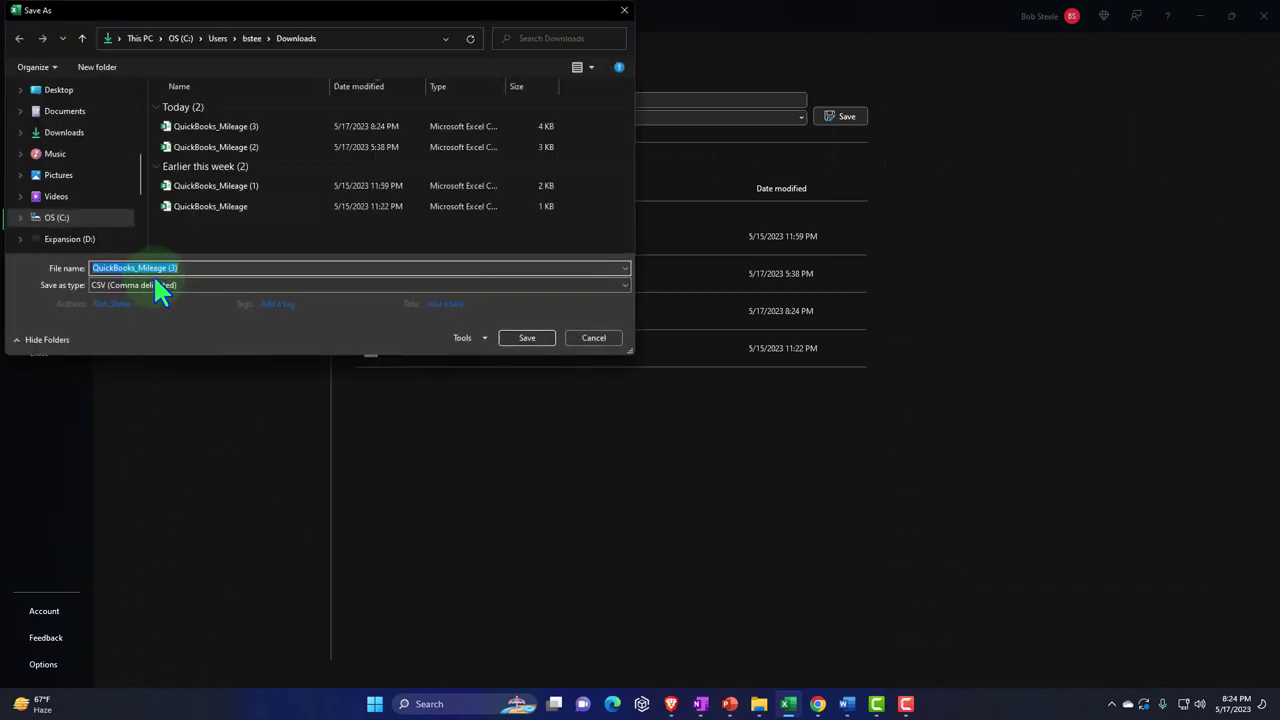
pyautogui.click(57, 176)
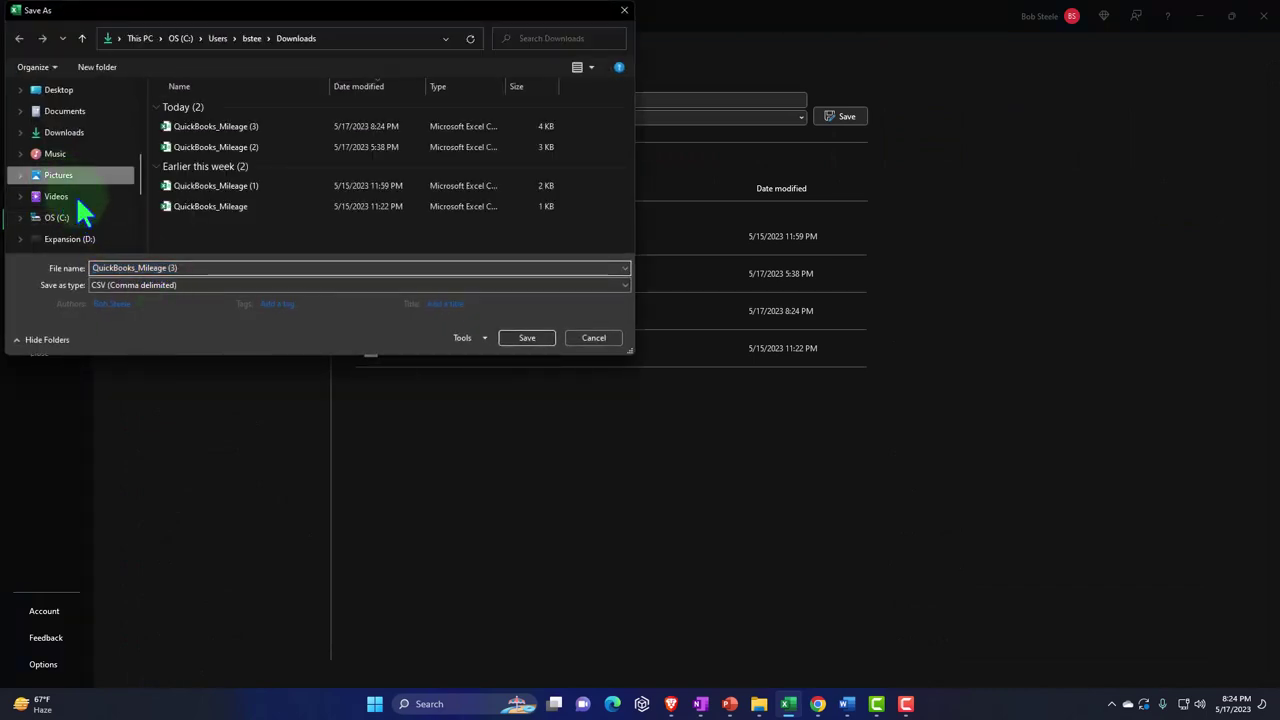
pyautogui.click(150, 285)
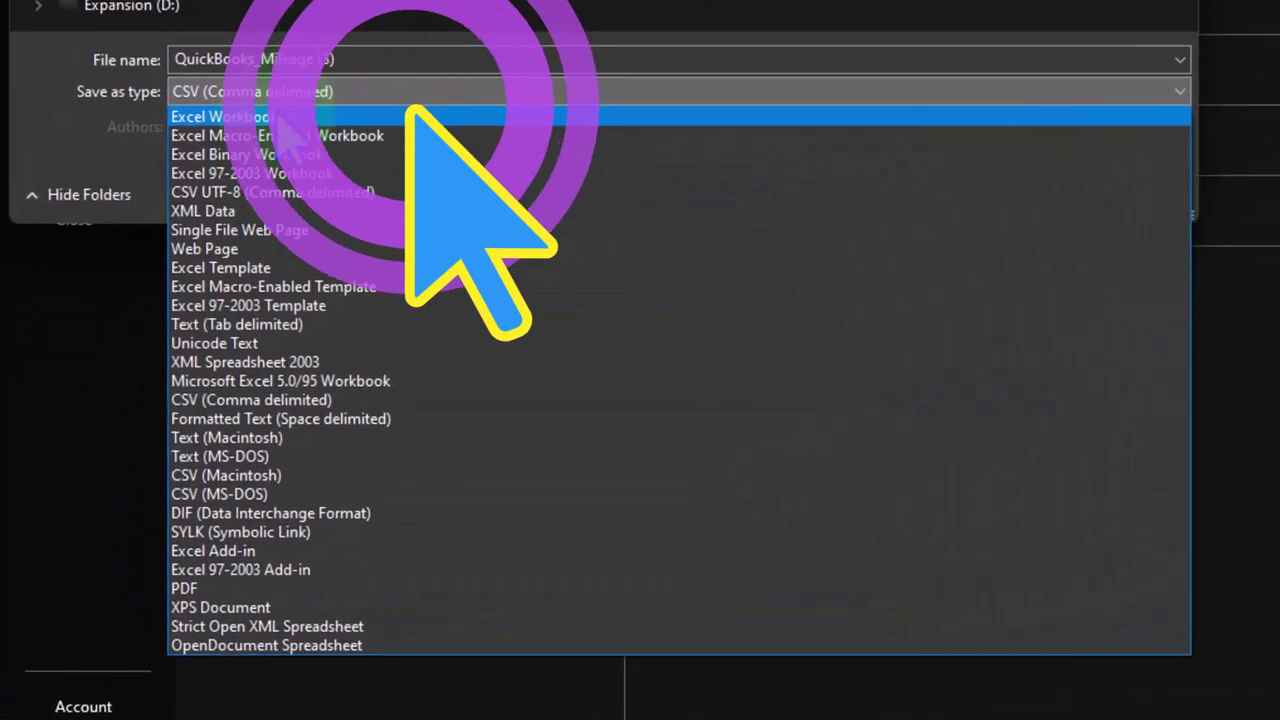
pyautogui.click(245, 119)
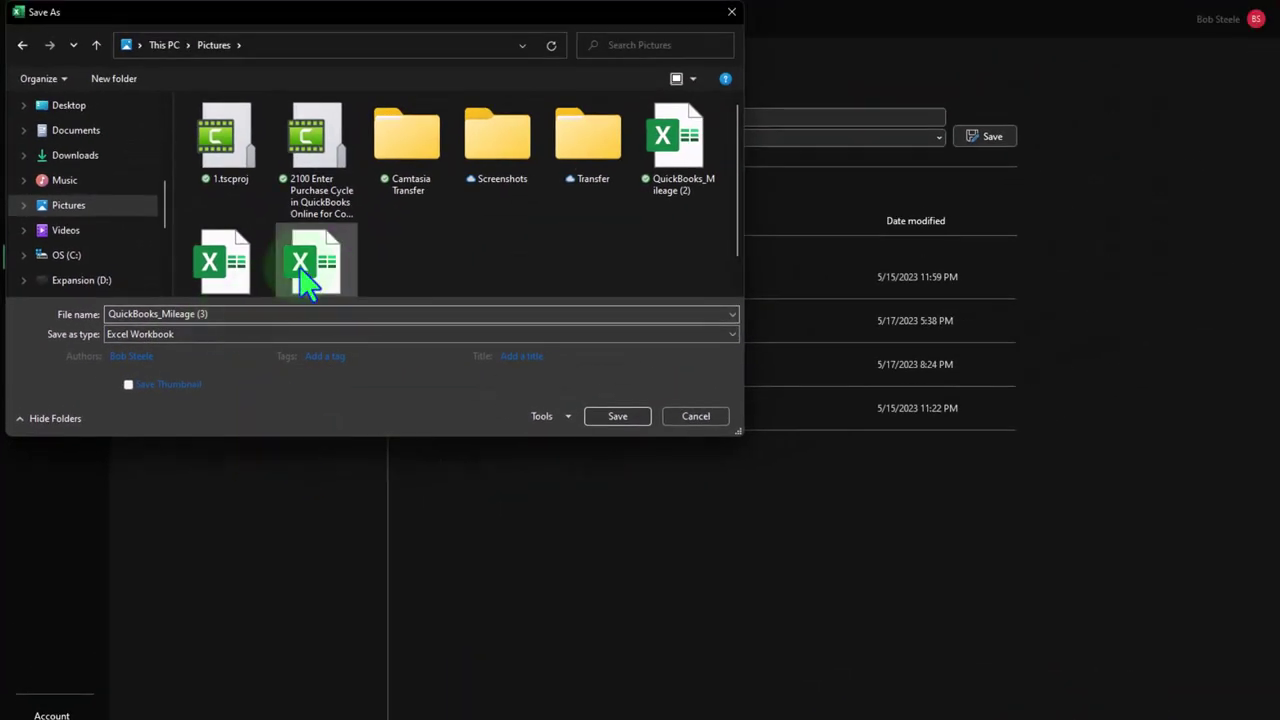
pyautogui.scroll(-1, 518, 1)
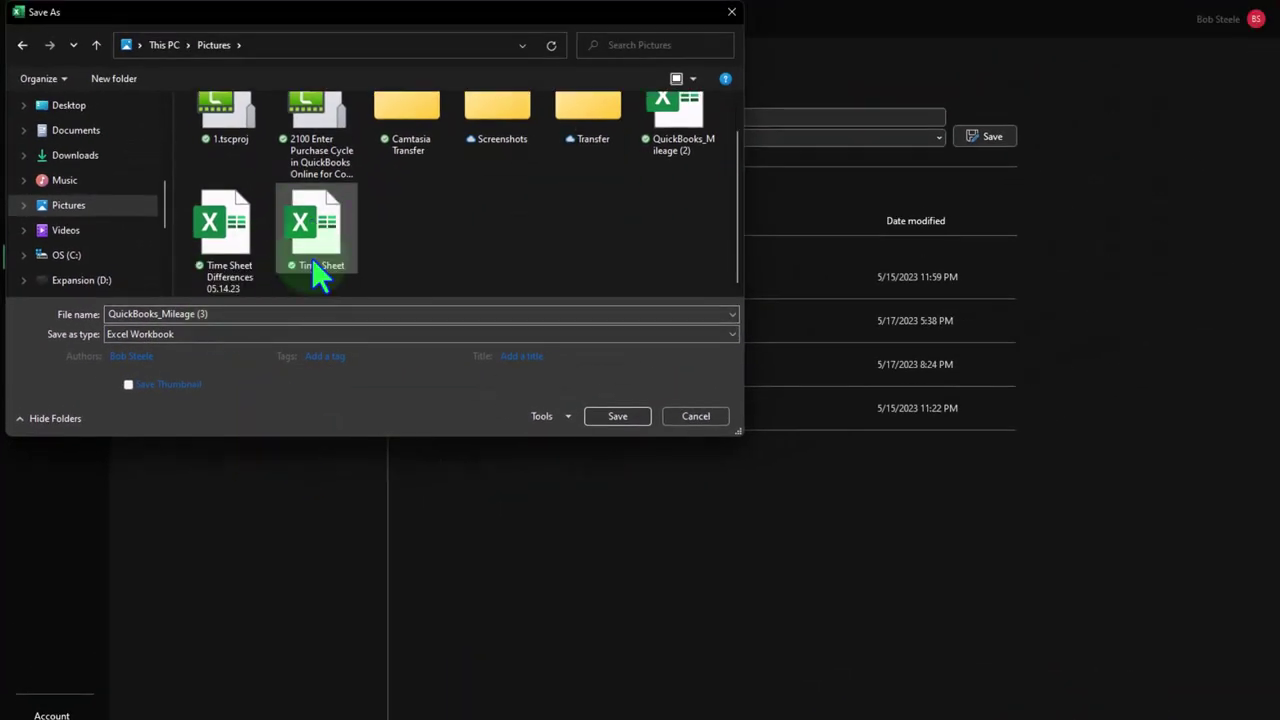
pyautogui.click(610, 416)
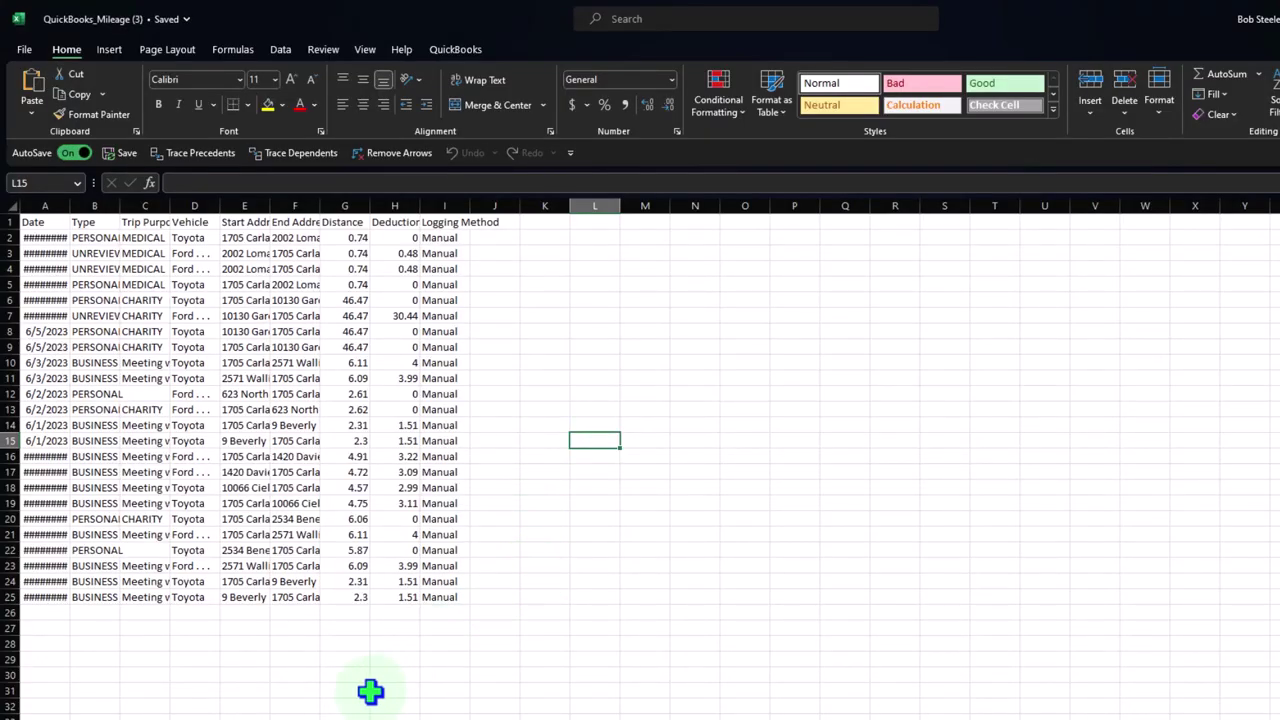
# Make the header row A1 through I1 bold
pyautogui.click(325, 658)
pyautogui.keyDown('ctrl'); pyautogui.scroll(5, 277, 630); pyautogui.keyUp('ctrl')
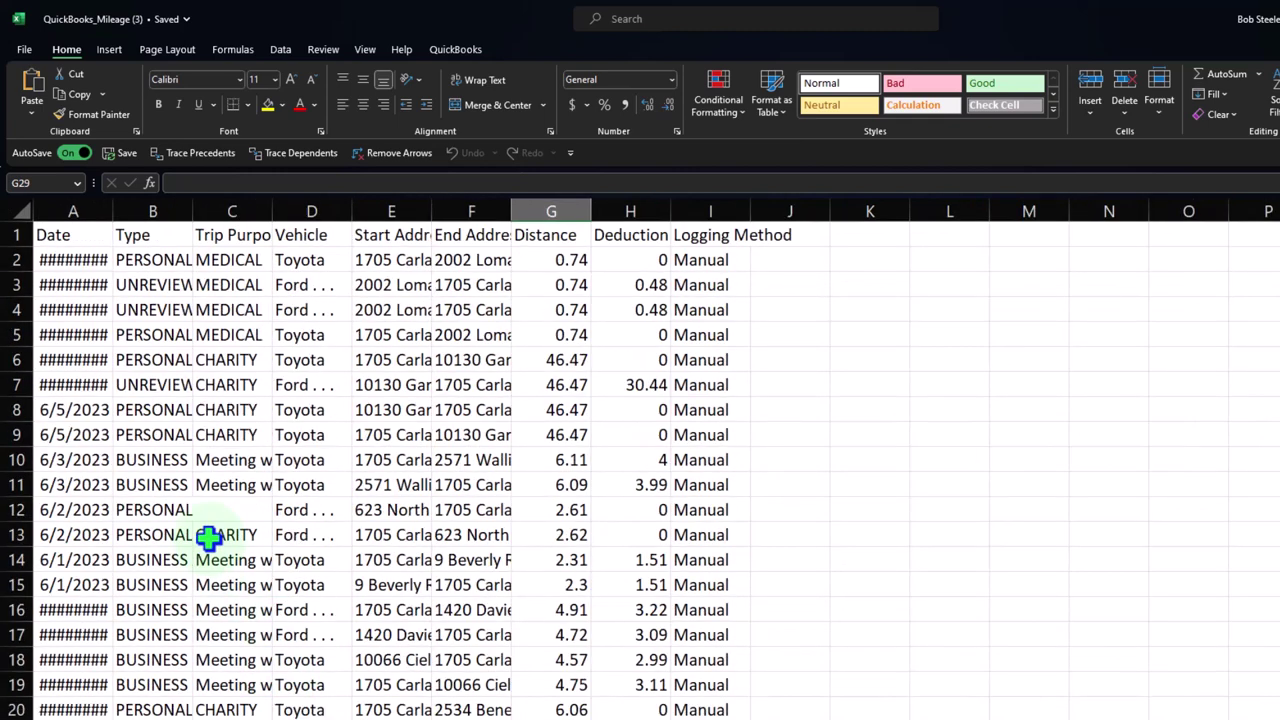
pyautogui.moveTo(75, 234); pyautogui.dragTo(697, 225)
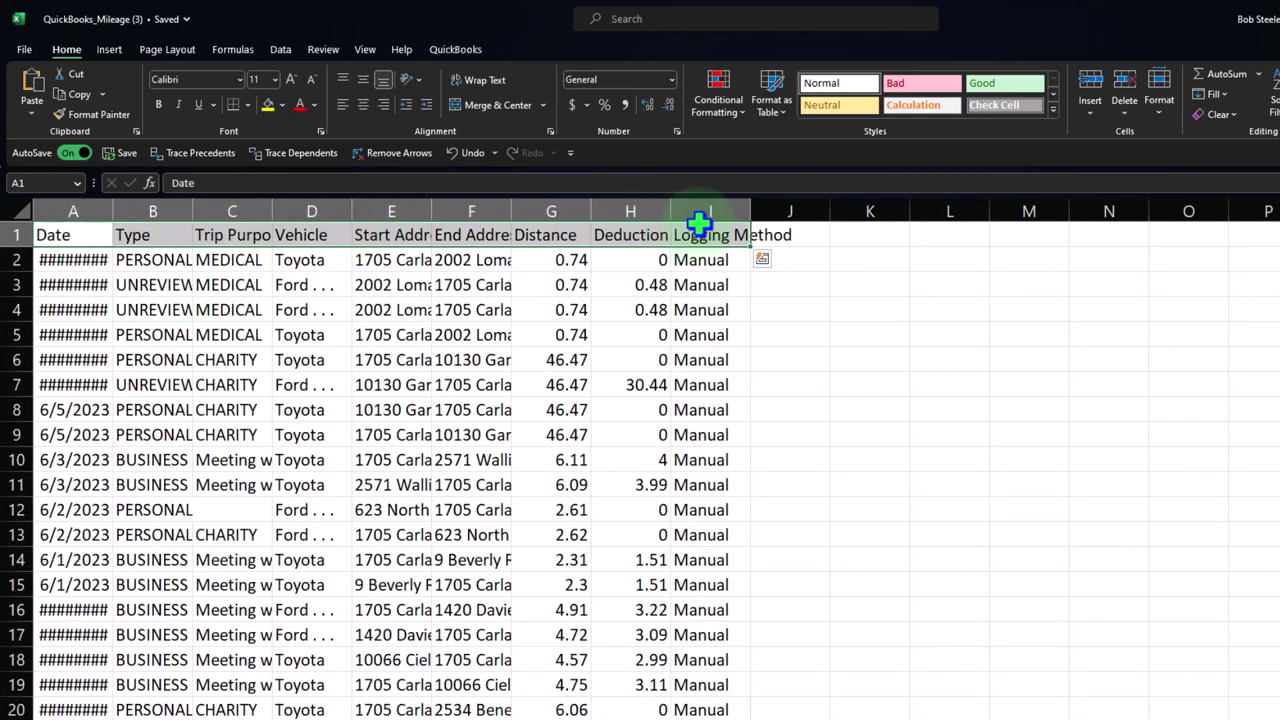
pyautogui.click(157, 103)
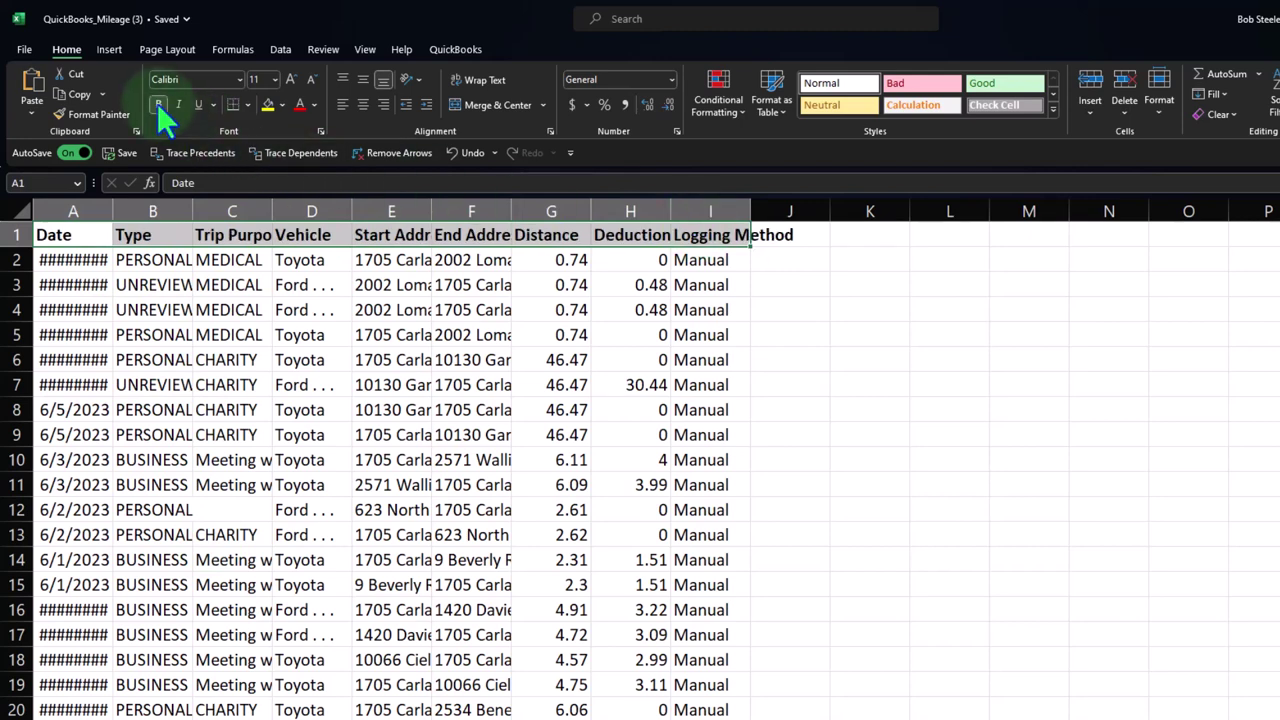
pyautogui.click(241, 378)
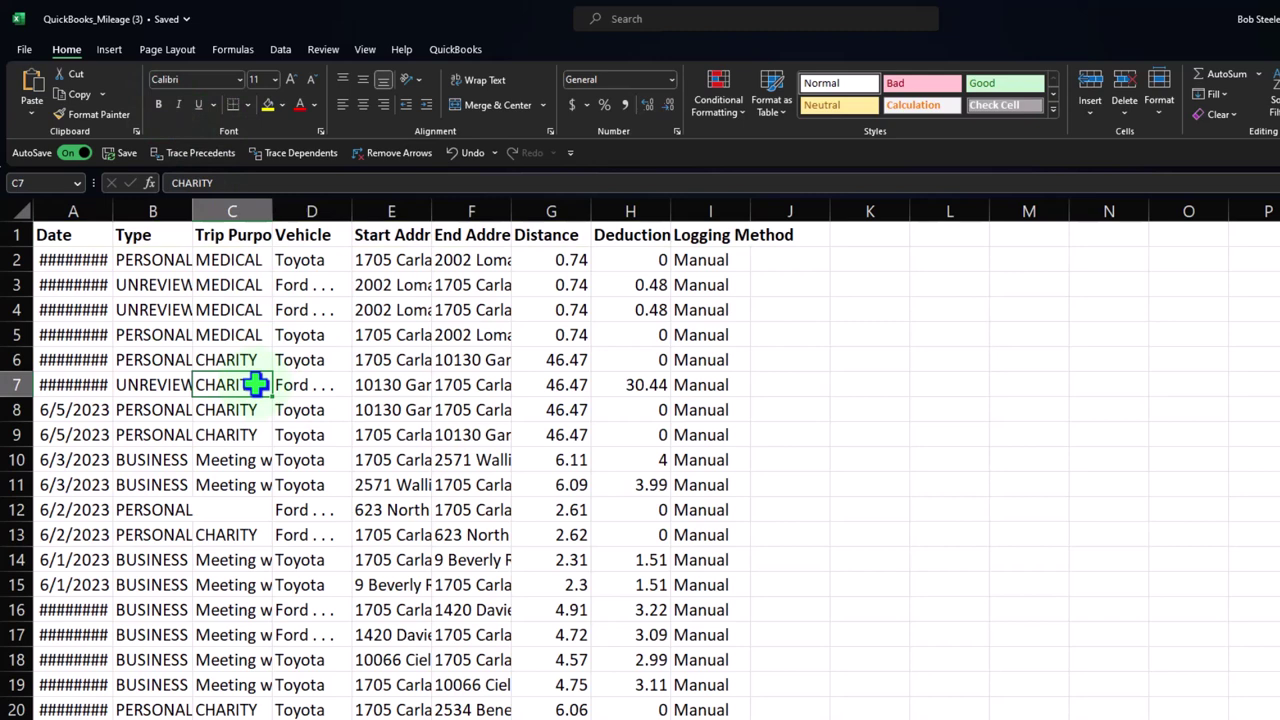
# Convert the range A1:I25 into a table with Insert > Table
pyautogui.click(110, 50)
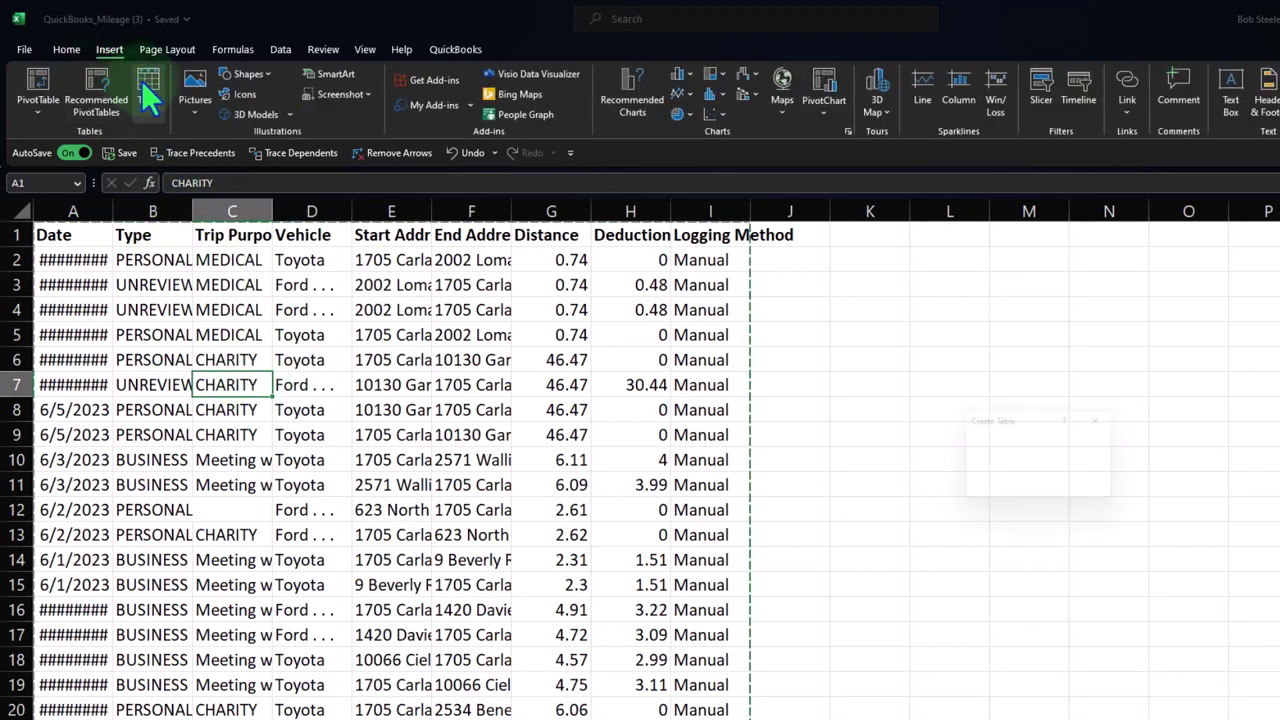
pyautogui.click(145, 85)
pyautogui.click(1027, 492)
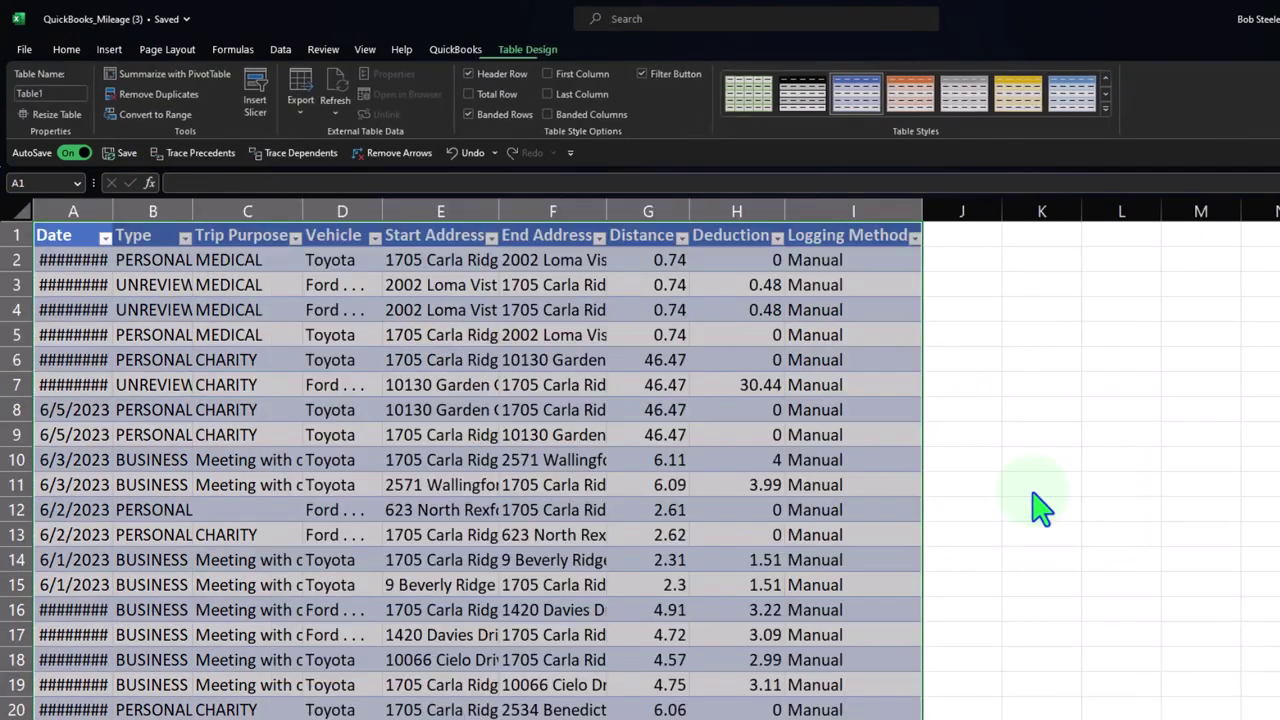
# Widen the Date, Type, Vehicle, Start Address and End Address columns
pyautogui.doubleClick(113, 211)
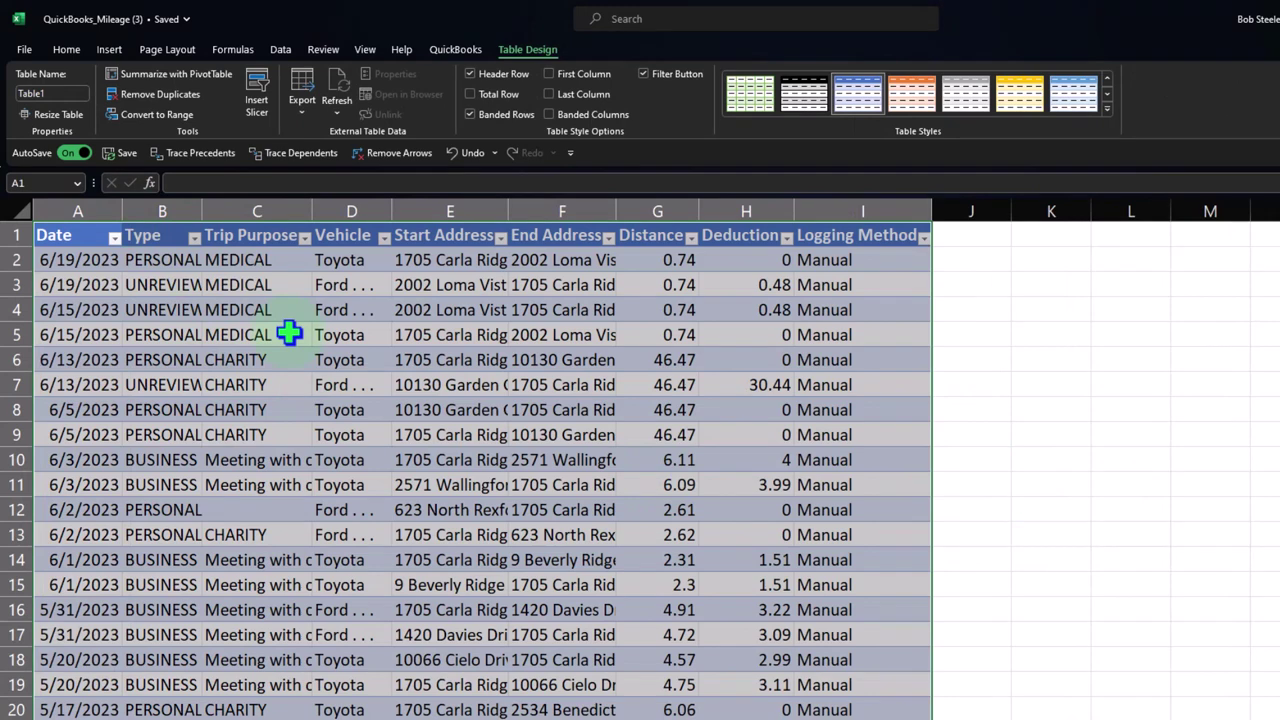
pyautogui.moveTo(201, 211); pyautogui.dragTo(231, 210)
pyautogui.click(270, 335)
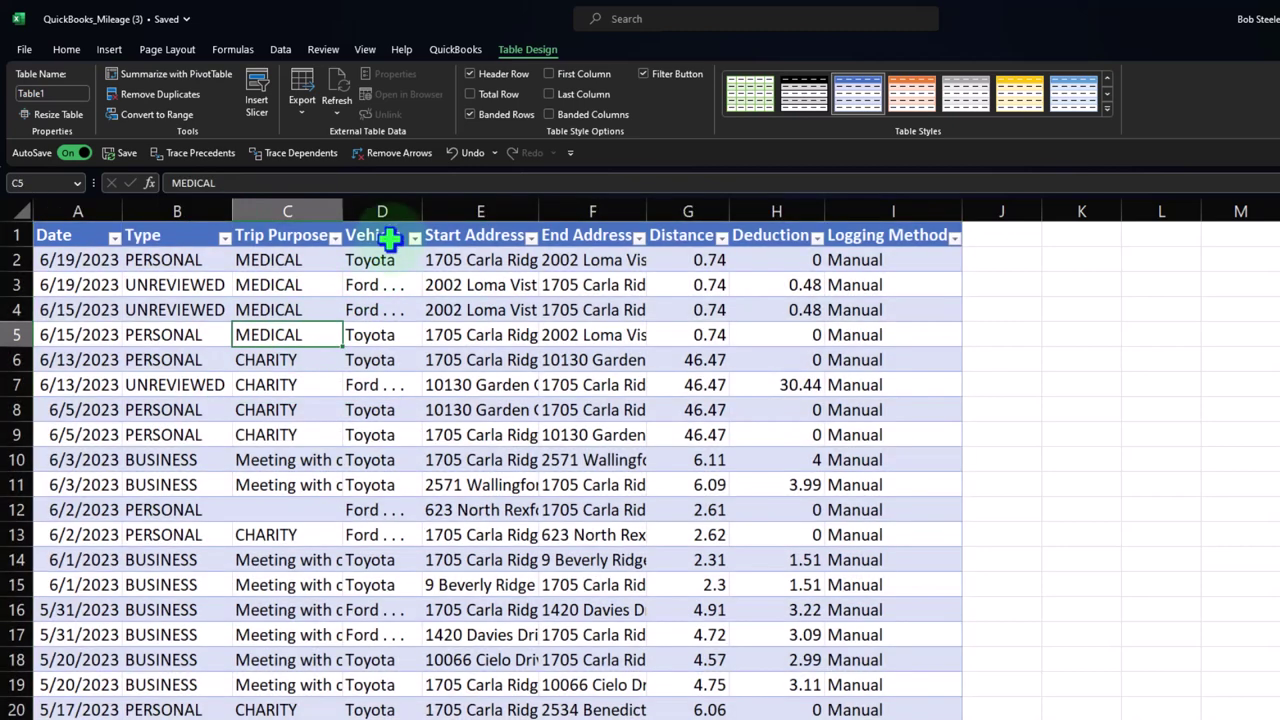
pyautogui.moveTo(422, 211); pyautogui.dragTo(452, 209)
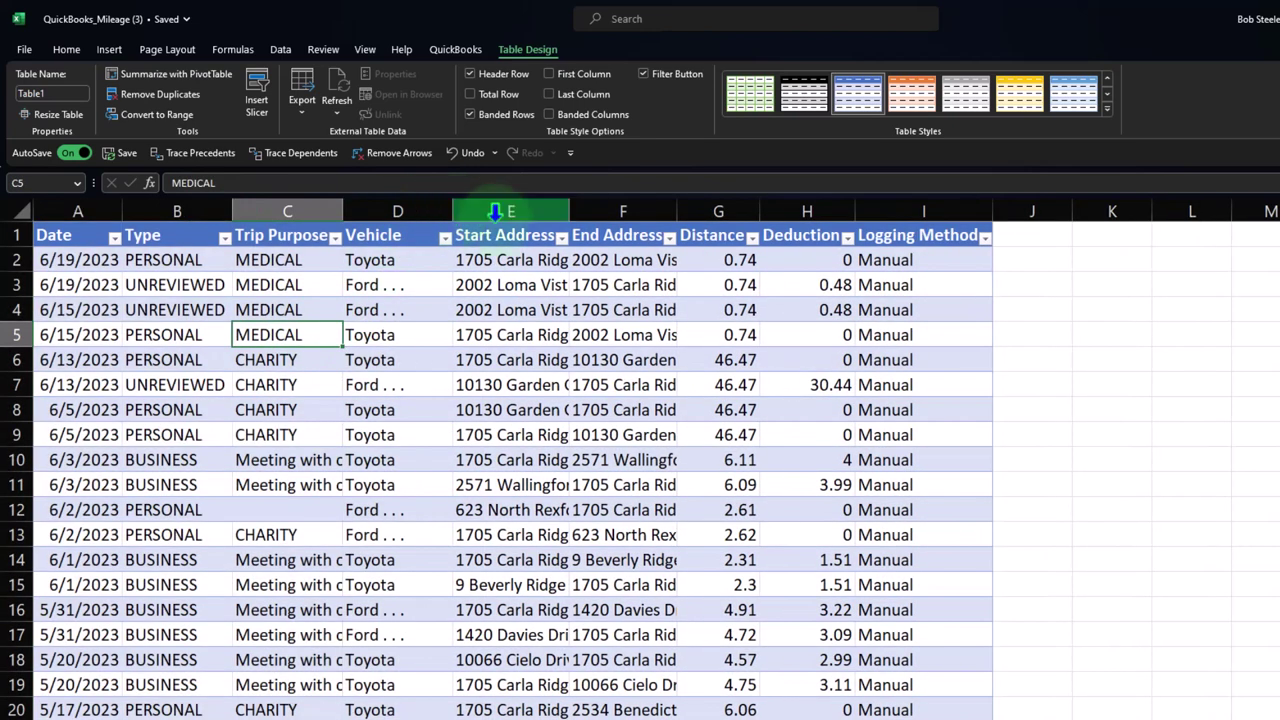
pyautogui.moveTo(570, 211); pyautogui.dragTo(597, 211)
pyautogui.moveTo(700, 208); pyautogui.dragTo(746, 210)
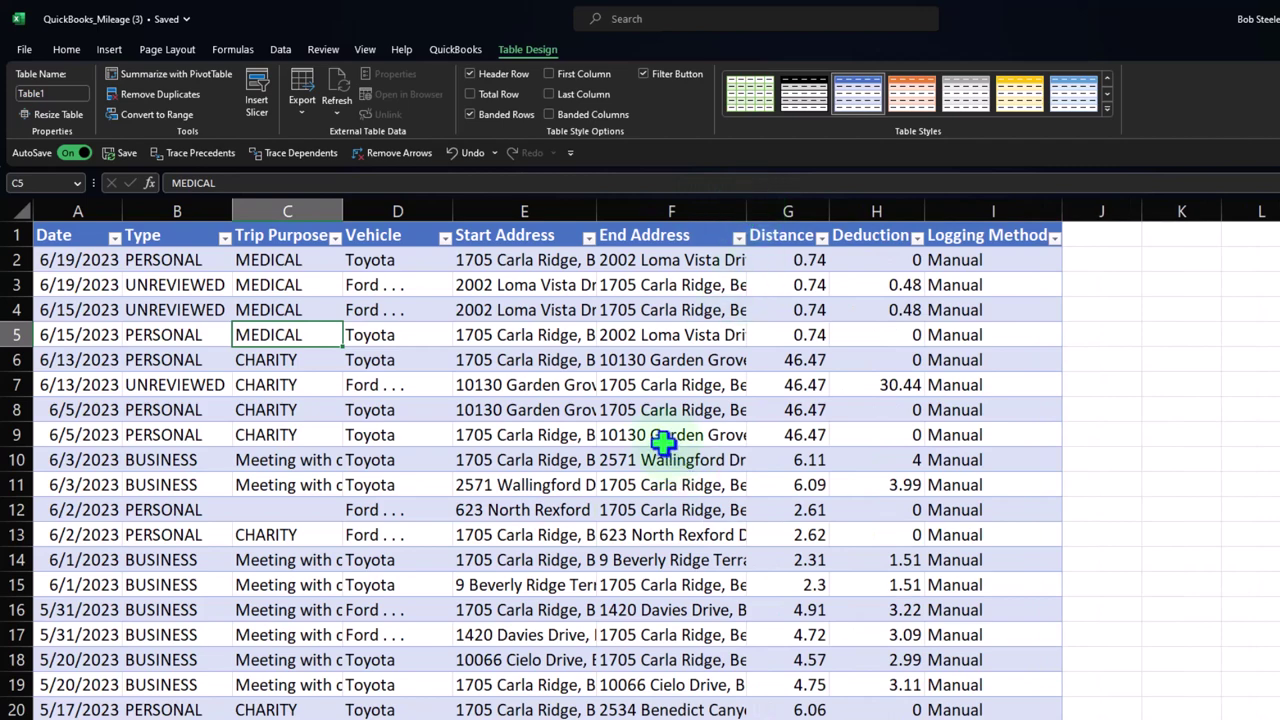
pyautogui.scroll(-2, 663, 442)
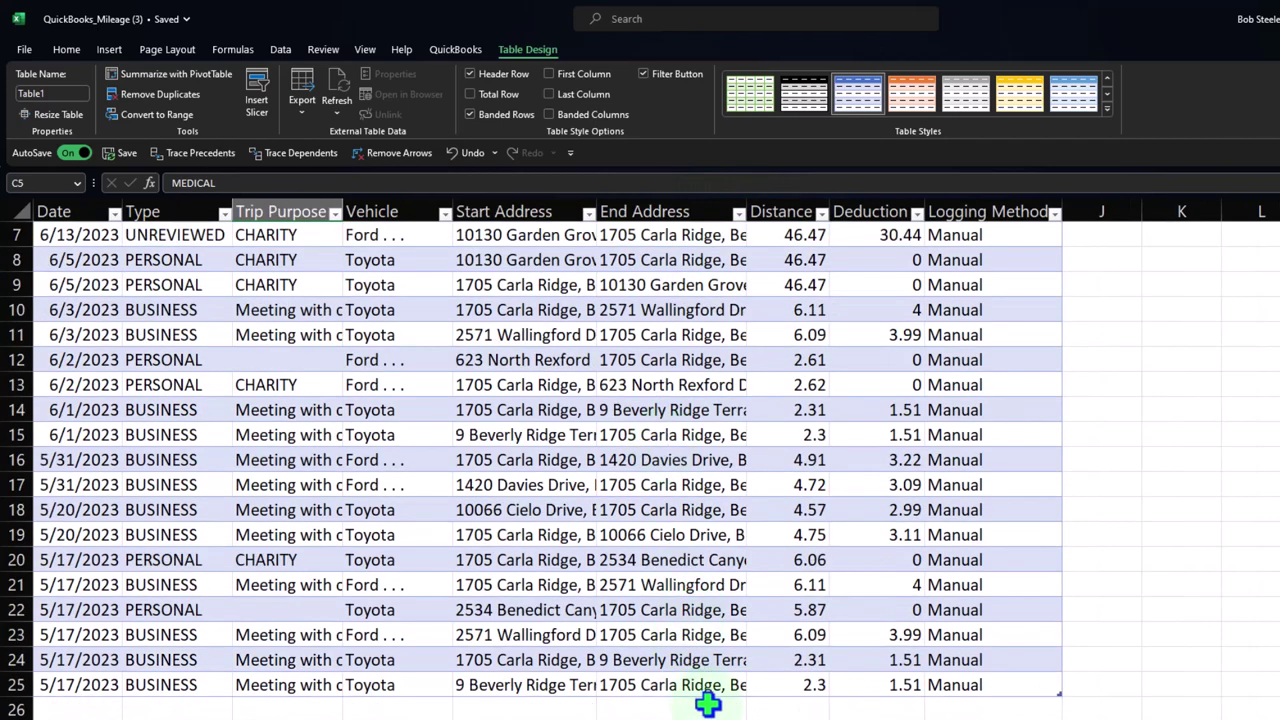
# Add a Total row summing the Distance and Deduction columns
pyautogui.click(470, 92)
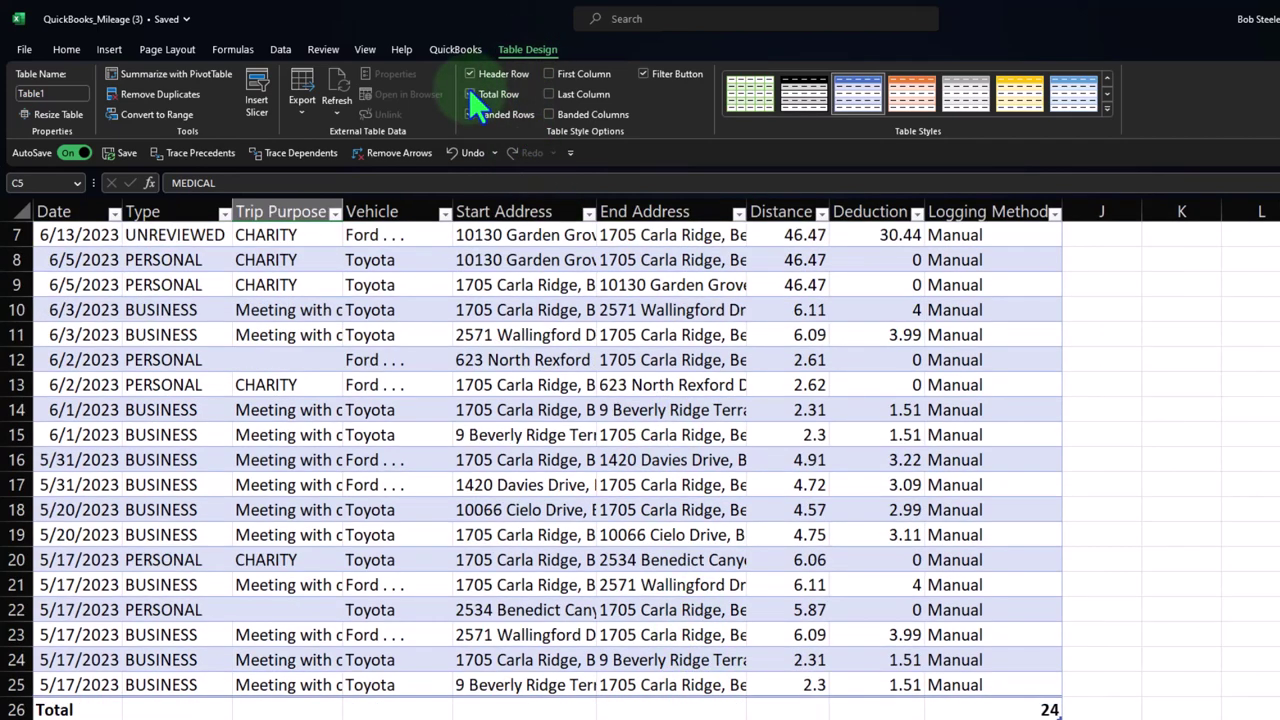
pyautogui.click(795, 705)
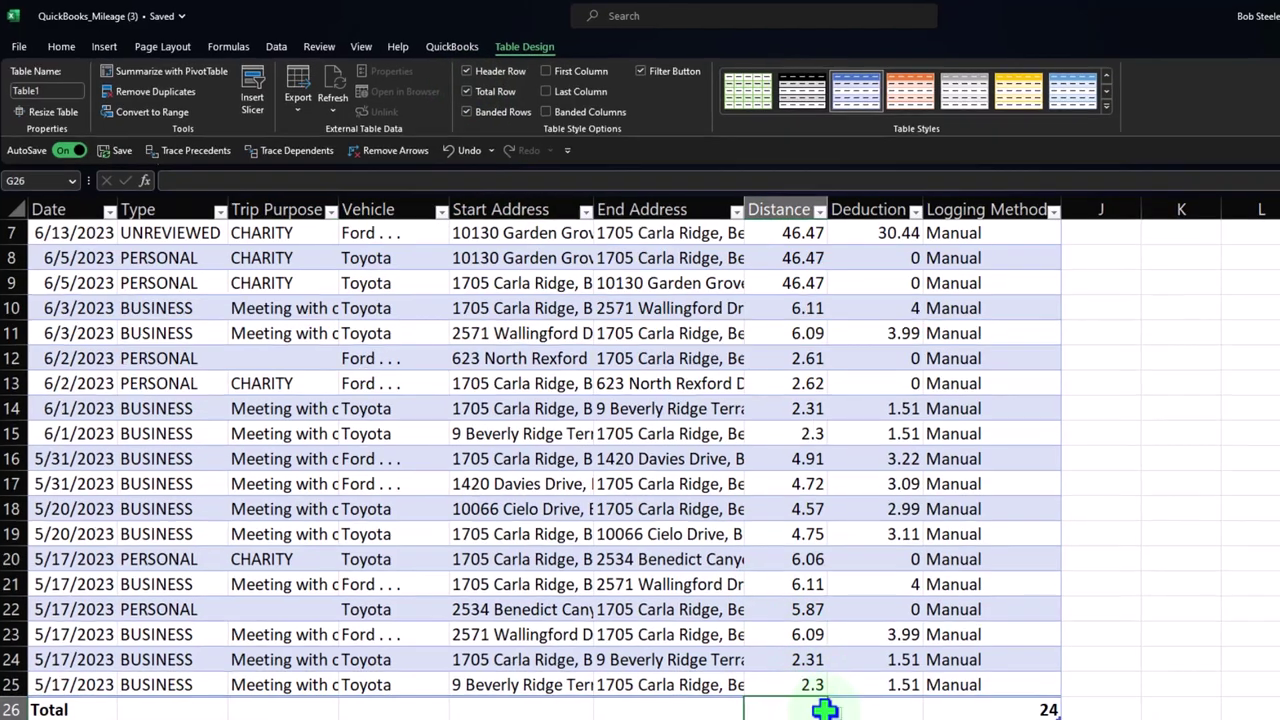
pyautogui.click(838, 709)
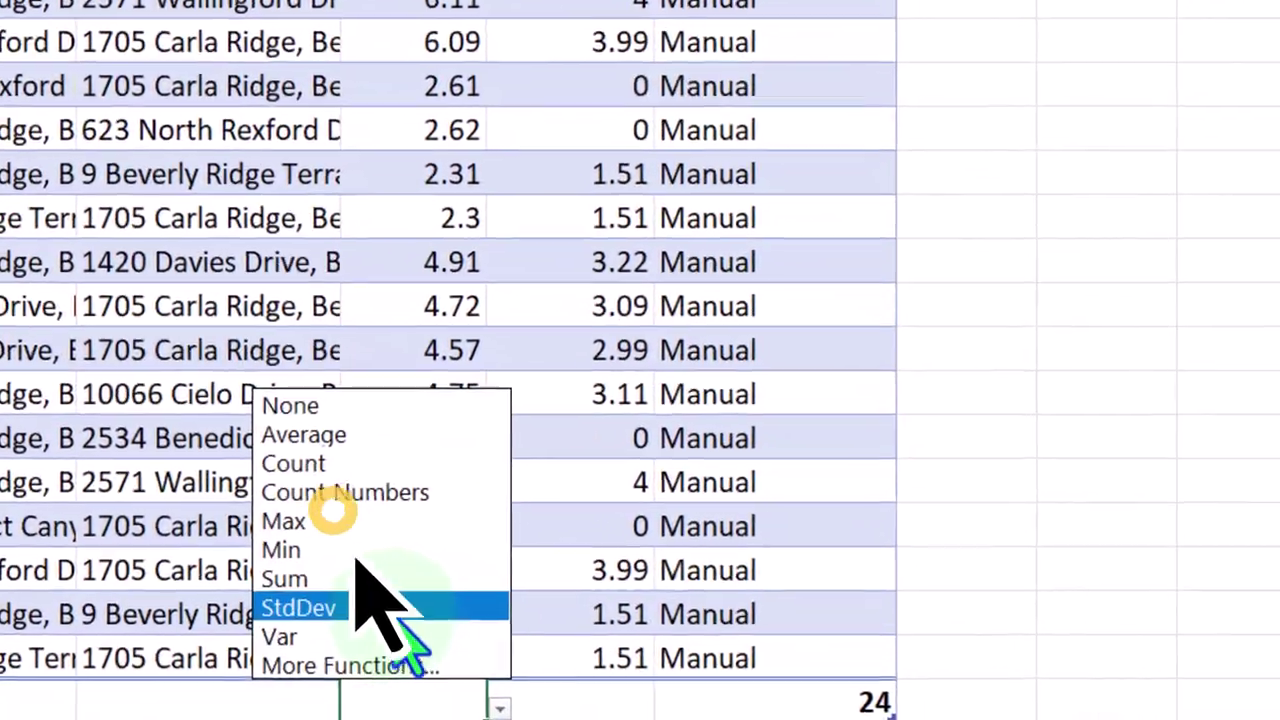
pyautogui.click(398, 594)
pyautogui.click(647, 705)
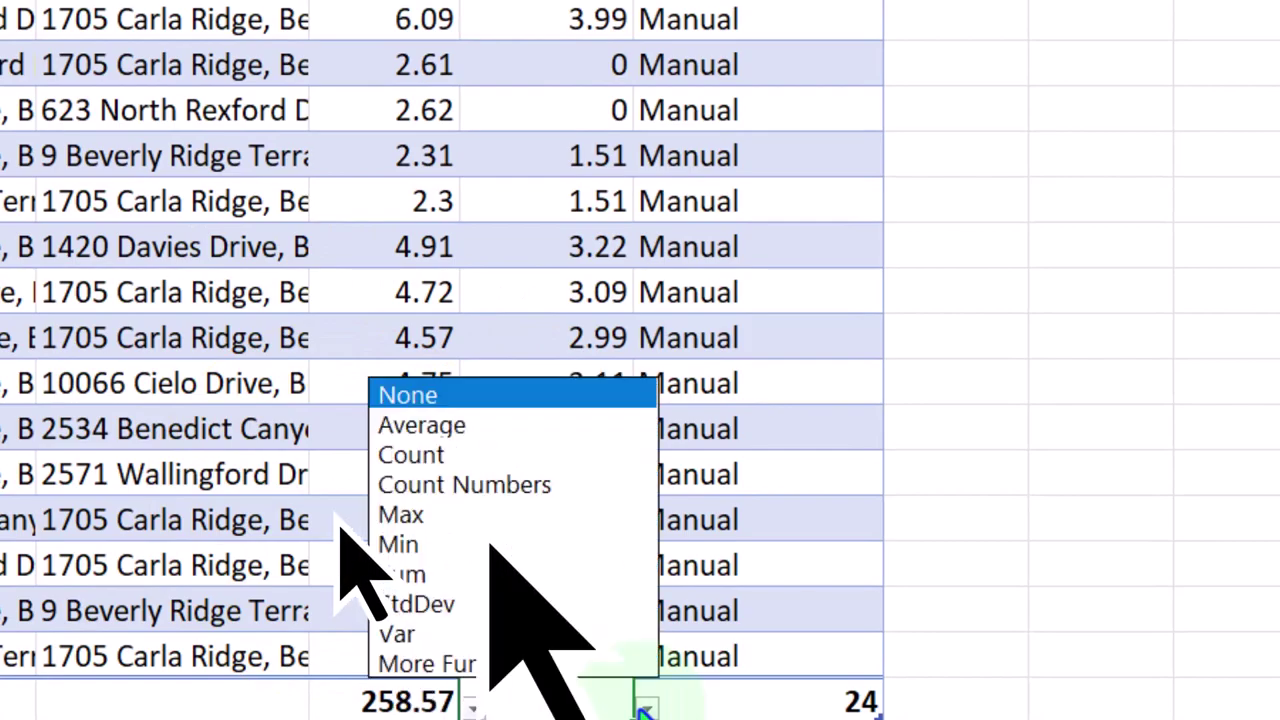
pyautogui.click(584, 600)
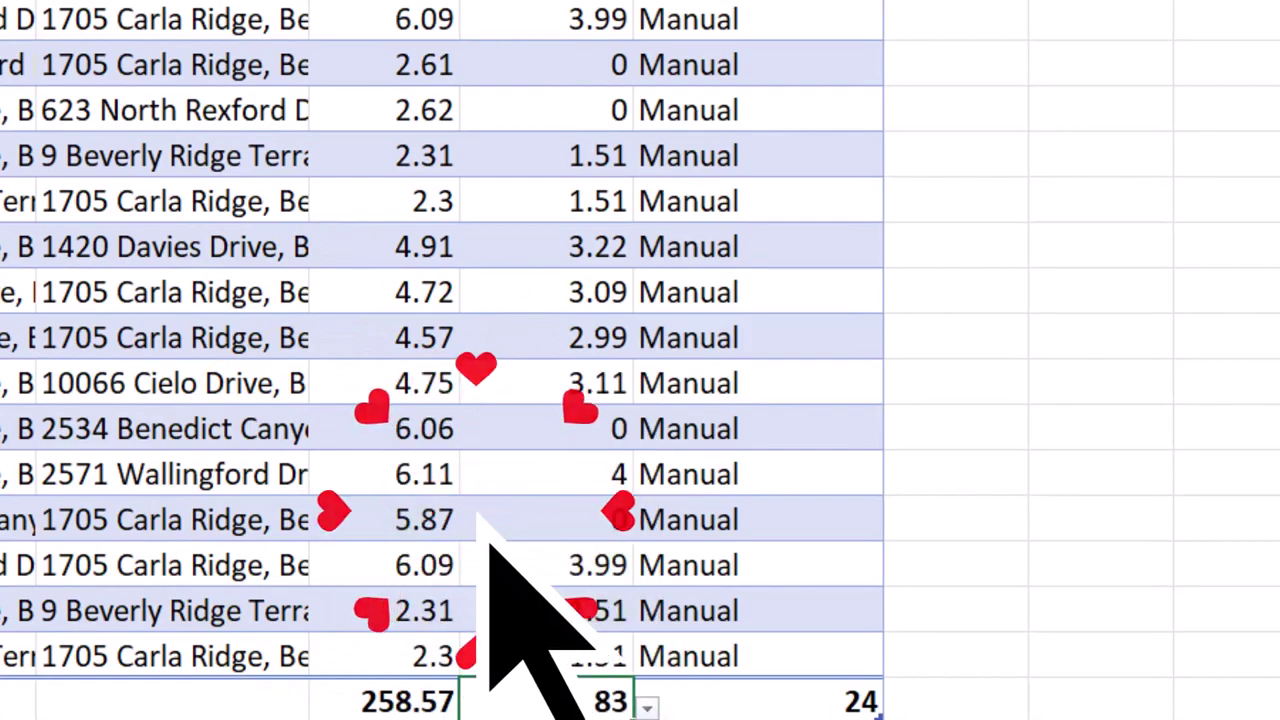
pyautogui.scroll(2, 487, 515)
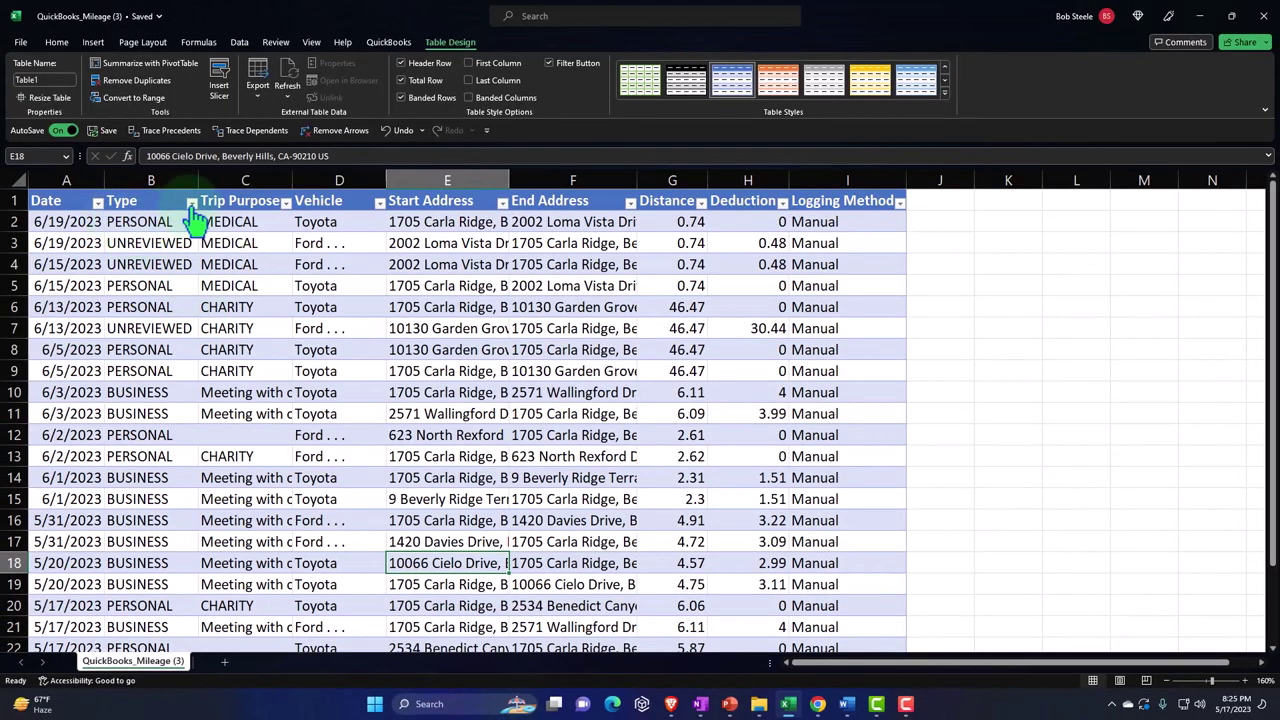
# Filter the table to show only BUSINESS trips dated in June
pyautogui.click(191, 205)
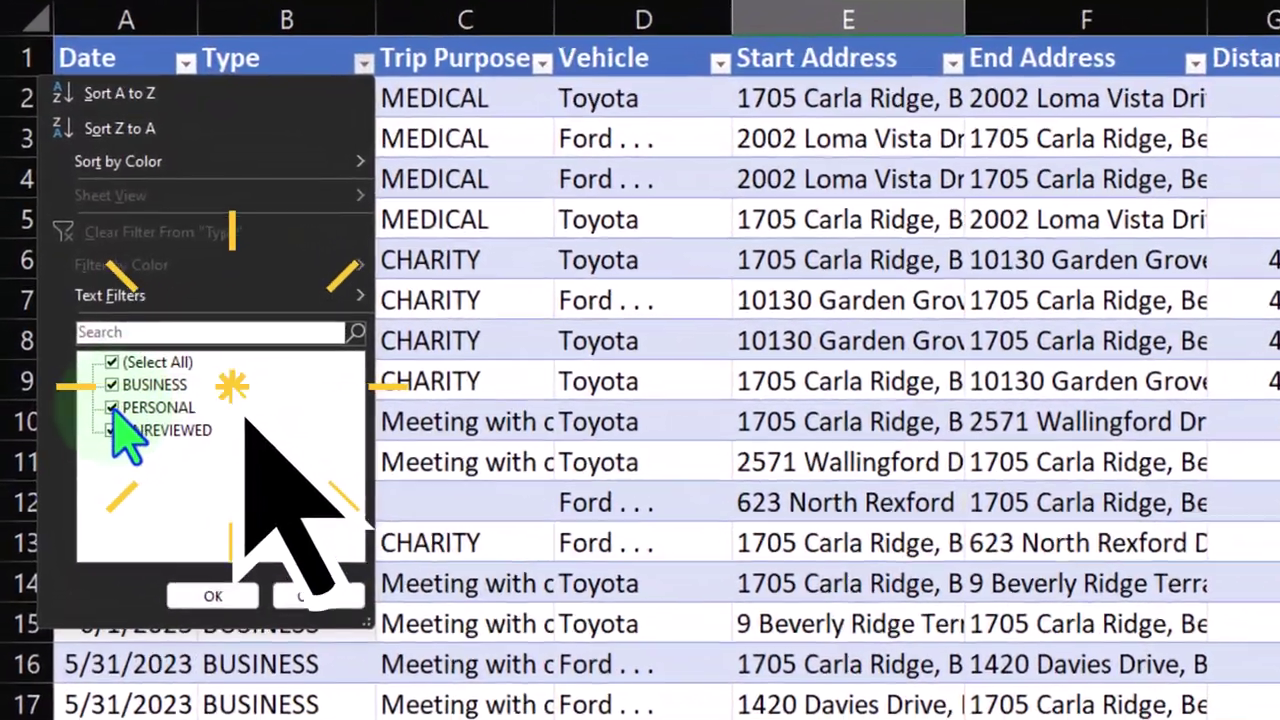
pyautogui.click(113, 410)
pyautogui.click(113, 430)
pyautogui.click(210, 596)
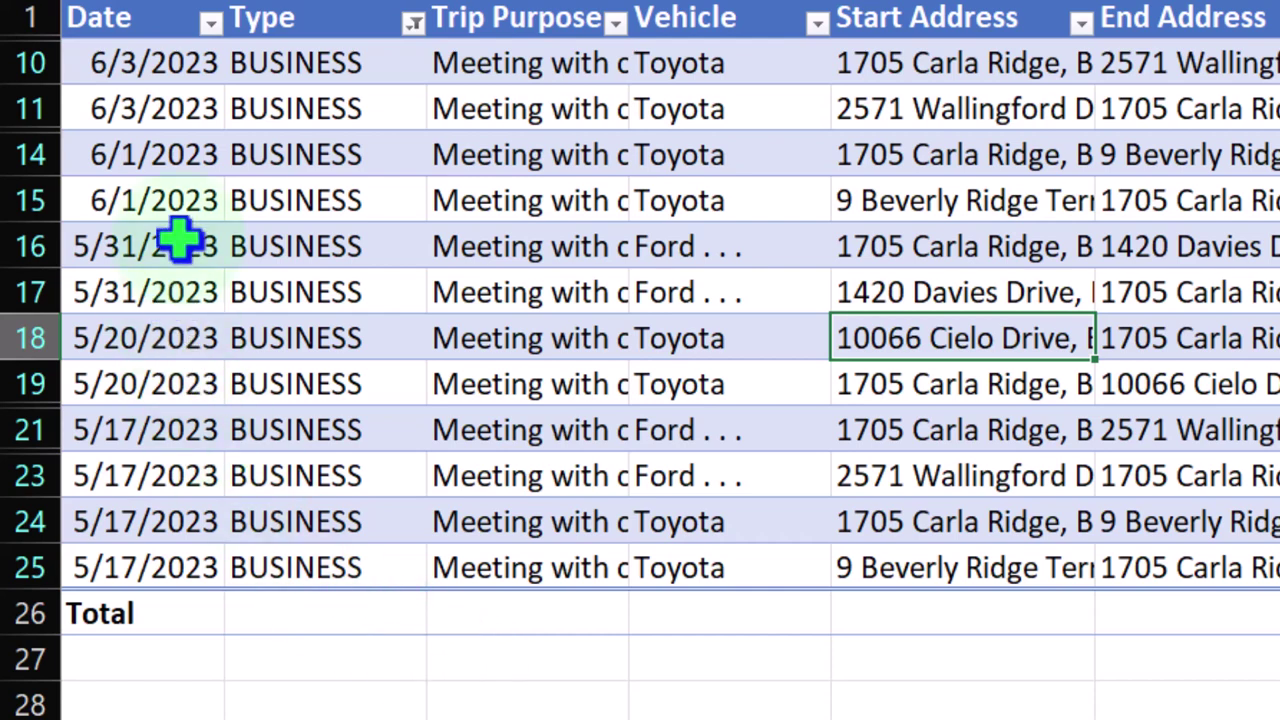
pyautogui.click(209, 22)
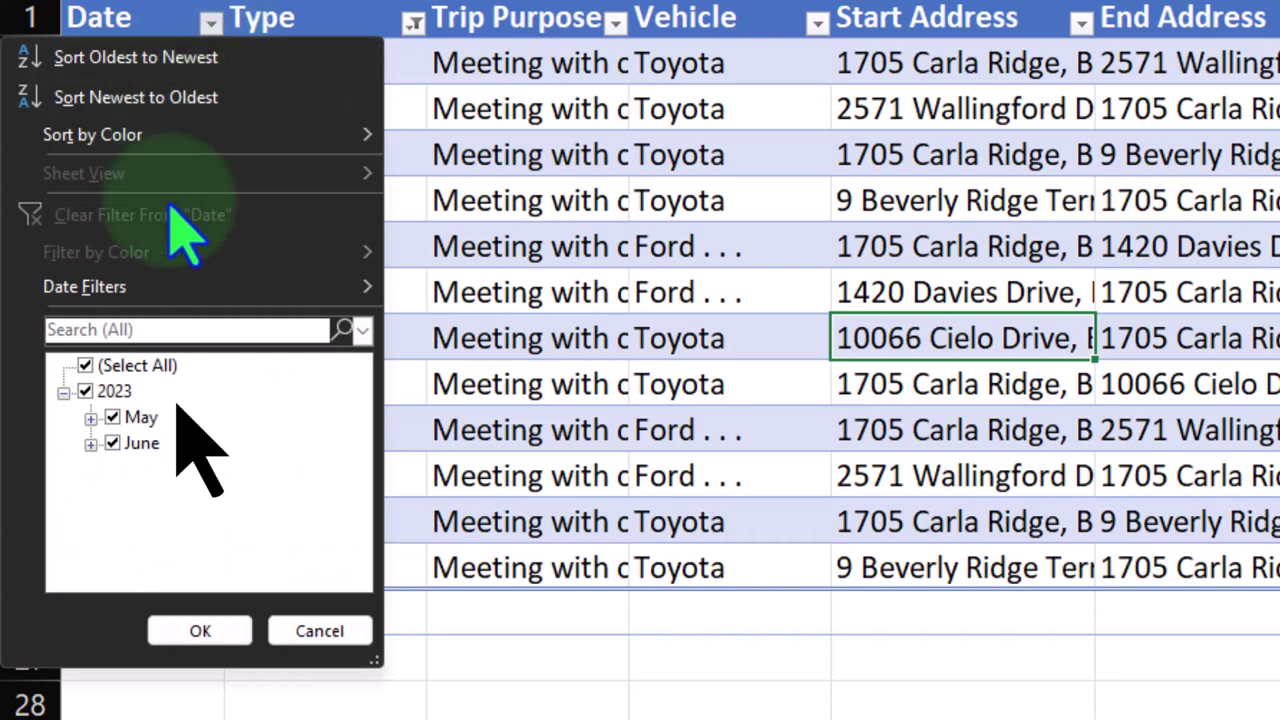
pyautogui.click(111, 418)
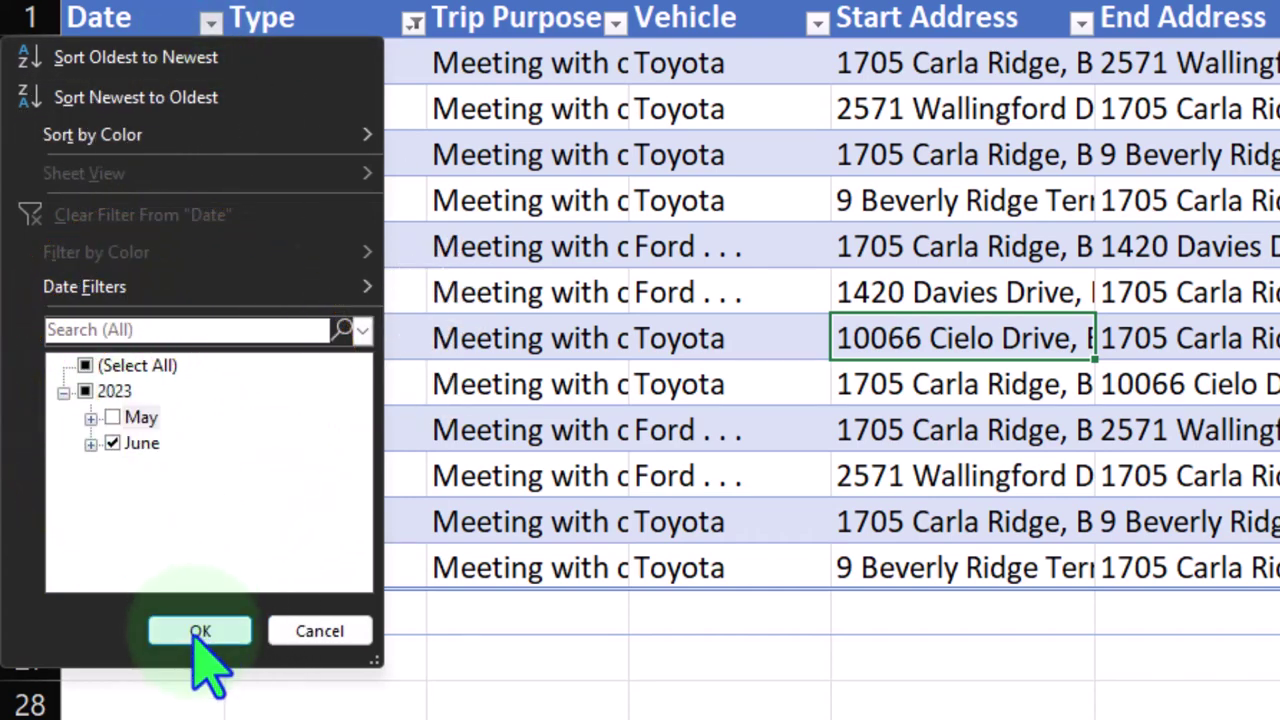
pyautogui.click(205, 632)
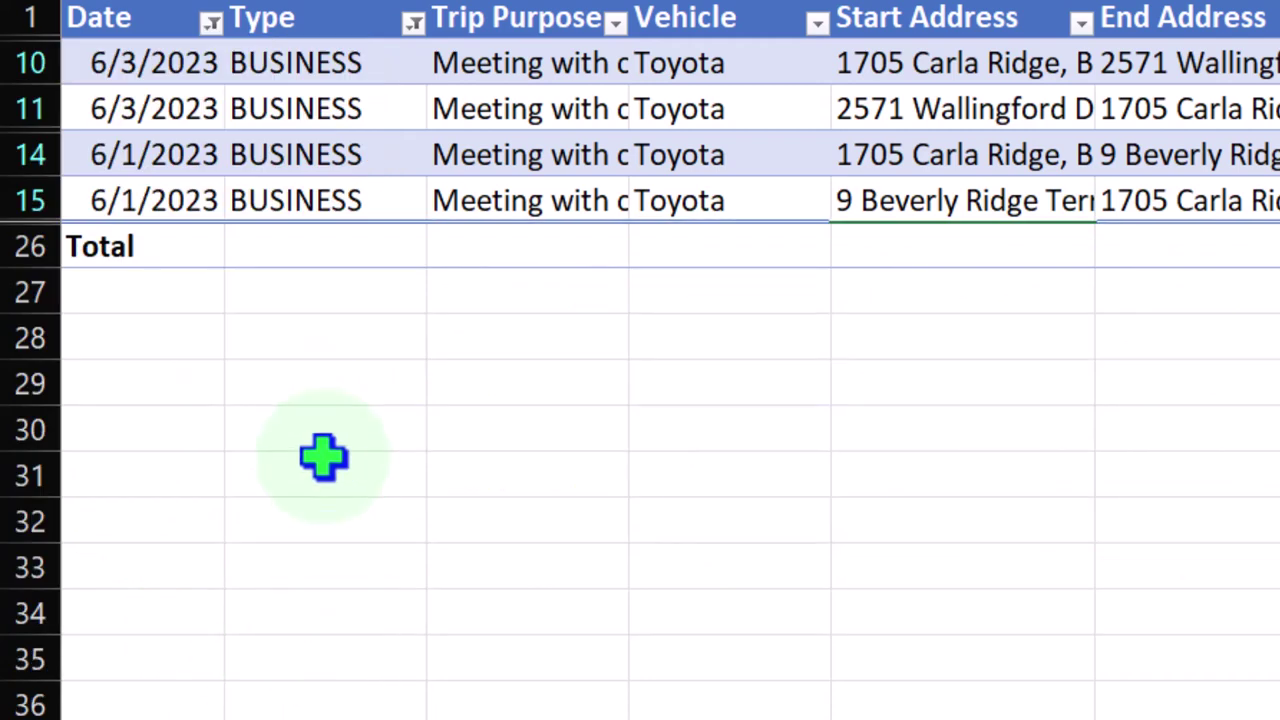
# Clear the Date and Type filters and widen Trip Purpose so its full text shows
pyautogui.click(212, 22)
pyautogui.click(85, 366)
pyautogui.click(176, 634)
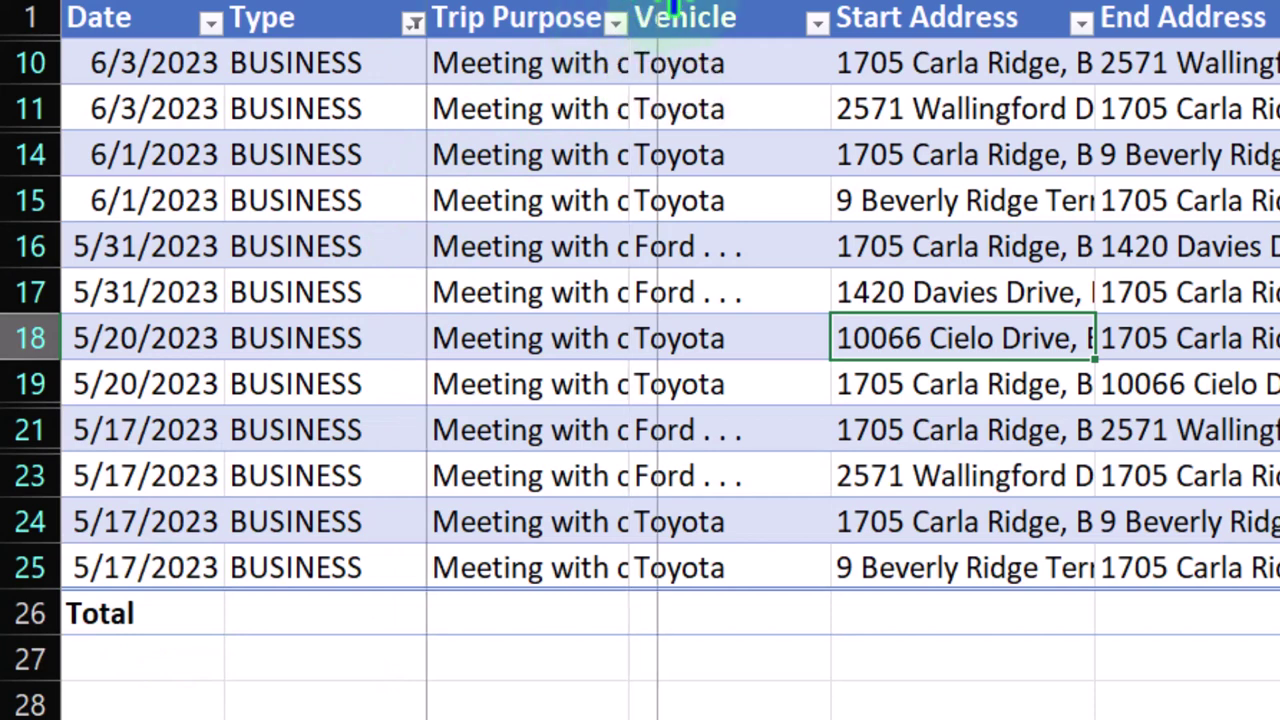
pyautogui.moveTo(630, 10); pyautogui.dragTo(706, 10)
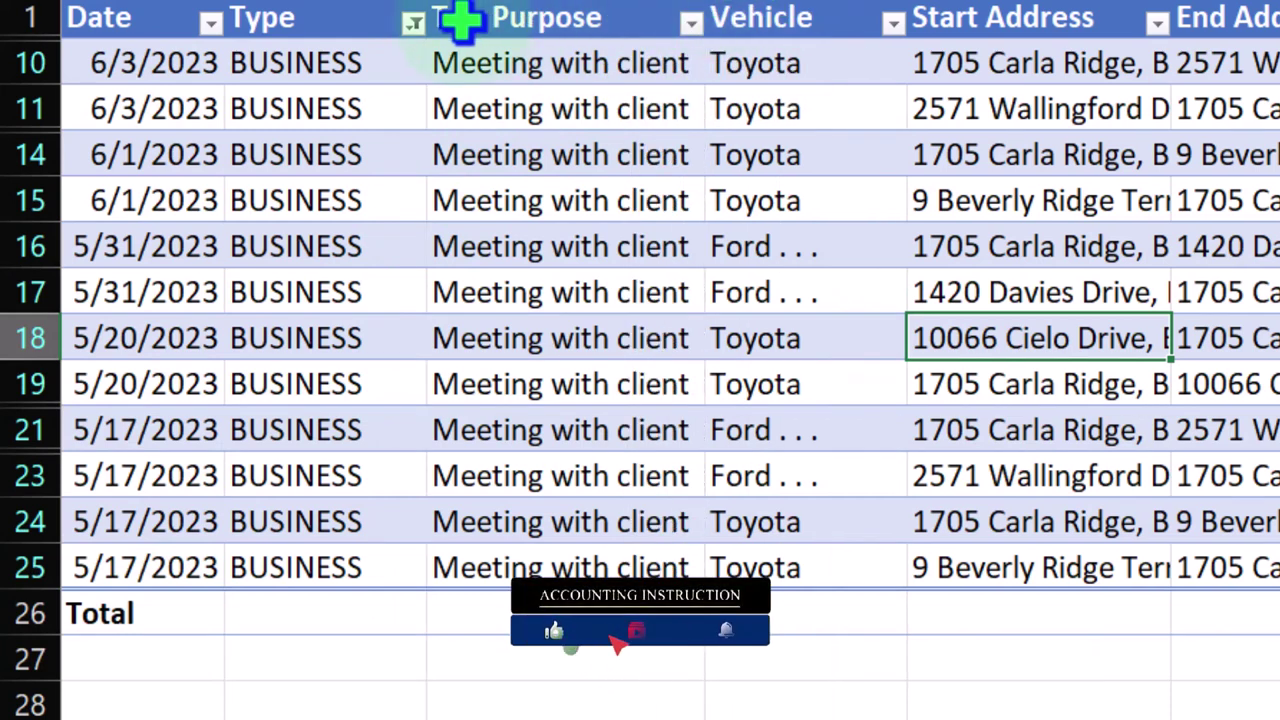
pyautogui.click(413, 22)
pyautogui.click(127, 413)
pyautogui.click(127, 439)
pyautogui.click(242, 628)
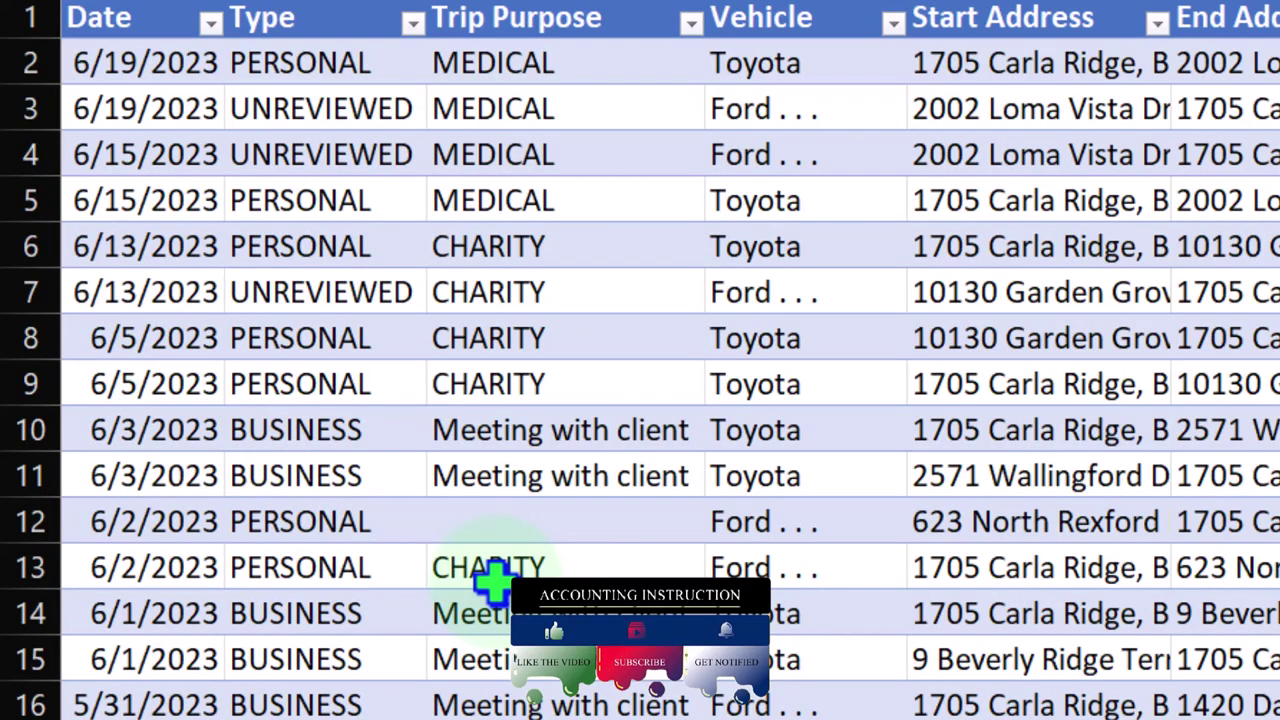
# Compare the totals against the QuickBooks Mileage page, then return to Excel
pyautogui.scroll(-2, 495, 580)
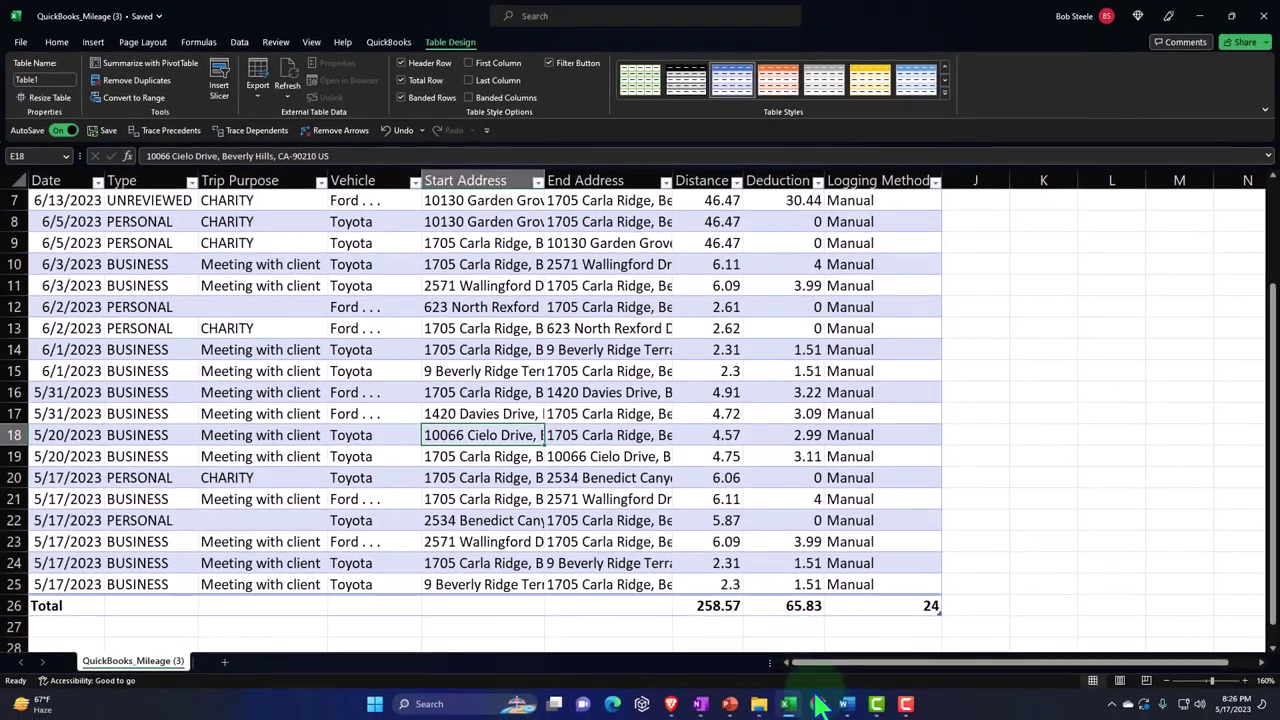
pyautogui.moveTo(820, 707)
pyautogui.click(786, 643)
pyautogui.scroll(-4, 571, 551)
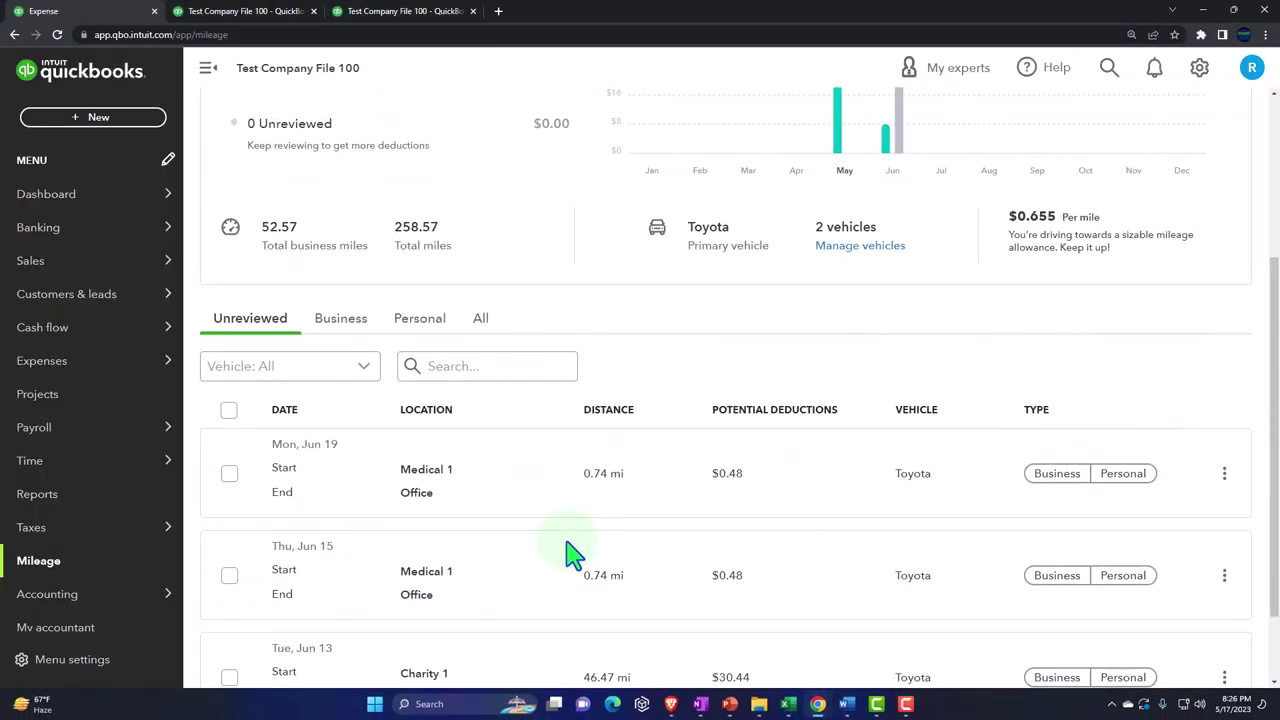
pyautogui.scroll(1, 337, 426)
pyautogui.scroll(-1, 343, 446)
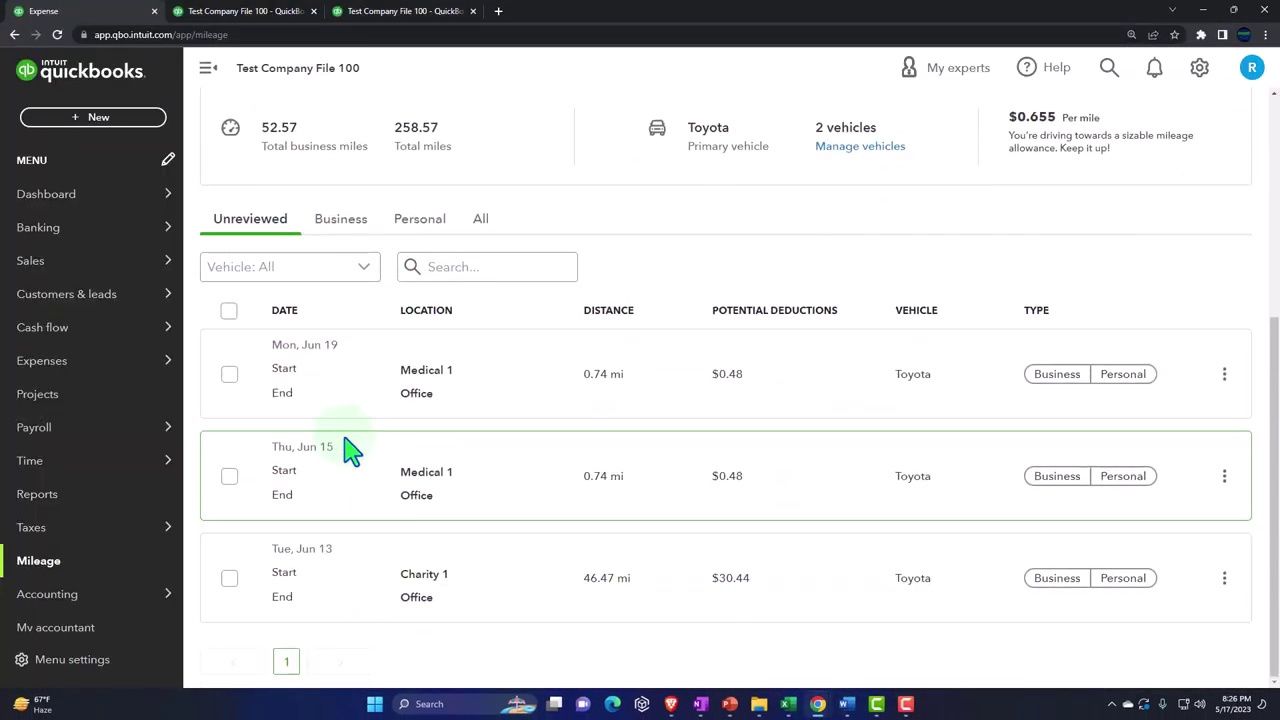
pyautogui.click(1203, 10)
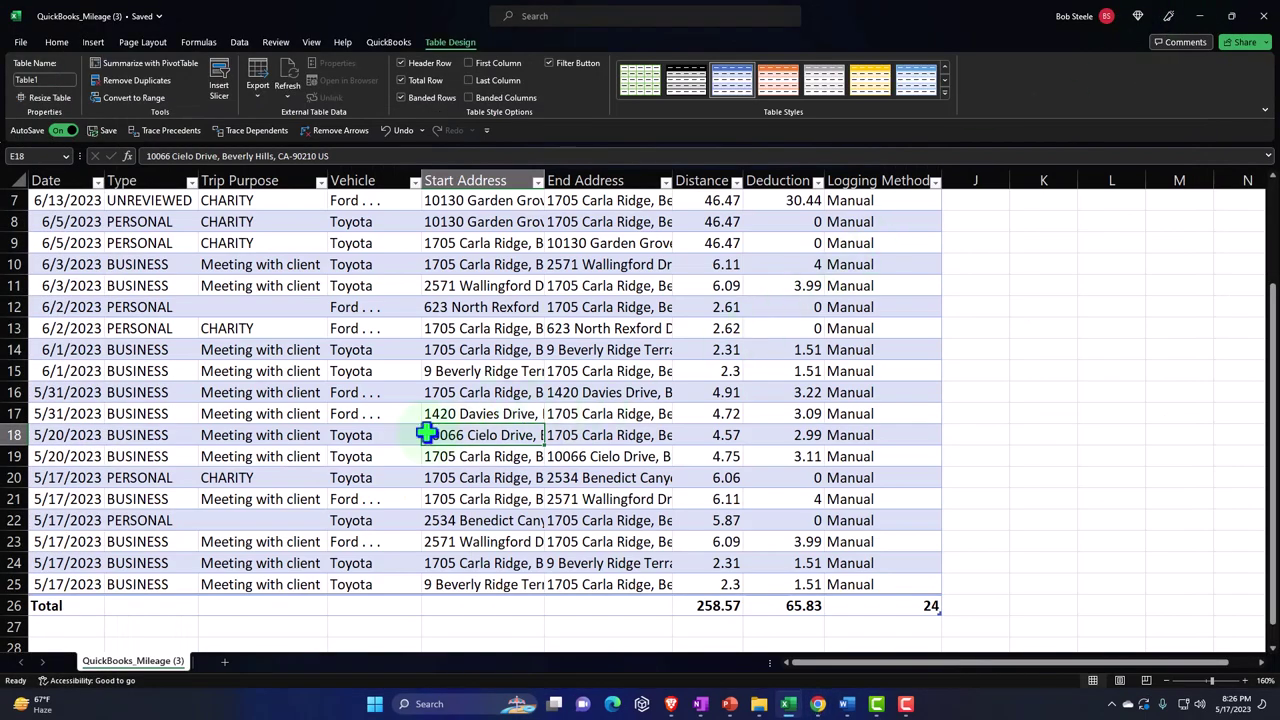
# Filter the table to PERSONAL trips with a CHARITY purpose
pyautogui.scroll(2, 417, 430)
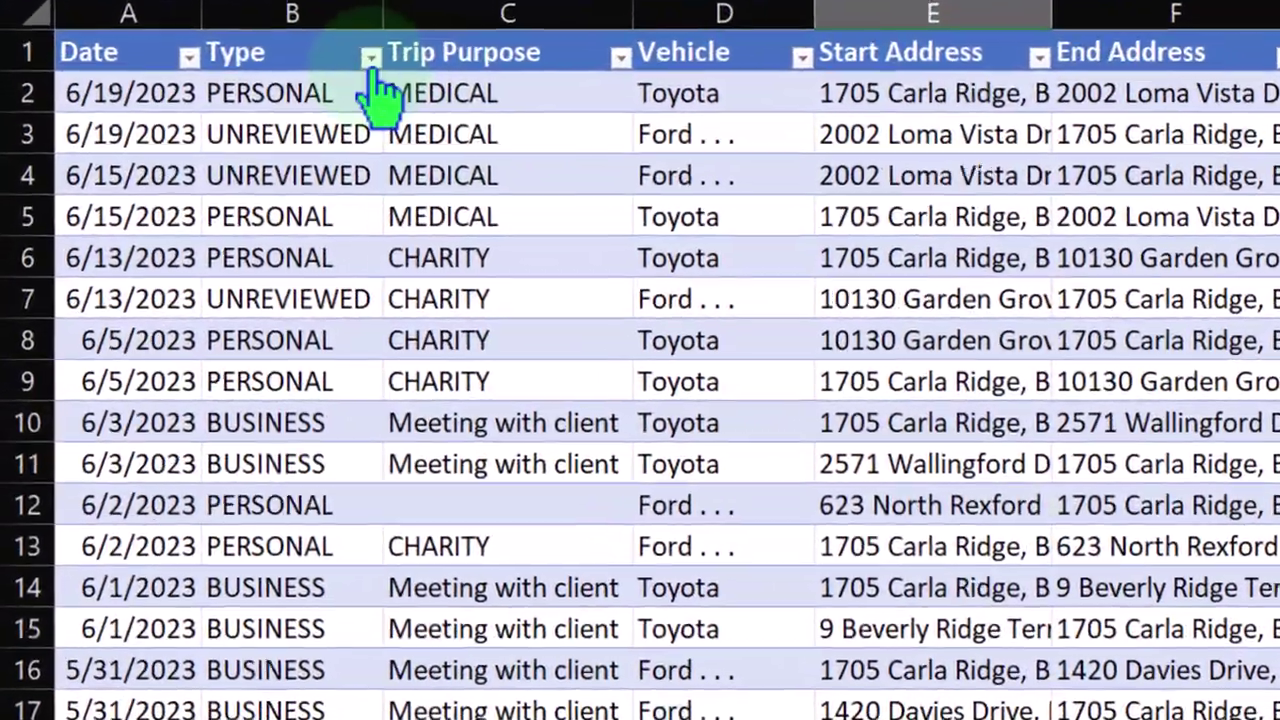
pyautogui.click(318, 99)
pyautogui.click(122, 387)
pyautogui.click(121, 437)
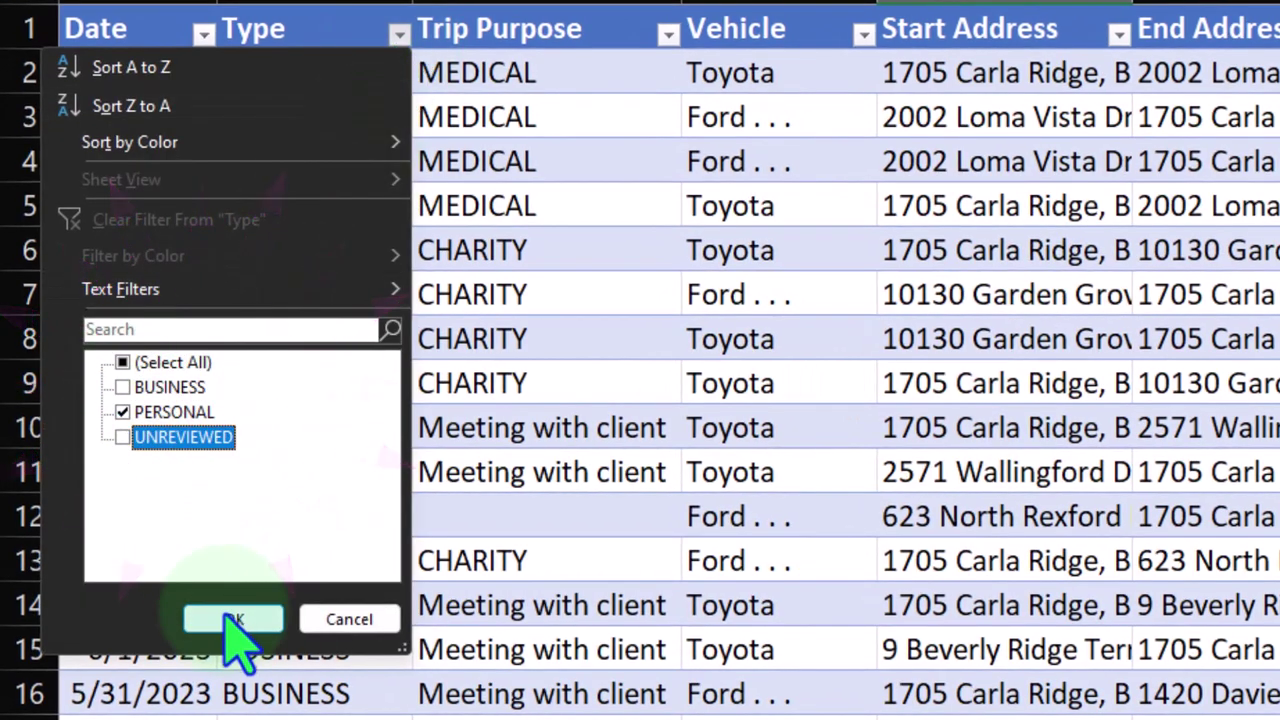
pyautogui.click(236, 621)
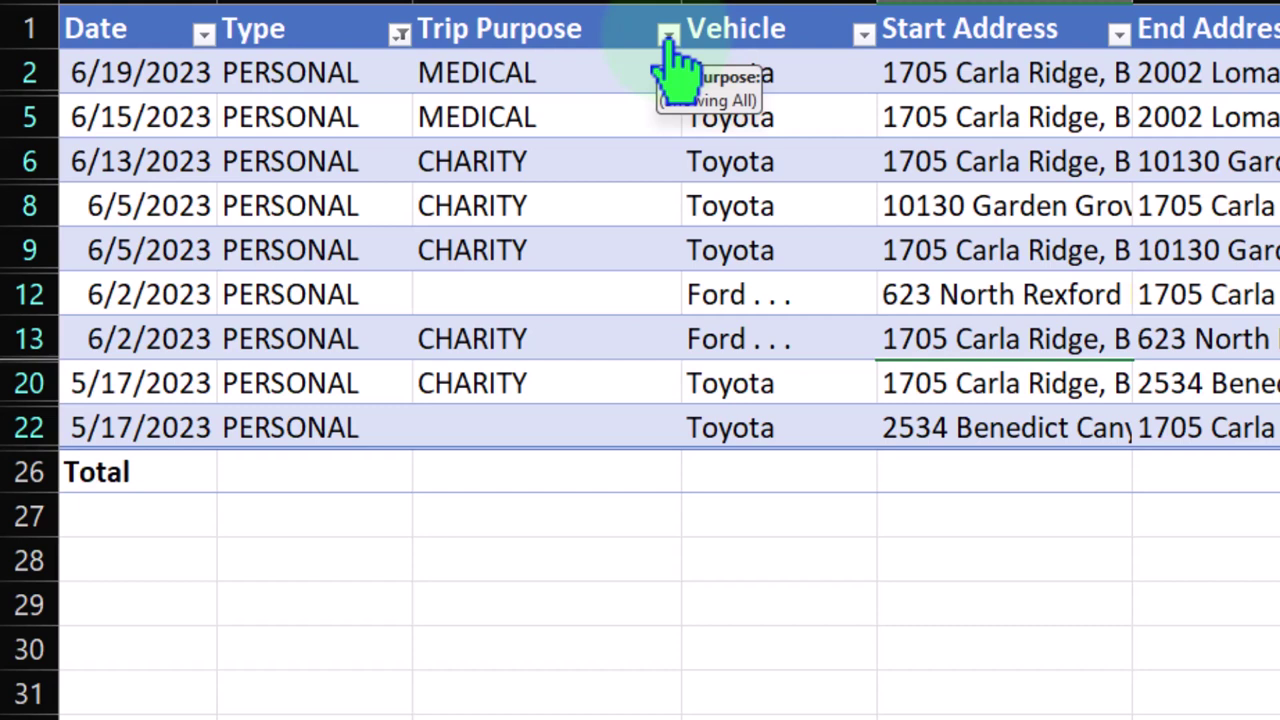
pyautogui.click(667, 36)
pyautogui.click(425, 412)
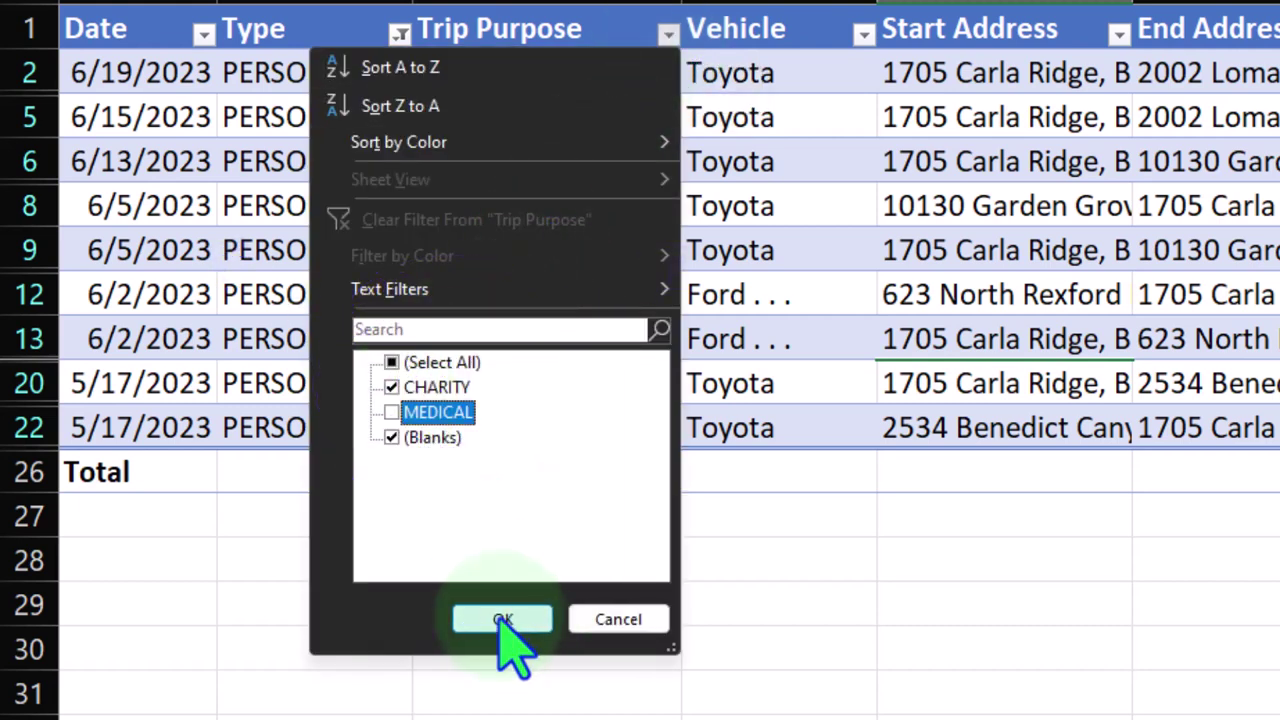
pyautogui.click(428, 438)
pyautogui.click(508, 617)
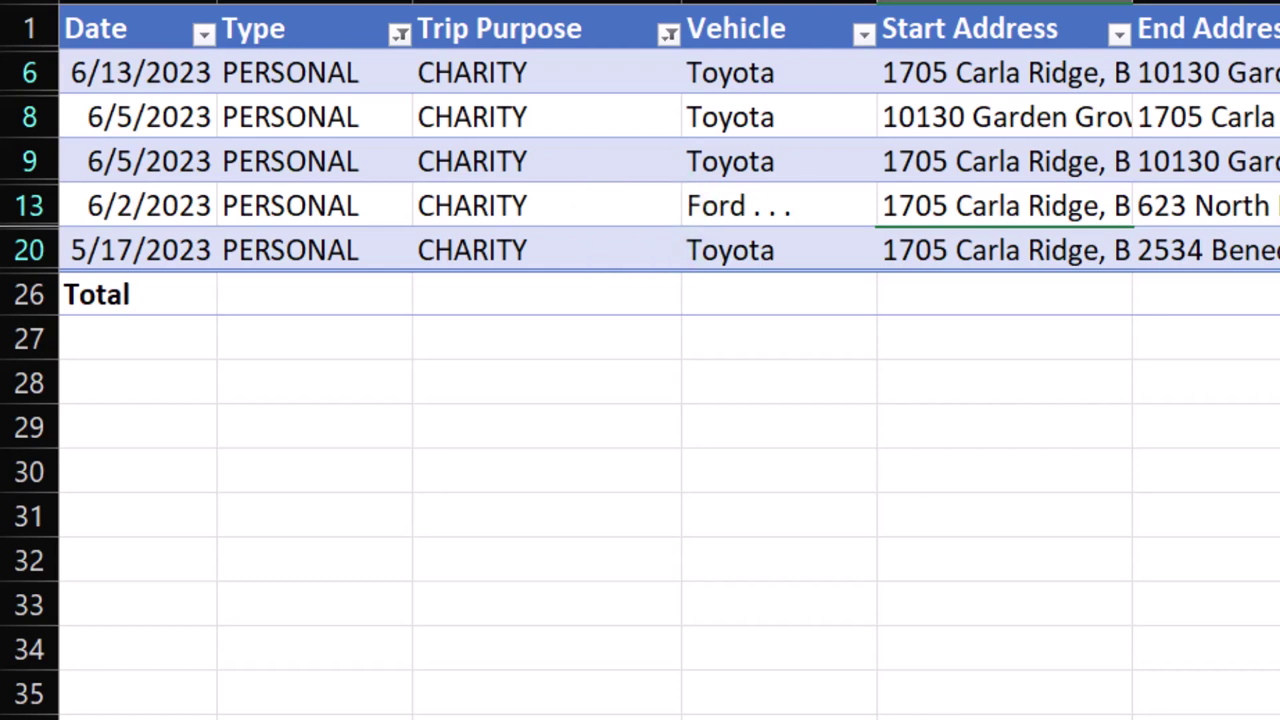
# Reset the Type and Trip Purpose filters to Select All, then select a cell in the table
pyautogui.click(400, 36)
pyautogui.click(124, 362)
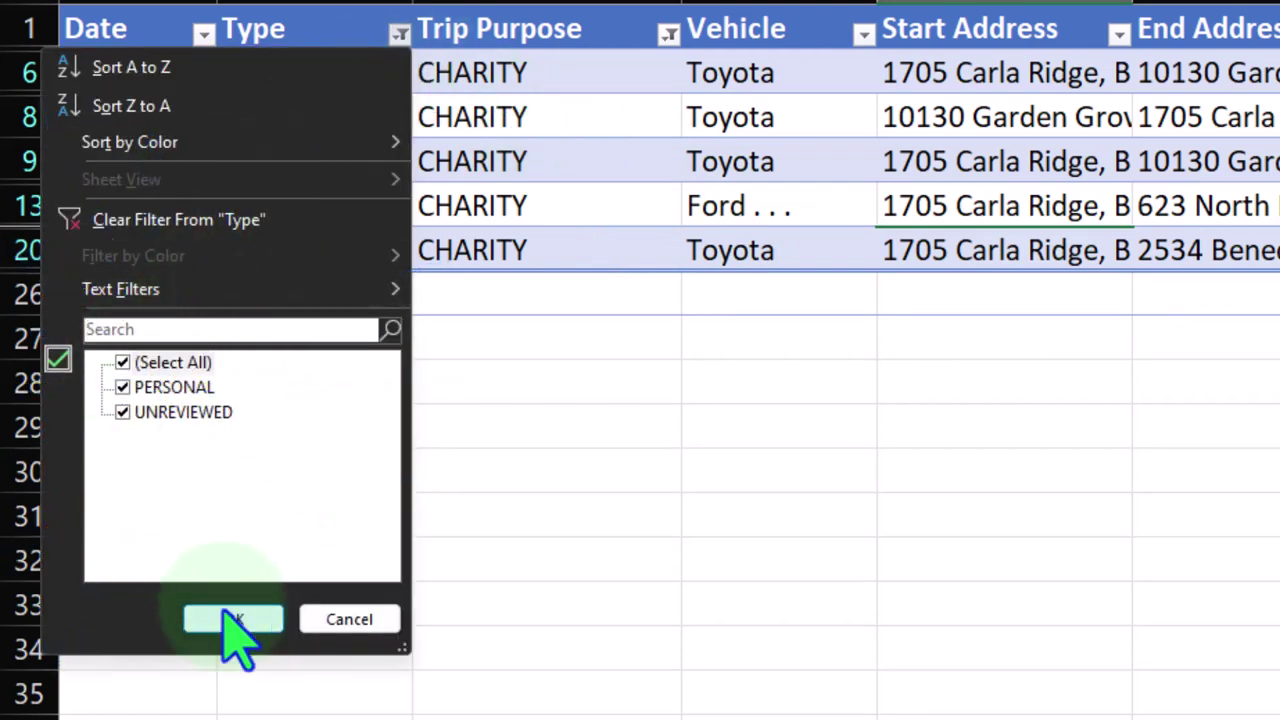
pyautogui.click(232, 619)
pyautogui.click(203, 34)
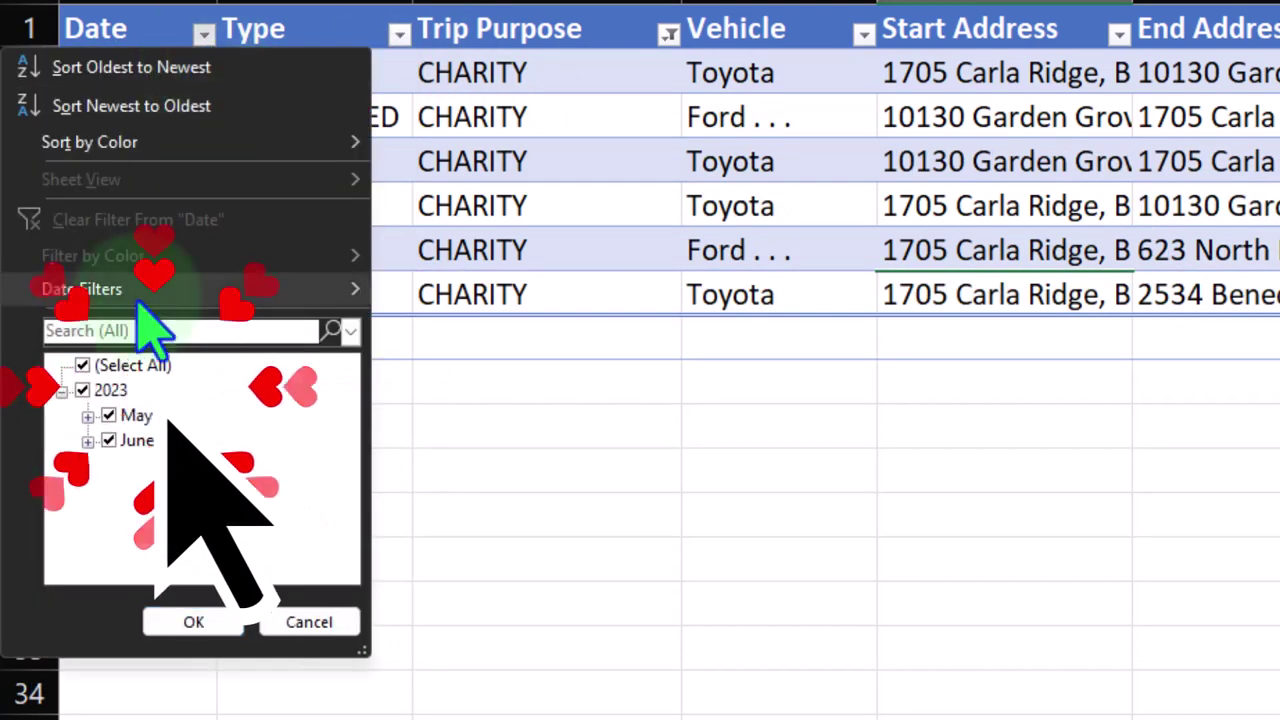
pyautogui.click(645, 550)
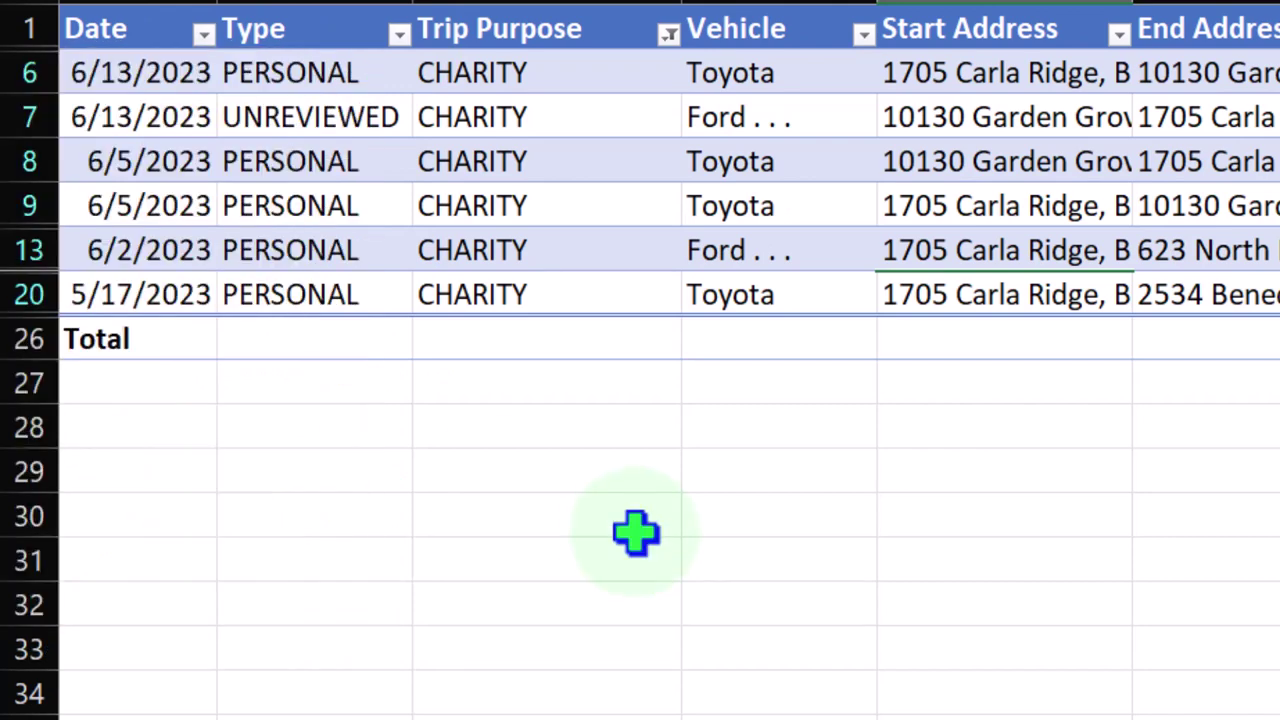
pyautogui.click(670, 34)
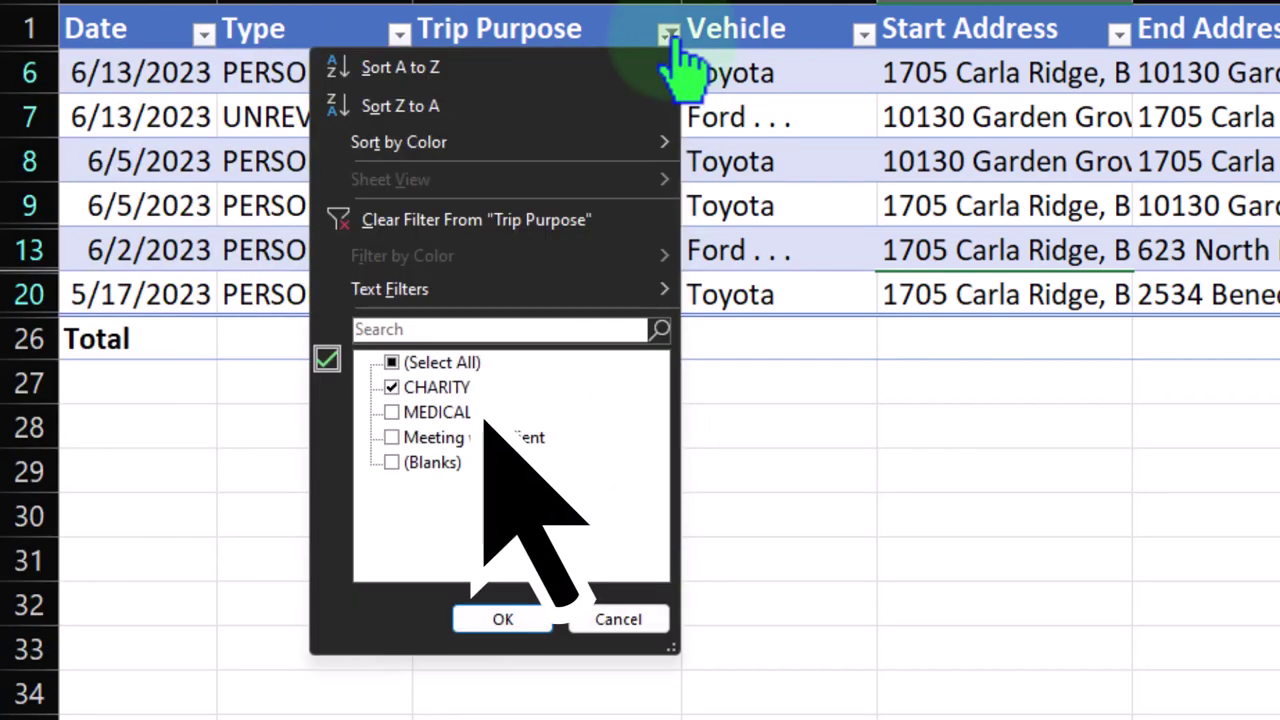
pyautogui.click(392, 362)
pyautogui.click(498, 619)
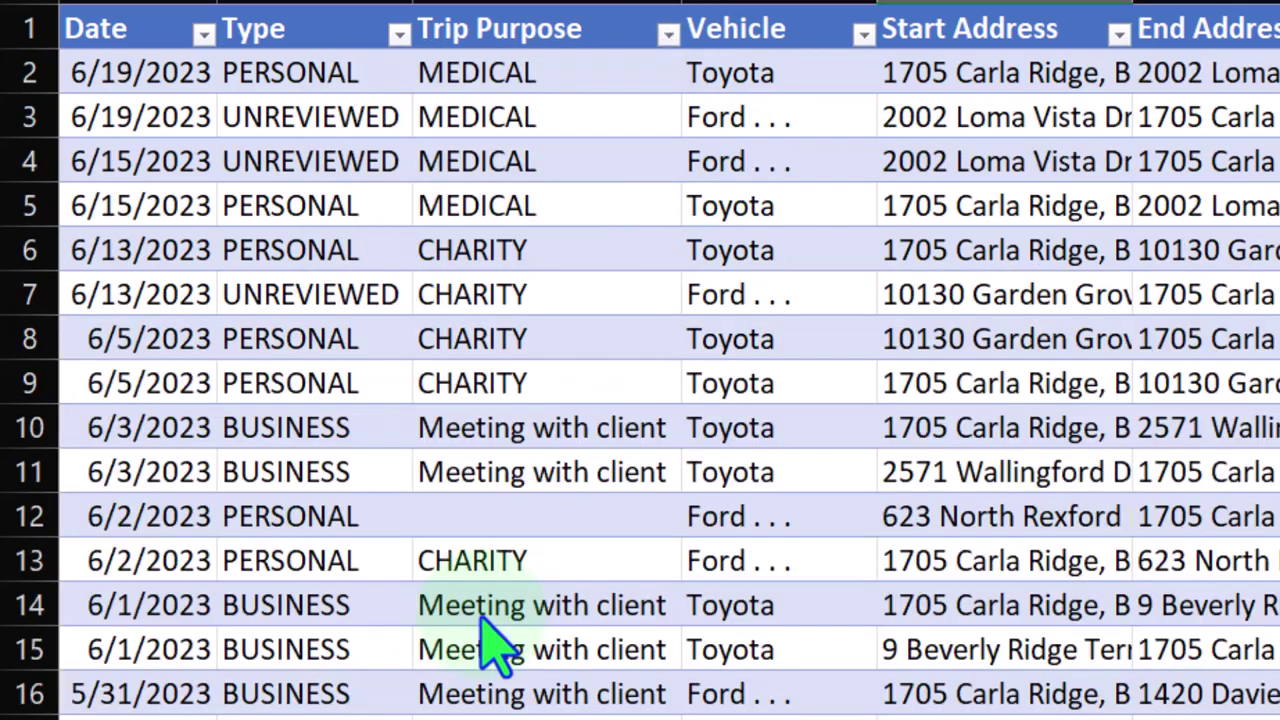
pyautogui.click(950, 343)
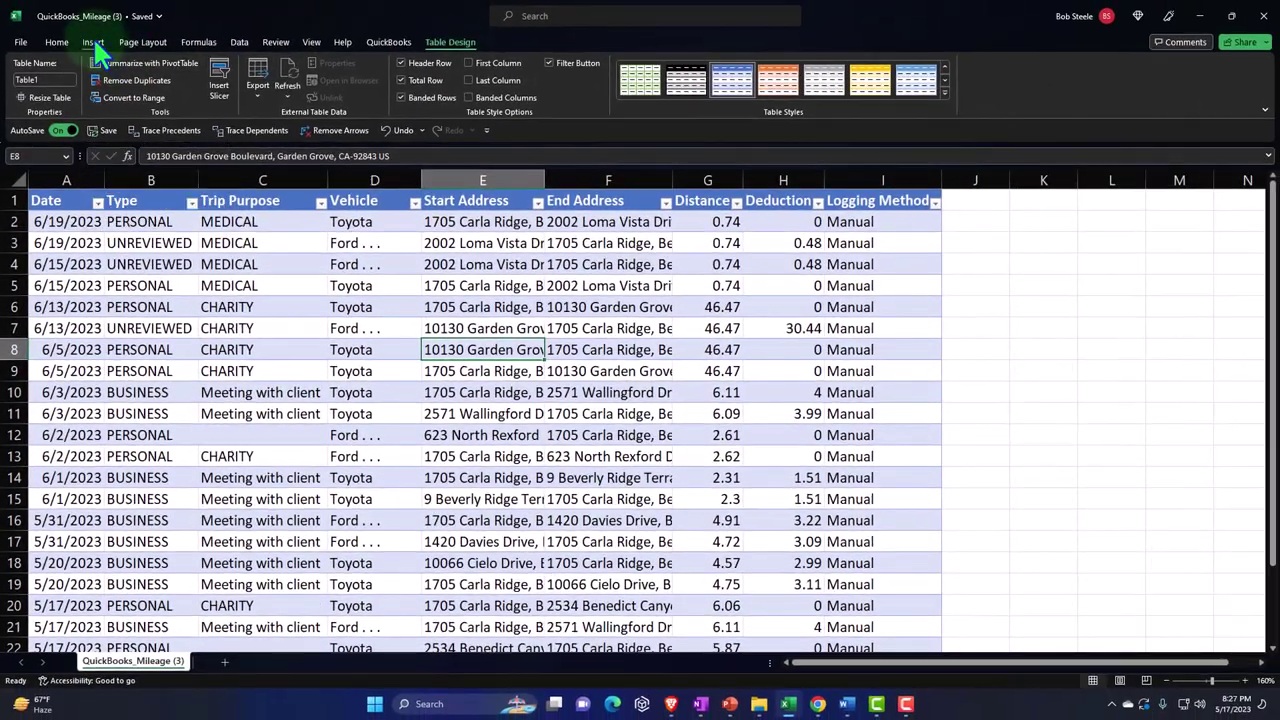
# Insert a PivotTable from Table1 on the existing worksheet at location K1
pyautogui.click(94, 44)
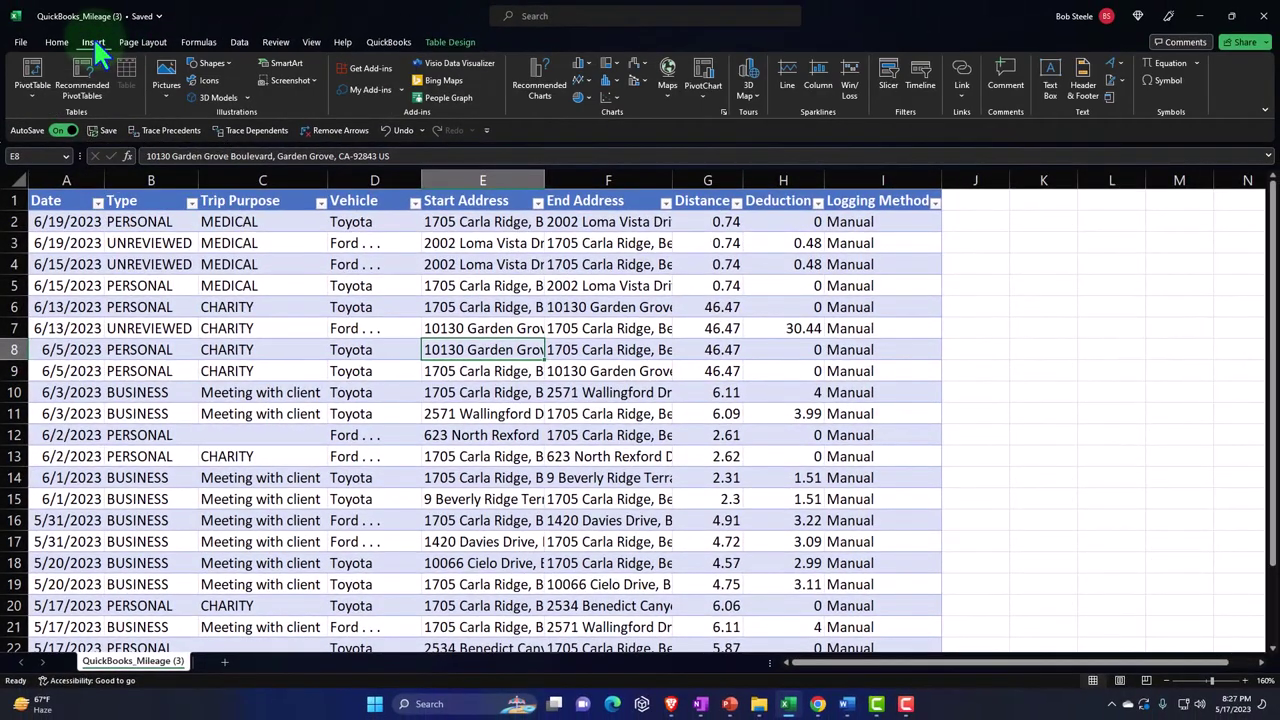
pyautogui.click(32, 67)
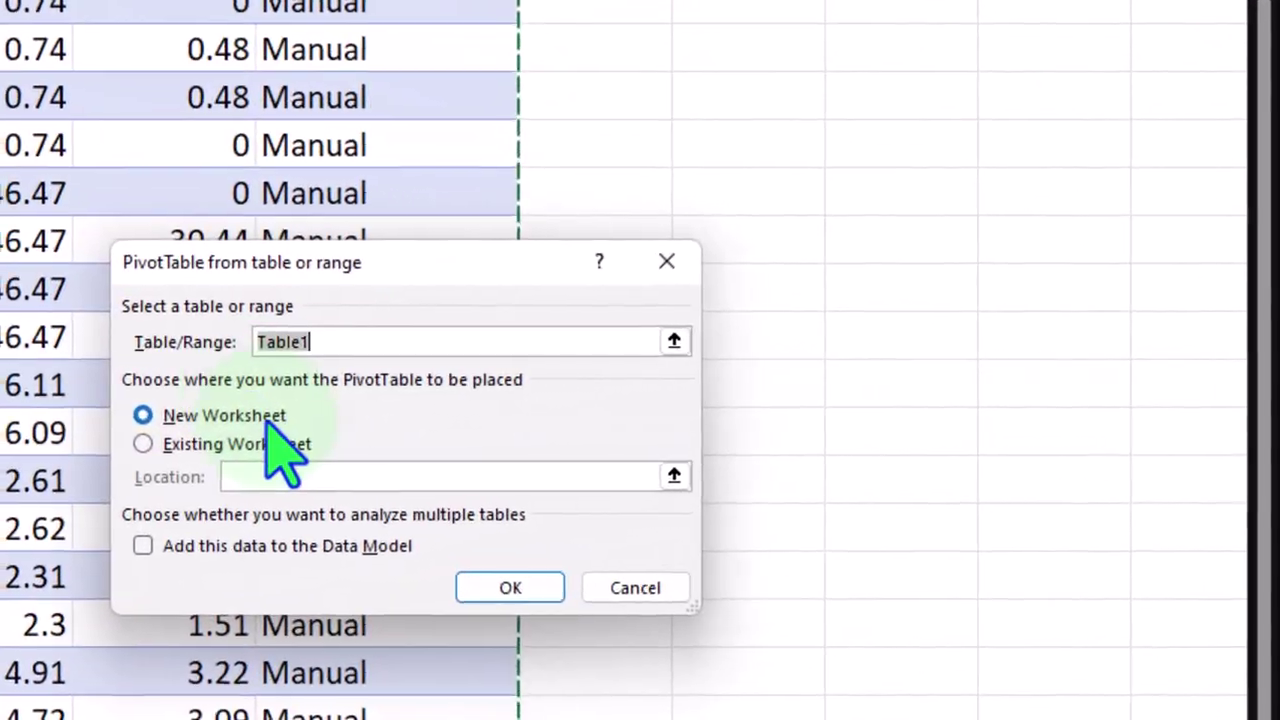
pyautogui.click(147, 444)
pyautogui.click(241, 480)
pyautogui.click(745, 10)
pyautogui.click(765, 10)
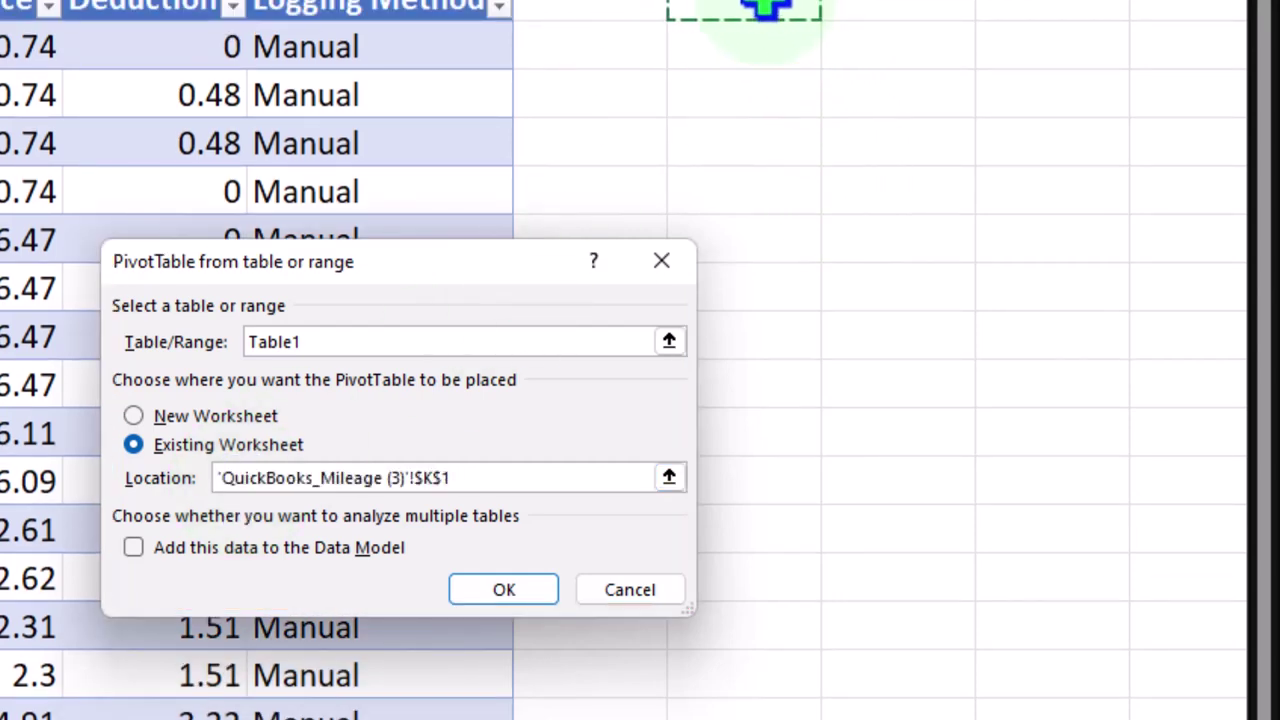
pyautogui.click(500, 590)
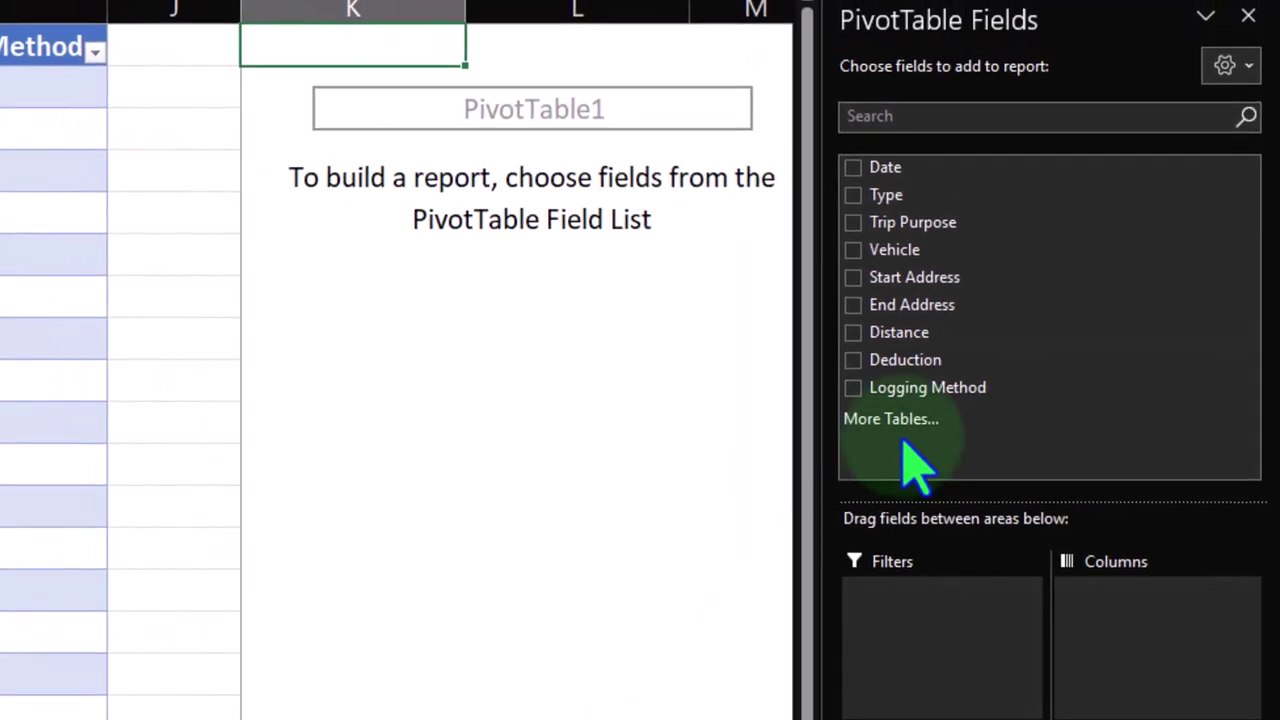
pyautogui.click(857, 197)
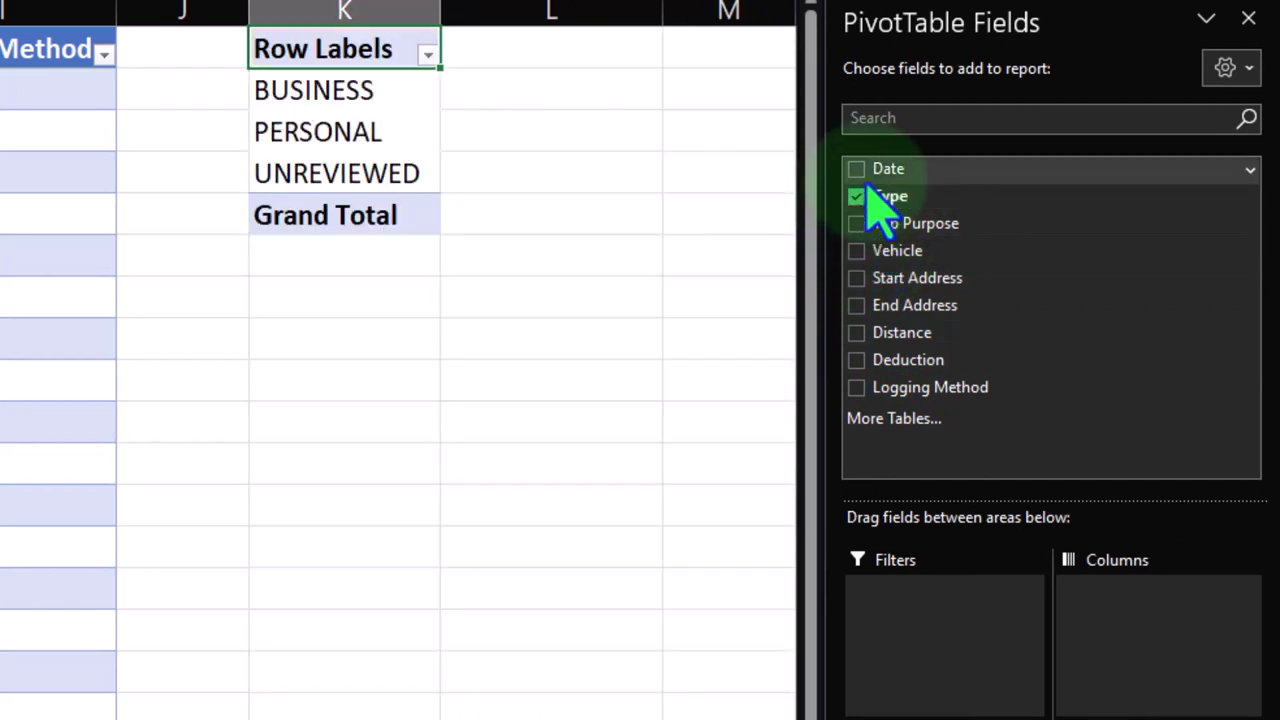
pyautogui.click(857, 334)
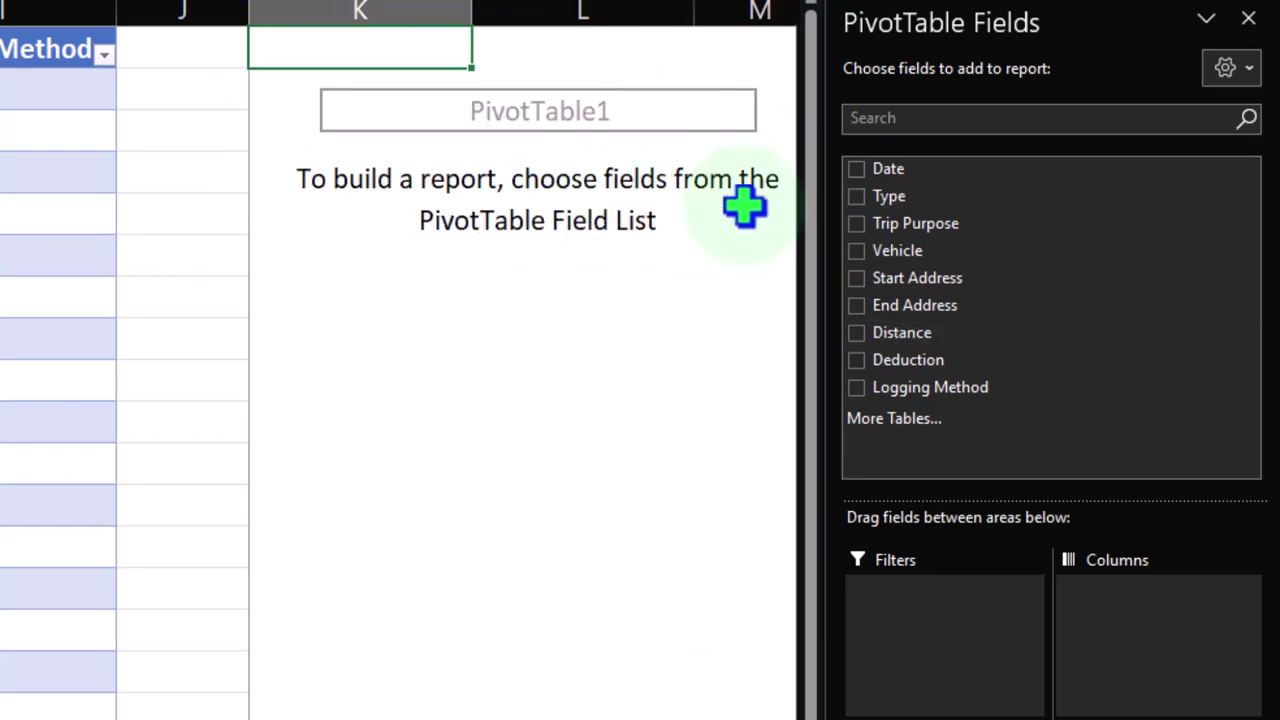
pyautogui.click(856, 252)
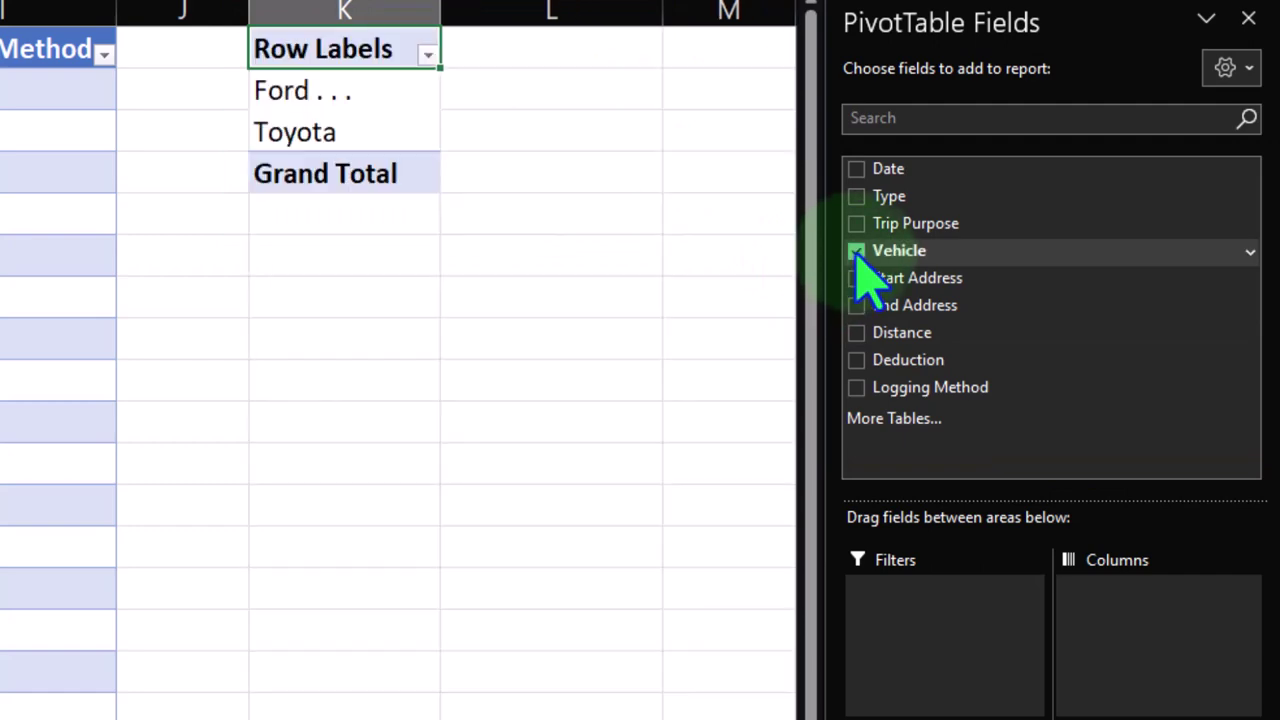
pyautogui.click(857, 333)
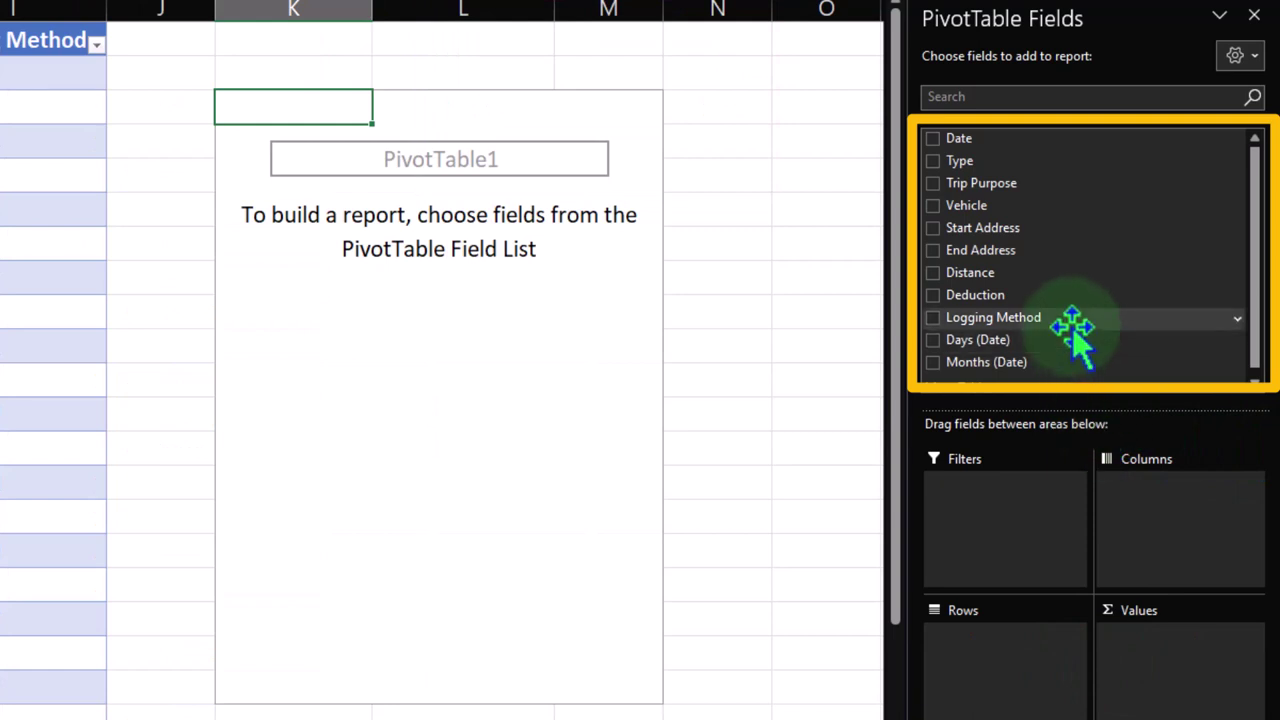
pyautogui.click(932, 138)
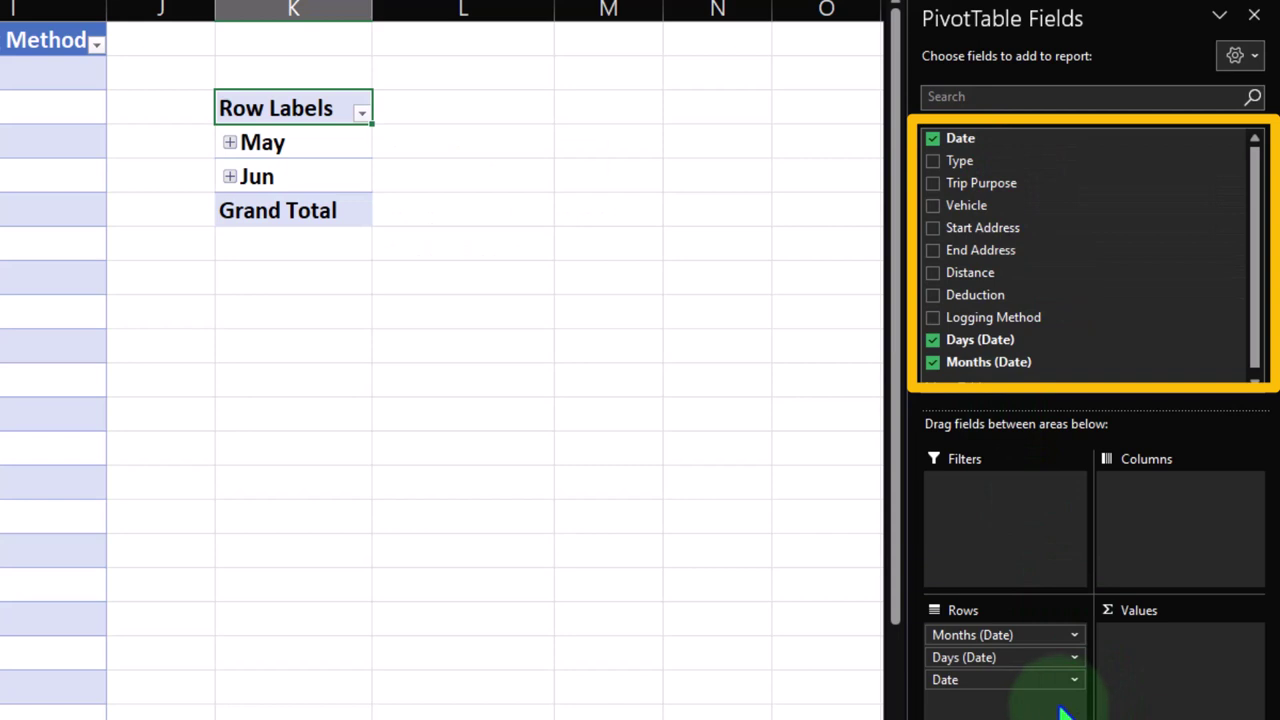
pyautogui.click(932, 272)
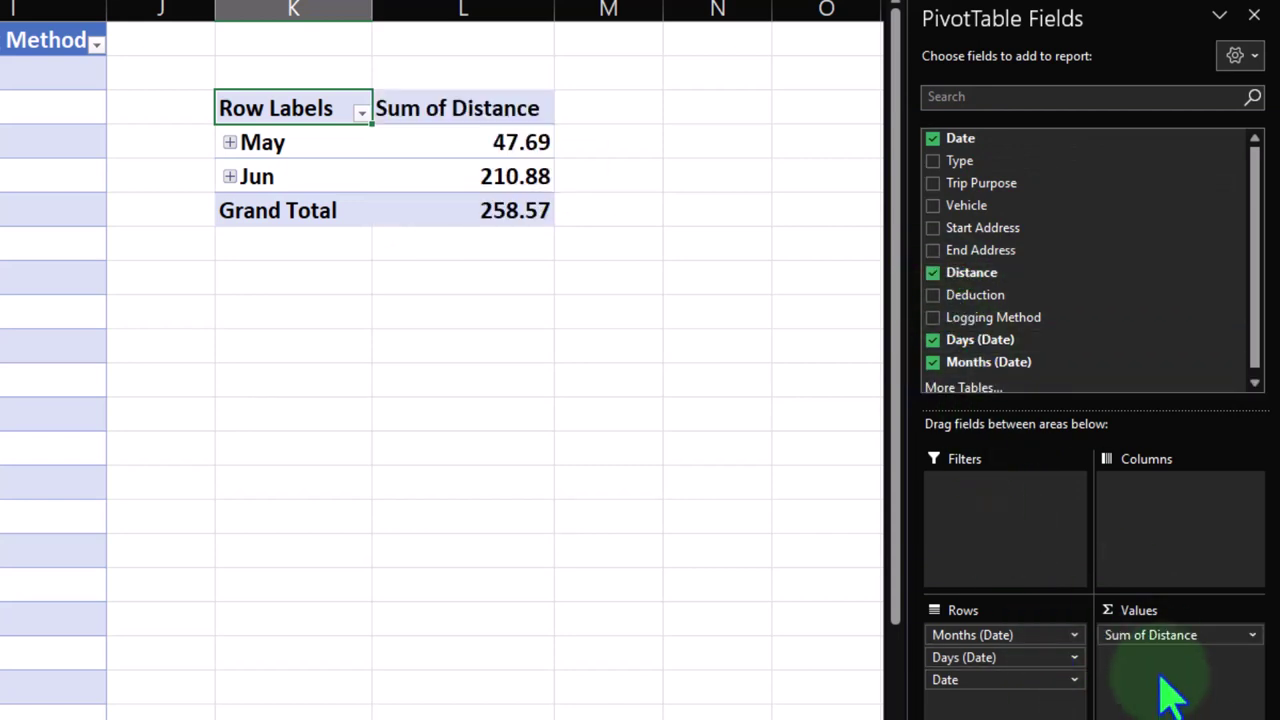
pyautogui.click(229, 142)
pyautogui.click(229, 279)
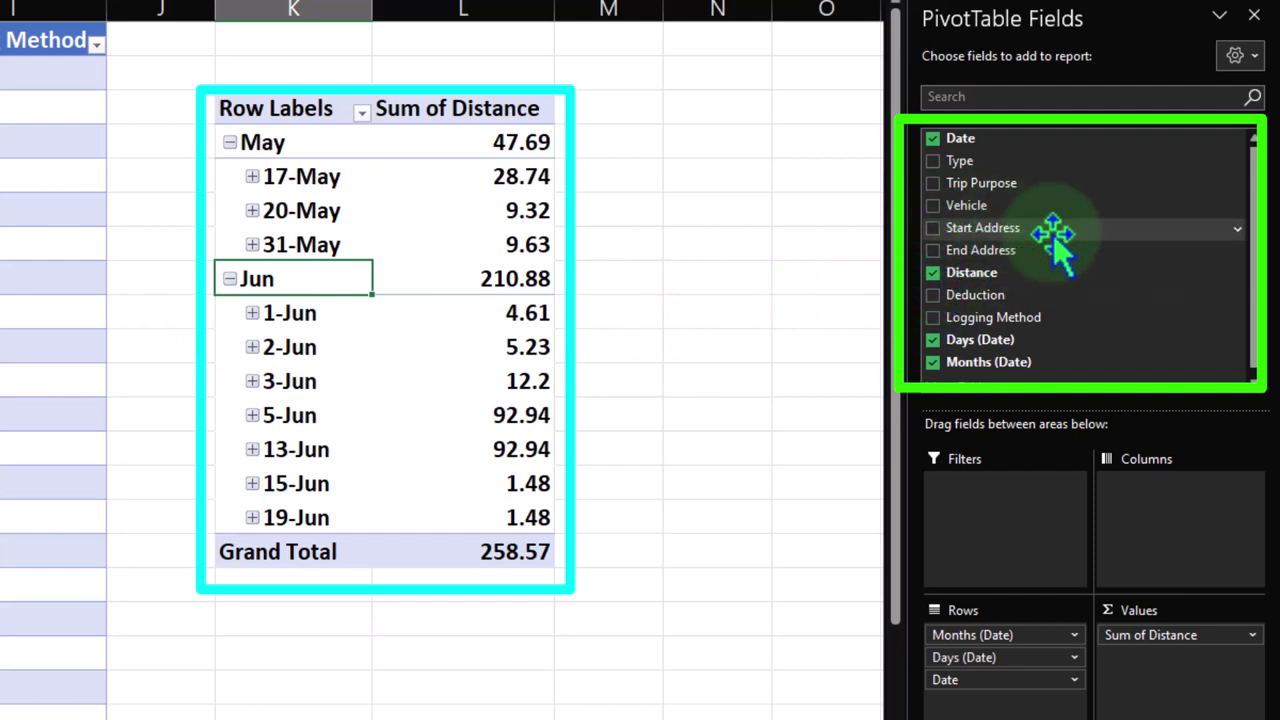
pyautogui.click(933, 161)
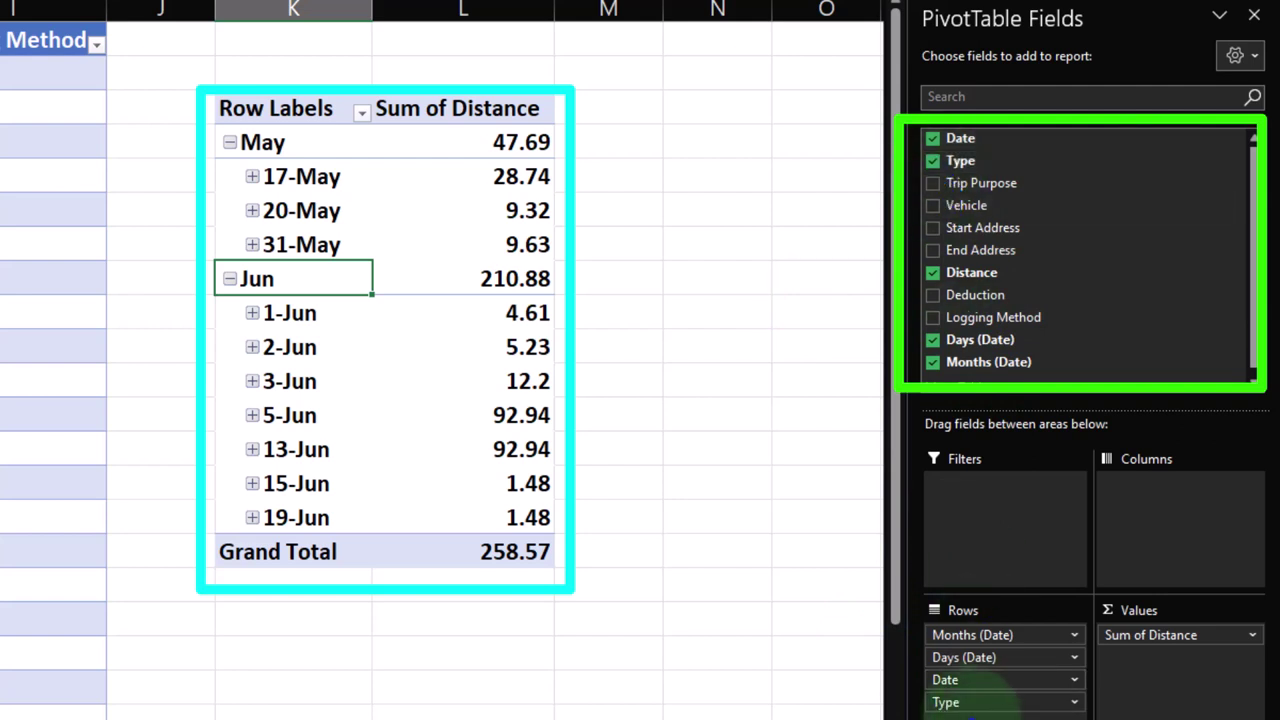
pyautogui.moveTo(968, 703); pyautogui.dragTo(968, 545)
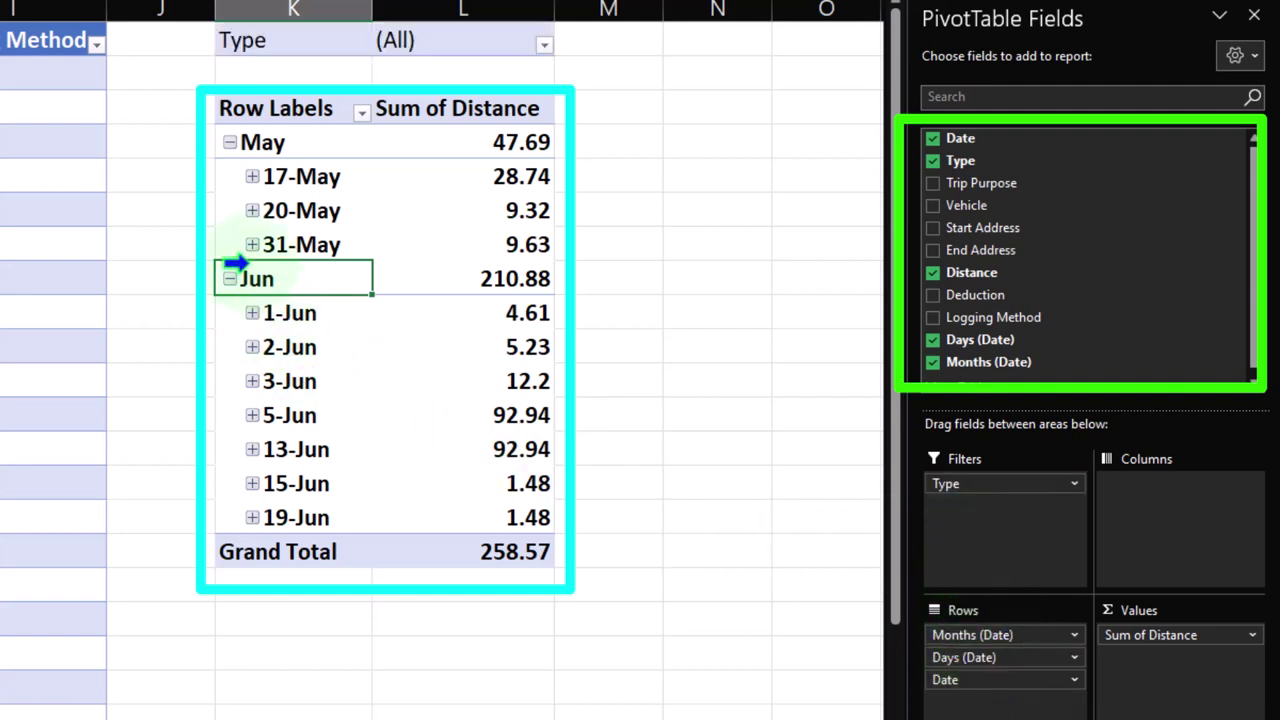
pyautogui.click(229, 143)
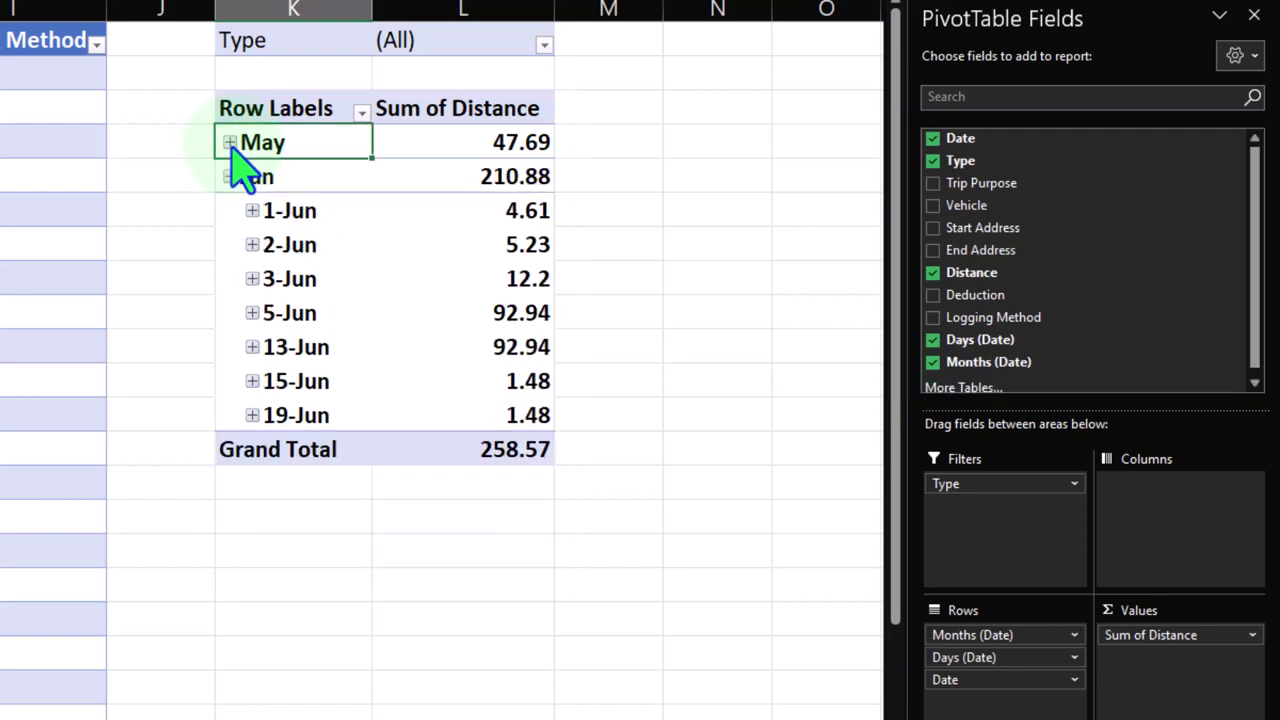
pyautogui.click(229, 176)
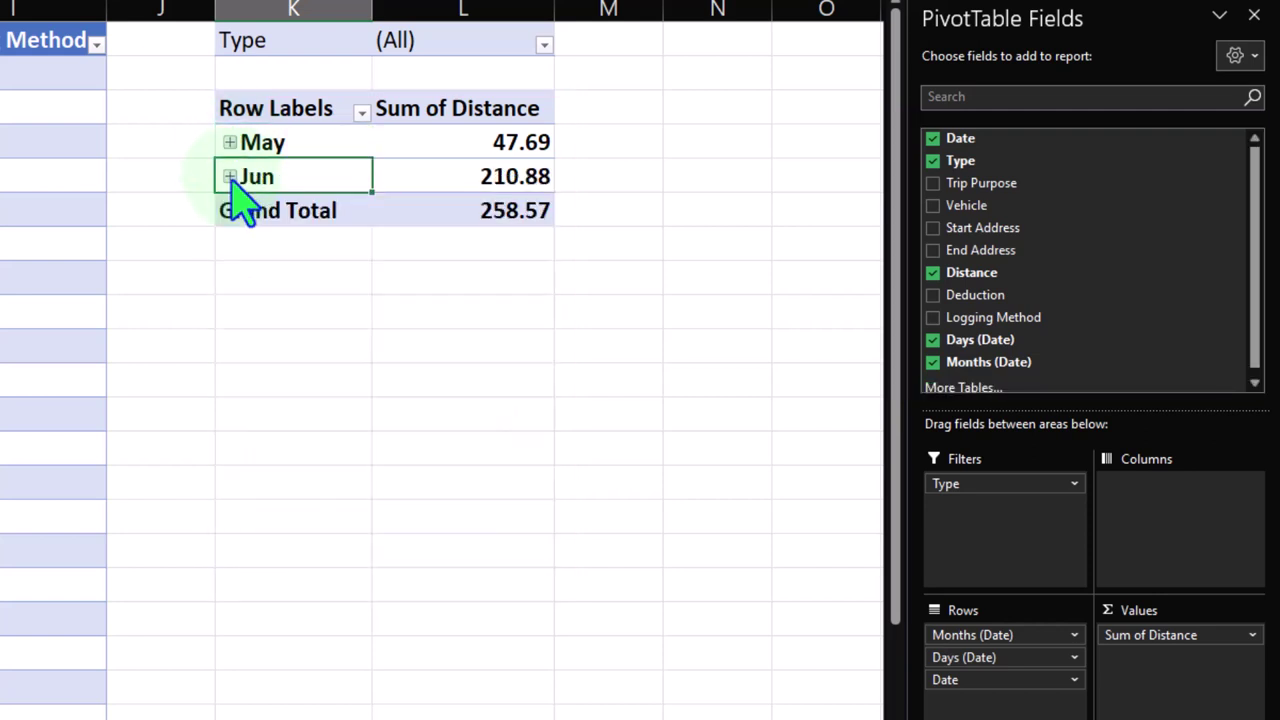
pyautogui.click(544, 47)
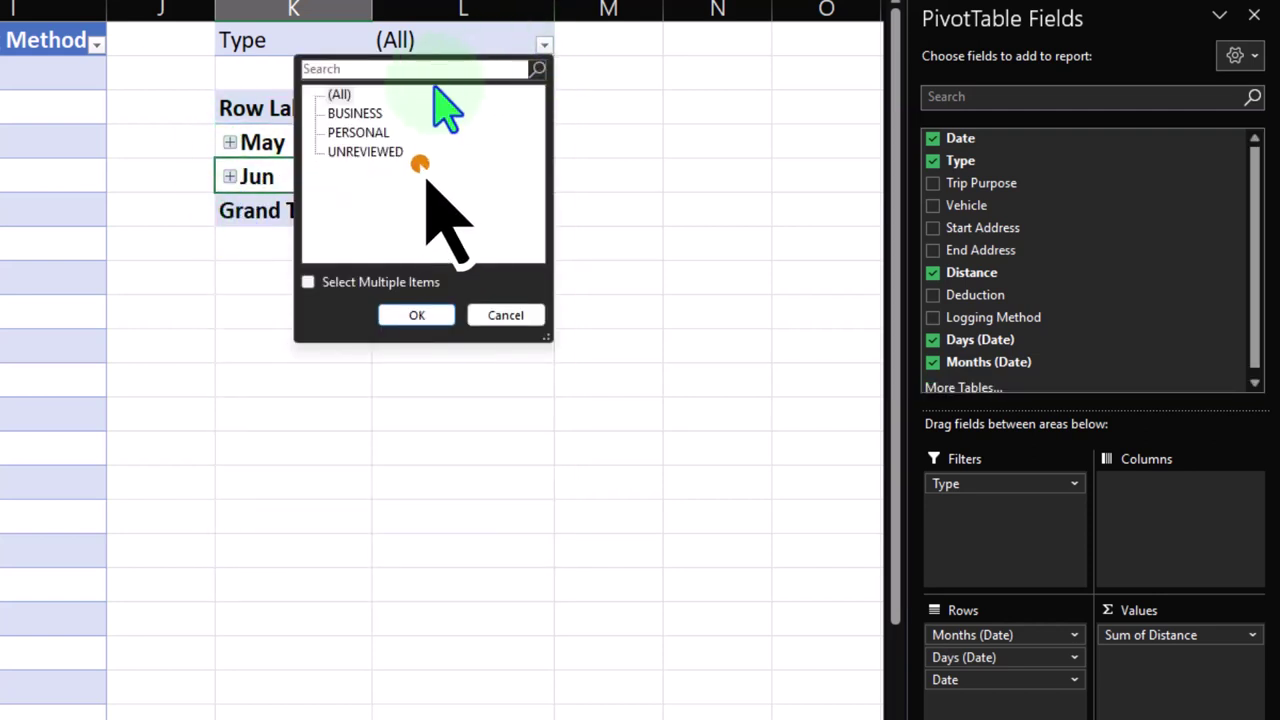
pyautogui.click(360, 114)
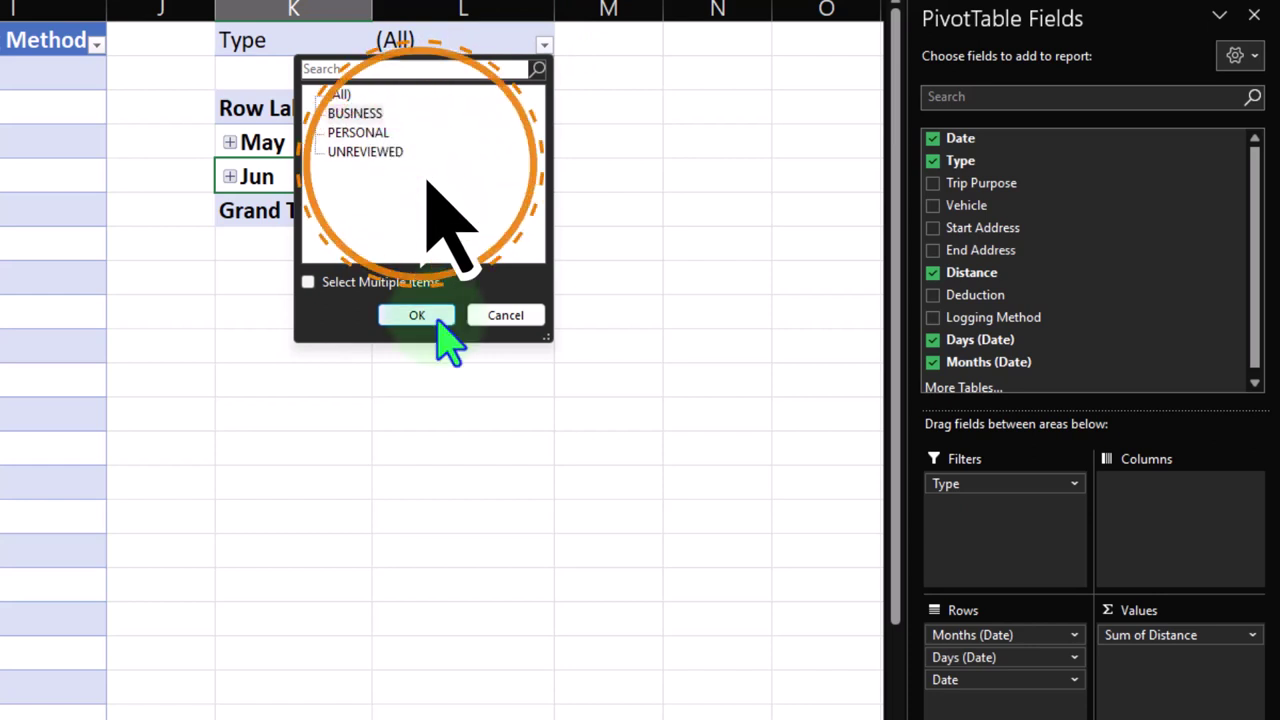
pyautogui.click(438, 318)
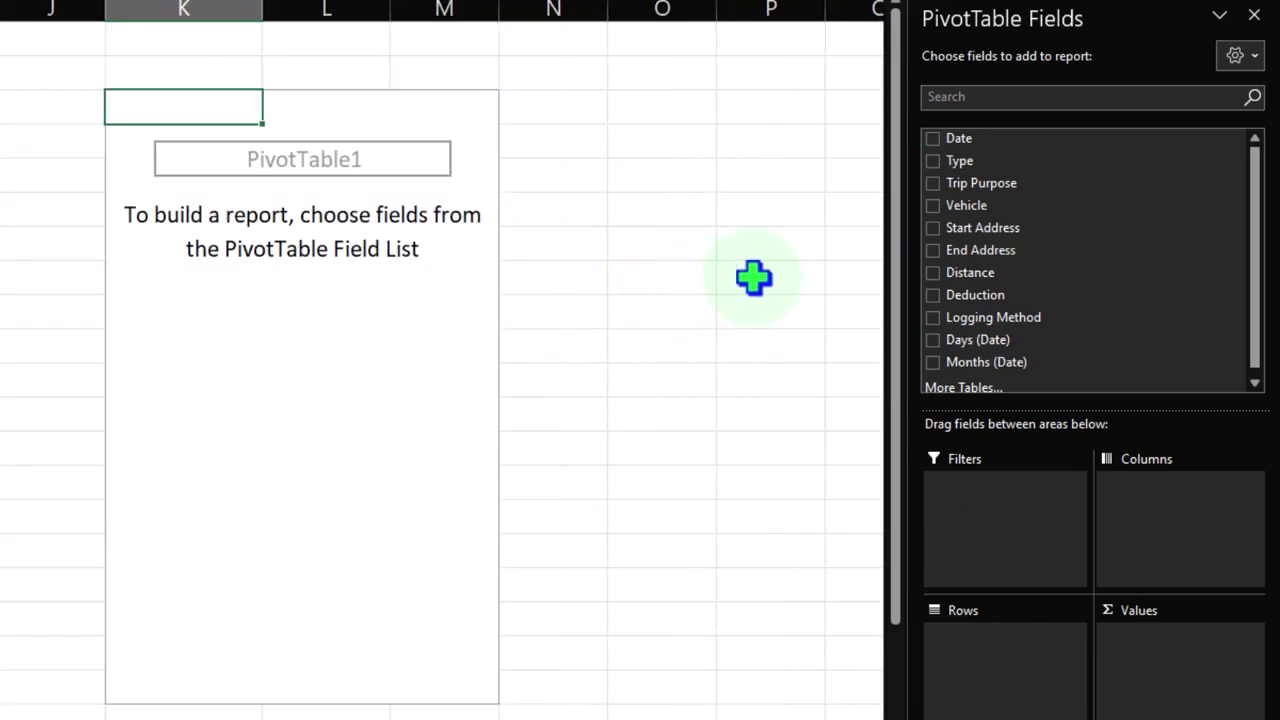
# Add Type as rows with summed Distance, and move Trip Purpose into the Filters area
pyautogui.click(934, 161)
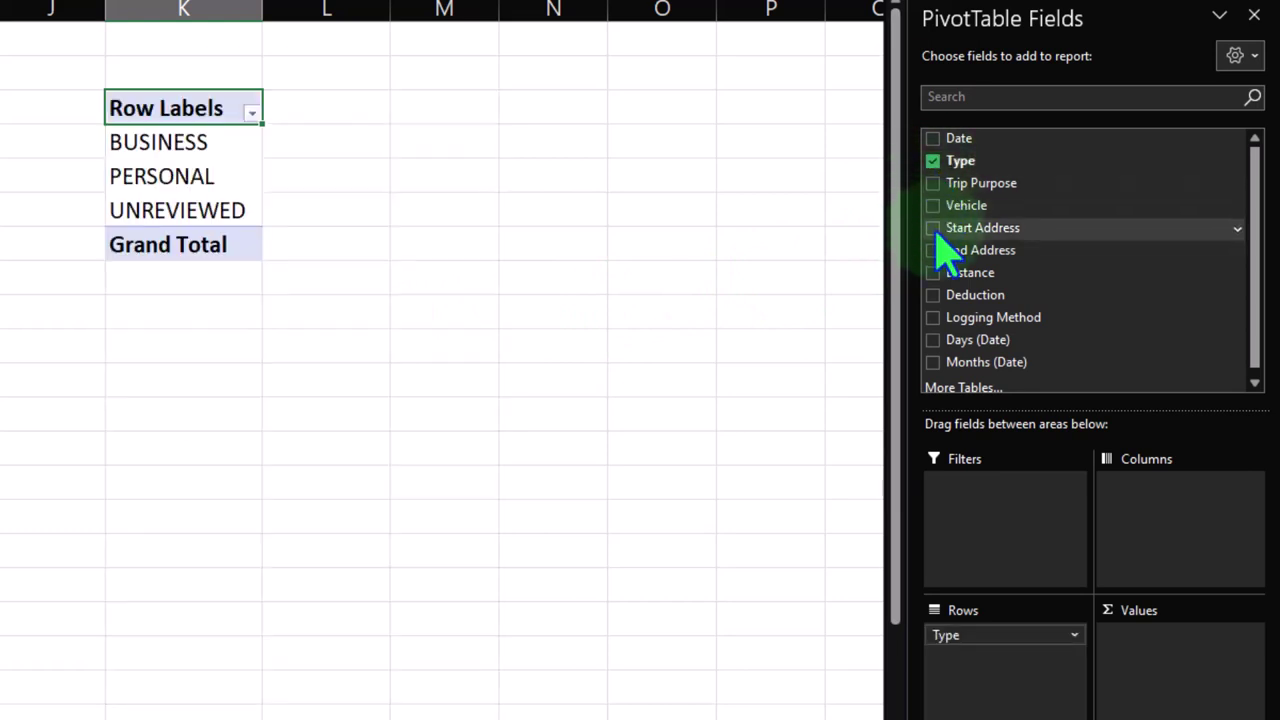
pyautogui.click(933, 272)
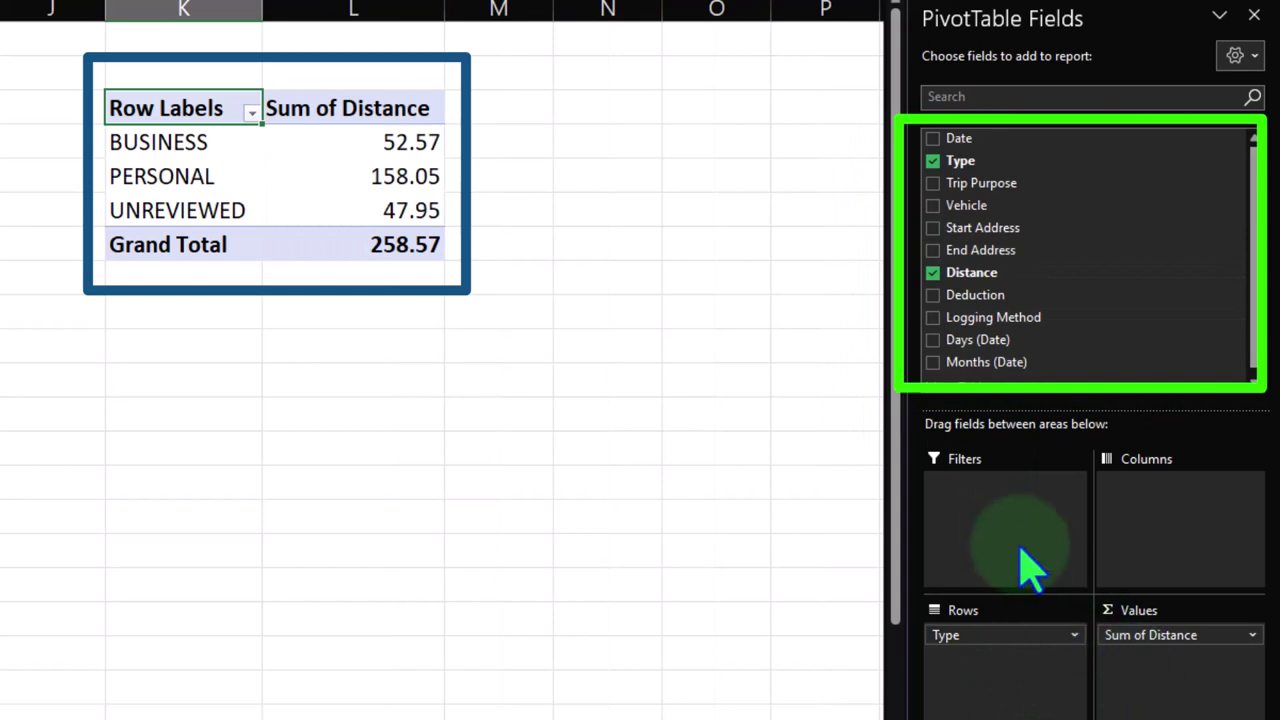
pyautogui.hscroll(-3, 560, 714)
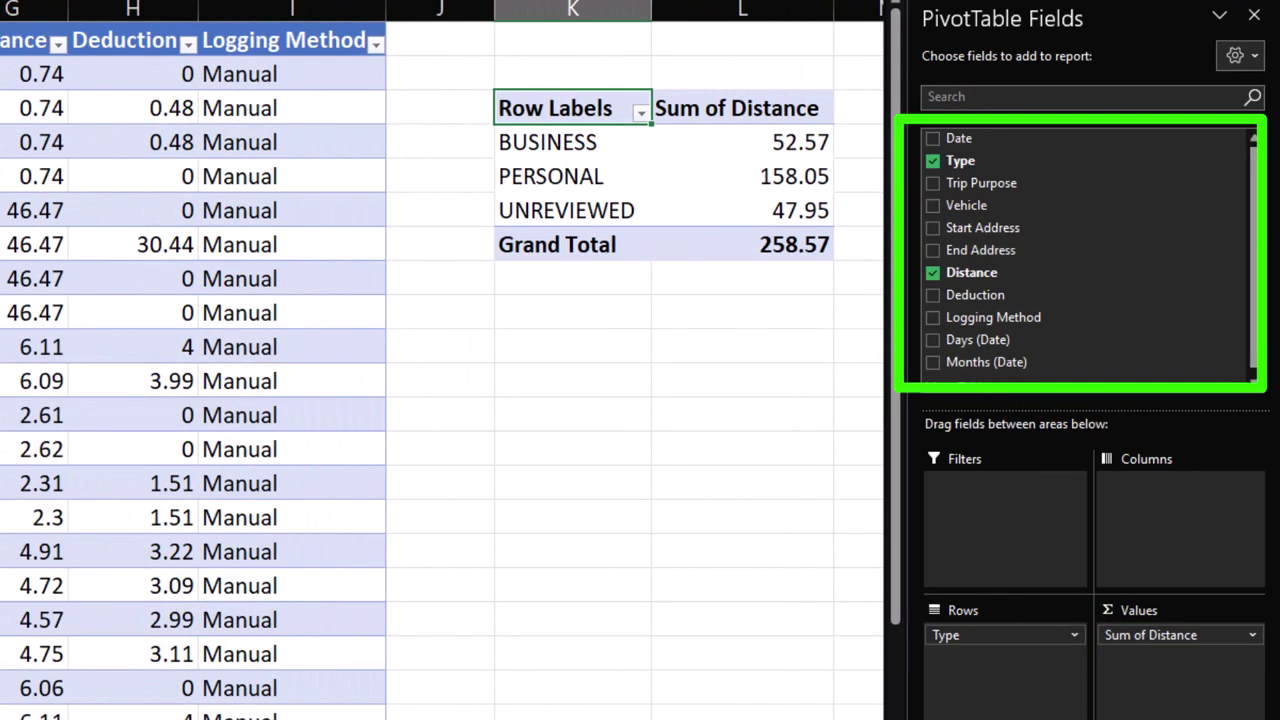
pyautogui.hscroll(-6, 442, 360)
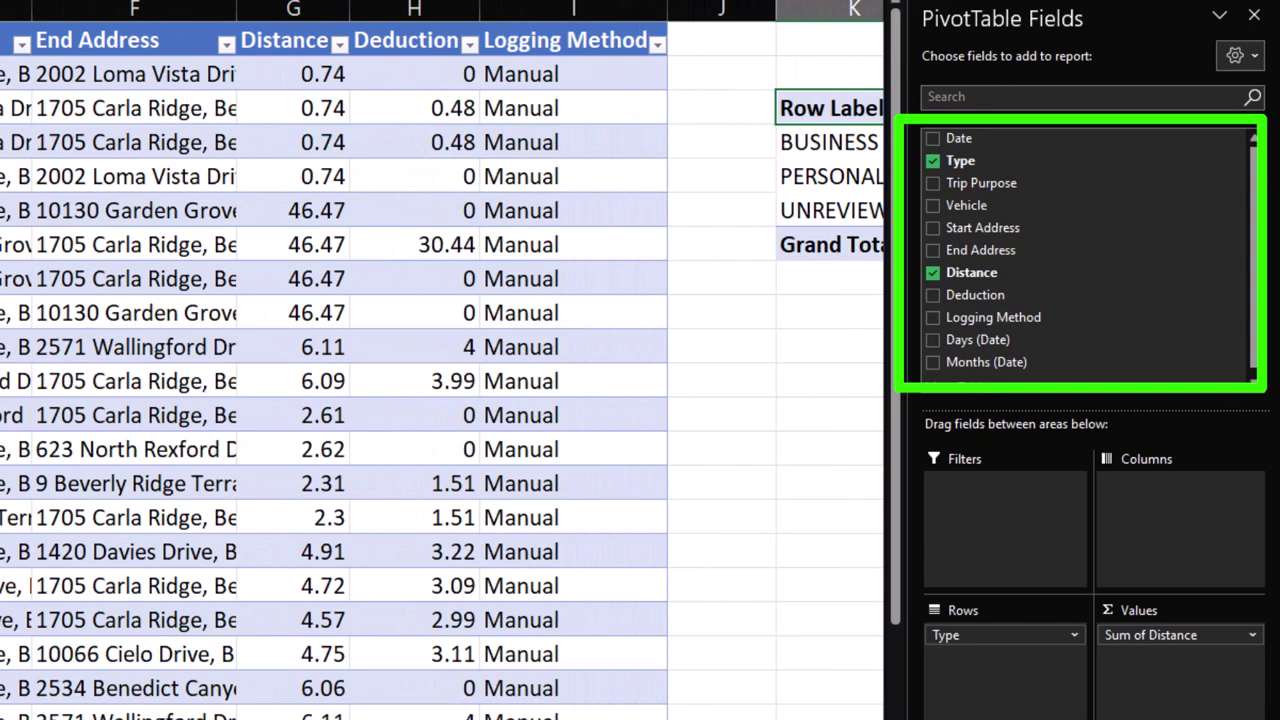
pyautogui.hscroll(6, 442, 360)
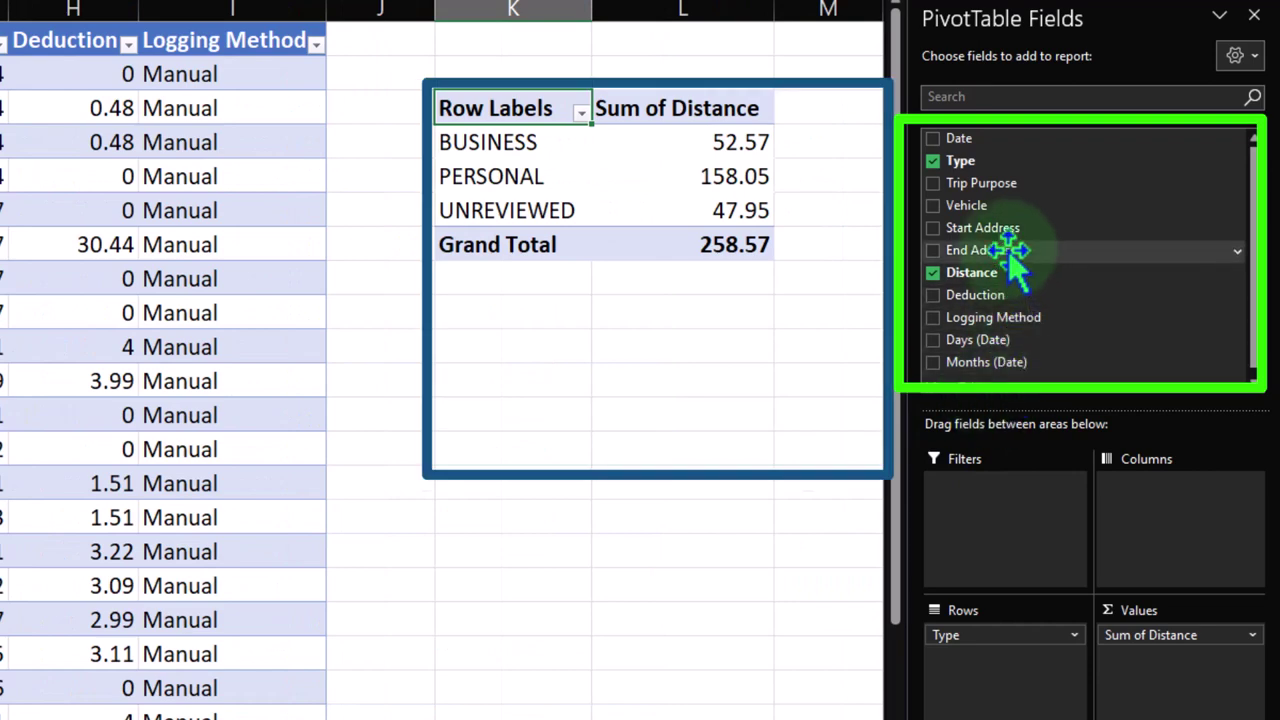
pyautogui.click(946, 187)
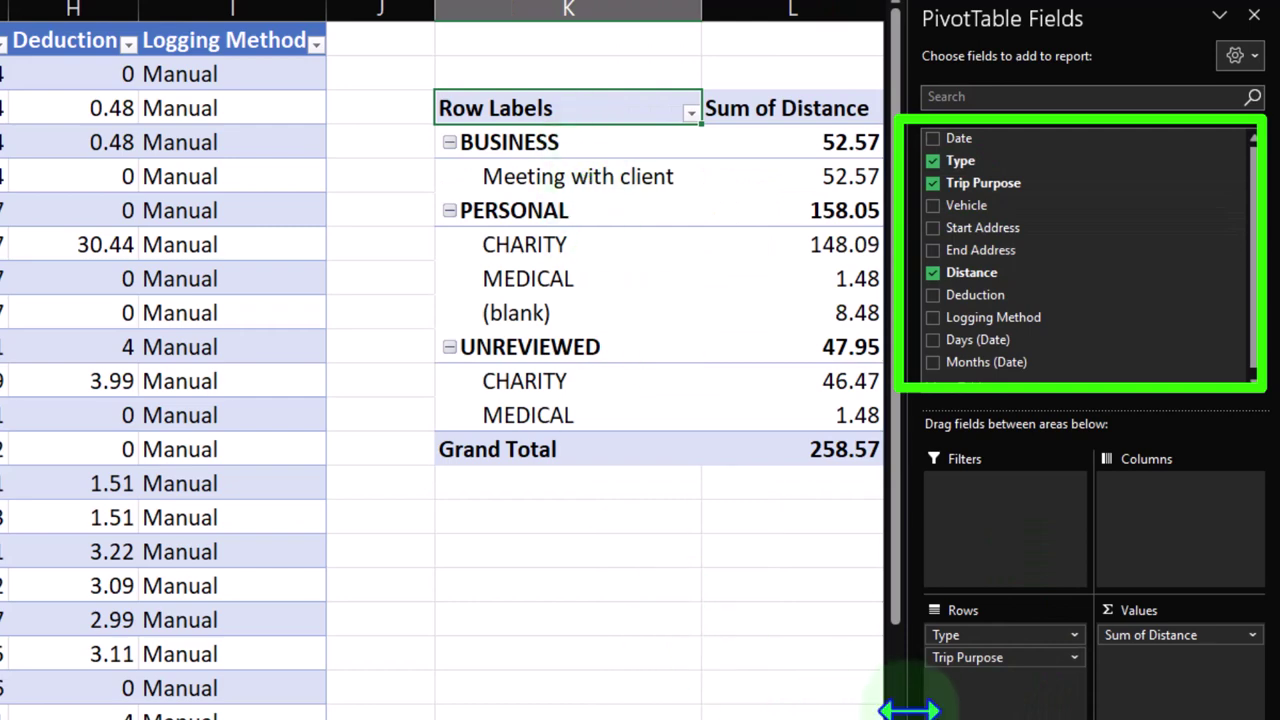
pyautogui.moveTo(965, 660); pyautogui.dragTo(983, 563)
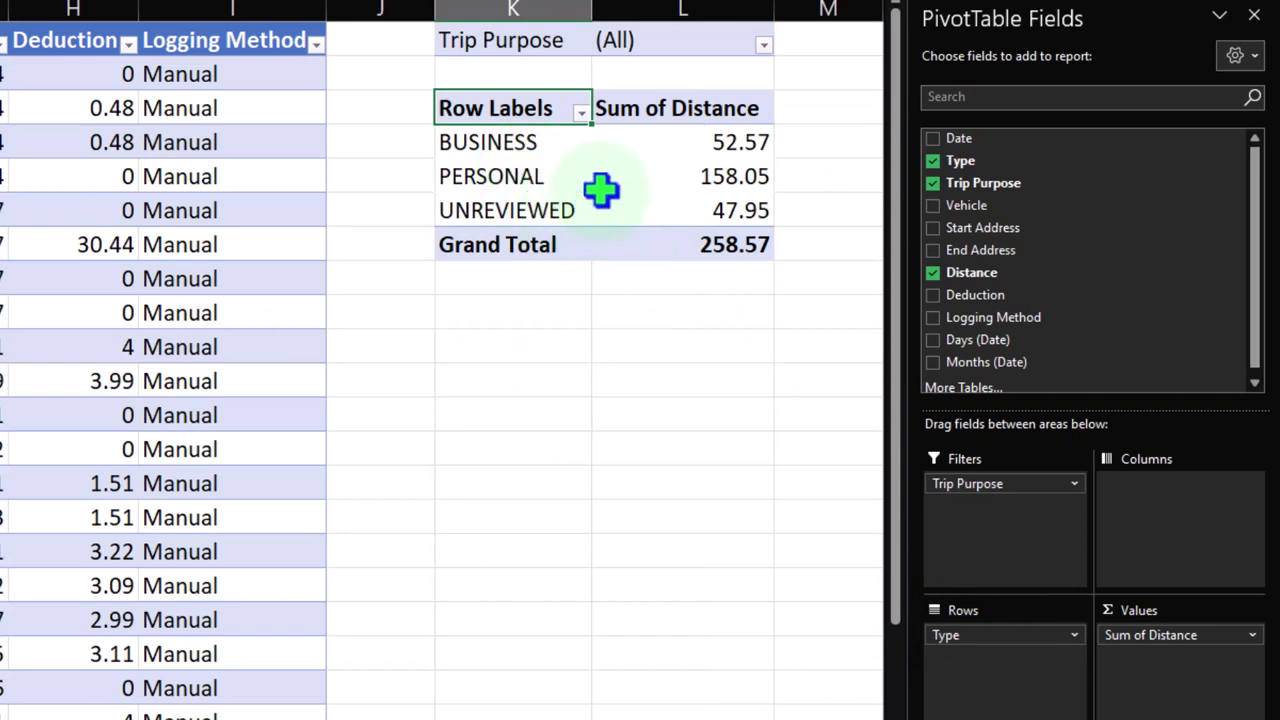
pyautogui.click(765, 46)
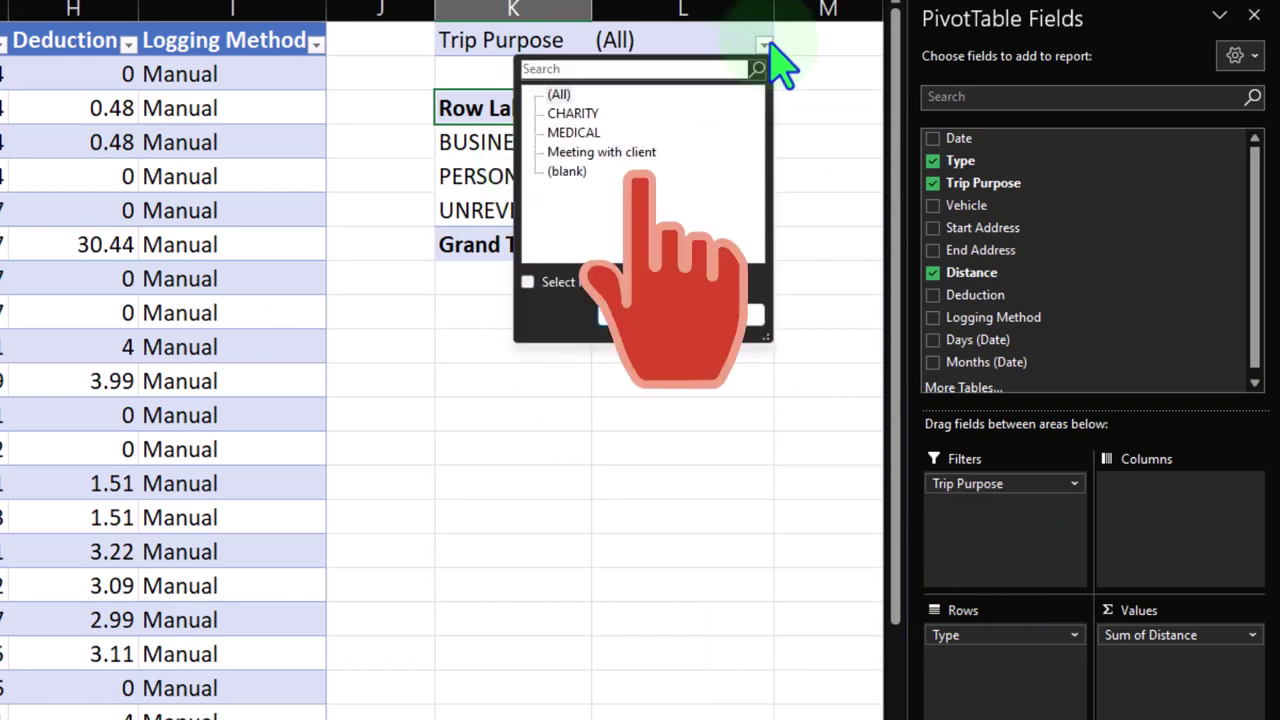
pyautogui.click(573, 115)
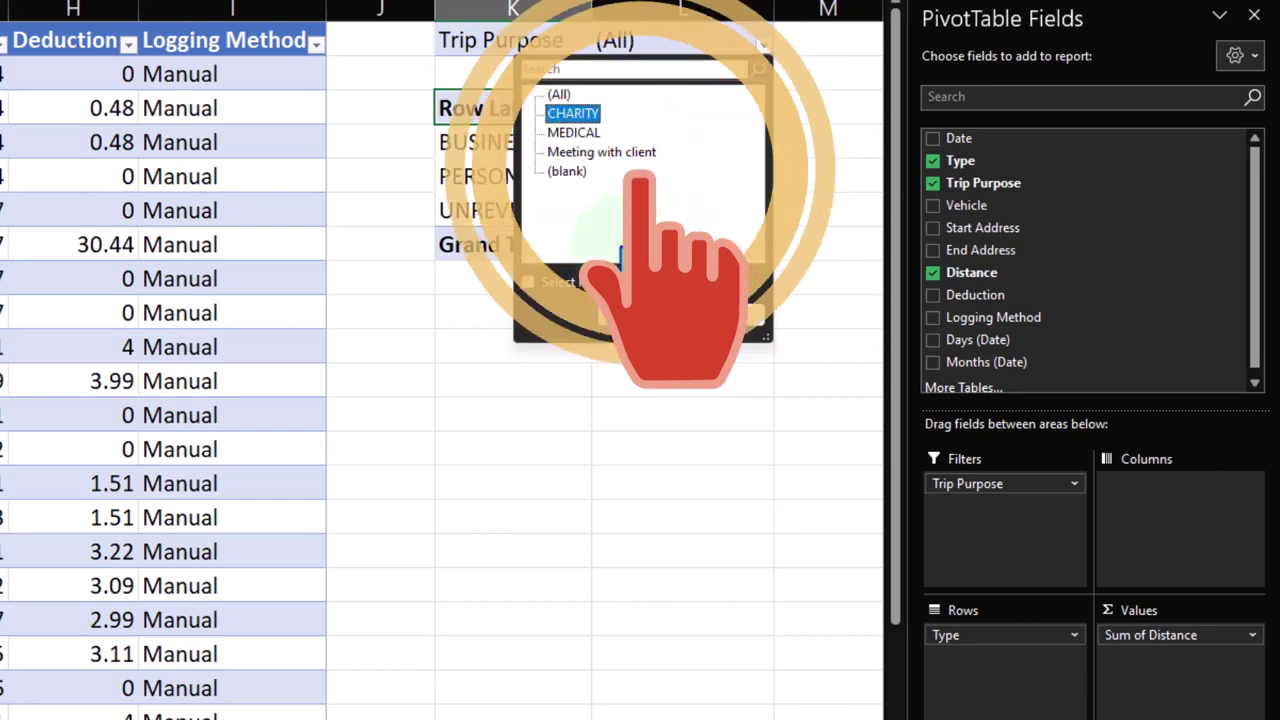
pyautogui.click(638, 316)
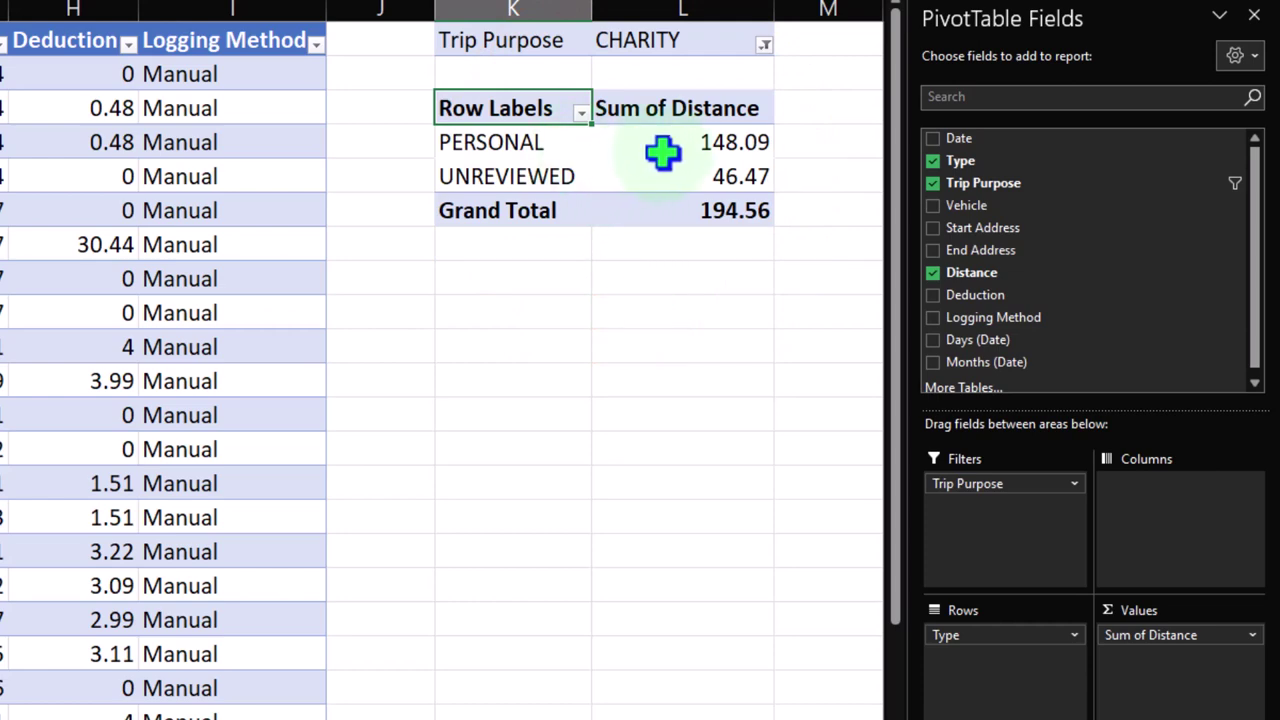
pyautogui.moveTo(678, 145)
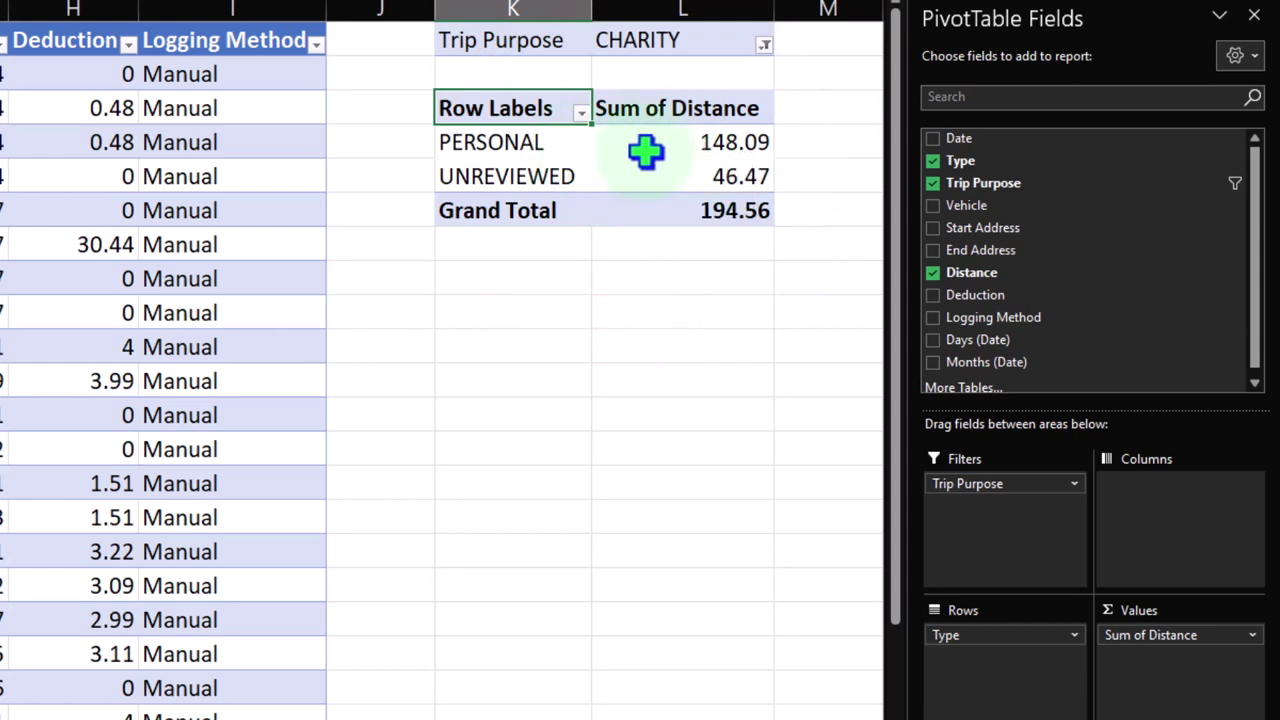
pyautogui.click(764, 45)
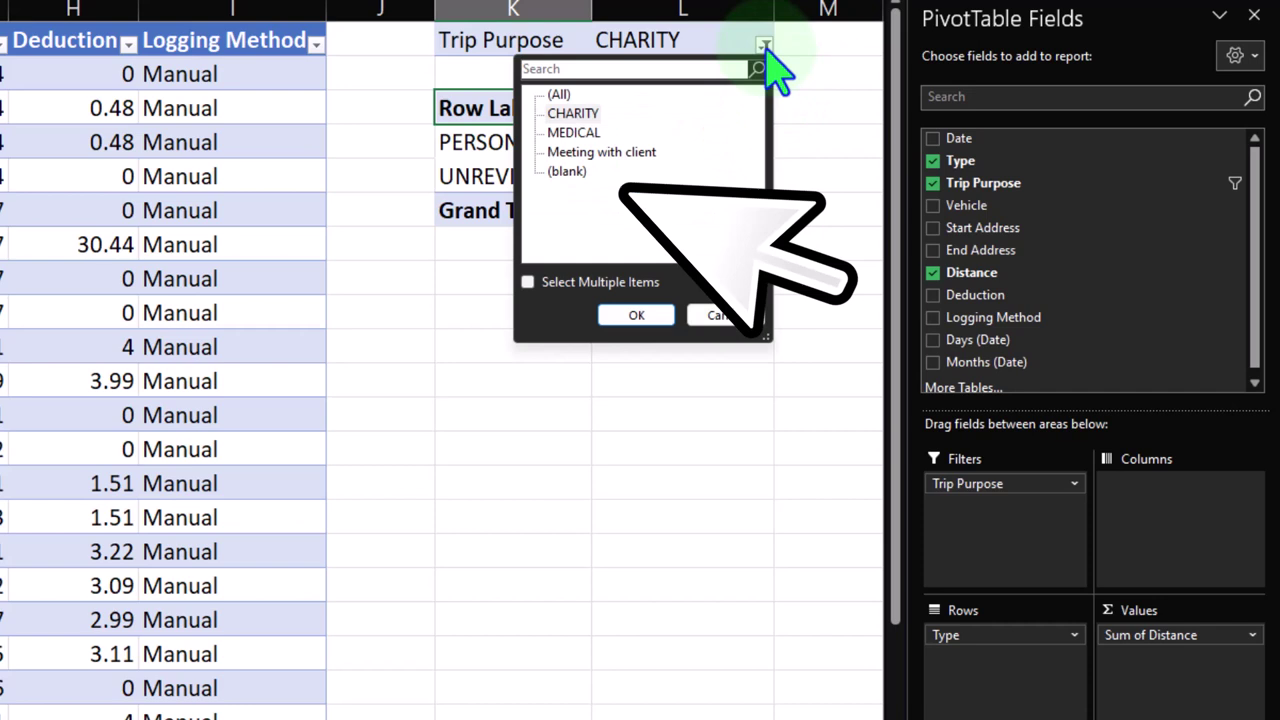
pyautogui.click(561, 118)
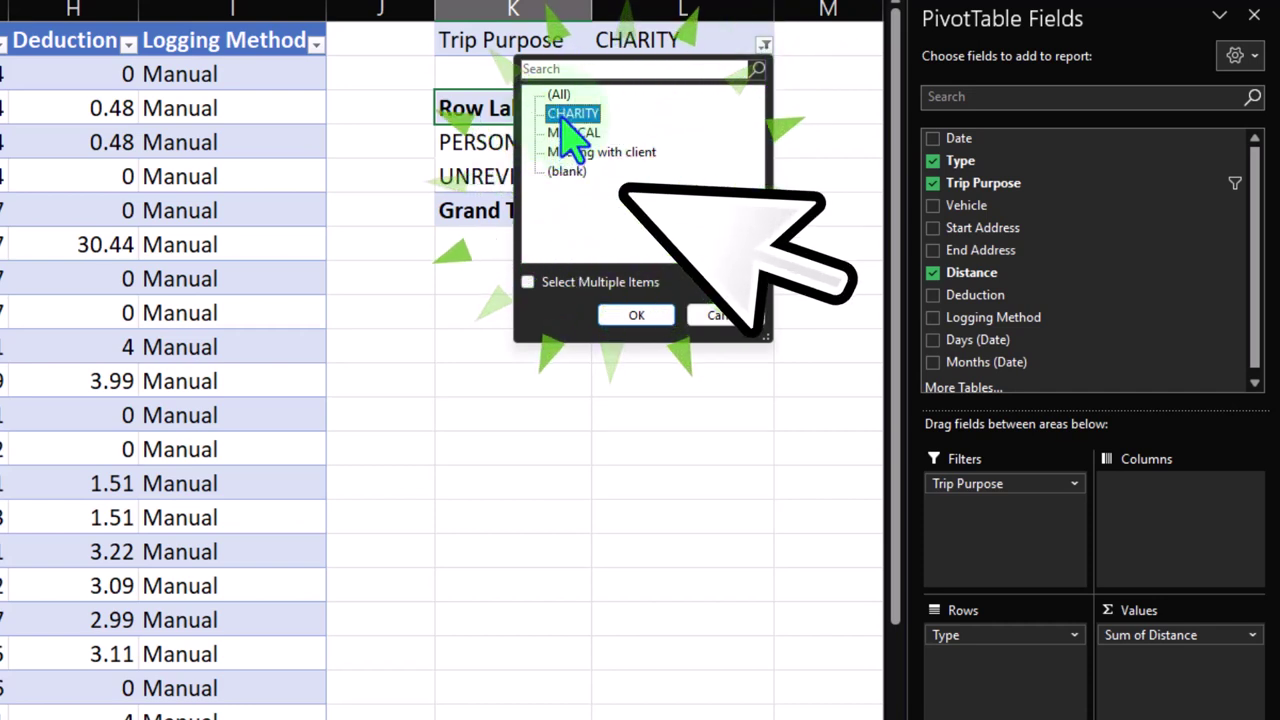
pyautogui.click(636, 316)
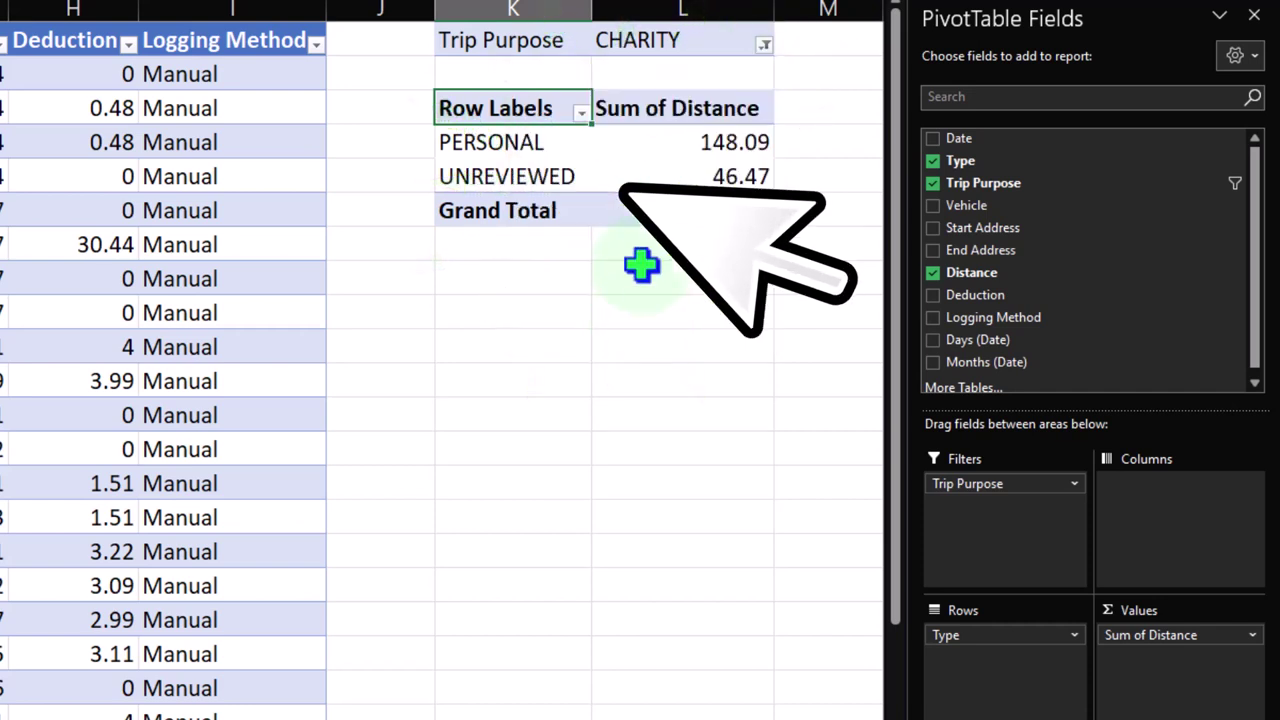
pyautogui.moveTo(770, 150)
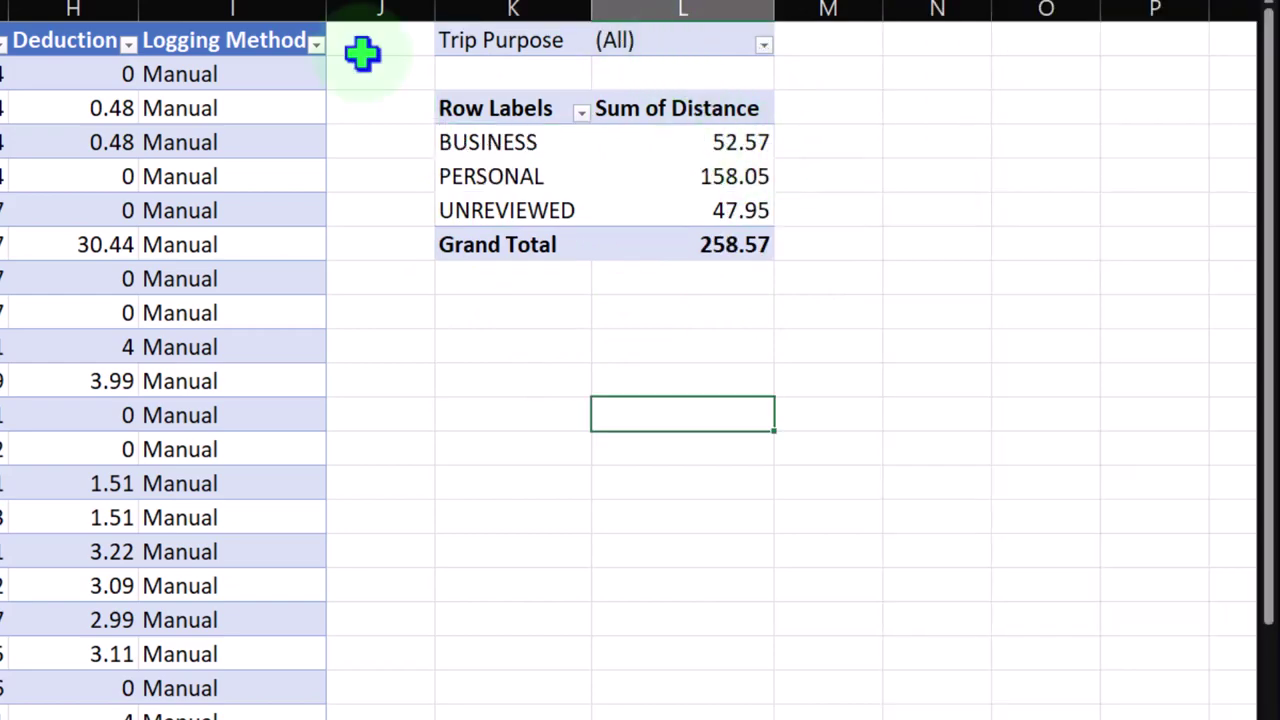
pyautogui.press('Left')
pyautogui.press('Left')
pyautogui.press('Left')
pyautogui.press('Left')
pyautogui.press('Left')
pyautogui.press('Left')
pyautogui.press('Left')
pyautogui.press('Left')
pyautogui.press('Left')
pyautogui.press('Left')
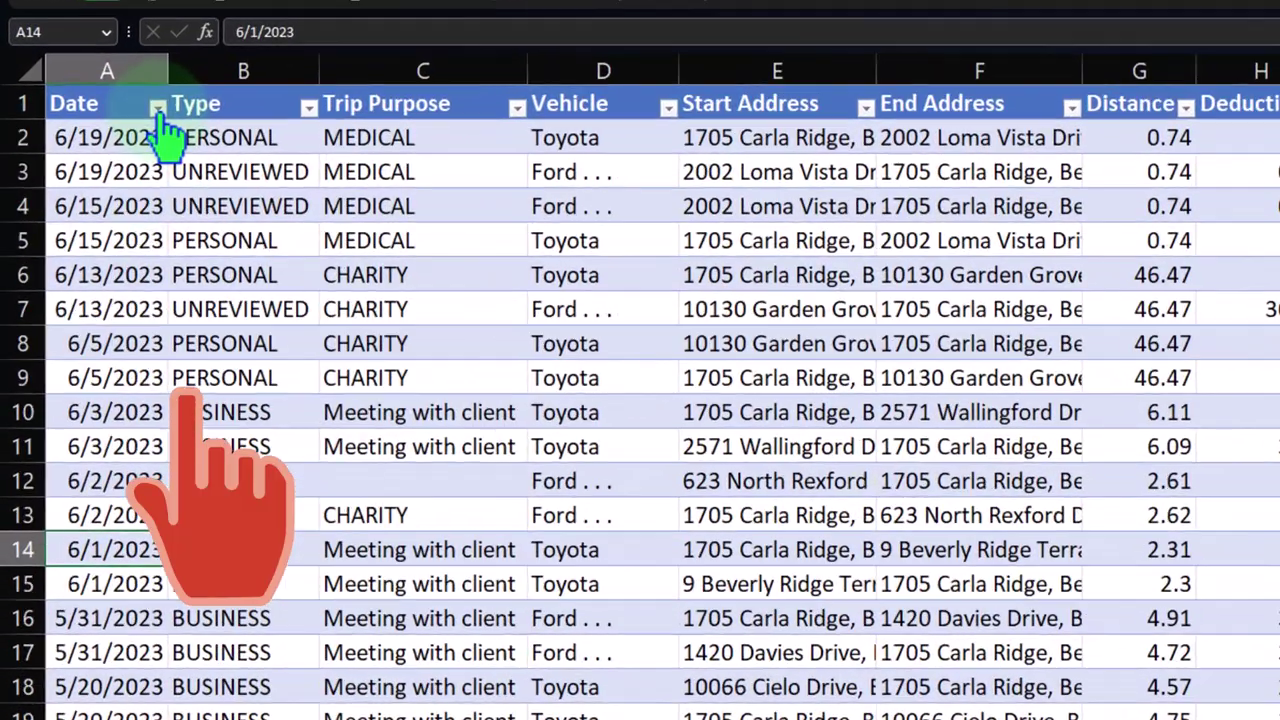
# Filter the mileage table to May BUSINESS trips only and check the Distance and Deduction totals
pyautogui.click(97, 202)
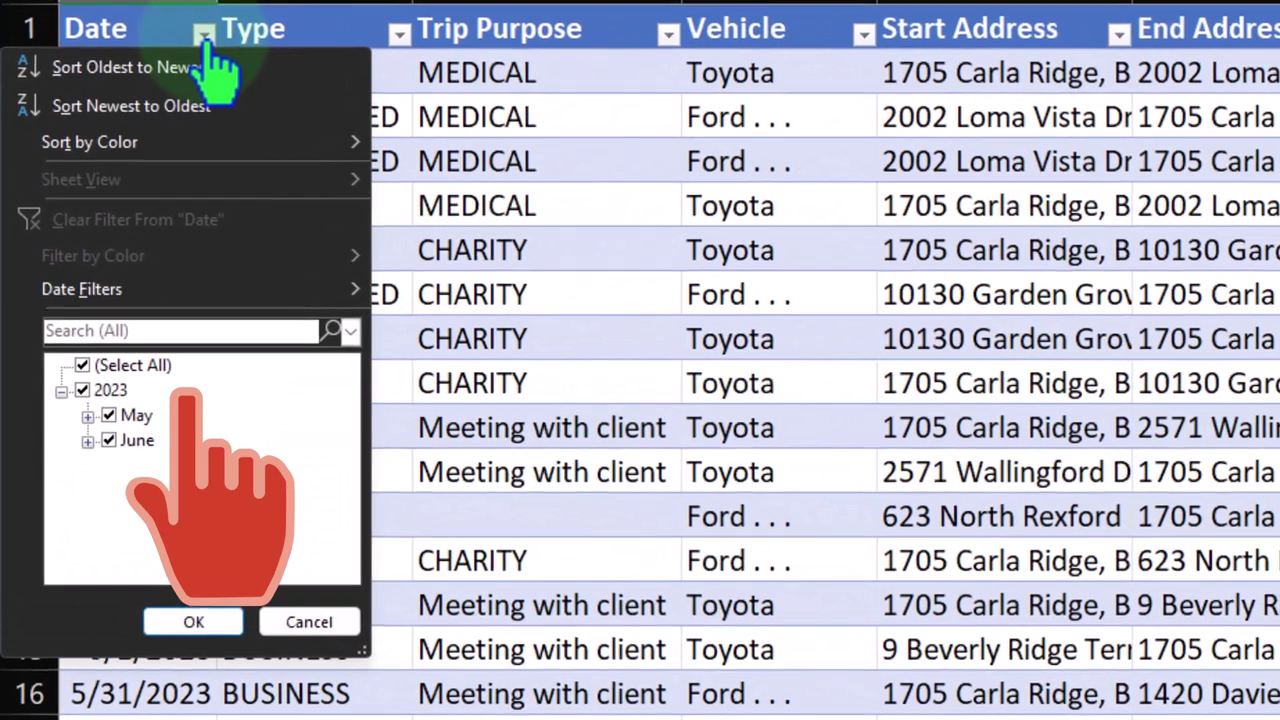
pyautogui.click(115, 440)
pyautogui.click(197, 622)
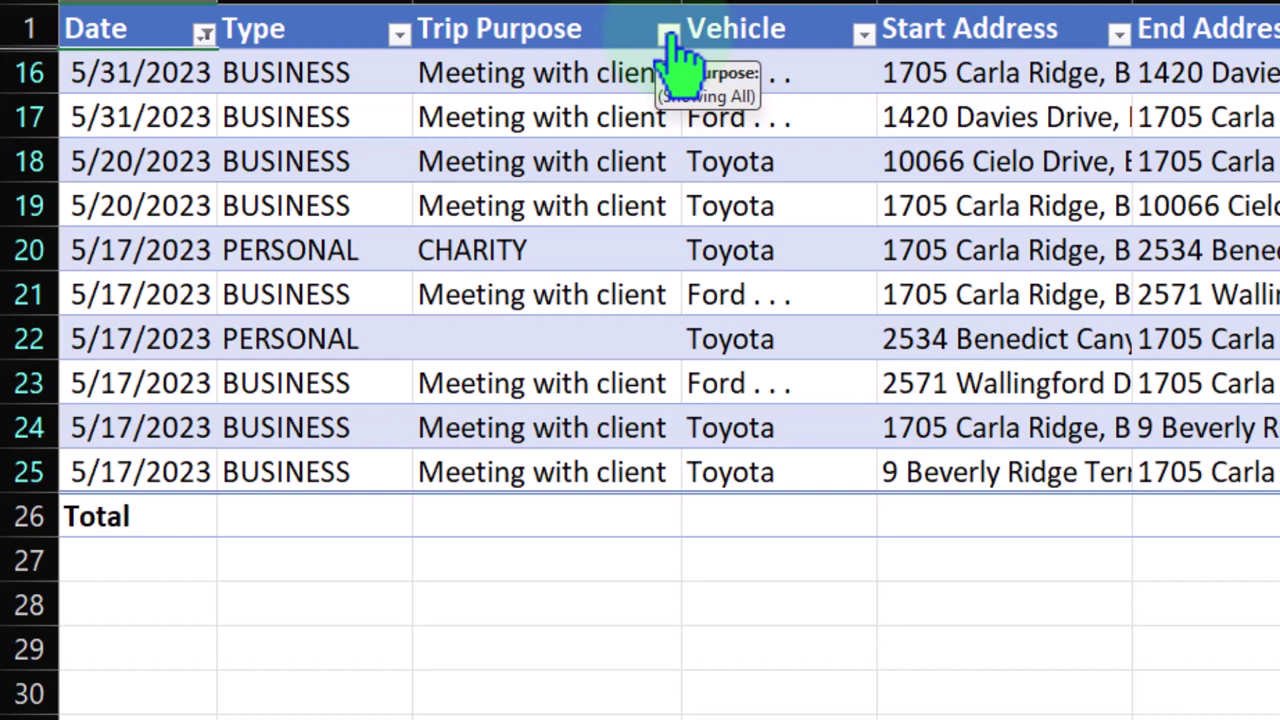
pyautogui.click(399, 36)
pyautogui.click(122, 412)
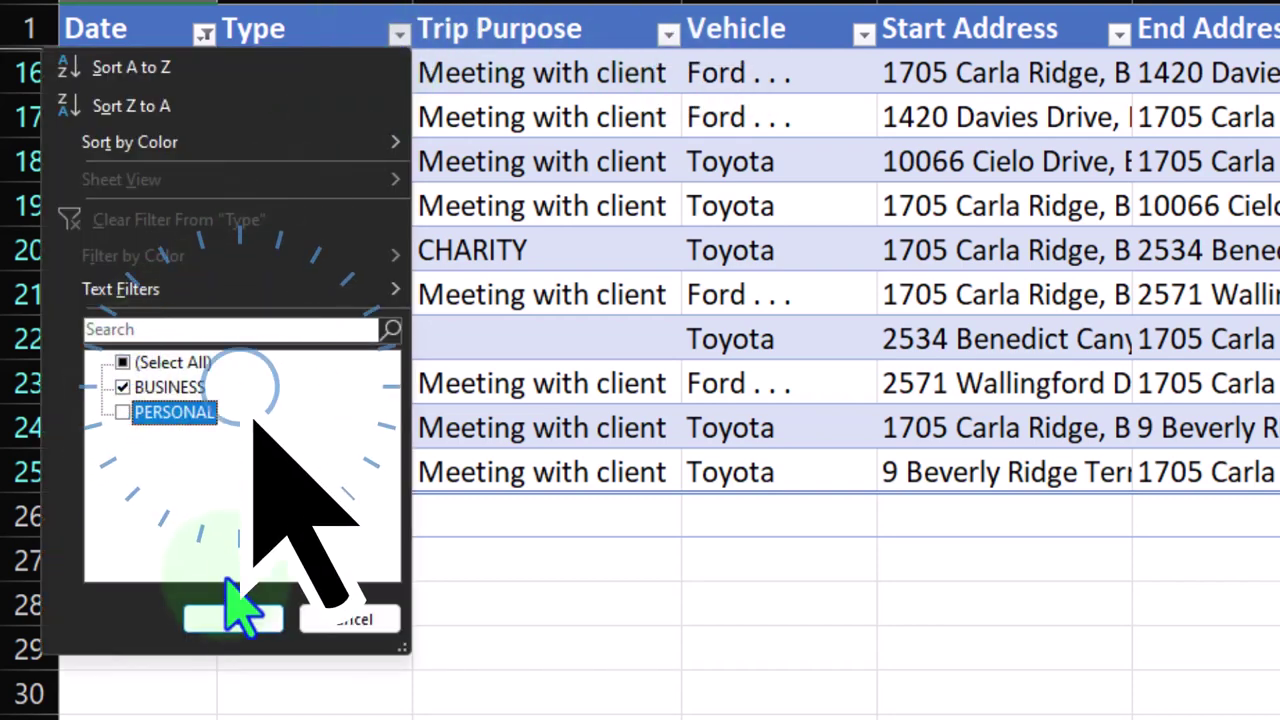
pyautogui.click(226, 620)
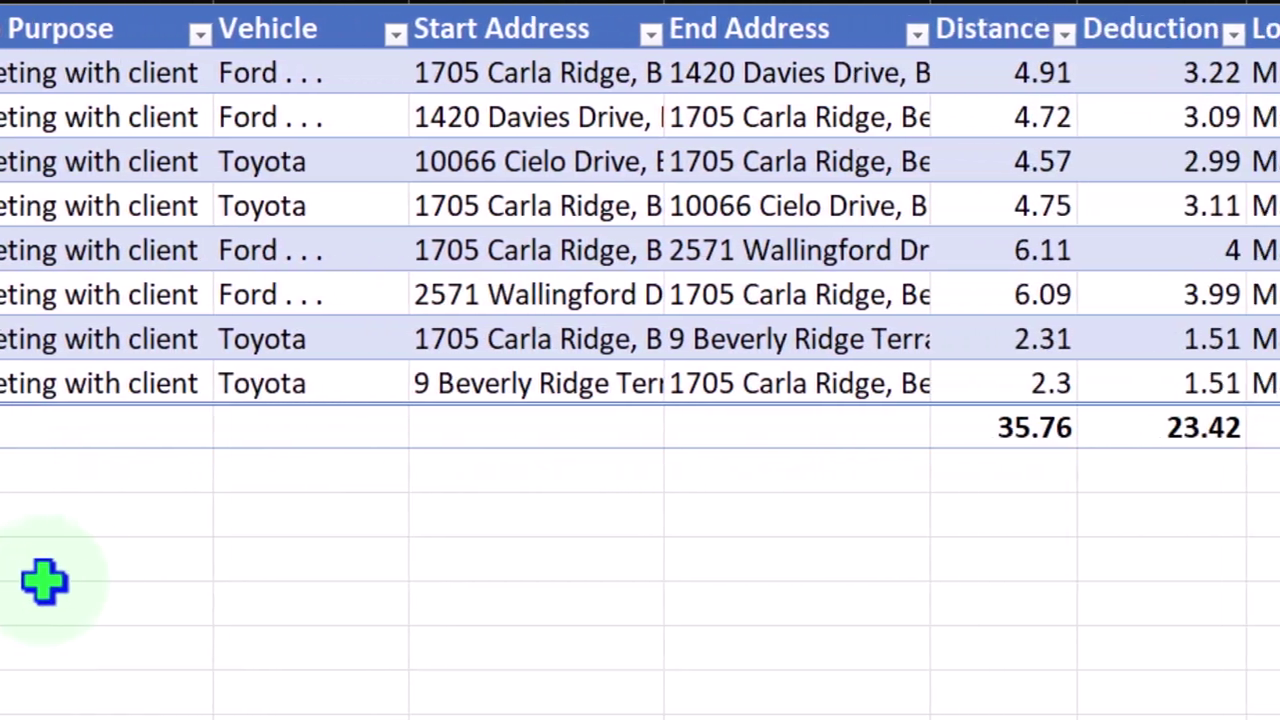
pyautogui.click(930, 514)
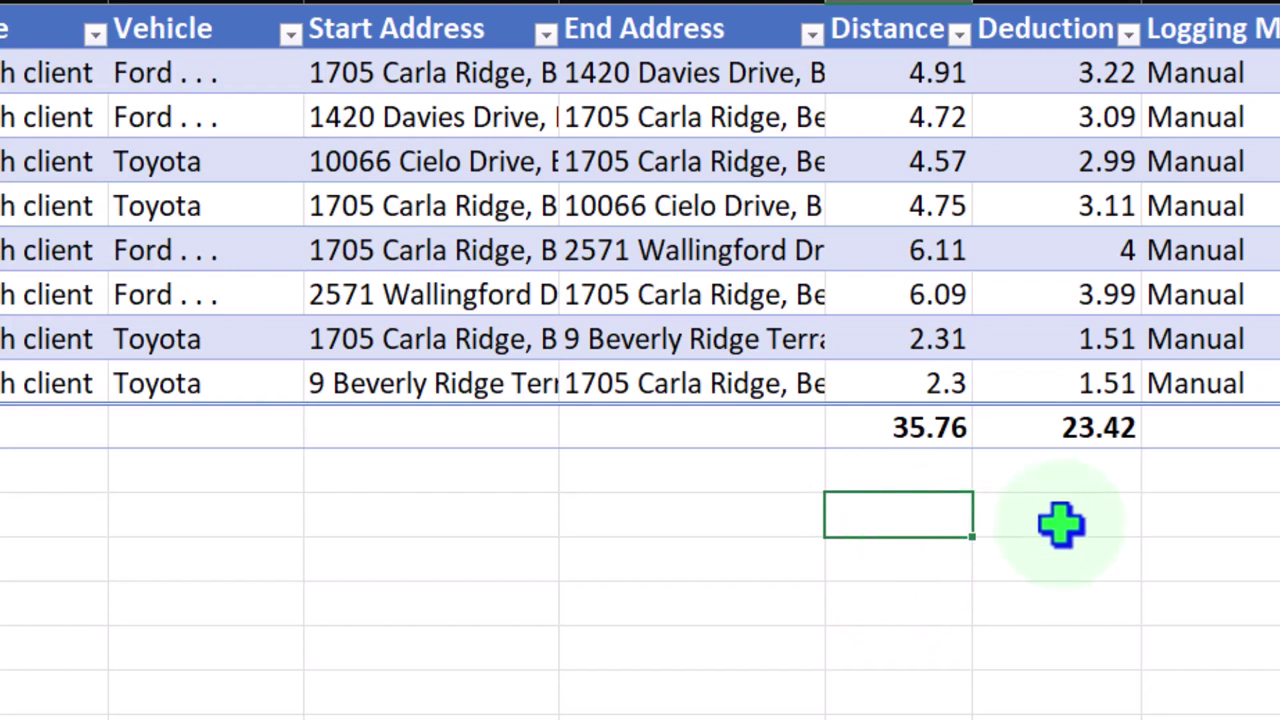
pyautogui.click(1080, 472)
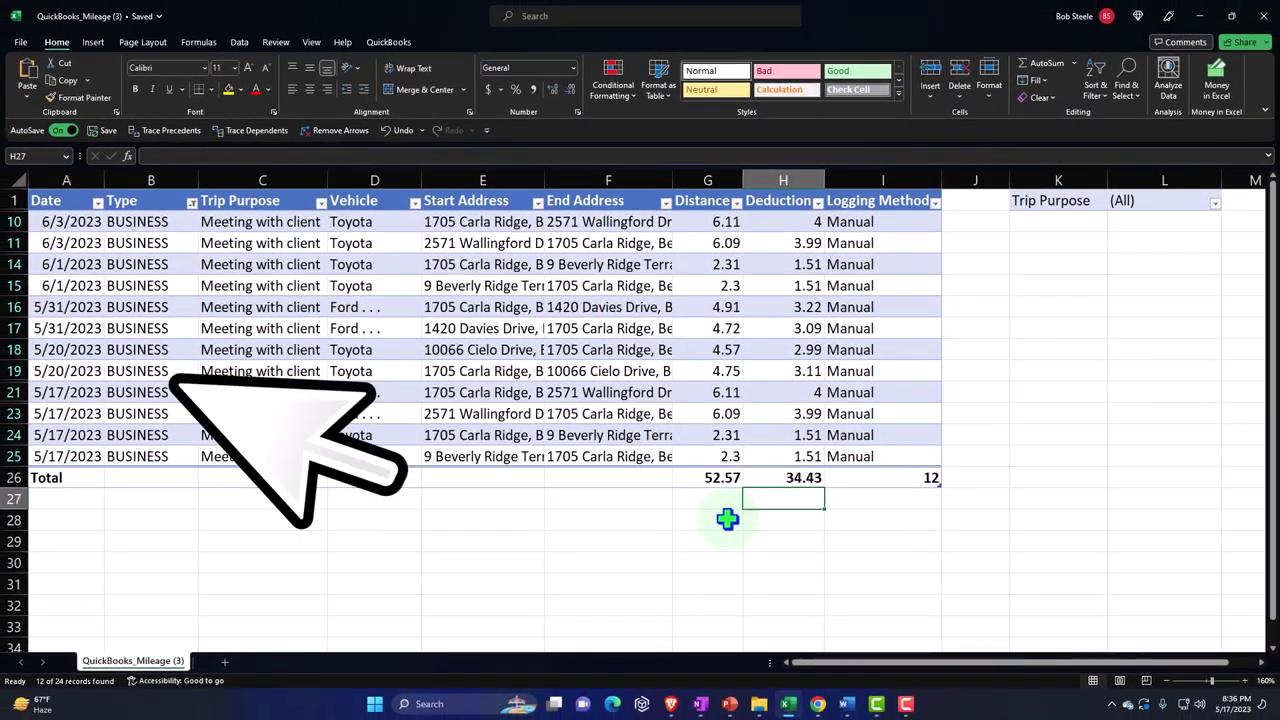
# Switch the Date filter to June only, giving totals of 16.81 distance and 11.01 deduction
pyautogui.click(97, 203)
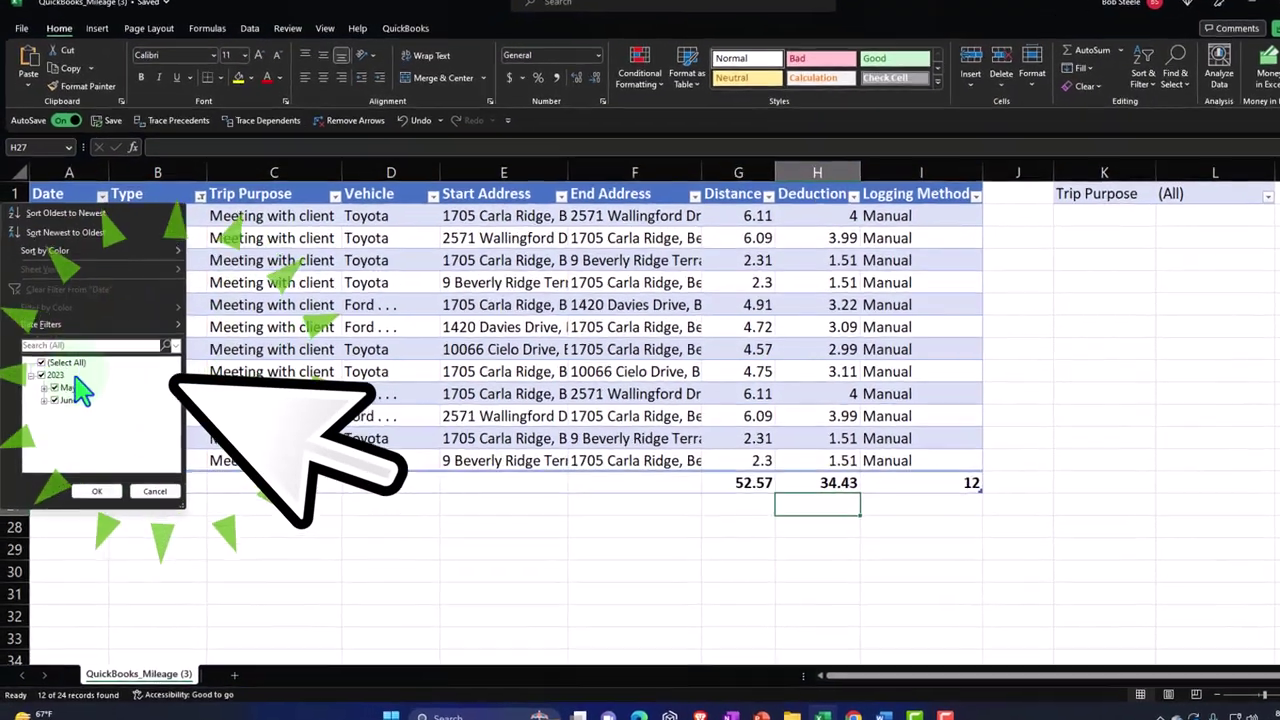
pyautogui.click(74, 387)
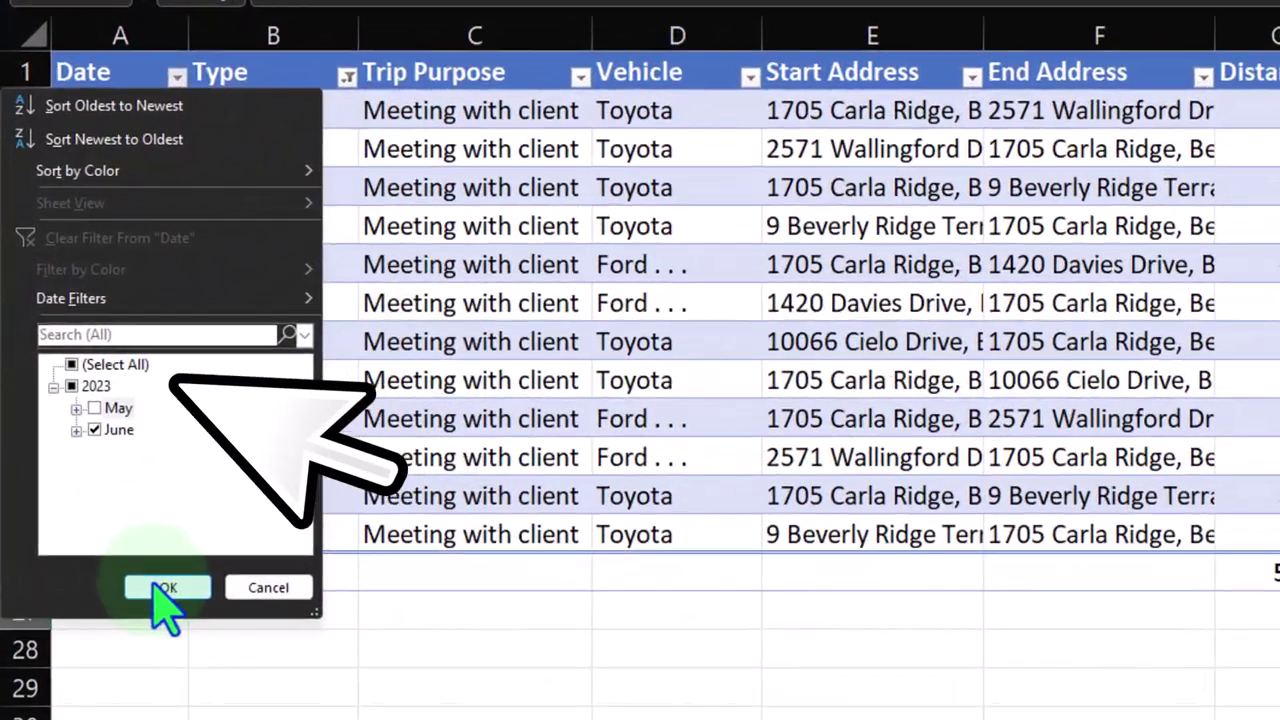
pyautogui.click(97, 491)
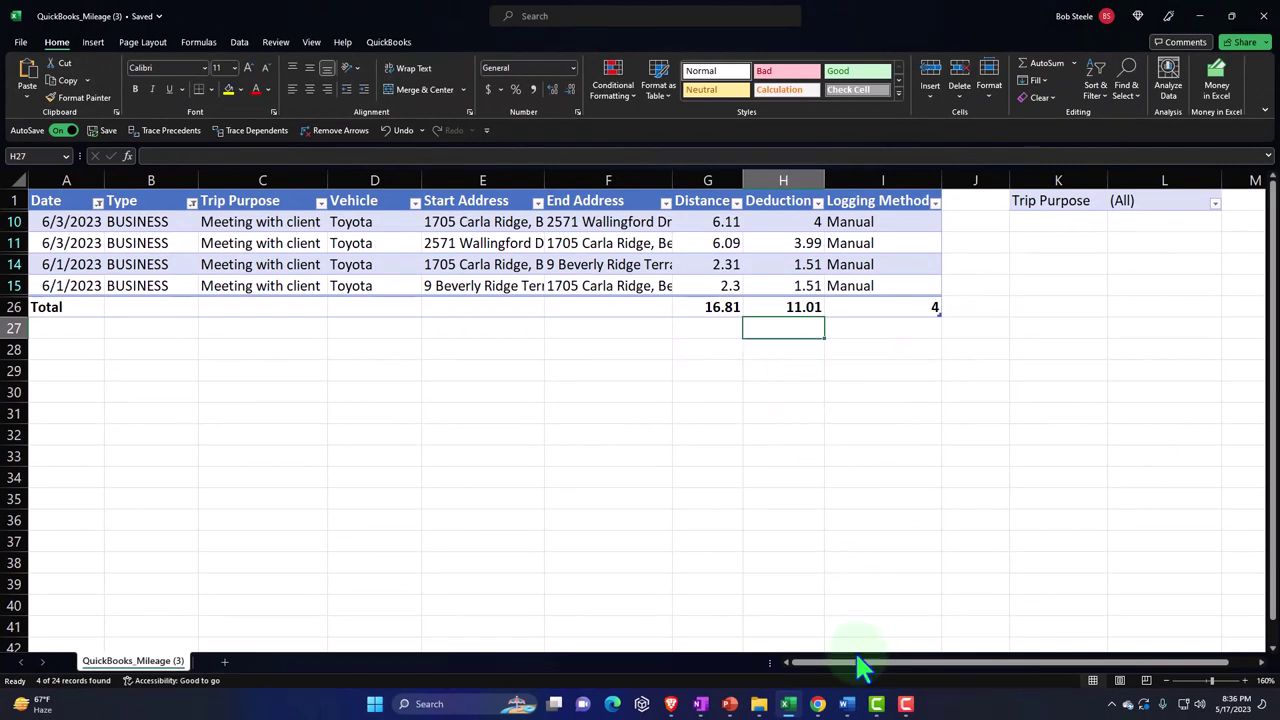
# Rerun the Profit and Loss report starting 06/01/2023 for June 2023
pyautogui.moveTo(815, 706)
pyautogui.click(771, 640)
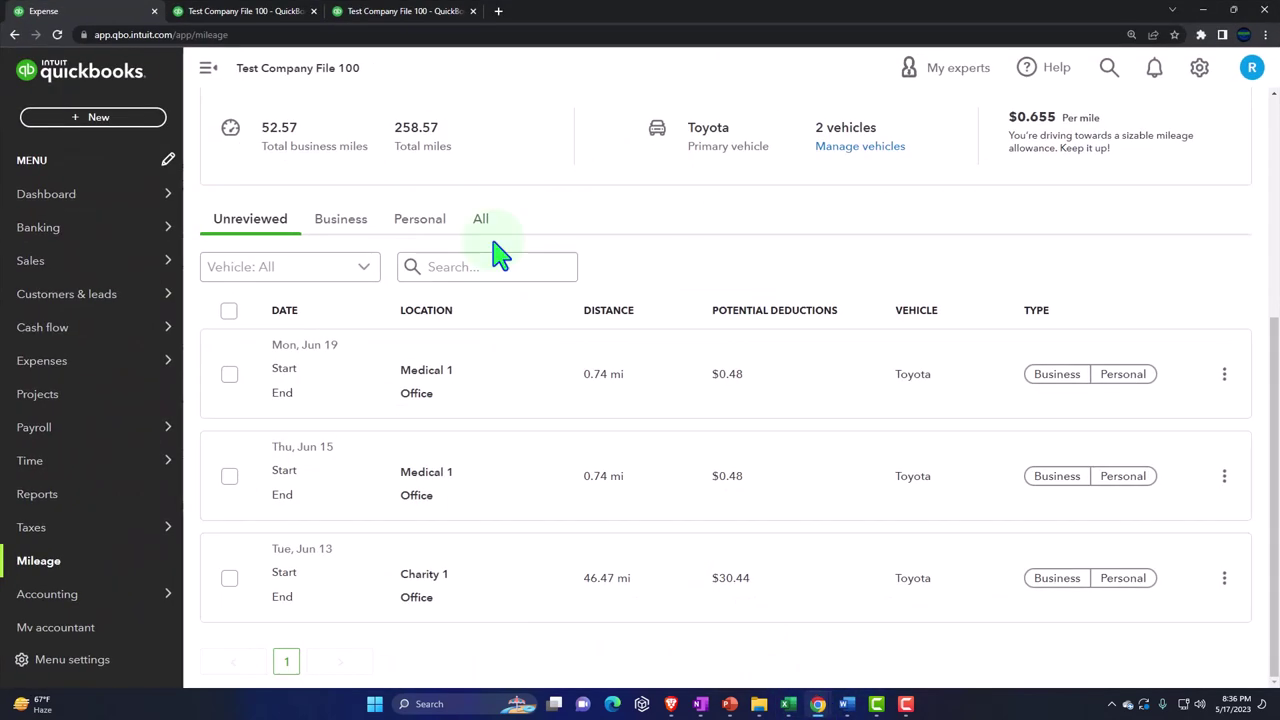
pyautogui.click(340, 11)
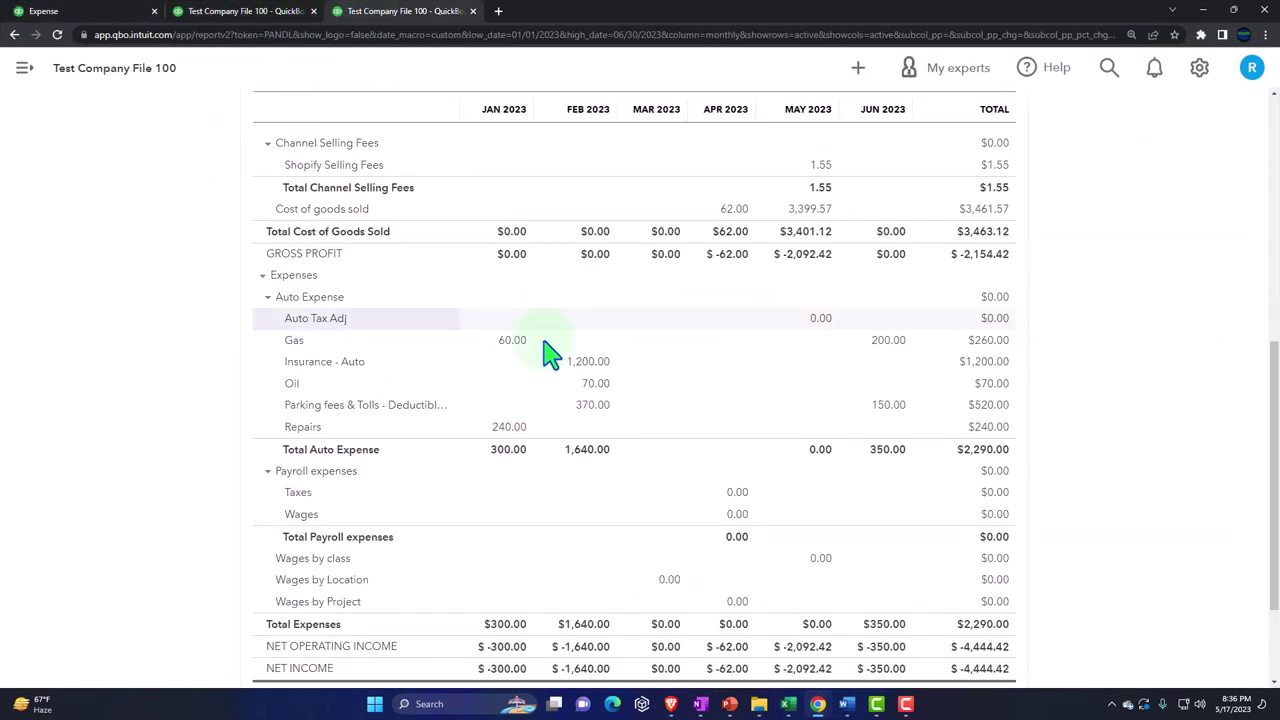
pyautogui.scroll(10, 540, 350)
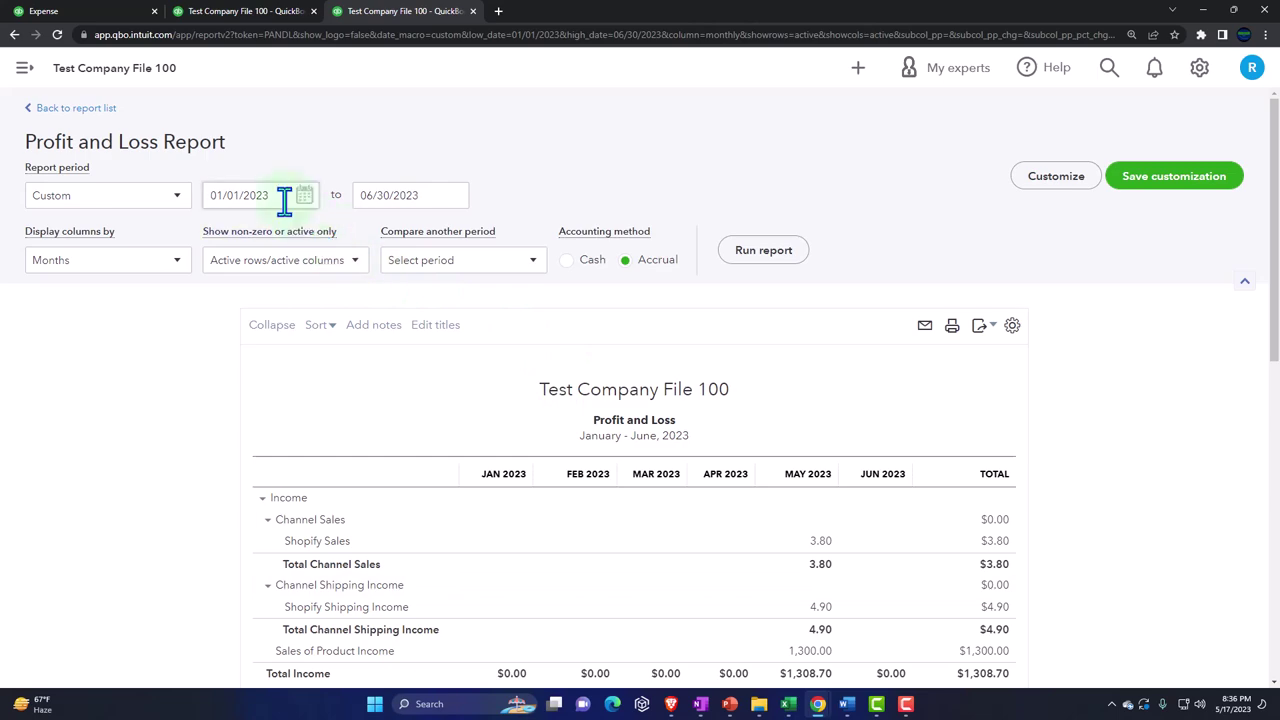
pyautogui.click(284, 199)
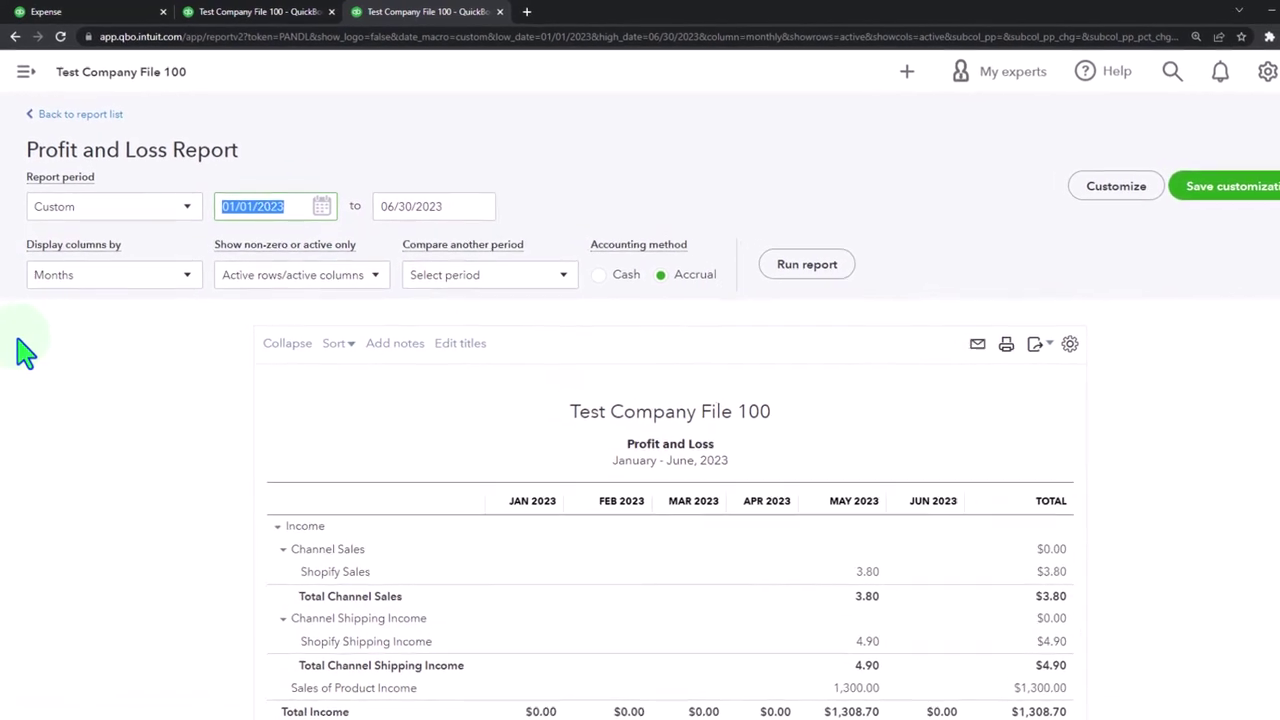
pyautogui.write('06012023')
pyautogui.press('Tab')
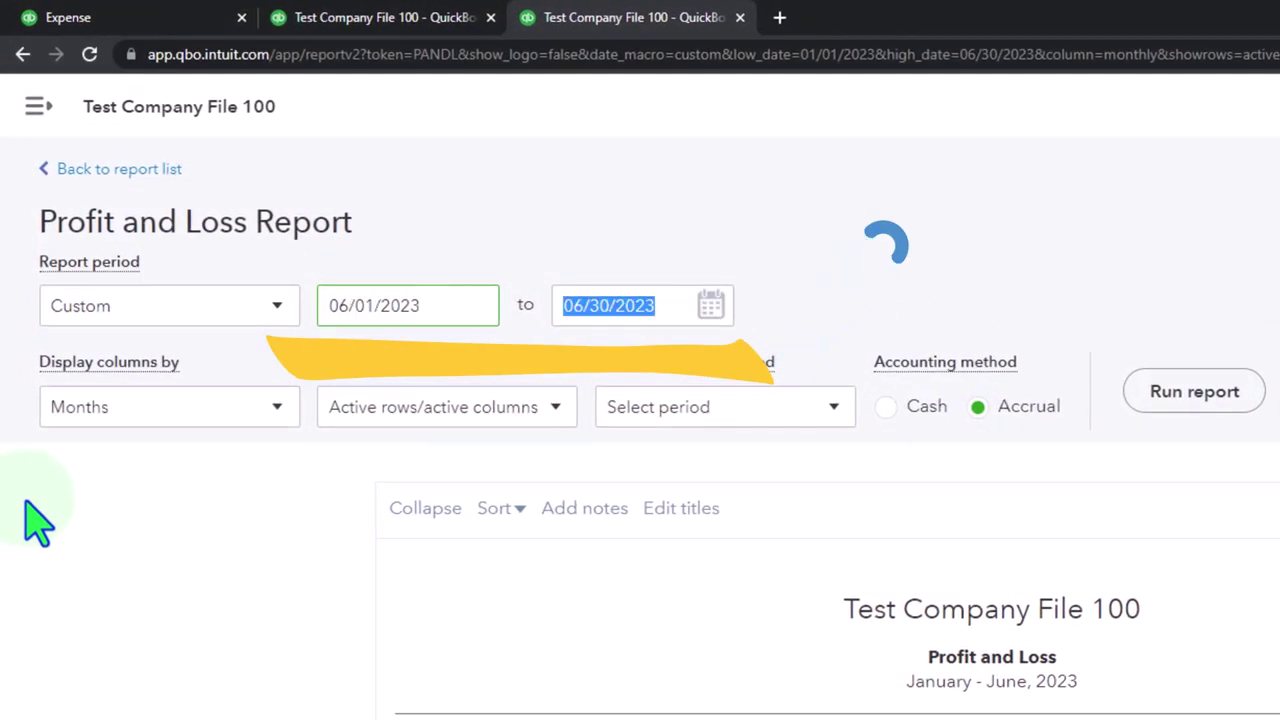
pyautogui.click(1194, 391)
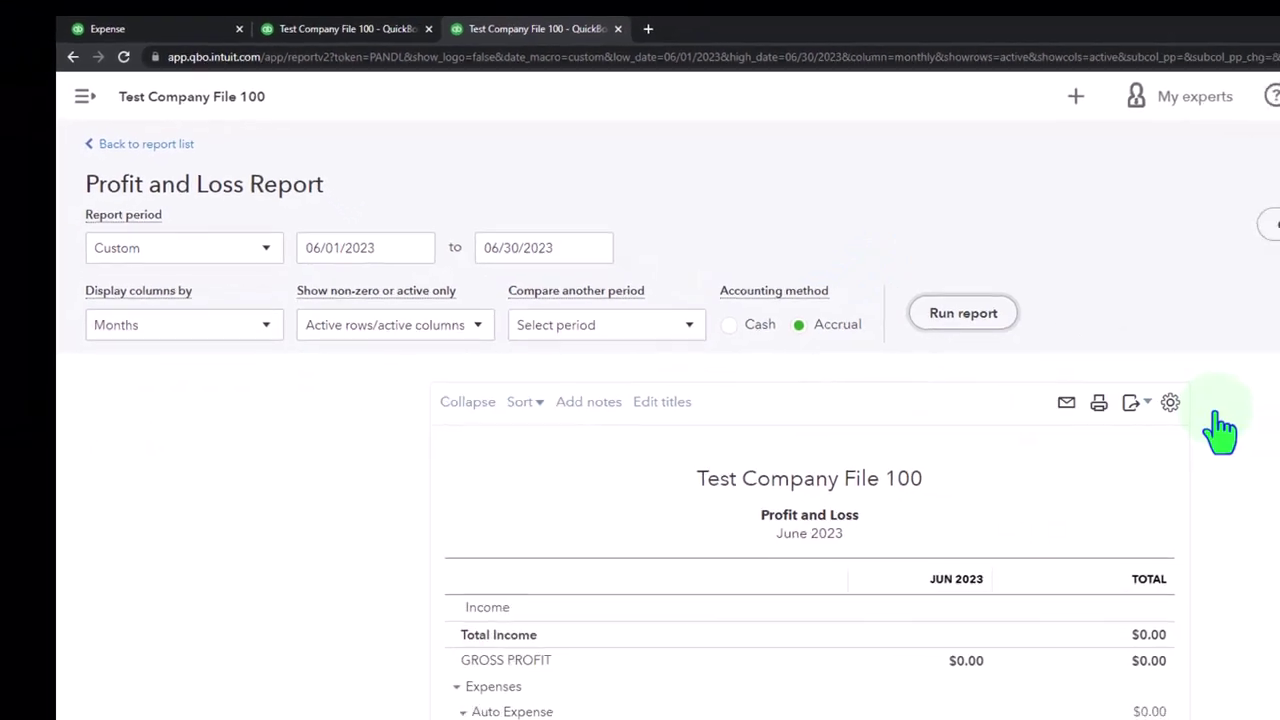
pyautogui.scroll(-2, 1220, 430)
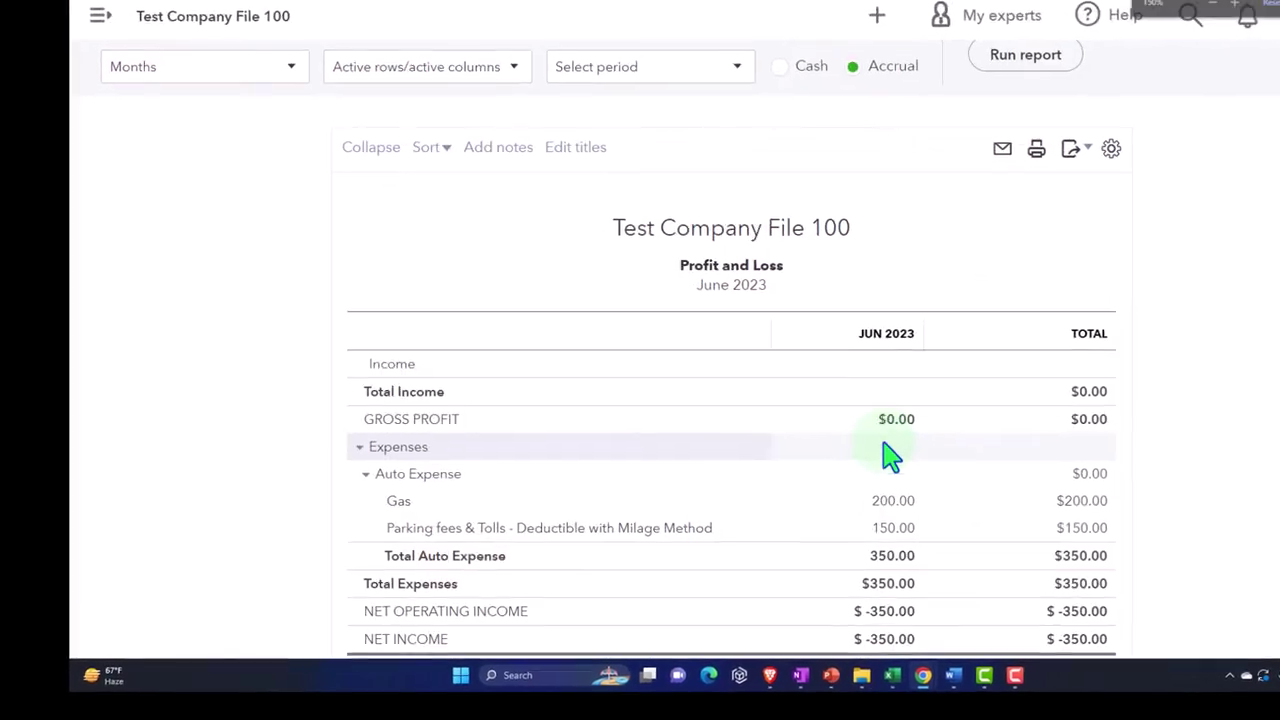
pyautogui.scroll(2, 960, 425)
# Display the report columns by Classes and rerun, showing only a Not Specified column
pyautogui.click(296, 187)
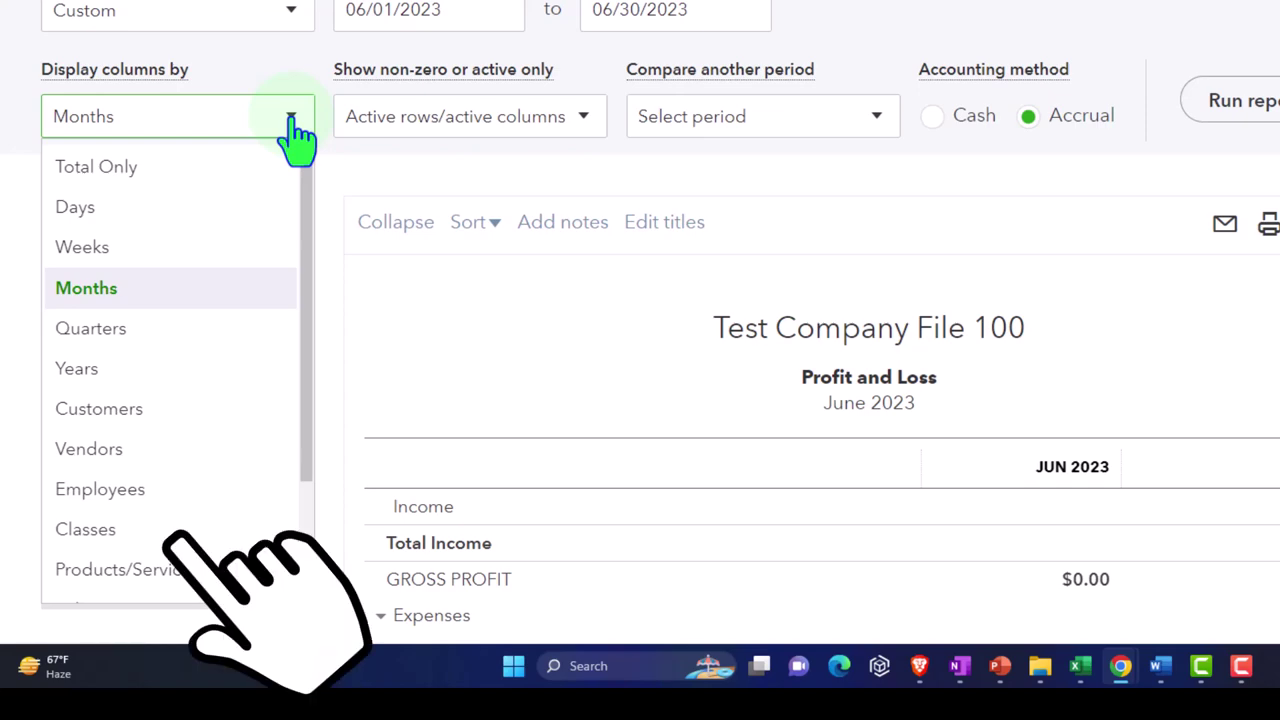
pyautogui.click(85, 529)
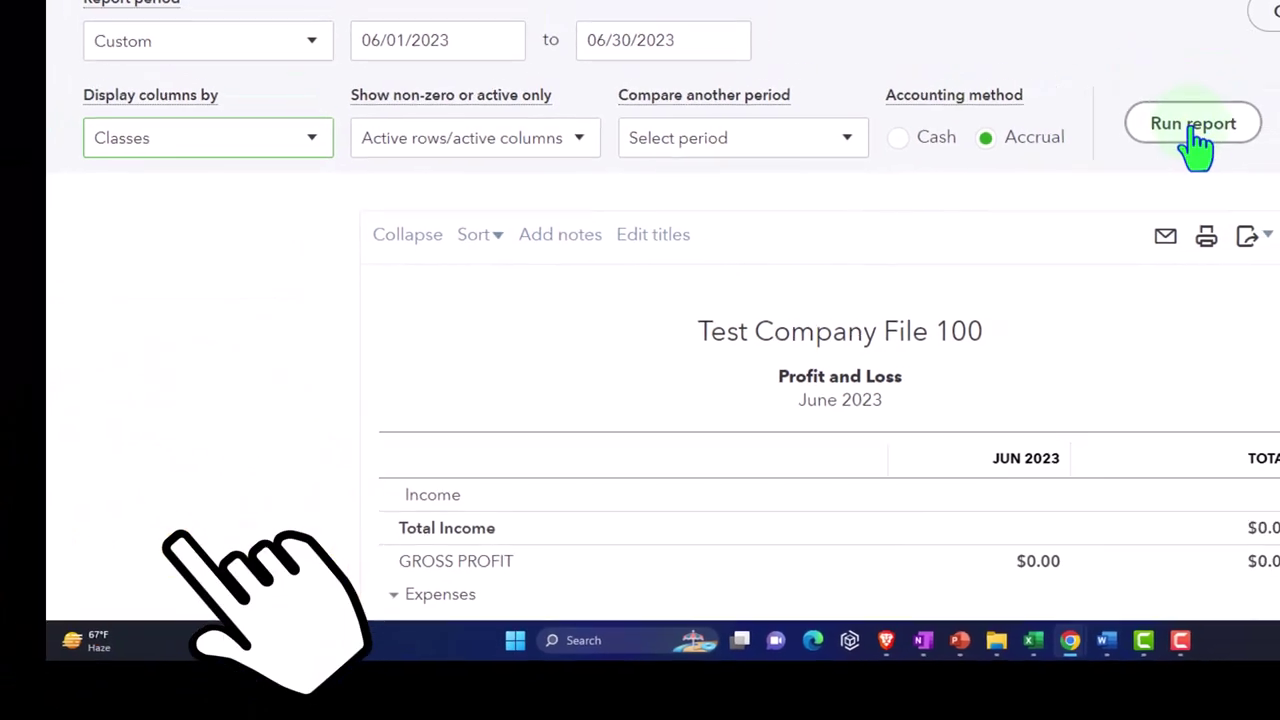
pyautogui.click(1197, 125)
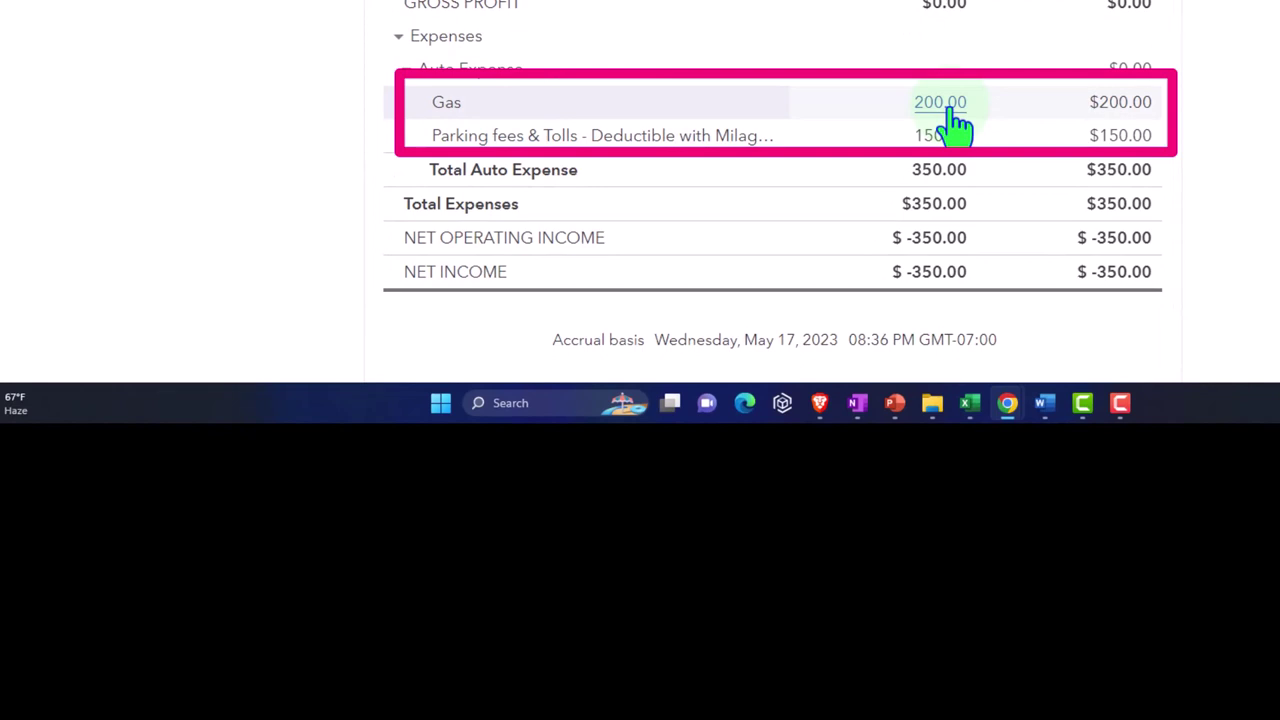
pyautogui.click(969, 403)
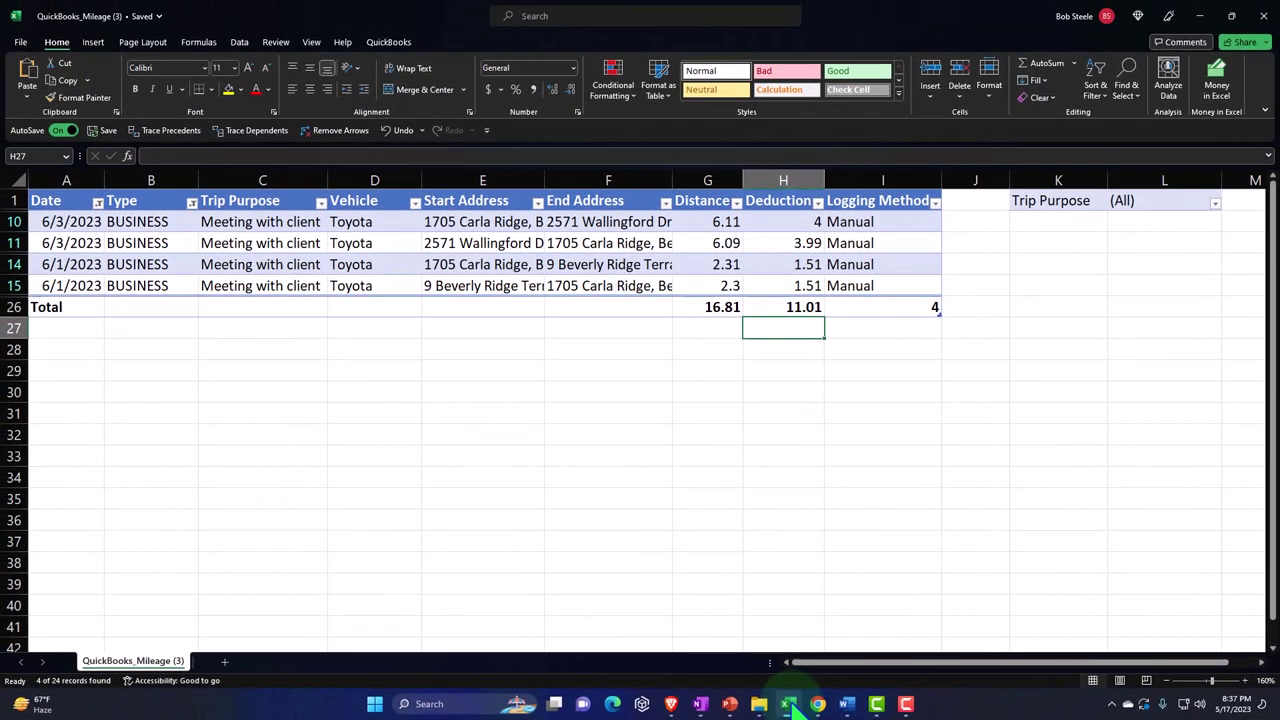
pyautogui.click(853, 597)
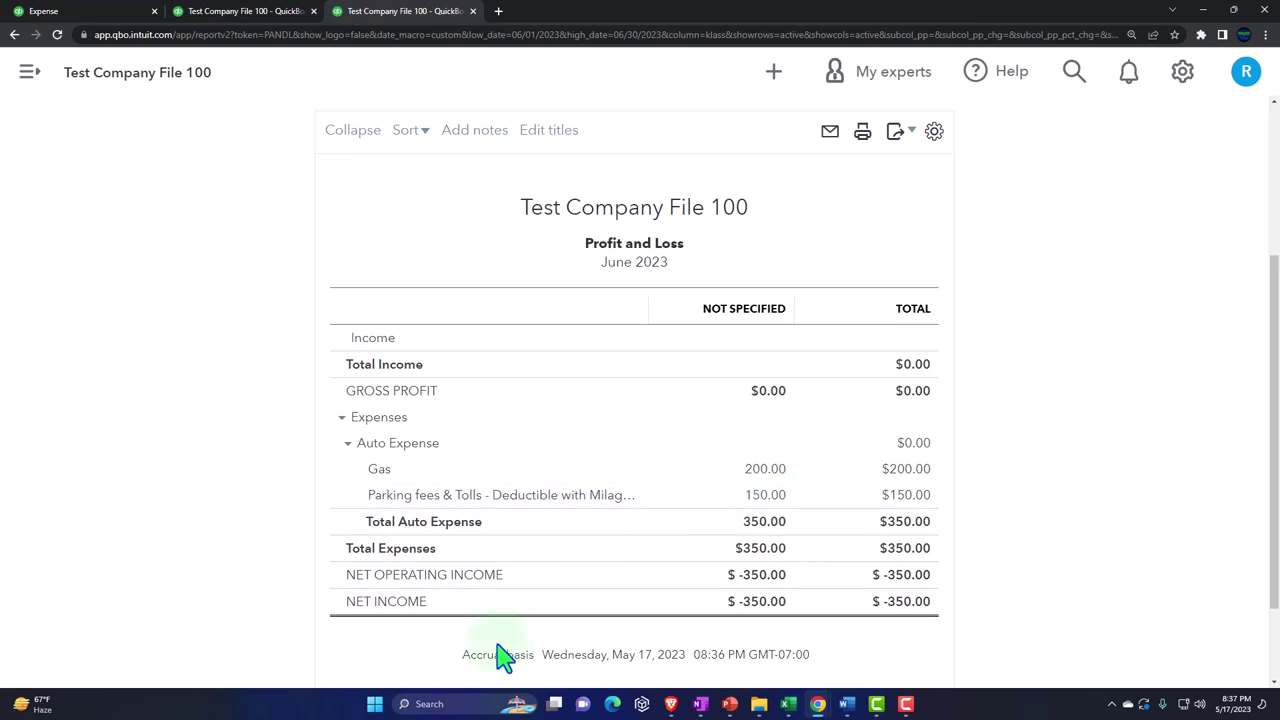
# Launch Calculator, keep it on top beside the report, enter 200, then close it
pyautogui.click(455, 704)
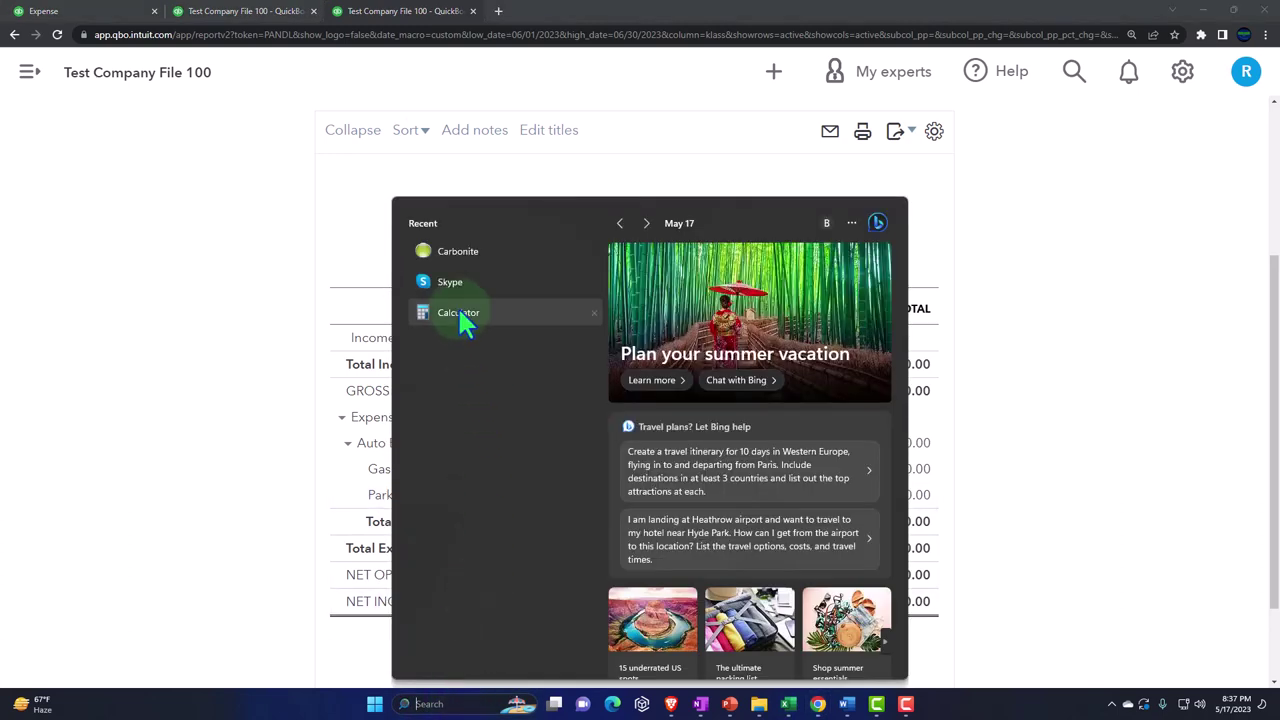
pyautogui.click(458, 310)
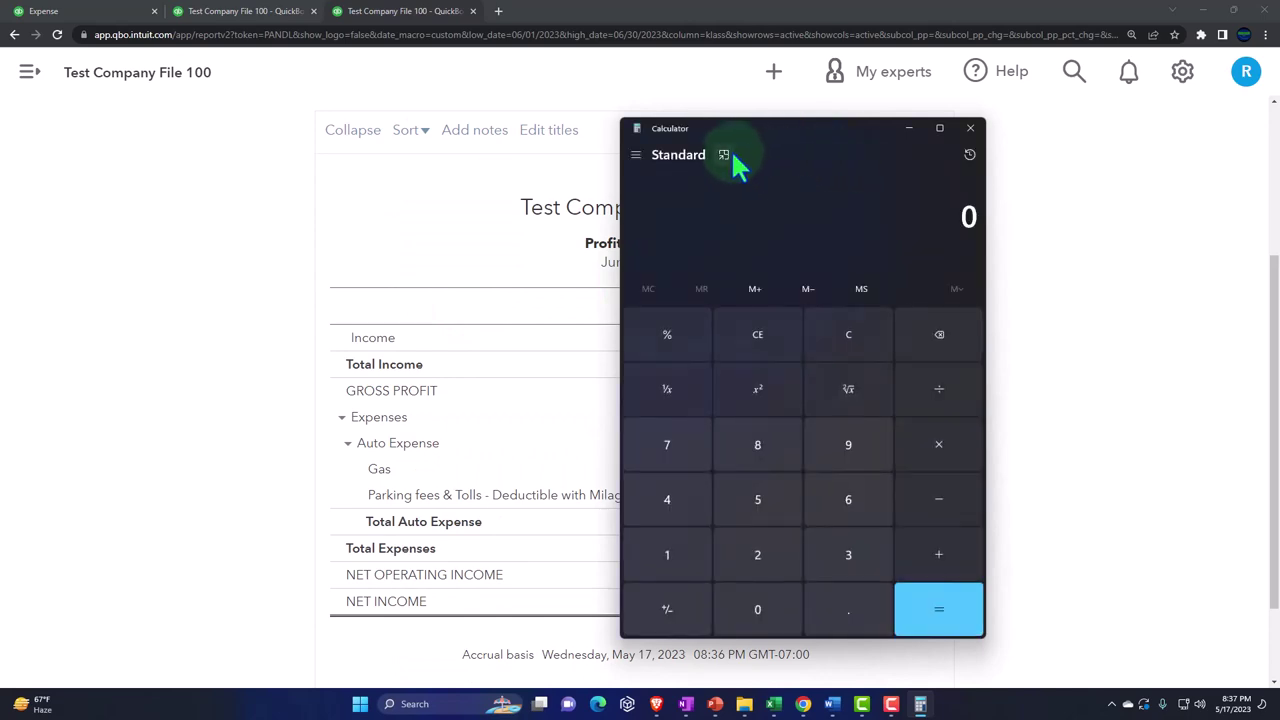
pyautogui.click(726, 156)
pyautogui.moveTo(1022, 40); pyautogui.dragTo(1040, 236)
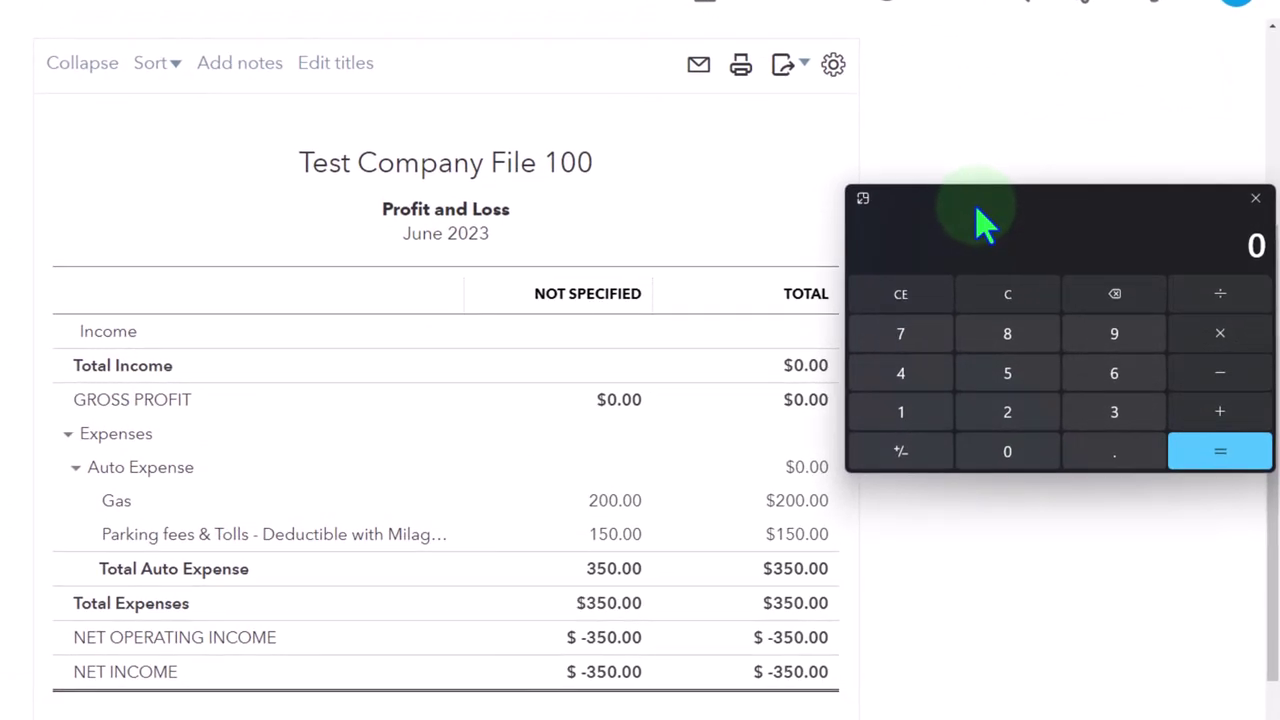
pyautogui.write('200')
pyautogui.hotkey('alt', 'F4')
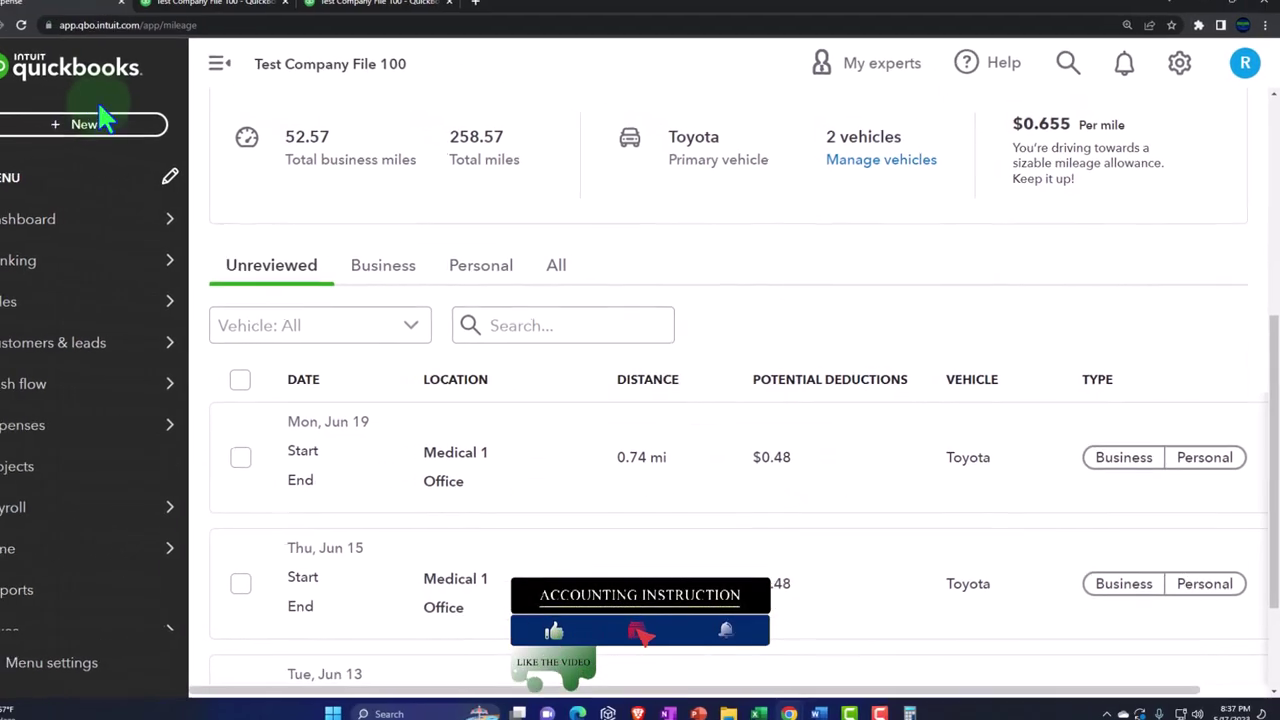
# Start a new journal entry dated 06/30/2023
pyautogui.click(85, 124)
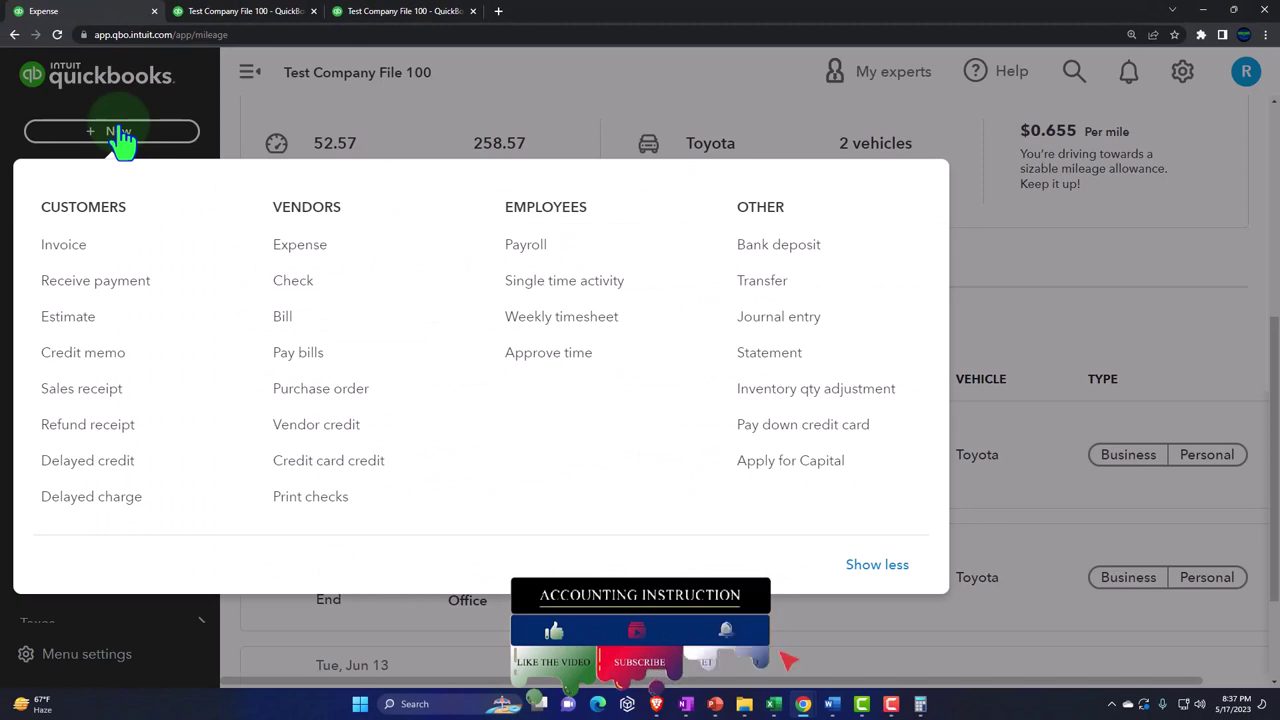
pyautogui.click(735, 320)
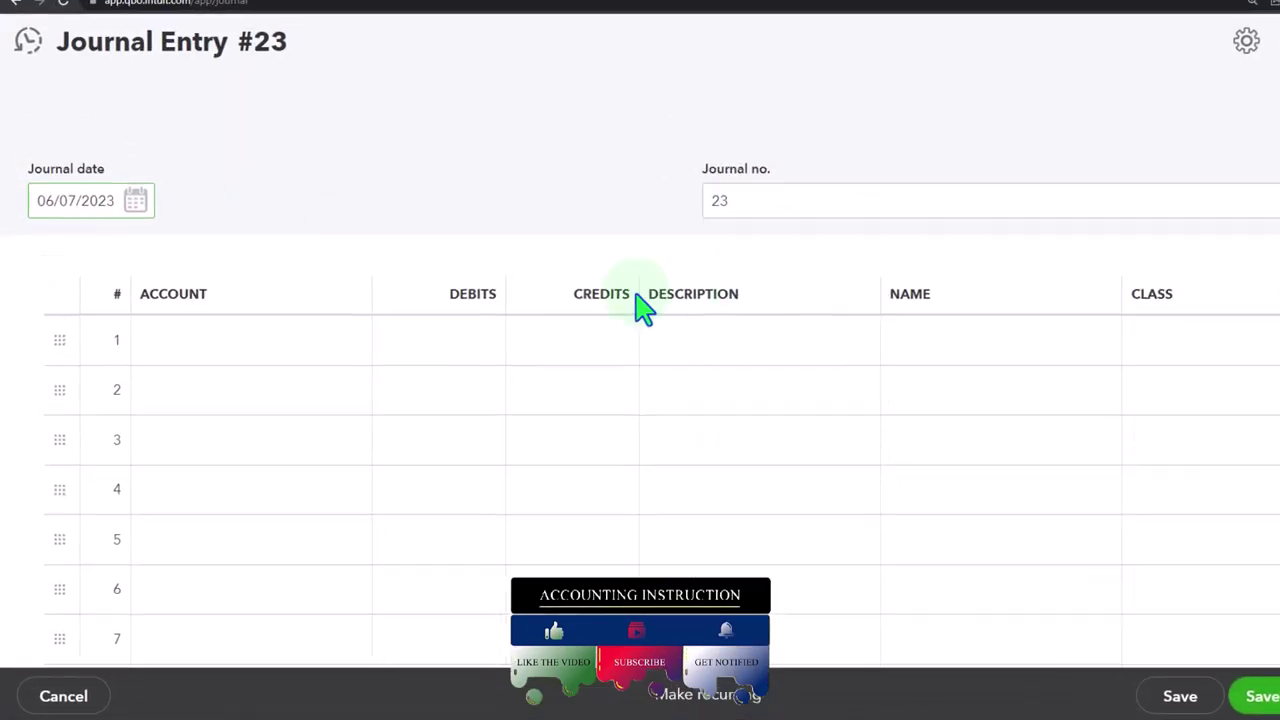
pyautogui.click(134, 202)
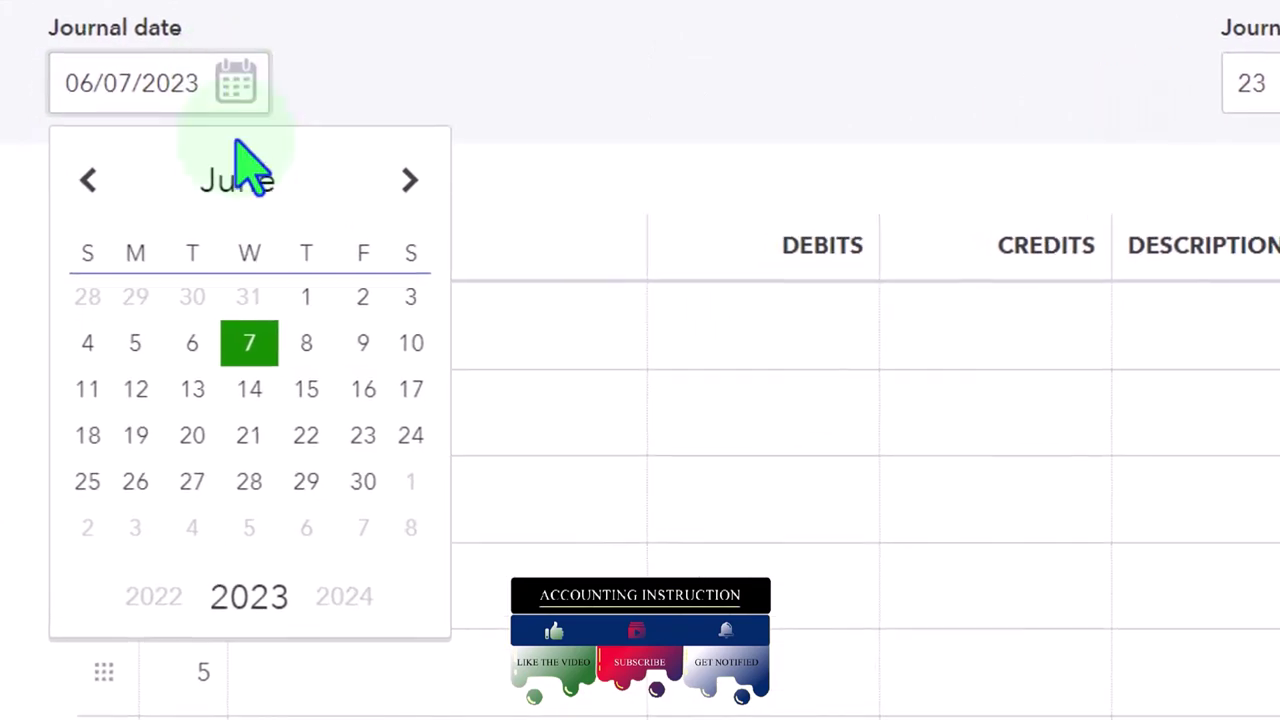
pyautogui.click(362, 484)
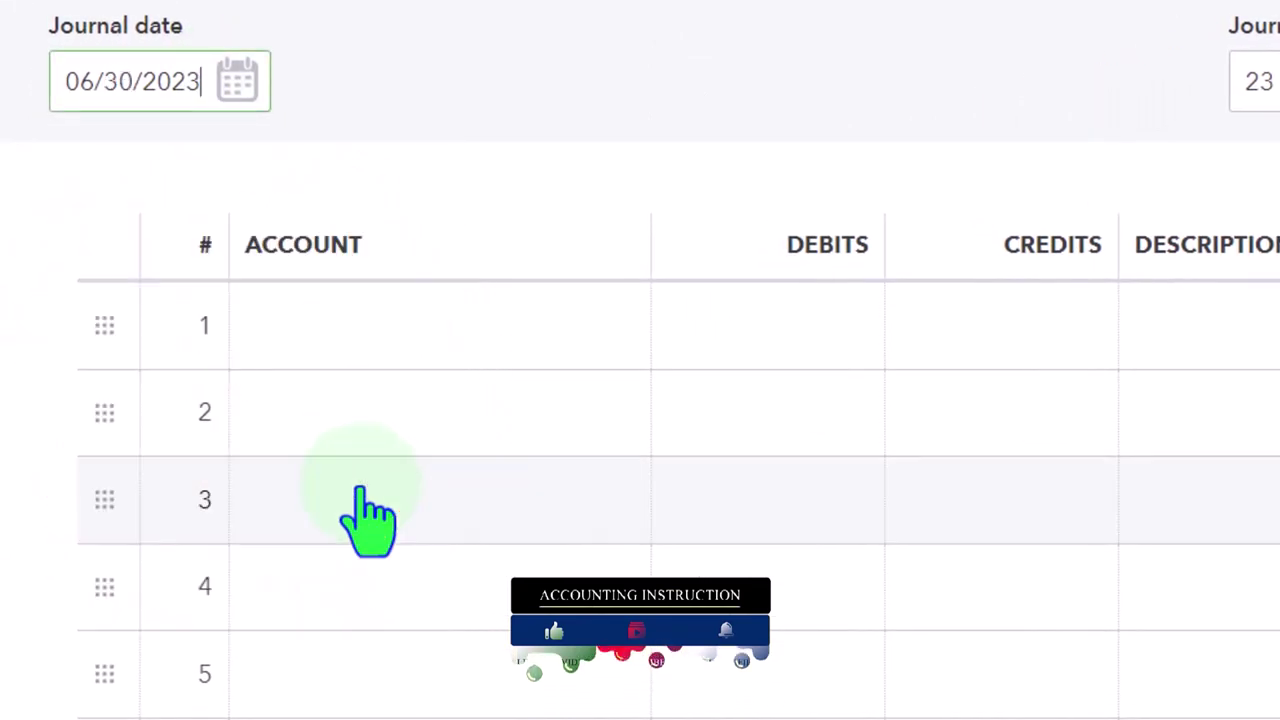
pyautogui.press('Tab')
pyautogui.press('Tab')
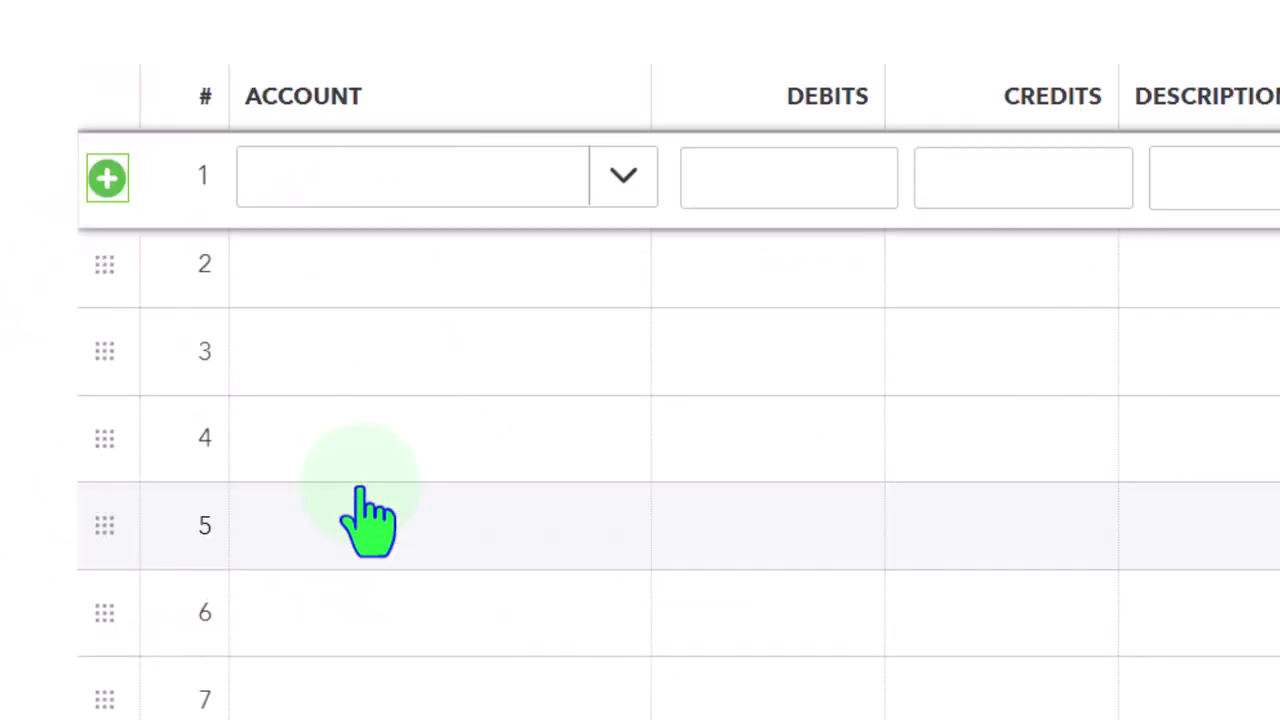
pyautogui.press('Tab')
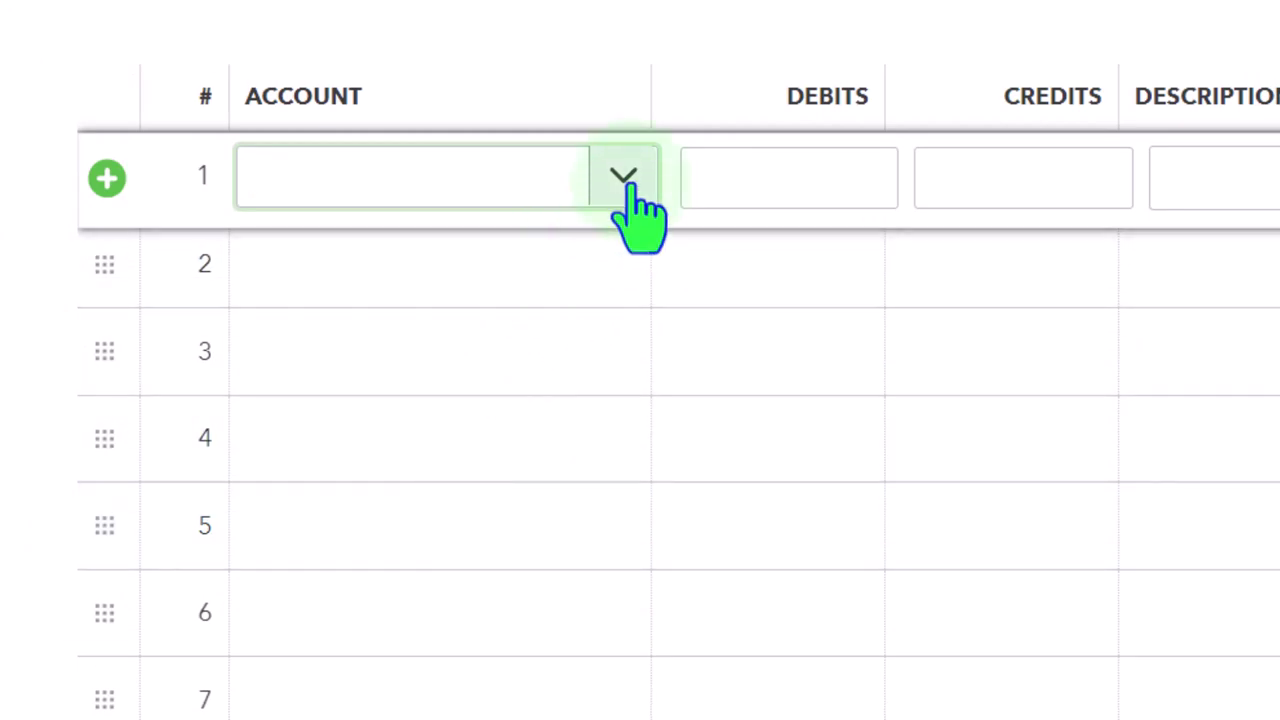
# Enter a 200.00 debit on line 1 under an Auto Expense account
pyautogui.click(628, 185)
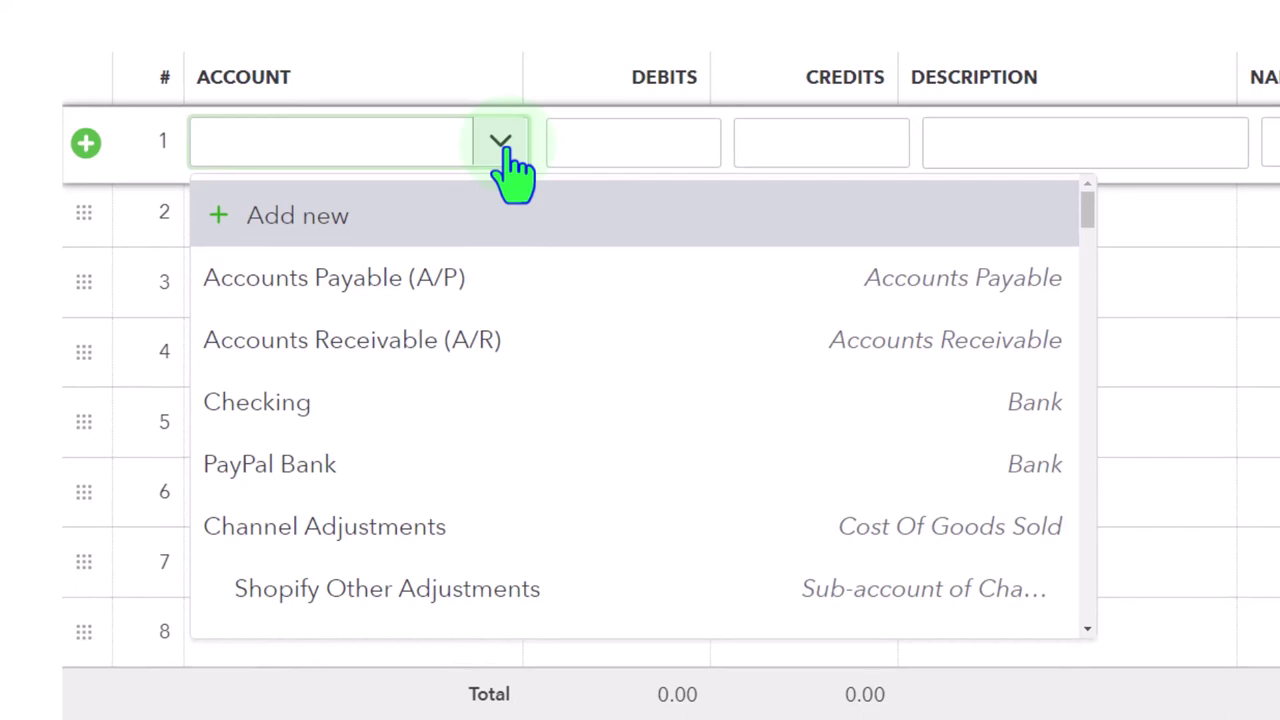
pyautogui.click(388, 150)
pyautogui.click(388, 150)
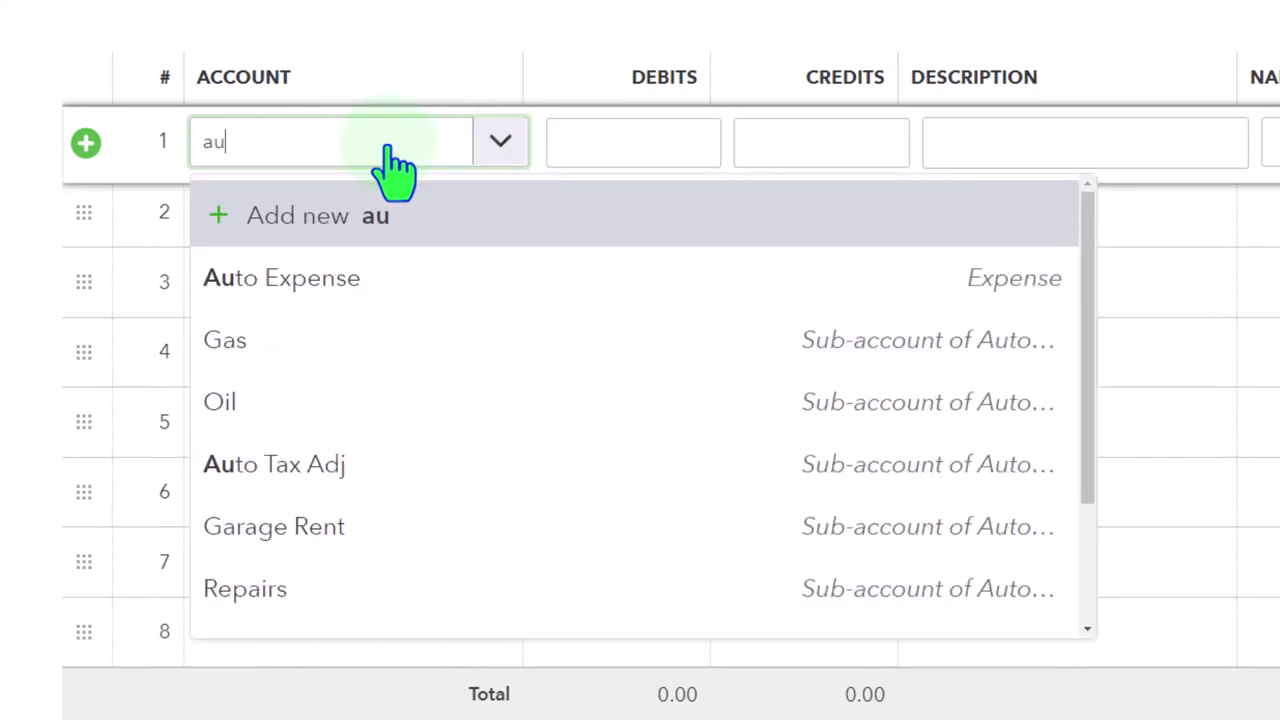
pyautogui.press('Down')
pyautogui.press('Tab')
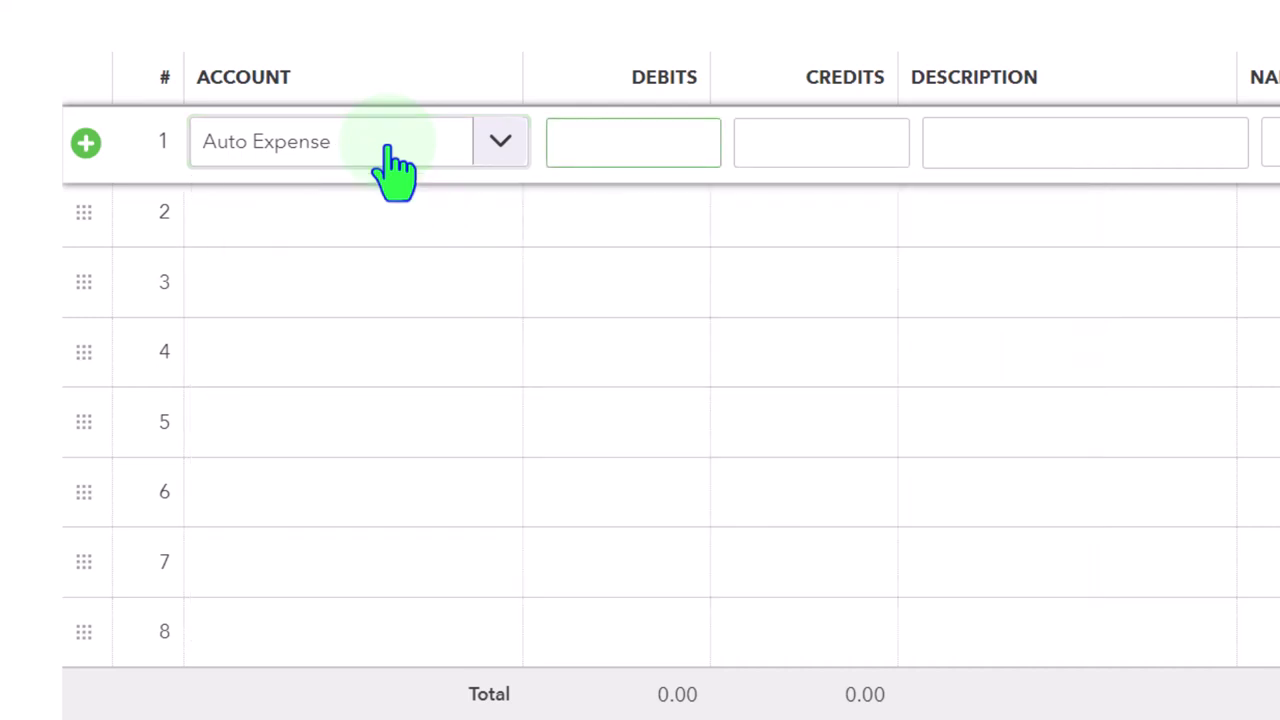
pyautogui.write('200')
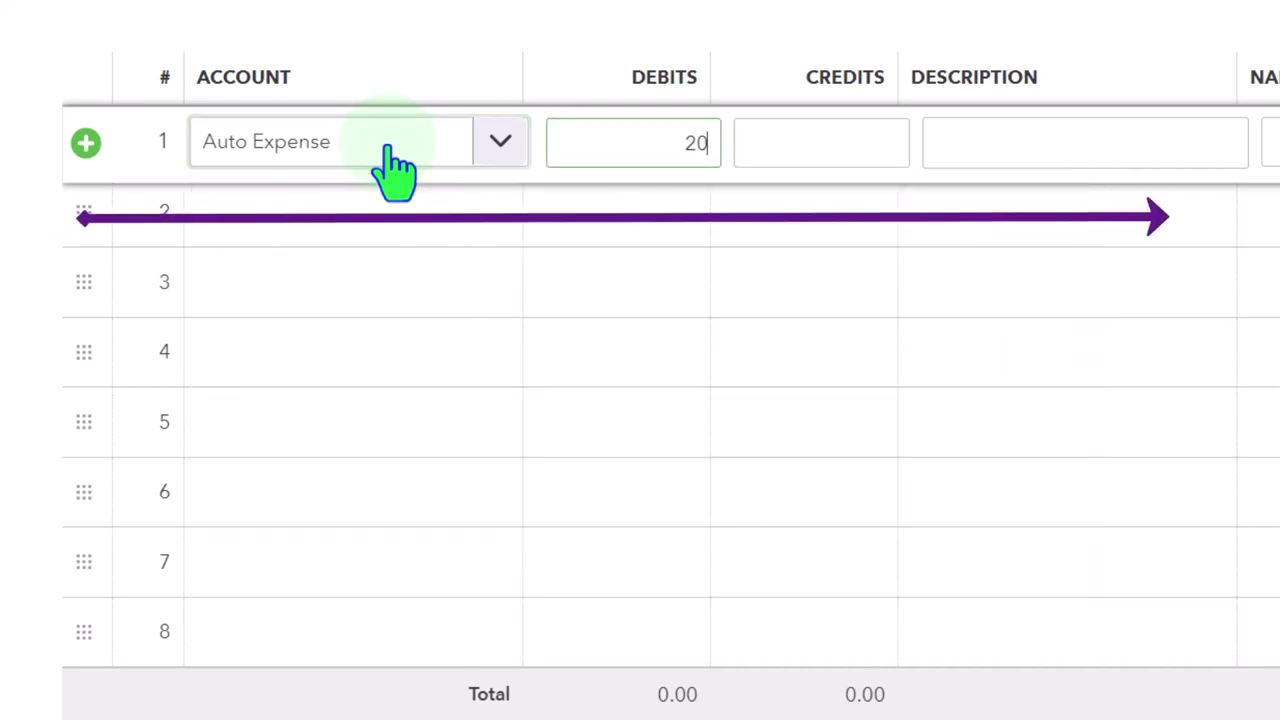
pyautogui.press('Tab')
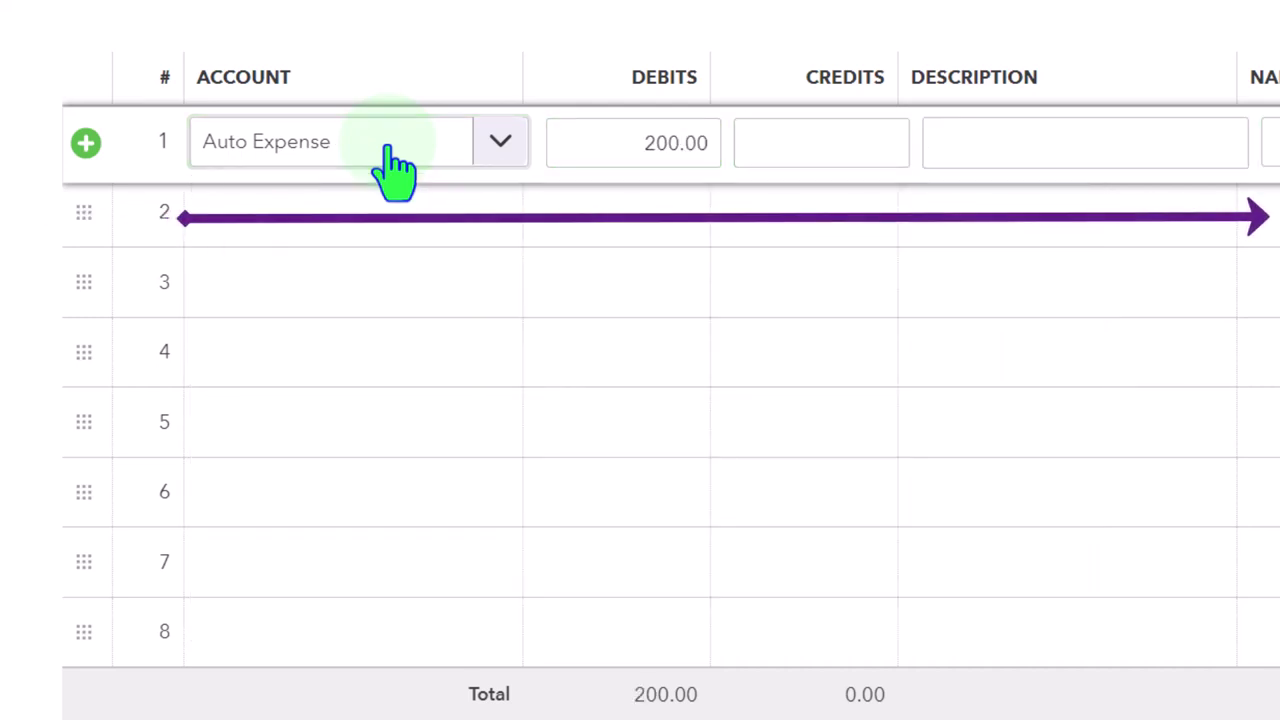
pyautogui.press('Tab')
# Set both journal lines' accounts to Auto Tax Adj
pyautogui.write('au')
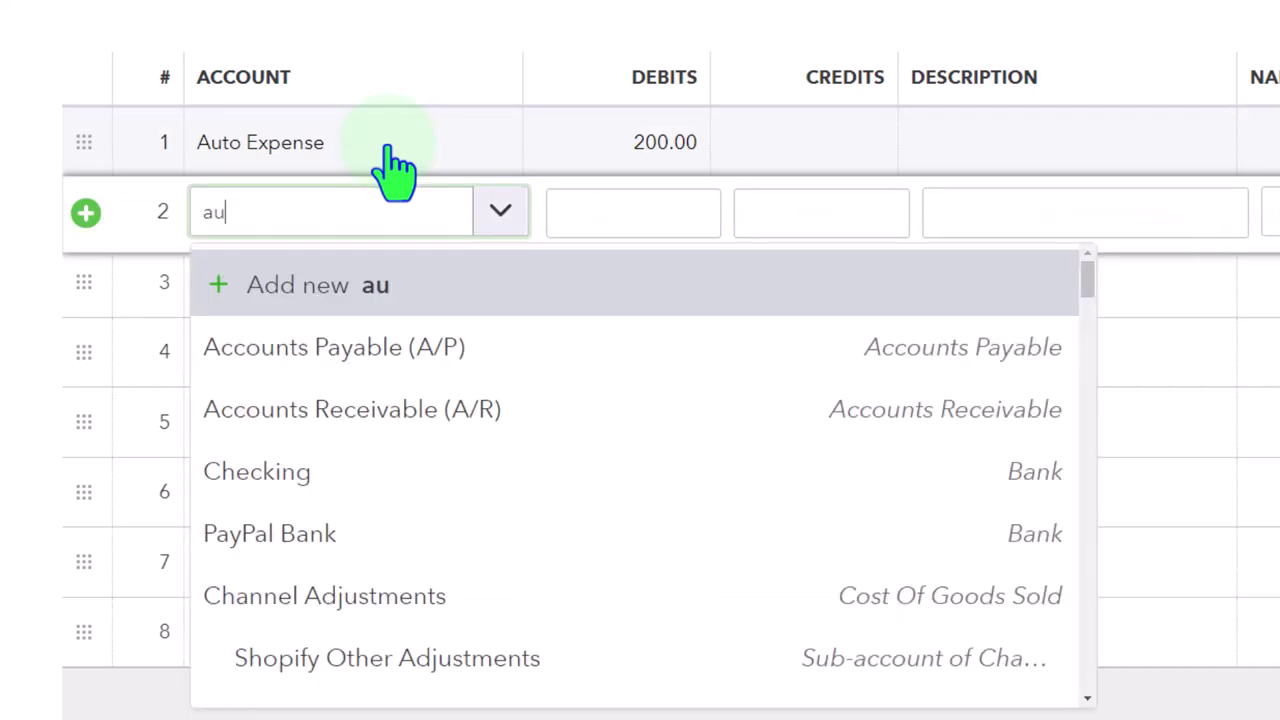
pyautogui.press('BackSpace')
pyautogui.press('BackSpace')
pyautogui.write('au')
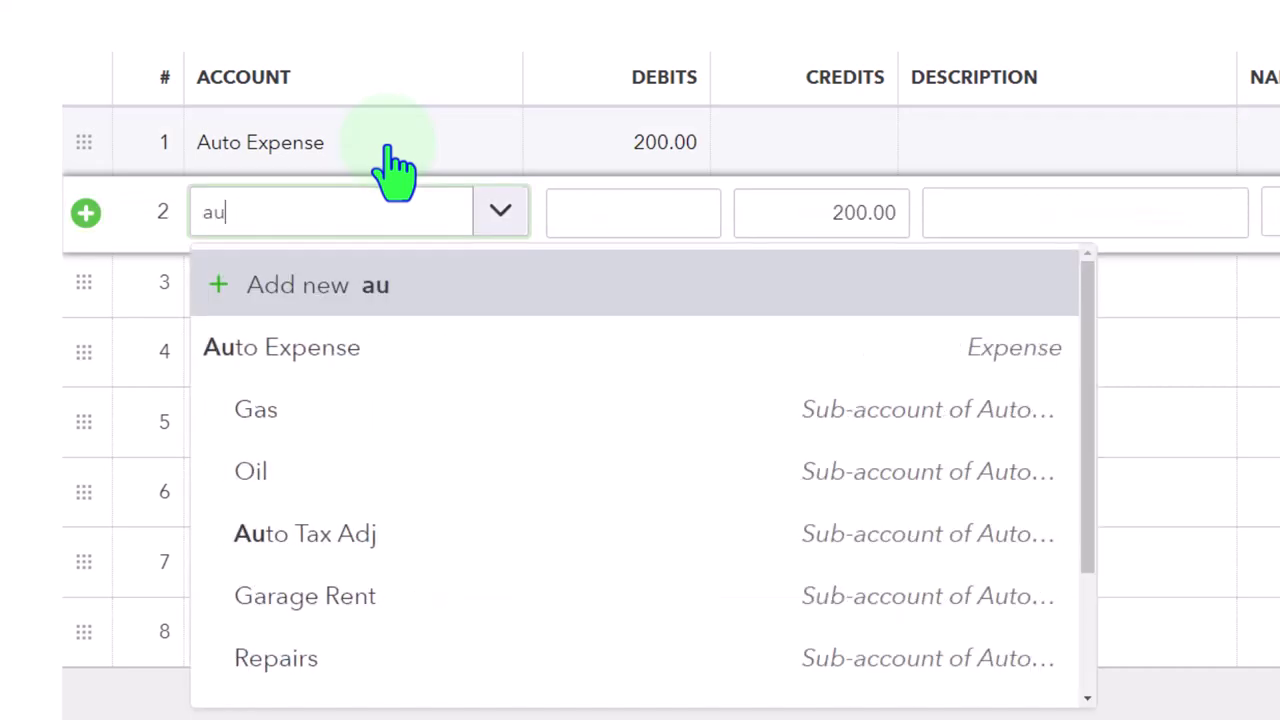
pyautogui.click(365, 525)
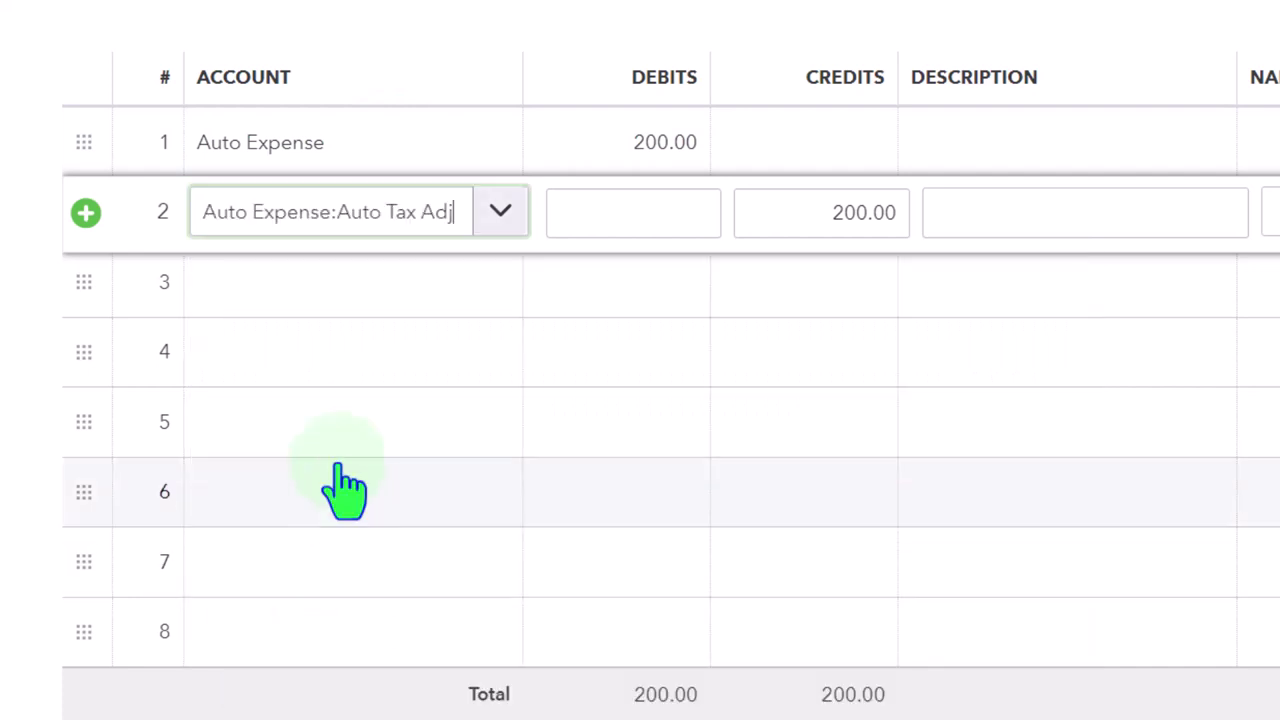
pyautogui.click(346, 150)
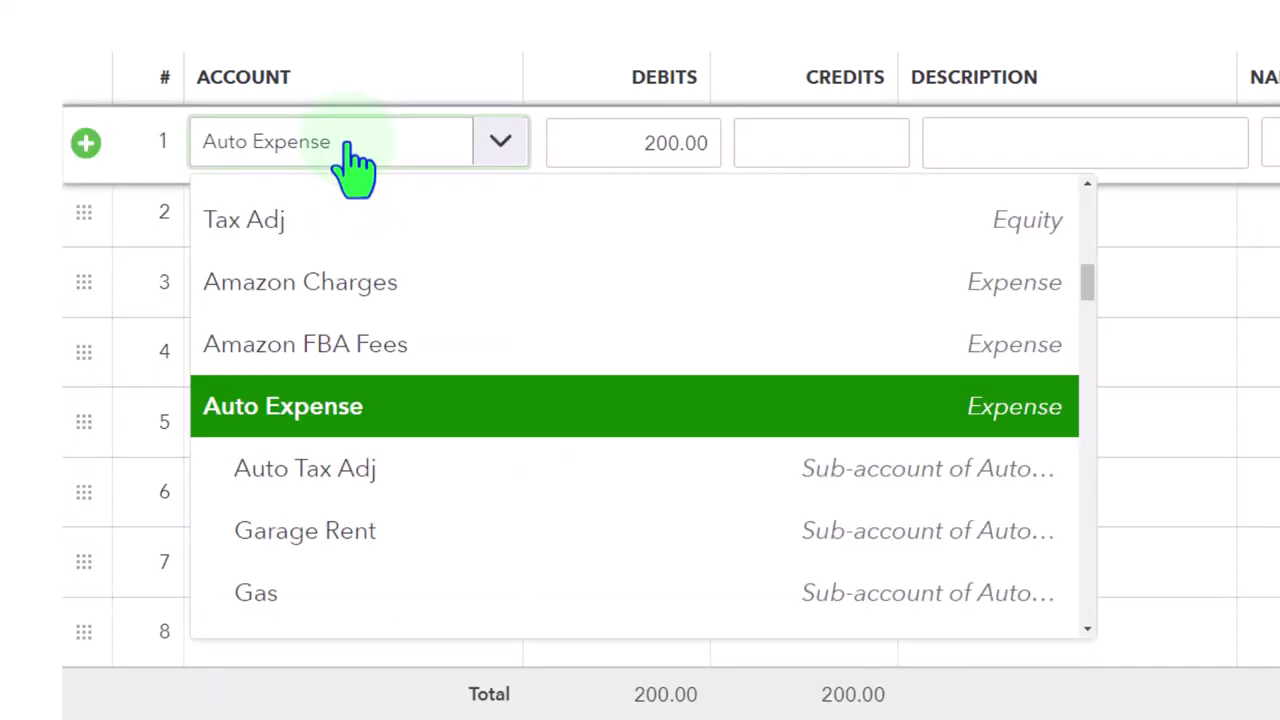
pyautogui.click(383, 468)
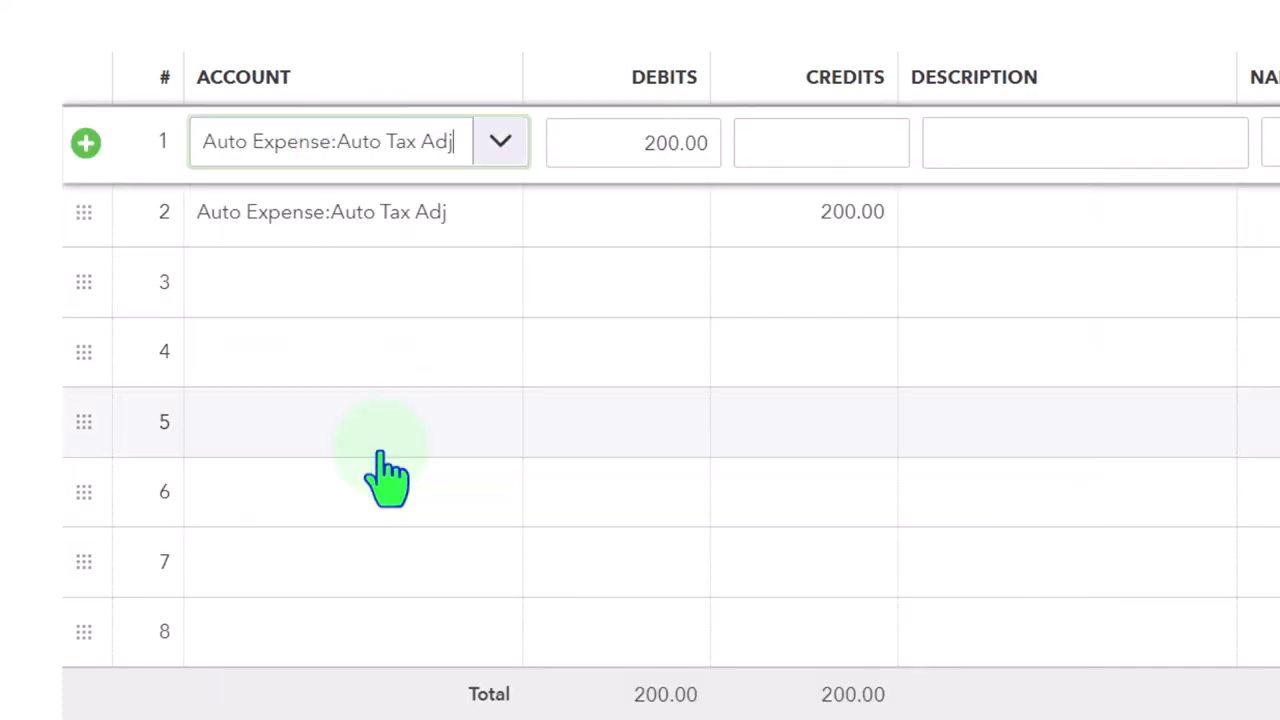
pyautogui.press('Tab')
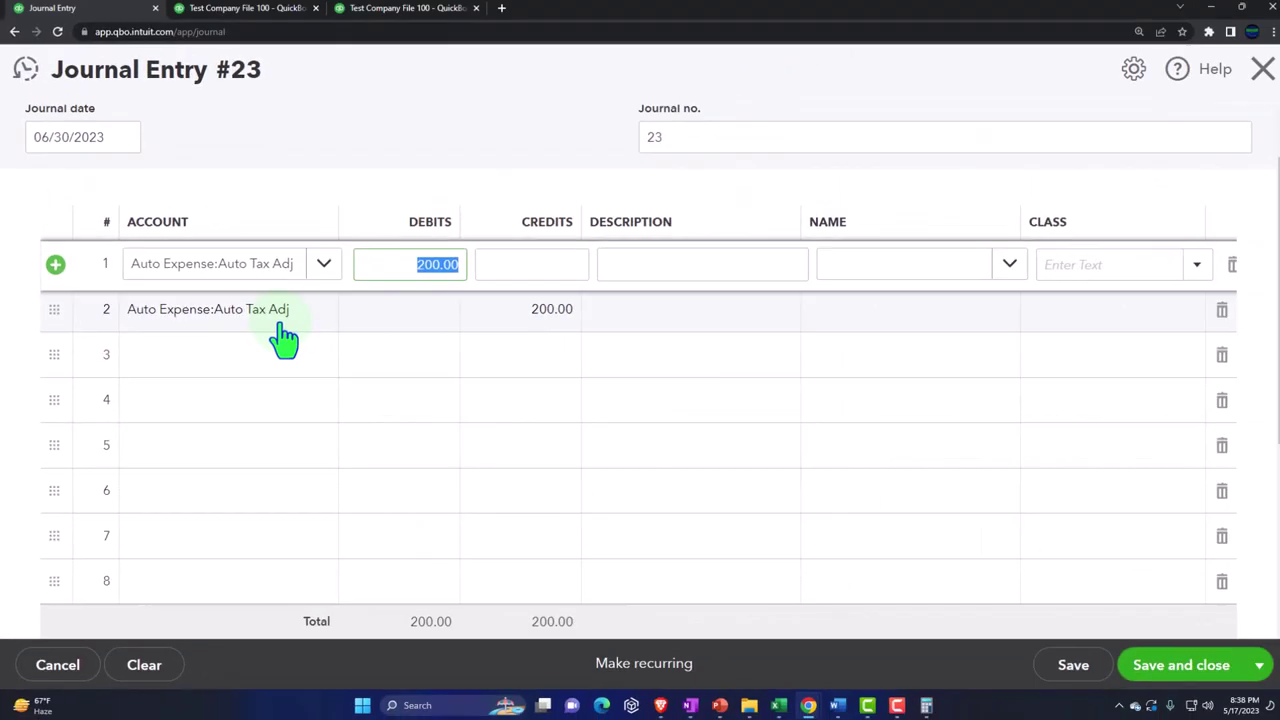
# Assign class Tax Adj to the 200.00 debit line
pyautogui.click(1080, 326)
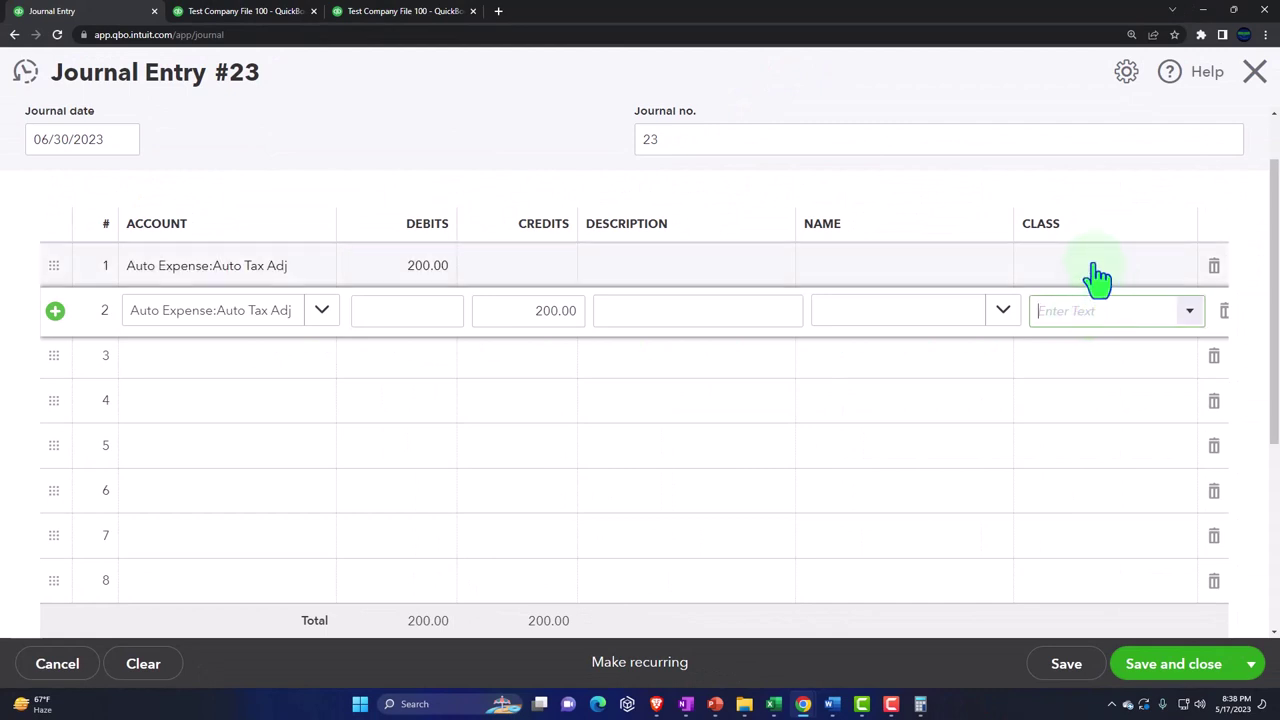
pyautogui.click(1096, 277)
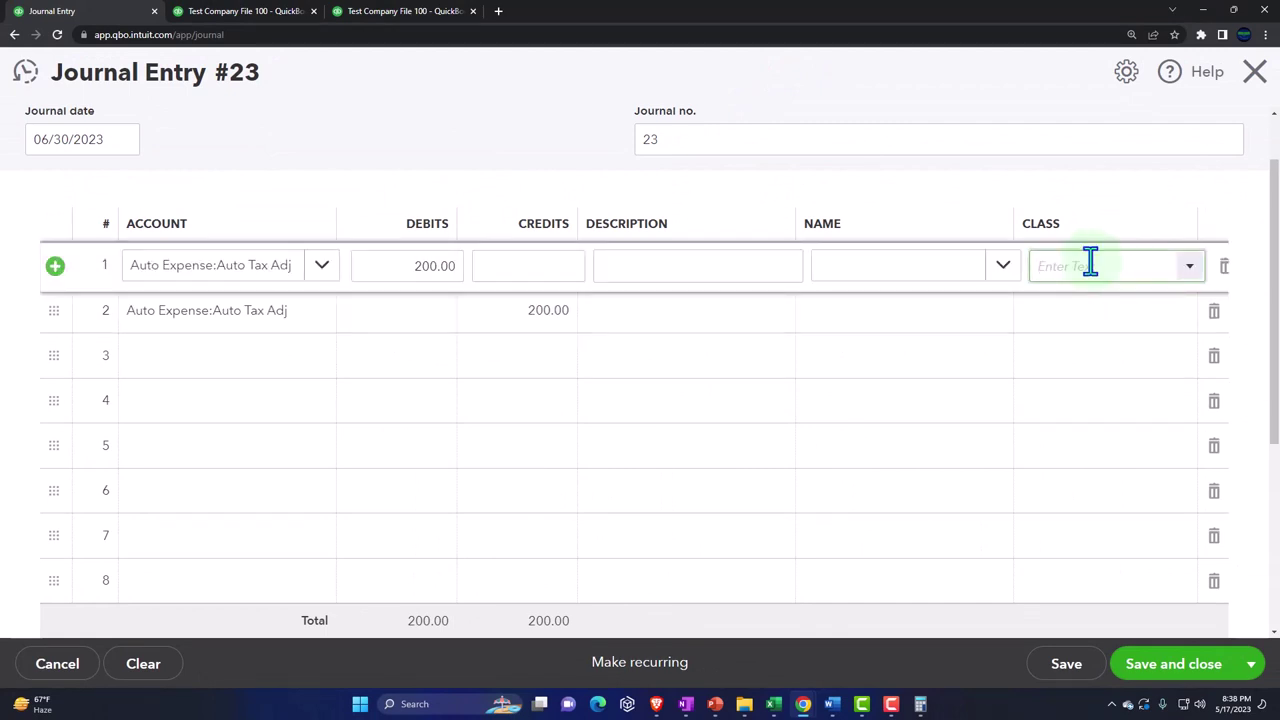
pyautogui.write('tax')
pyautogui.press('Down')
pyautogui.press('Return')
pyautogui.press('Tab')
pyautogui.press('Tab')
pyautogui.press('Tab')
pyautogui.press('Tab')
pyautogui.press('Tab')
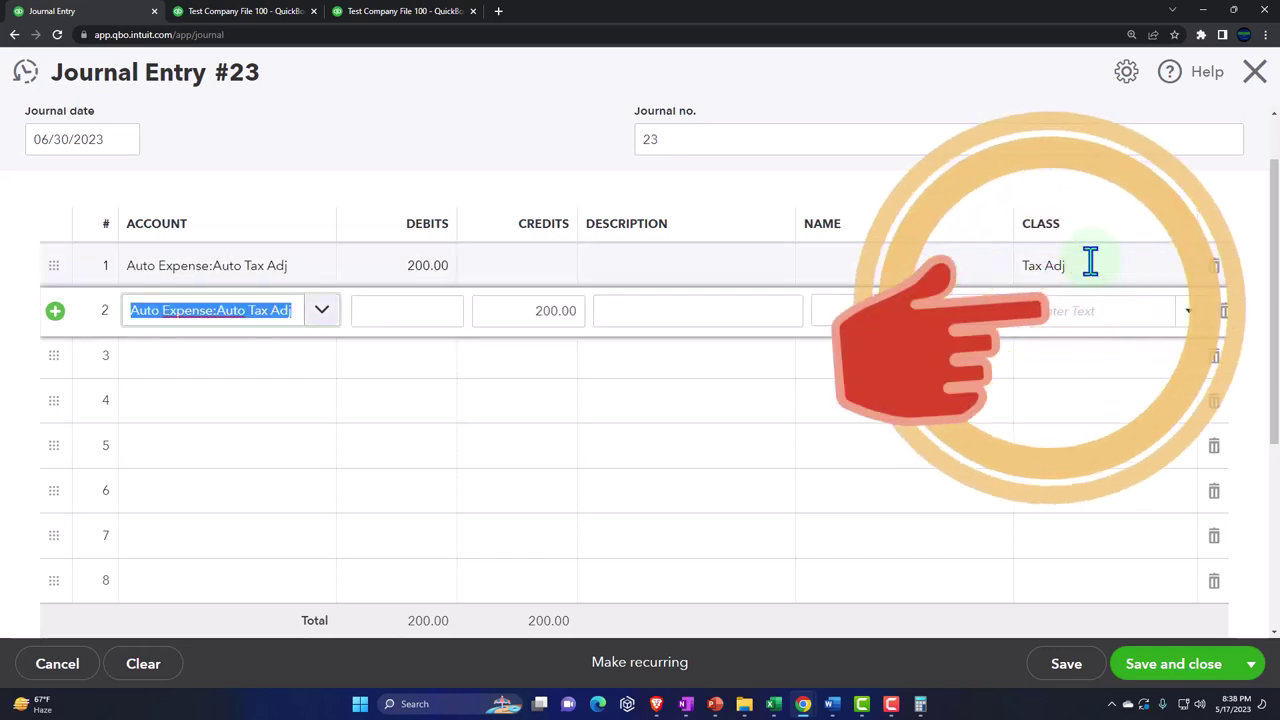
pyautogui.press('Tab')
pyautogui.press('Tab')
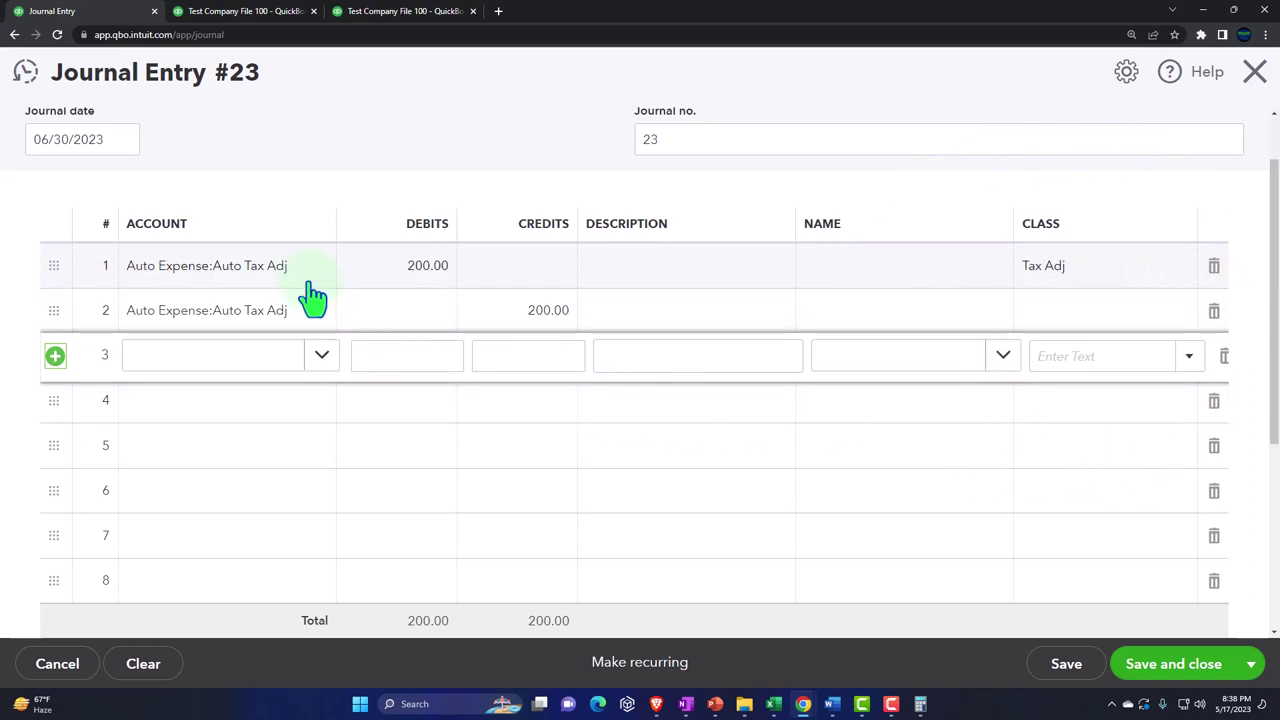
# Save and close the entry, then rerun June's Profit and Loss to show the Tax Adj column
pyautogui.click(1160, 670)
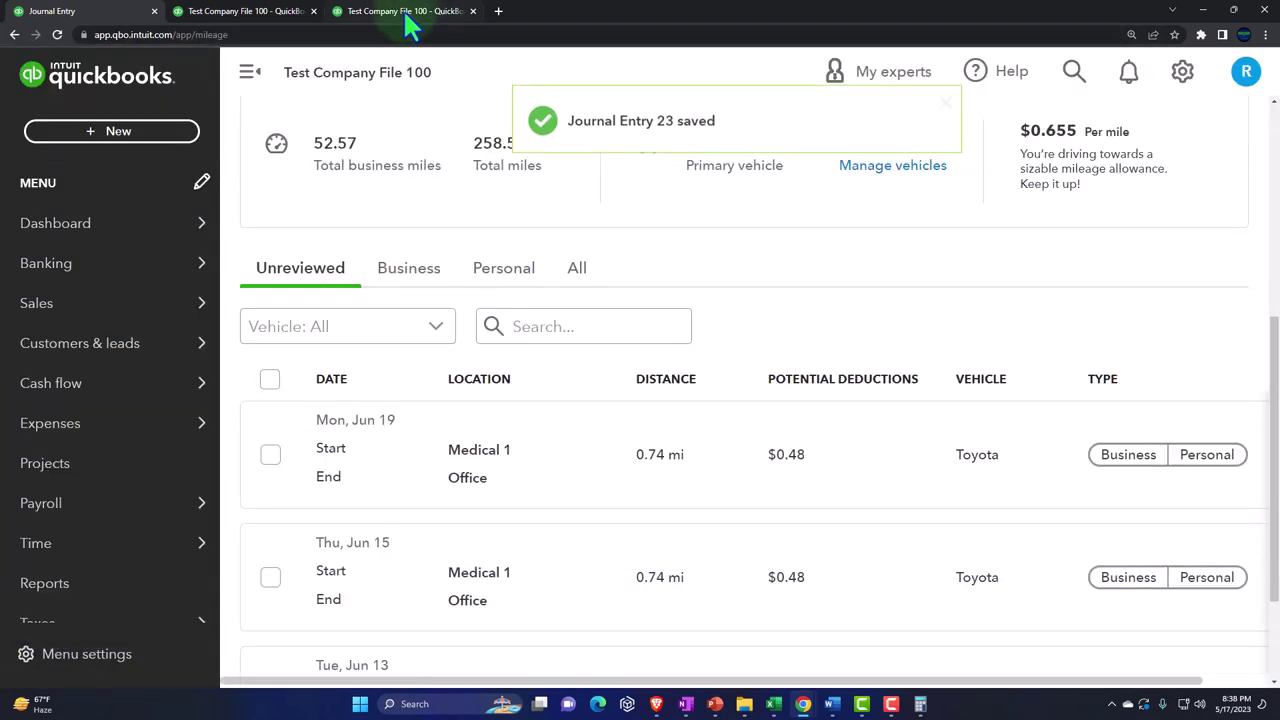
pyautogui.click(407, 14)
pyautogui.scroll(5, 566, 449)
pyautogui.click(886, 300)
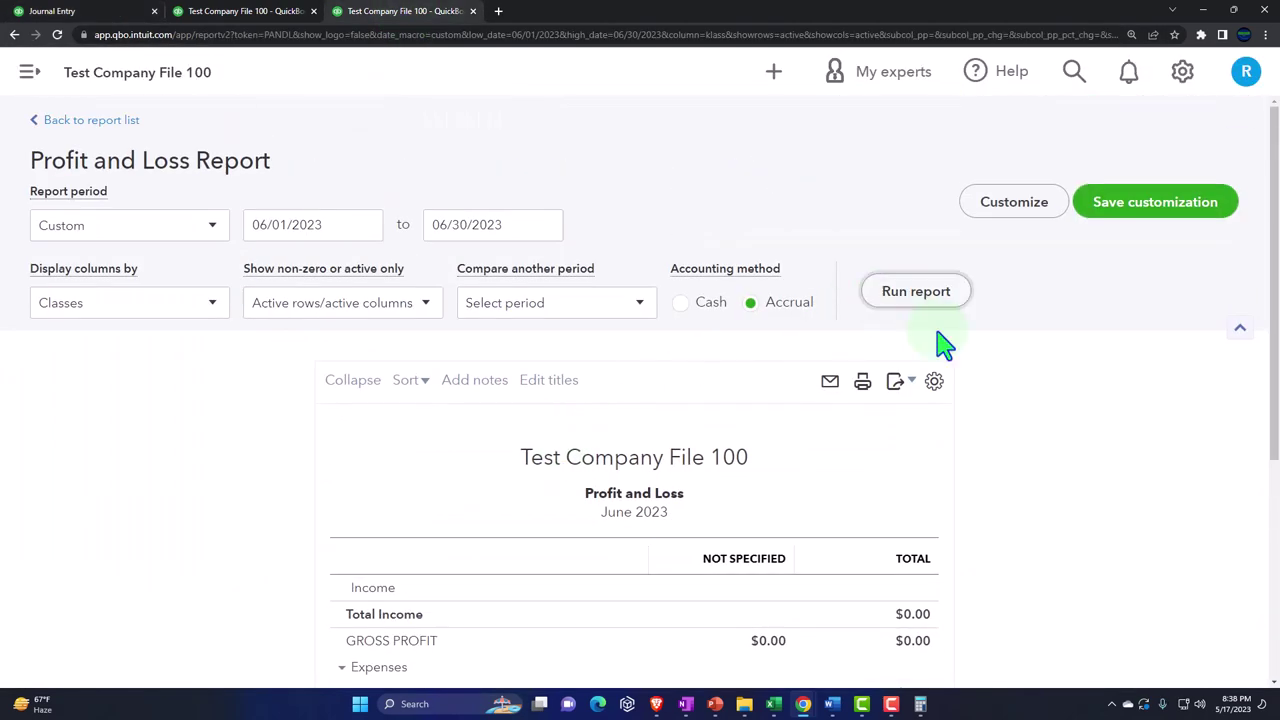
pyautogui.scroll(-3, 1030, 383)
pyautogui.scroll(-2, 1035, 395)
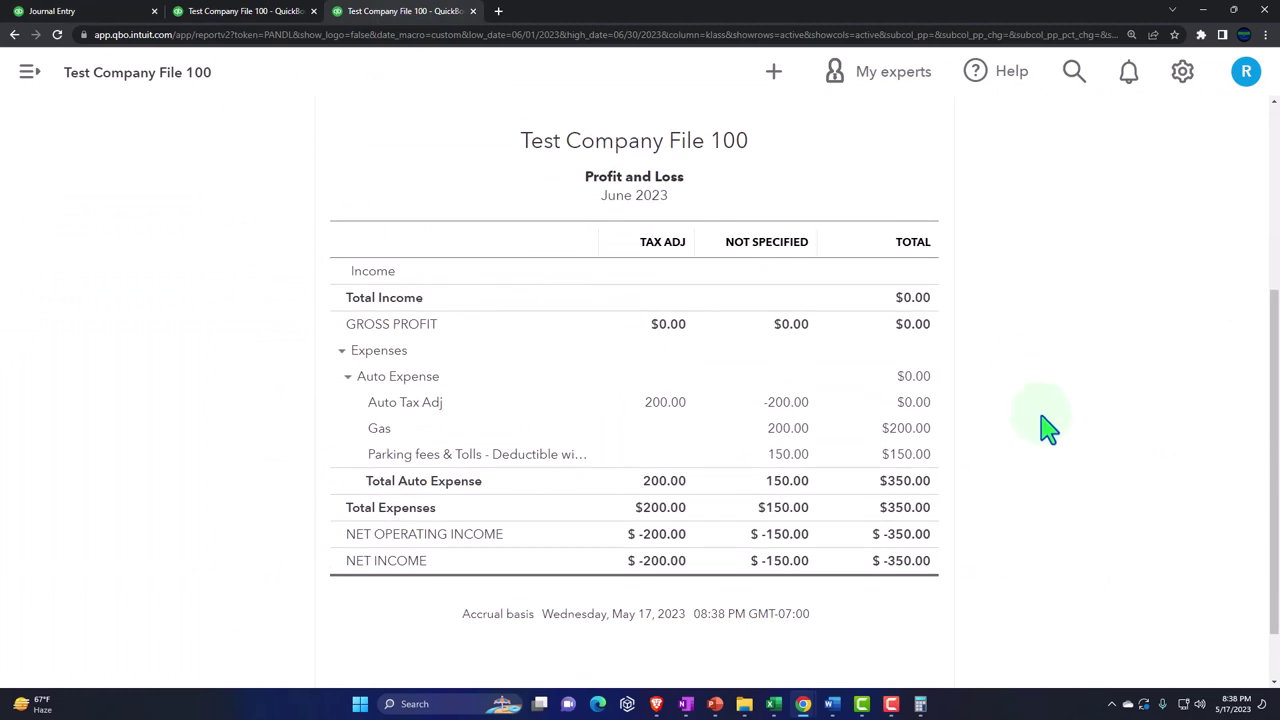
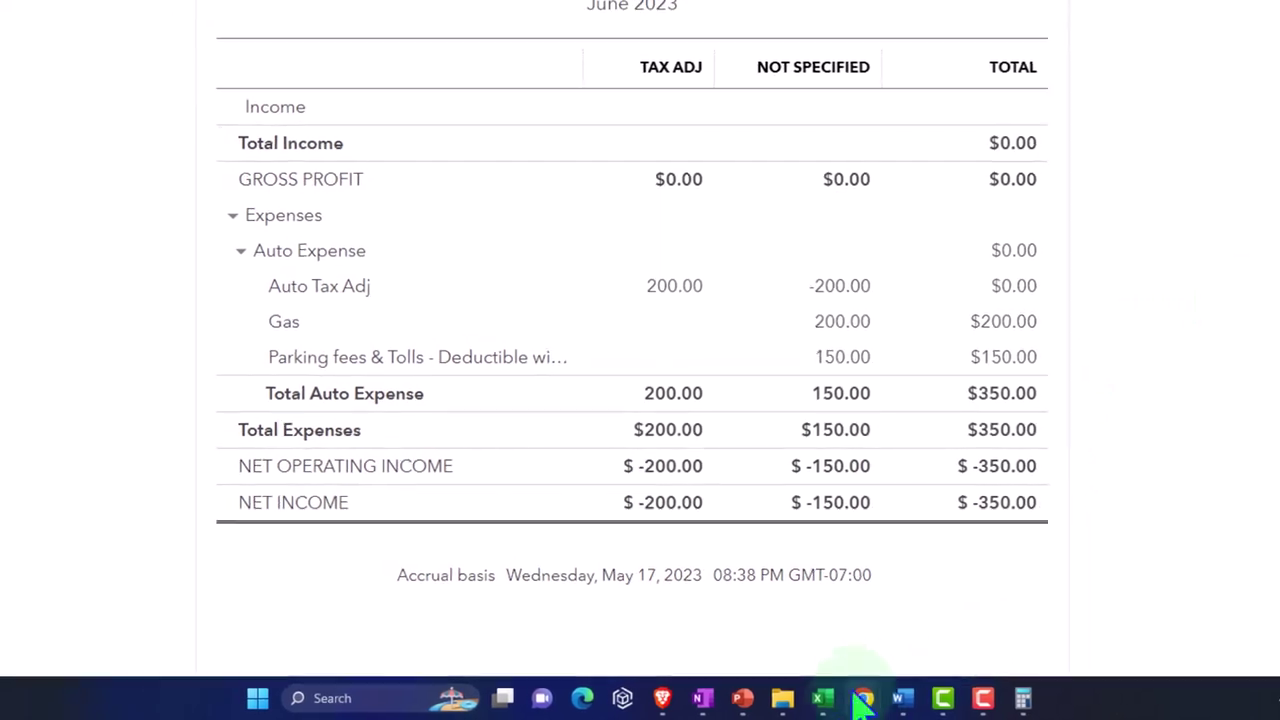
# Bring up the June mileage workbook and enter its 11.01 deduction total in Calculator
pyautogui.click(811, 700)
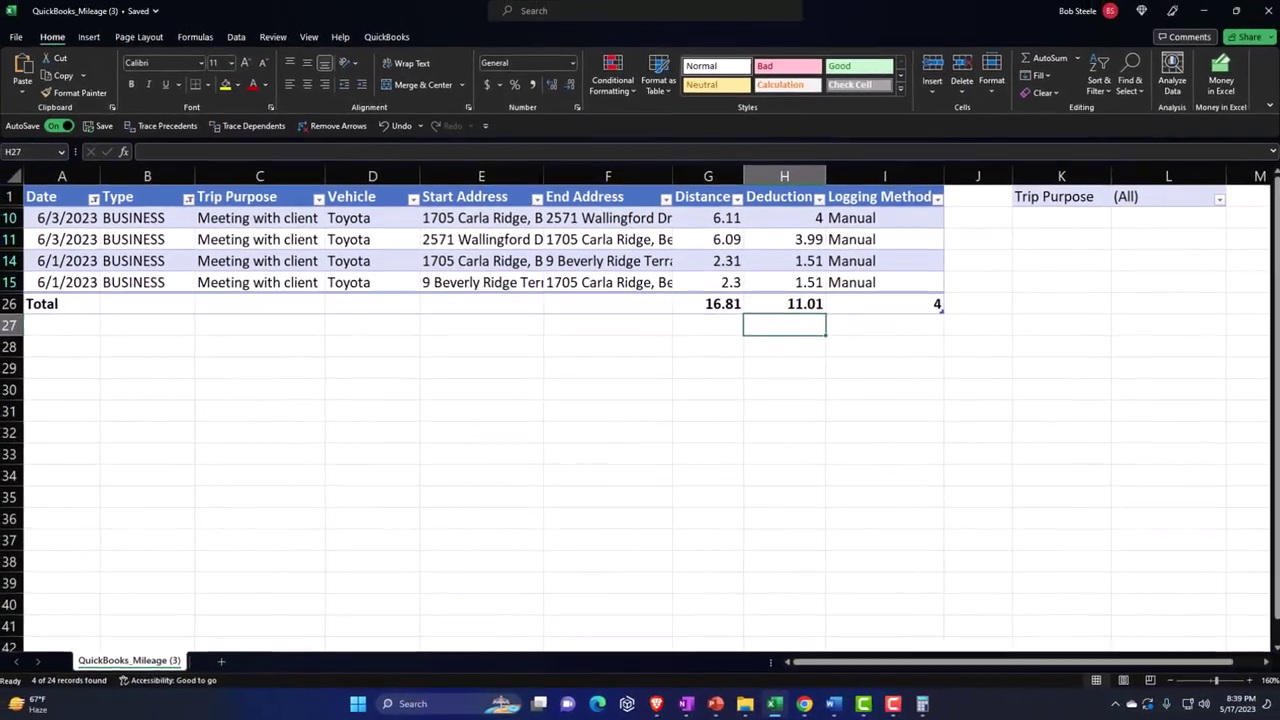
pyautogui.click(997, 700)
pyautogui.moveTo(1041, 263); pyautogui.dragTo(860, 343)
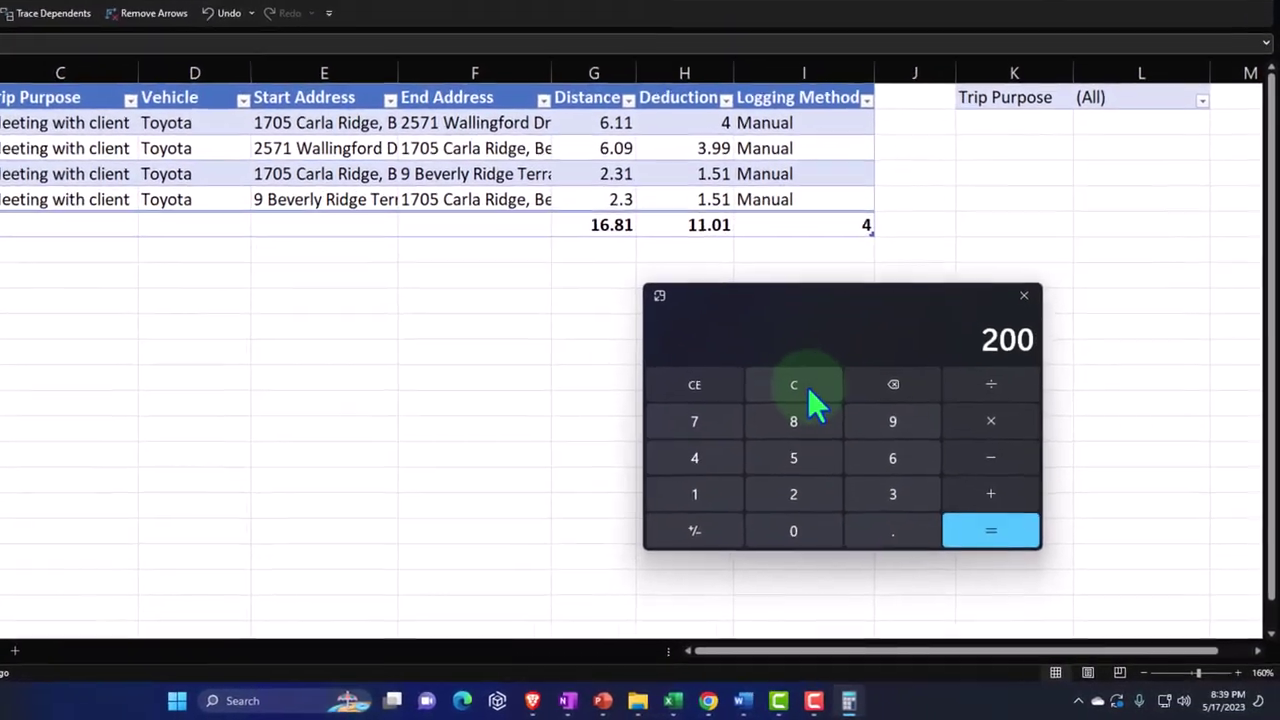
pyautogui.click(807, 386)
pyautogui.write('11.01')
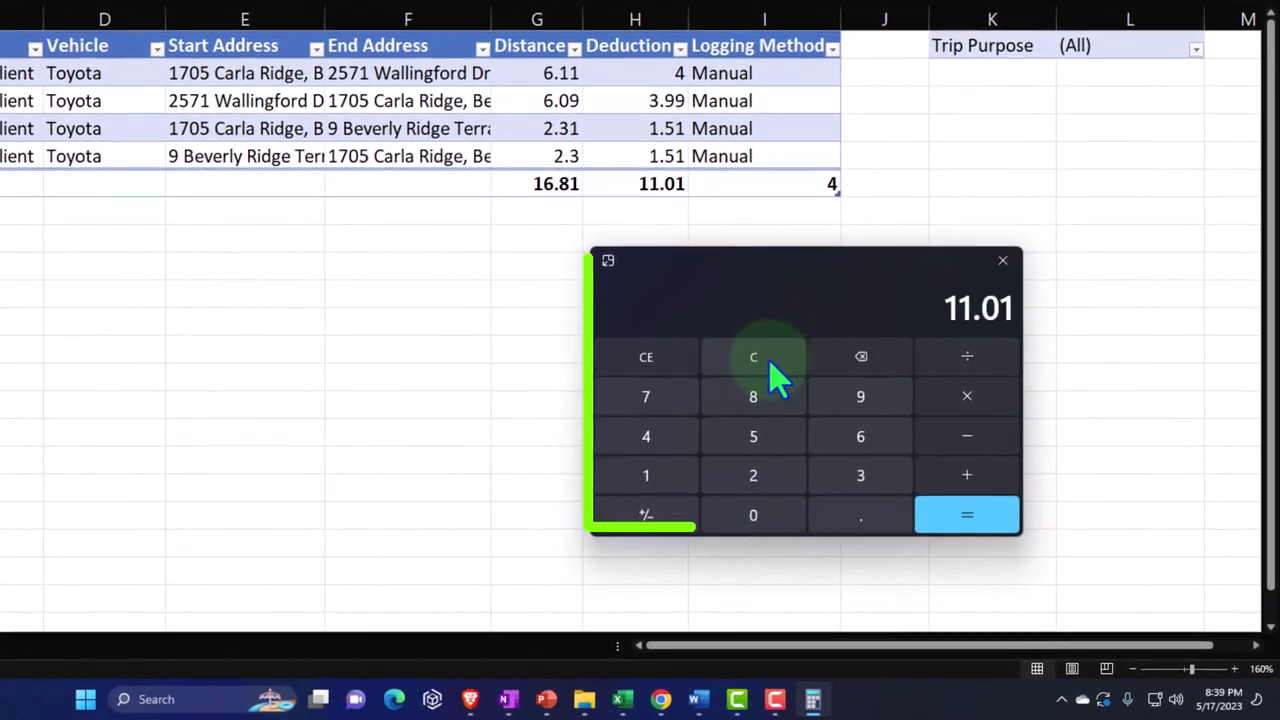
pyautogui.moveTo(716, 286); pyautogui.dragTo(886, 286)
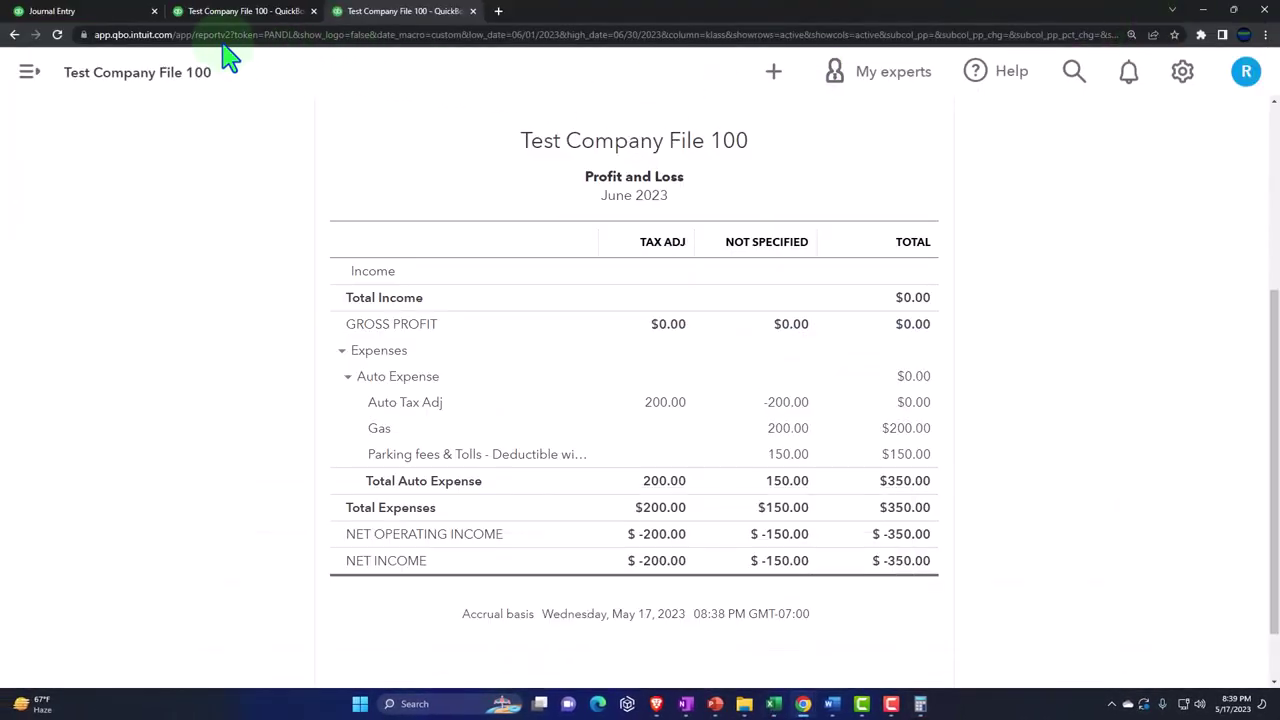
# Set the Mileage Tax Year to a custom range of 06/01/23 to 06/30/23
pyautogui.click(188, 14)
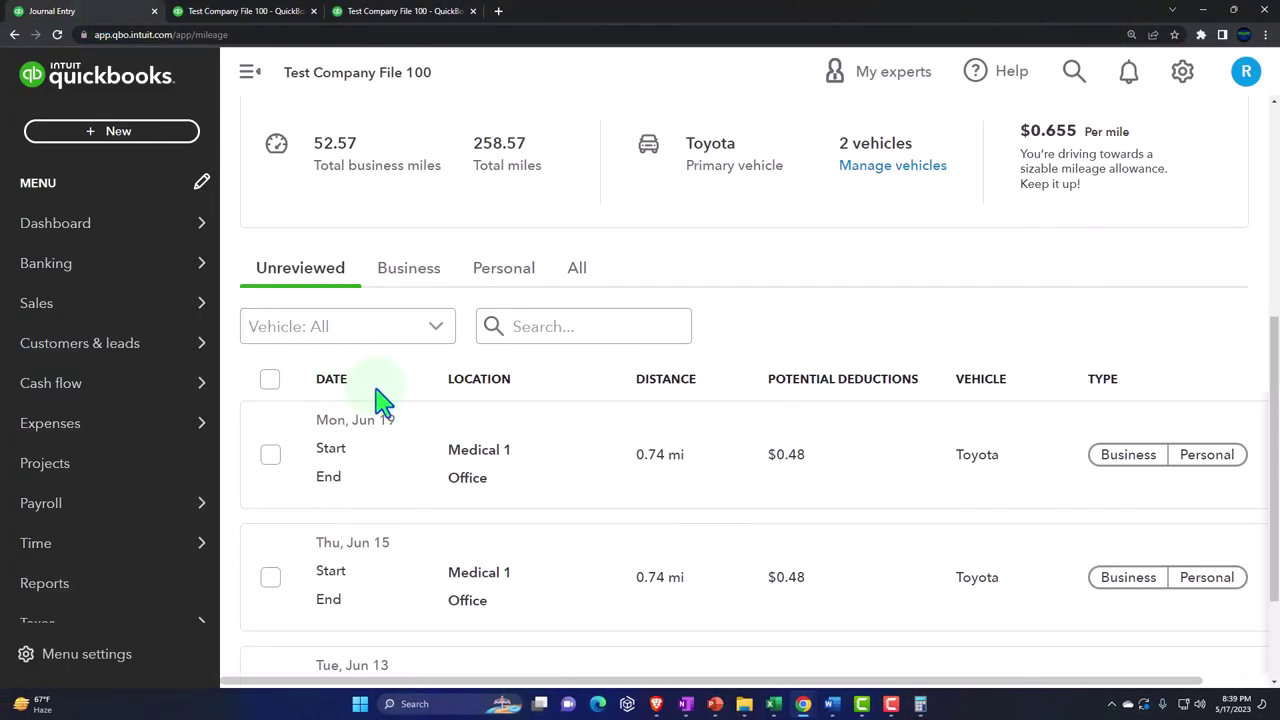
pyautogui.scroll(3, 423, 420)
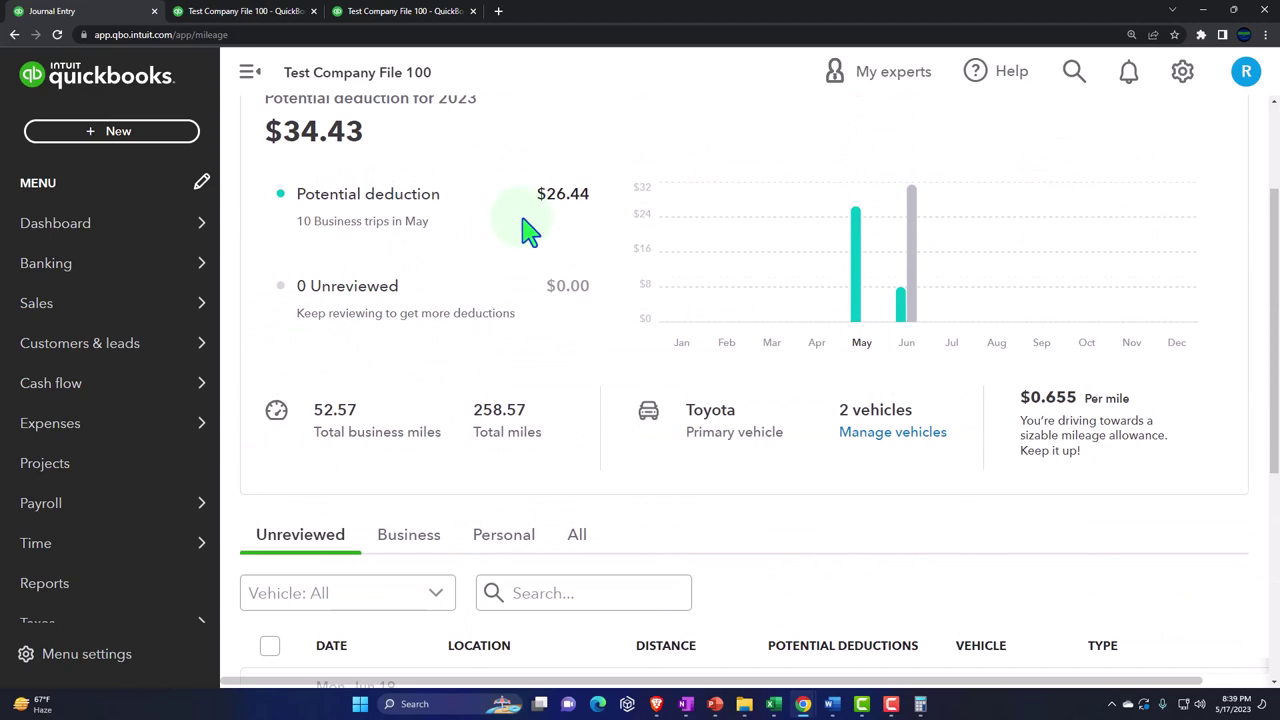
pyautogui.scroll(2, 530, 232)
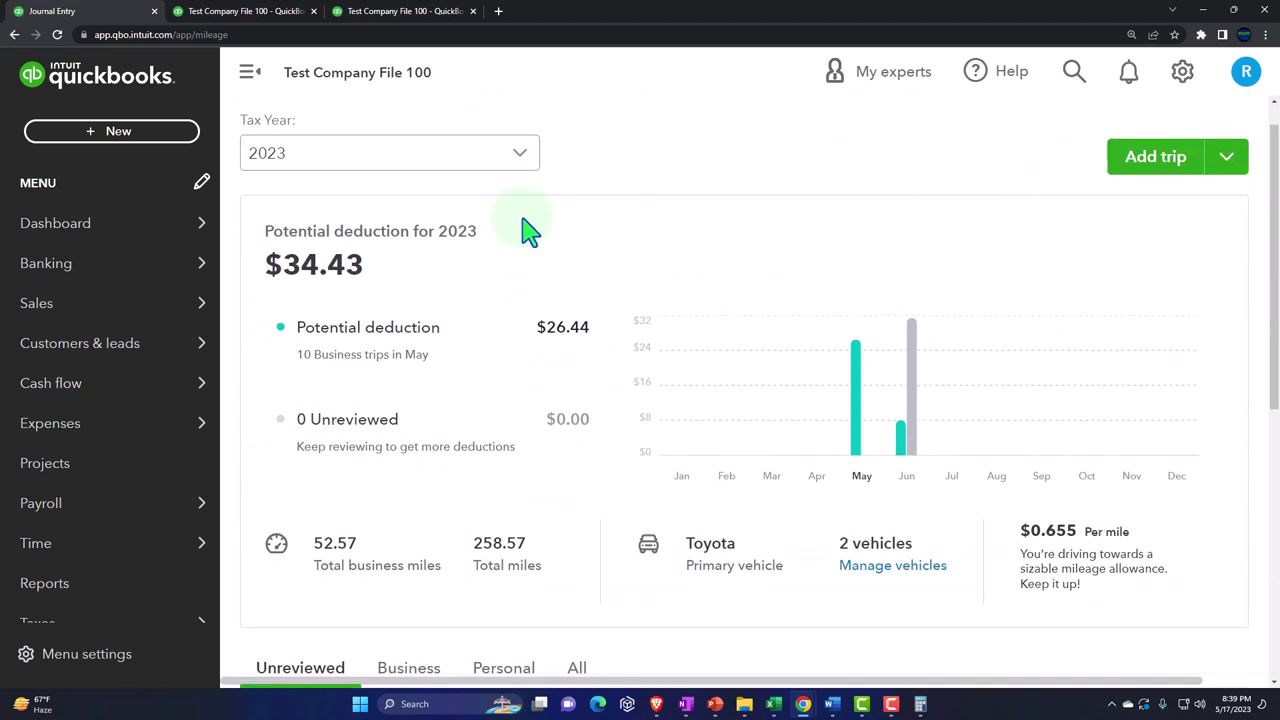
pyautogui.click(518, 155)
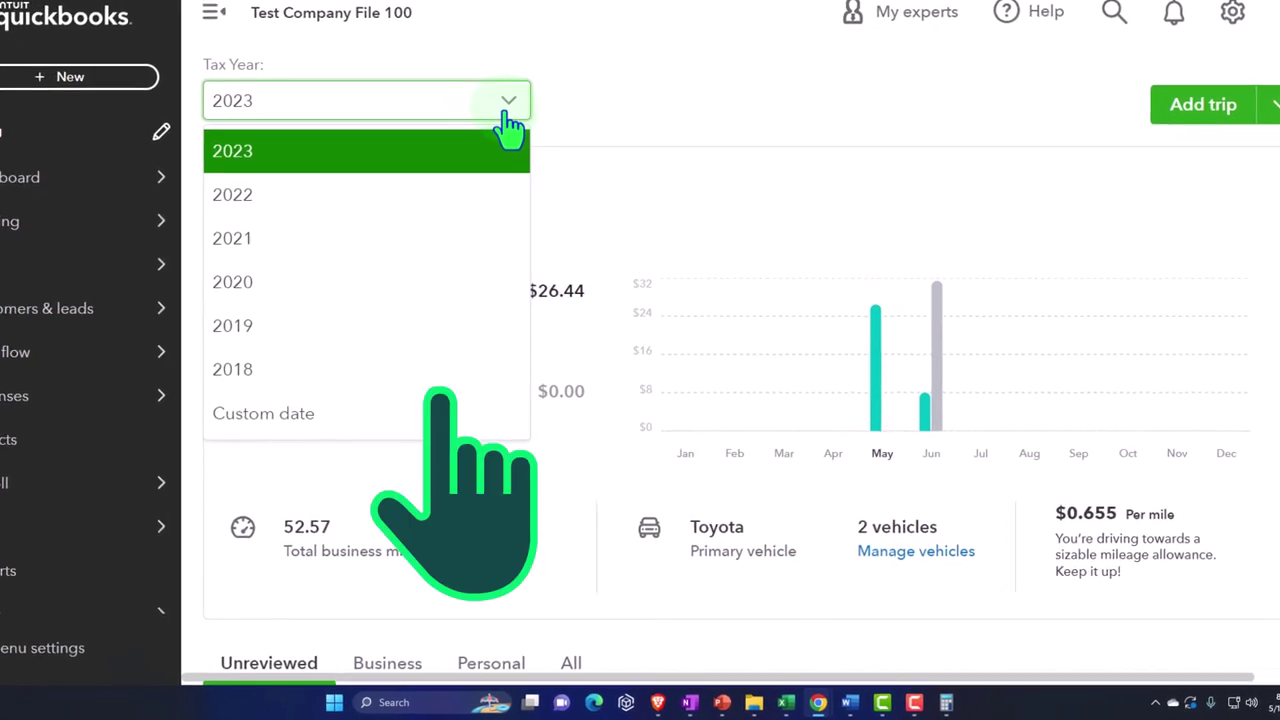
pyautogui.click(384, 400)
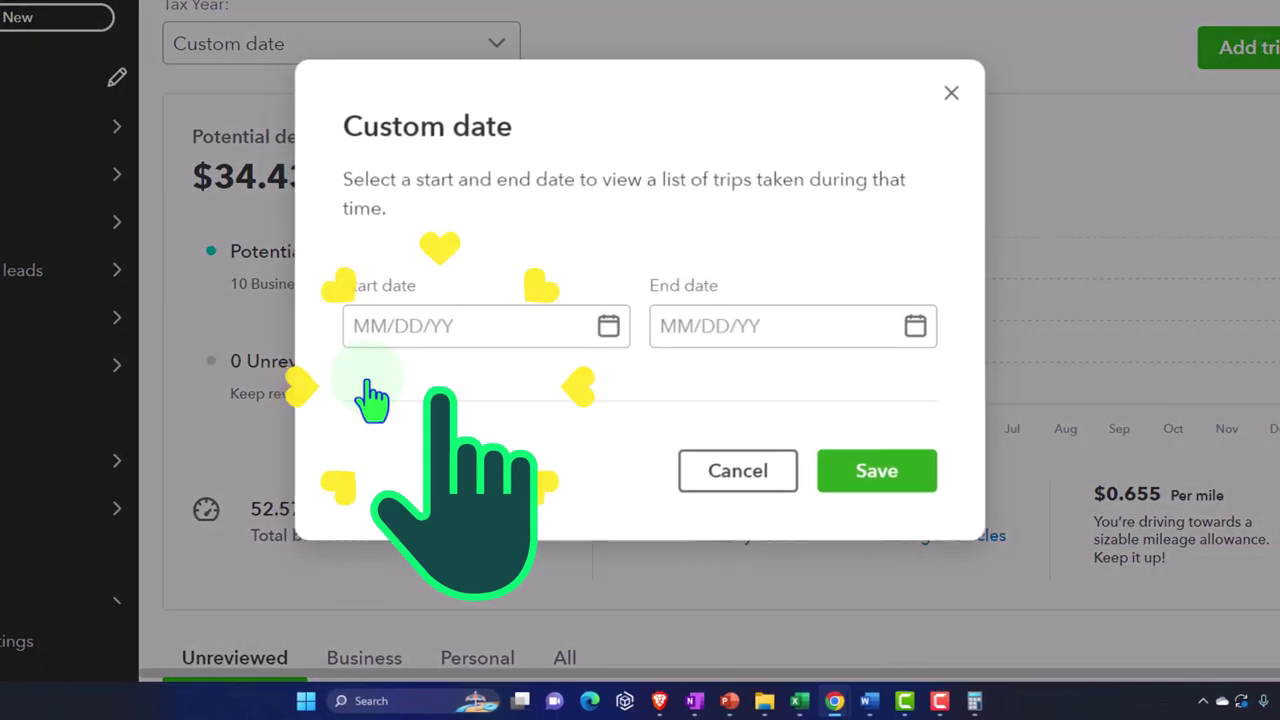
pyautogui.click(609, 328)
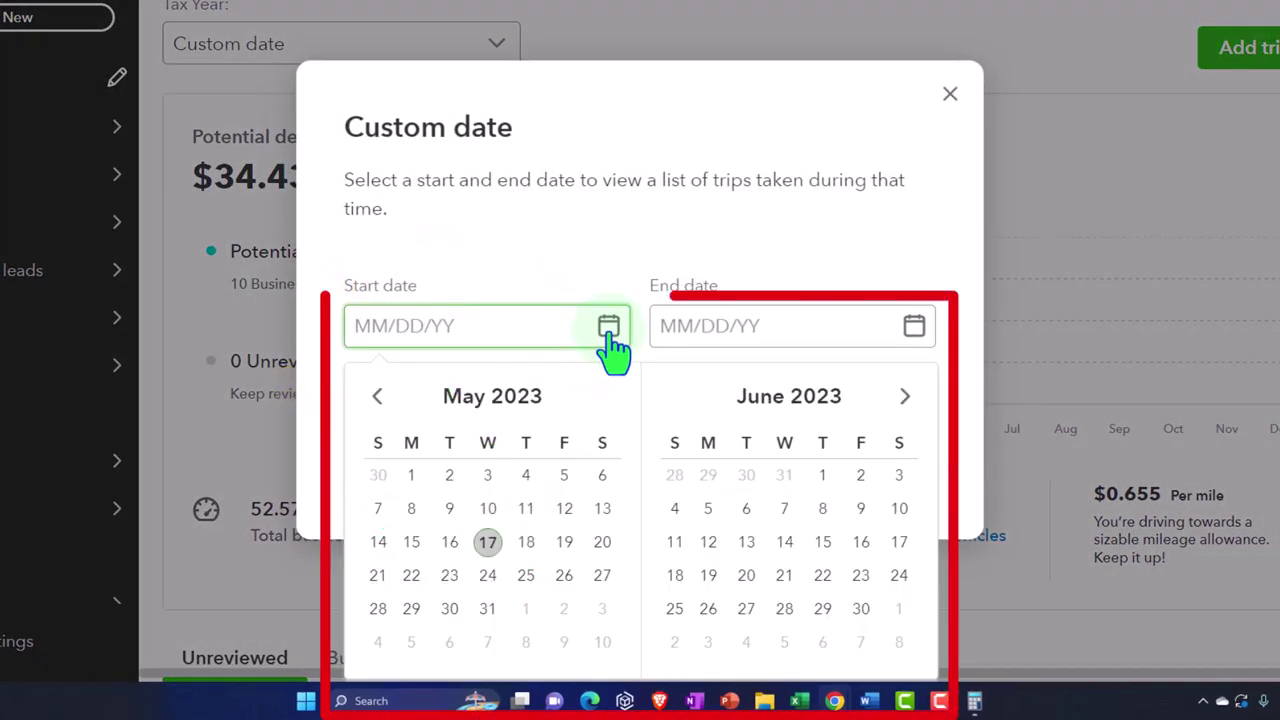
pyautogui.click(822, 475)
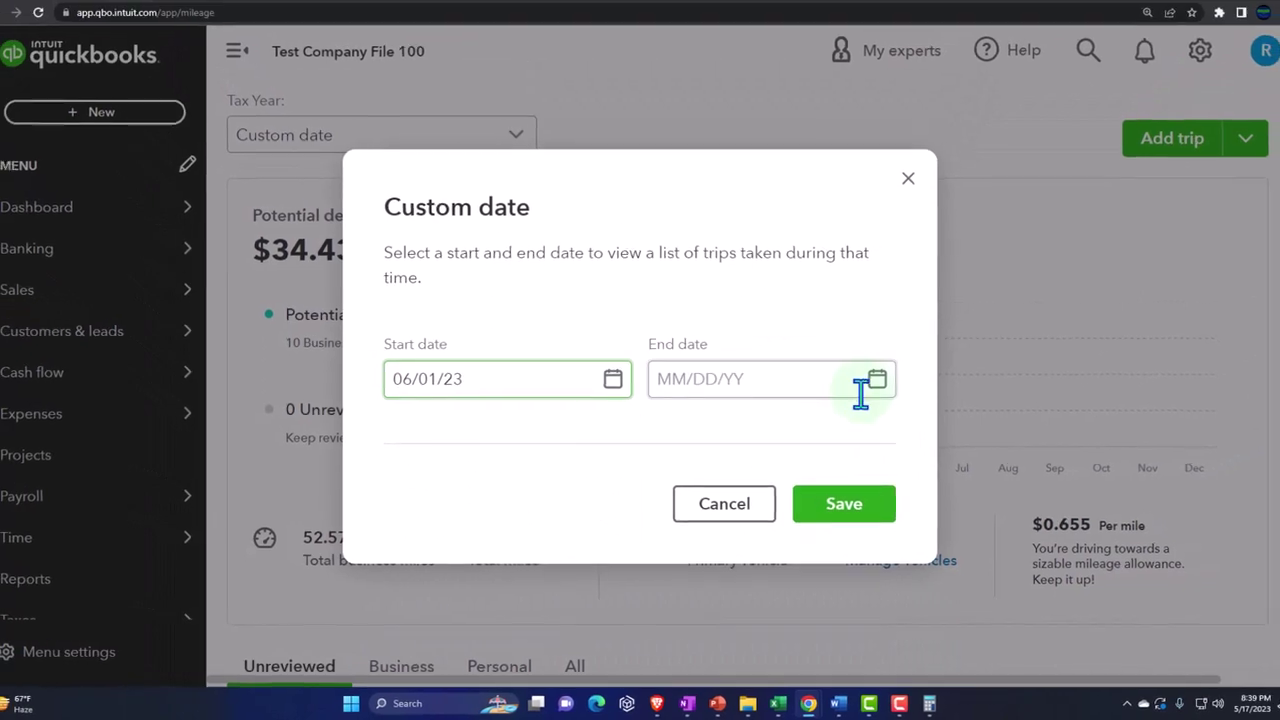
pyautogui.click(876, 384)
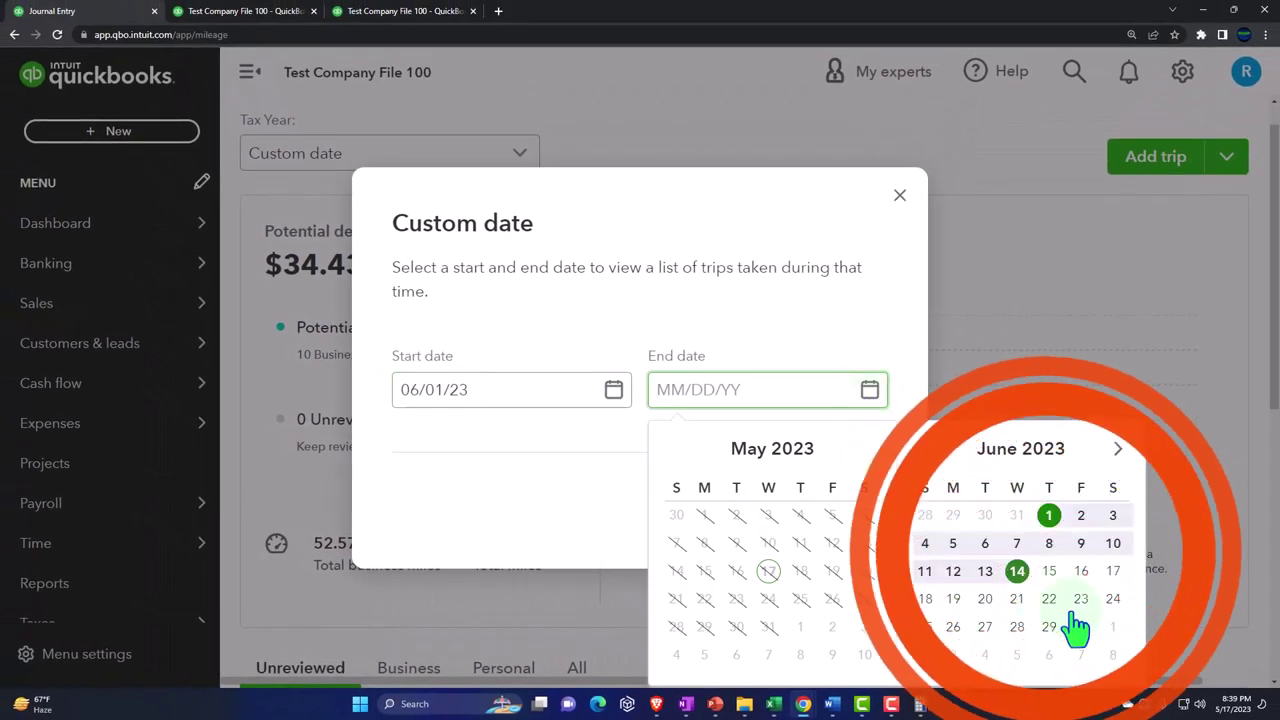
pyautogui.click(1085, 621)
pyautogui.click(838, 515)
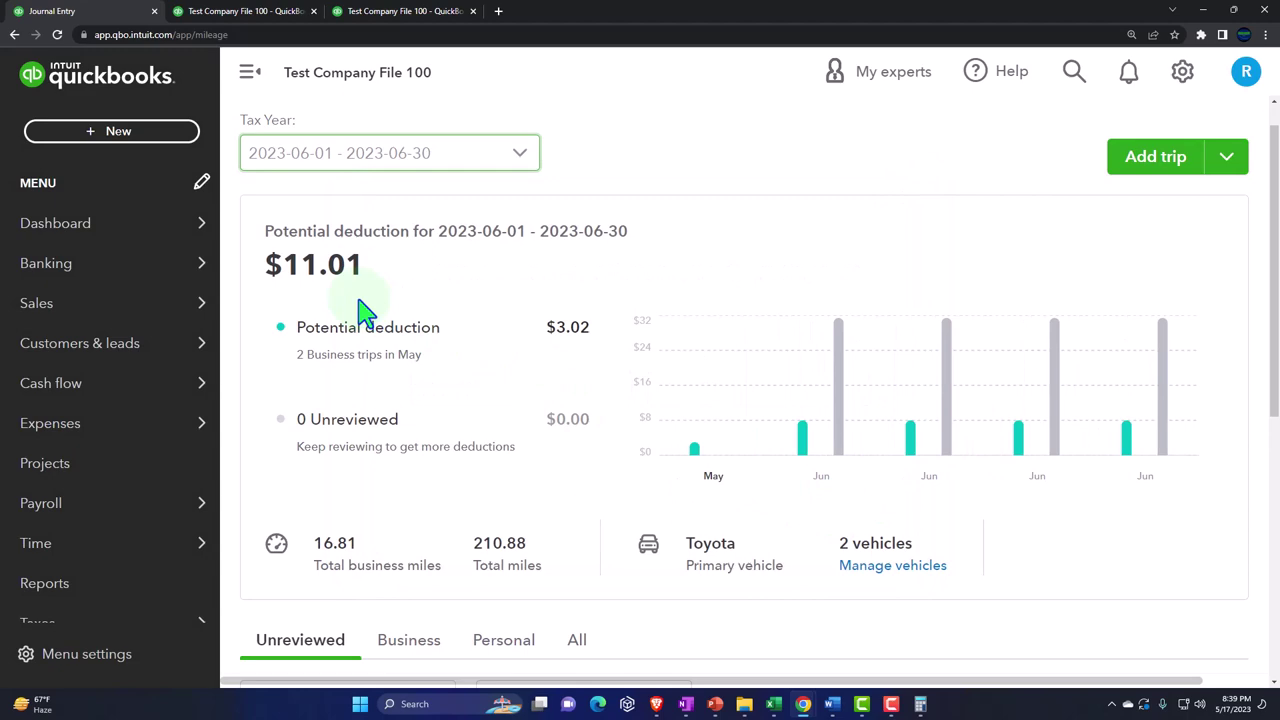
# Compare the $11.01 deduction and 16.81 miles with the Excel workbook totals
pyautogui.moveTo(774, 704)
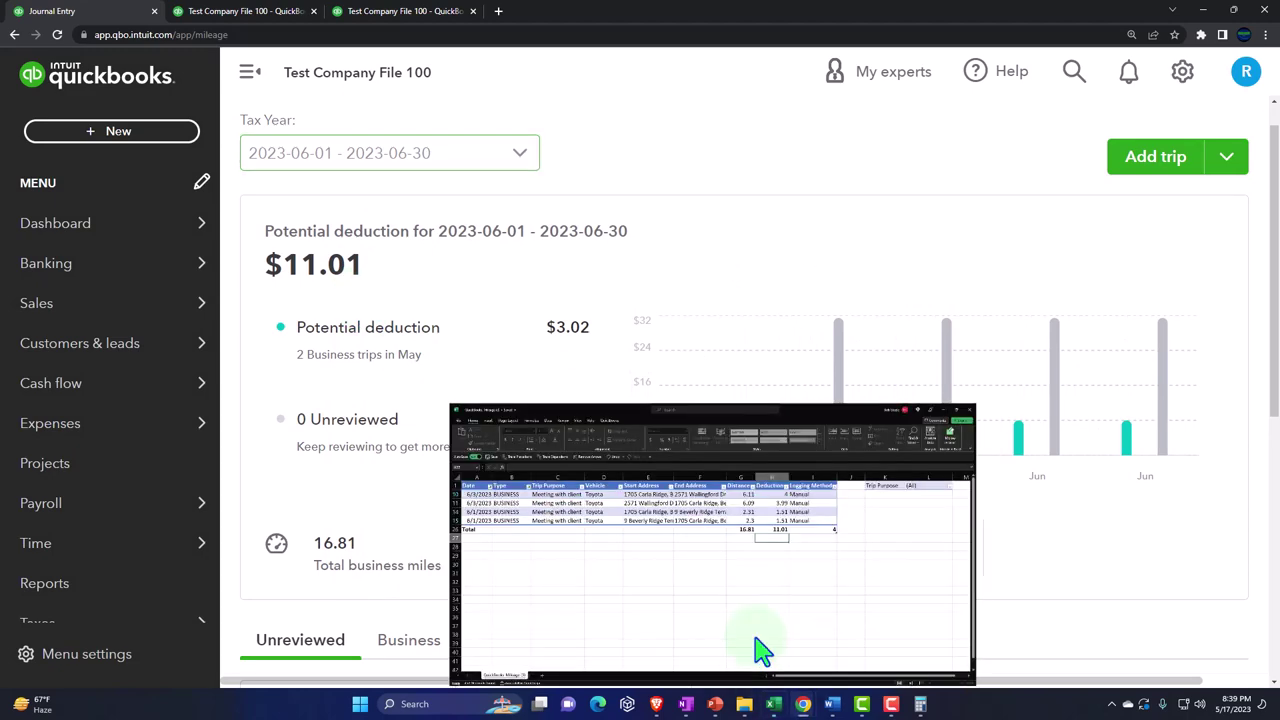
pyautogui.click(758, 642)
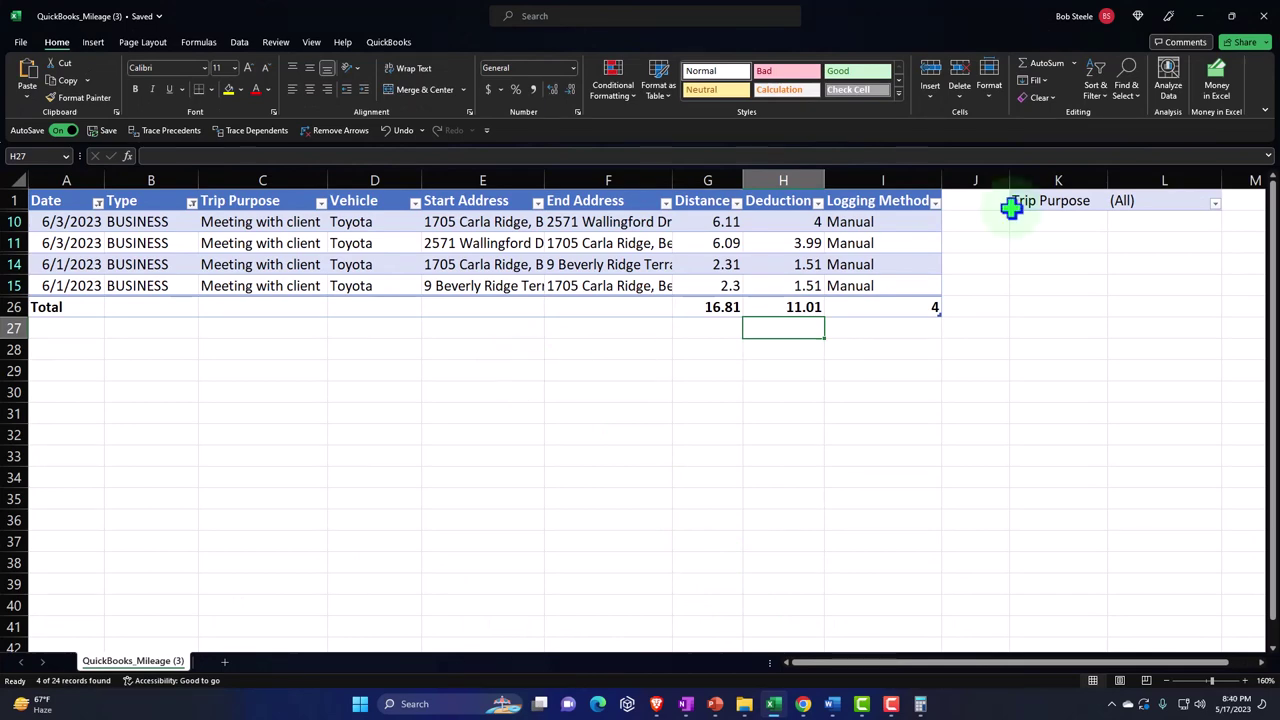
pyautogui.click(1200, 18)
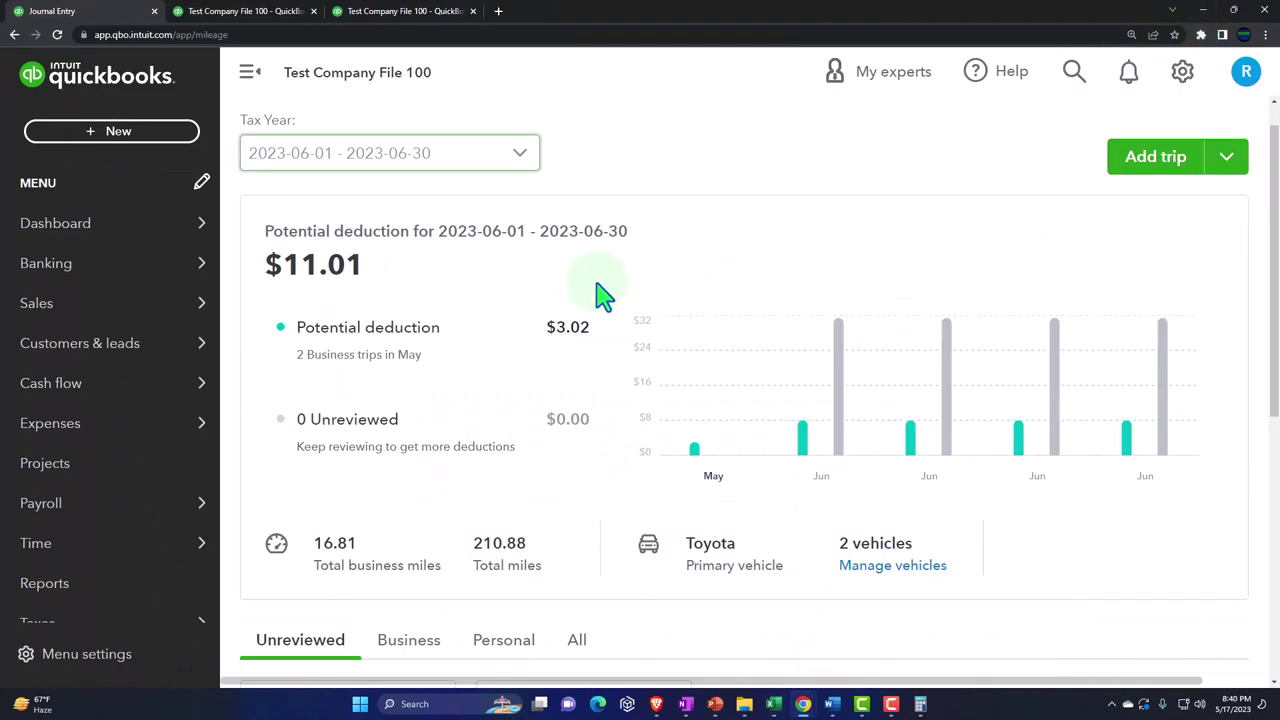
pyautogui.click(275, 12)
pyautogui.click(137, 13)
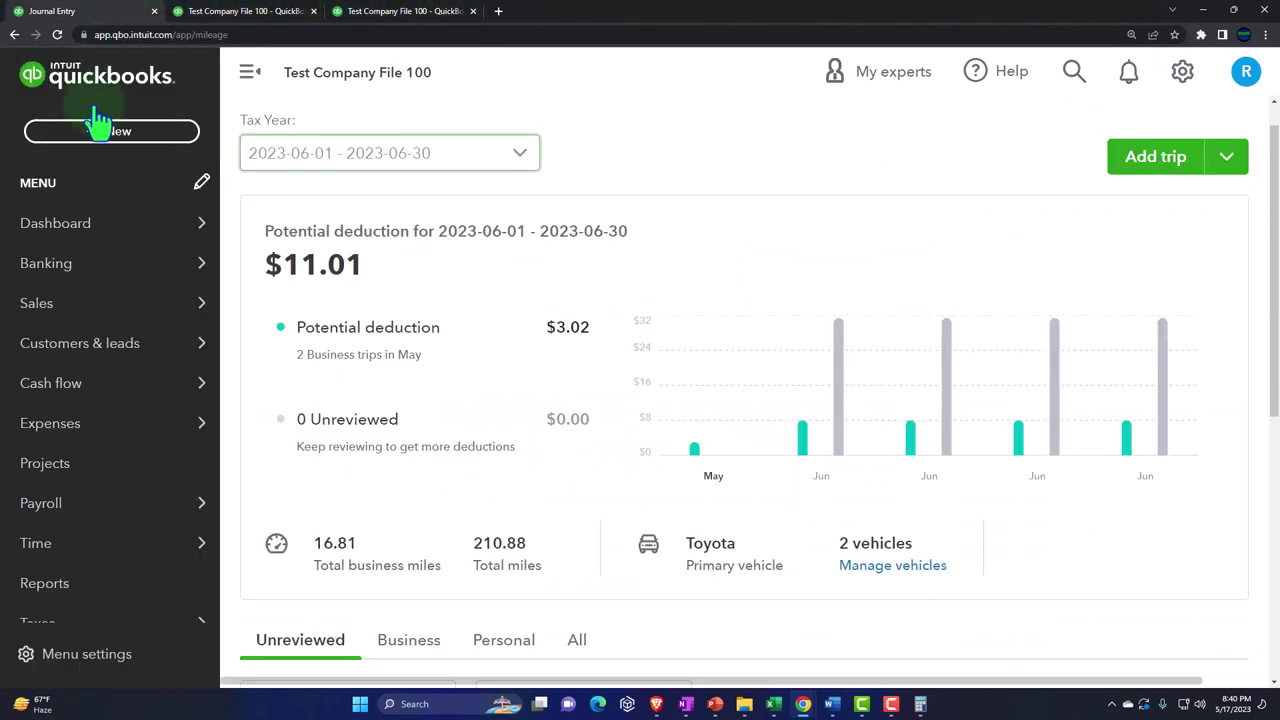
# Start a new journal entry with Auto Tax Adj as the first line's account
pyautogui.click(96, 135)
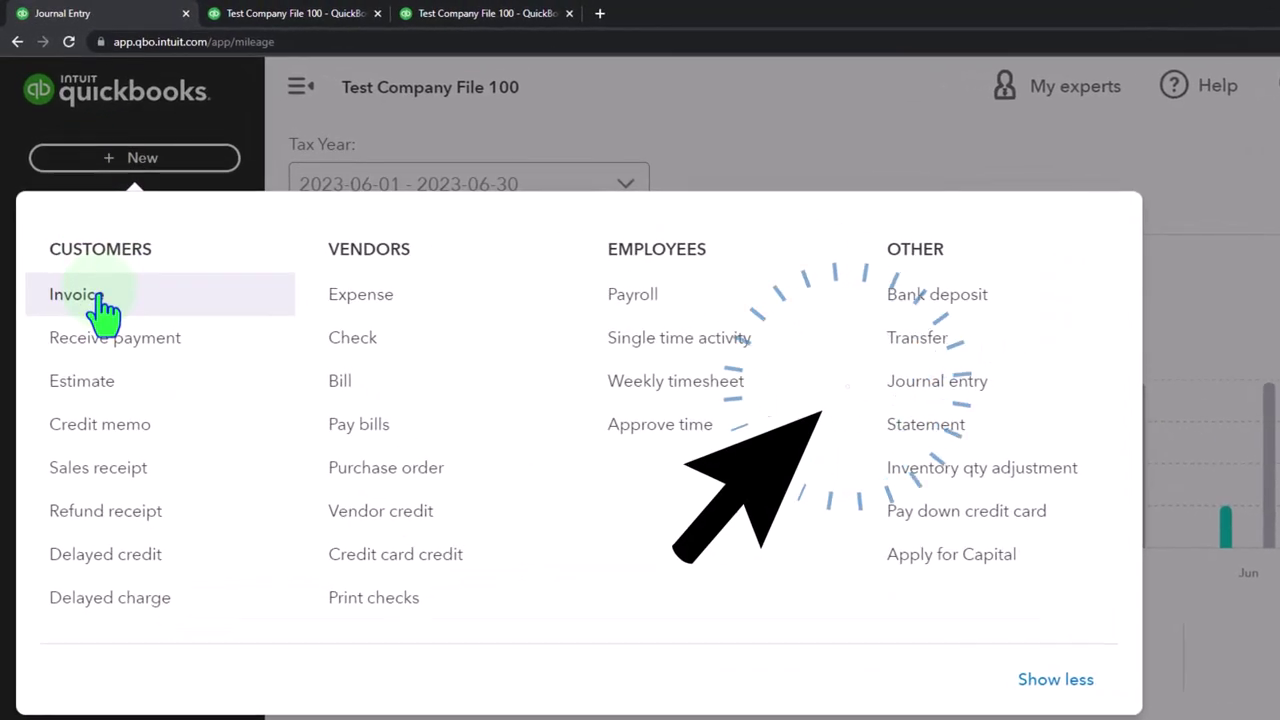
pyautogui.click(934, 400)
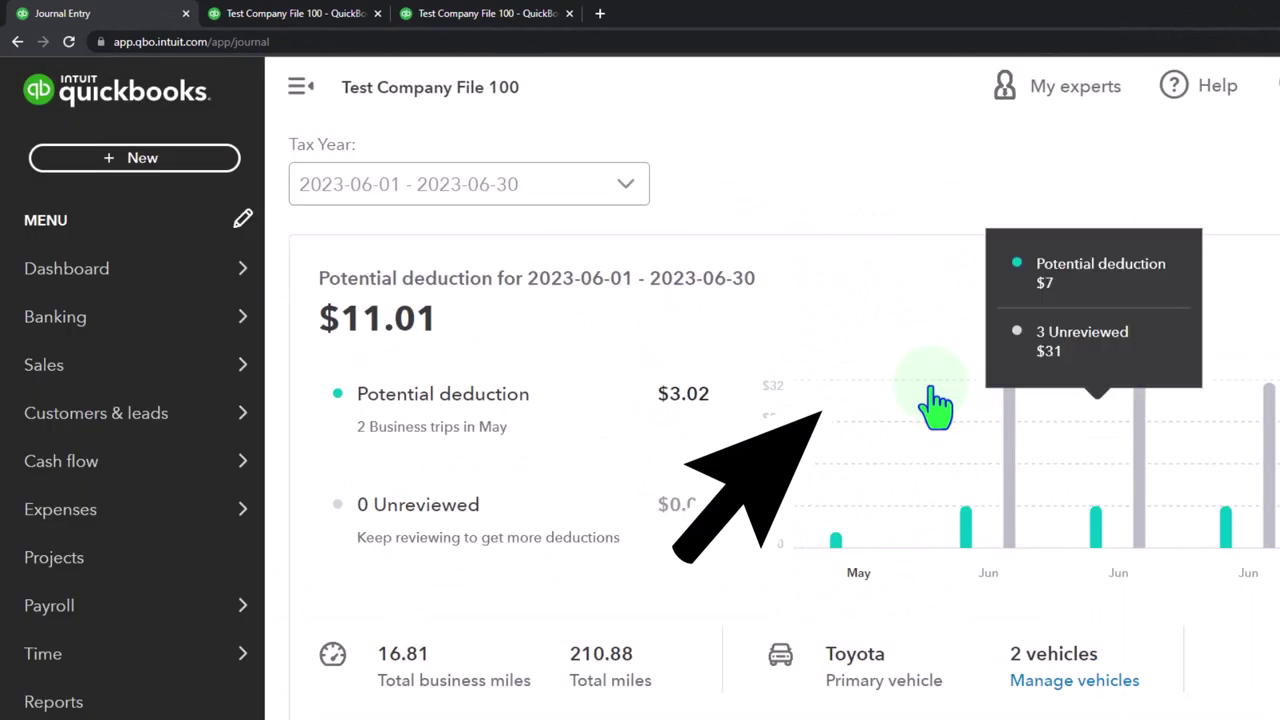
pyautogui.click(210, 408)
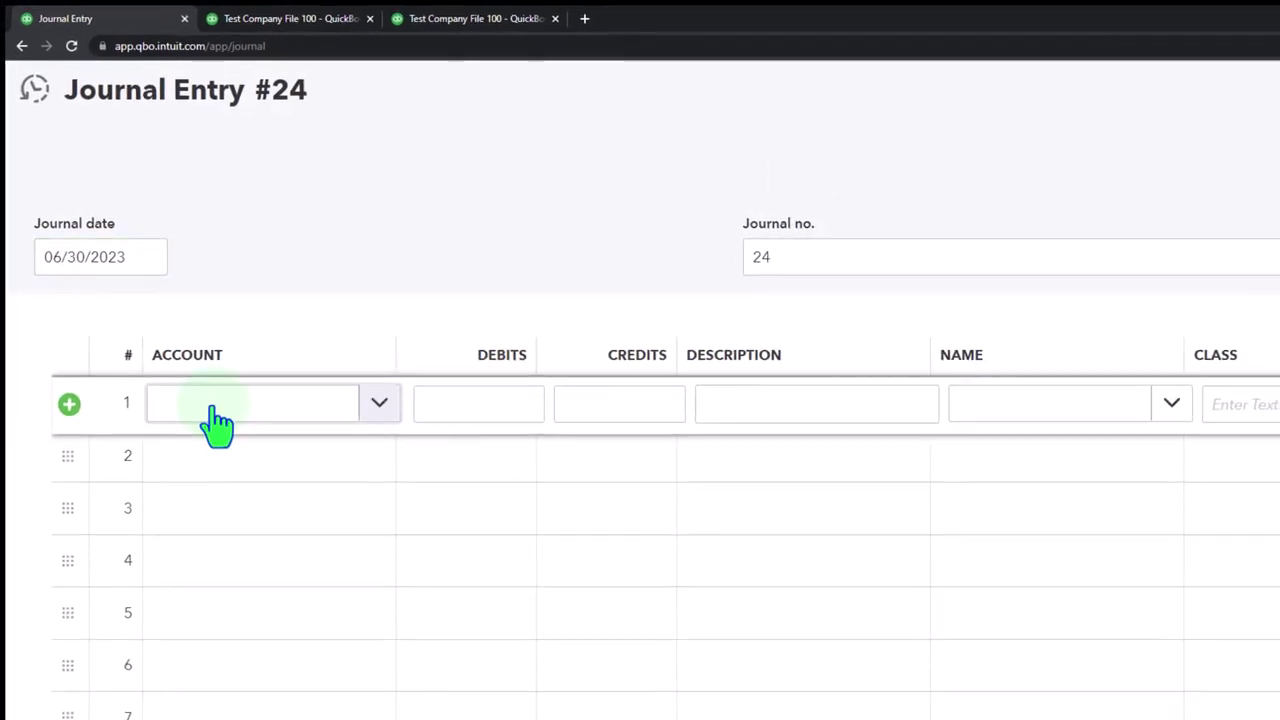
pyautogui.click(225, 412)
pyautogui.write('atu')
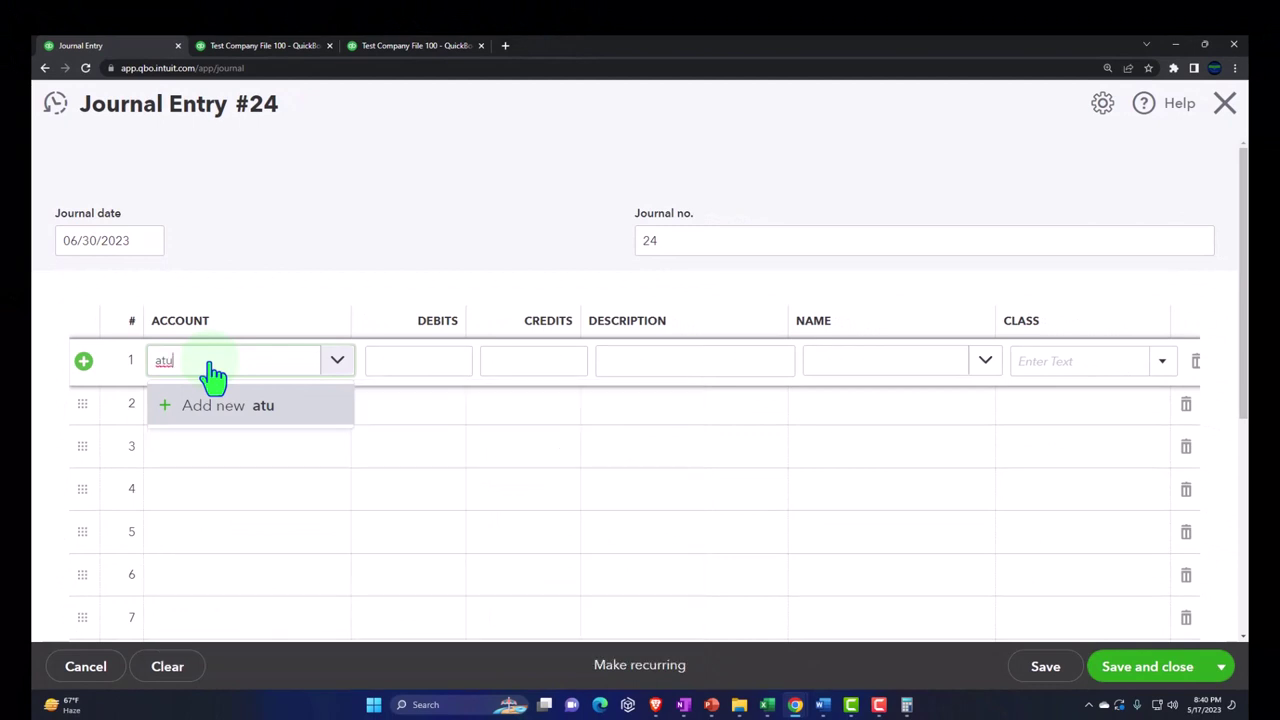
pyautogui.press('Down')
pyautogui.press('Down')
pyautogui.press('Down')
pyautogui.press('Down')
pyautogui.press('Down')
pyautogui.press('Tab')
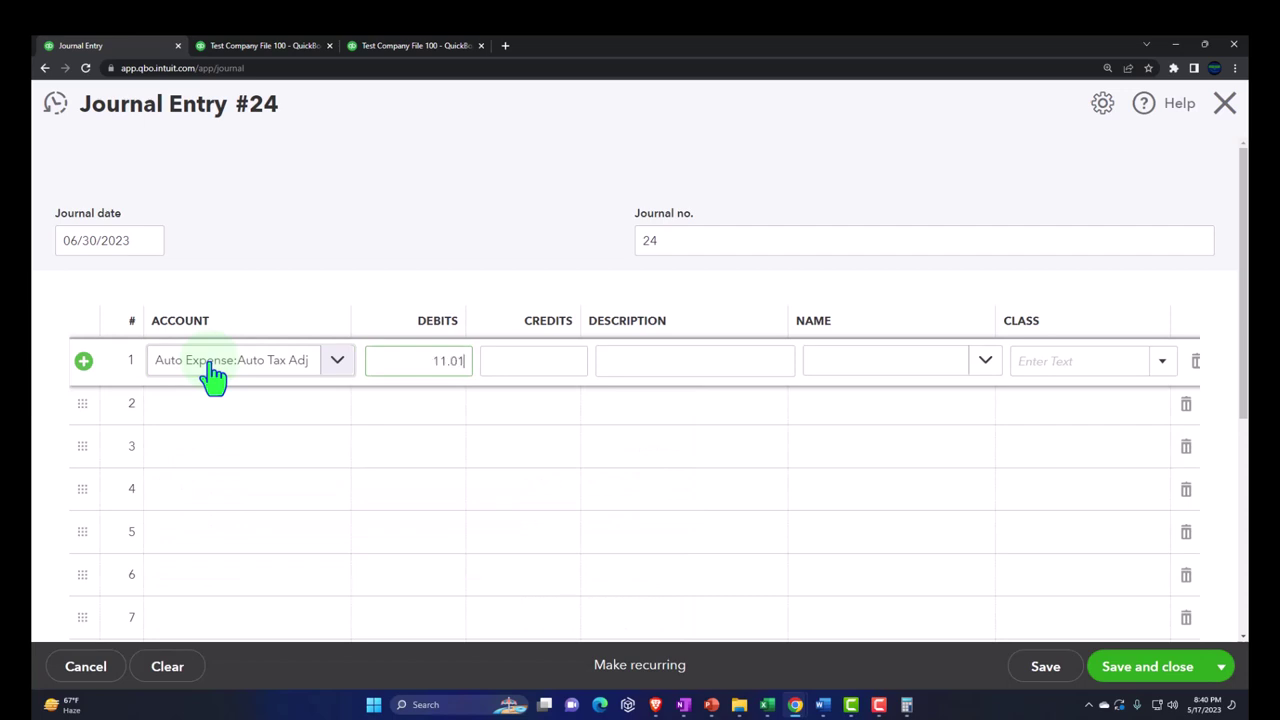
pyautogui.press('Tab')
pyautogui.press('Tab')
pyautogui.press('Tab')
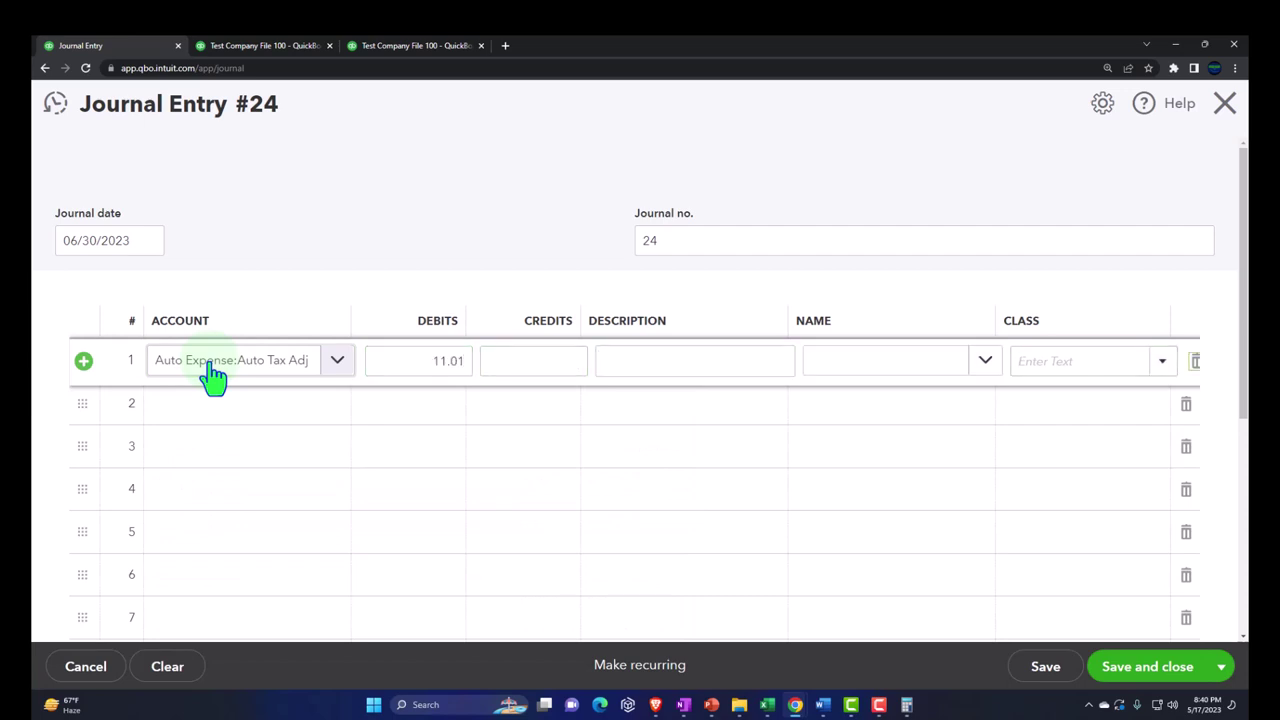
pyautogui.press('Tab')
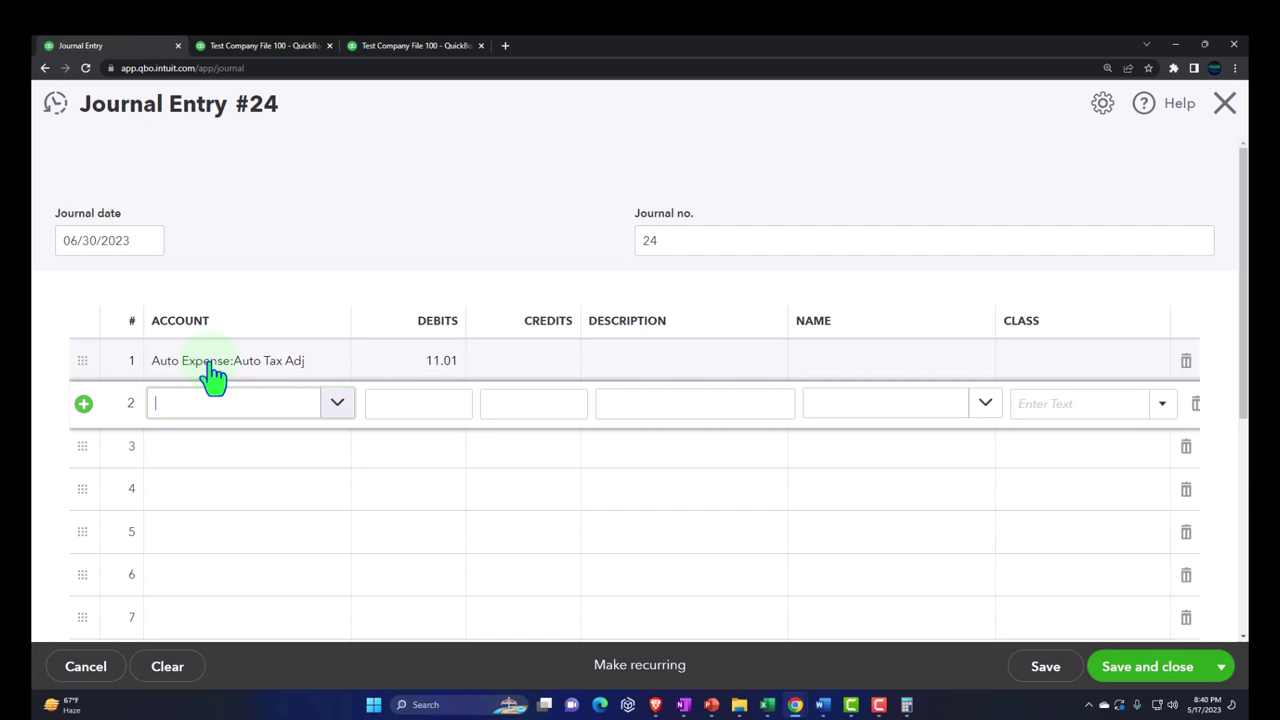
# Set line 2 to Auto Tax Adj and describe both lines as 'Adj entry auto'
pyautogui.write('aut')
pyautogui.press('Down')
pyautogui.press('Down')
pyautogui.press('Down')
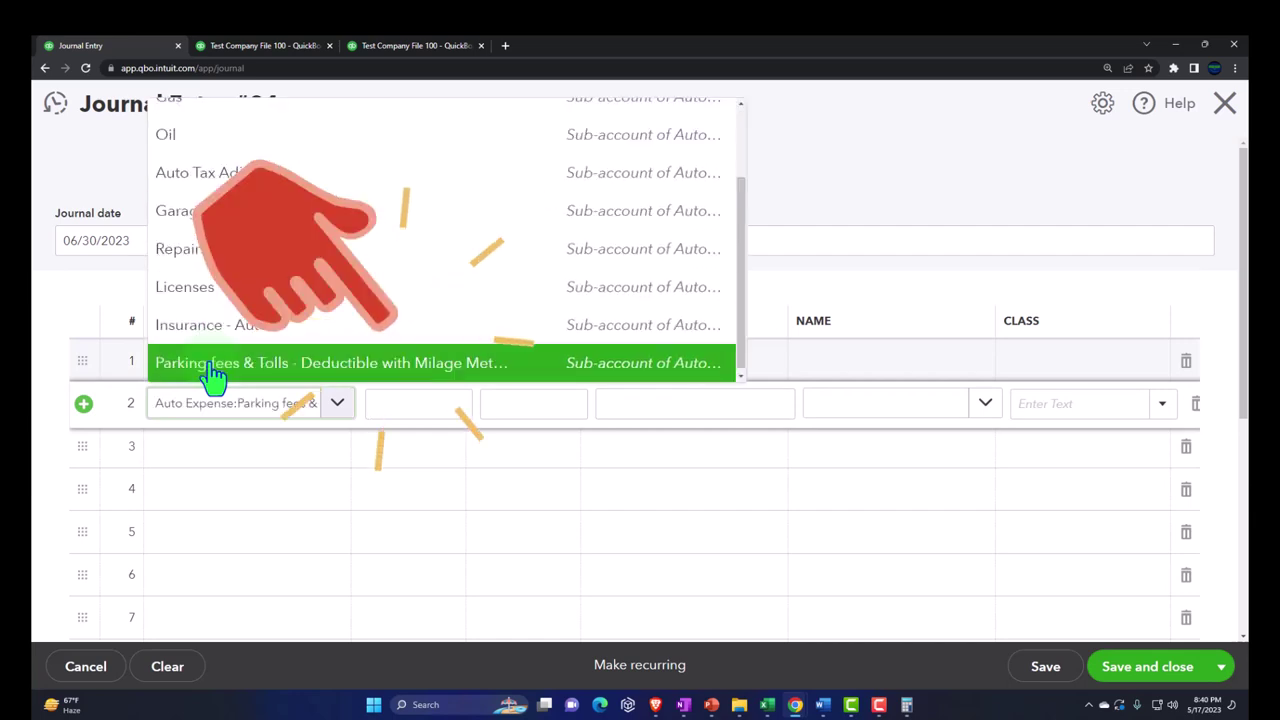
pyautogui.press('Up')
pyautogui.press('Up')
pyautogui.press('Up')
pyautogui.press('Up')
pyautogui.press('Up')
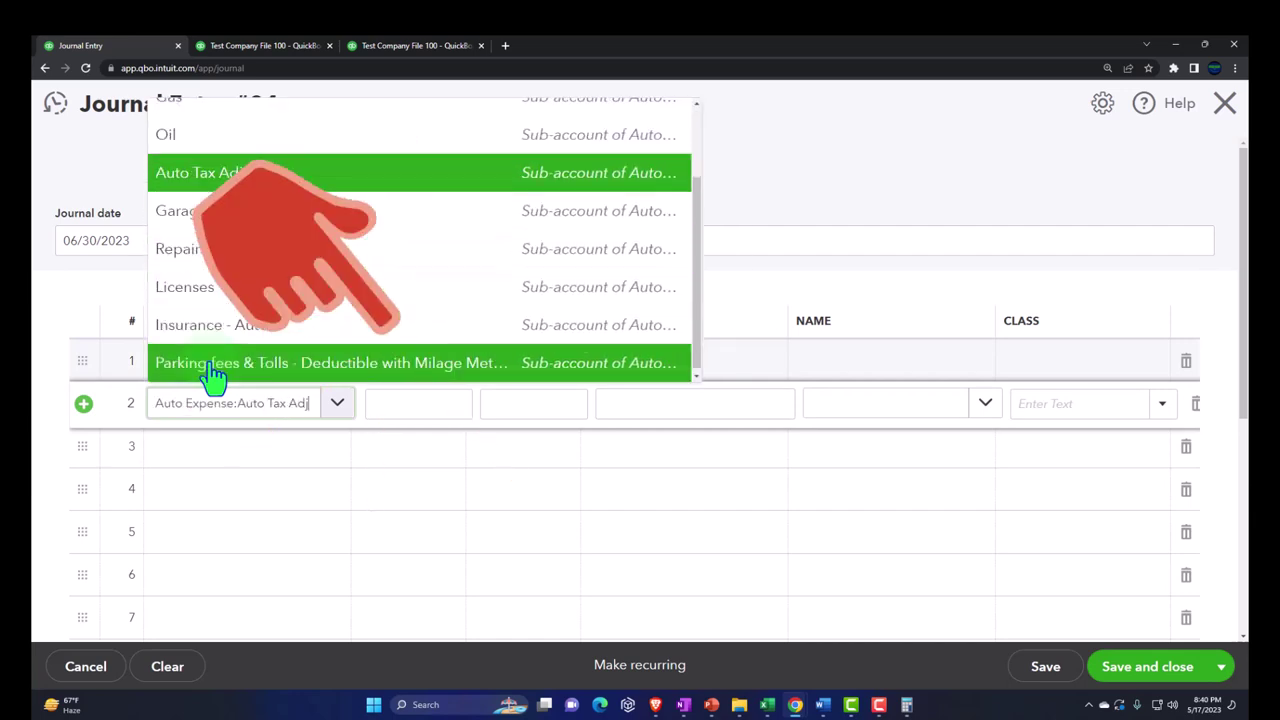
pyautogui.press('Tab')
pyautogui.press('Tab')
pyautogui.press('Tab')
pyautogui.press('Tab')
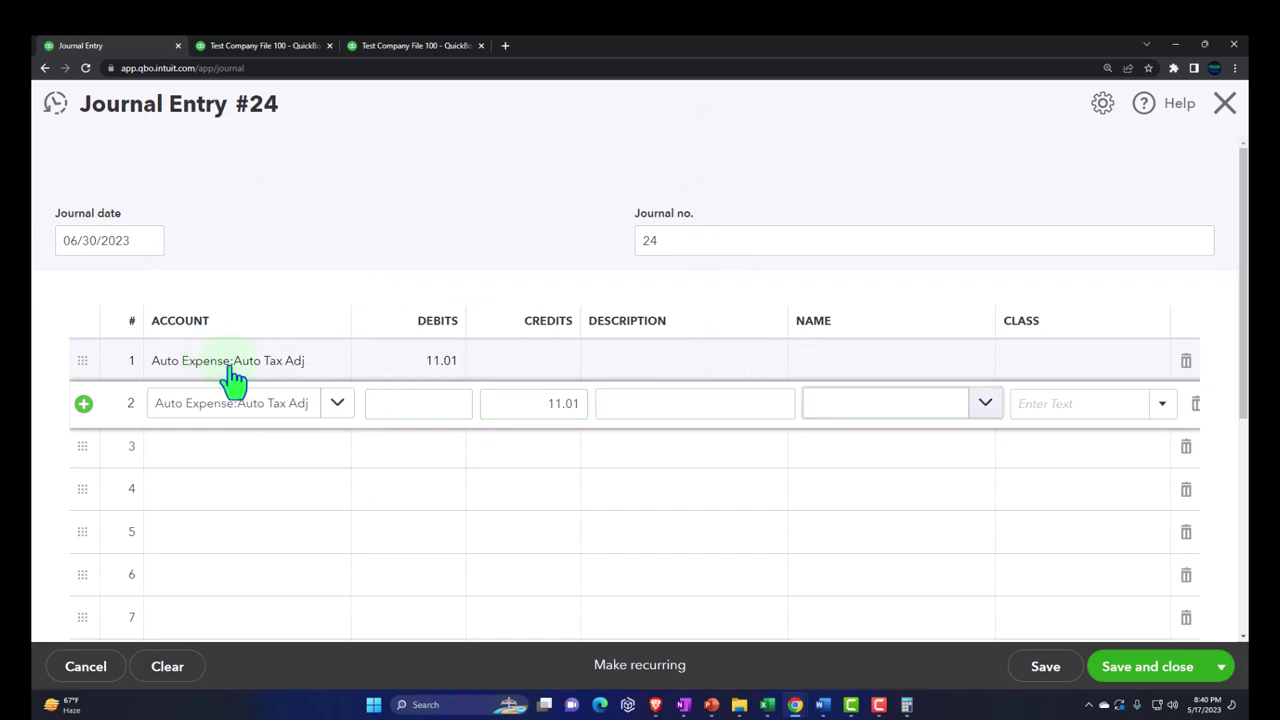
pyautogui.click(648, 360)
pyautogui.write('A')
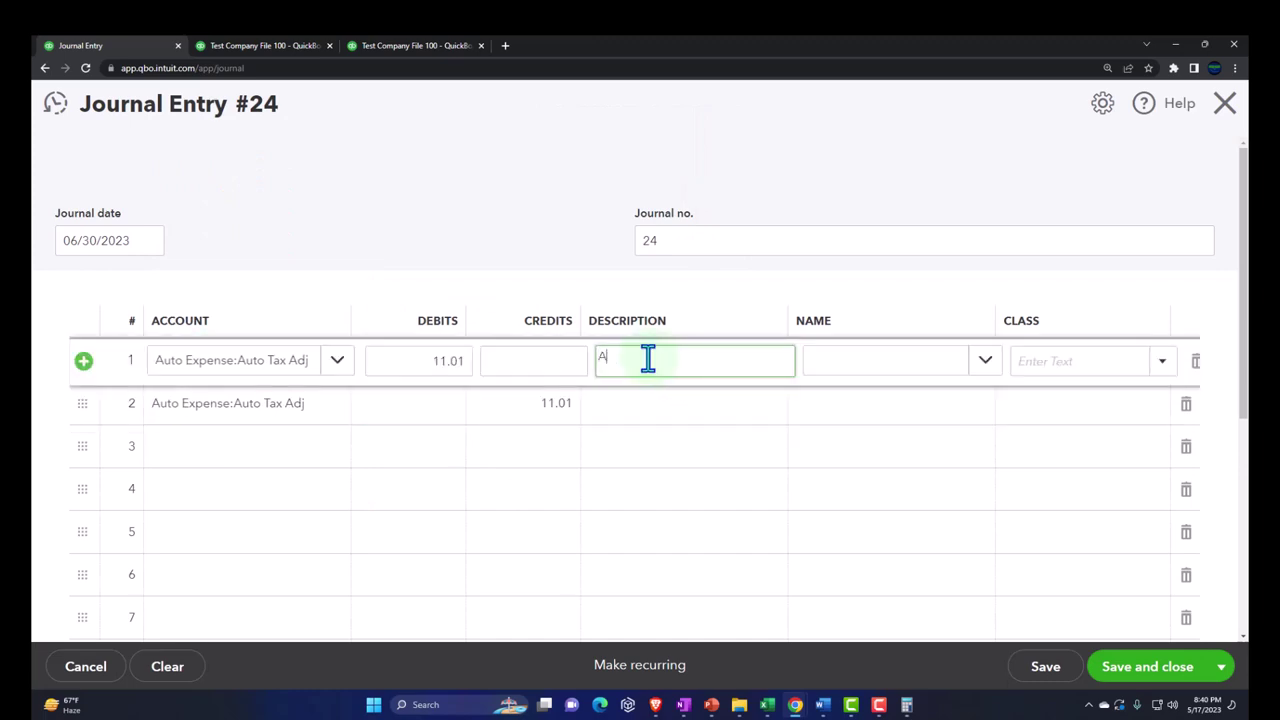
pyautogui.write('dj ')
pyautogui.write('entr')
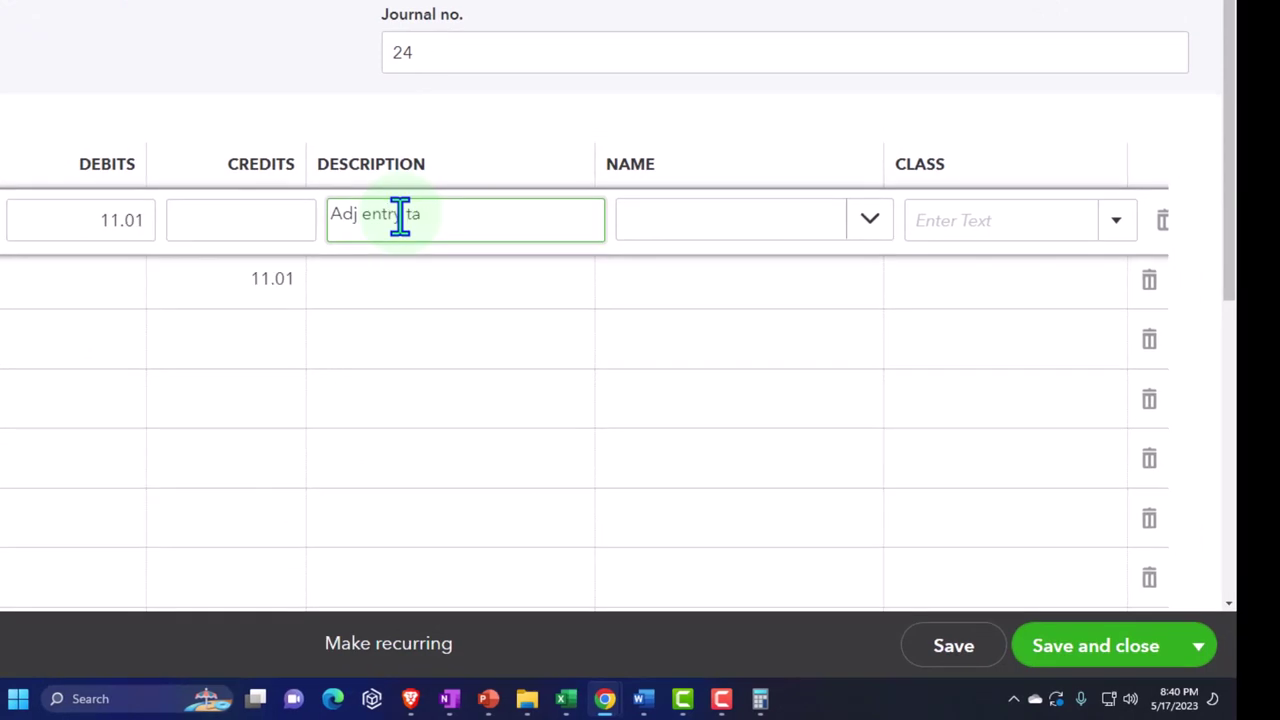
pyautogui.write('y auto')
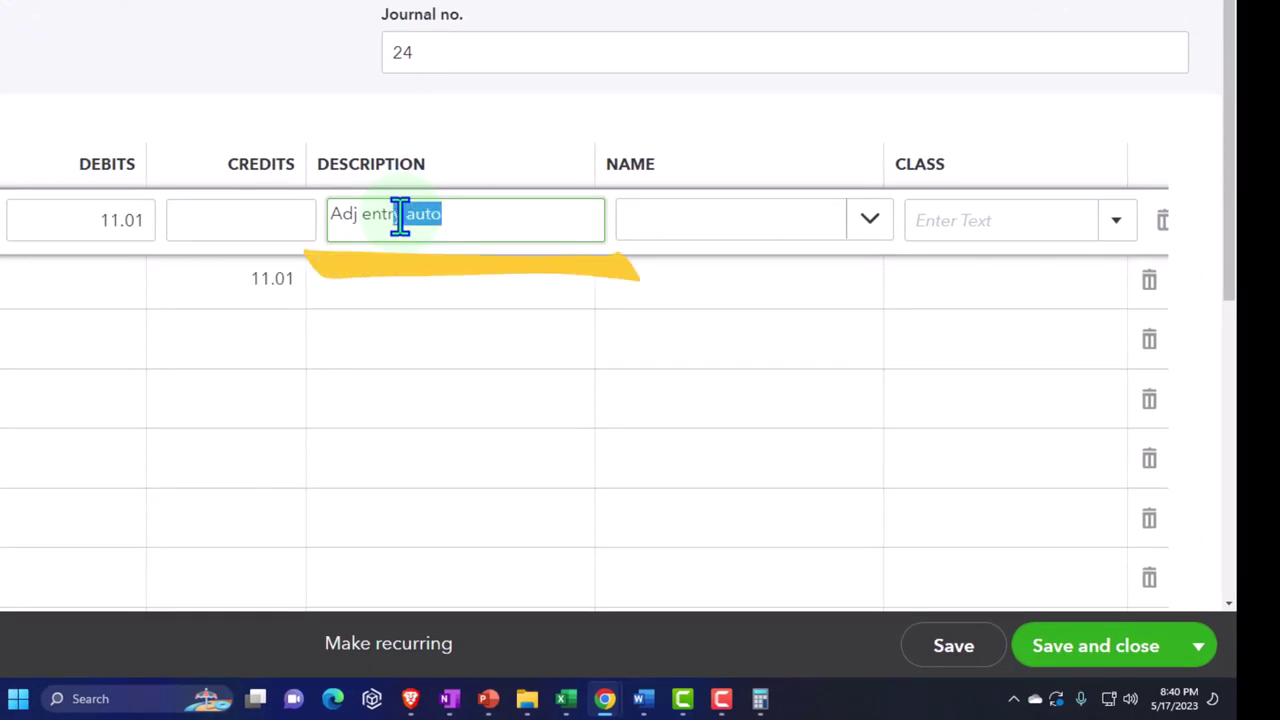
pyautogui.click(393, 286)
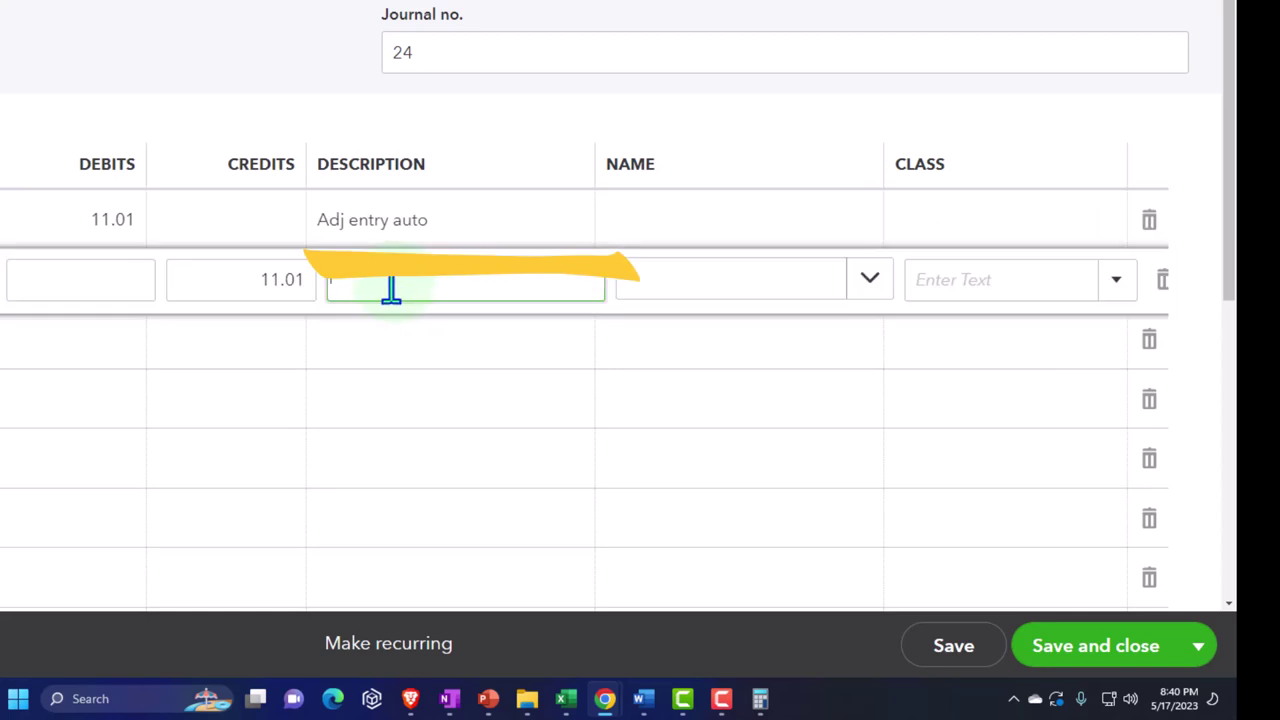
pyautogui.press('Tab')
pyautogui.press('Tab')
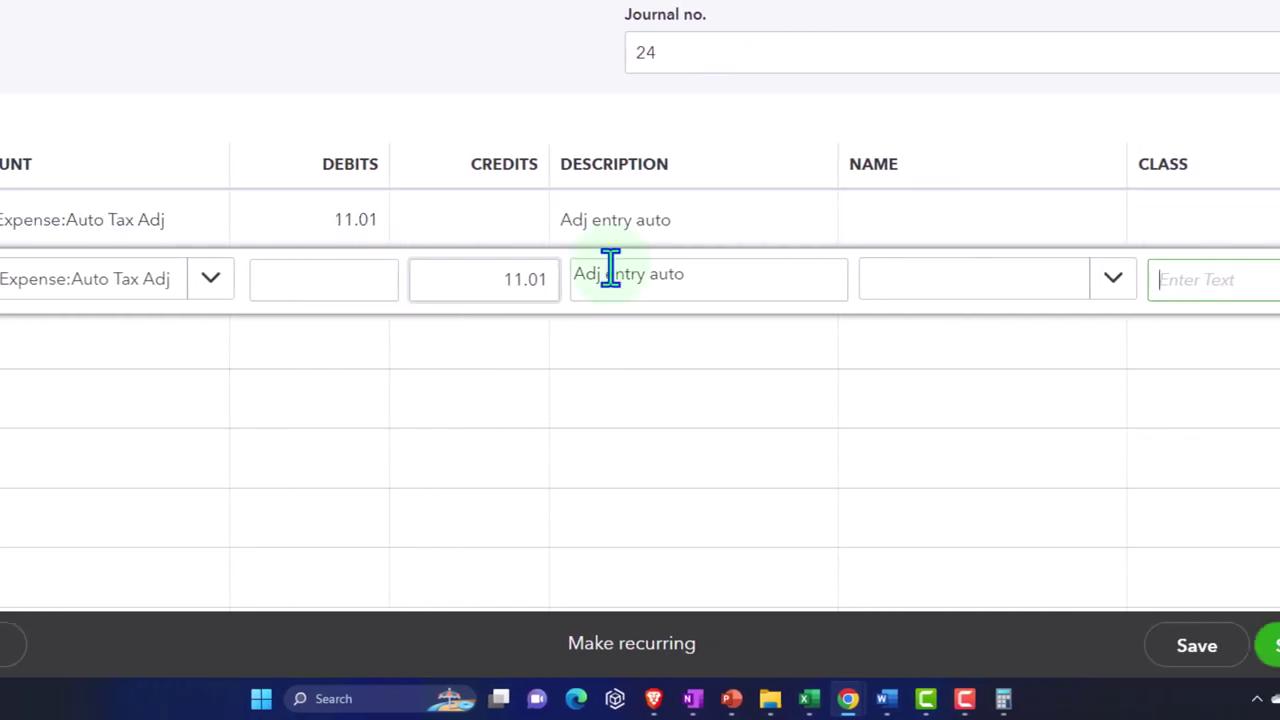
# Class the credit line as Tax Adj and save Journal Entry 24
pyautogui.write('ta')
pyautogui.press('Down')
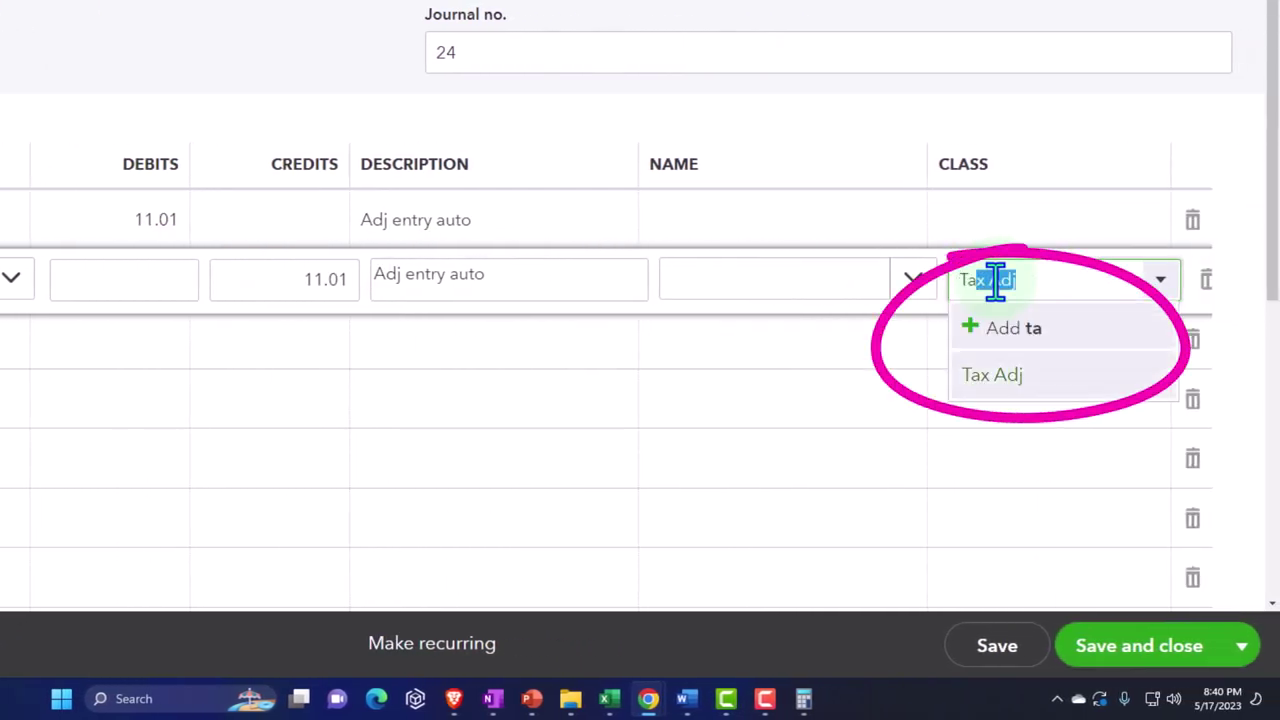
pyautogui.press('Return')
pyautogui.press('Tab')
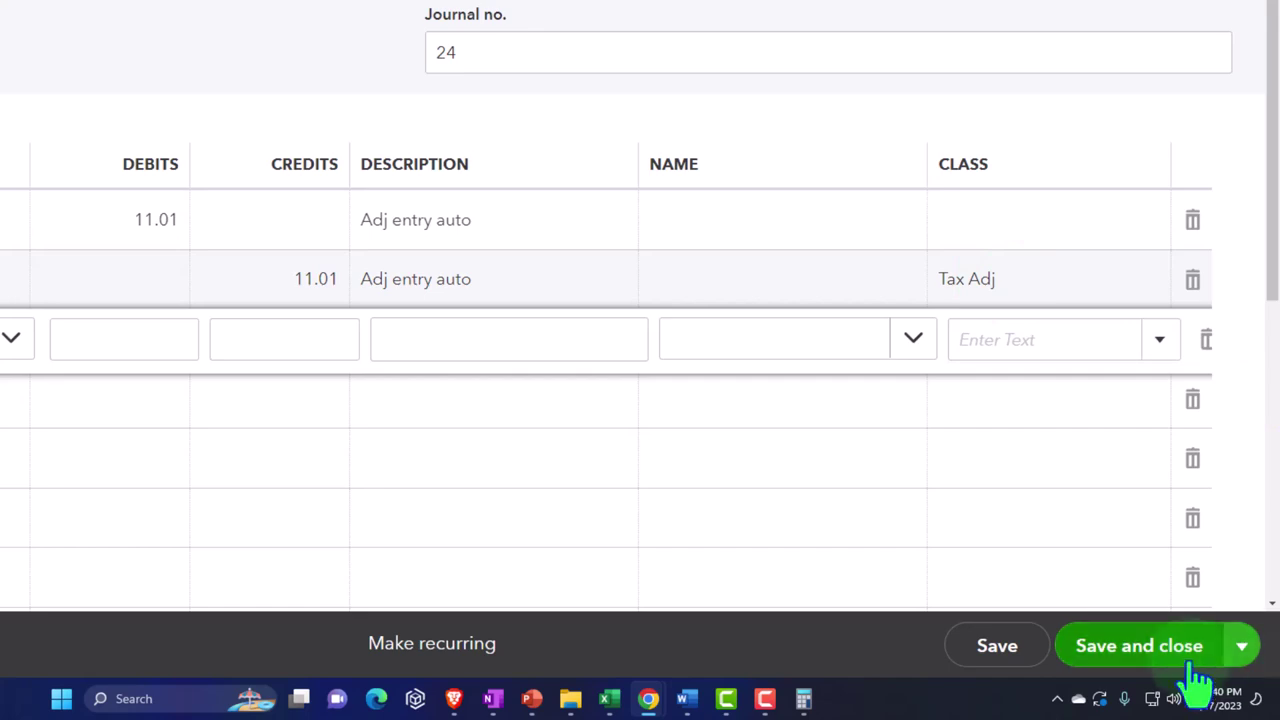
pyautogui.click(1128, 662)
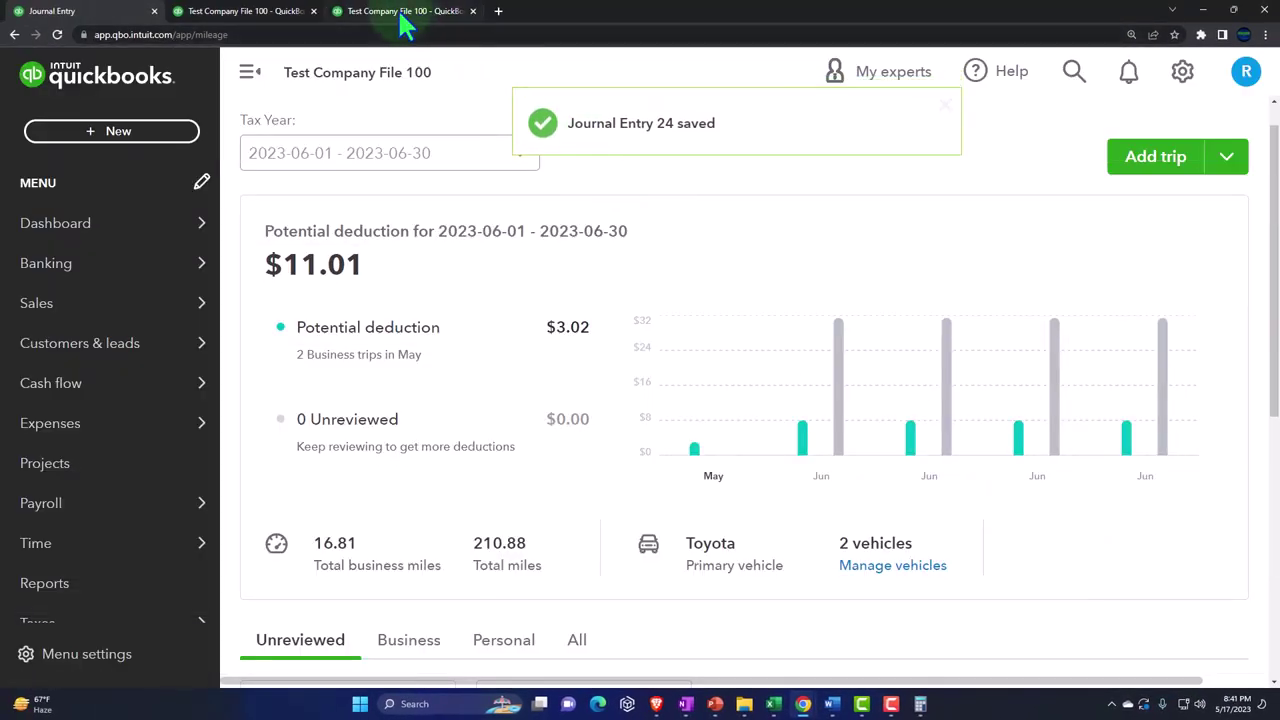
# Rerun the June Profit and Loss by class to include the new entry
pyautogui.click(405, 18)
pyautogui.scroll(3, 529, 294)
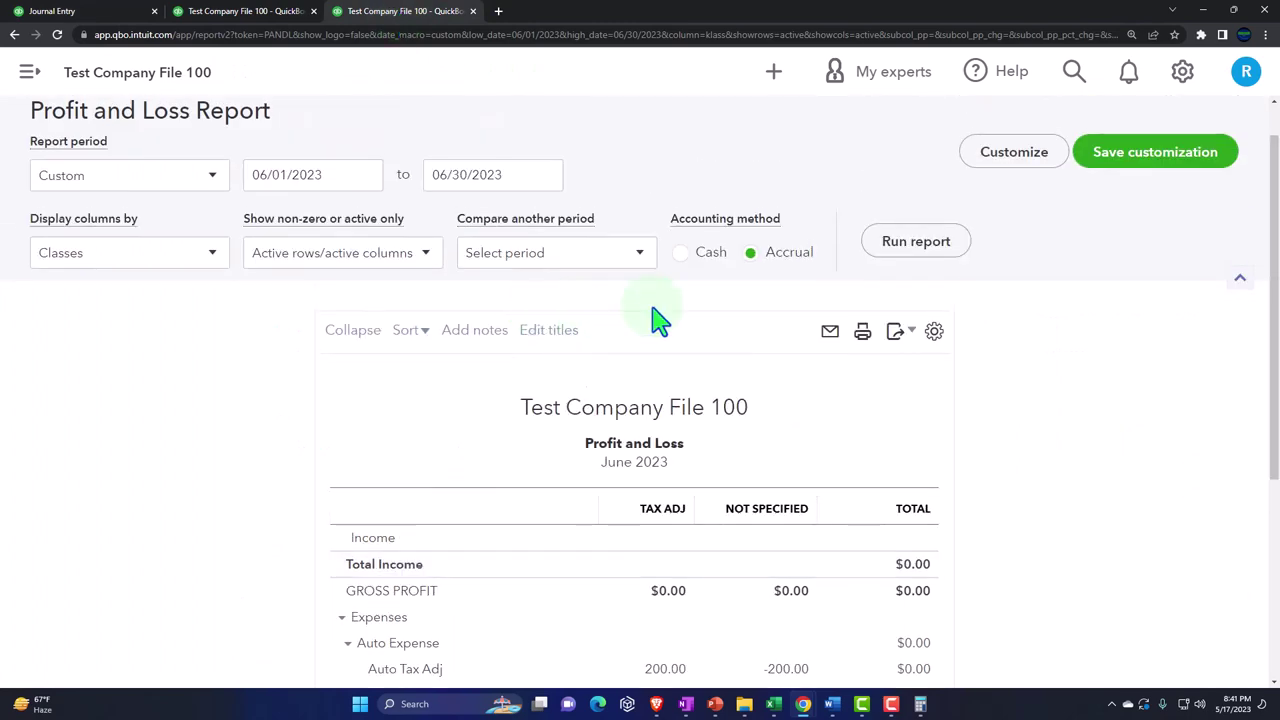
pyautogui.click(913, 243)
pyautogui.scroll(-1, 1020, 391)
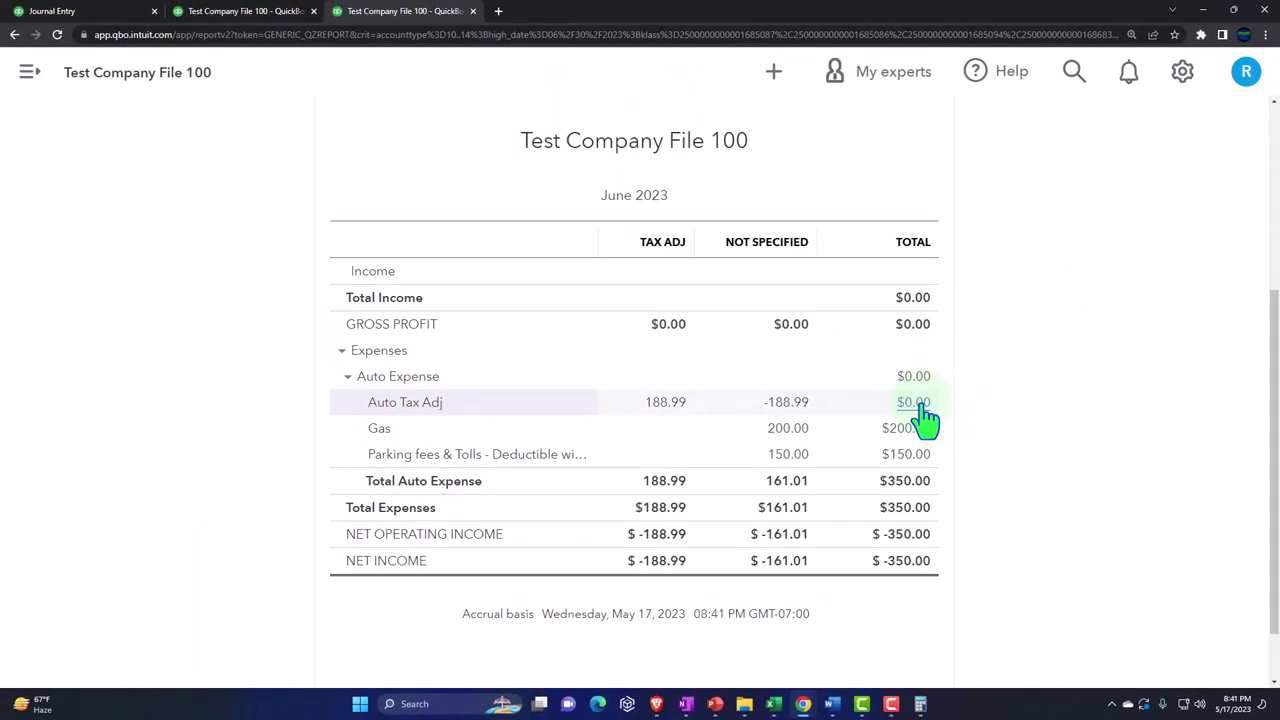
# Review the transactions behind the Auto Tax Adj total, then return to the summary
pyautogui.click(918, 397)
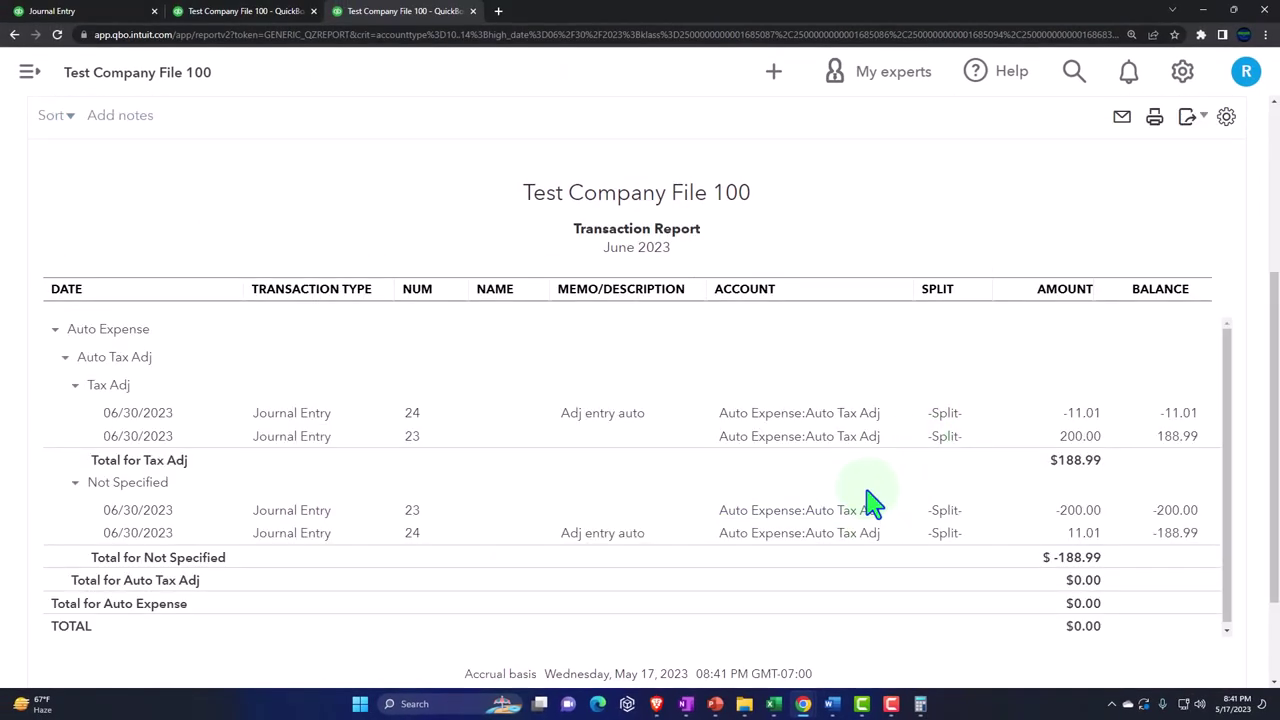
pyautogui.scroll(3, 620, 380)
pyautogui.click(118, 122)
pyautogui.scroll(-4, 566, 423)
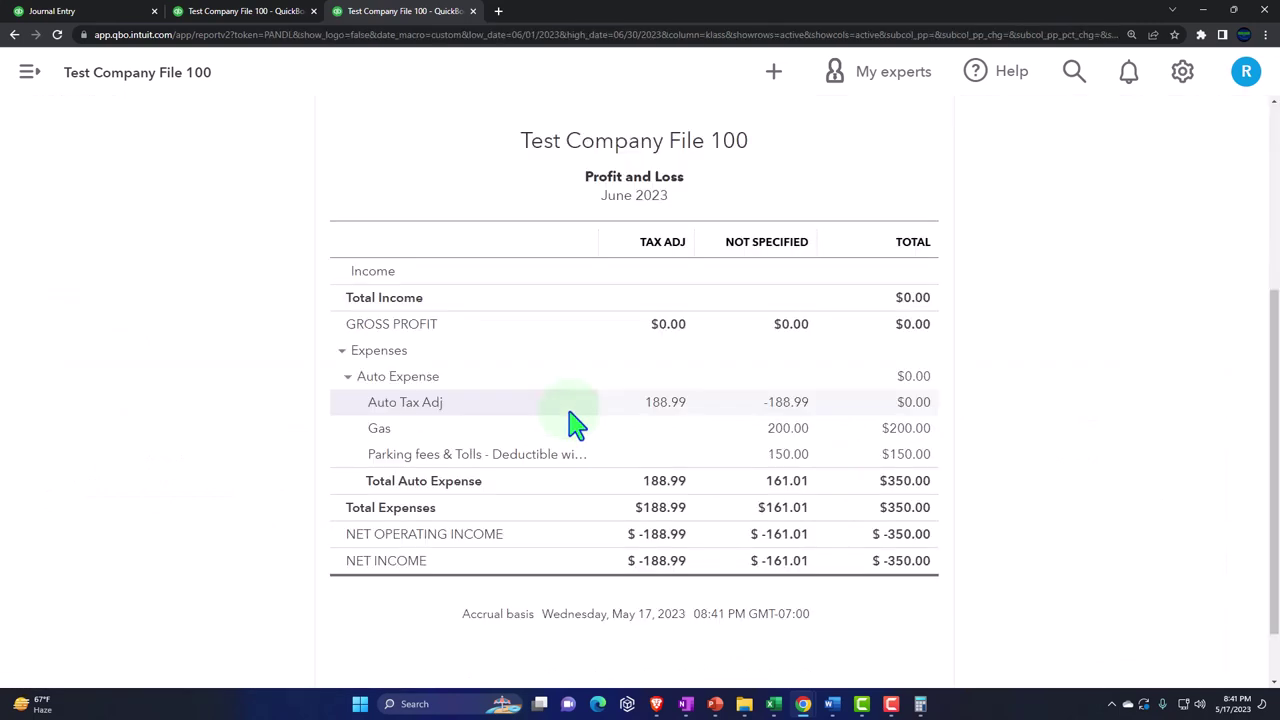
pyautogui.hotkey('alt', 'Tab')
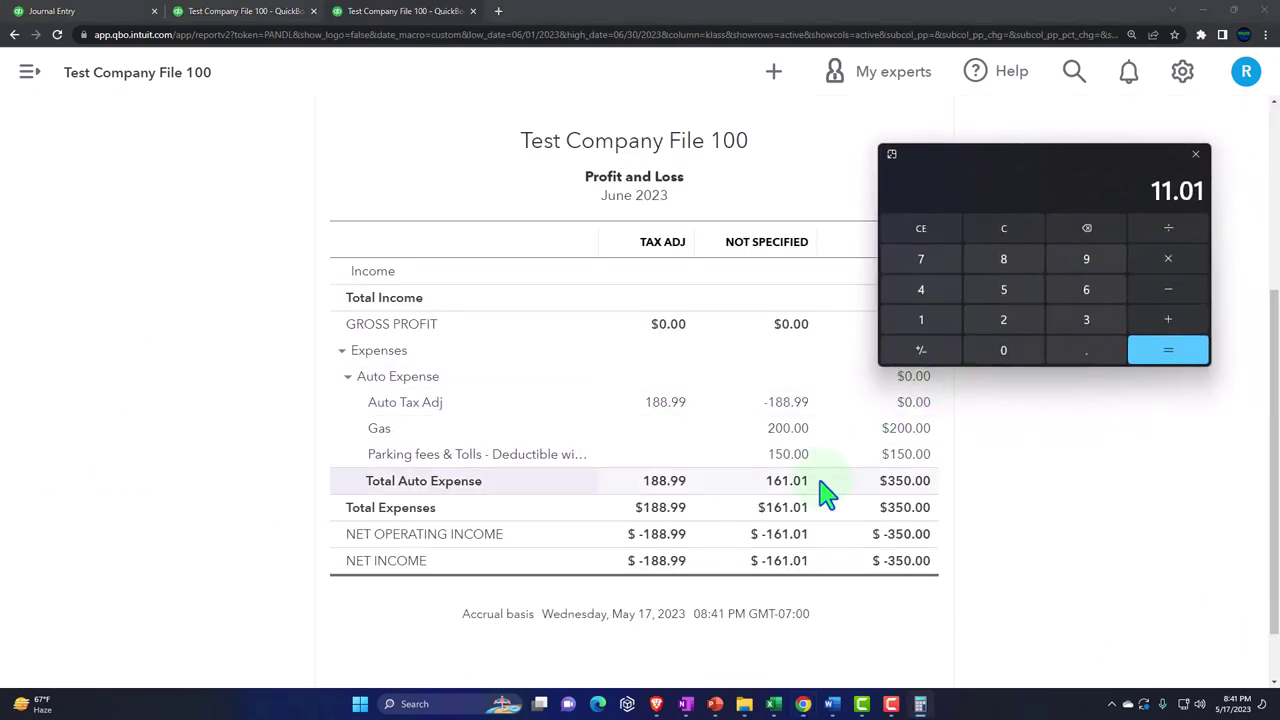
# Verify in Calculator that 150 plus 11.01 equals the 161.01 Not Specified auto expense
pyautogui.click(1003, 228)
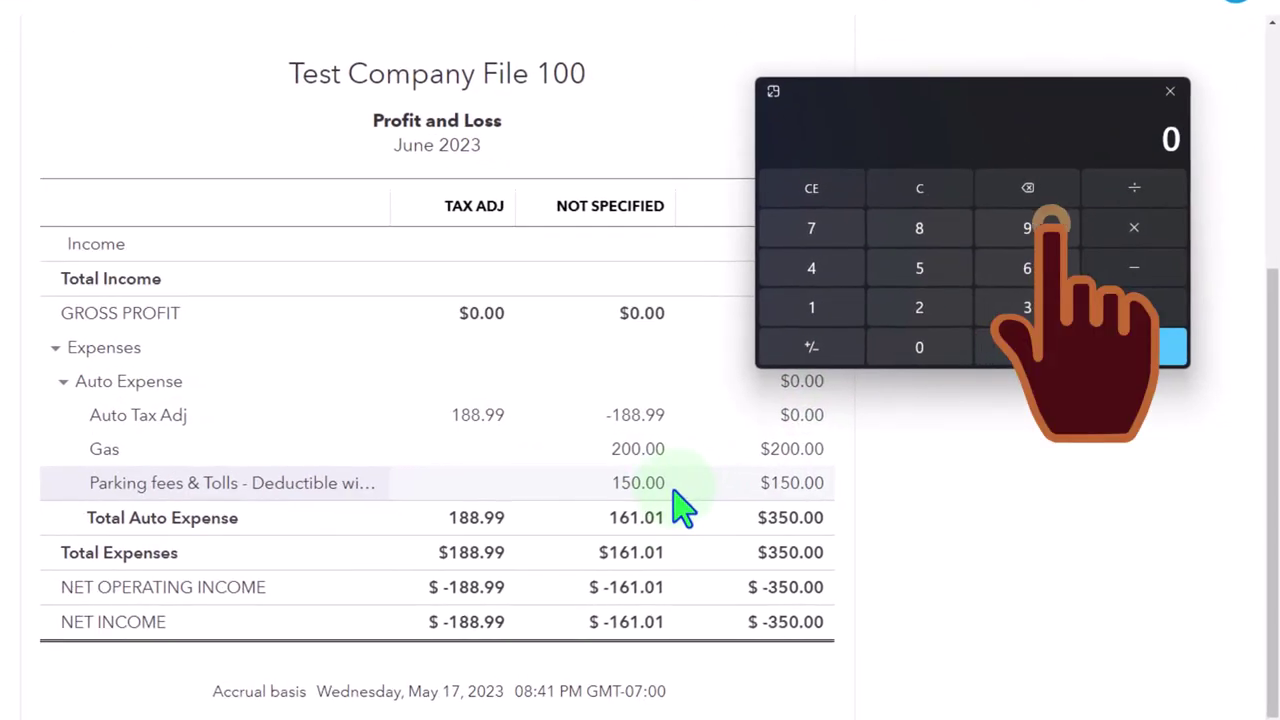
pyautogui.write('150')
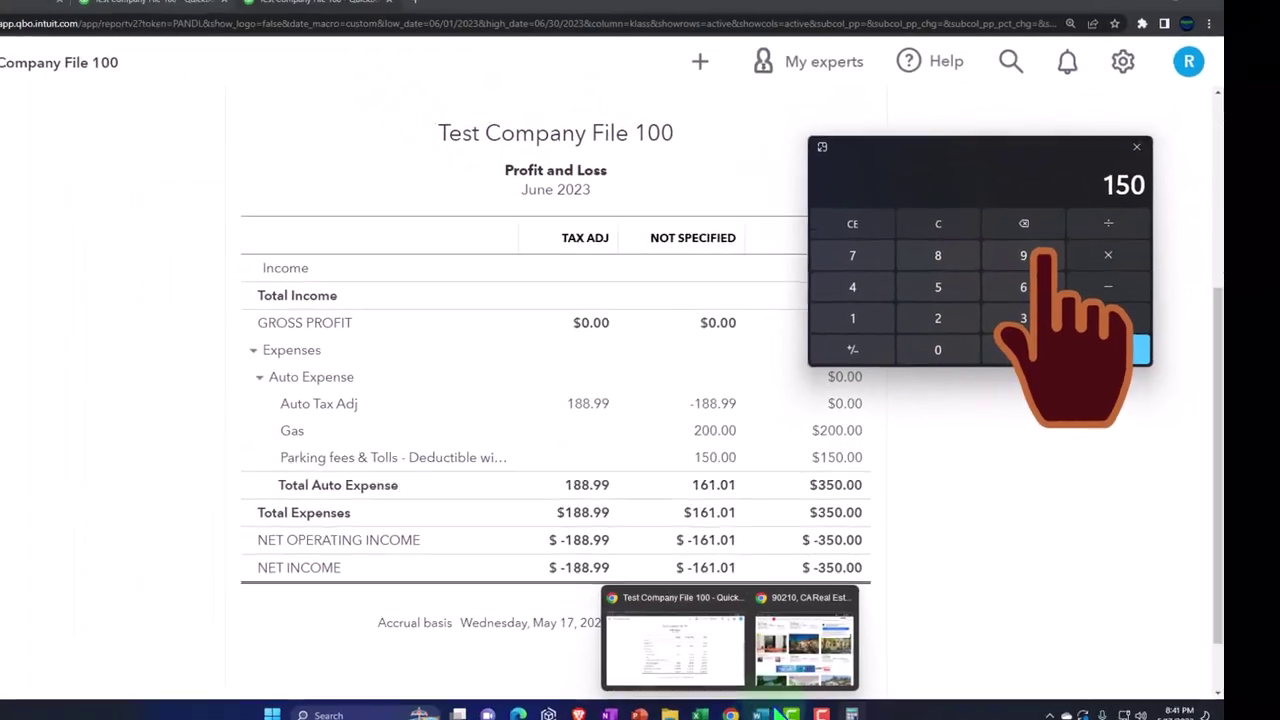
pyautogui.click(728, 683)
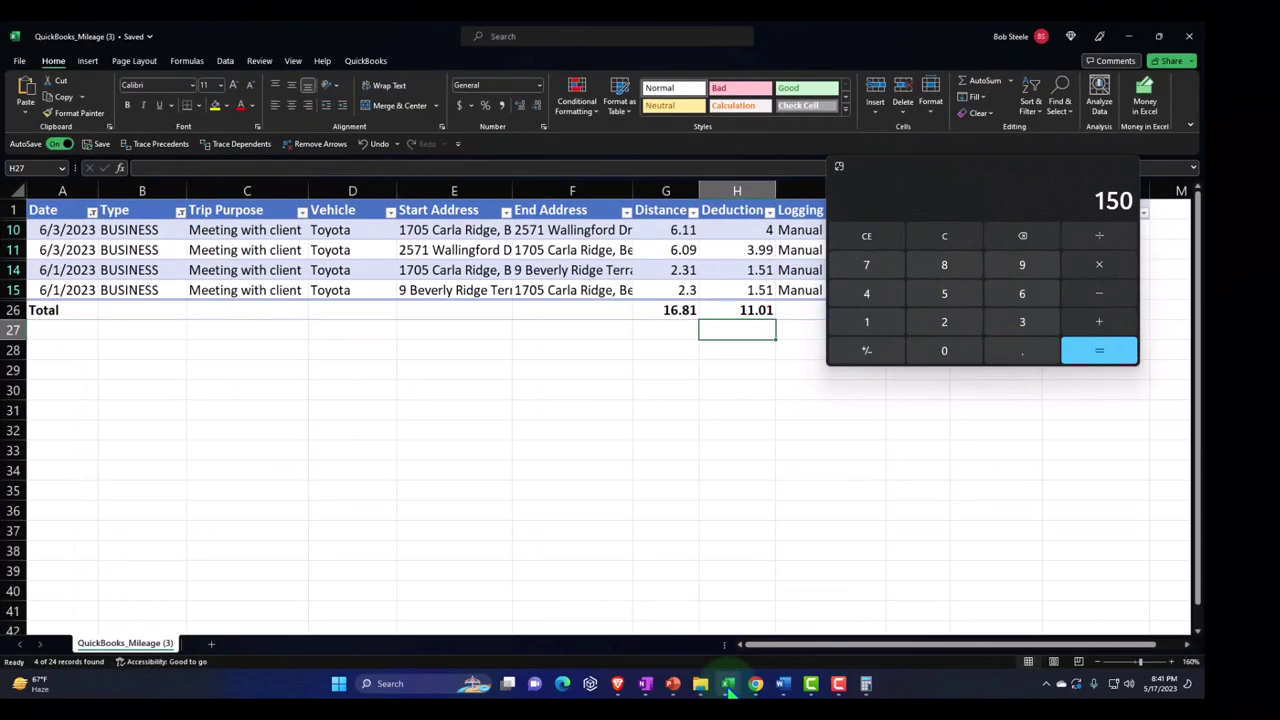
pyautogui.click(729, 688)
pyautogui.click(1100, 322)
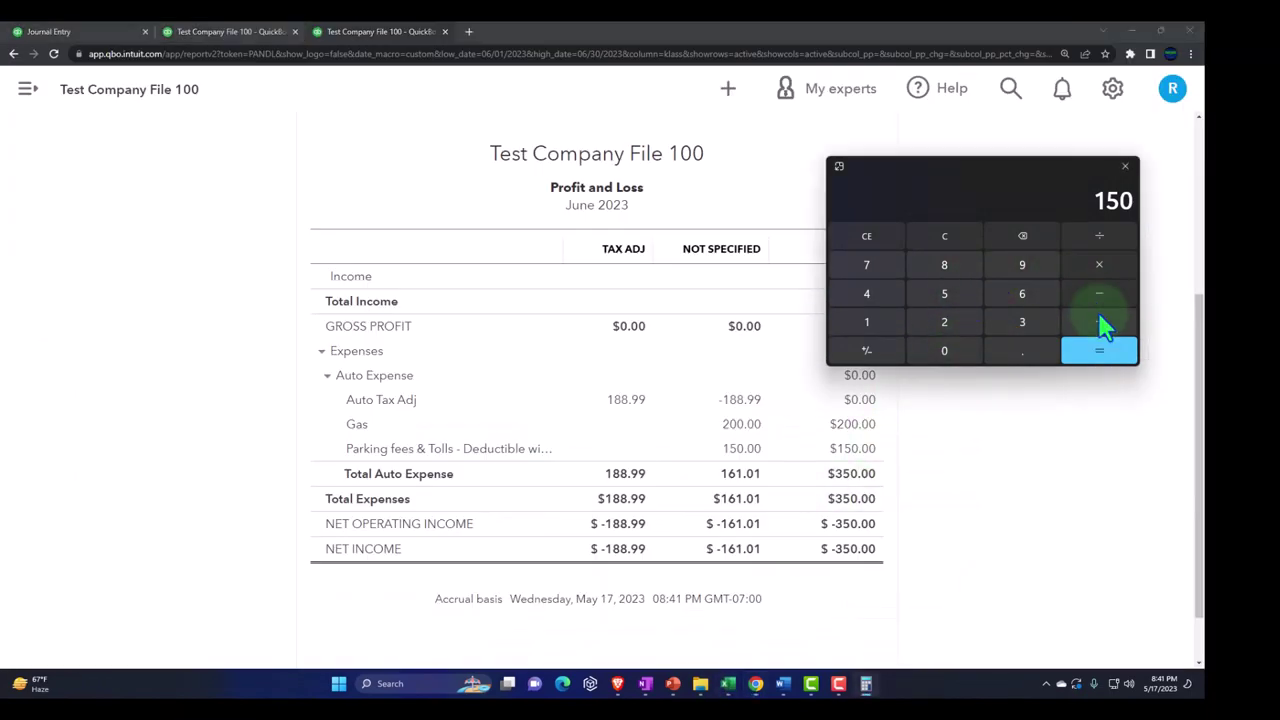
pyautogui.write('11.01')
pyautogui.press('Return')
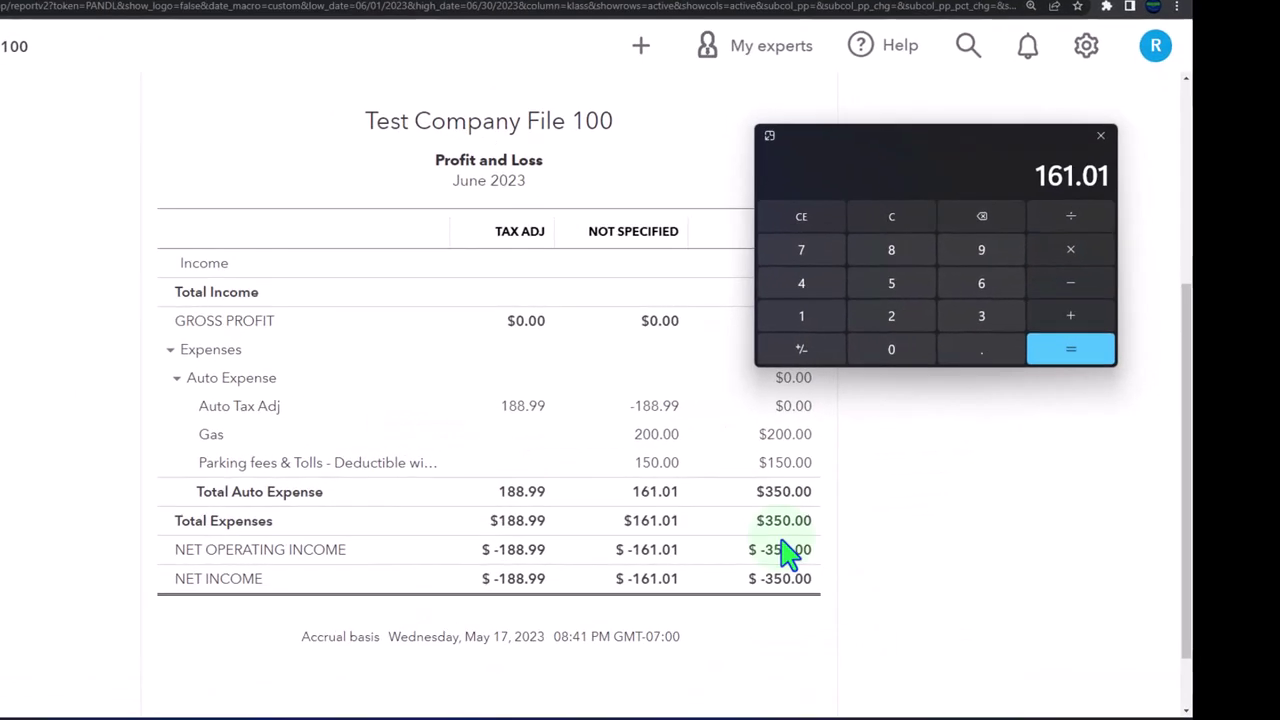
pyautogui.moveTo(822, 104); pyautogui.dragTo(1279, 104)
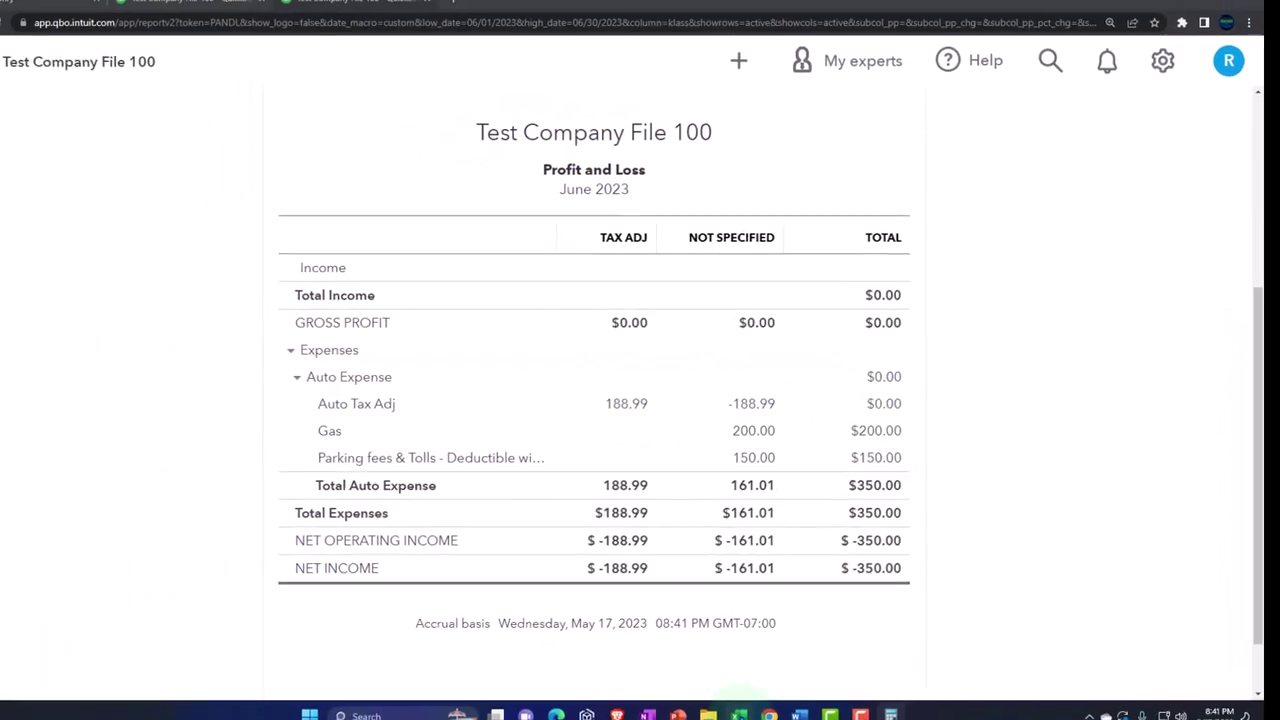
pyautogui.click(739, 712)
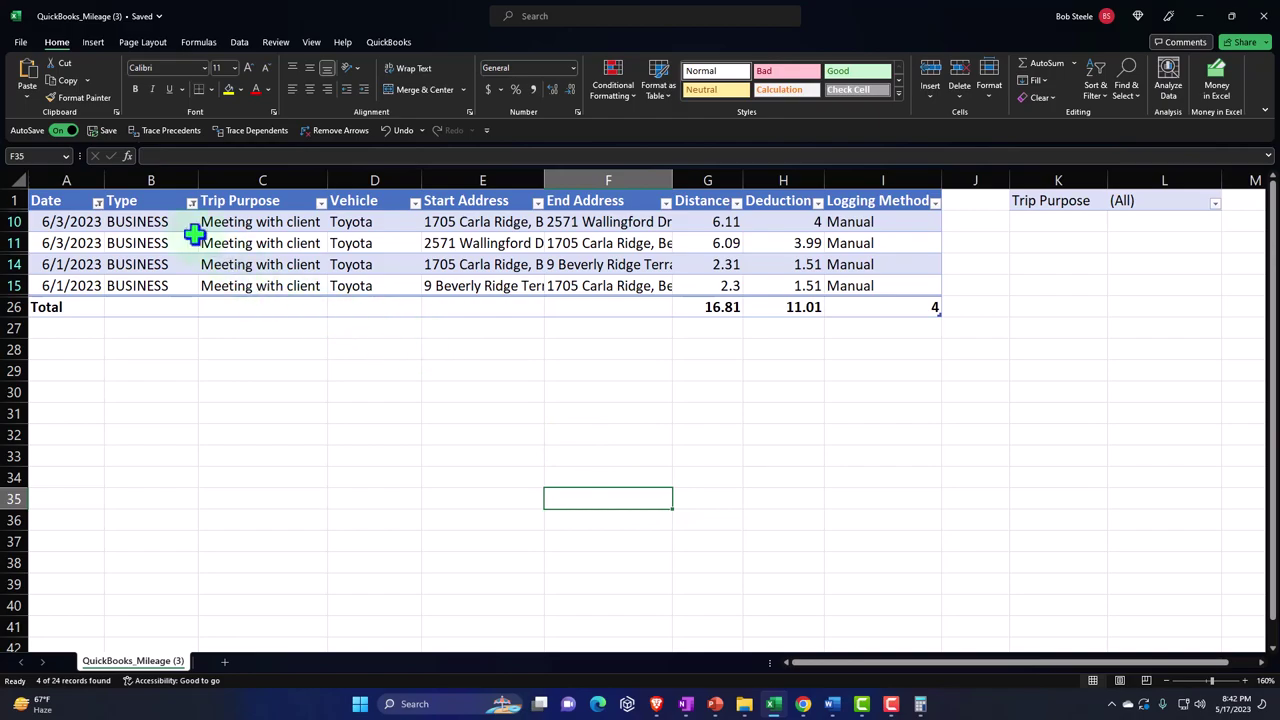
# Filter the mileage table's Type column to show only PERSONAL trips
pyautogui.click(97, 203)
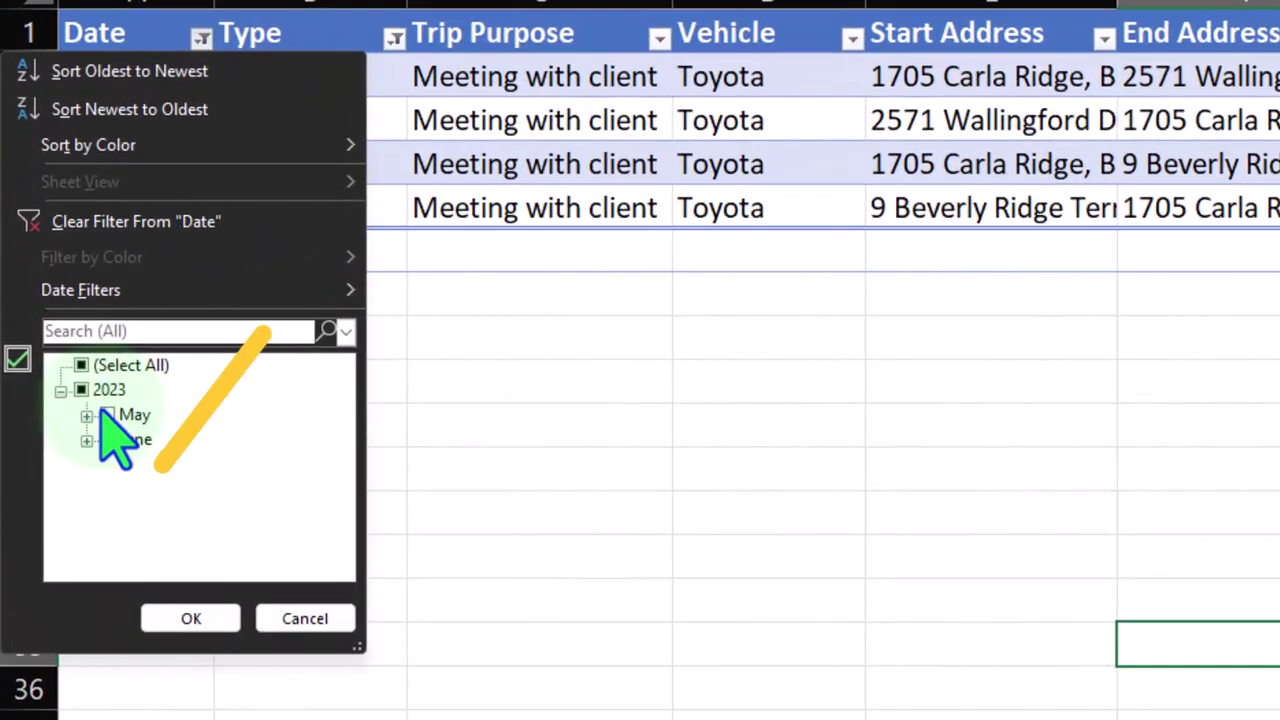
pyautogui.press('Escape')
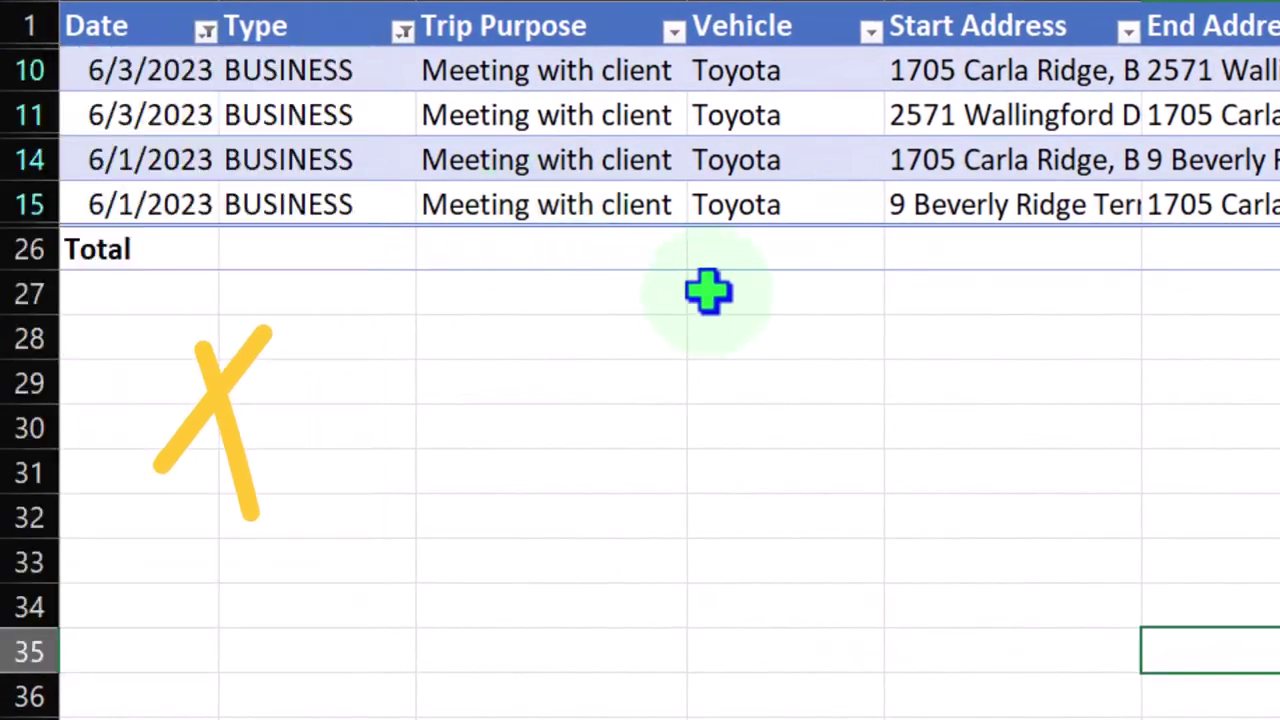
pyautogui.click(402, 31)
pyautogui.click(125, 412)
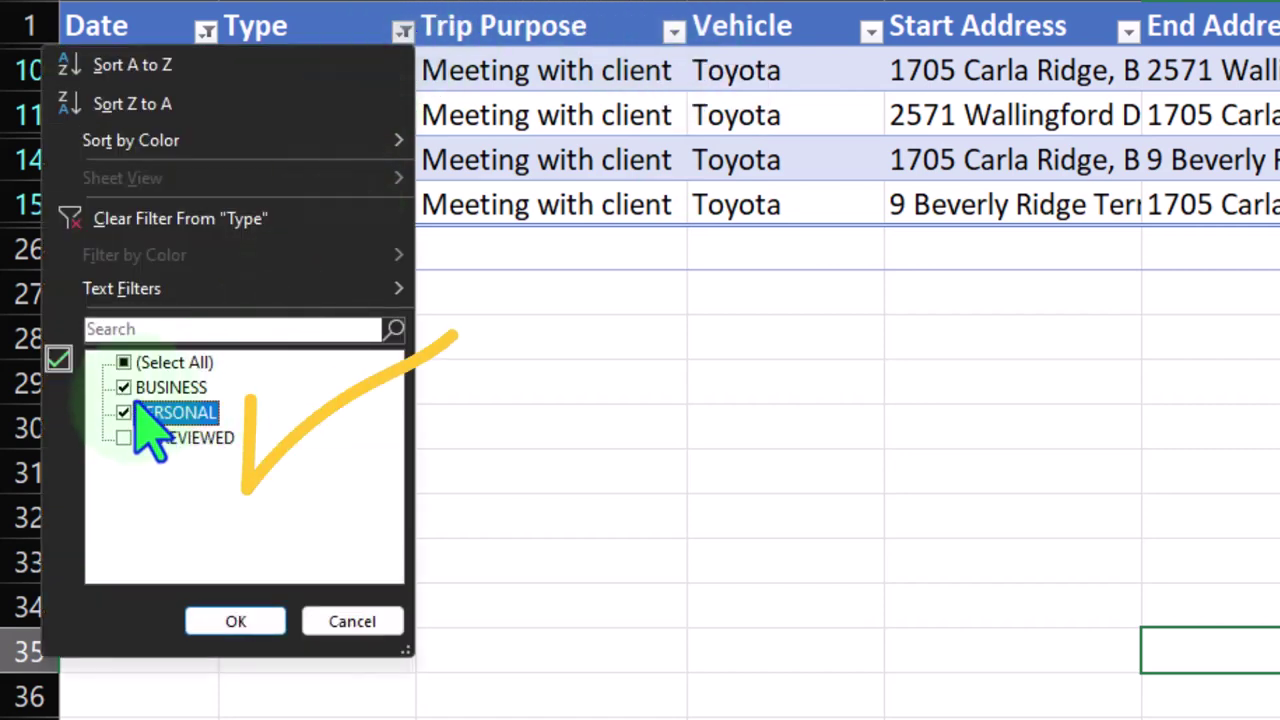
pyautogui.click(125, 388)
pyautogui.click(212, 628)
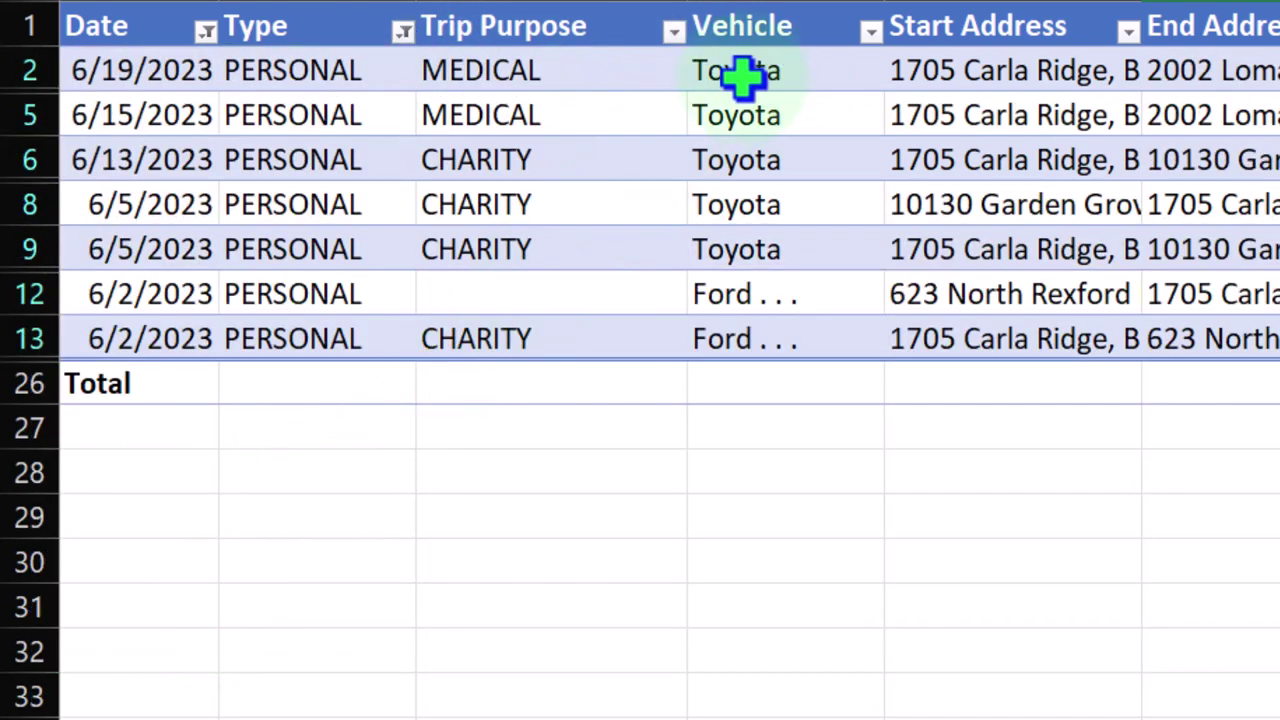
# Filter Trip Purpose to CHARITY trips only, then go back to the Profit and Loss
pyautogui.click(674, 33)
pyautogui.click(395, 389)
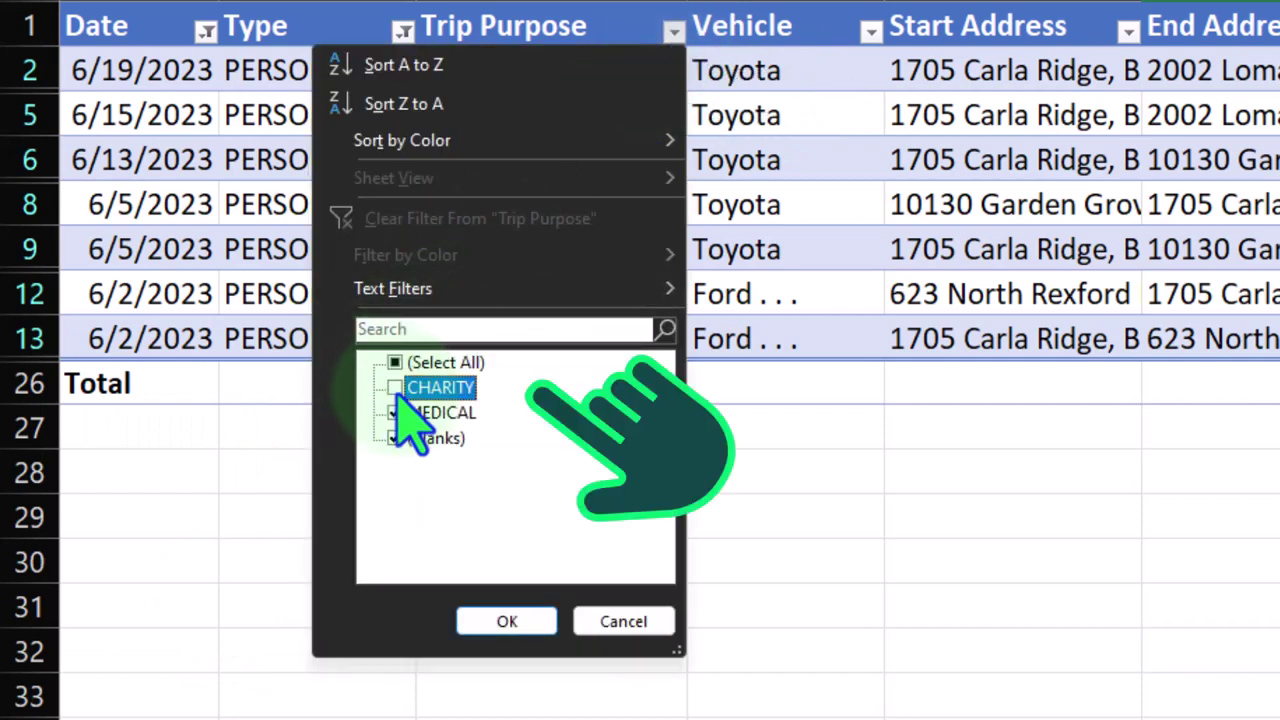
pyautogui.click(395, 413)
pyautogui.click(395, 438)
pyautogui.click(395, 388)
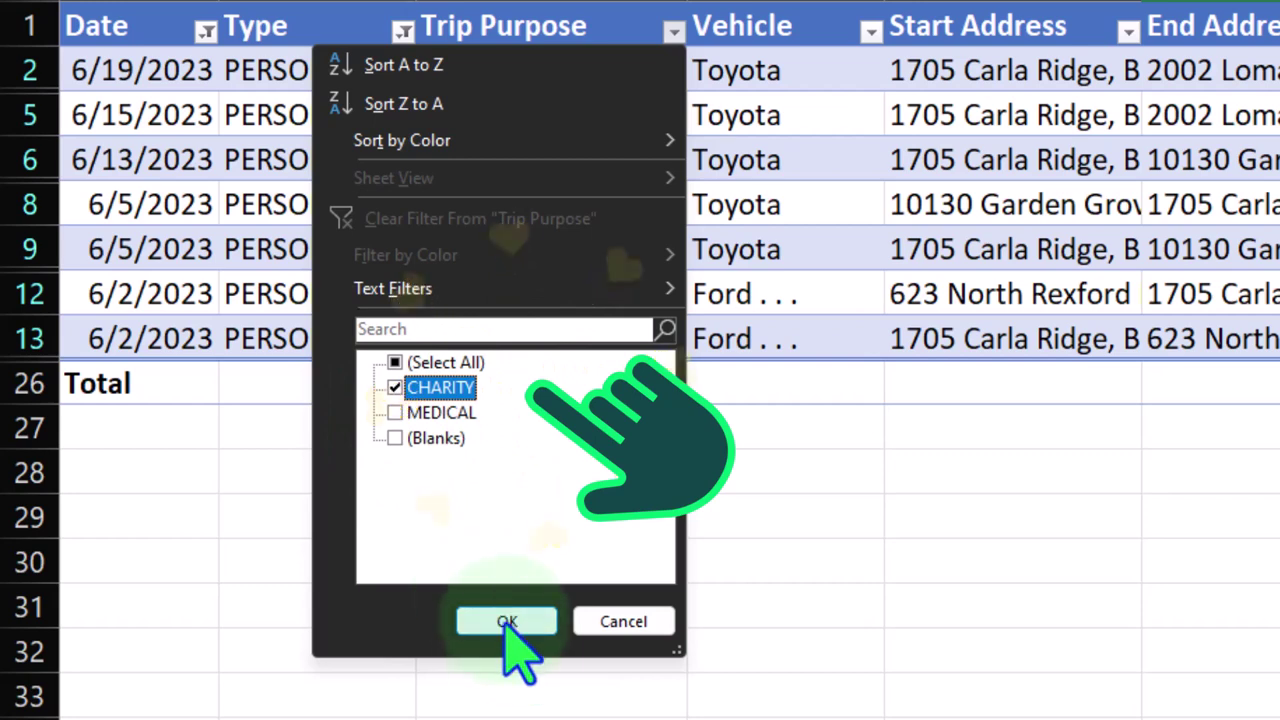
pyautogui.click(507, 622)
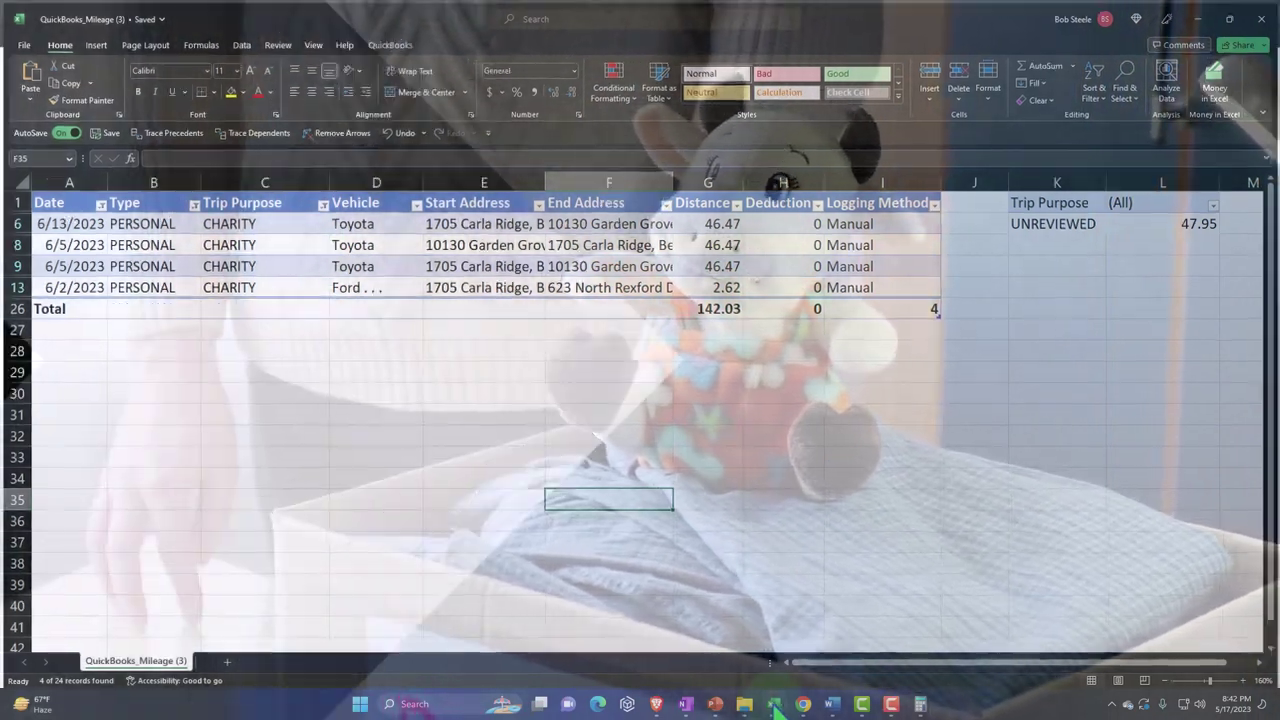
pyautogui.click(775, 704)
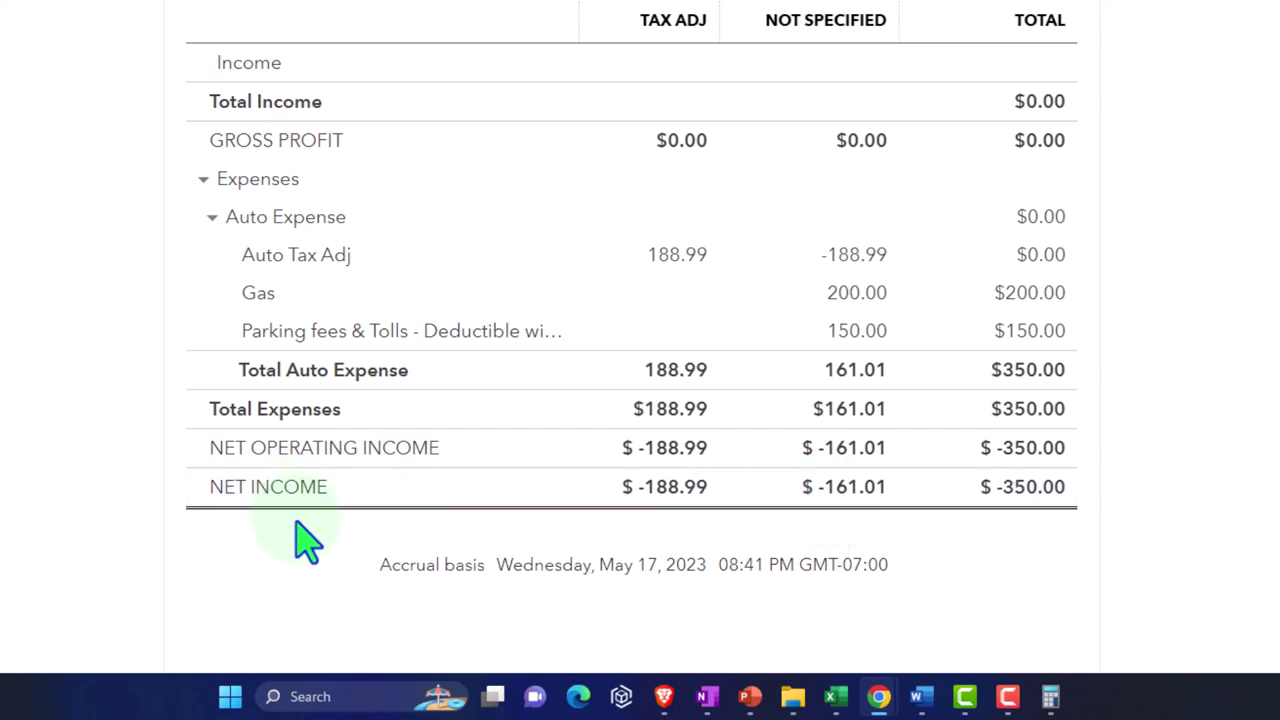
pyautogui.scroll(5, 306, 540)
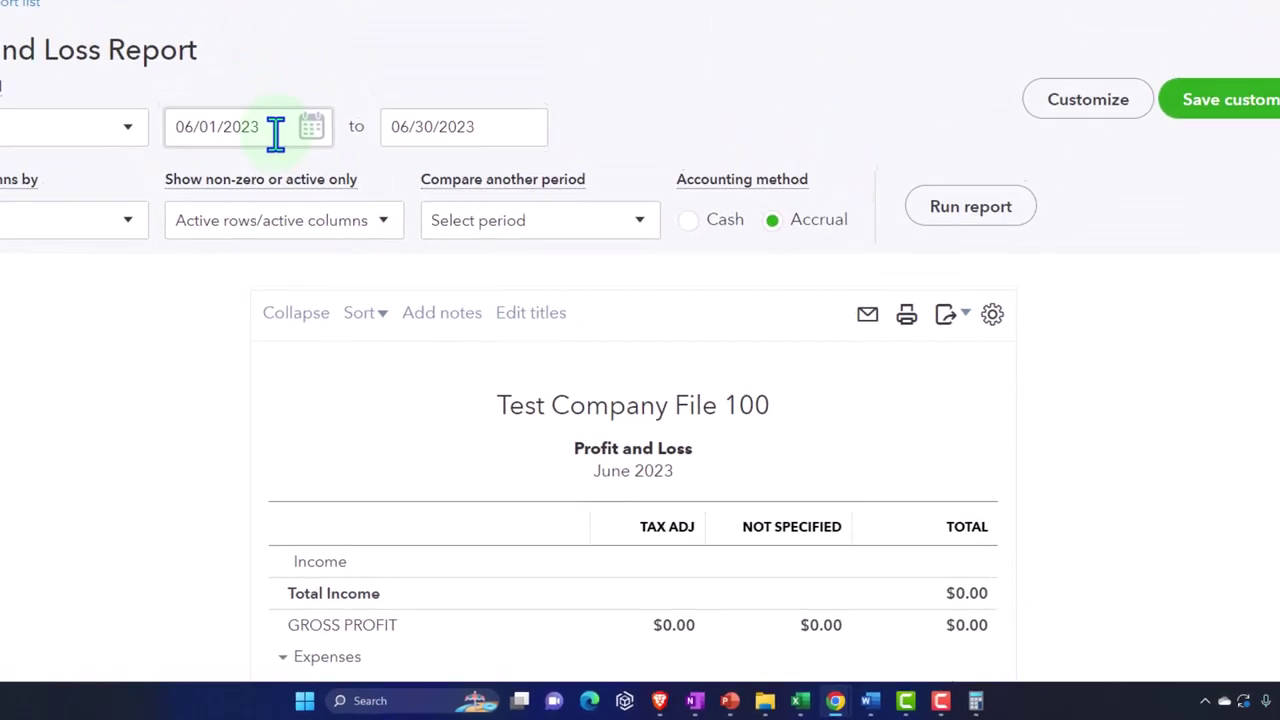
# Rerun the Profit and Loss for 01/01/2023 to 12/31/2023 and review the Expenses section
pyautogui.click(275, 133)
pyautogui.write('01/')
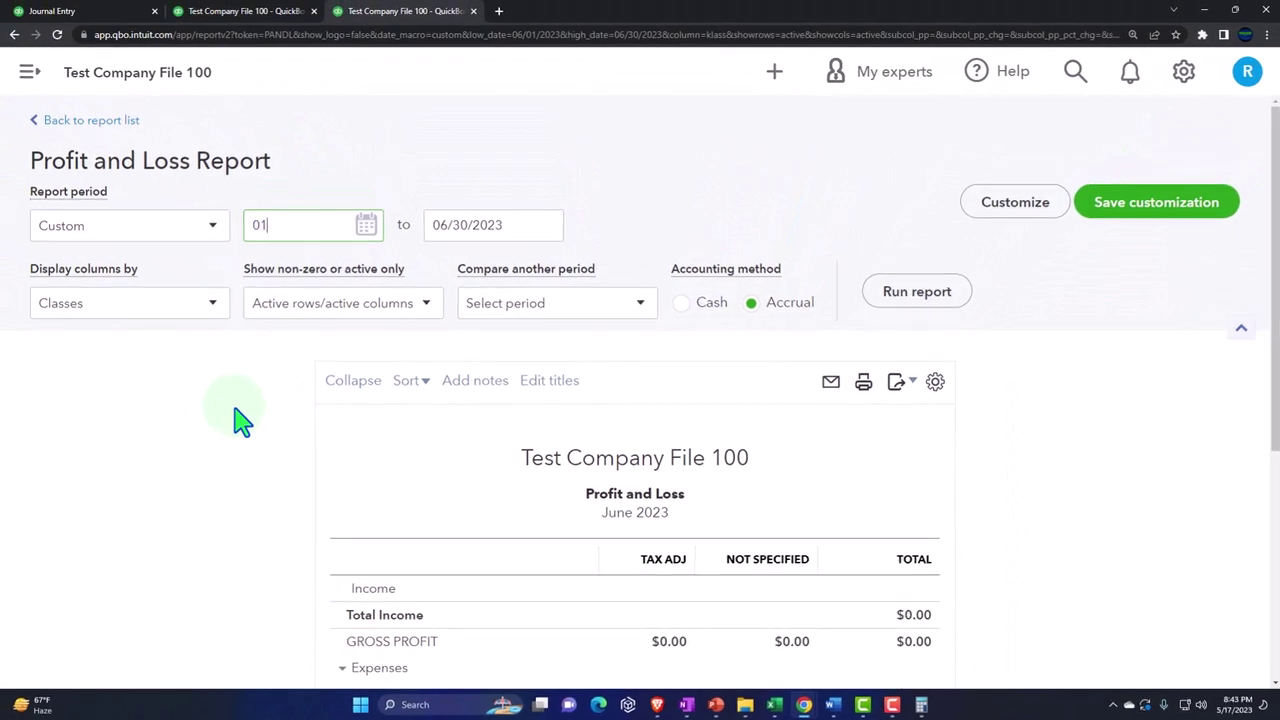
pyautogui.write('01/2023')
pyautogui.press('Tab')
pyautogui.write('12/31/2023')
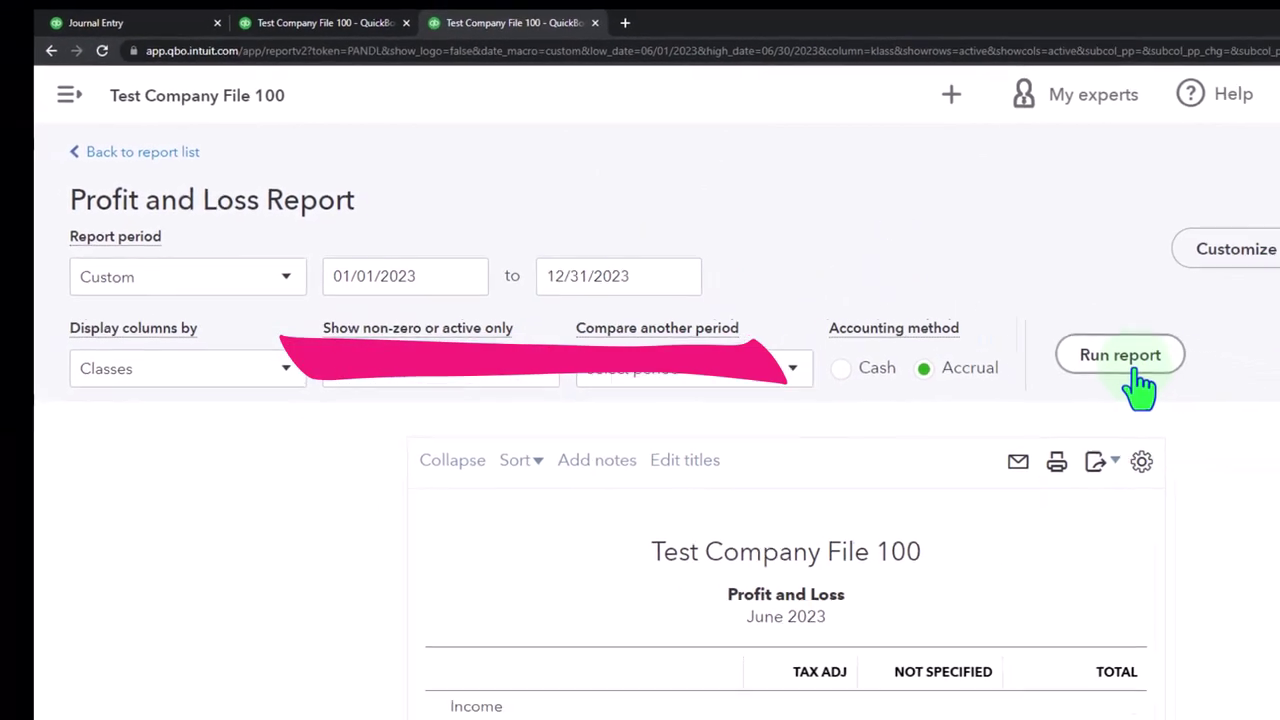
pyautogui.click(1135, 370)
pyautogui.scroll(-3, 960, 320)
pyautogui.scroll(-1, 1025, 408)
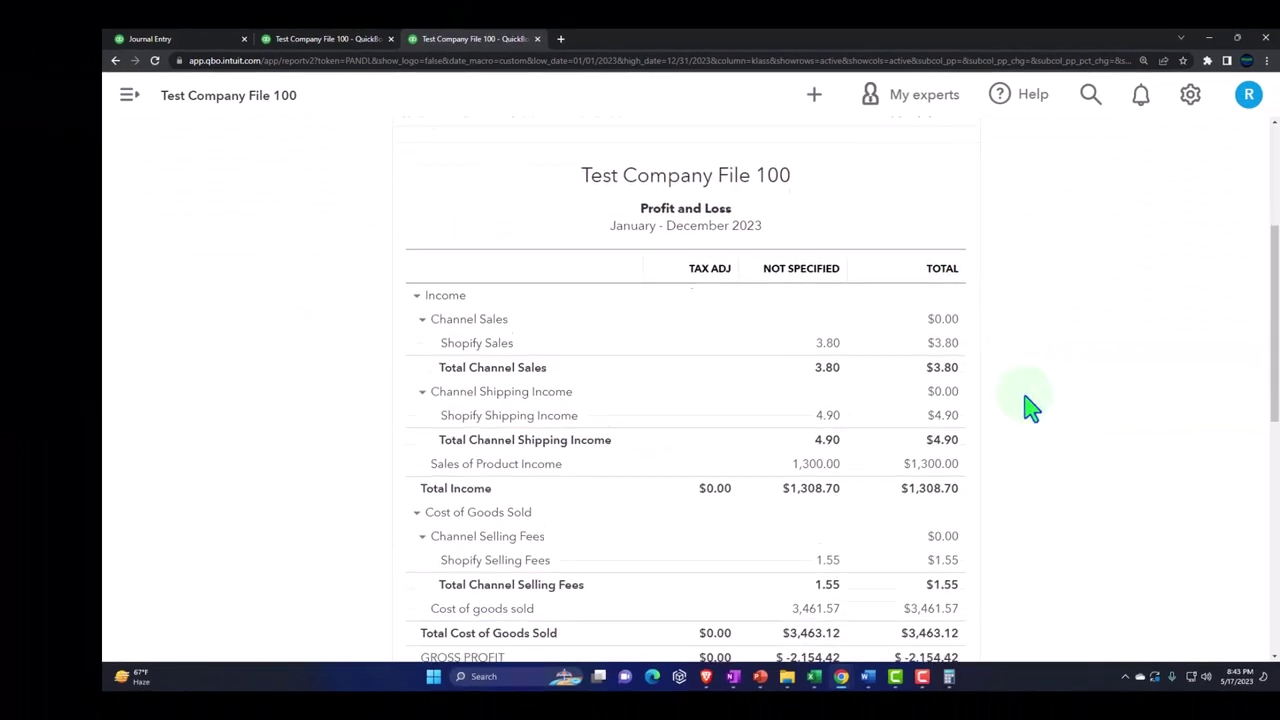
pyautogui.scroll(-3, 1030, 408)
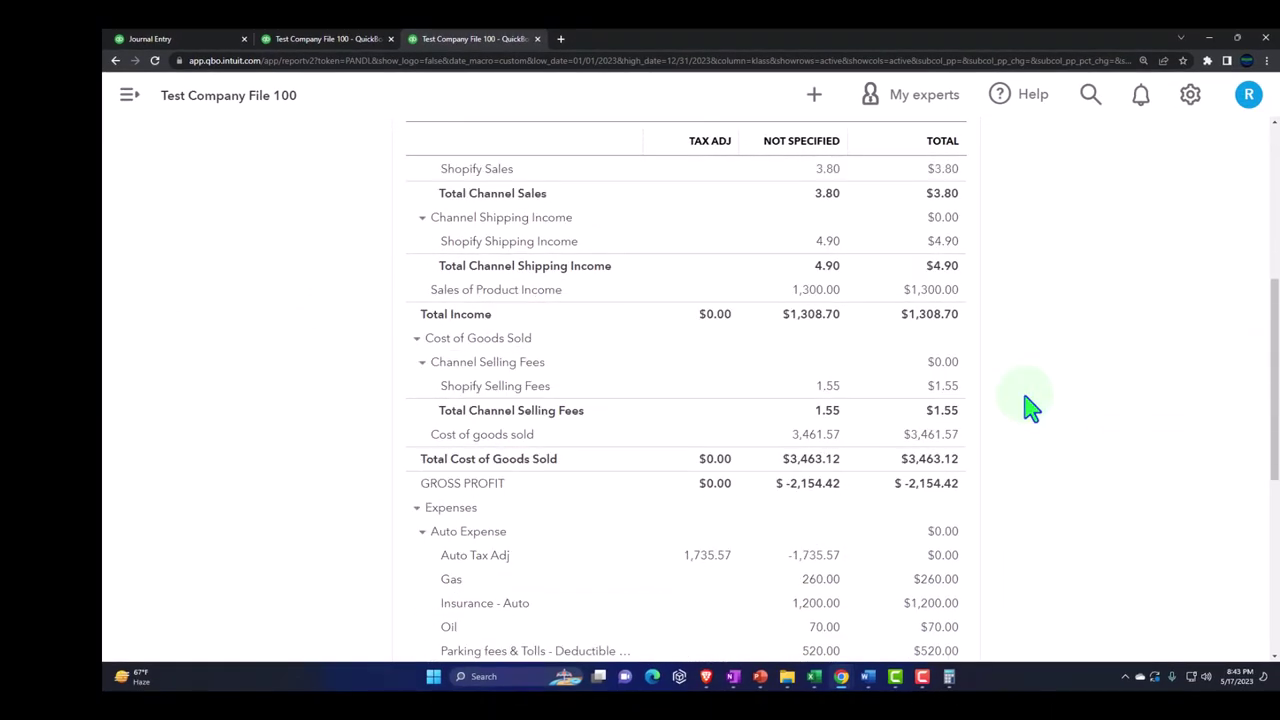
pyautogui.scroll(-2, 1030, 408)
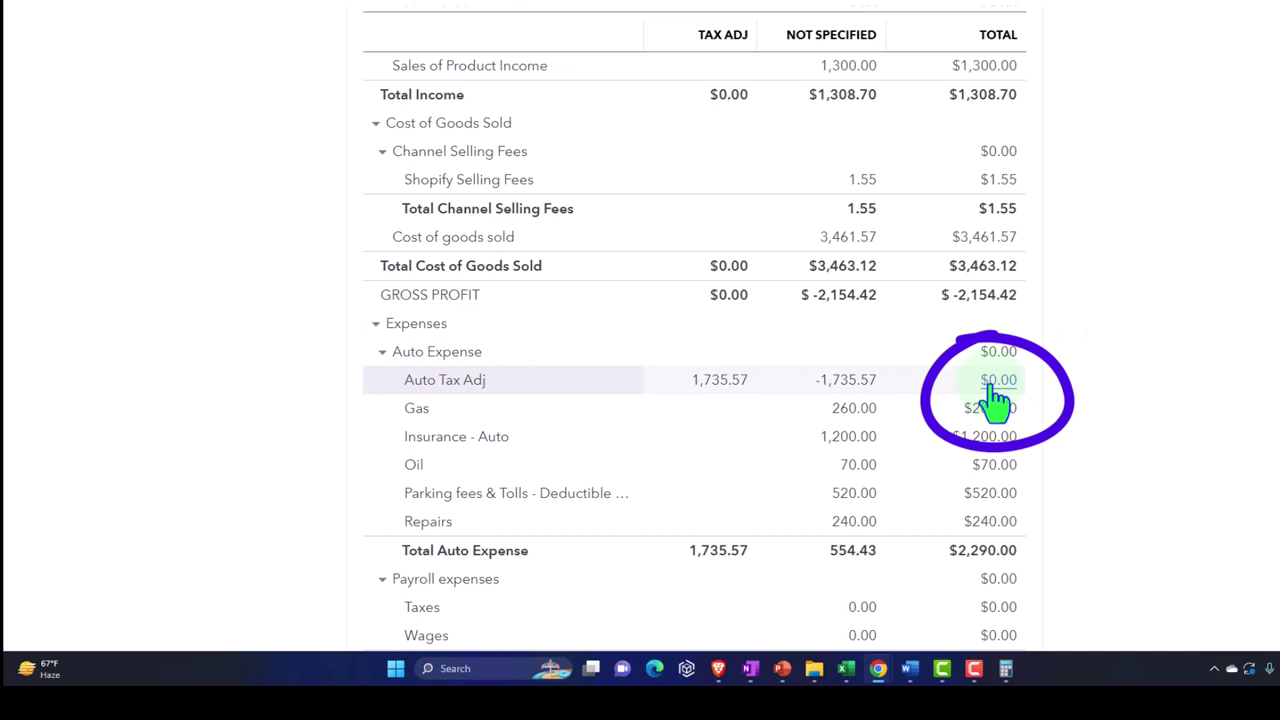
pyautogui.scroll(-4, 997, 400)
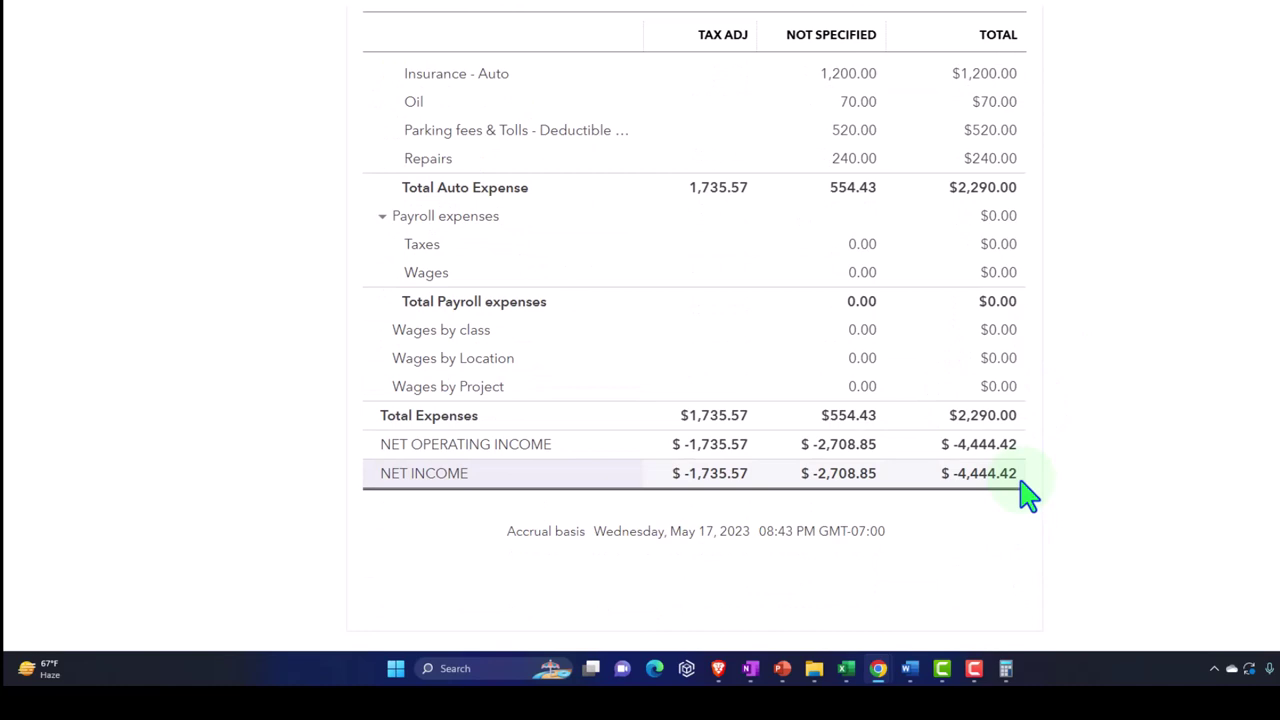
pyautogui.scroll(3, 1030, 495)
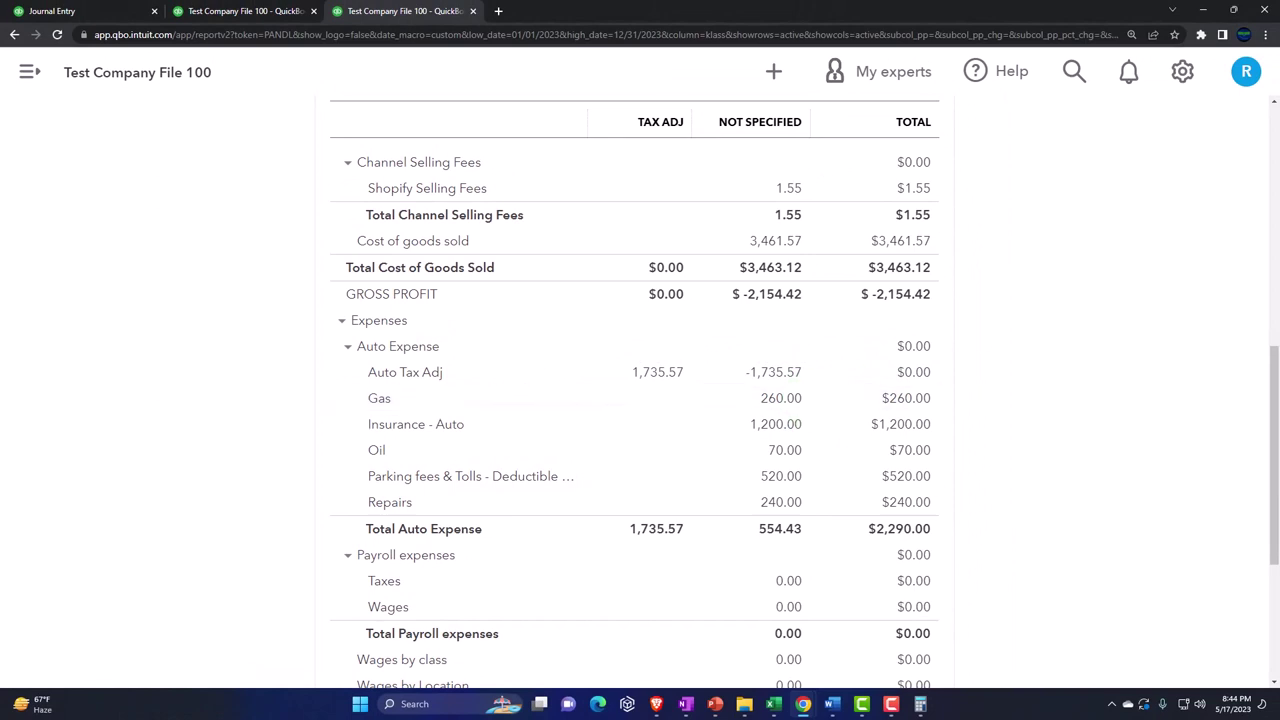
# Add 520 parking fees to the 2023 mileage deduction of 34.43 to confirm 554.43
pyautogui.moveTo(1279, 180); pyautogui.dragTo(1063, 138)
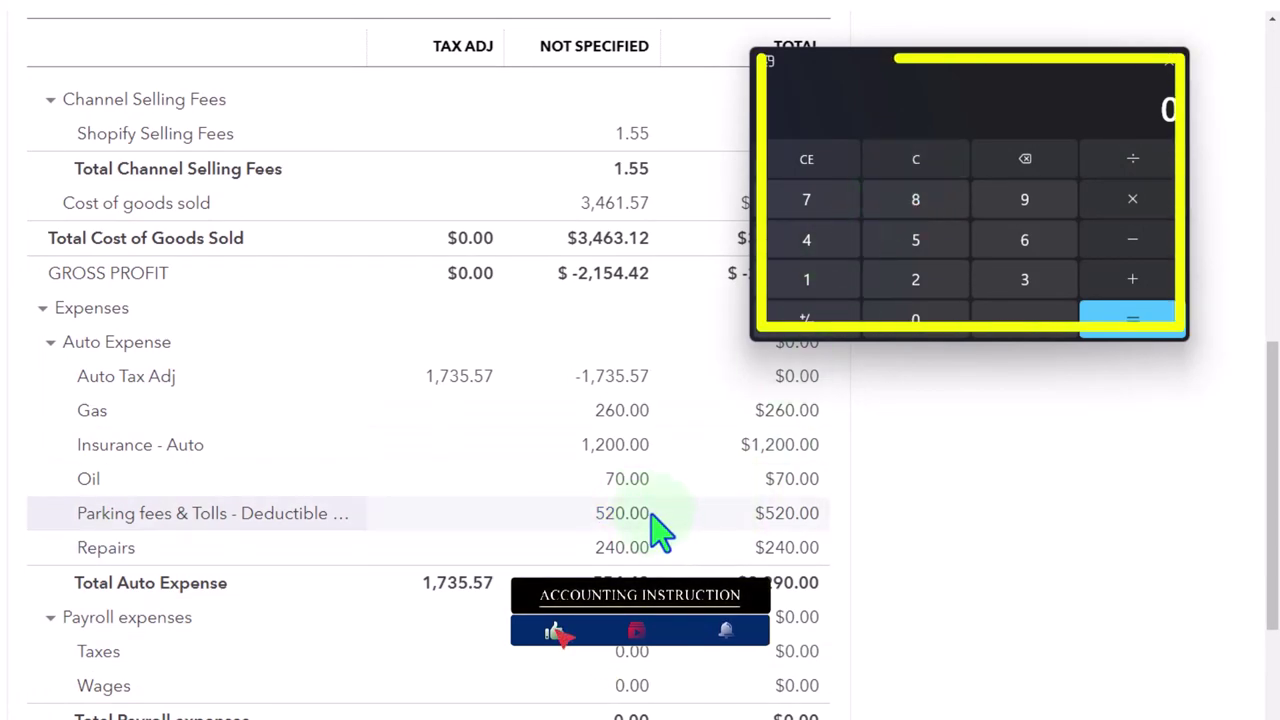
pyautogui.write('520')
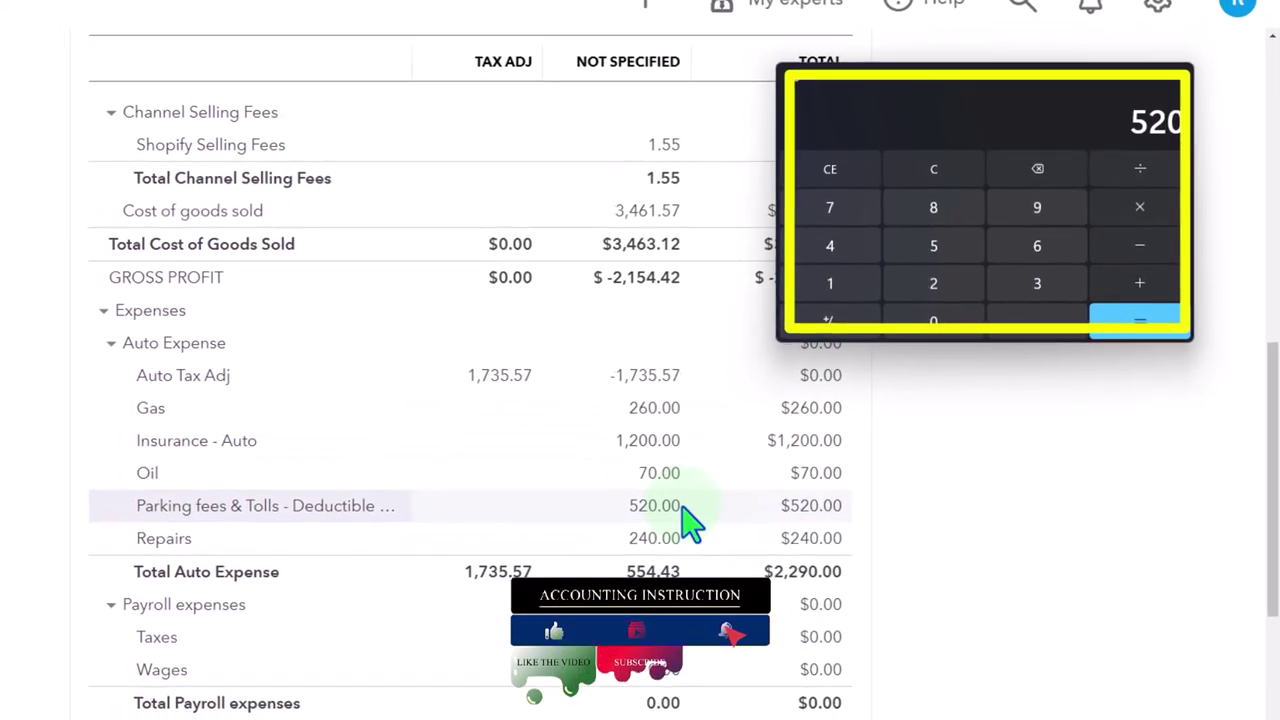
pyautogui.click(100, 12)
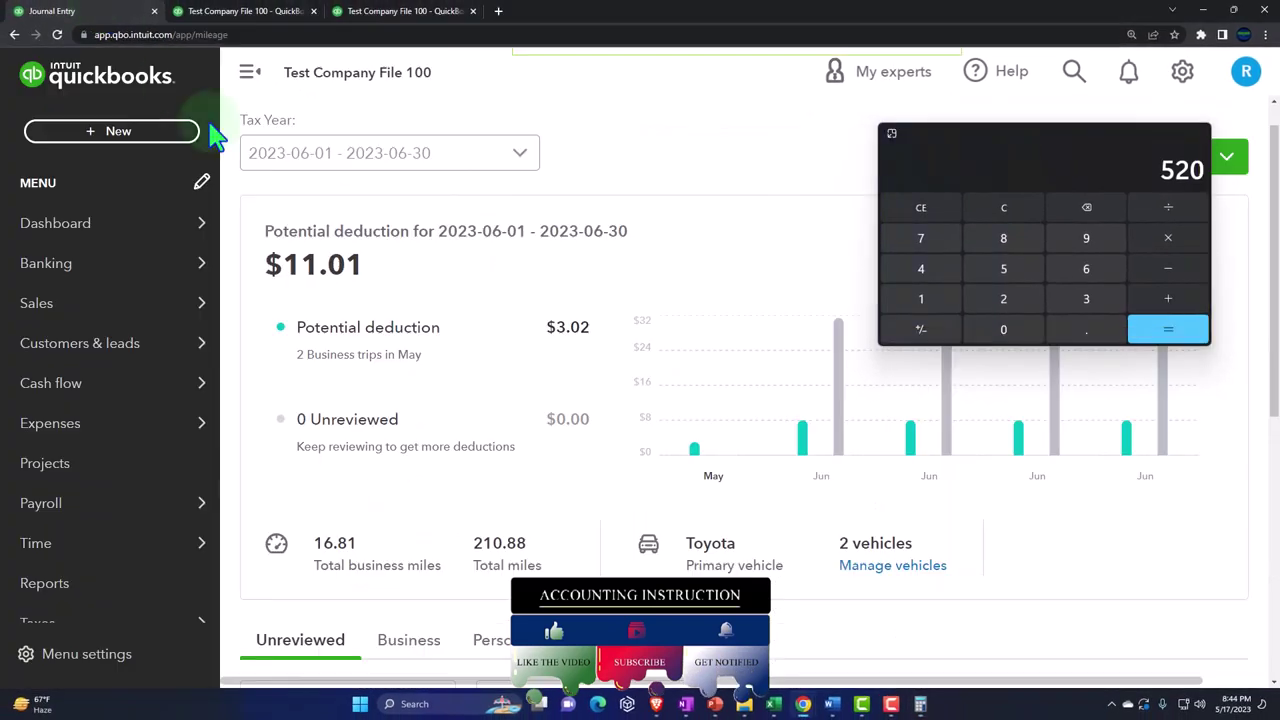
pyautogui.click(520, 158)
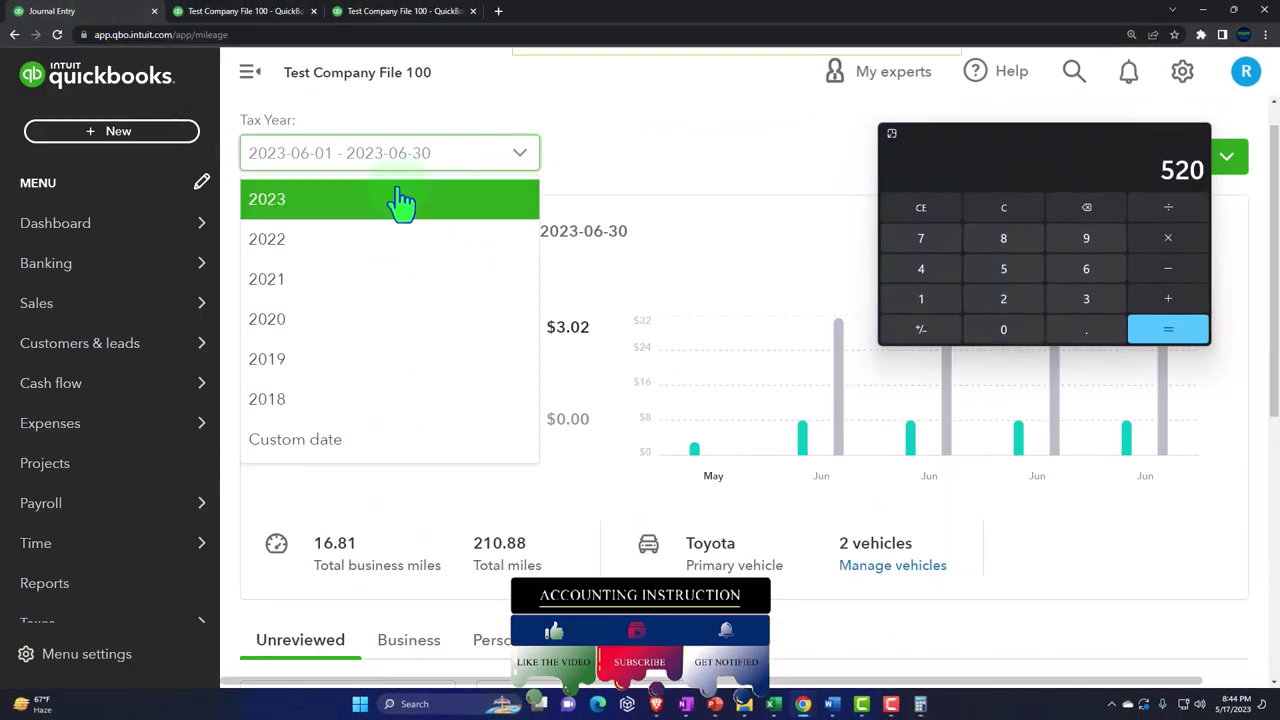
pyautogui.click(333, 205)
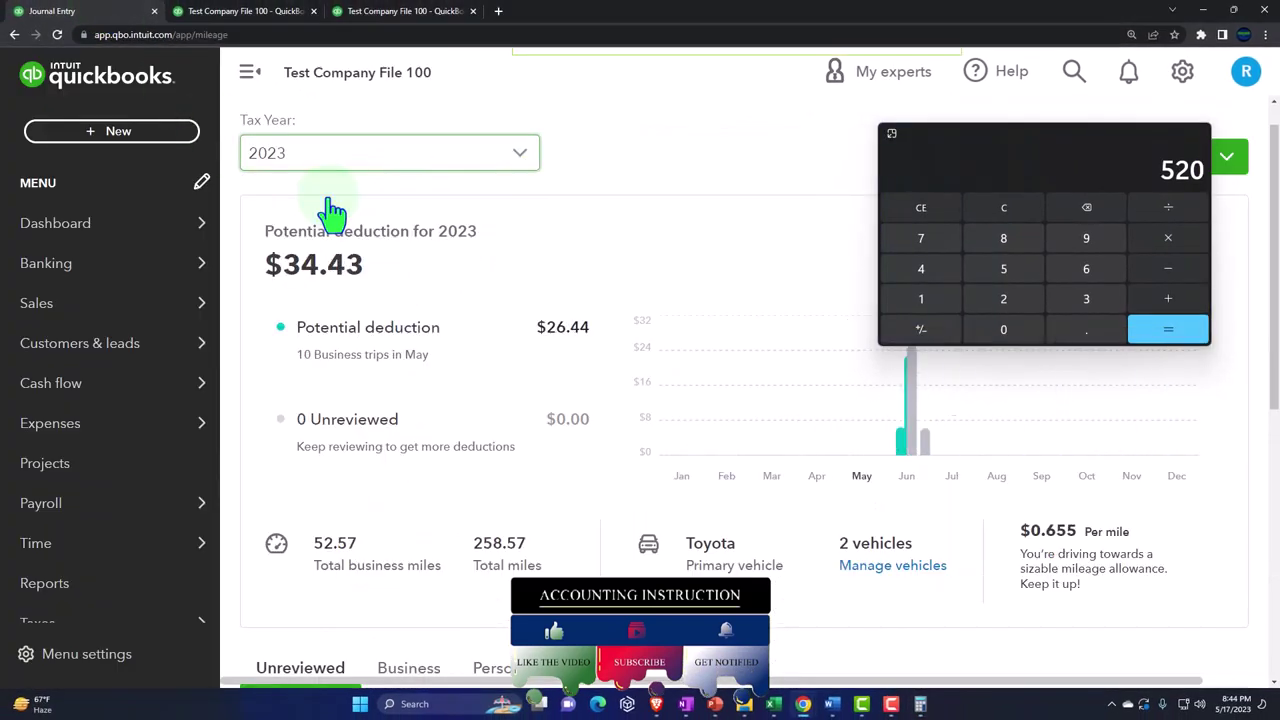
pyautogui.click(1165, 305)
pyautogui.write('34.43')
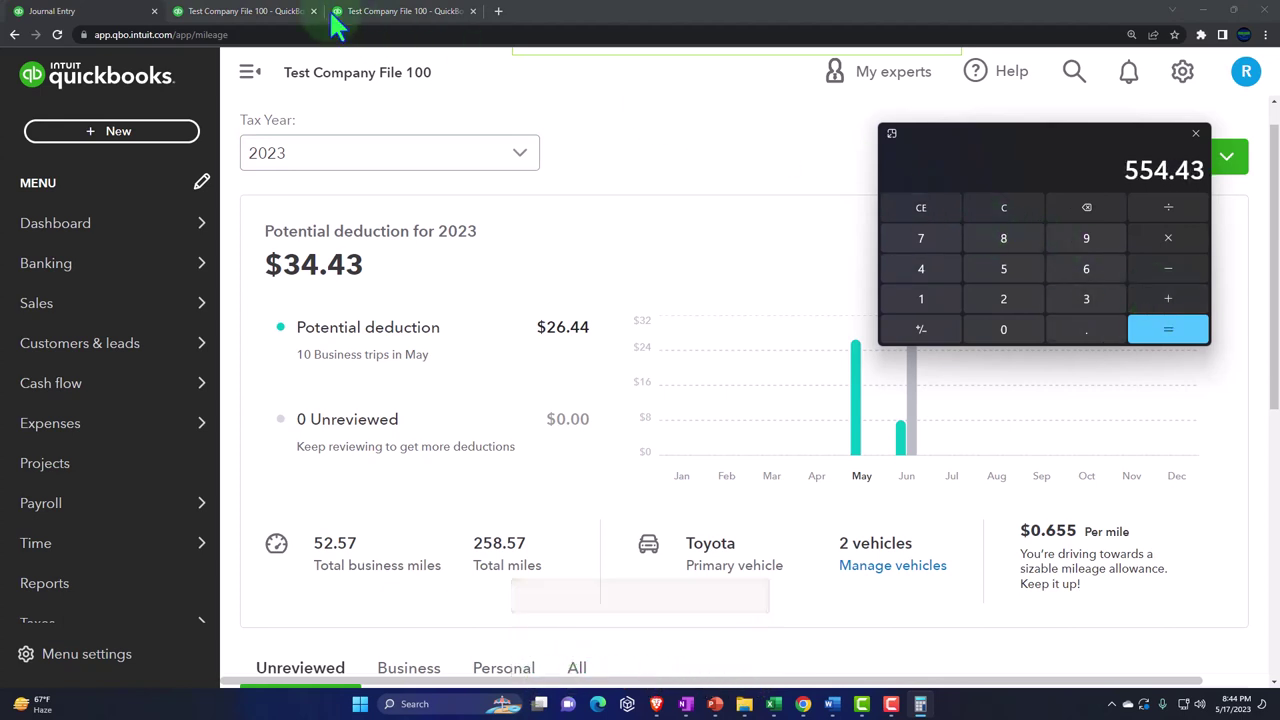
pyautogui.click(376, 12)
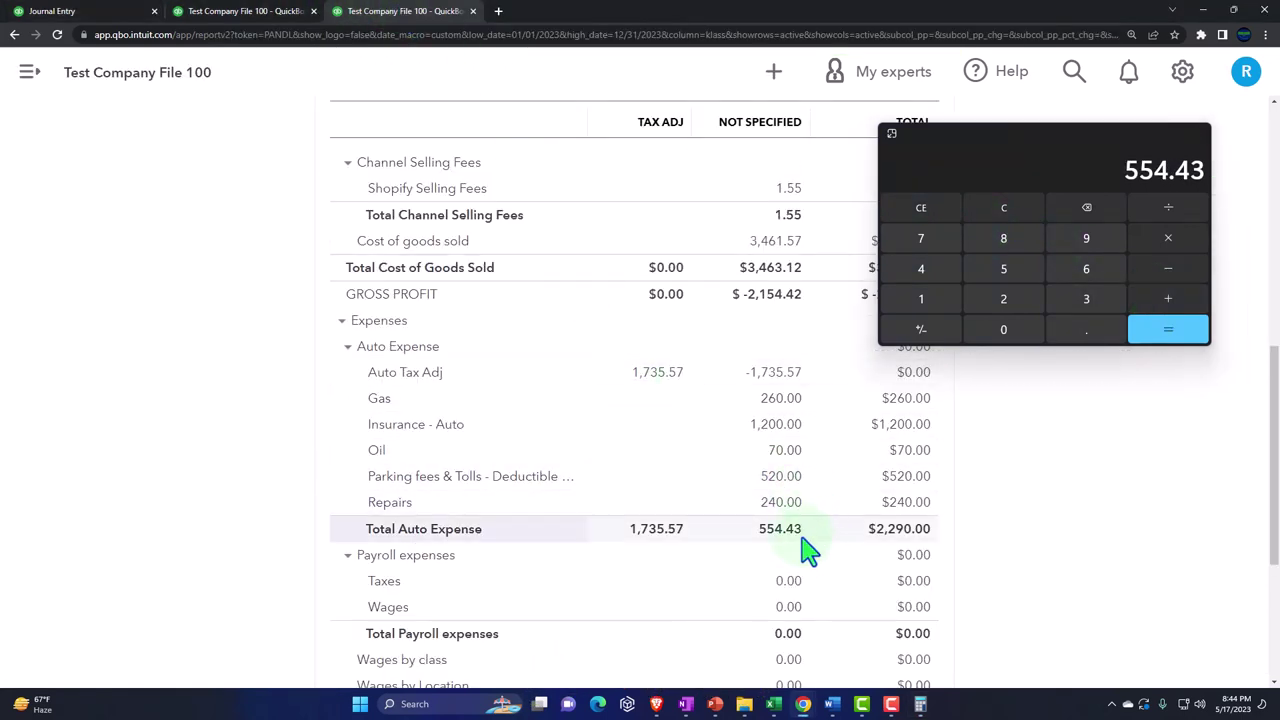
pyautogui.hotkey('alt', 'F4')
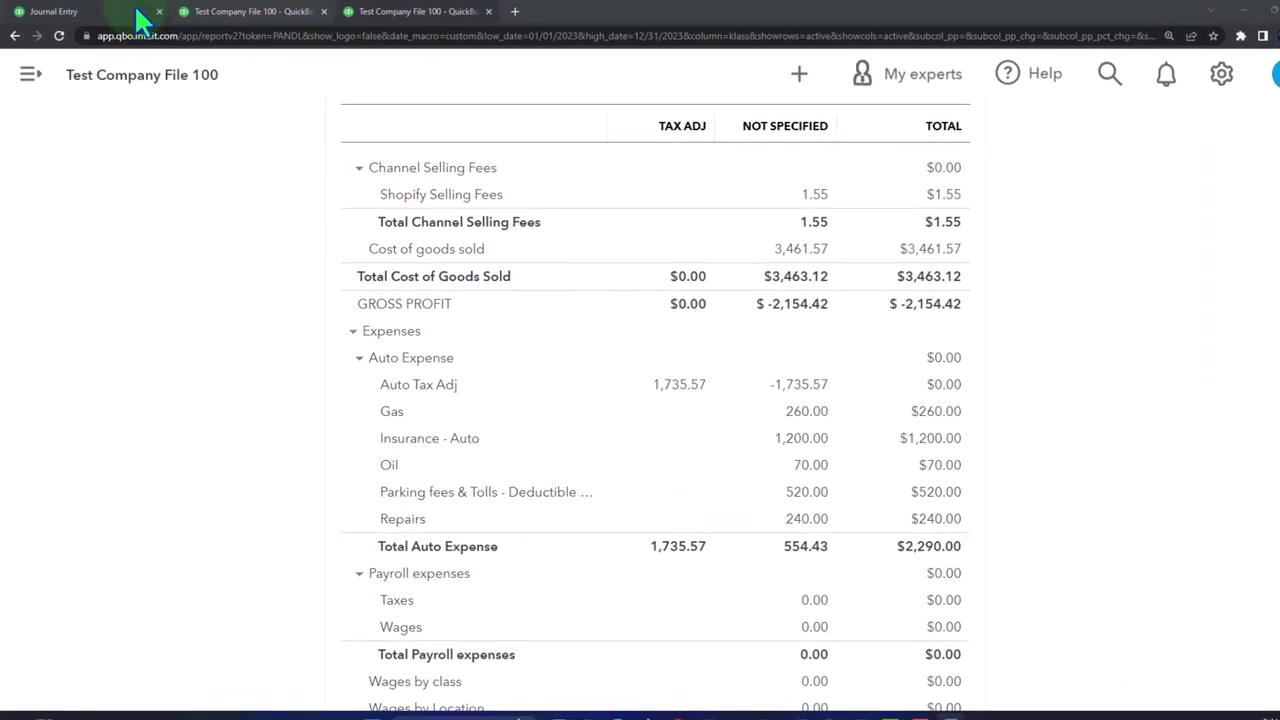
# Widen the mileage filters to include UNREVIEWED types, May dates and all trip purposes
pyautogui.click(140, 14)
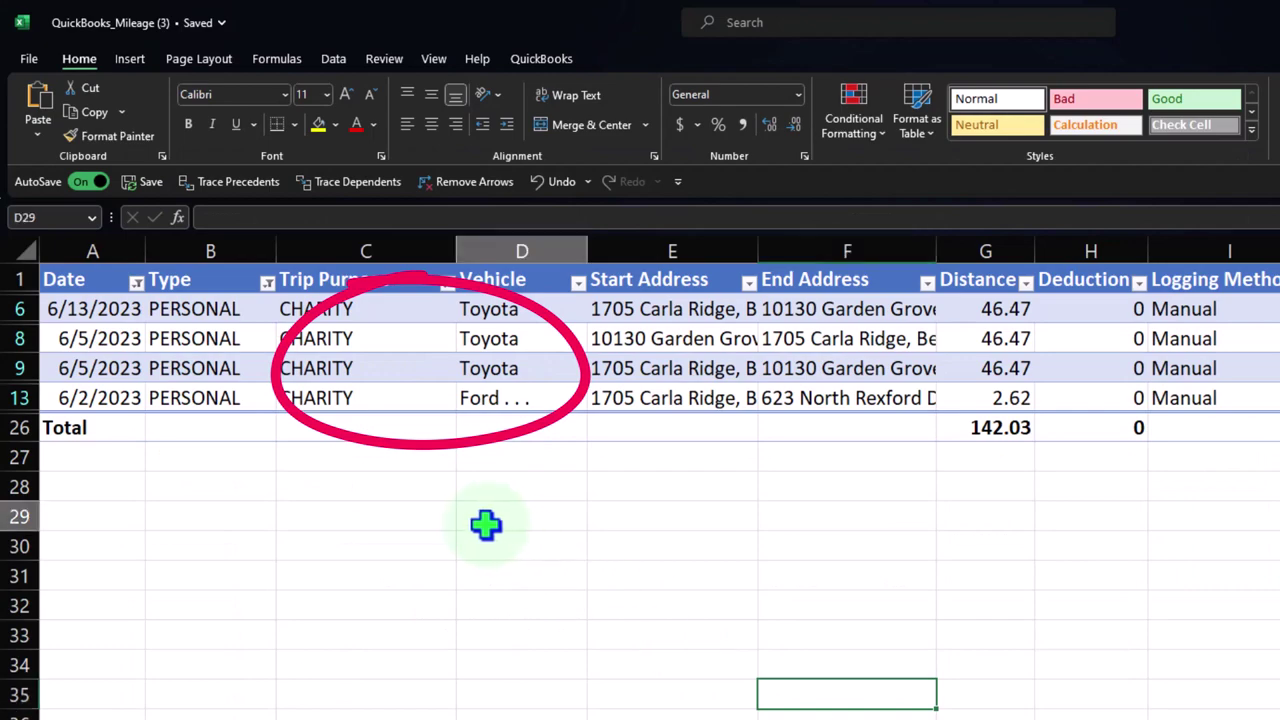
pyautogui.click(268, 284)
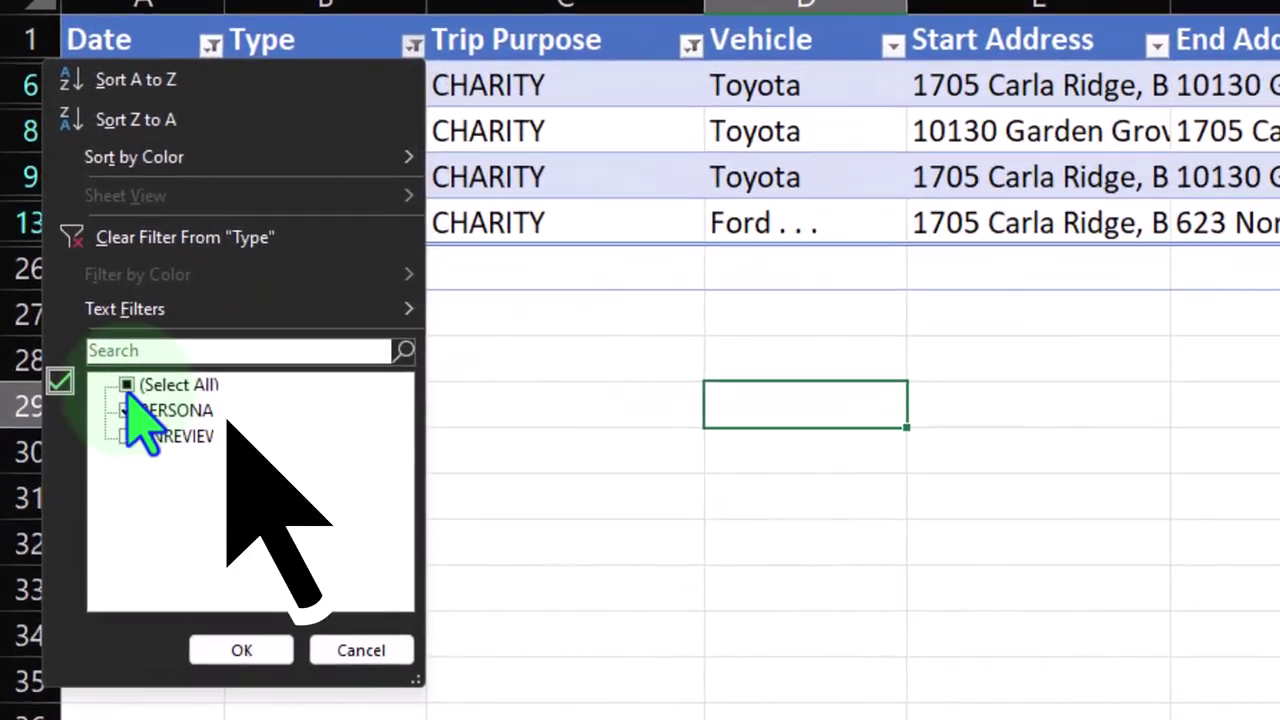
pyautogui.click(113, 467)
pyautogui.click(214, 657)
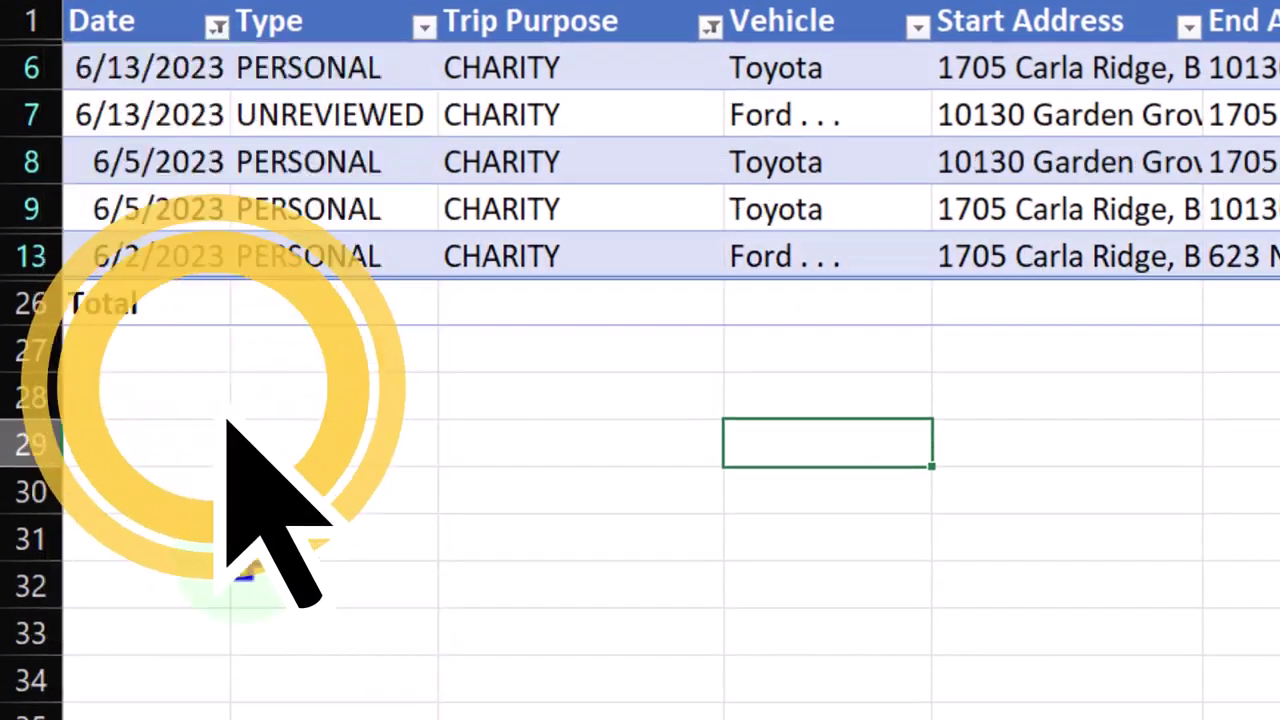
pyautogui.click(216, 24)
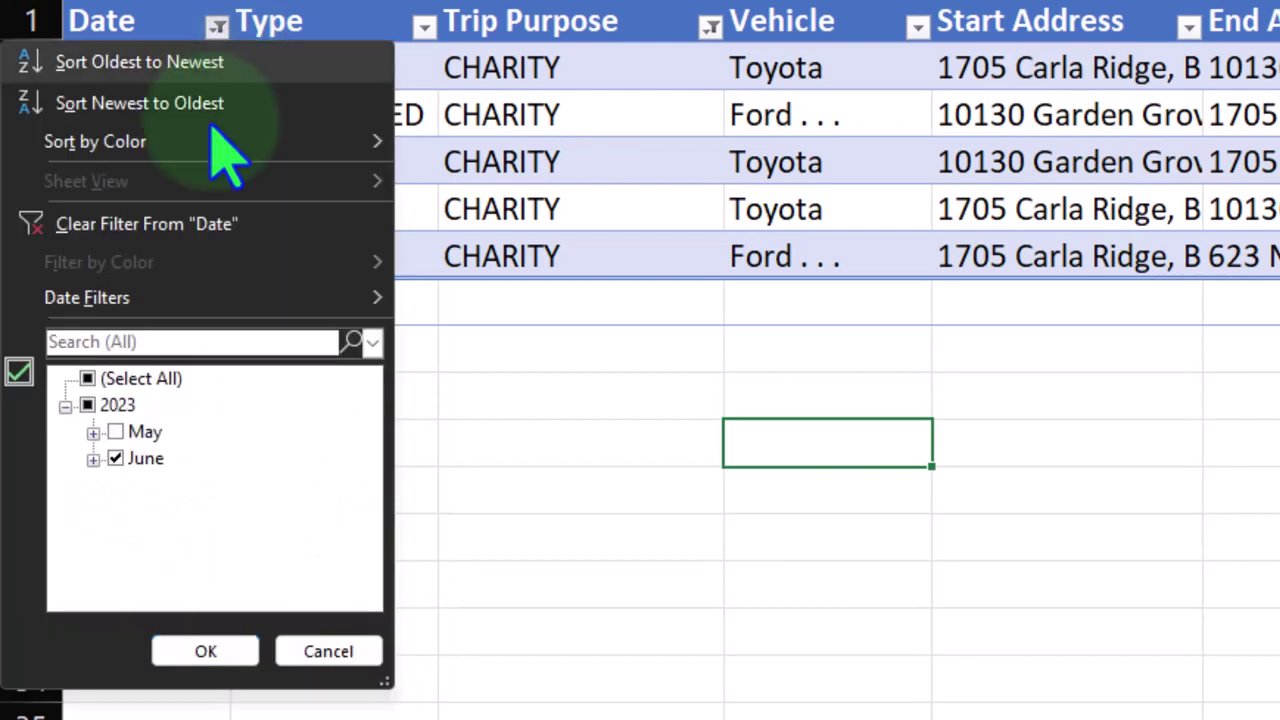
pyautogui.click(116, 433)
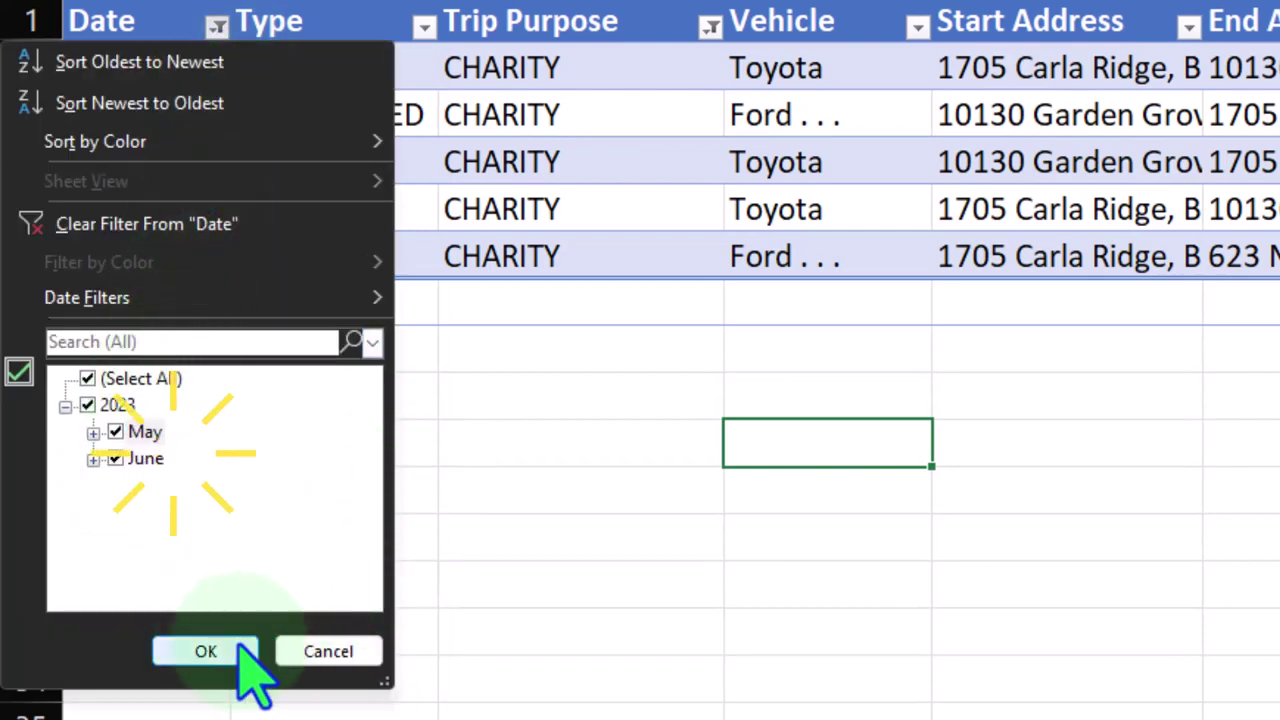
pyautogui.click(230, 651)
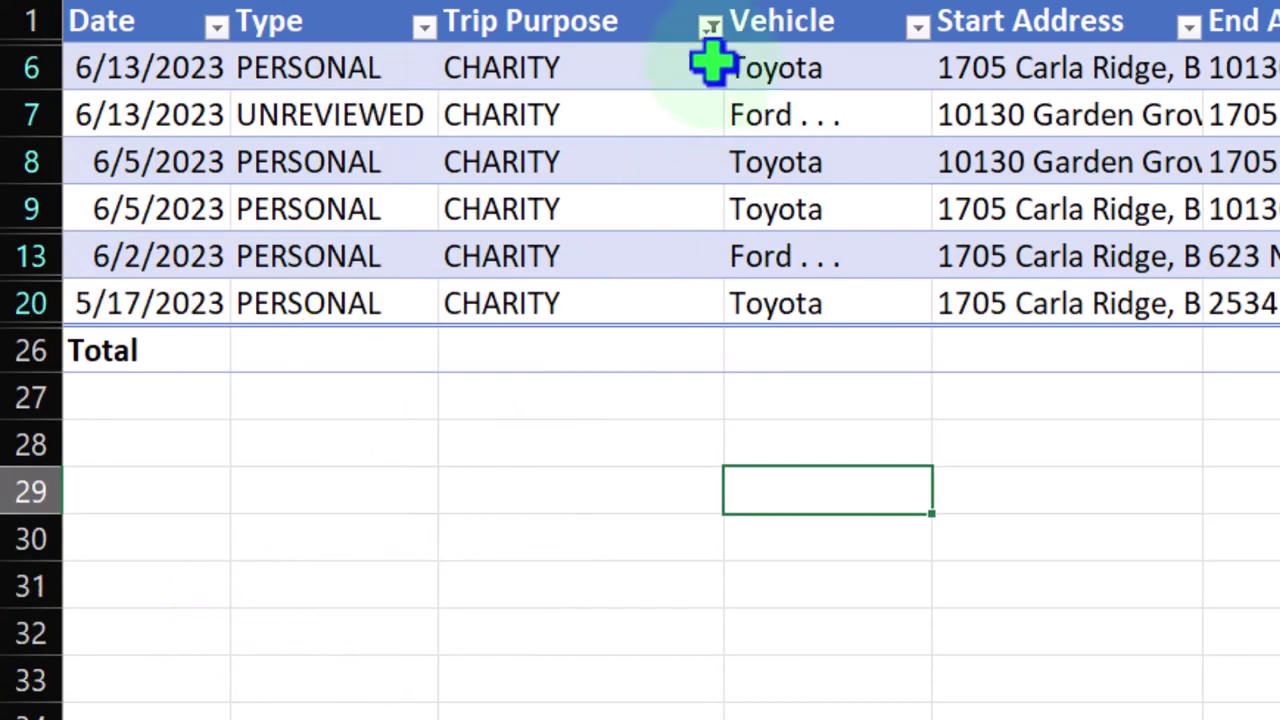
pyautogui.click(710, 24)
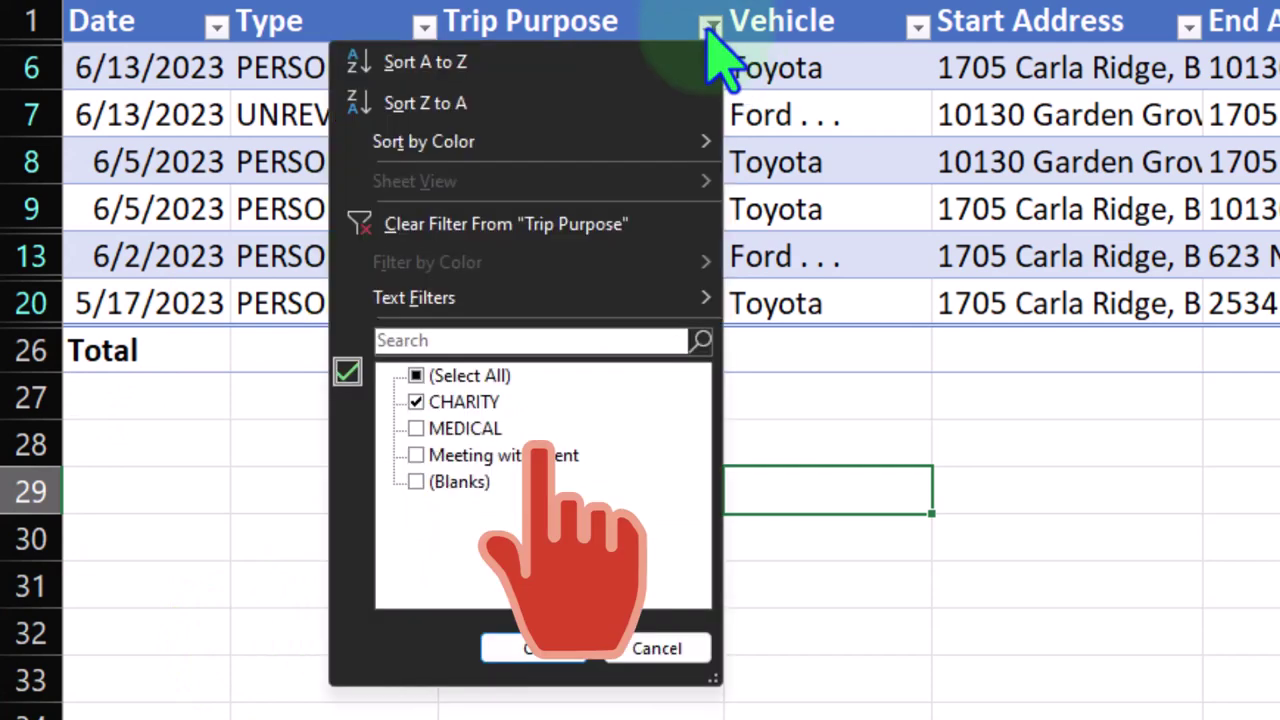
pyautogui.click(417, 377)
pyautogui.click(495, 648)
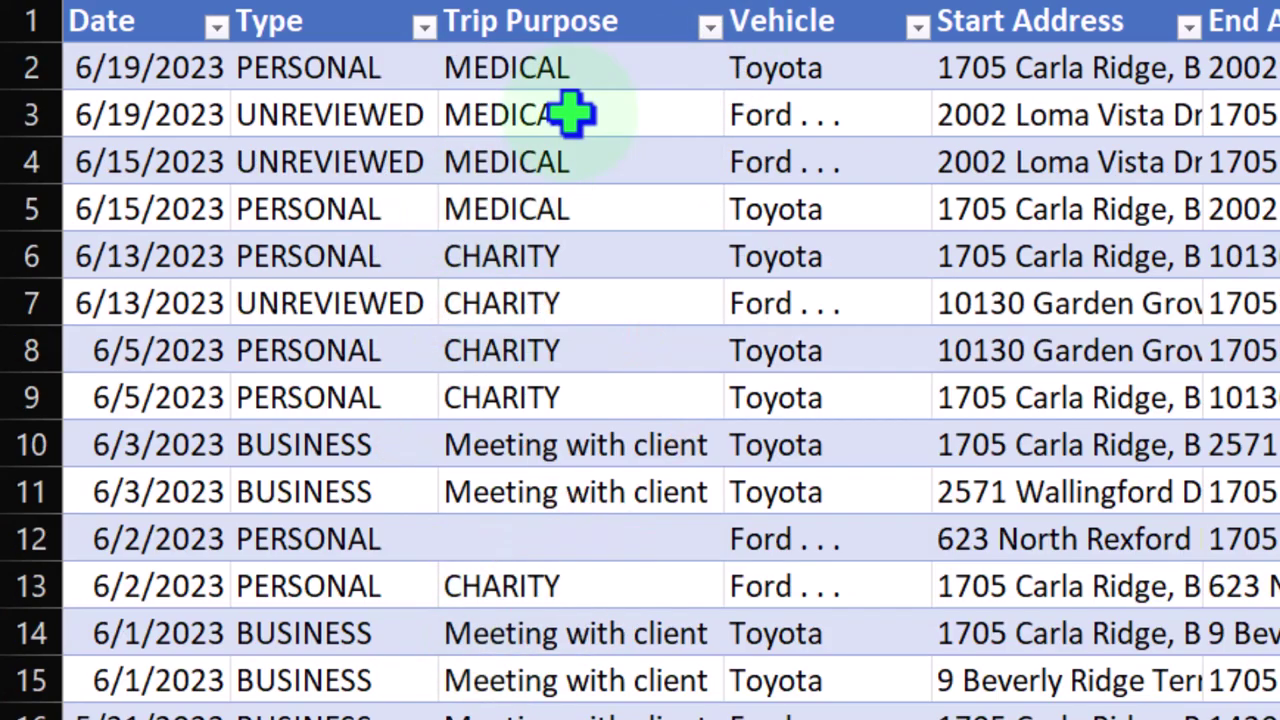
# Restrict the Type filter to BUSINESS trips only, showing 52.57 miles and 34.43
pyautogui.click(424, 28)
pyautogui.click(131, 428)
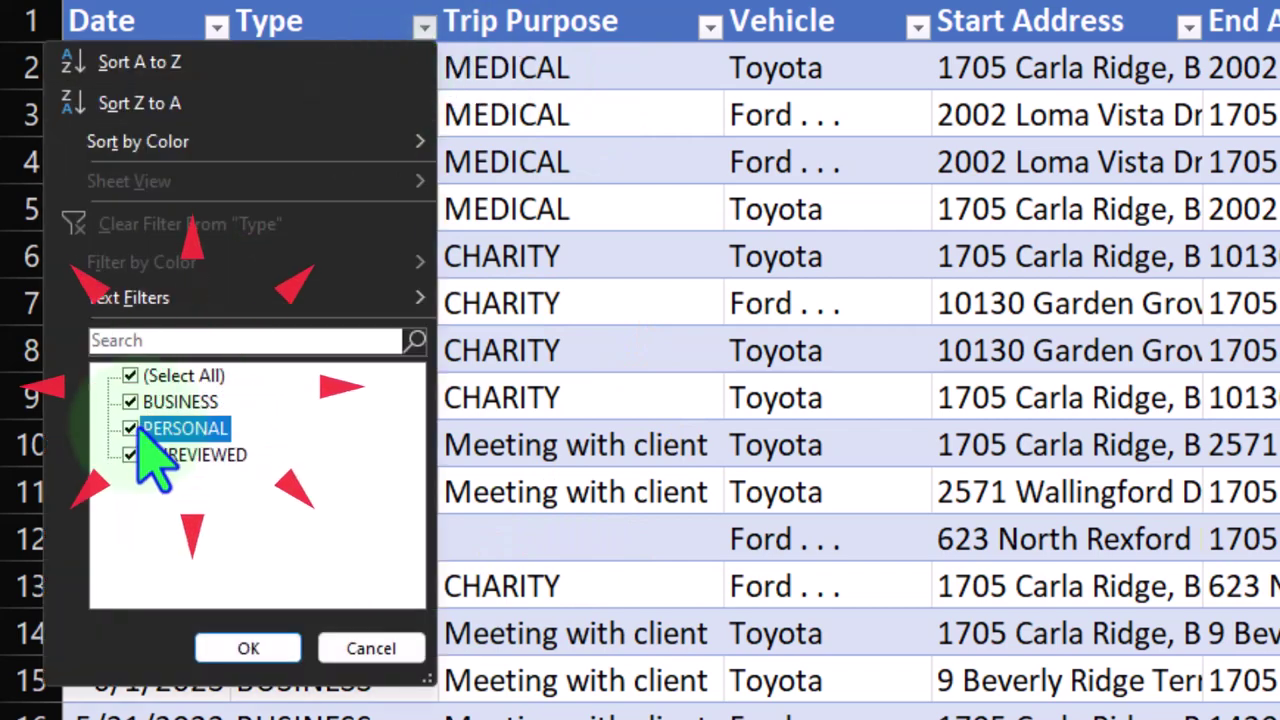
pyautogui.click(131, 455)
pyautogui.click(248, 648)
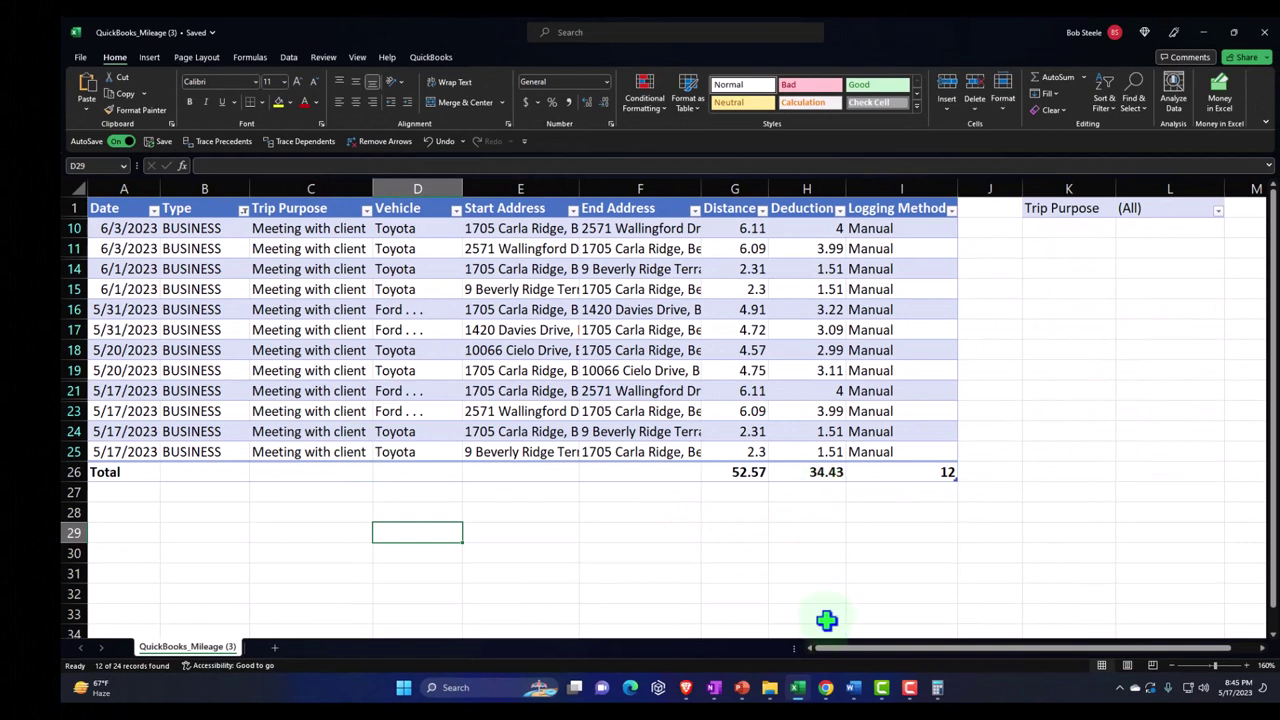
pyautogui.click(826, 687)
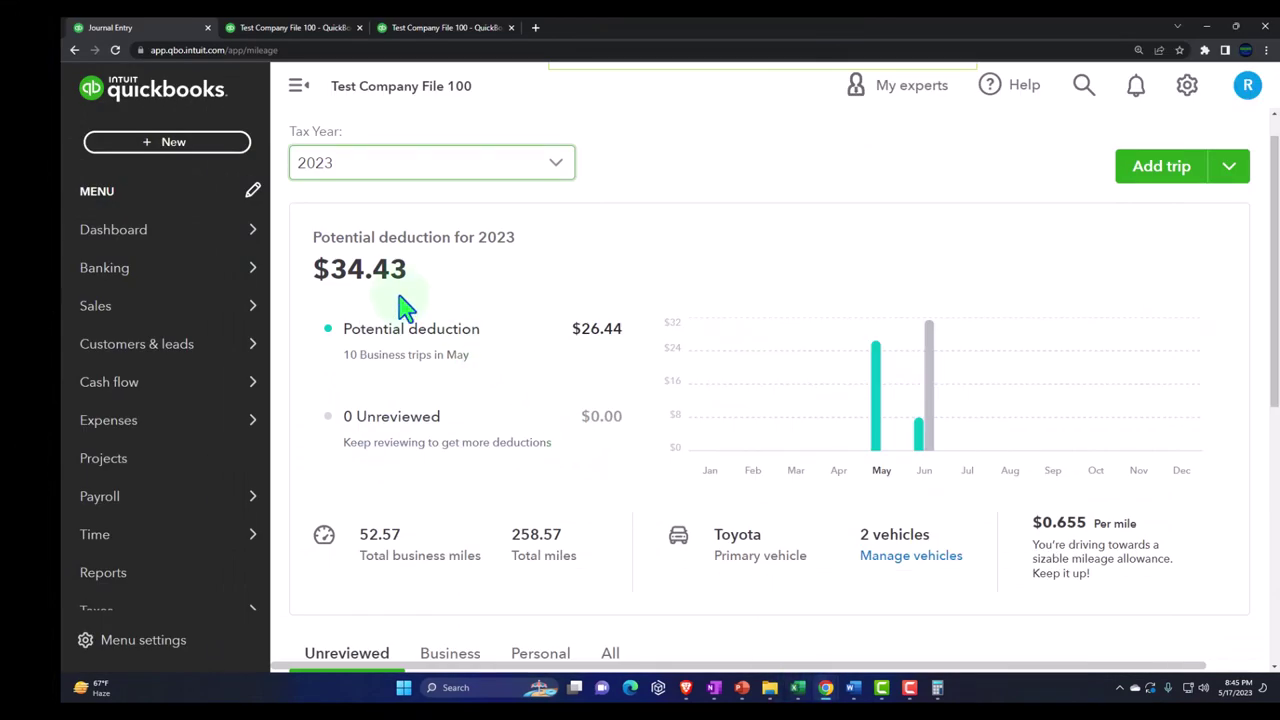